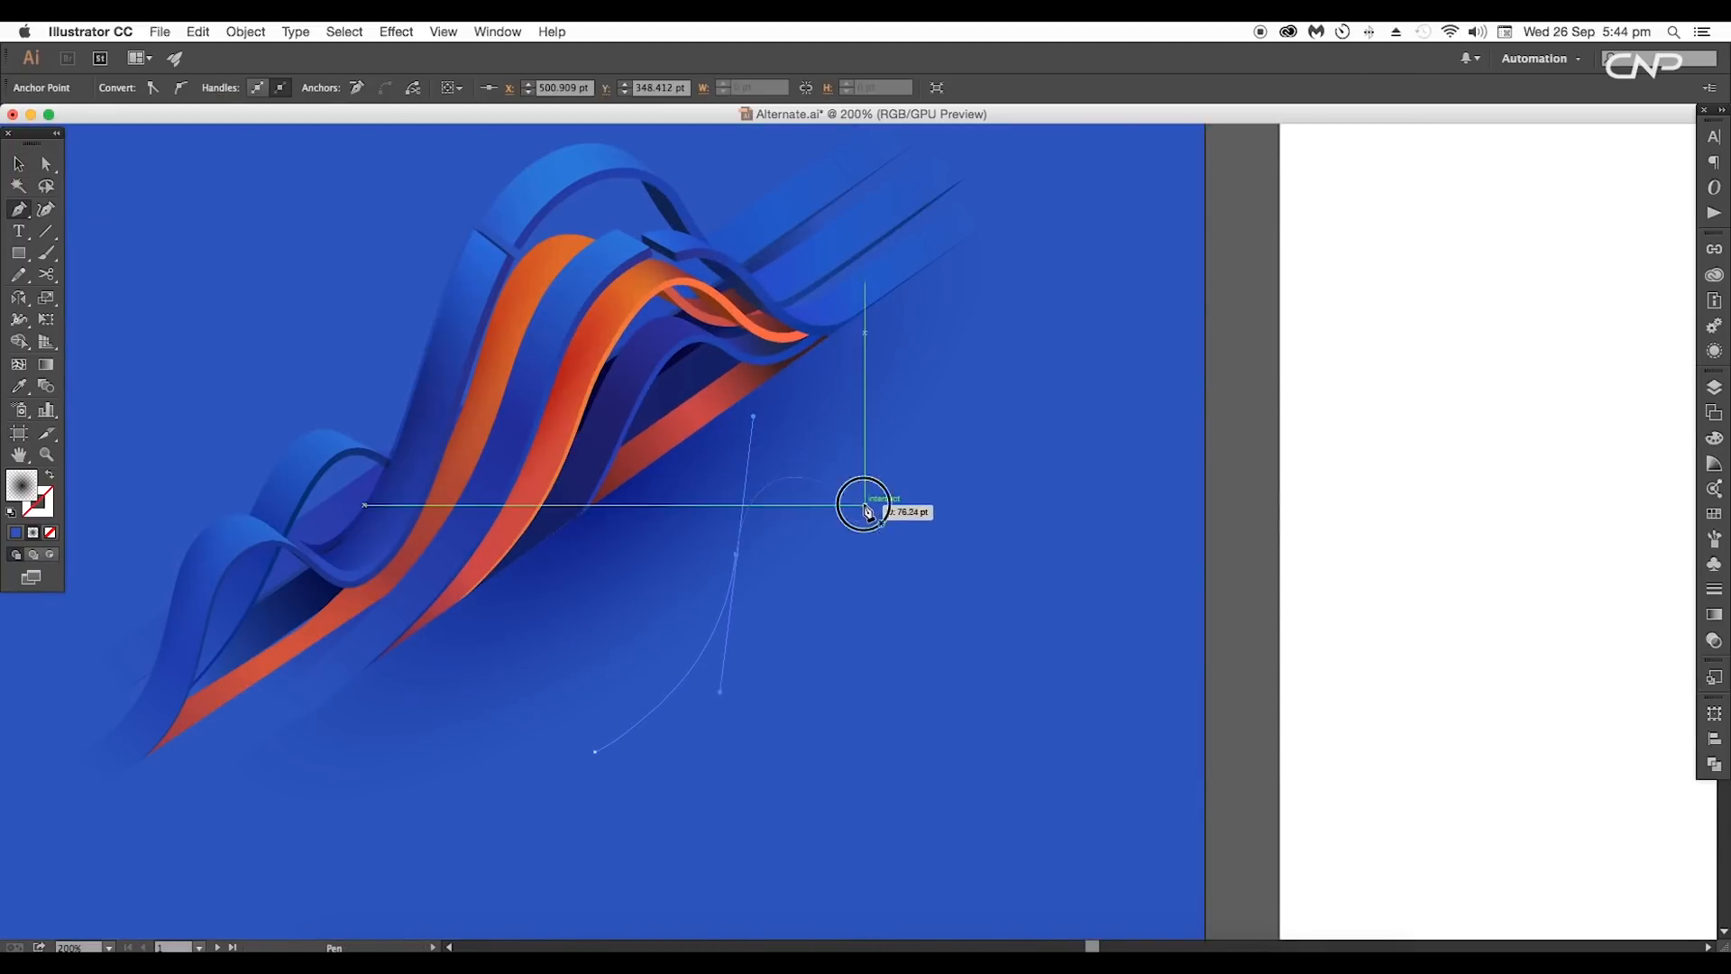
Step: Finish the wavy open path below the existing ribbons, about 204 by 179 pt, and give it a near-black 2 mm stroke (0a0202)
drag(864, 505, 904, 491)
click(964, 430)
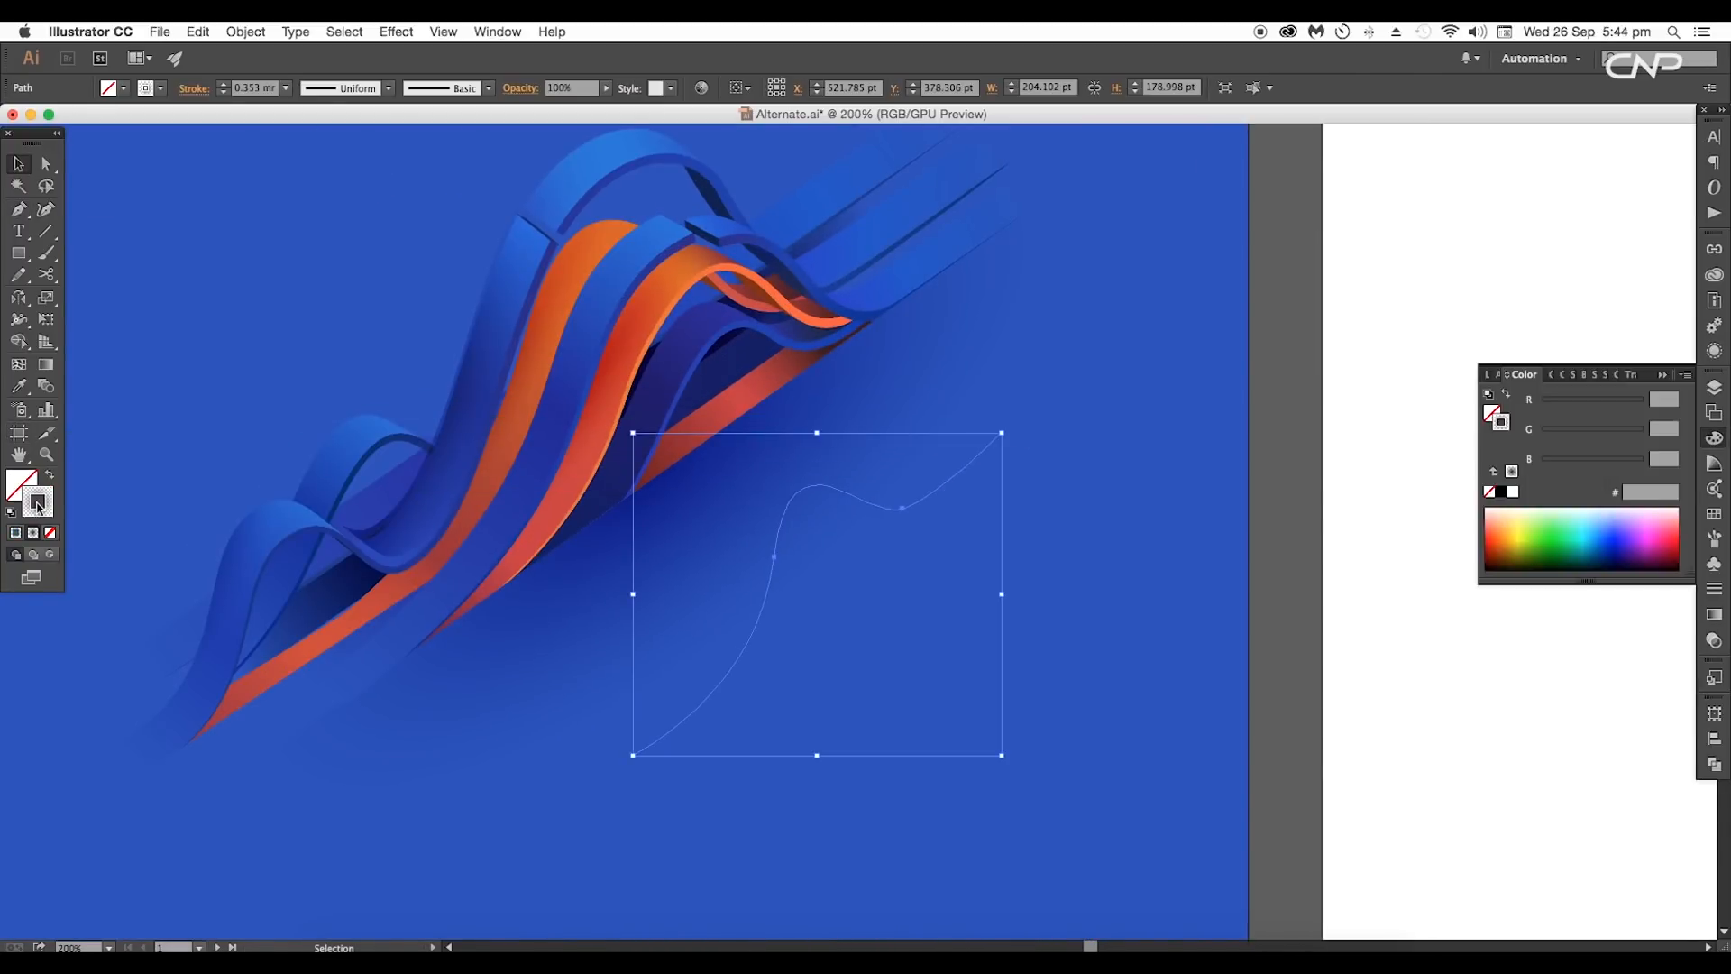
double_click(1497, 406)
click(1670, 430)
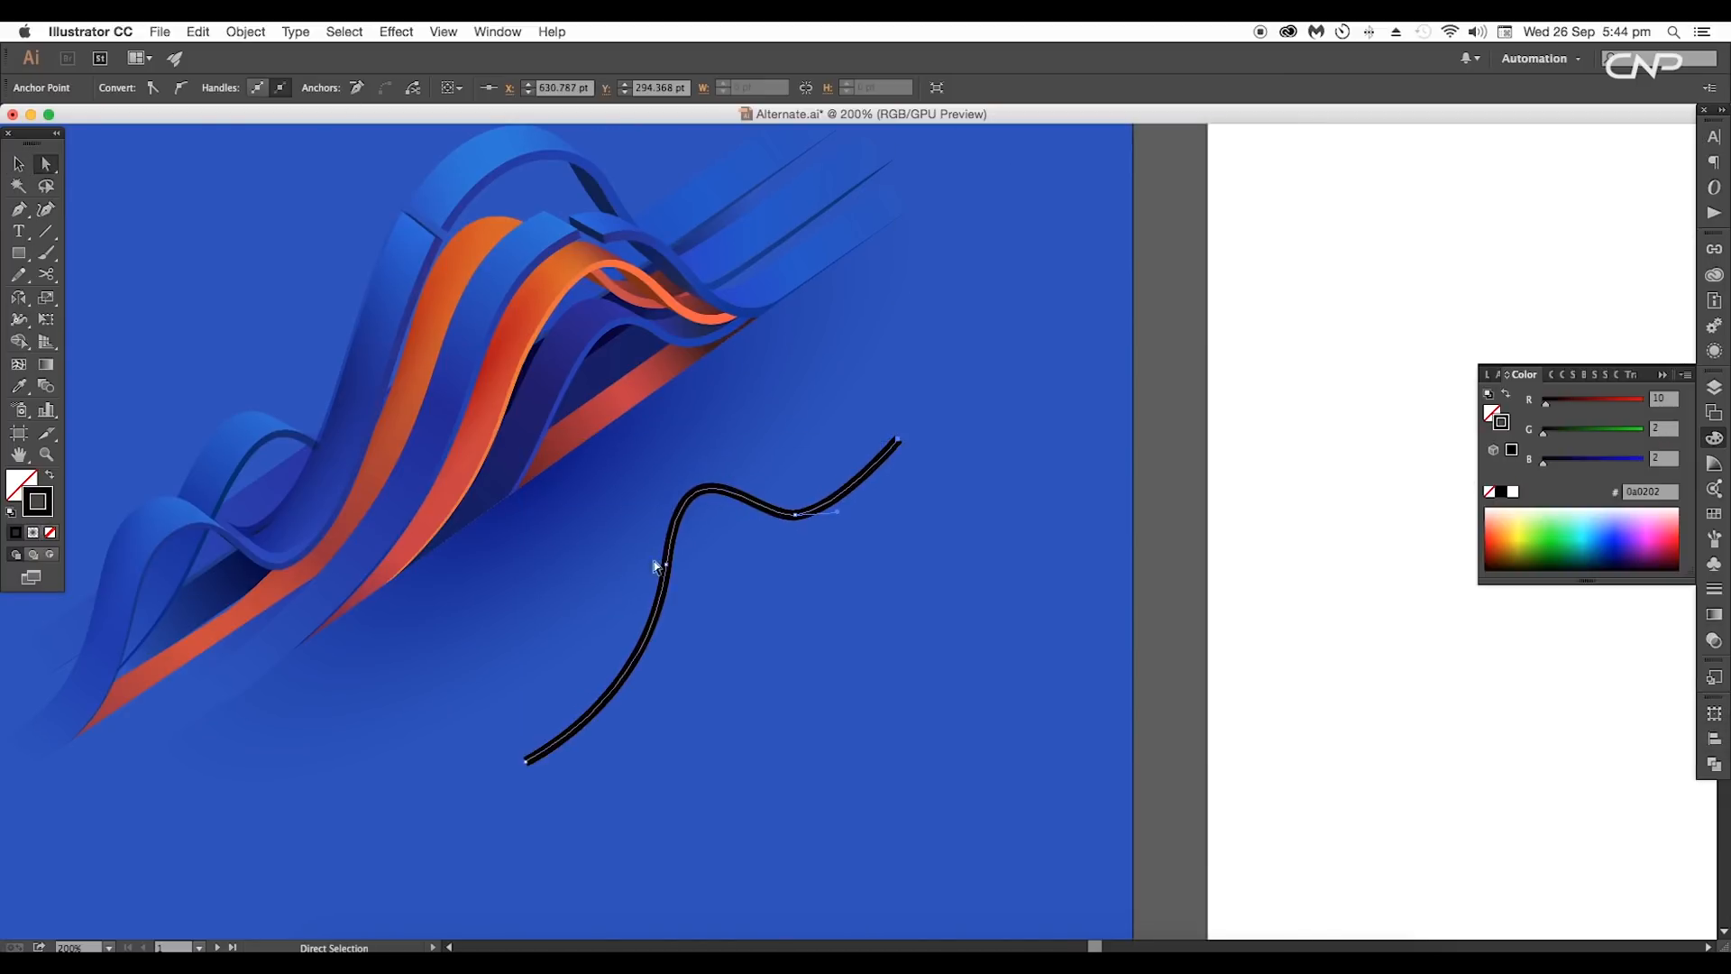
Step: Refine the wavy path's anchor points, end points and handles into a smooth curve about 205 by 176 pt
click(665, 564)
drag(689, 429, 691, 412)
click(526, 763)
drag(815, 492, 808, 495)
drag(892, 441, 882, 453)
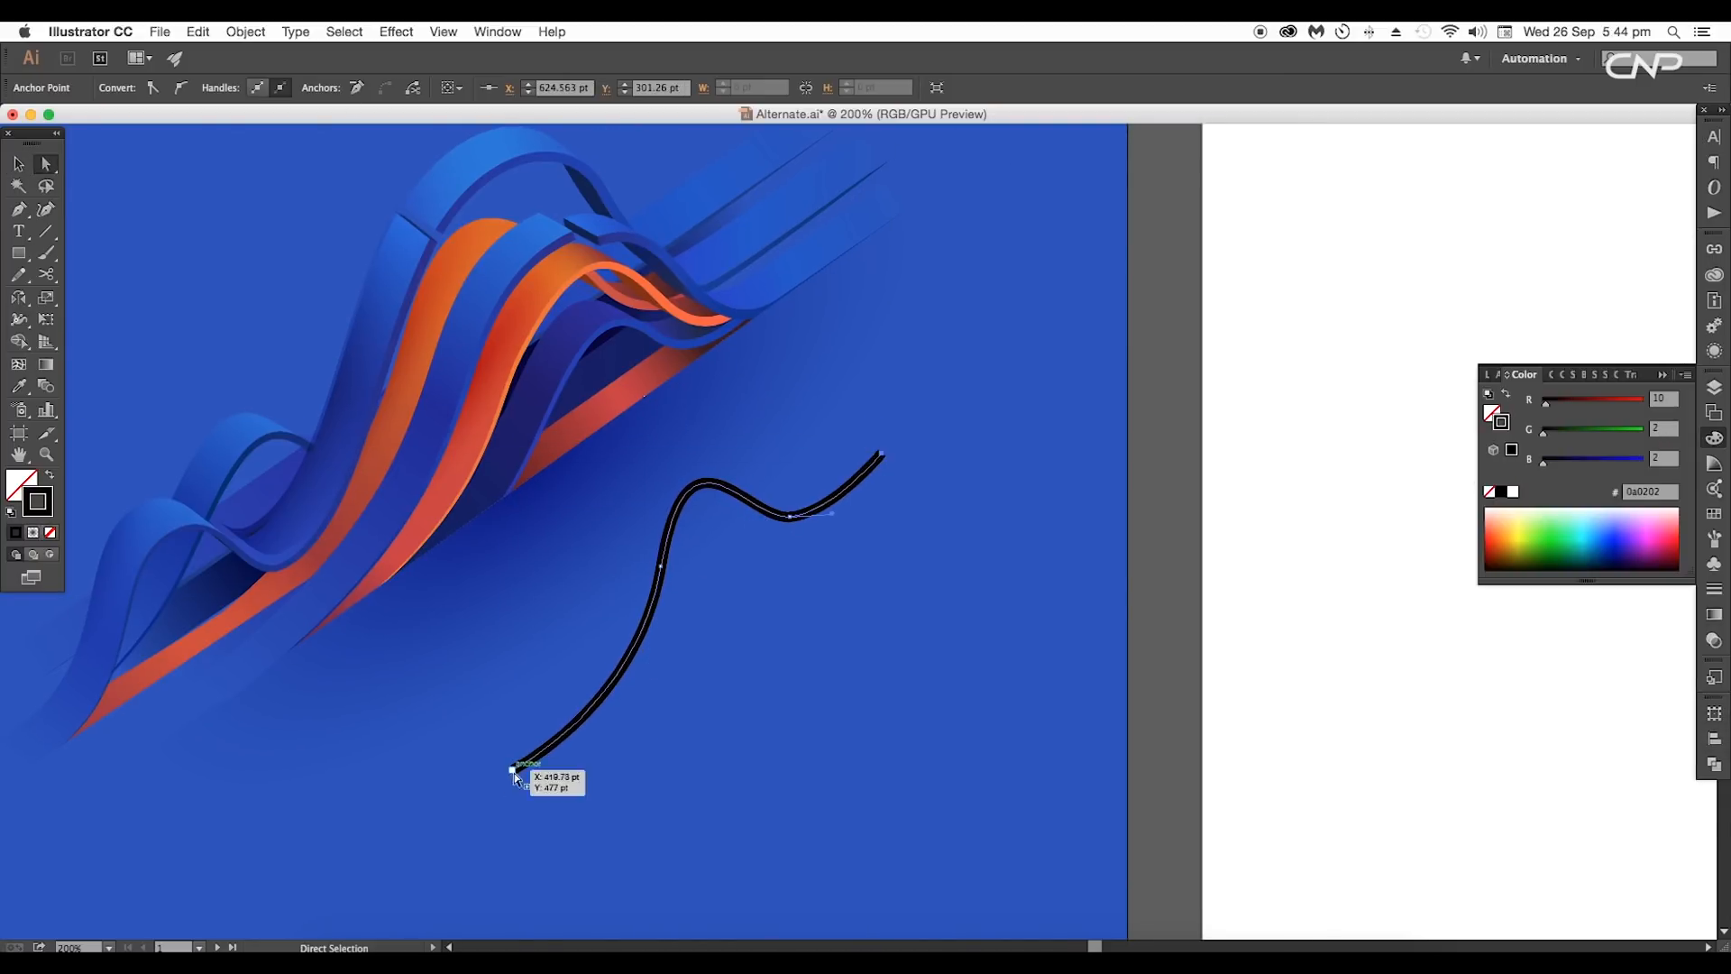
click(513, 769)
drag(639, 706, 640, 695)
drag(678, 415, 742, 525)
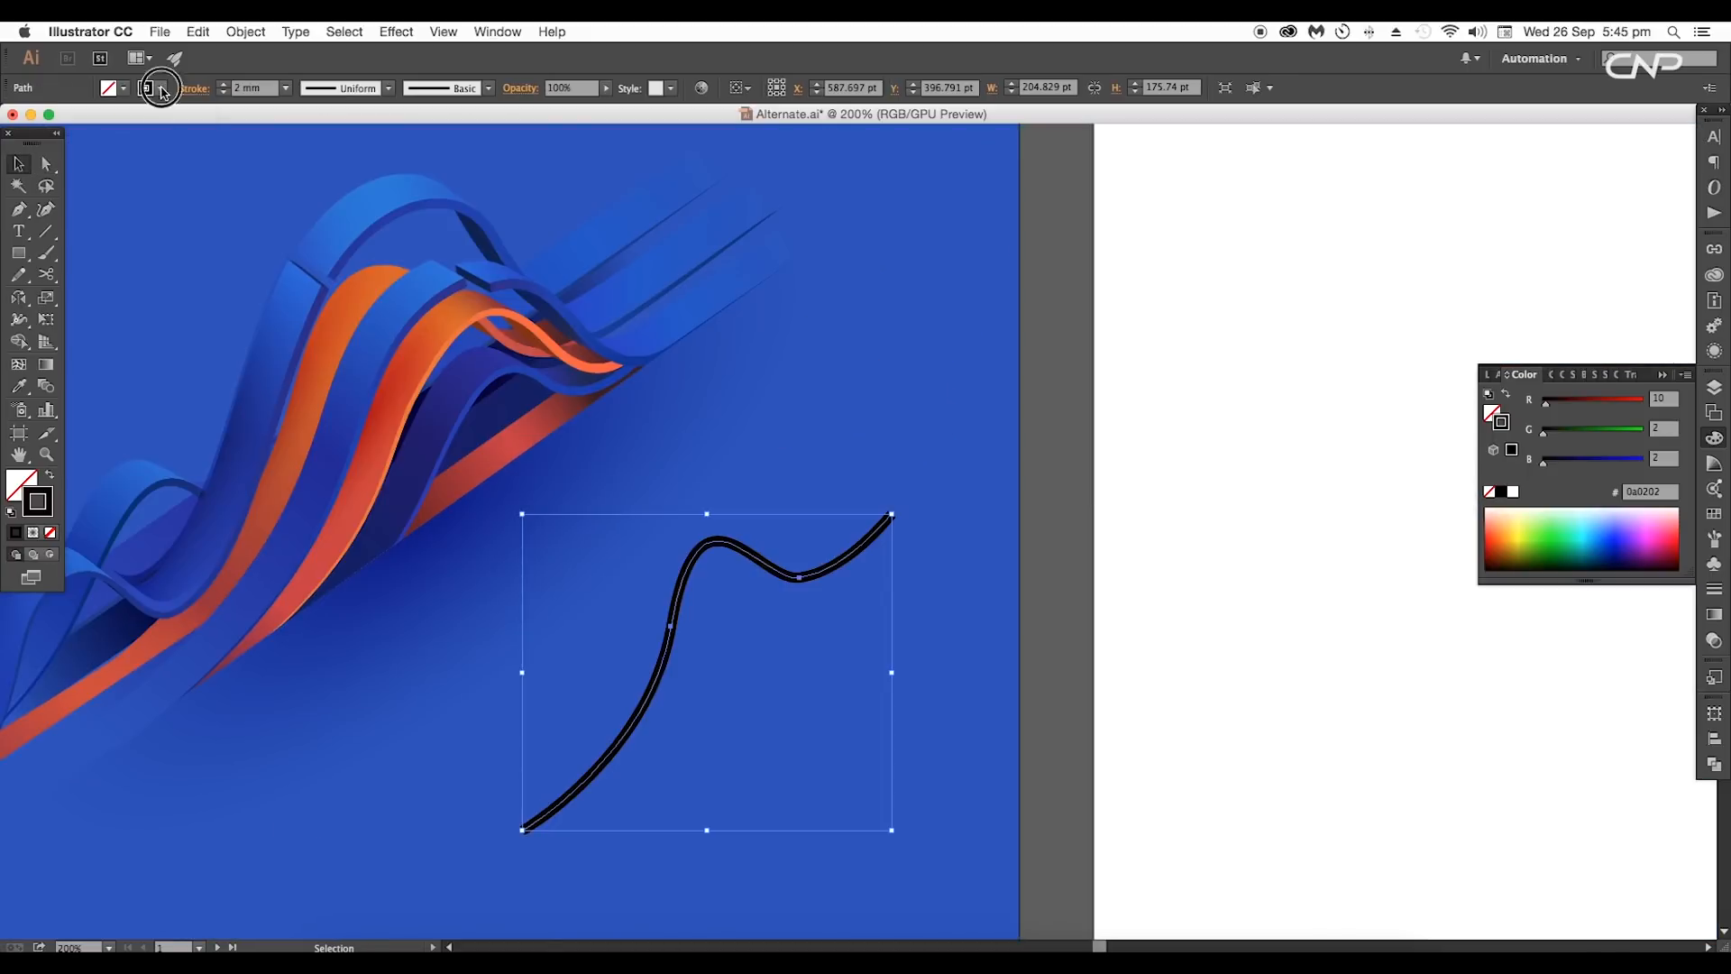
Step: Change the wavy path's stroke to the light blue swatch 00aeef
click(162, 88)
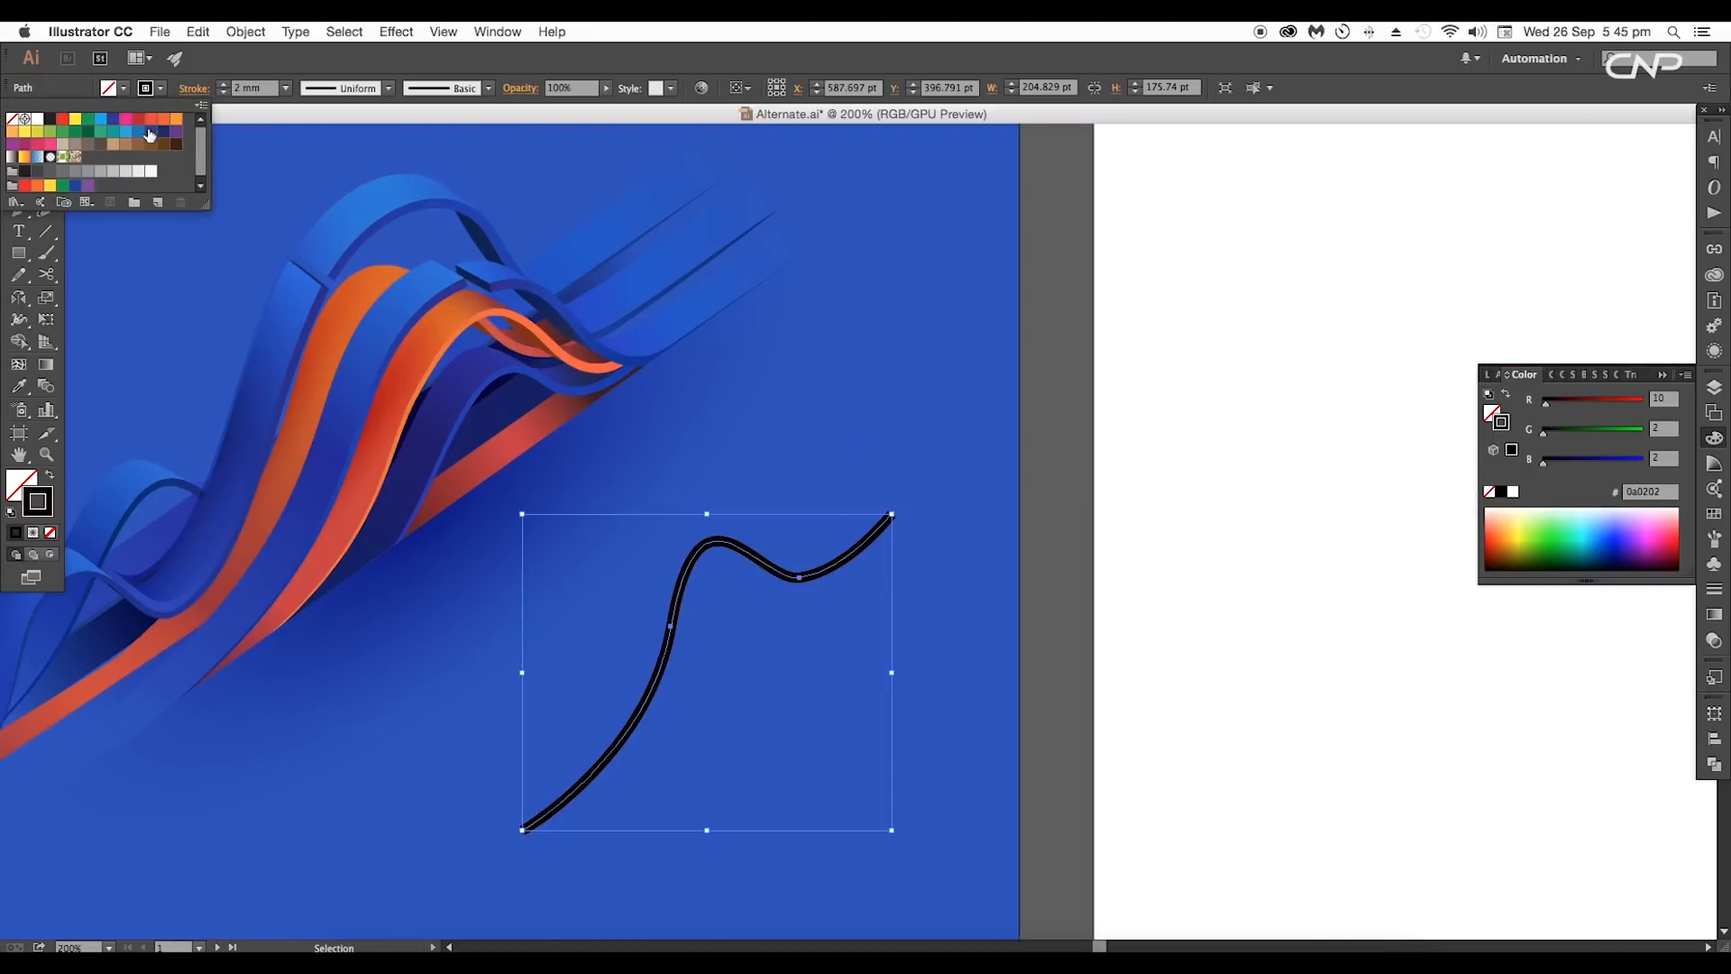
click(102, 122)
click(163, 90)
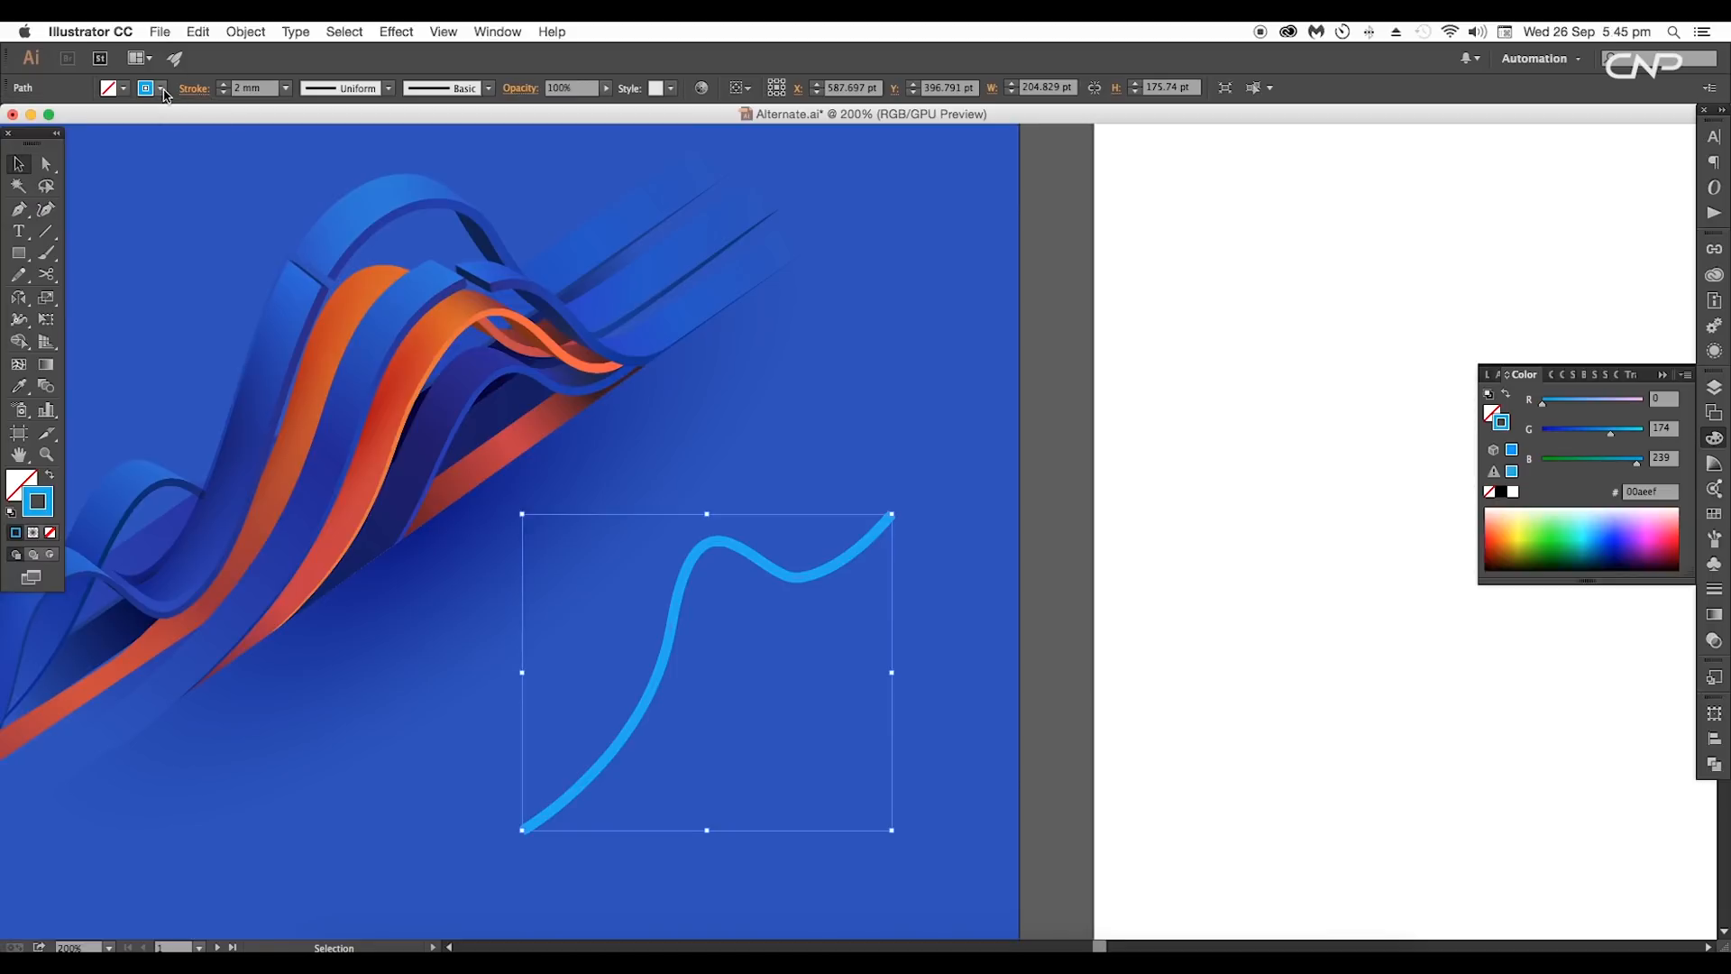
Step: Apply a 3D Extrude & Bevel effect to the path with Off-Axis Front position, preview on and an extrude depth of 45 pt
click(401, 32)
mouse_move(505, 144)
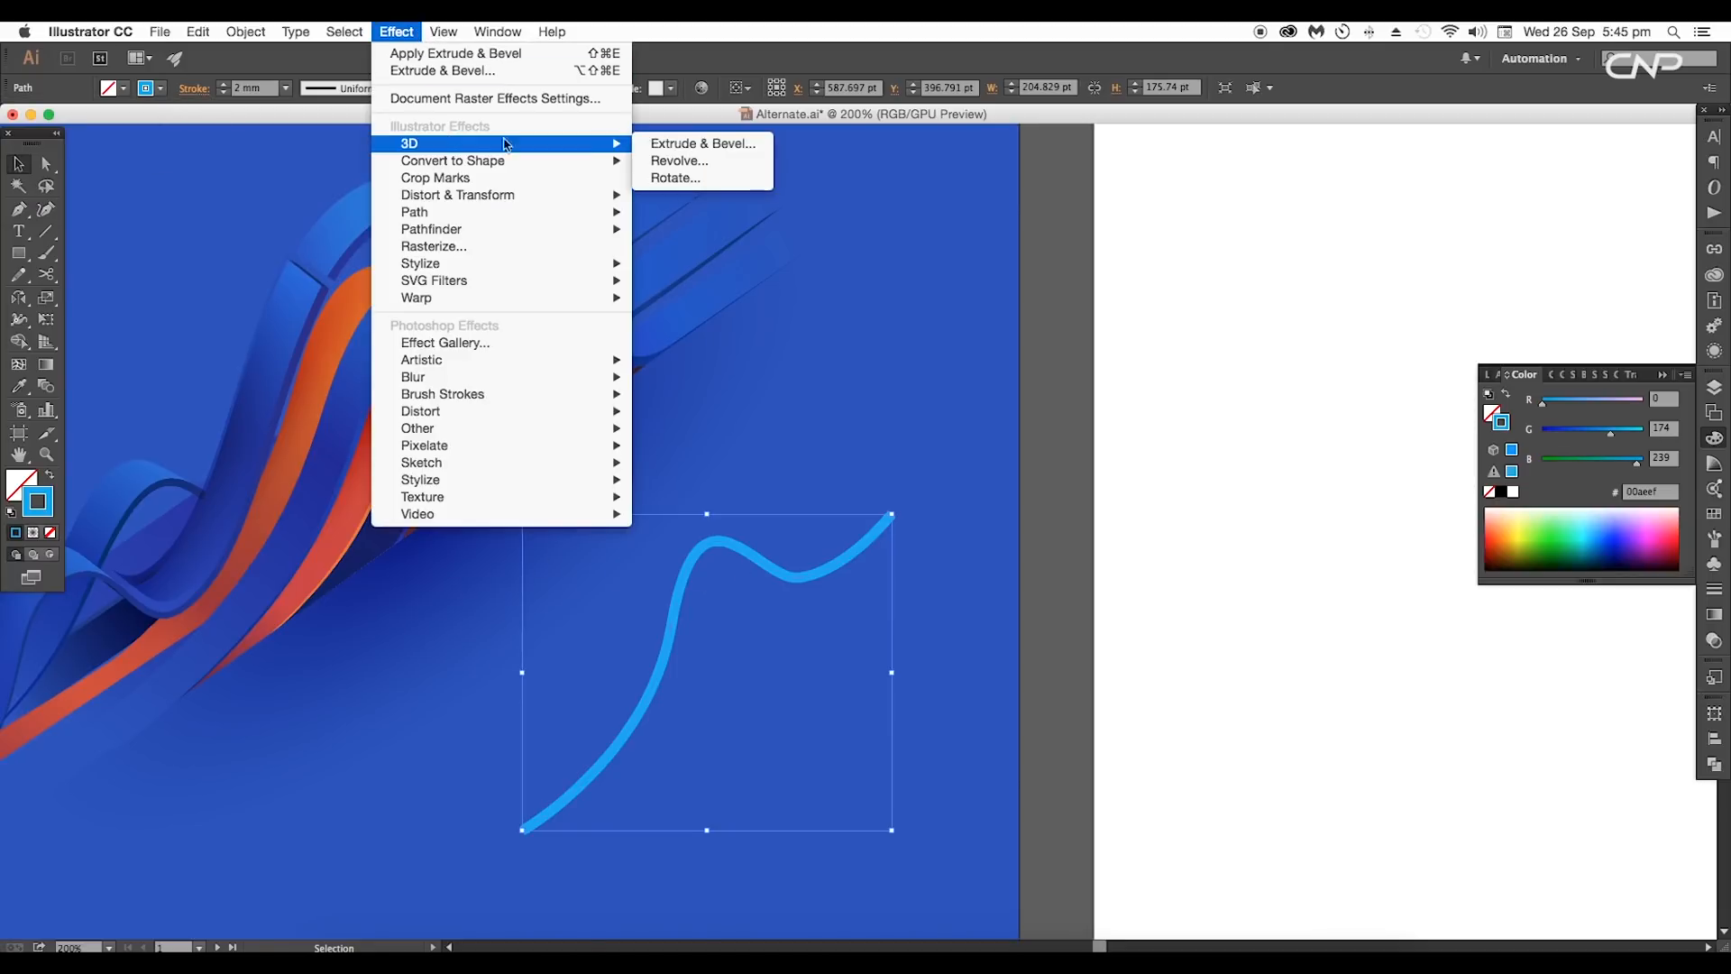
click(713, 144)
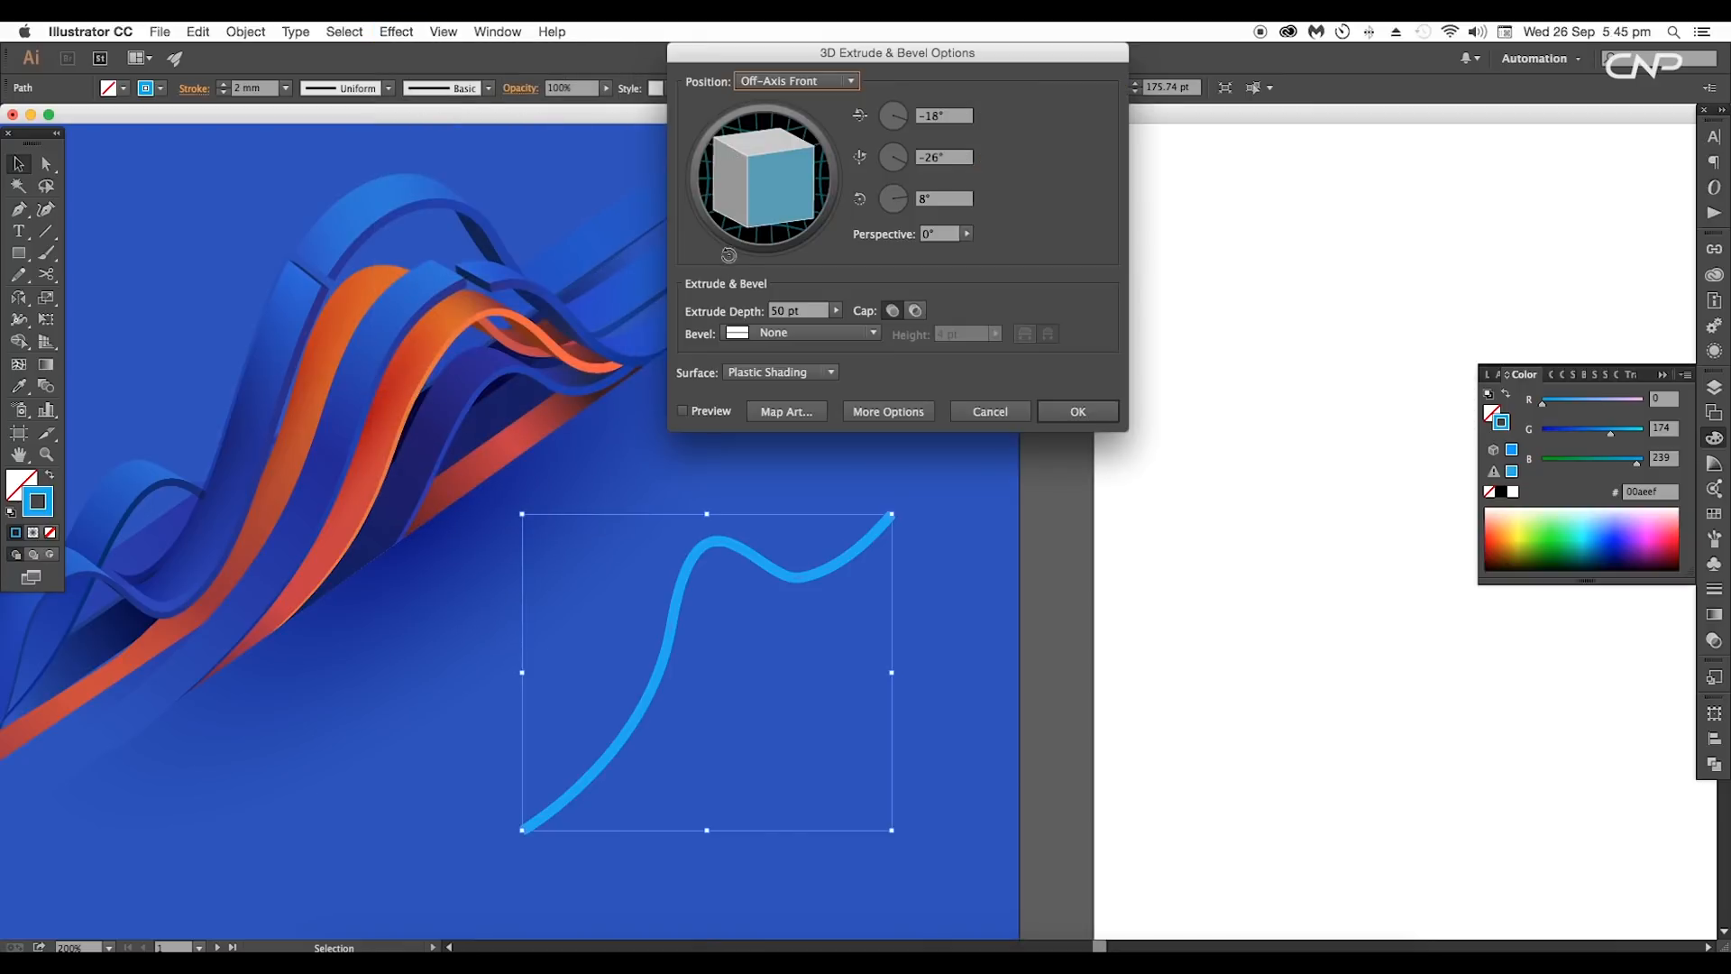
click(683, 411)
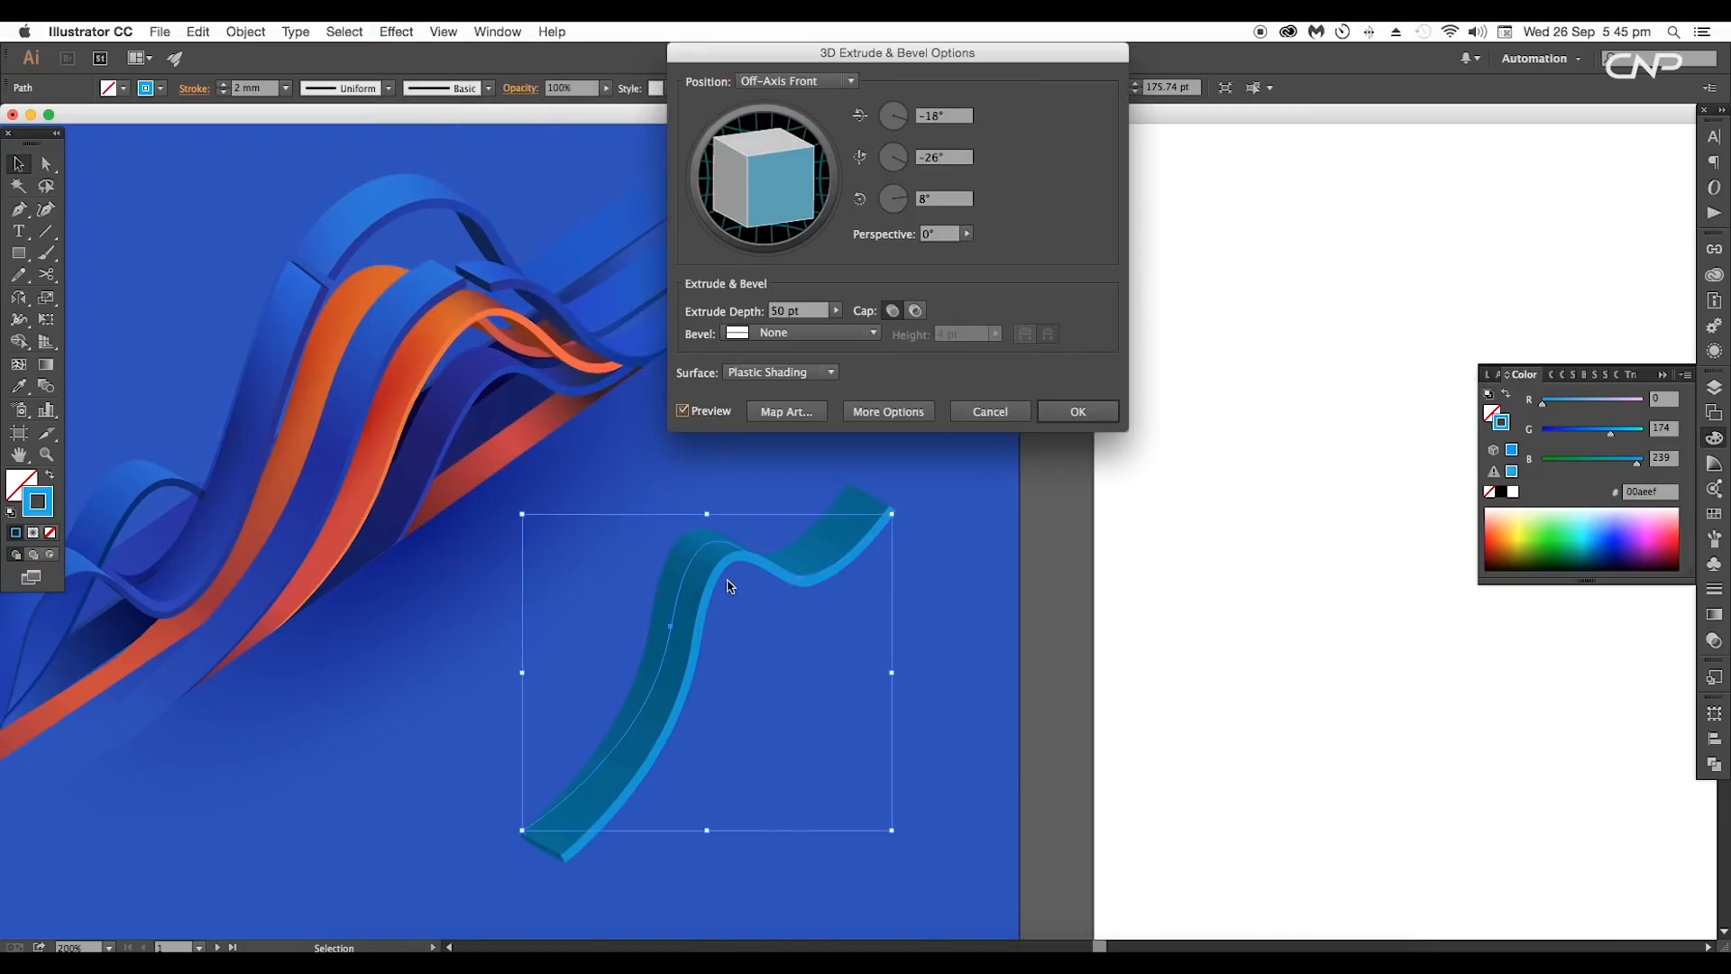
drag(853, 54, 1117, 151)
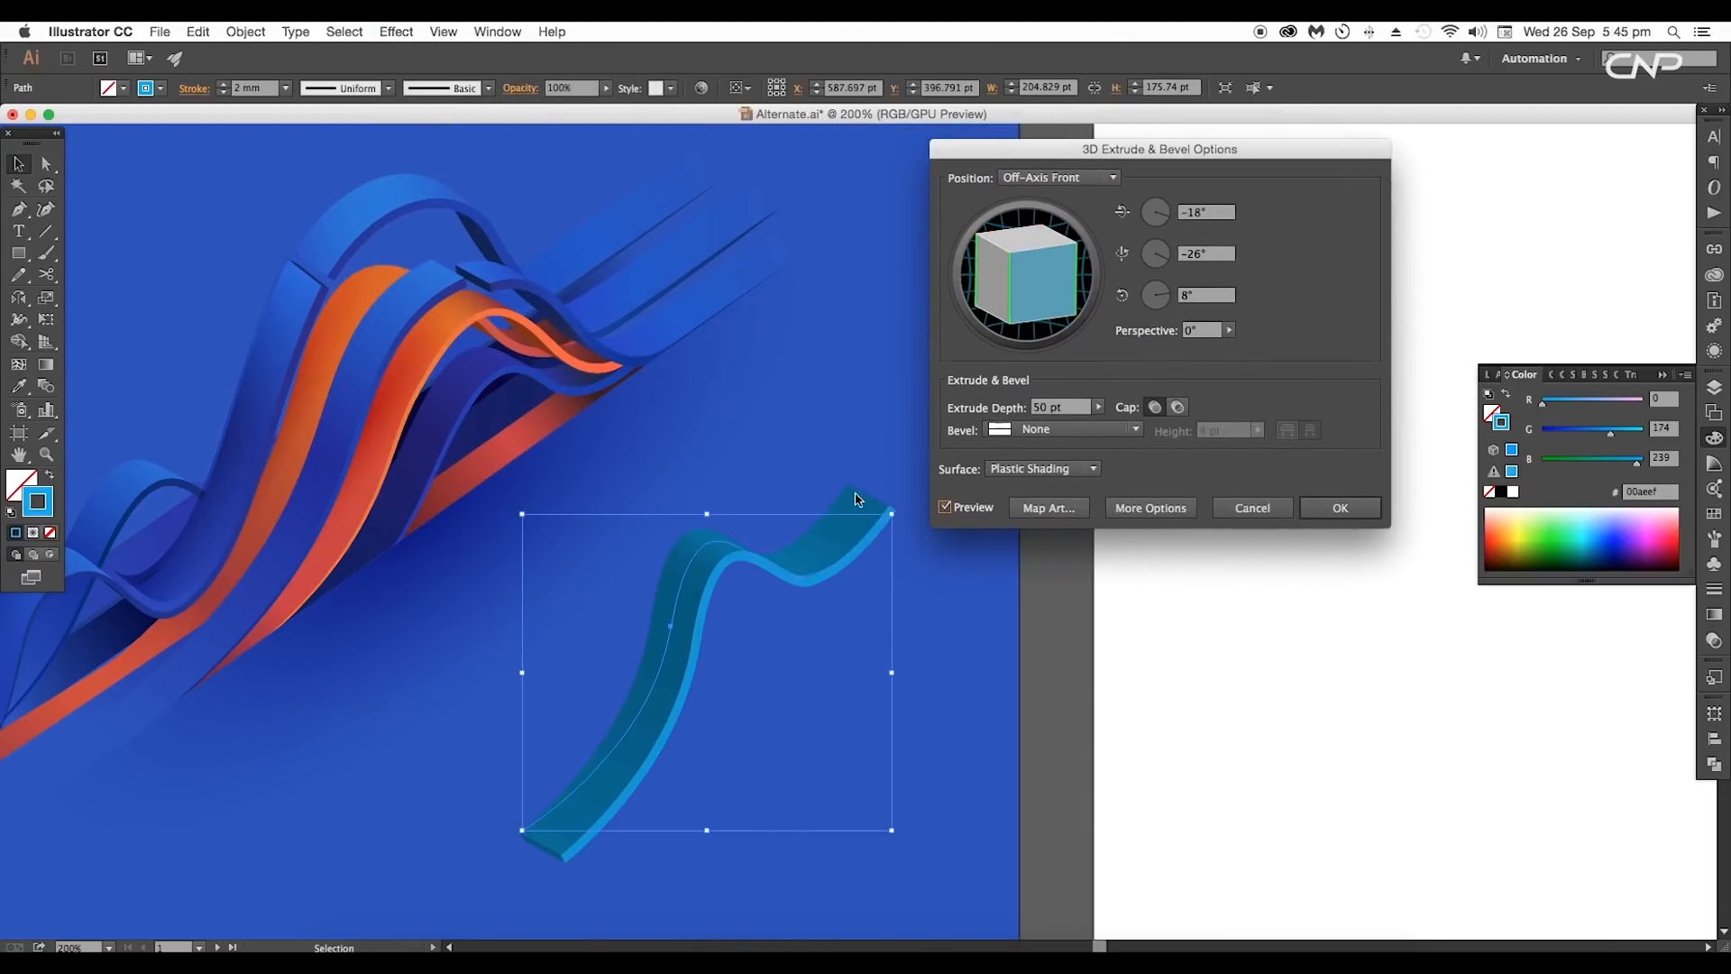
key(Down)
key(Down)
key(Down)
key(Down)
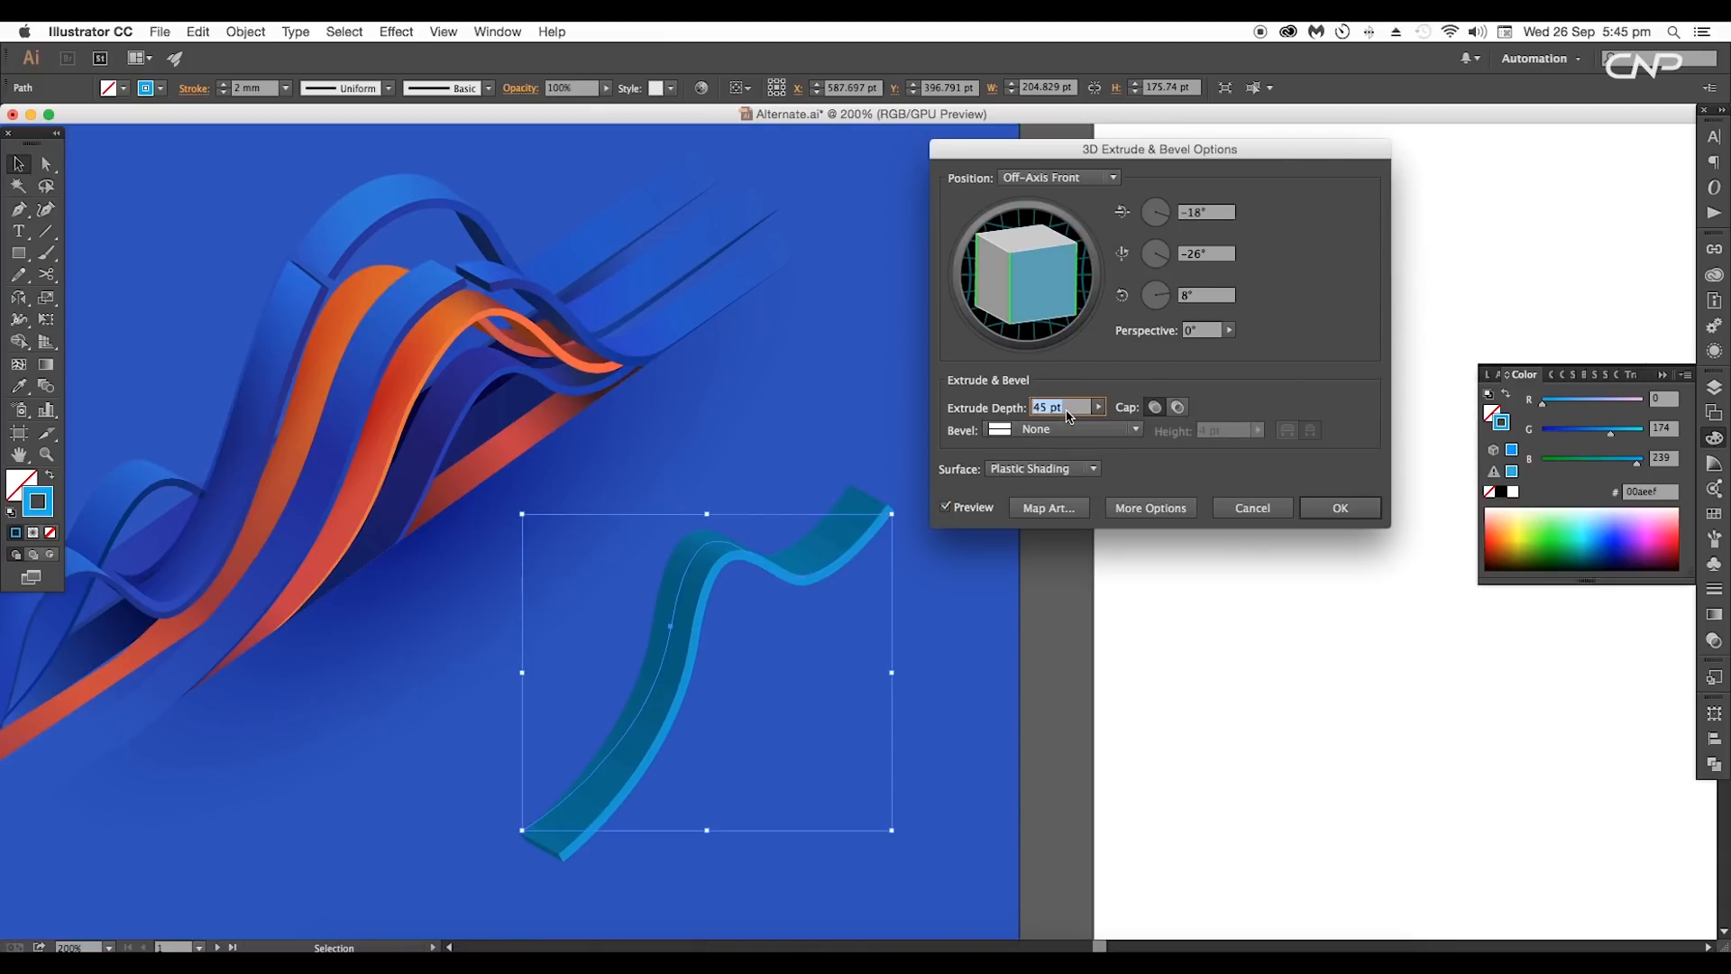
click(1340, 508)
Step: Duplicate the blue 3D ribbon slightly up and to the left, and set the copy's stroke to red ef4136
scroll(614, 436, down, 2)
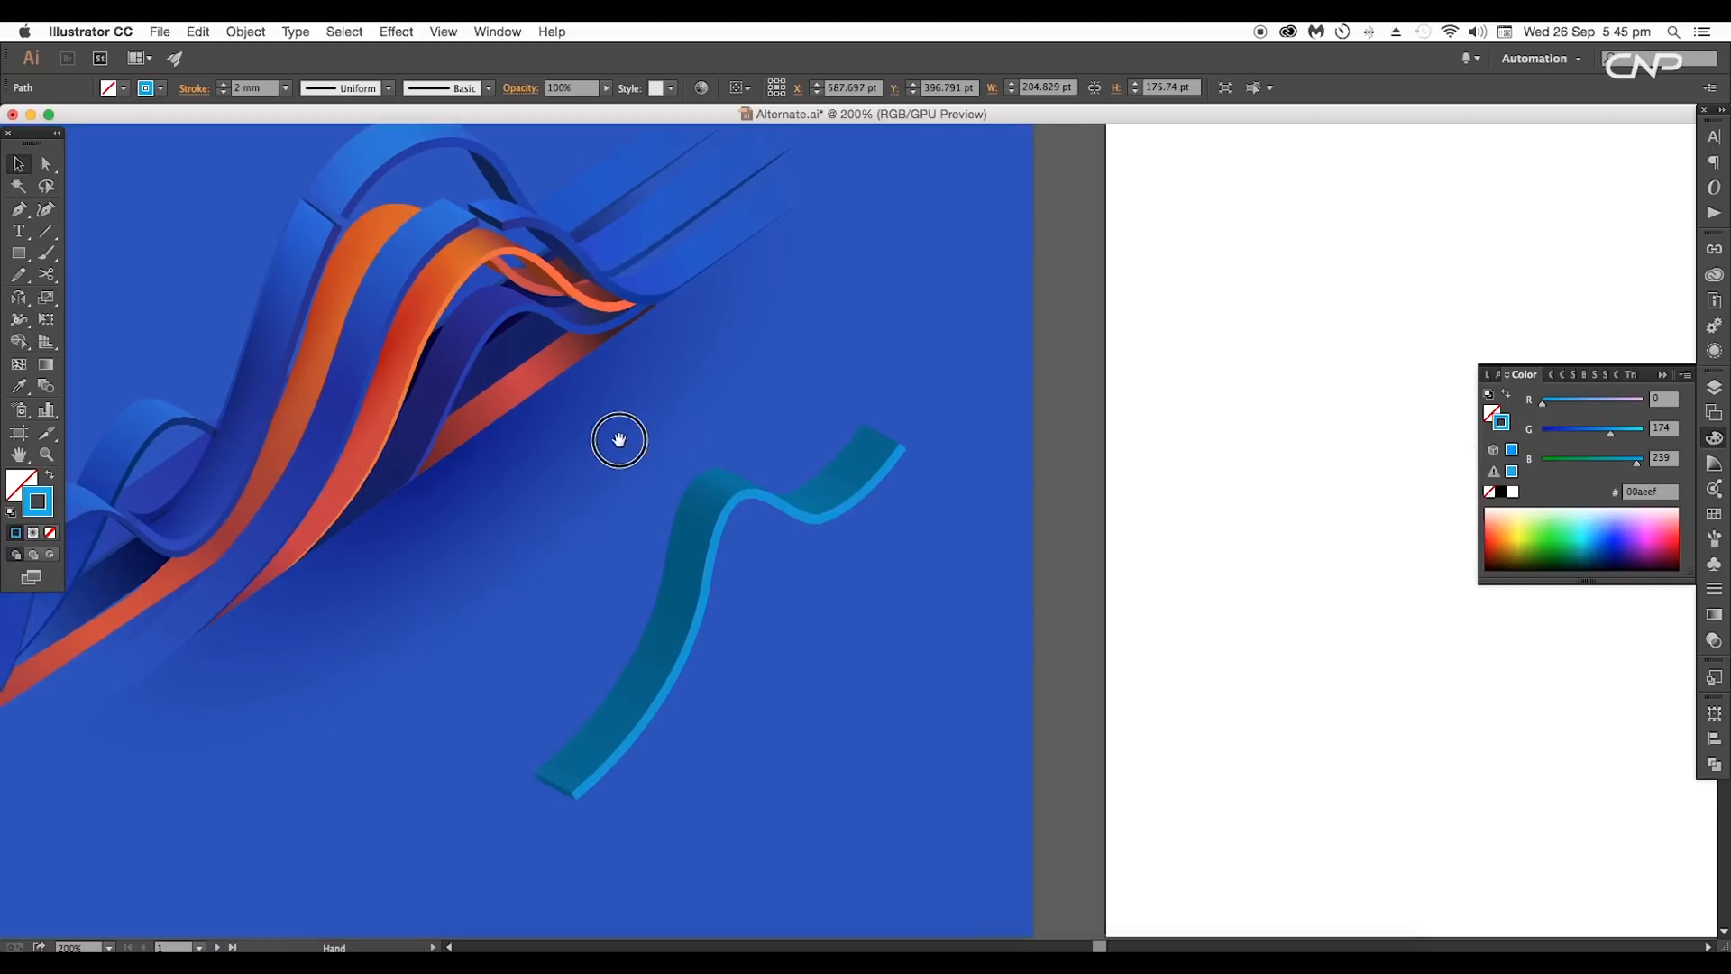
drag(725, 510, 781, 478)
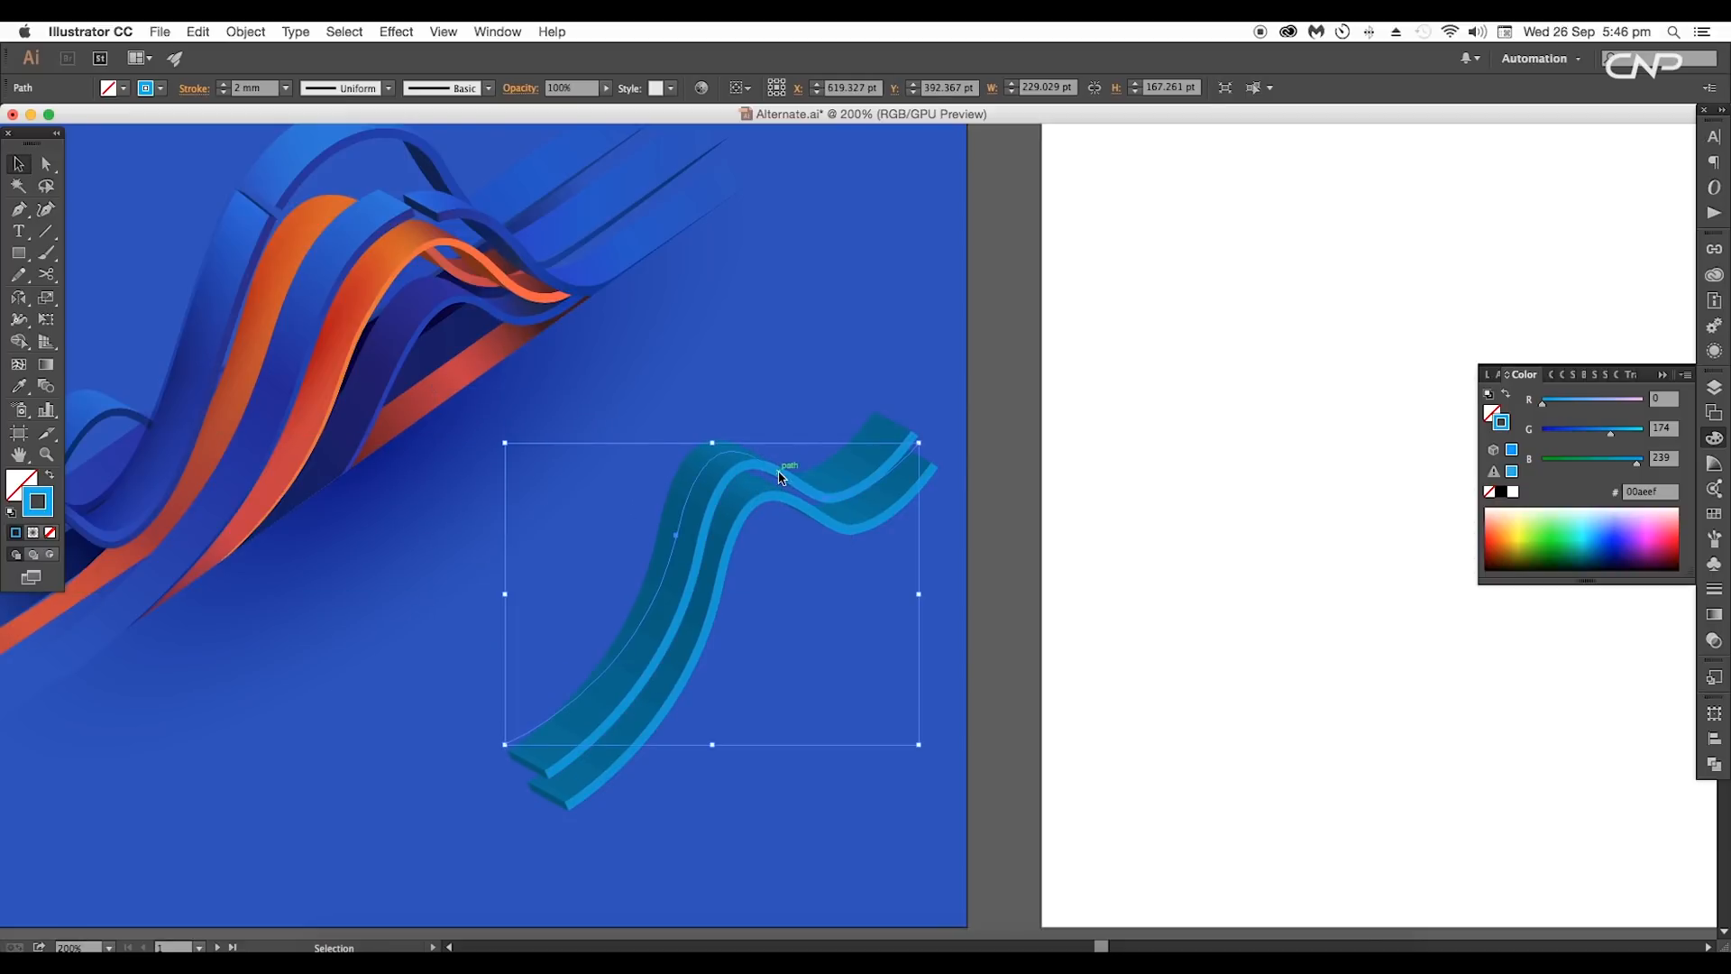
click(155, 90)
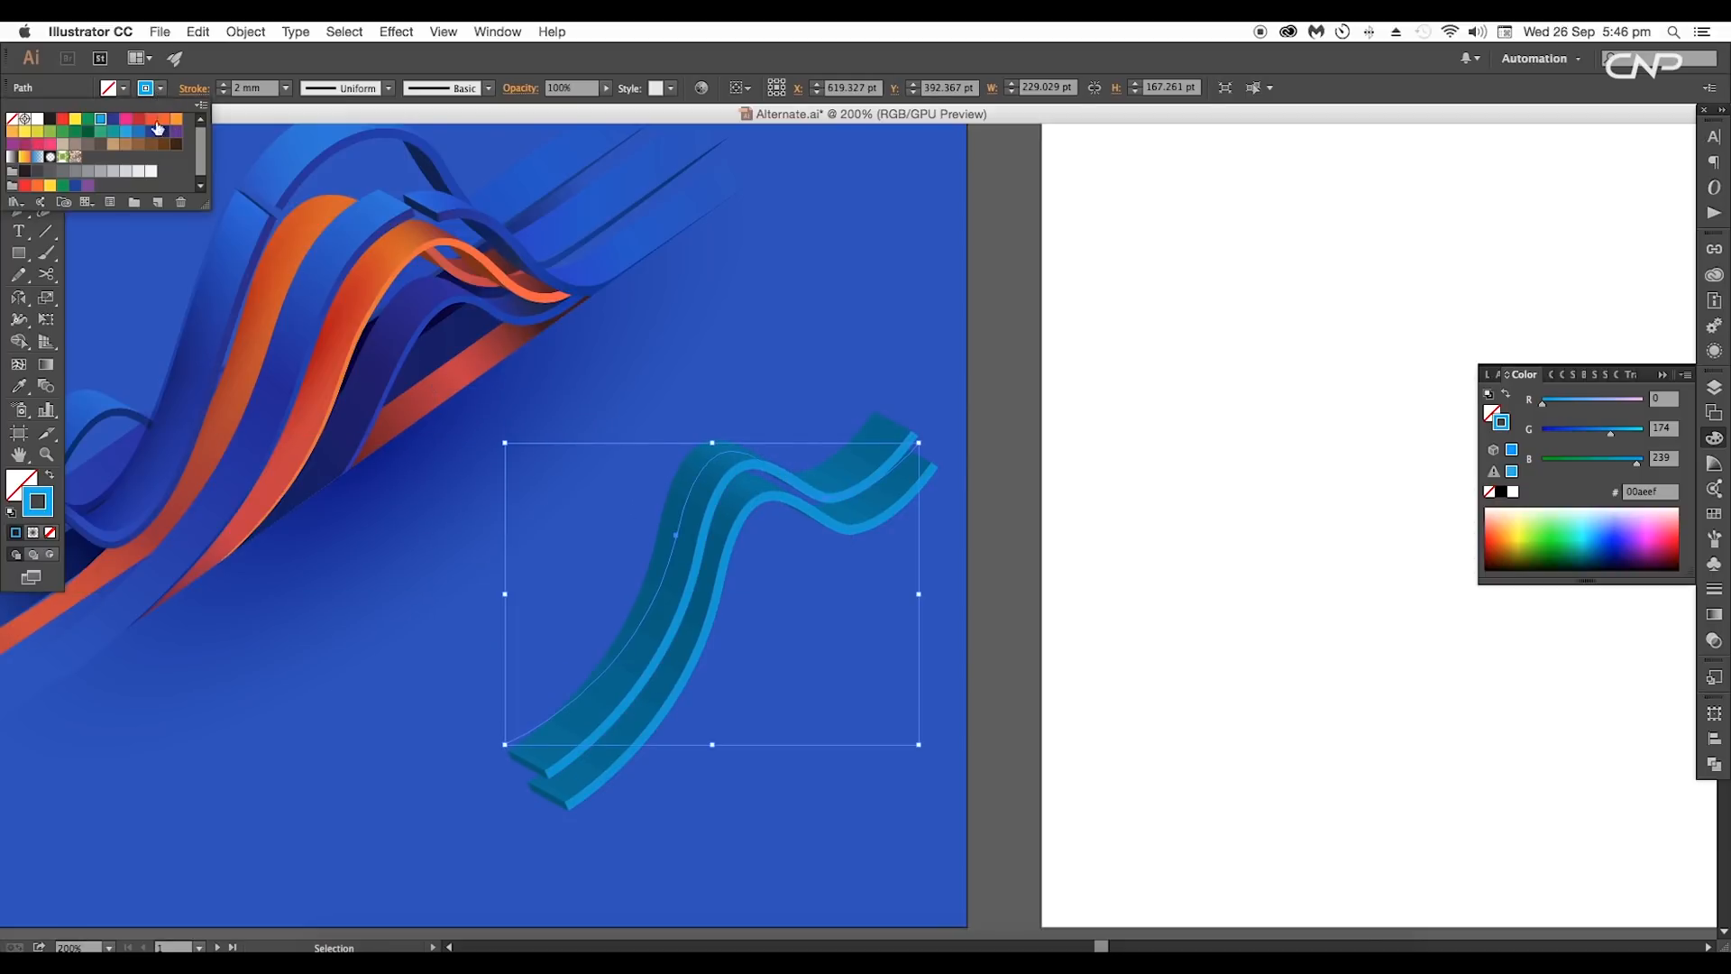
click(156, 125)
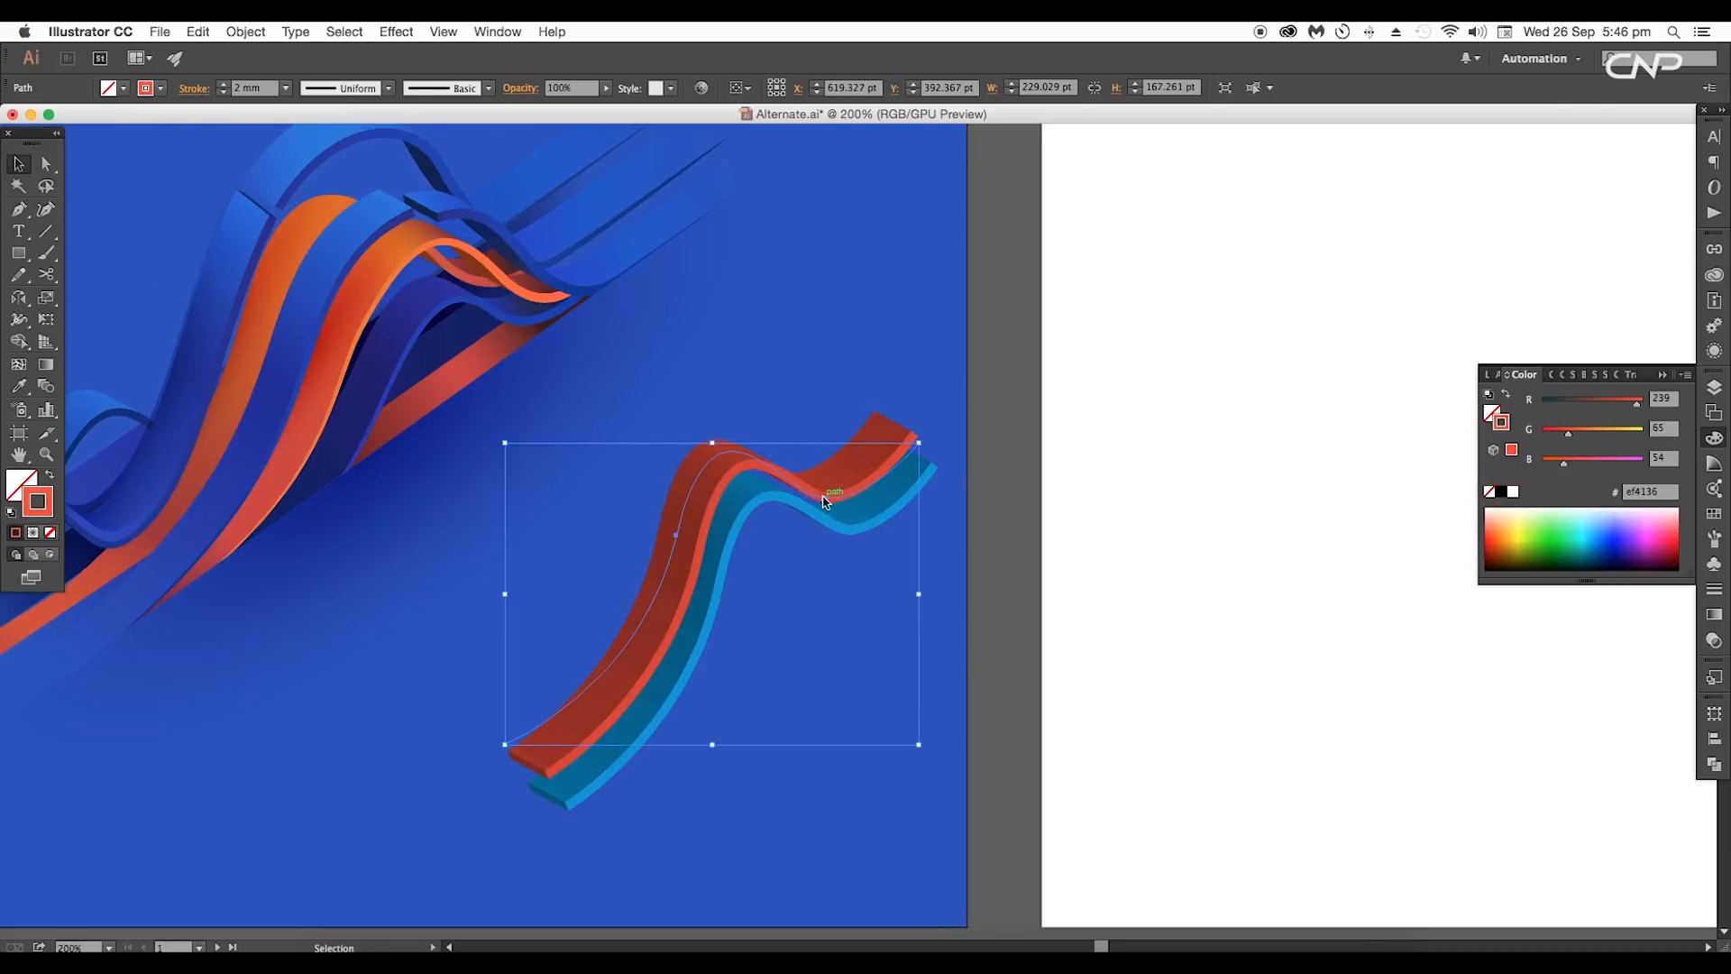
Step: Move the red ribbon up away from the blue one and reshape its crest and upper-right end
drag(804, 491, 793, 454)
key(a)
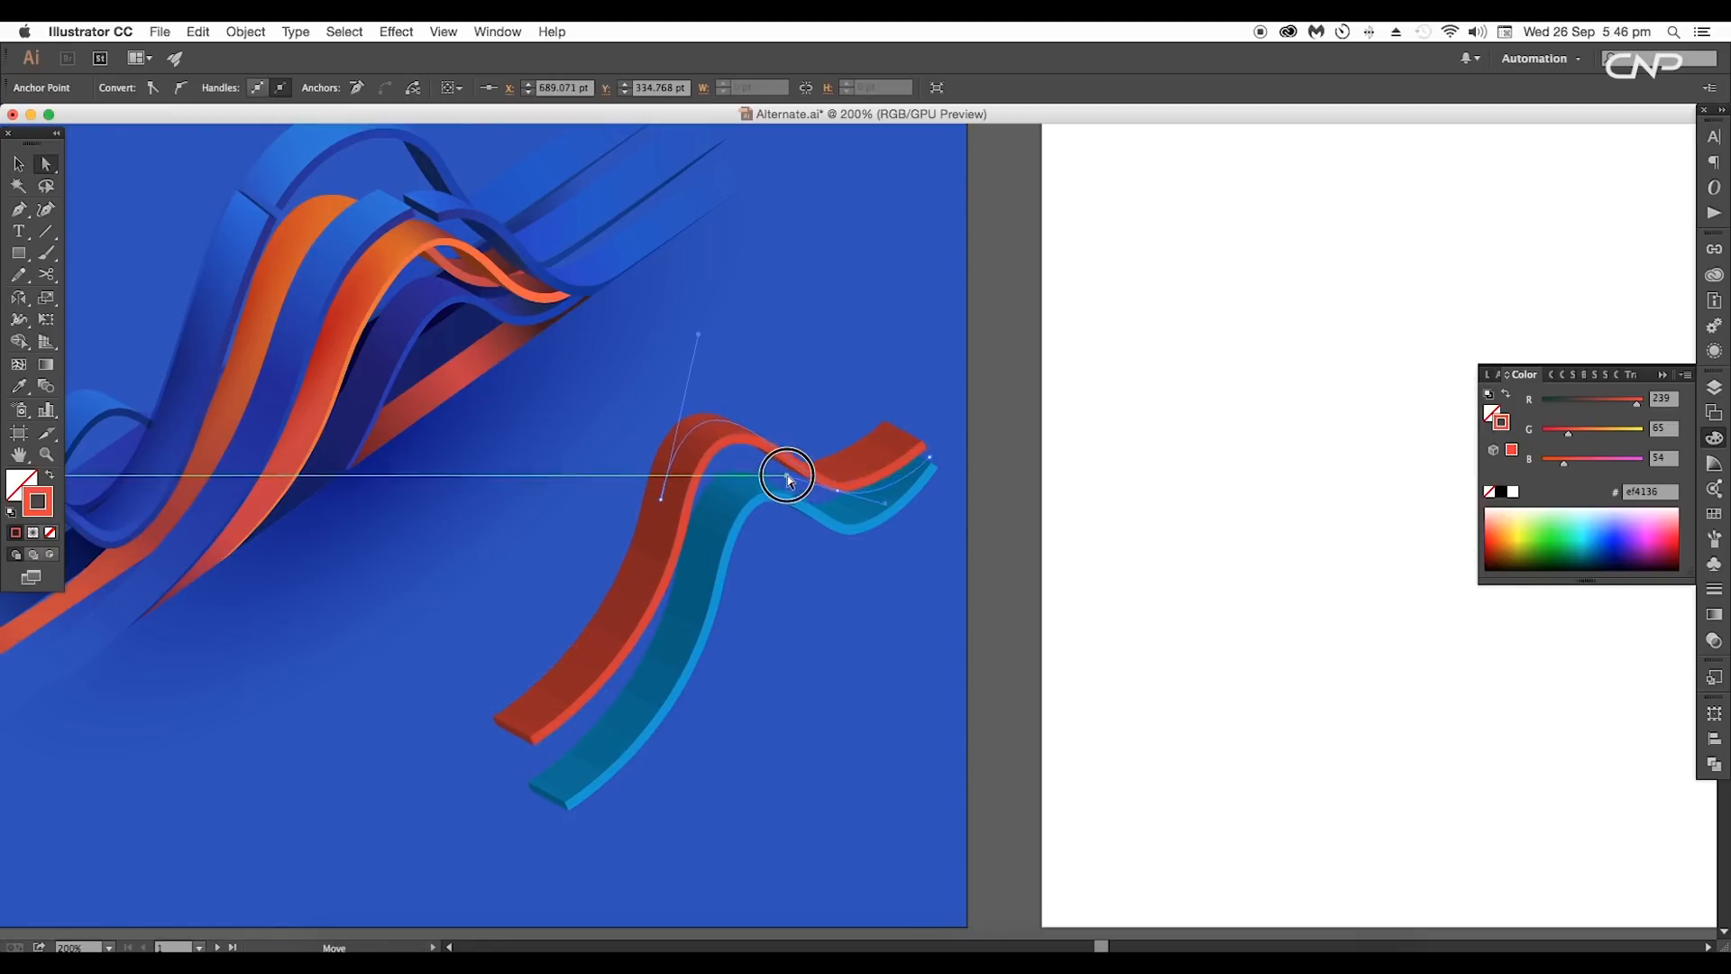
drag(835, 508, 939, 473)
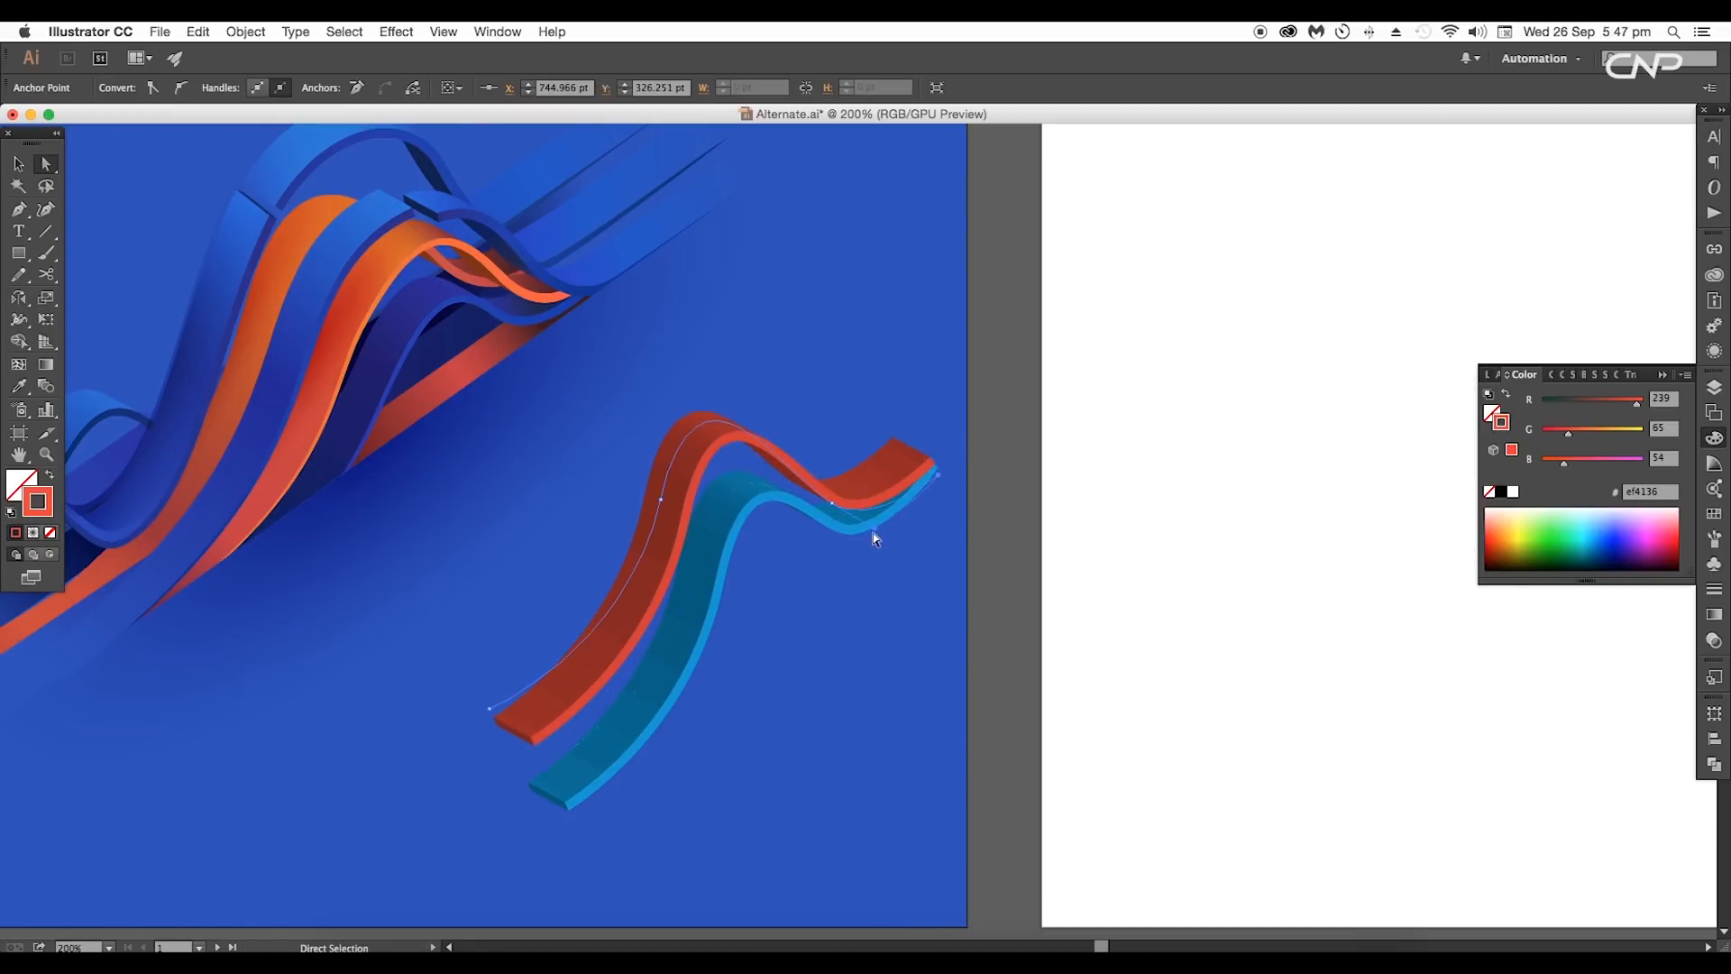
drag(660, 500, 641, 505)
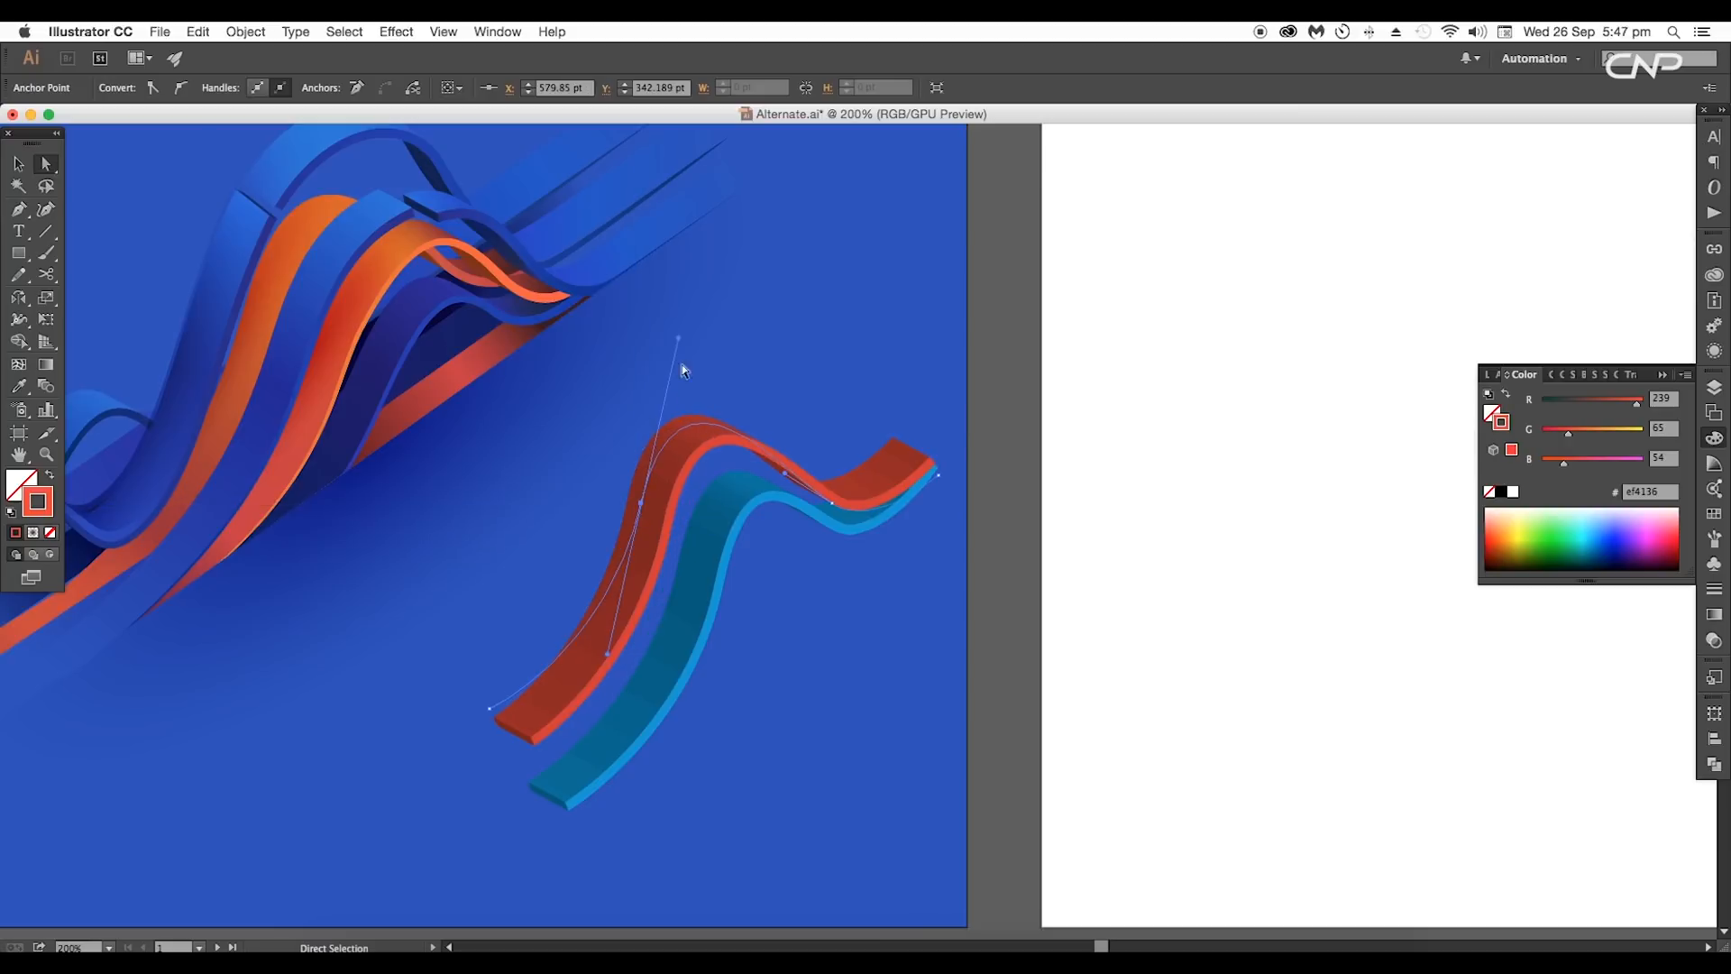
drag(699, 320, 713, 313)
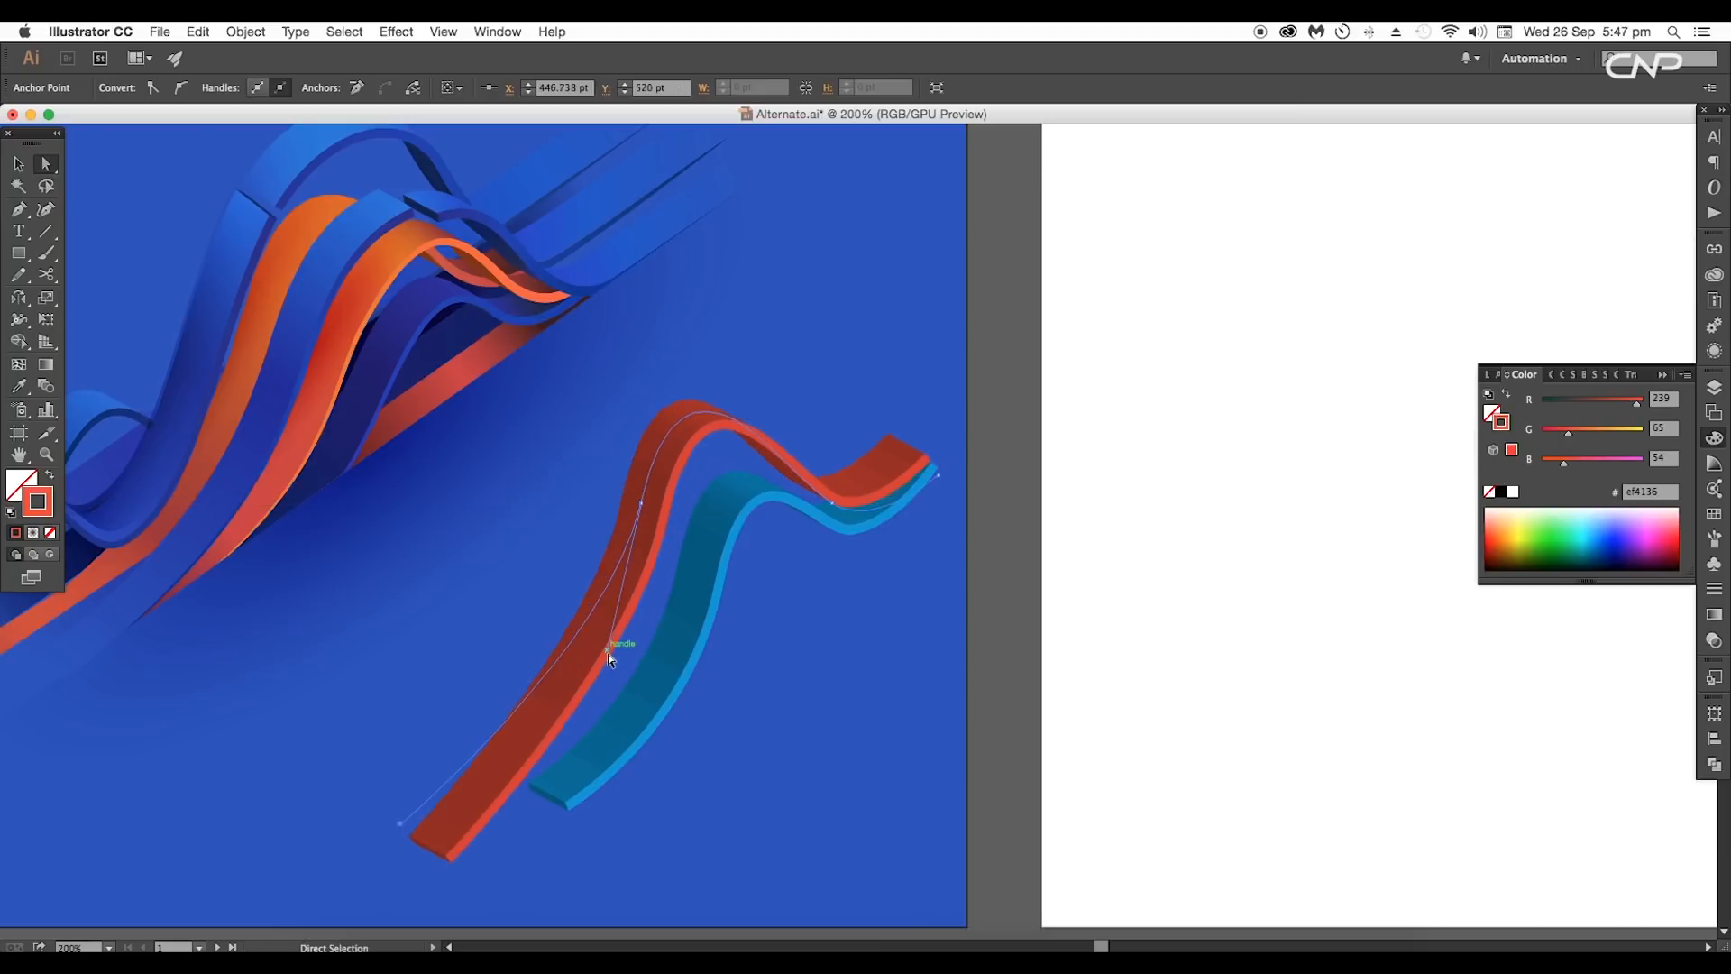
Step: Add an anchor point on the red ribbon's lower stretch and reshape the slope into a smooth curve about 295 by 233 pt overall
key(p)
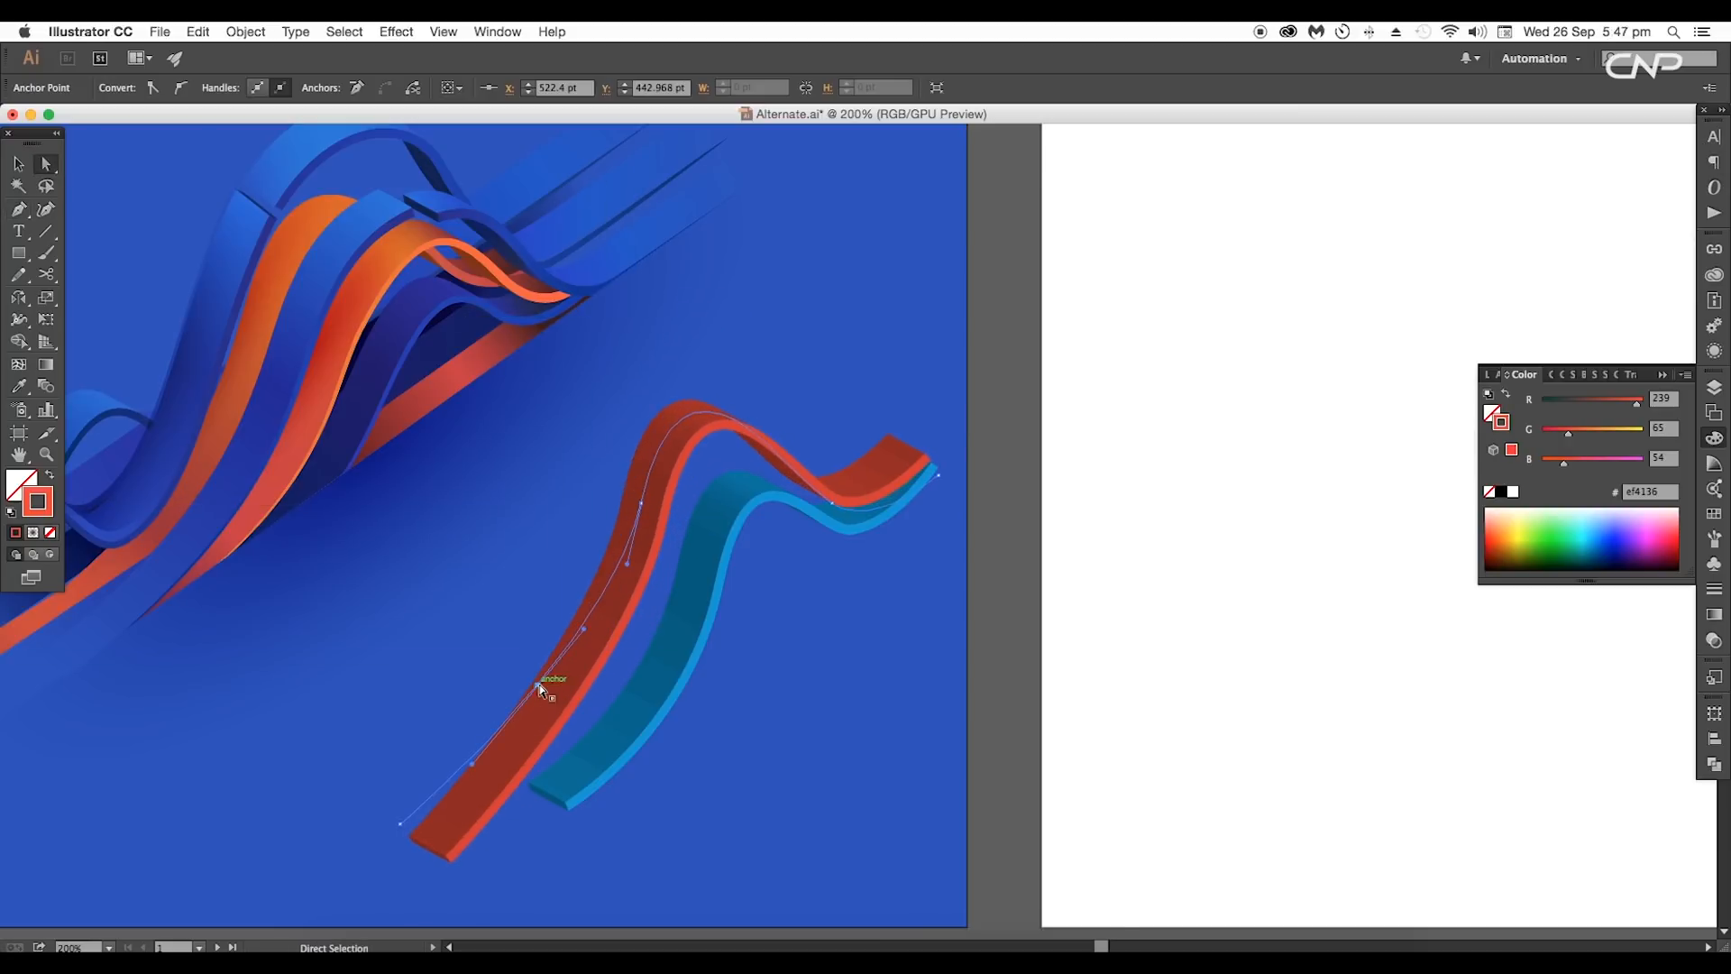
drag(540, 685, 578, 713)
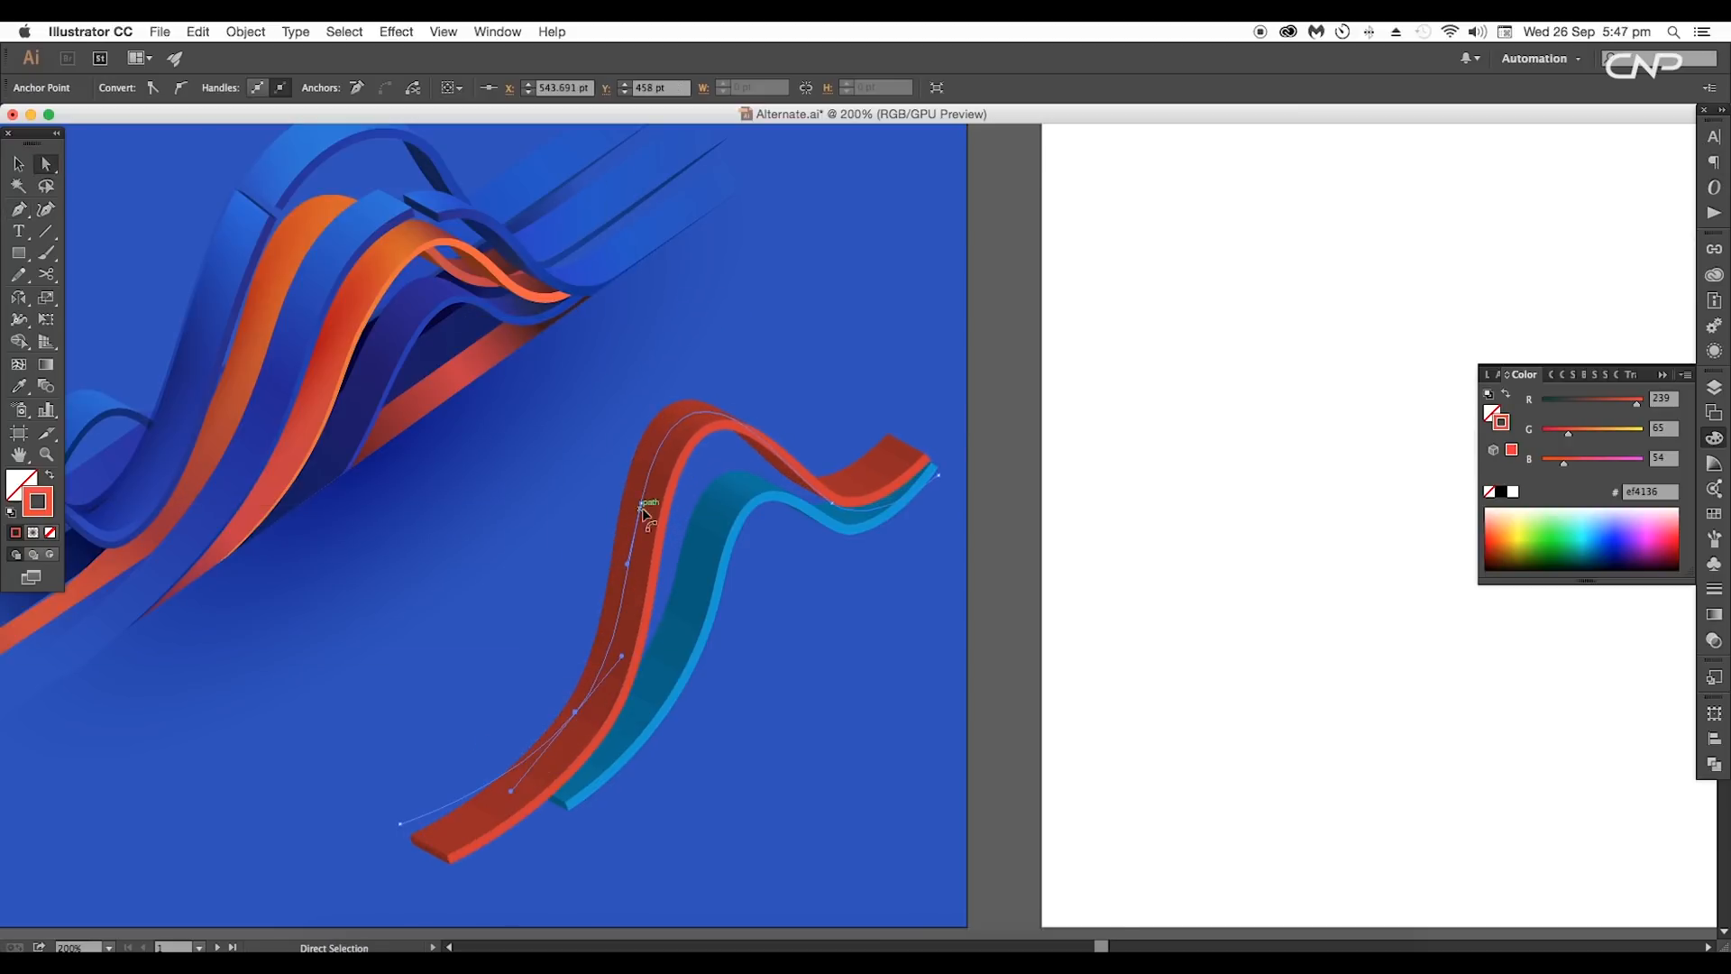
drag(641, 502, 695, 507)
scroll(710, 383, down, 3)
scroll(711, 384, left, 2)
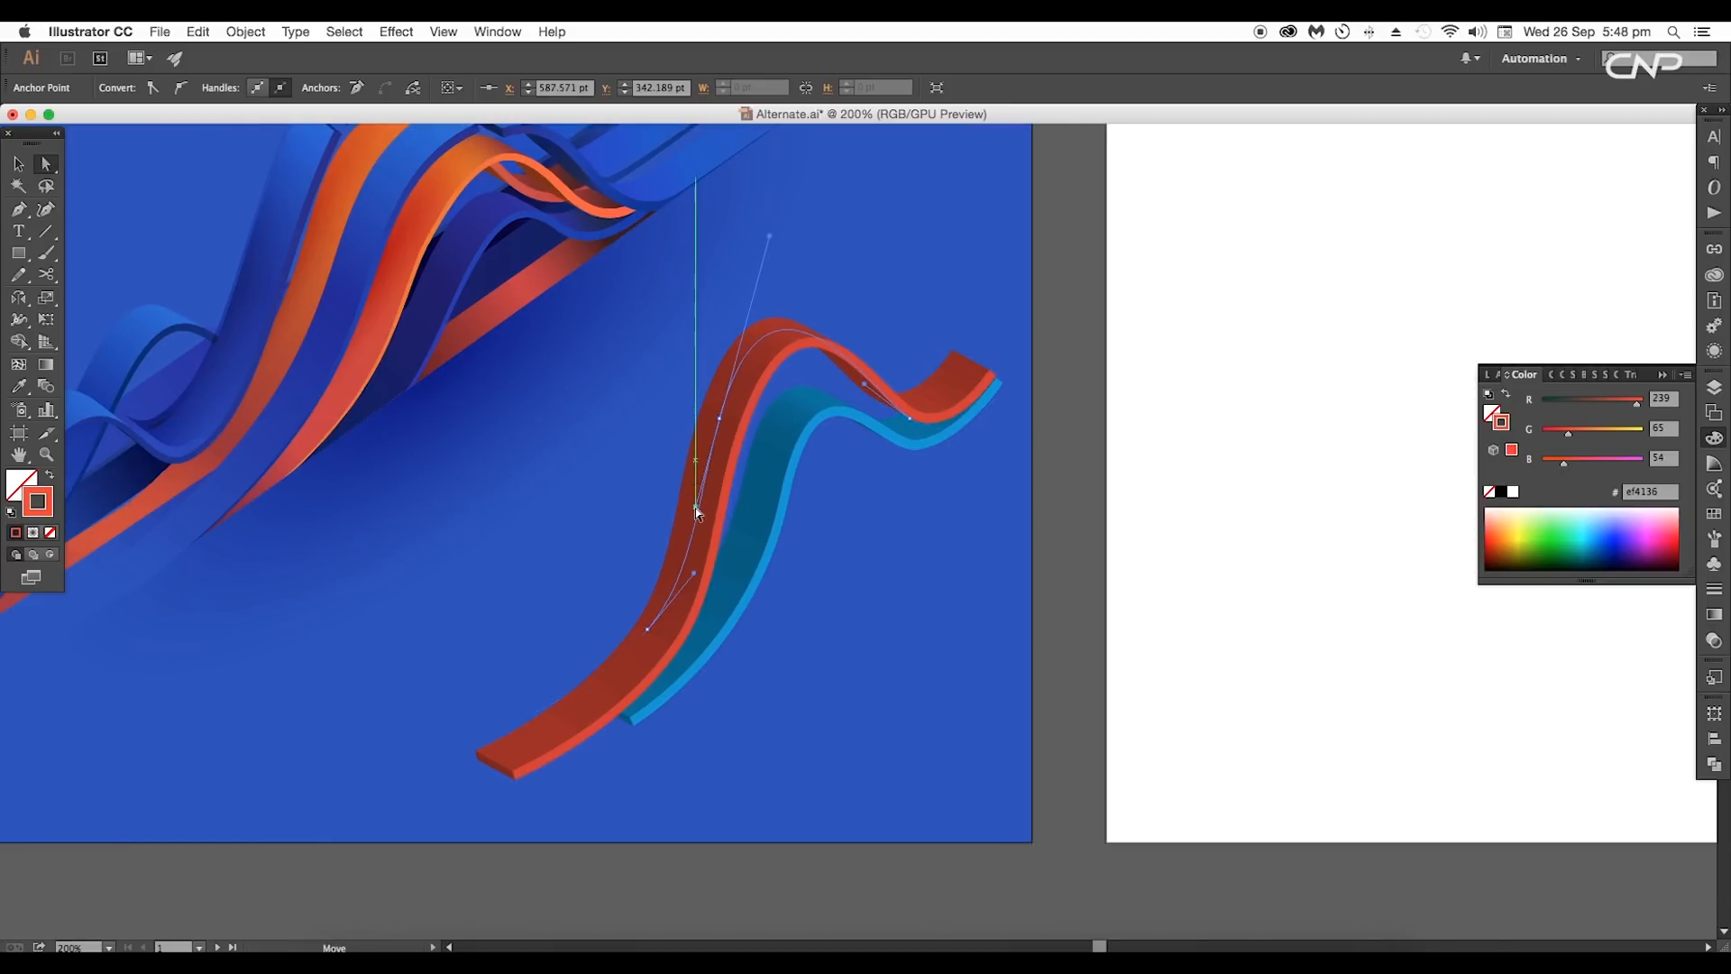
scroll(713, 406, up, 3)
scroll(712, 406, right, 2)
drag(739, 300, 754, 290)
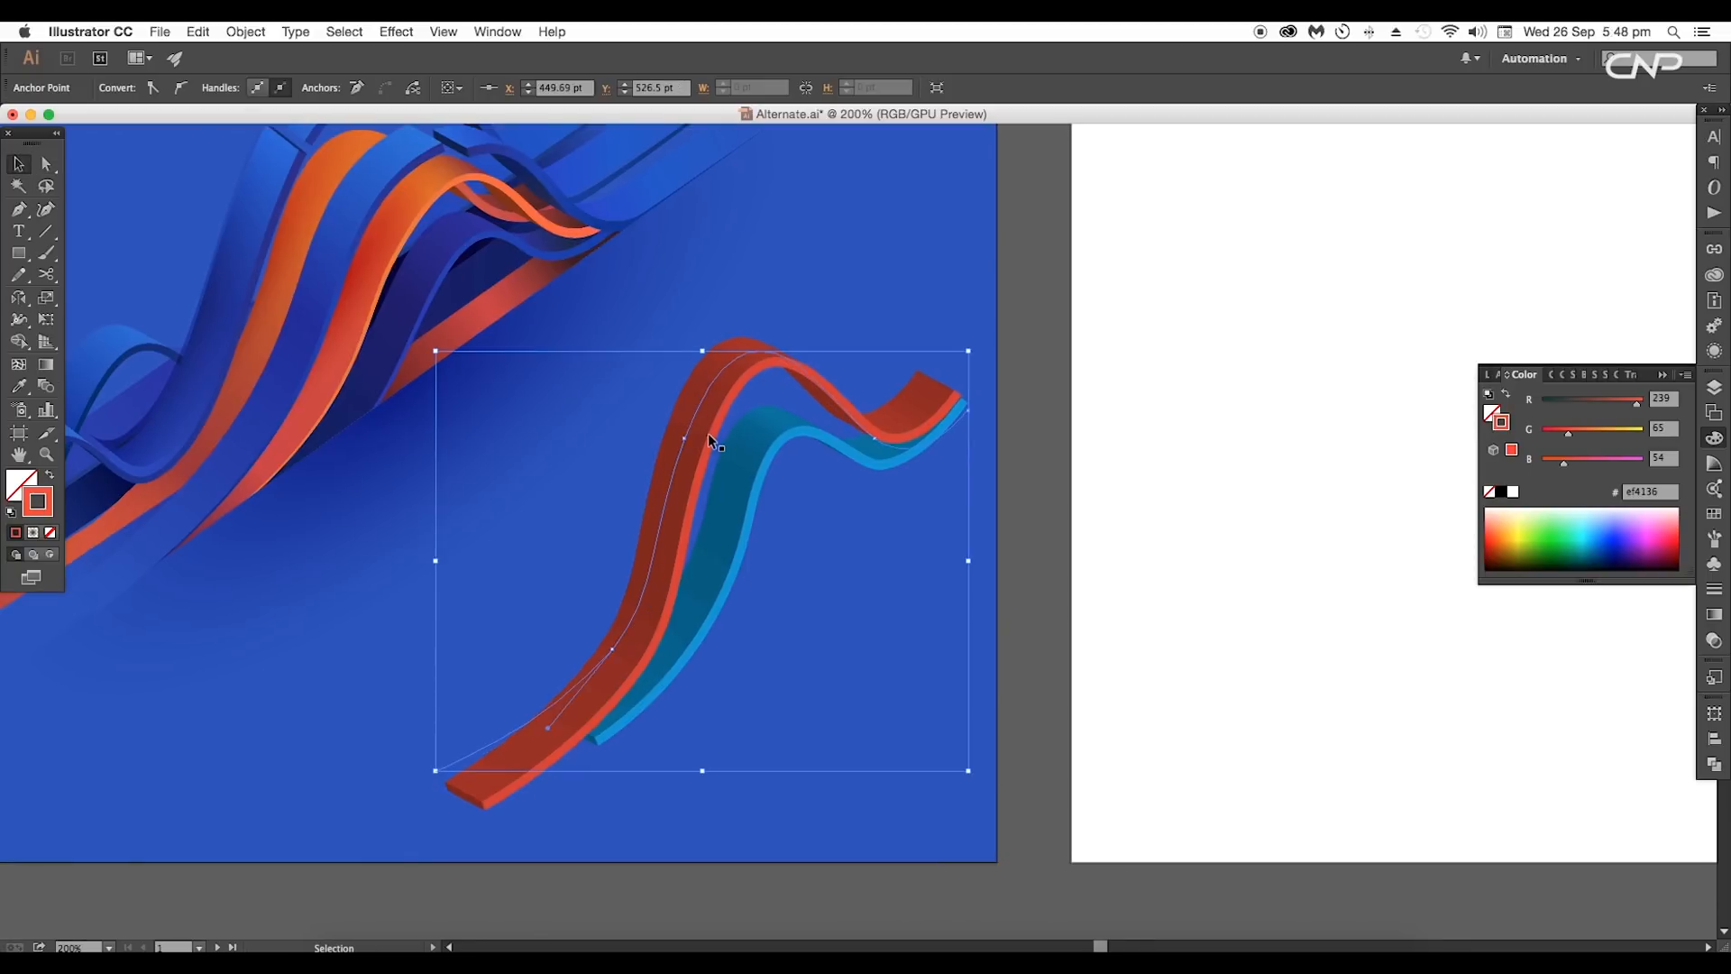
Step: Duplicate the red ribbon close beside the original on its upper-left side and set the copy's stroke to dark blue 2b3990
drag(707, 433, 665, 375)
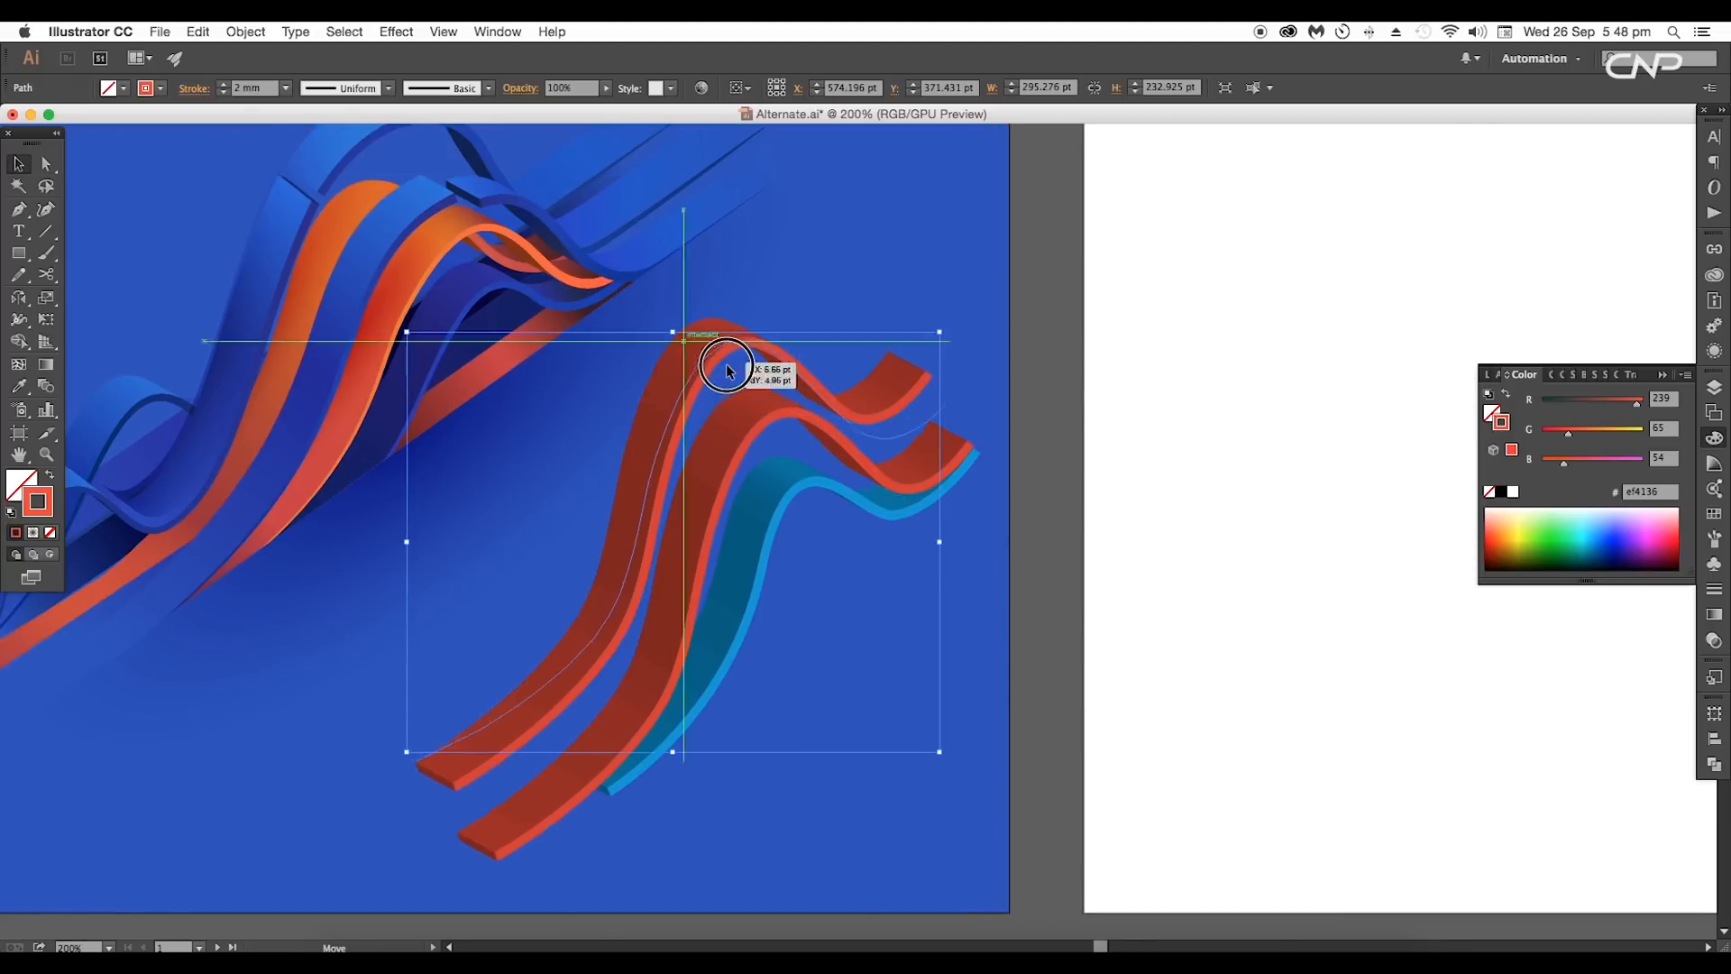
drag(728, 370, 732, 396)
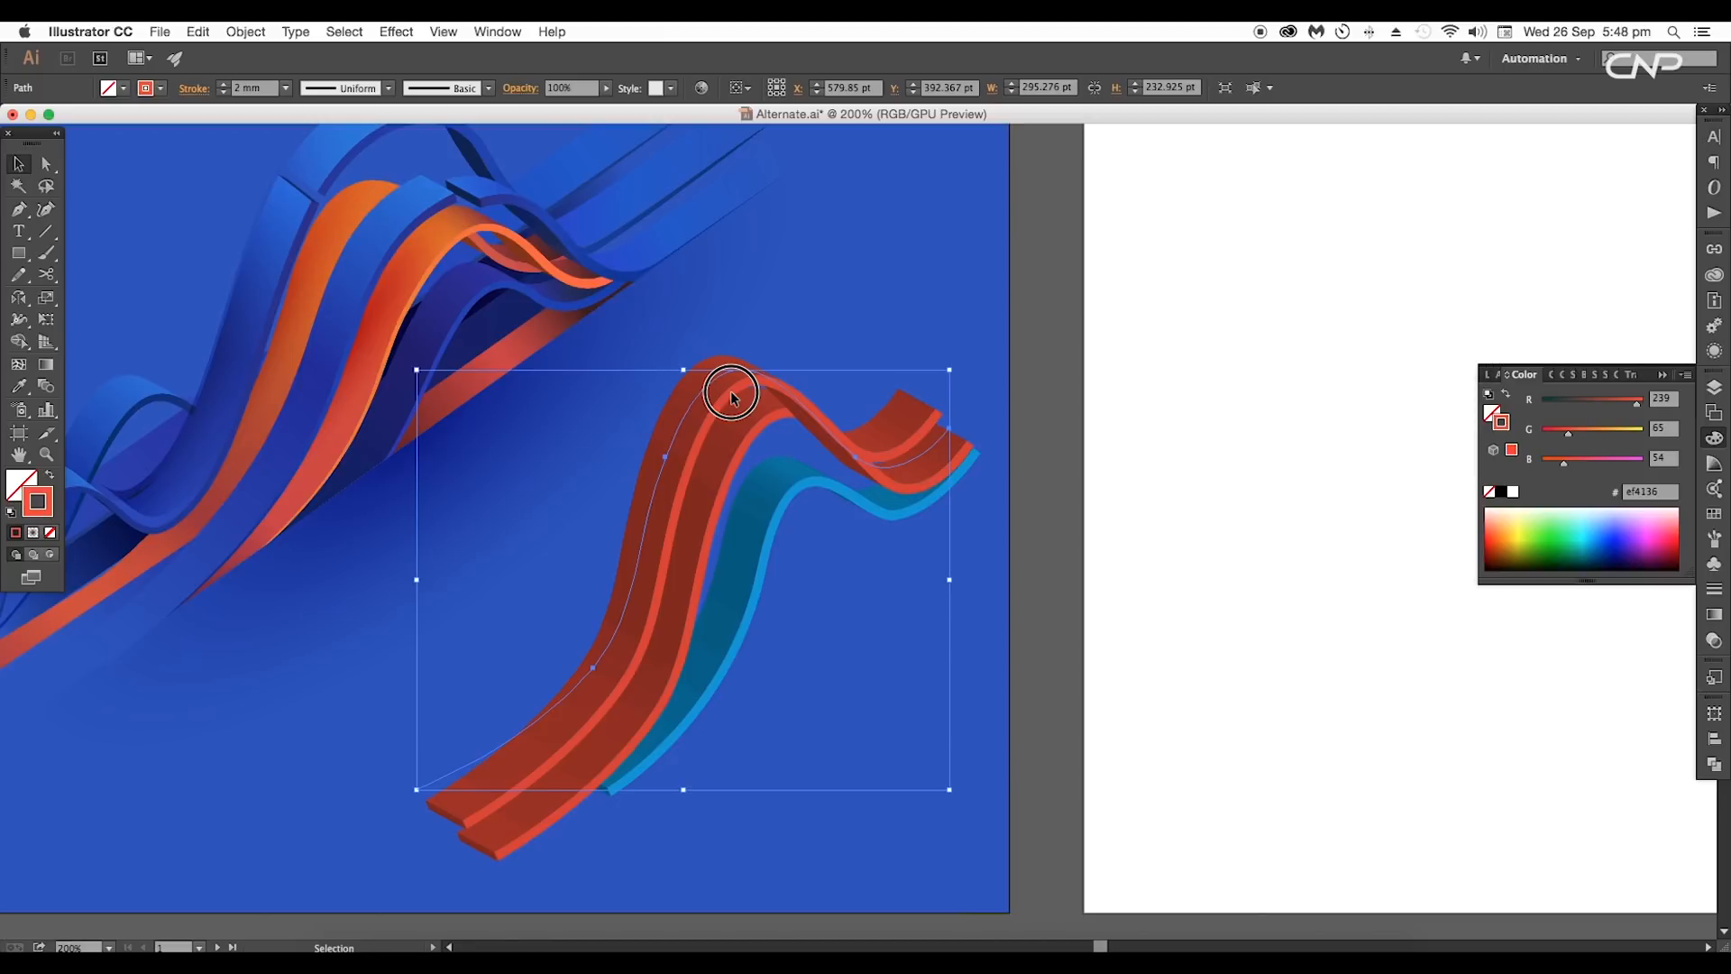
key(a)
click(161, 88)
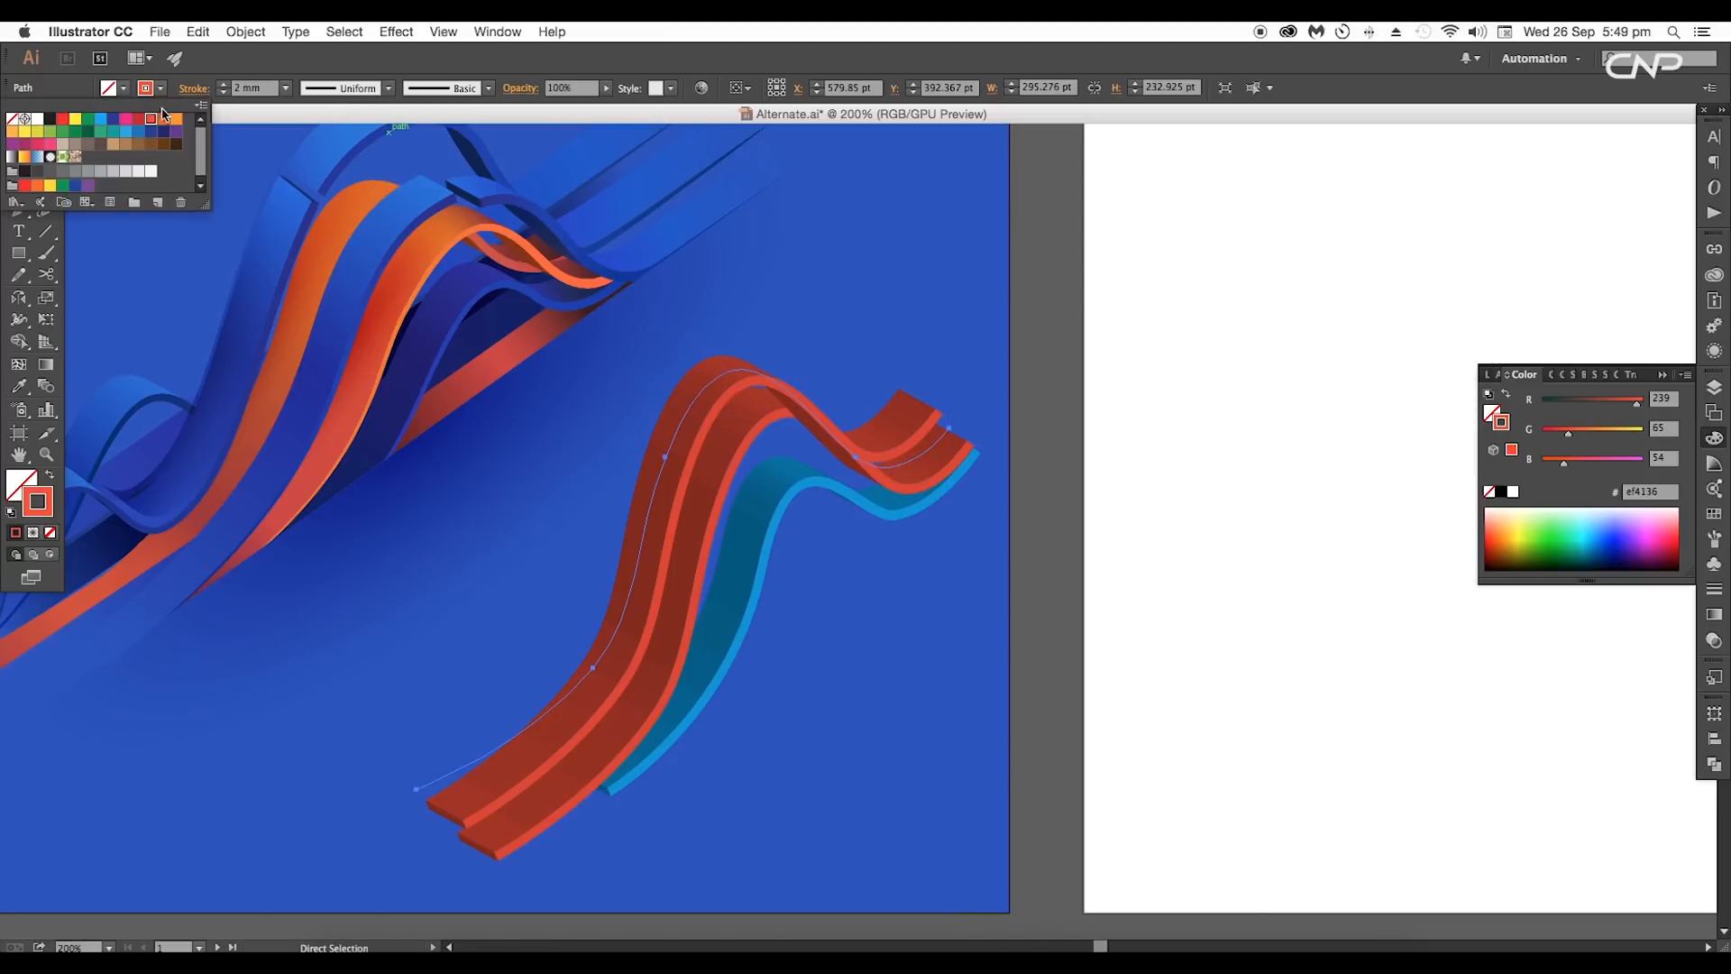
click(153, 134)
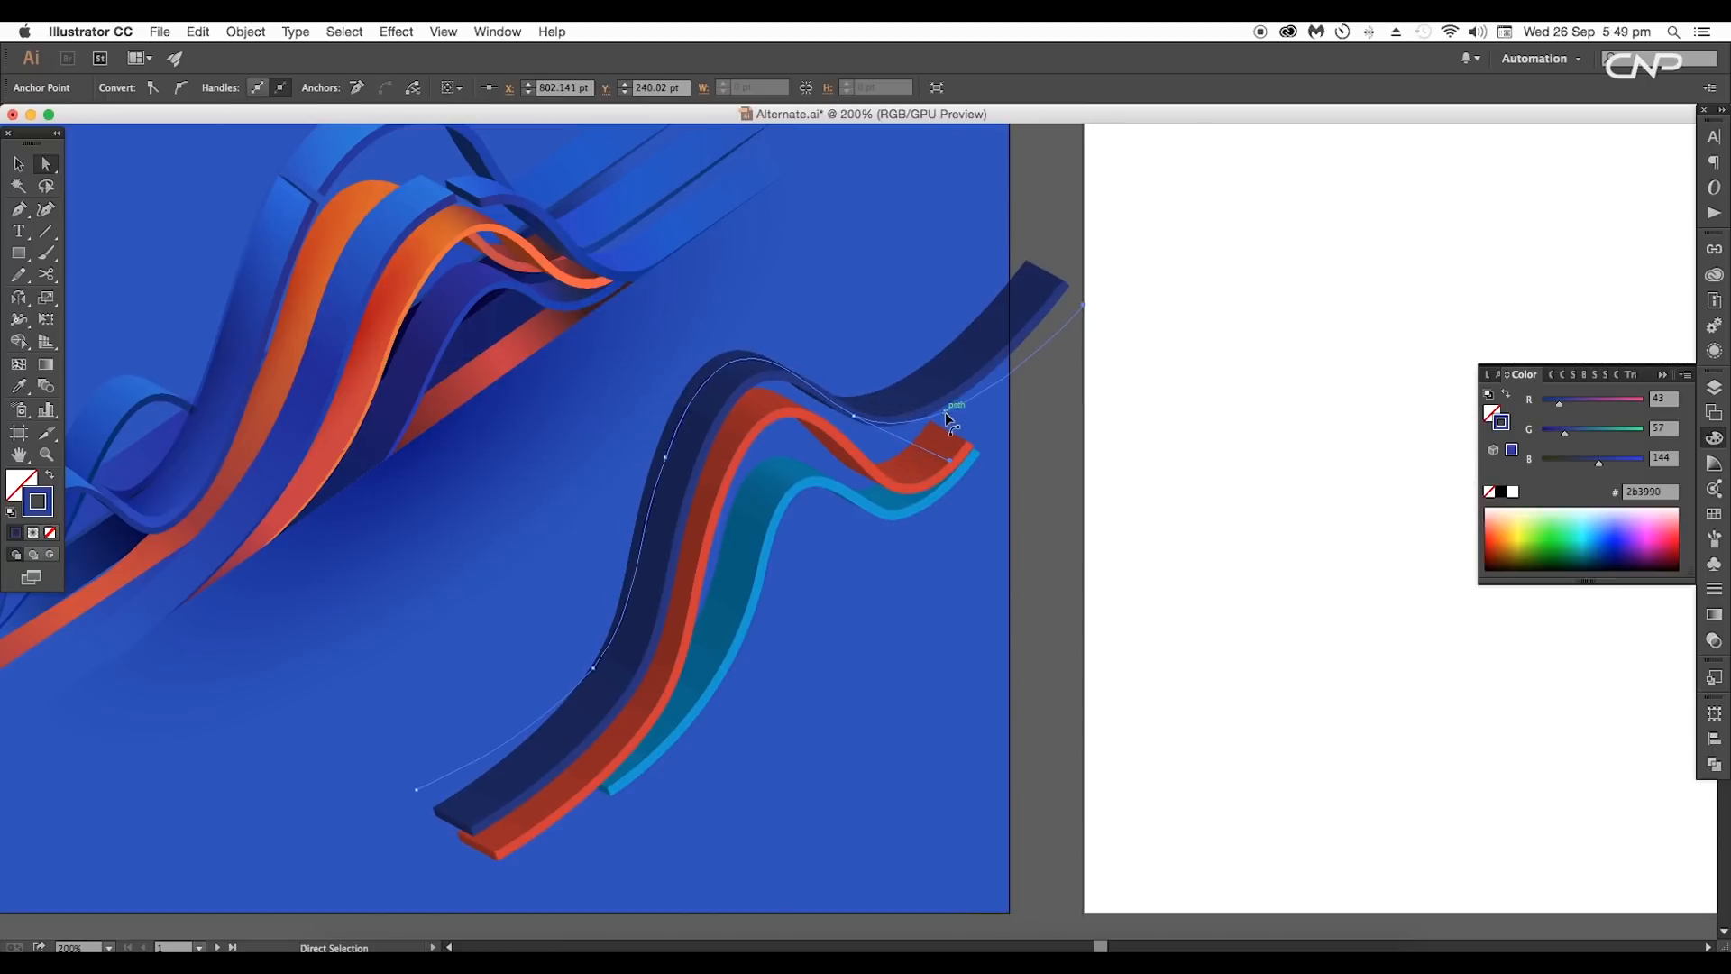
Step: Extend the dark blue ribbon's upper-right end past the artboard edge and reshape the dip leading up to it
drag(949, 415, 940, 442)
click(849, 398)
drag(849, 398, 855, 397)
scroll(888, 424, right, 1)
drag(917, 453, 933, 490)
scroll(965, 442, up, 3)
drag(980, 417, 1001, 421)
click(851, 593)
drag(917, 503, 880, 559)
drag(1001, 421, 974, 458)
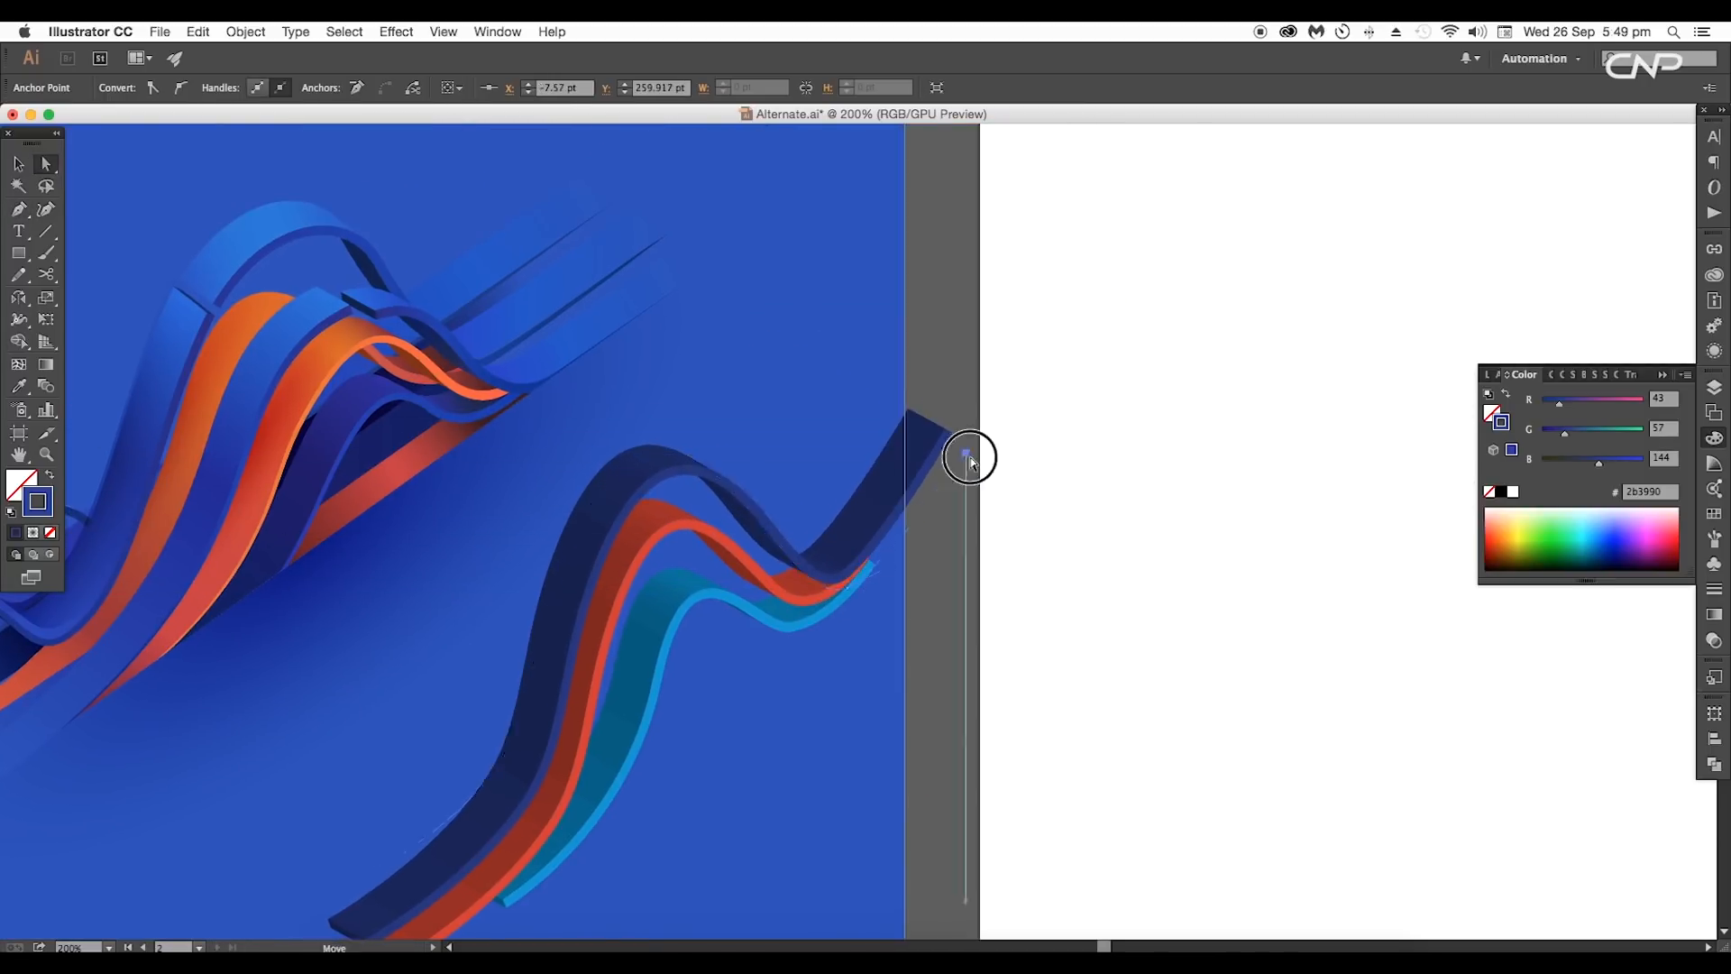
click(852, 595)
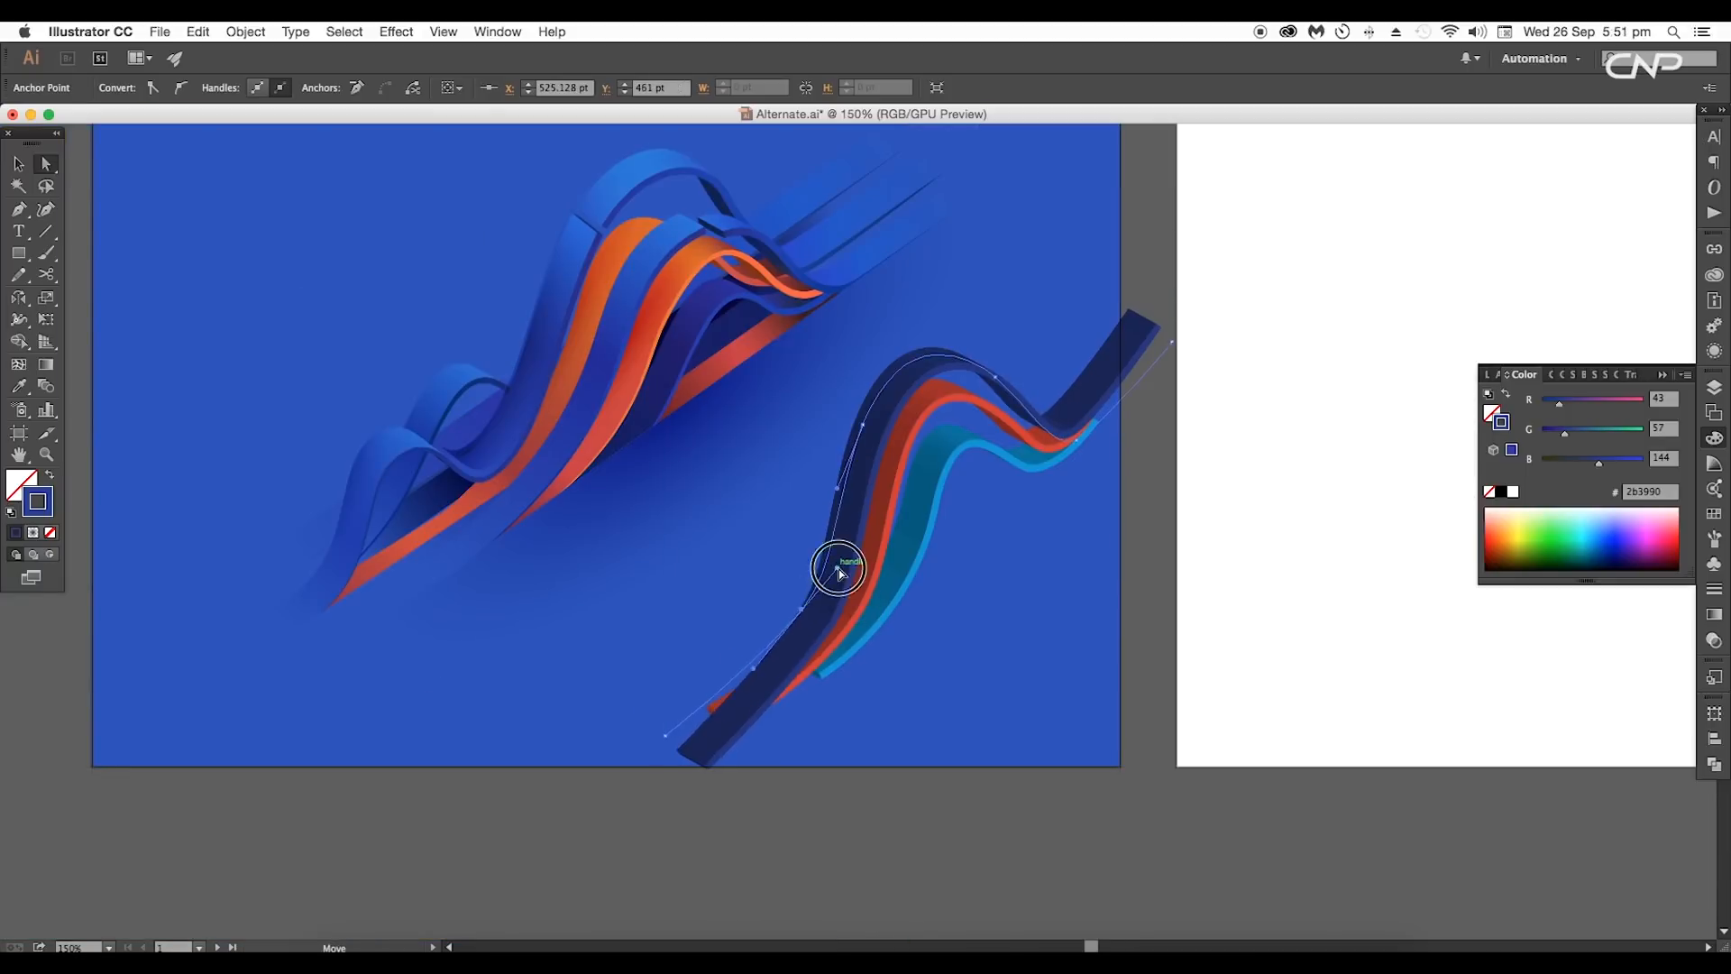
Step: Extend and smooth the dark blue ribbon's lower-left end and fine-tune its crest, making the path about 396 by 275 pt
drag(831, 568, 658, 722)
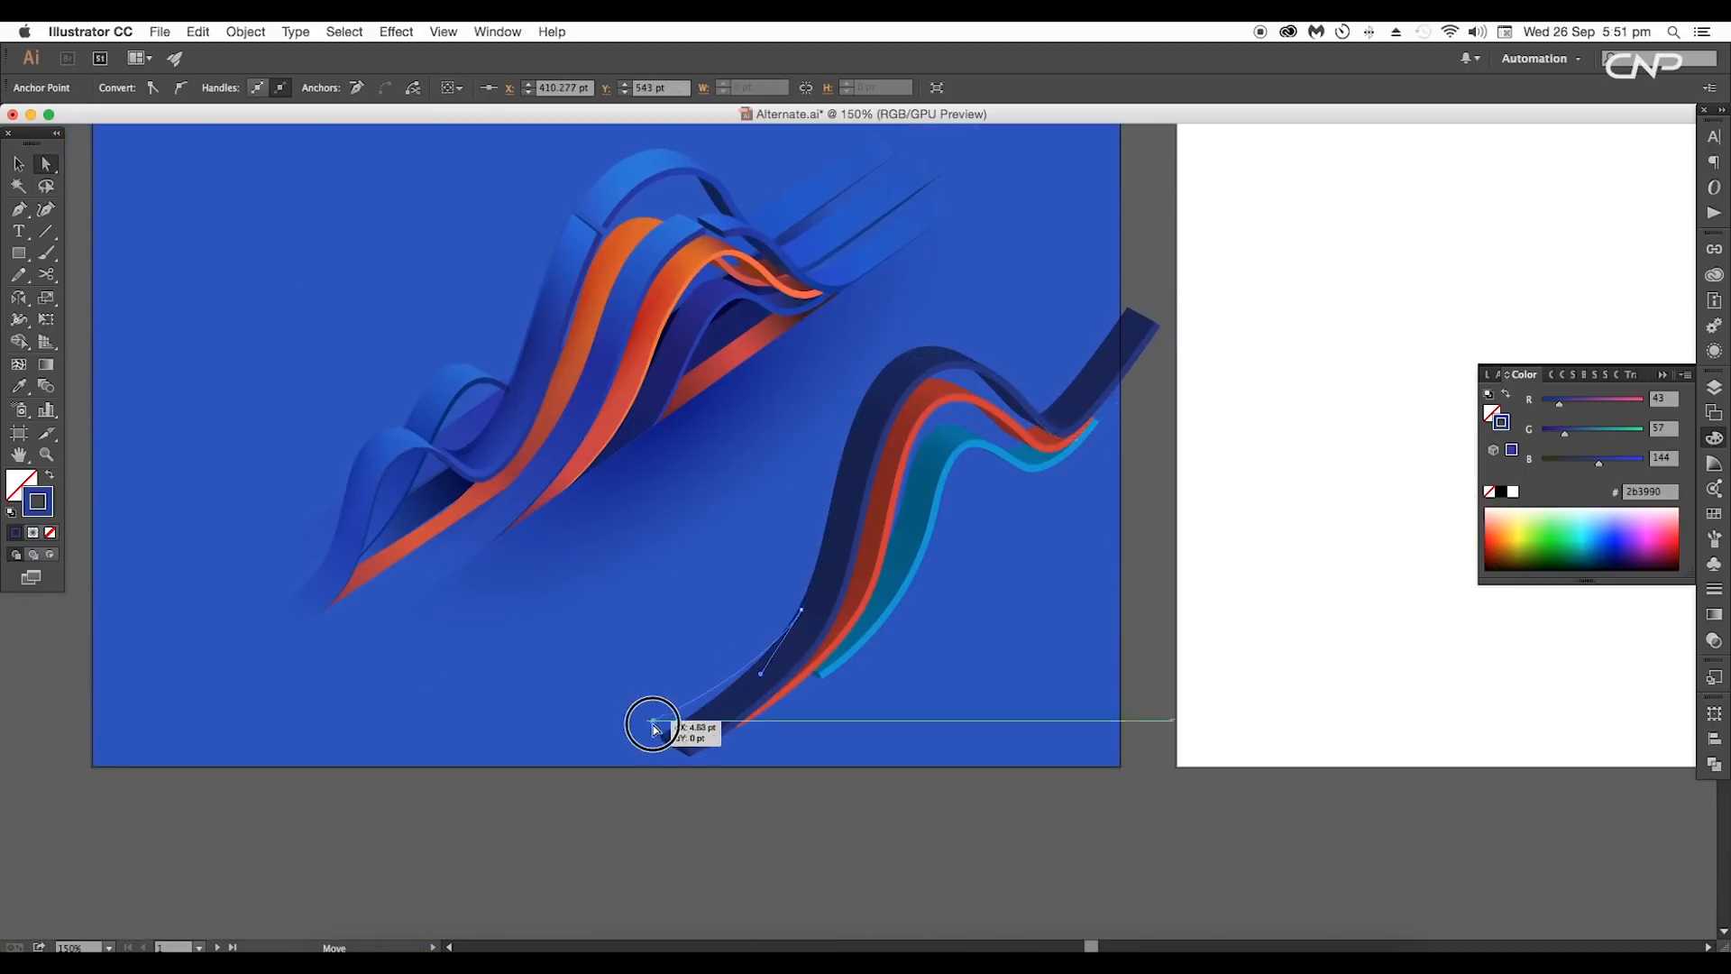
drag(1157, 371, 1174, 380)
scroll(862, 427, down, 1)
drag(841, 435, 836, 431)
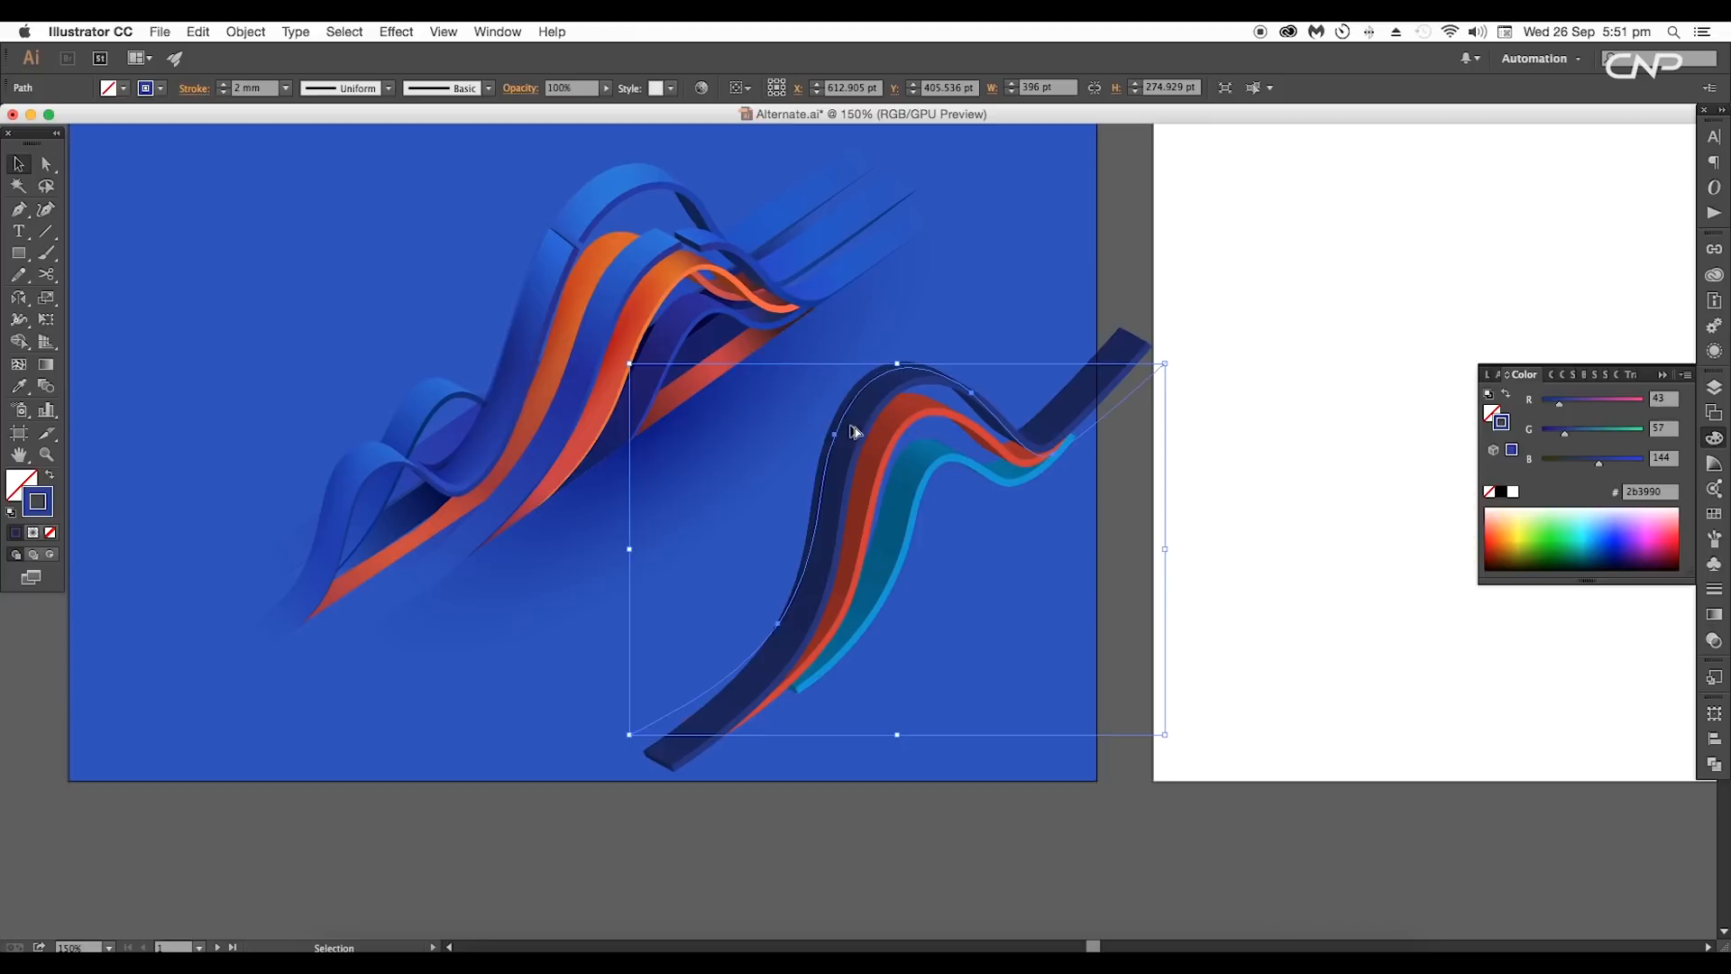
Step: Duplicate the dark blue ribbon up and to the left, and sample the red ribbon's colour onto the copy with the Eyedropper
drag(851, 430, 823, 413)
key(i)
click(962, 422)
click(963, 414)
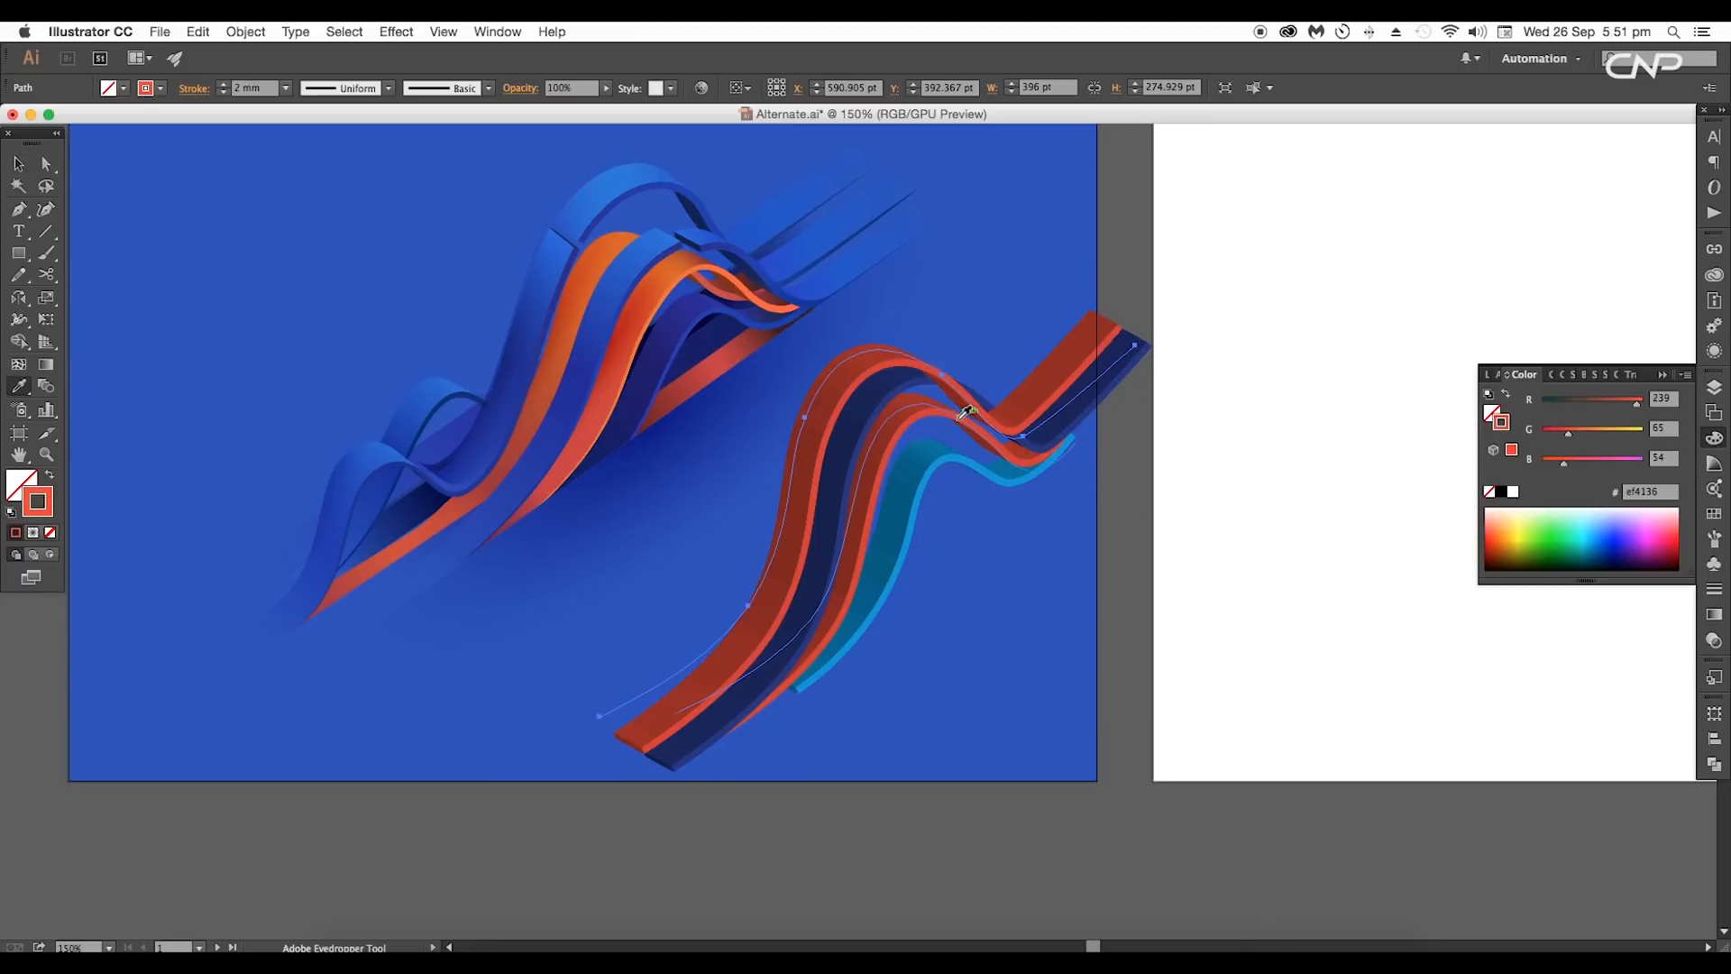
Step: Send the new red ribbon behind the dark blue one and move it down about 13 pt so the two overlap
key(v)
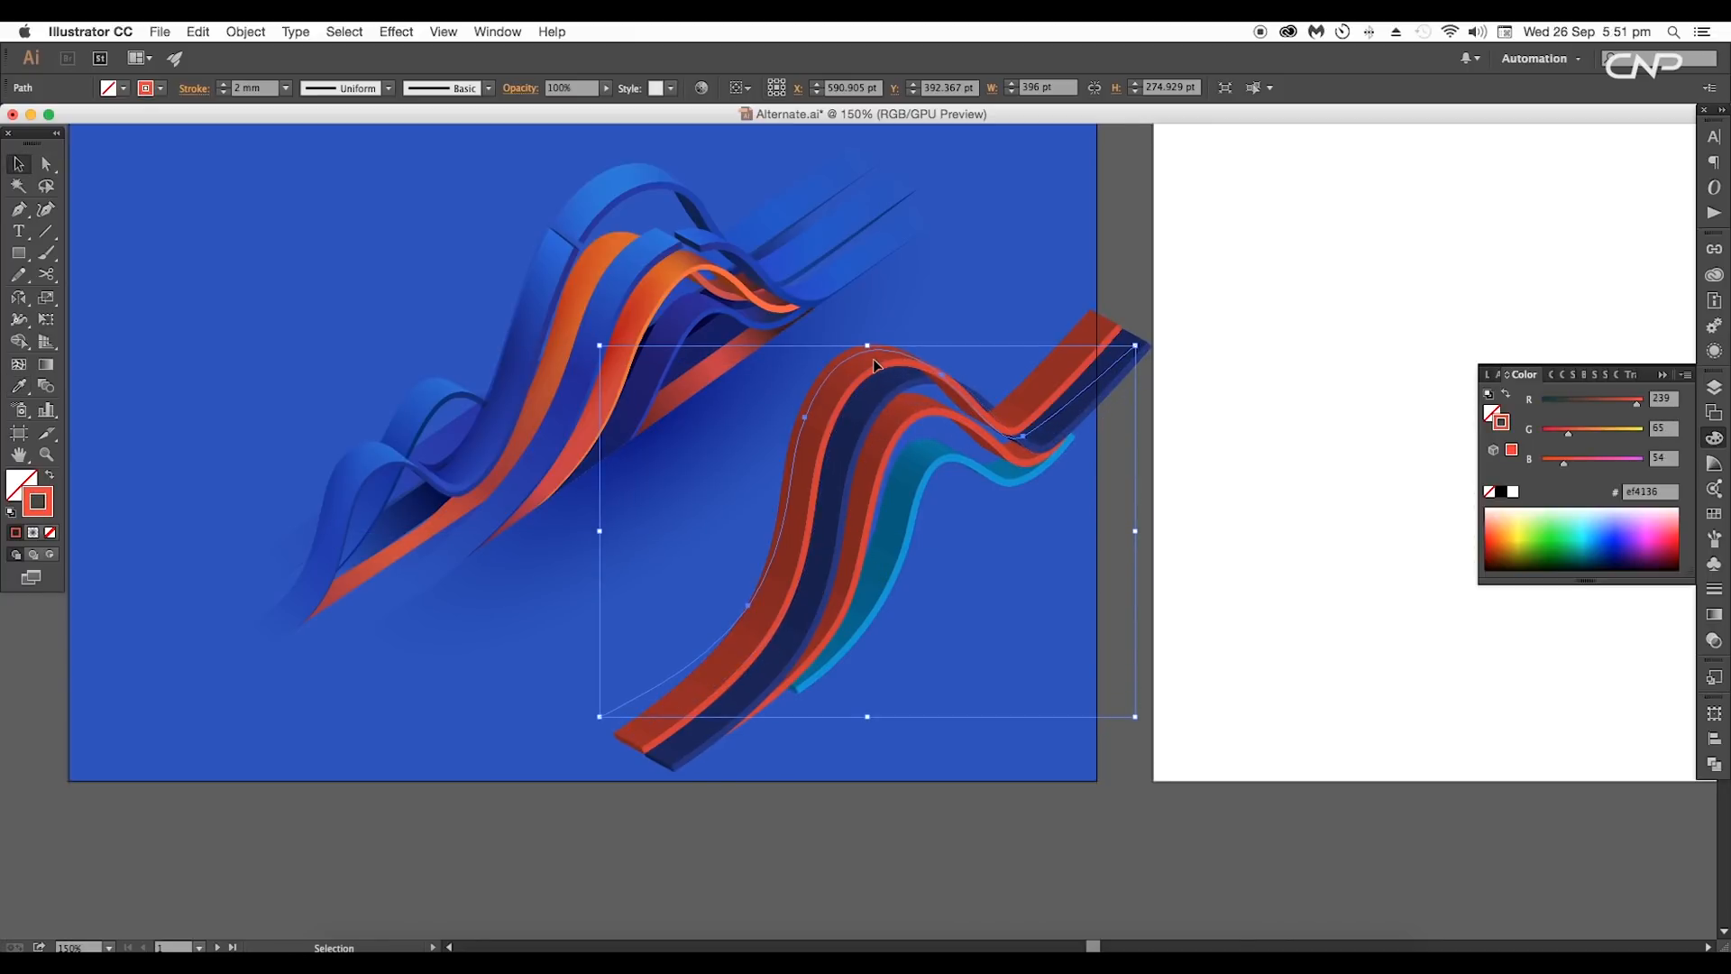
key(a)
key(super+bracketleft)
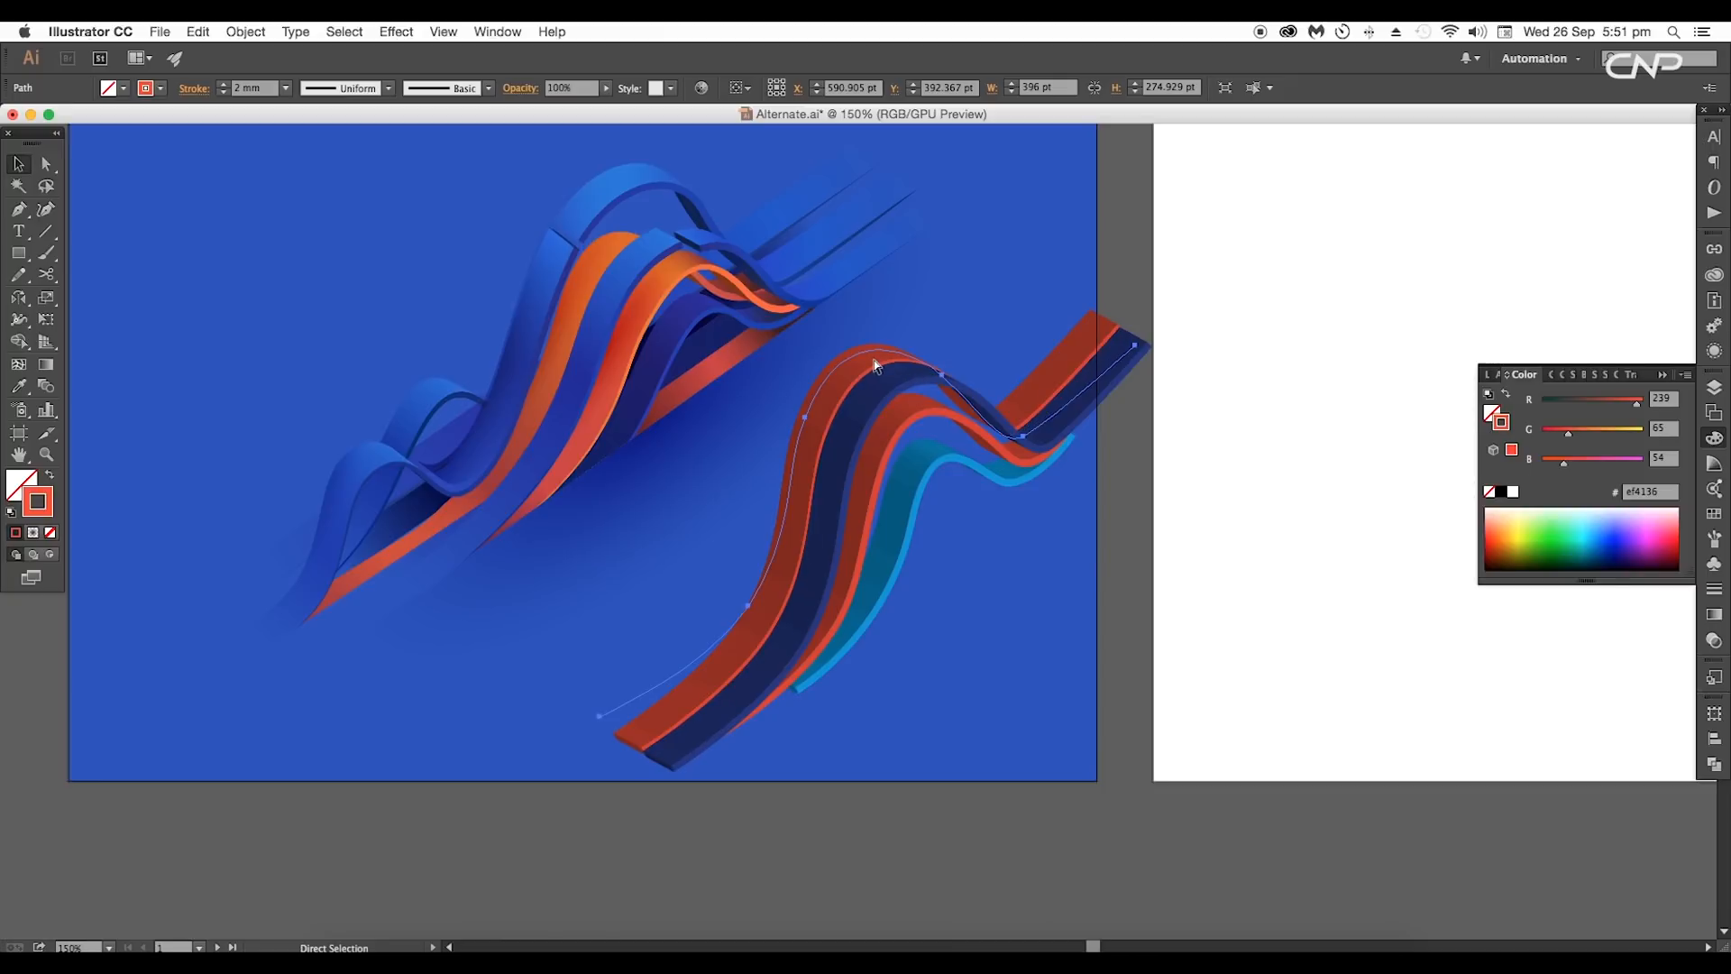
drag(875, 366, 841, 383)
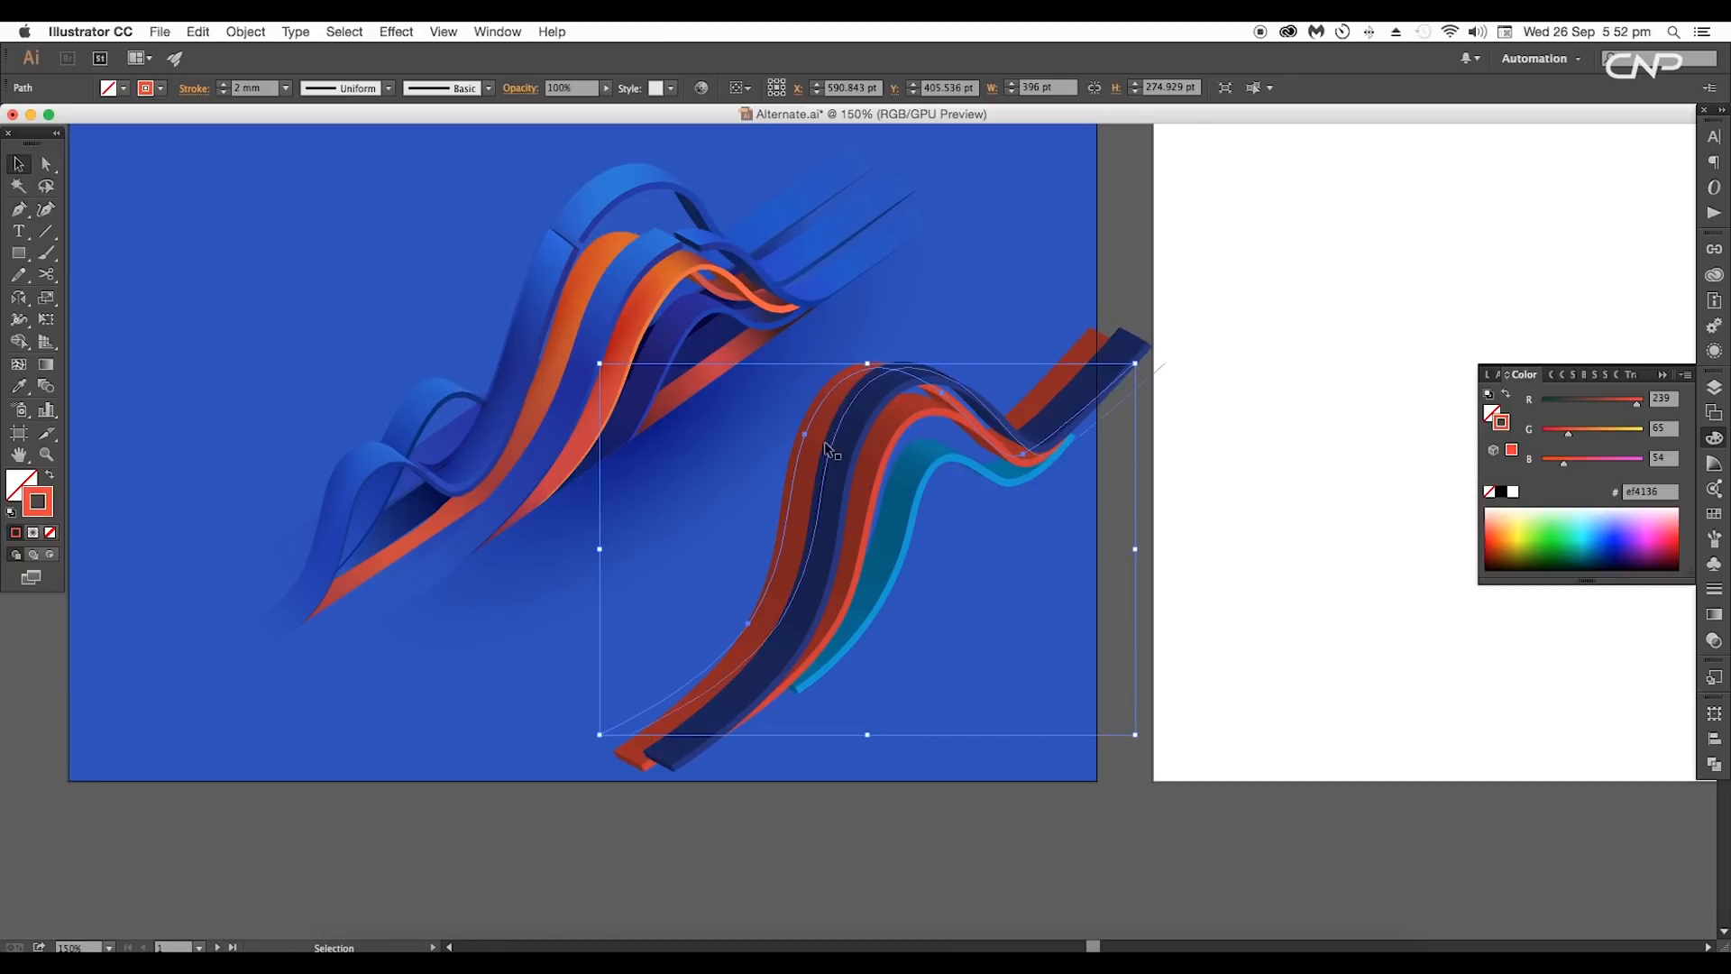
Step: Pull the new red ribbon's upper-right end back down along the dark blue one and adjust its left slope
key(a)
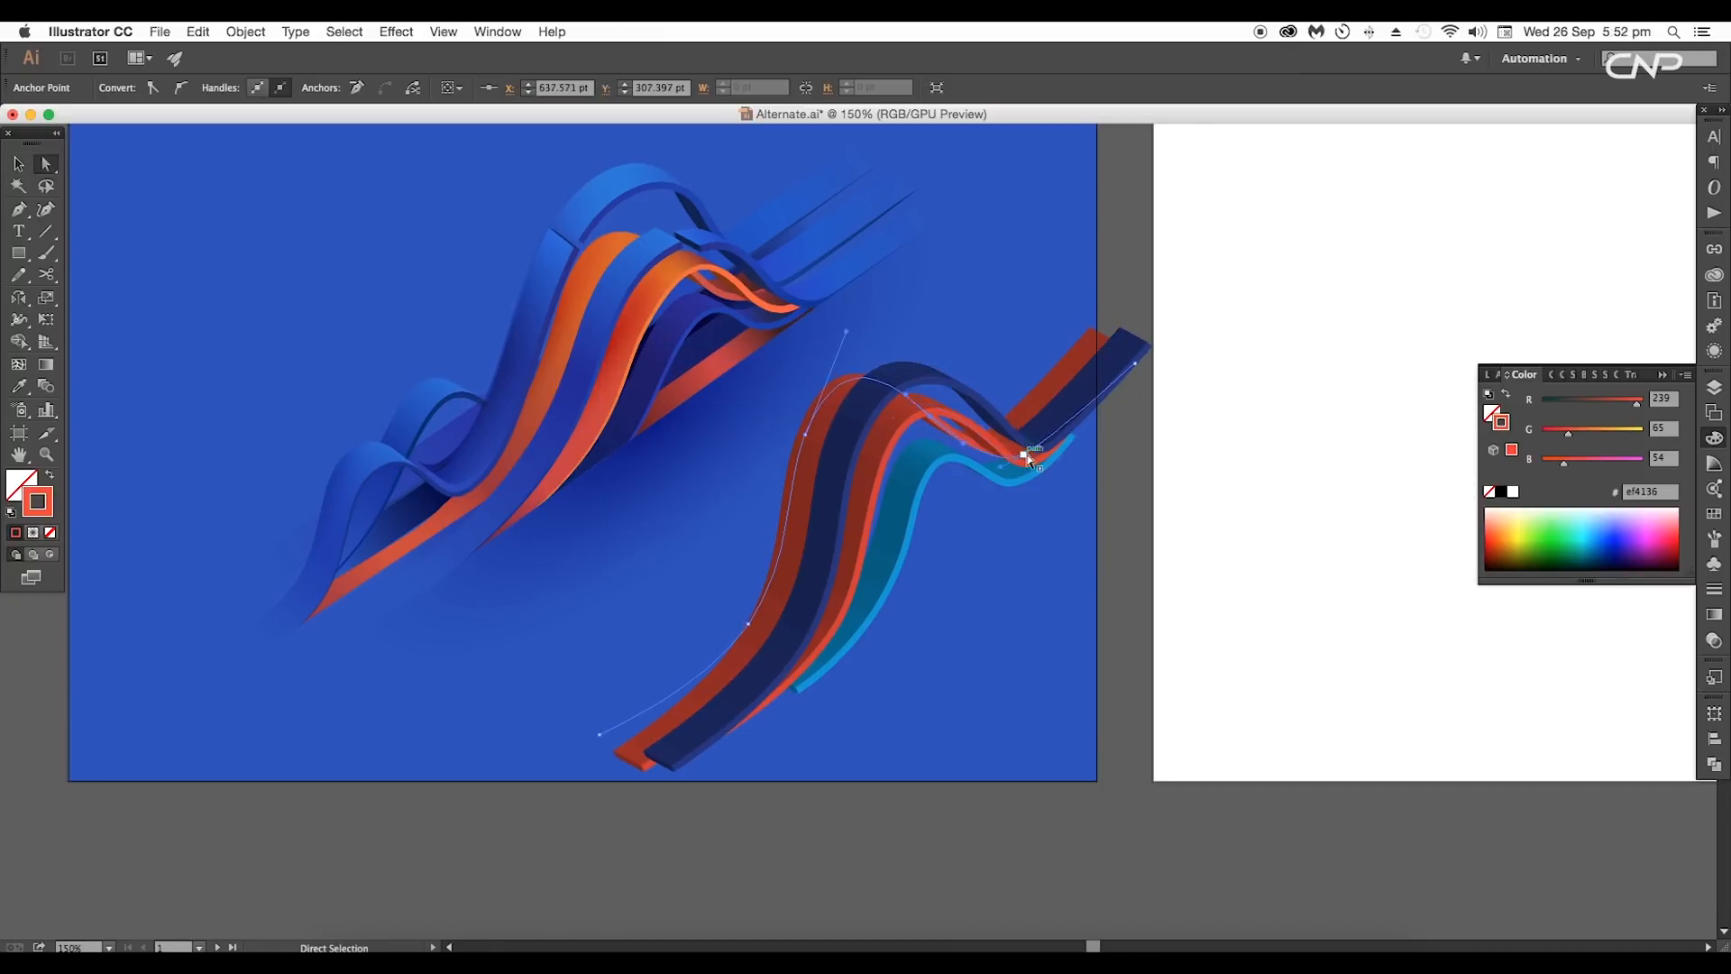
drag(1136, 364, 1073, 415)
key(super+plus)
scroll(1025, 522, right, 1)
drag(718, 651, 727, 641)
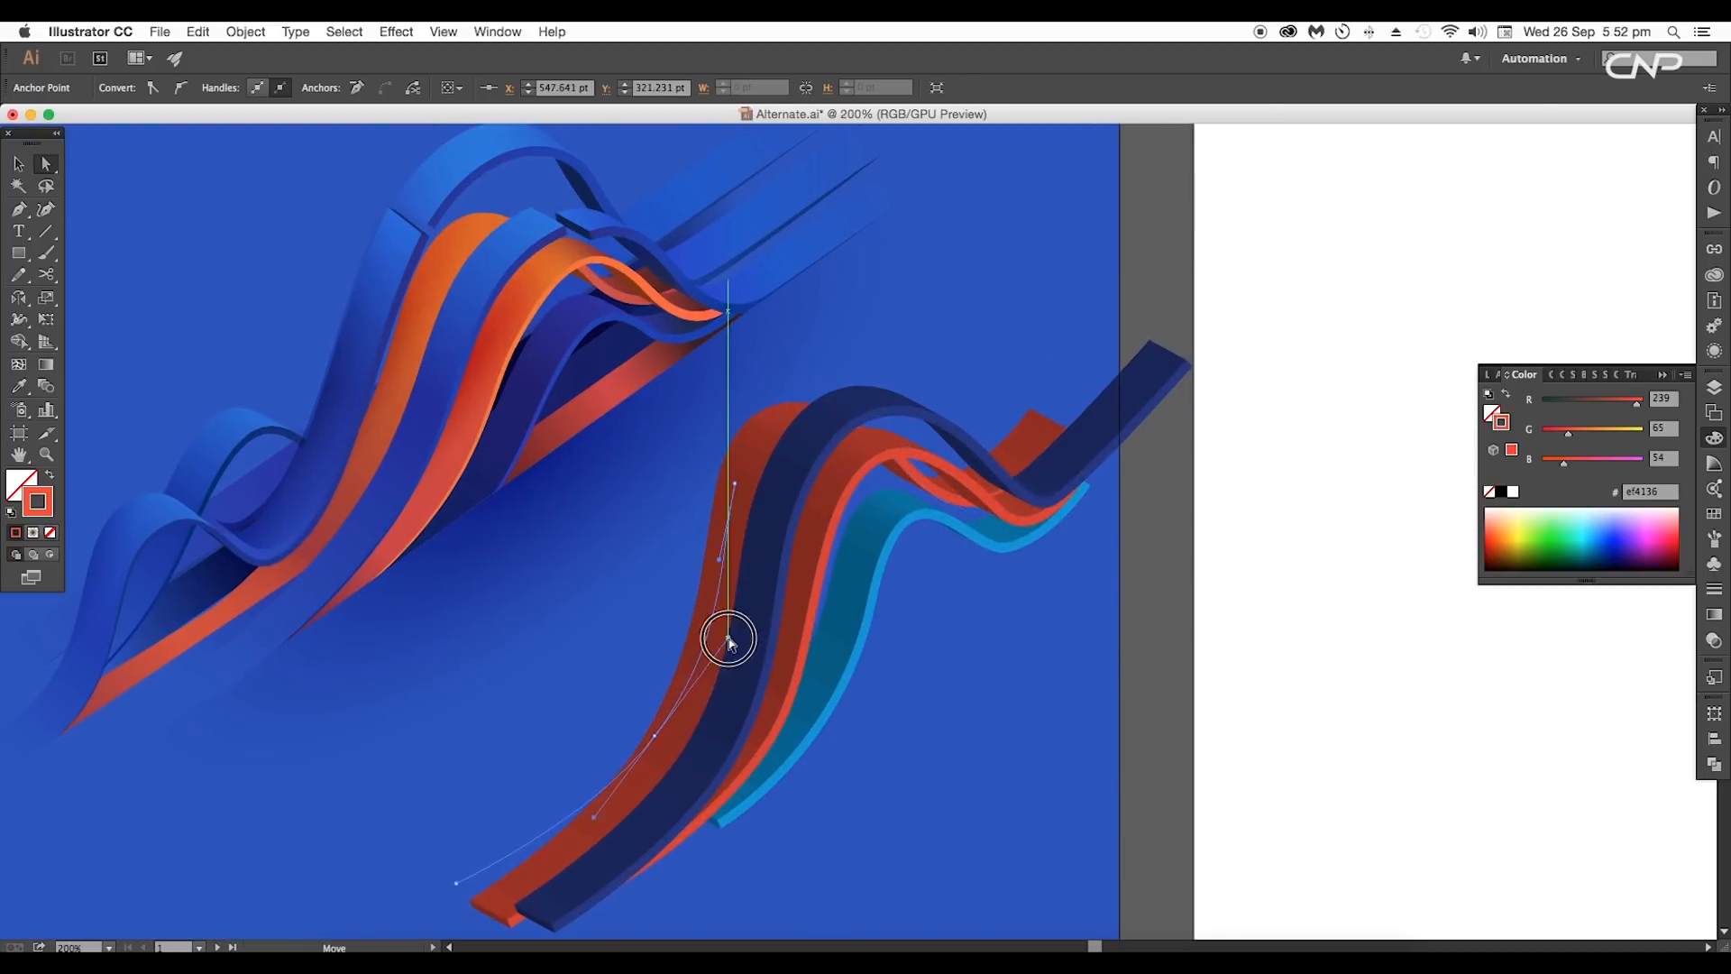
Step: Move the red ribbon's lower-left end and adjust the curve leading into it so it follows the dark blue ribbon
click(664, 738)
drag(457, 885, 478, 907)
scroll(684, 707, down, 3)
click(683, 707)
drag(516, 777, 503, 783)
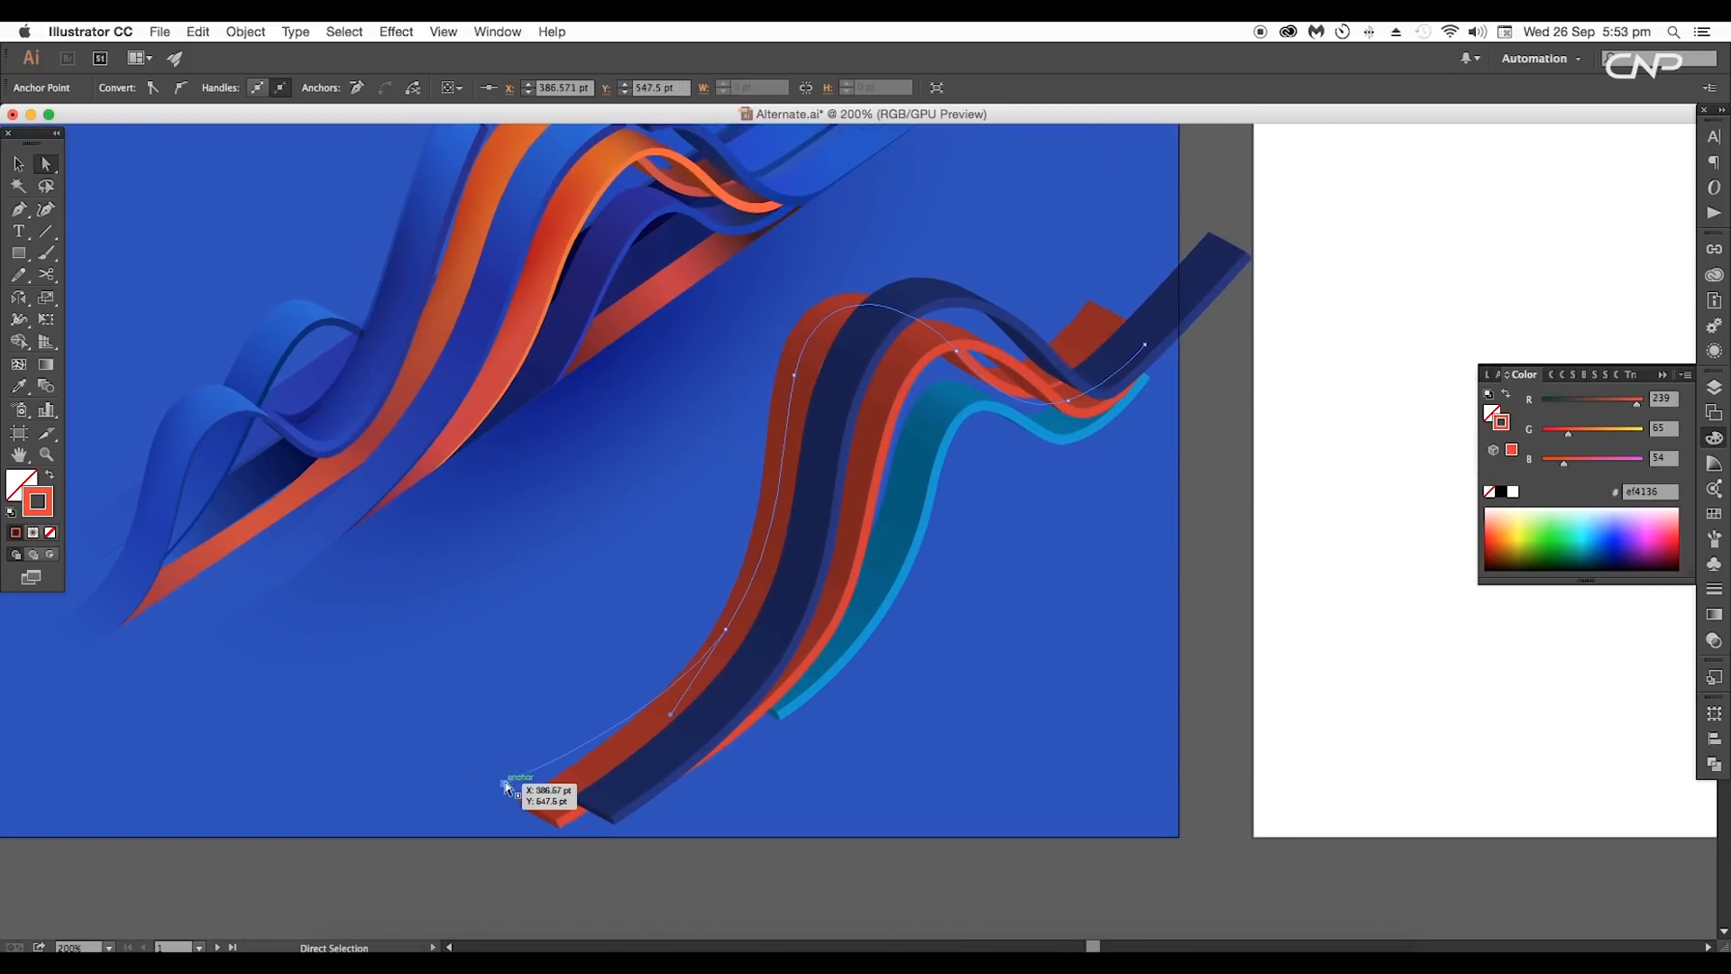
Step: Duplicate the dark blue ribbon up and to the left of the original
scroll(755, 461, up, 3)
key(v)
click(755, 461)
drag(755, 461, 681, 395)
Step: Adjust the lower slope of the dark blue copy and add an anchor point near its lower-left end
key(a)
scroll(682, 395, down, 3)
click(587, 644)
drag(575, 579, 585, 613)
key(plus)
click(482, 694)
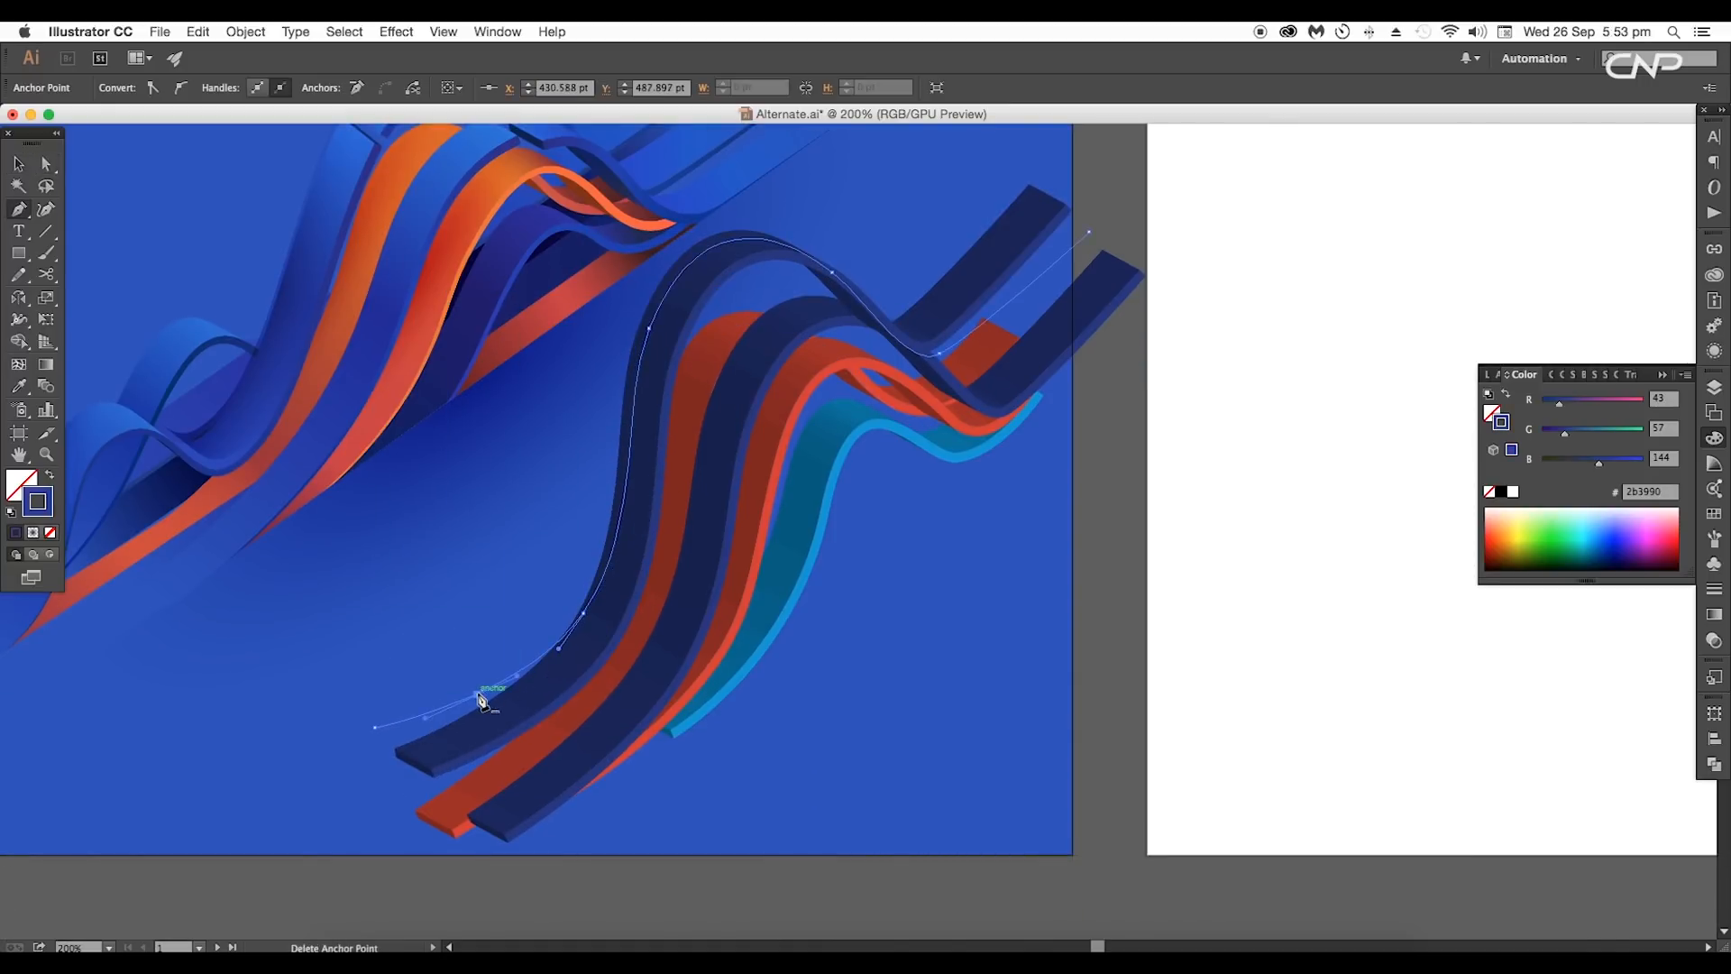
Step: Raise the added anchor point and shift the neighbouring slope points to form a small second crest on the dark blue copy
key(a)
drag(482, 694, 435, 563)
click(583, 614)
drag(560, 649, 484, 690)
Step: Reposition the dark blue copy's lower-left end, convert its anchor's handles, and shift the small crest to the right
scroll(468, 599, left, 5)
drag(594, 680, 526, 764)
key(shift+c)
drag(526, 765, 583, 756)
key(a)
drag(676, 490, 731, 501)
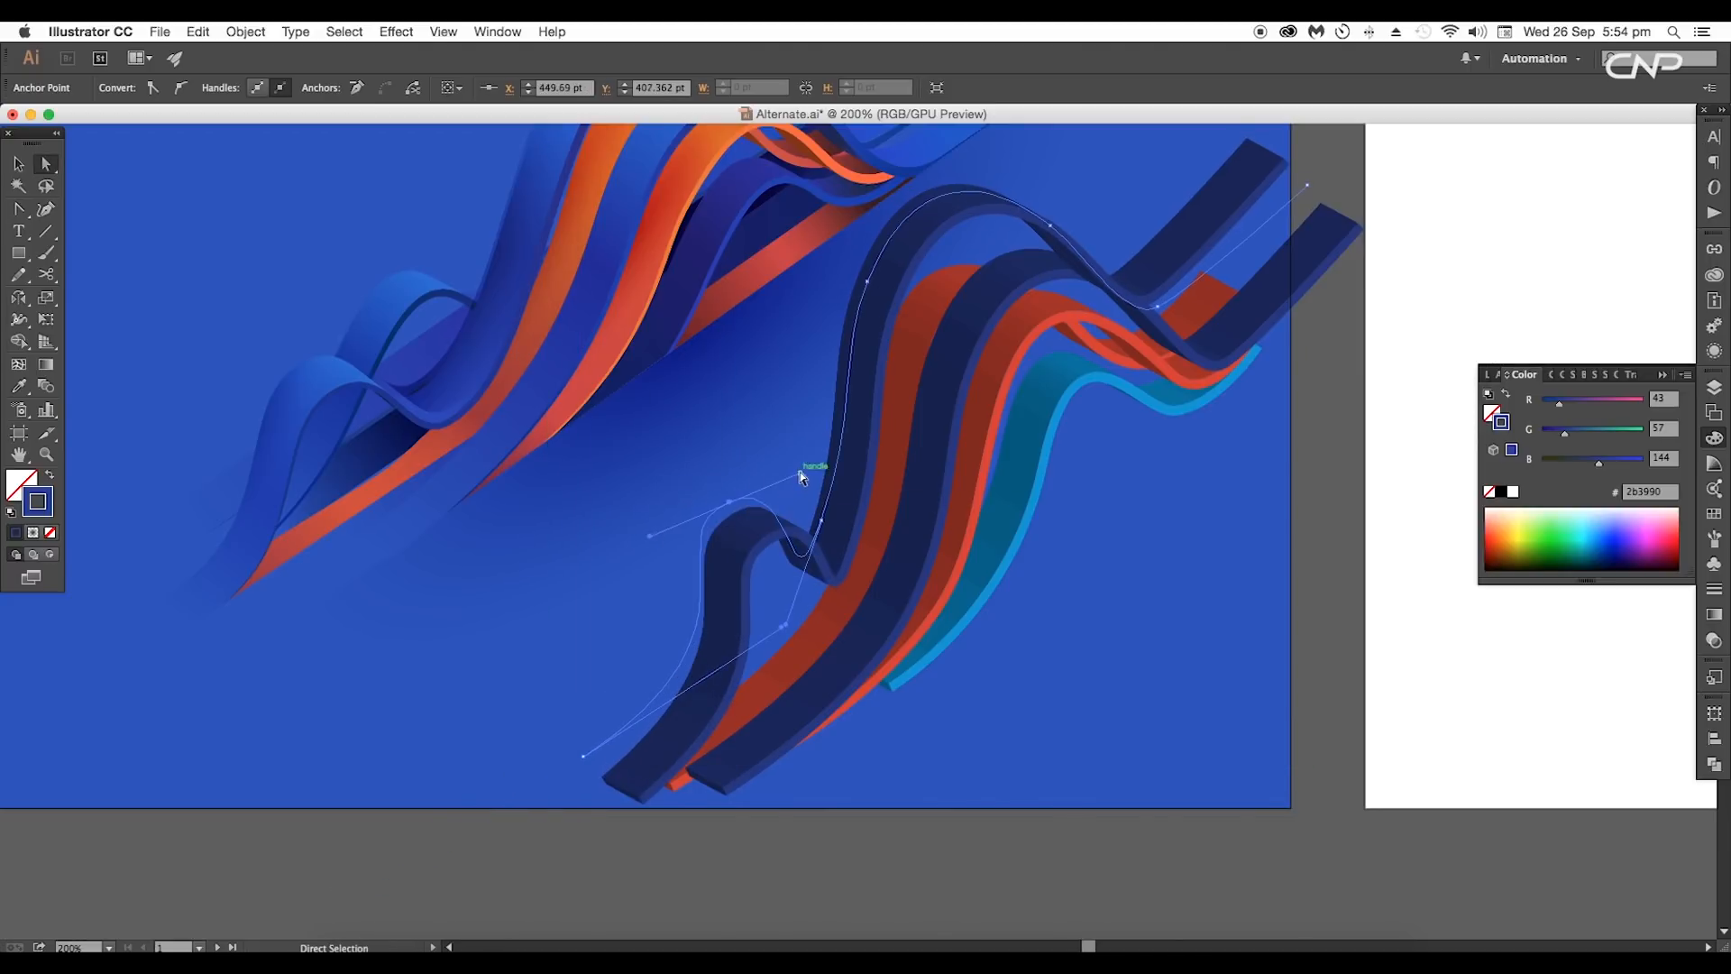
Step: Smooth the dip between the dark blue copy's two crests and widen the small crest by adjusting anchors and handles
drag(784, 627, 725, 689)
drag(803, 528, 711, 595)
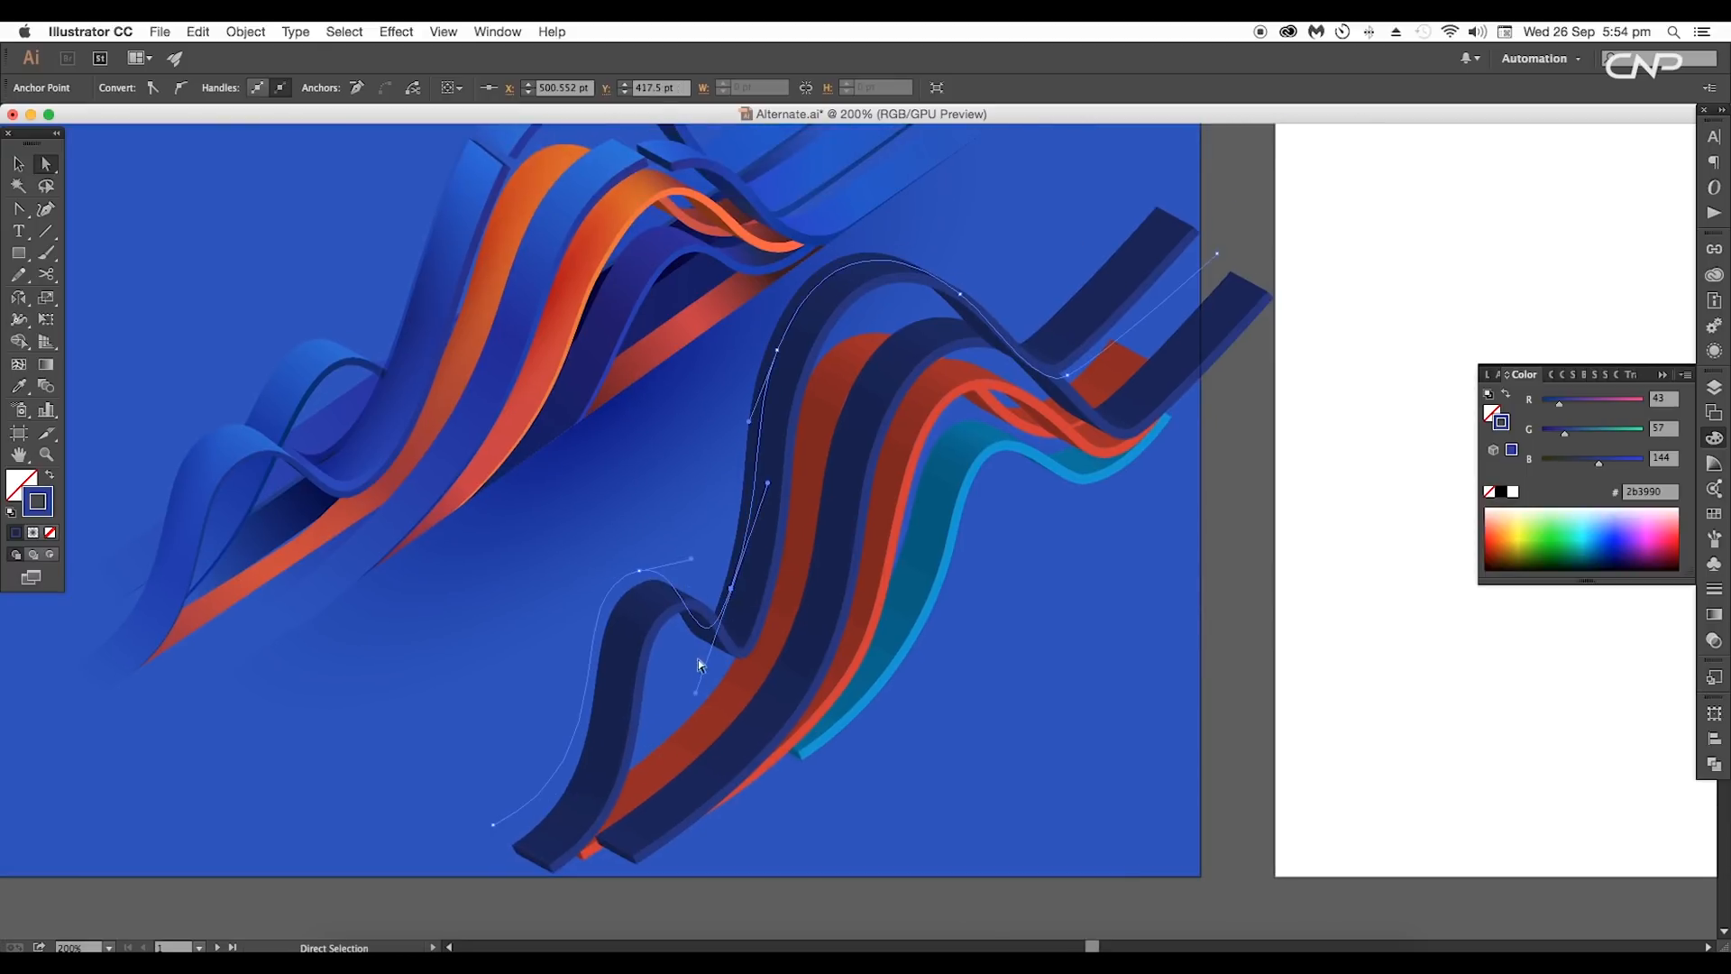
mouse_move(695, 693)
mouse_down()
mouse_move(721, 648)
mouse_move(701, 667)
mouse_up()
drag(640, 571, 679, 561)
click(701, 677)
click(722, 609)
click(731, 590)
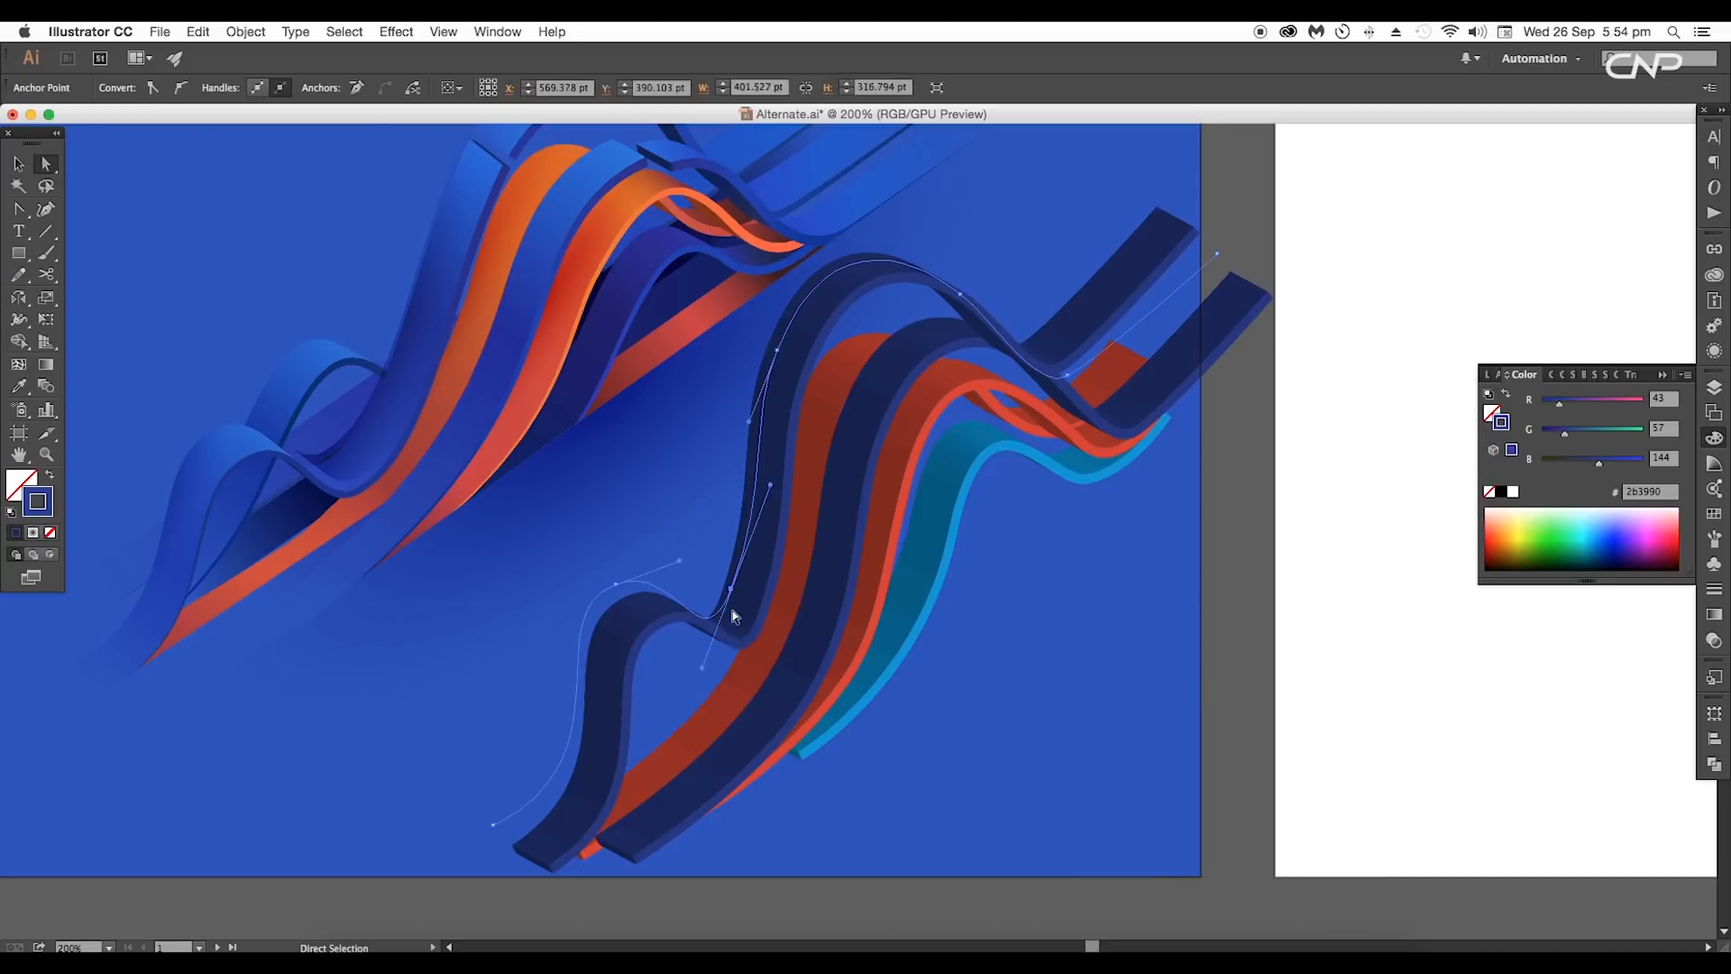
mouse_move(703, 669)
mouse_down()
mouse_move(705, 713)
mouse_move(726, 657)
mouse_up()
Step: Reshape the upper left slope and the large crest of the dark blue copy
drag(727, 480, 686, 581)
click(703, 519)
drag(729, 447, 776, 393)
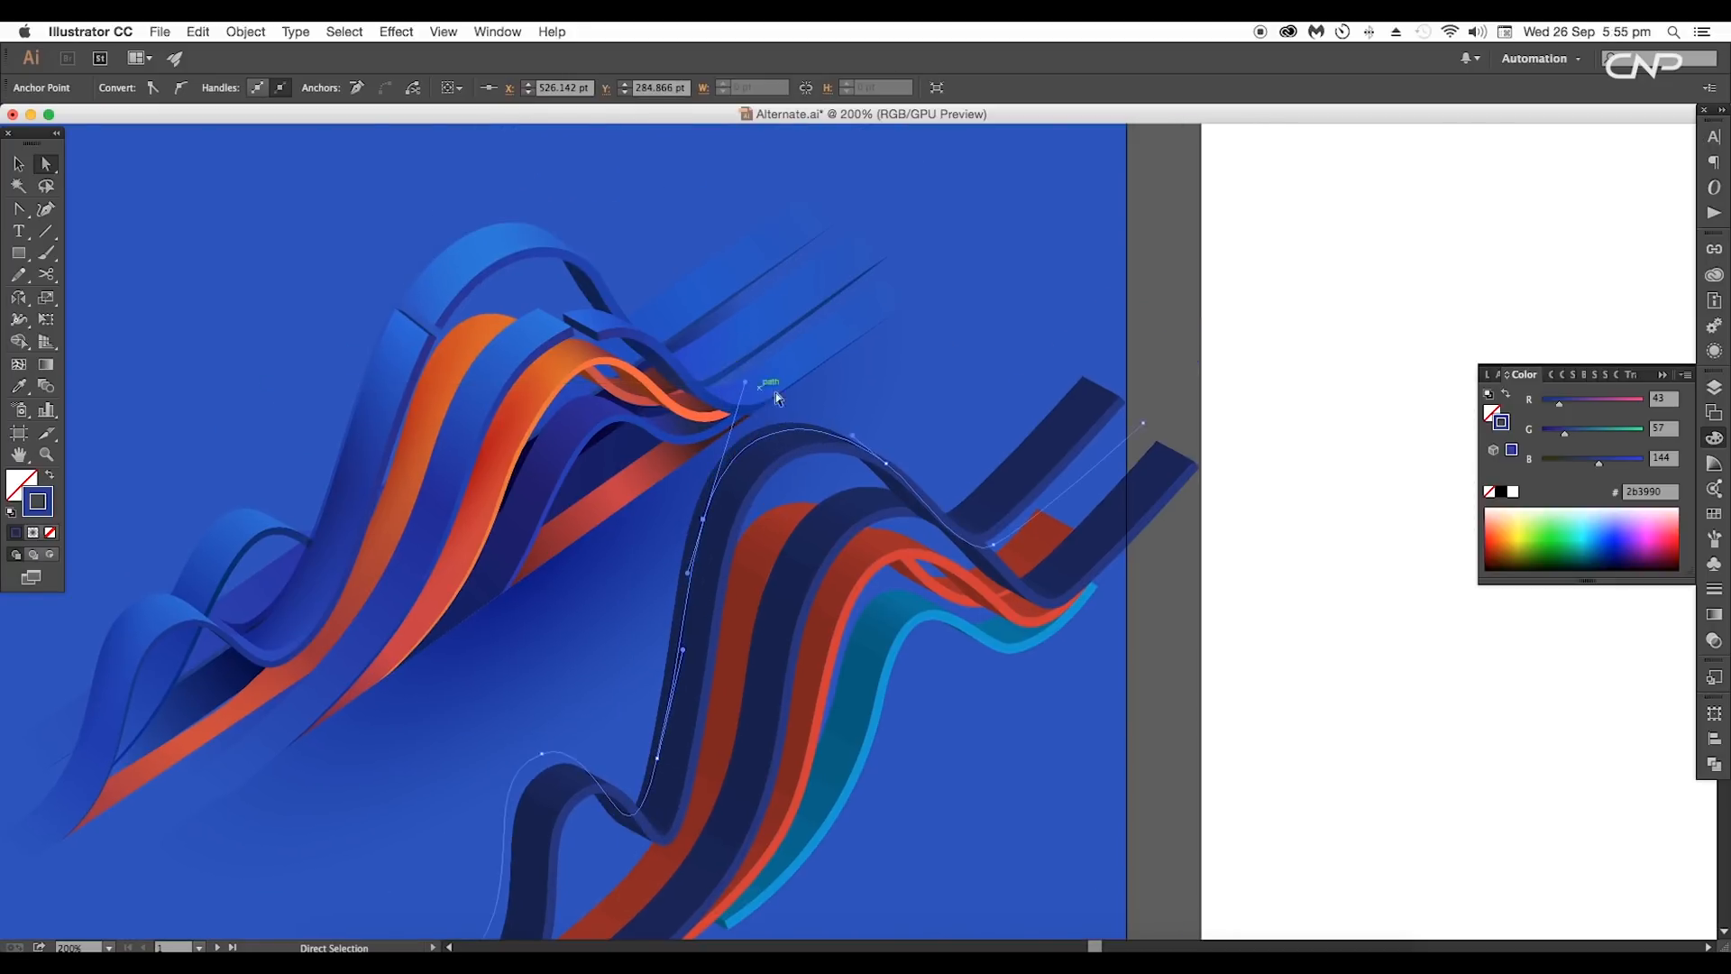
Step: Extend the dark blue copy's lower-left end past the artboard's bottom edge and refine the small crest above it
key(v)
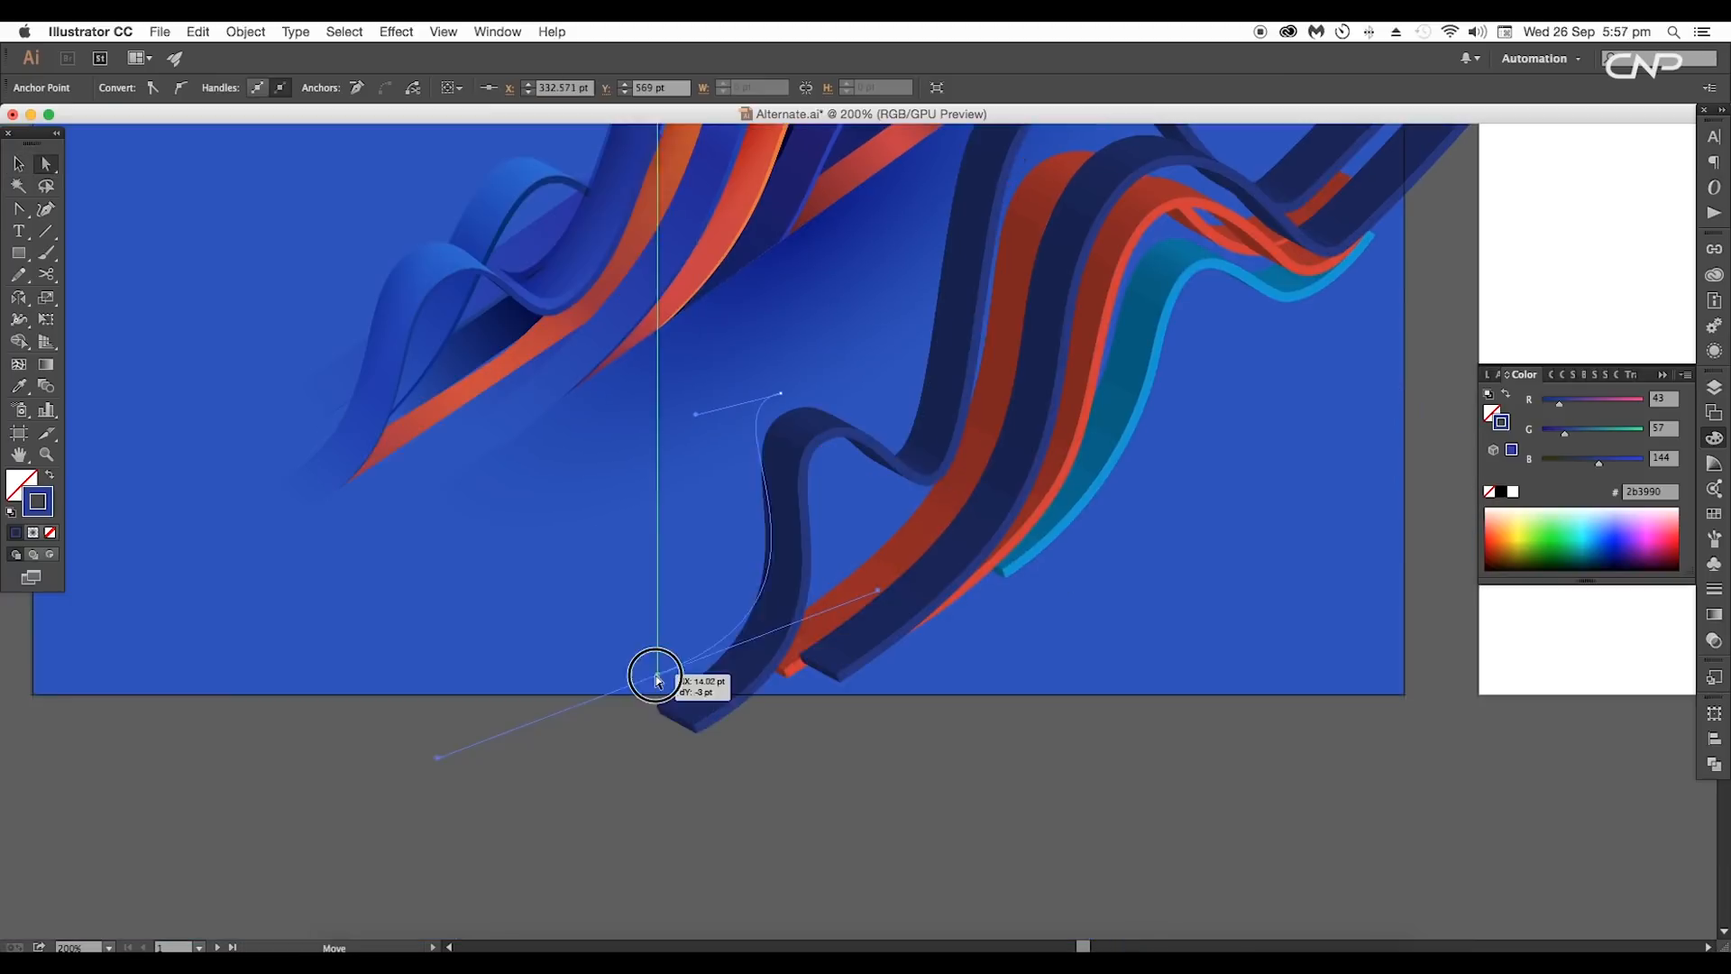
drag(657, 668, 598, 694)
drag(770, 502, 711, 565)
click(721, 456)
drag(717, 478, 680, 626)
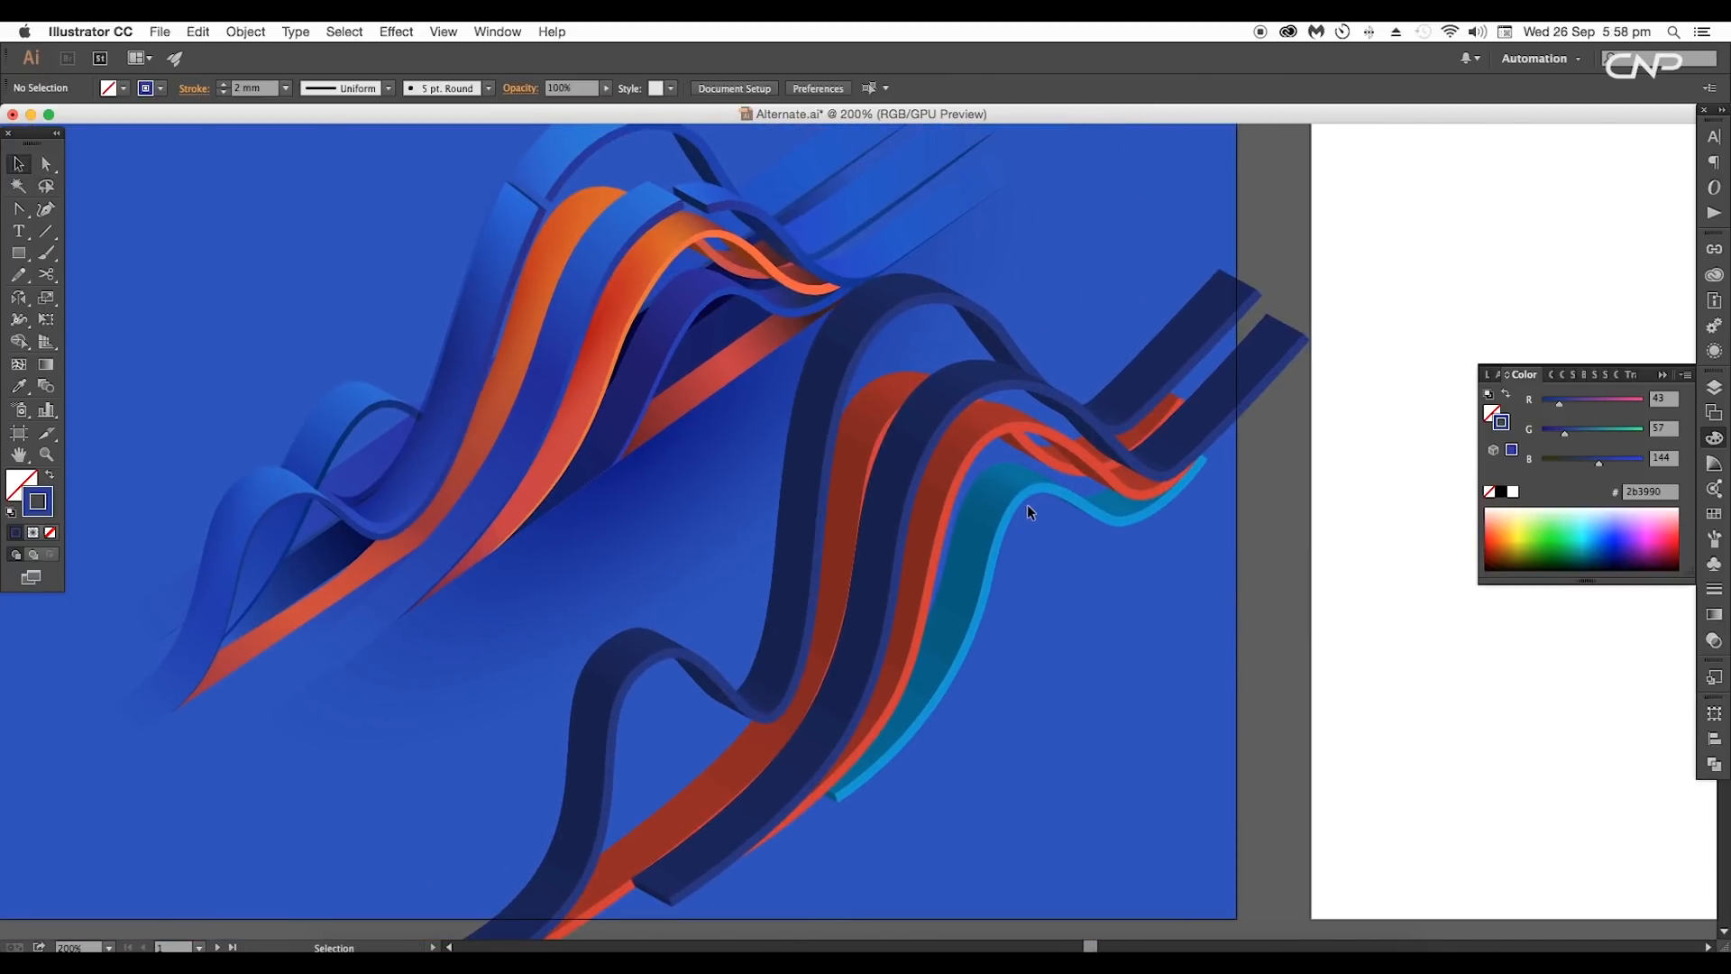
Step: Duplicate the teal ribbon to the left, behind the dark blue ribbons, and reshape the copy's lower end and left slope
click(979, 487)
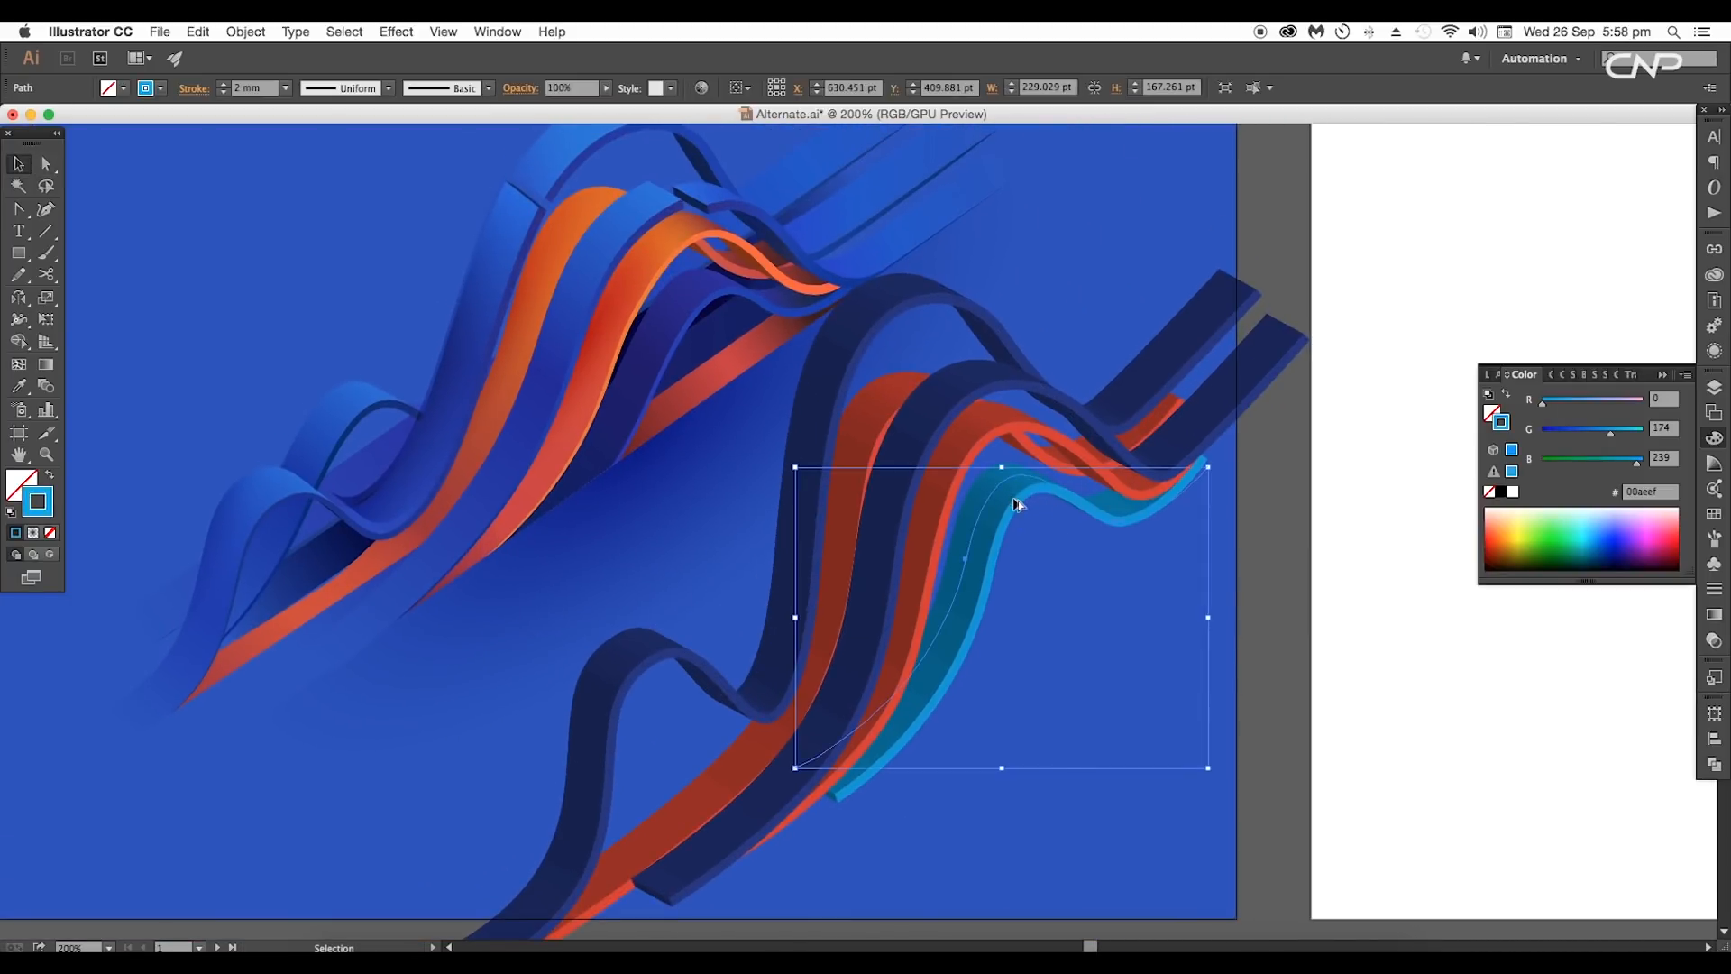
drag(1016, 504, 734, 541)
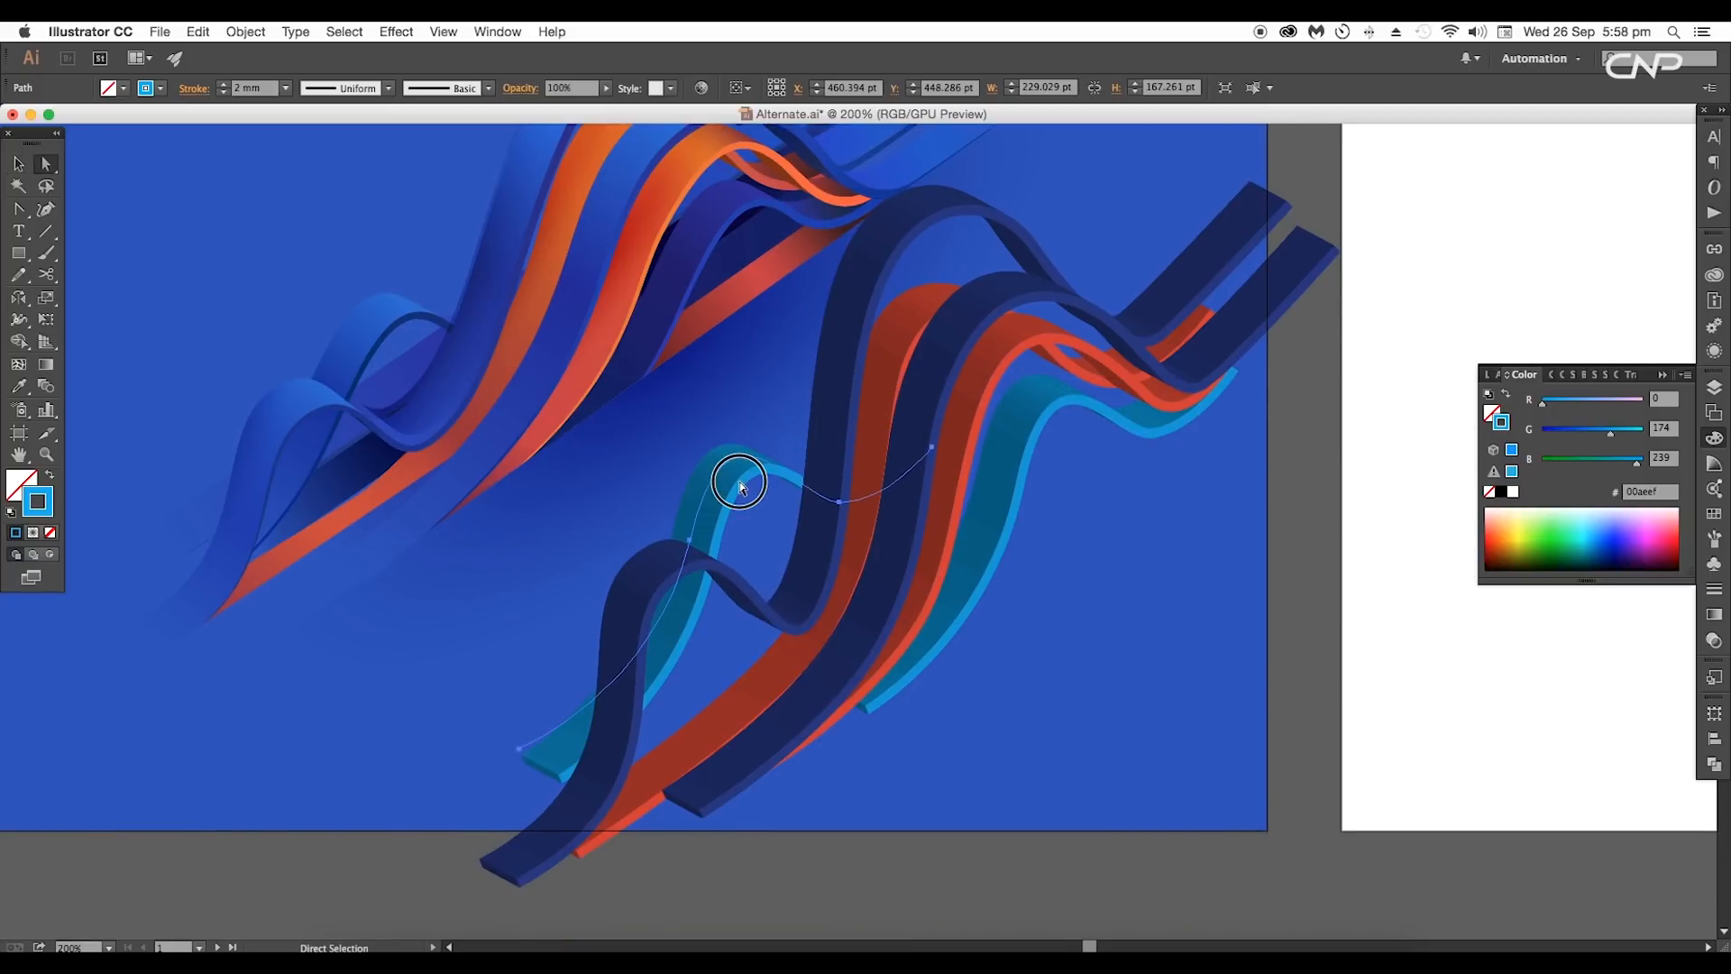
drag(739, 481, 735, 487)
click(835, 507)
click(515, 756)
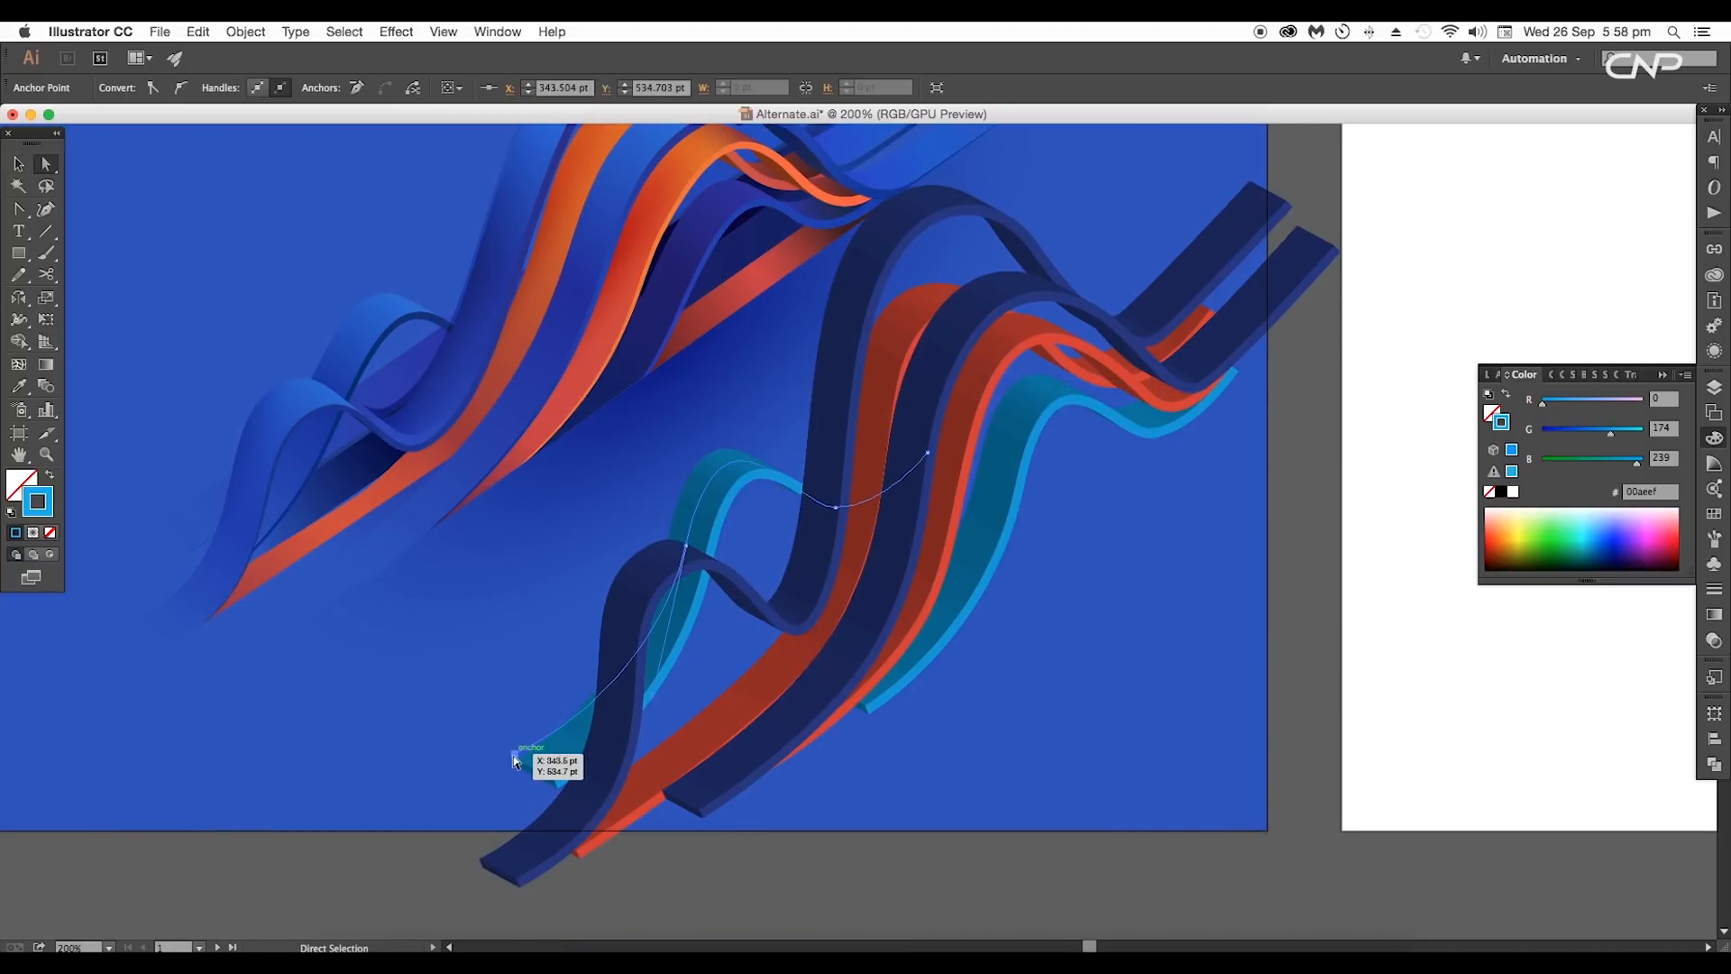
drag(515, 762, 582, 754)
drag(689, 550, 709, 379)
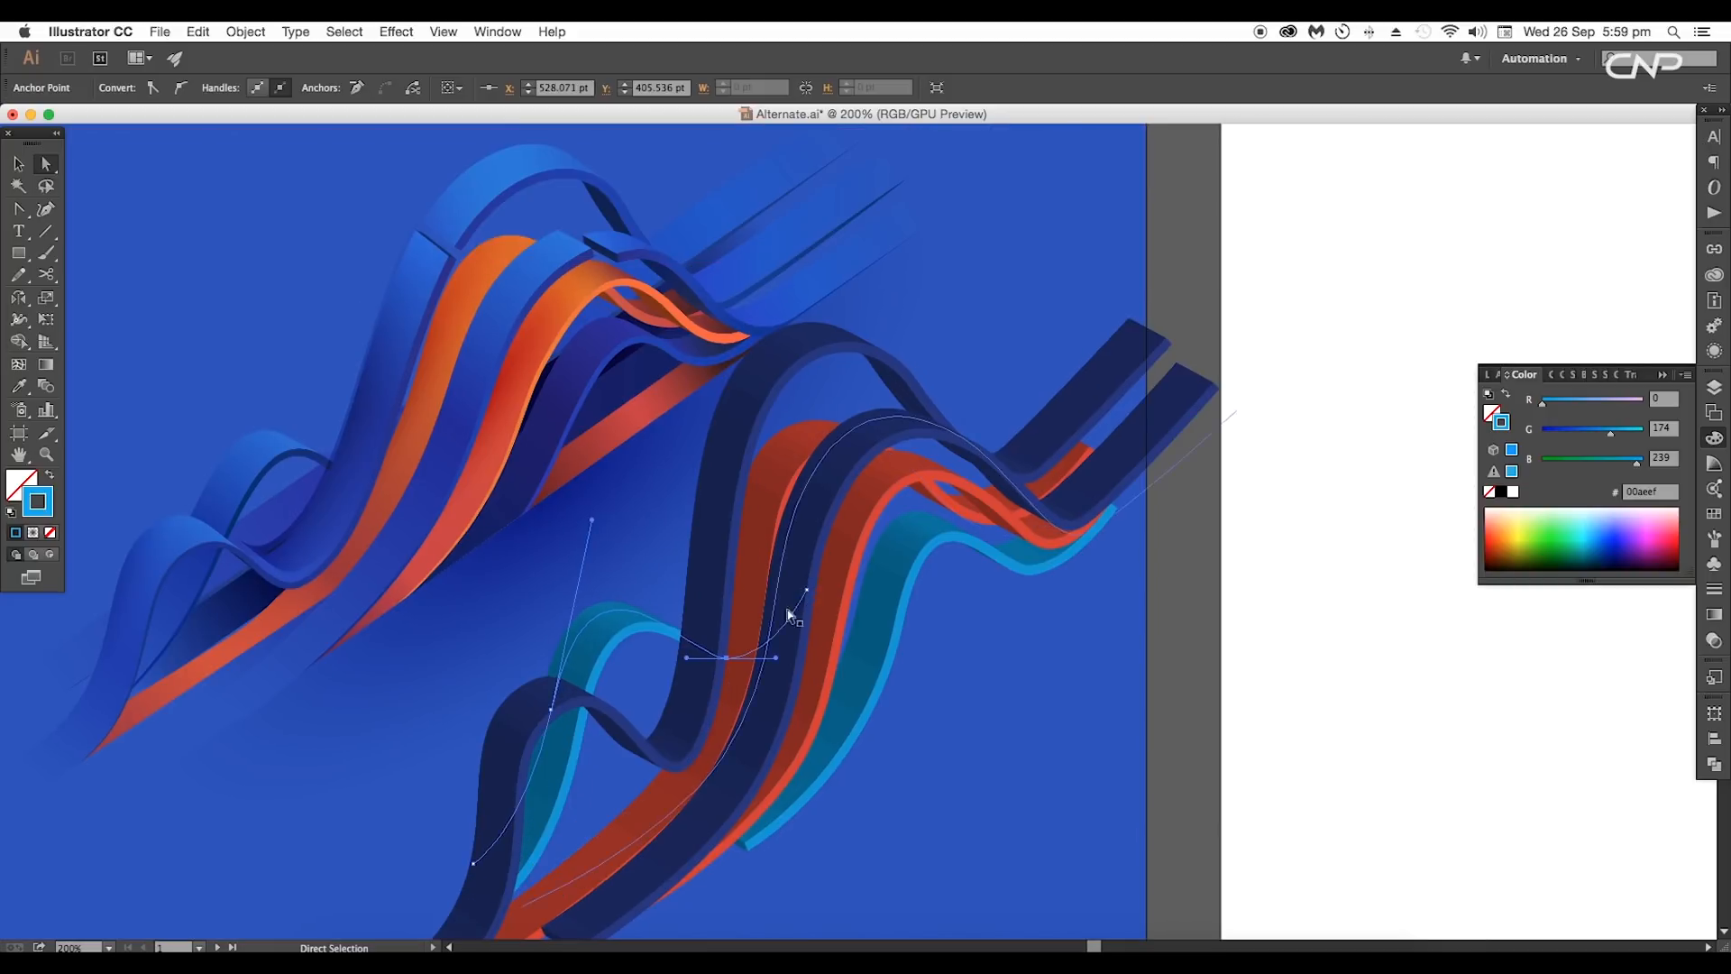
Step: Adjust the teal copy's right end and dip so they tuck behind the red and dark blue ribbons
drag(807, 590, 819, 583)
drag(727, 658, 804, 670)
alt+super+click(763, 650)
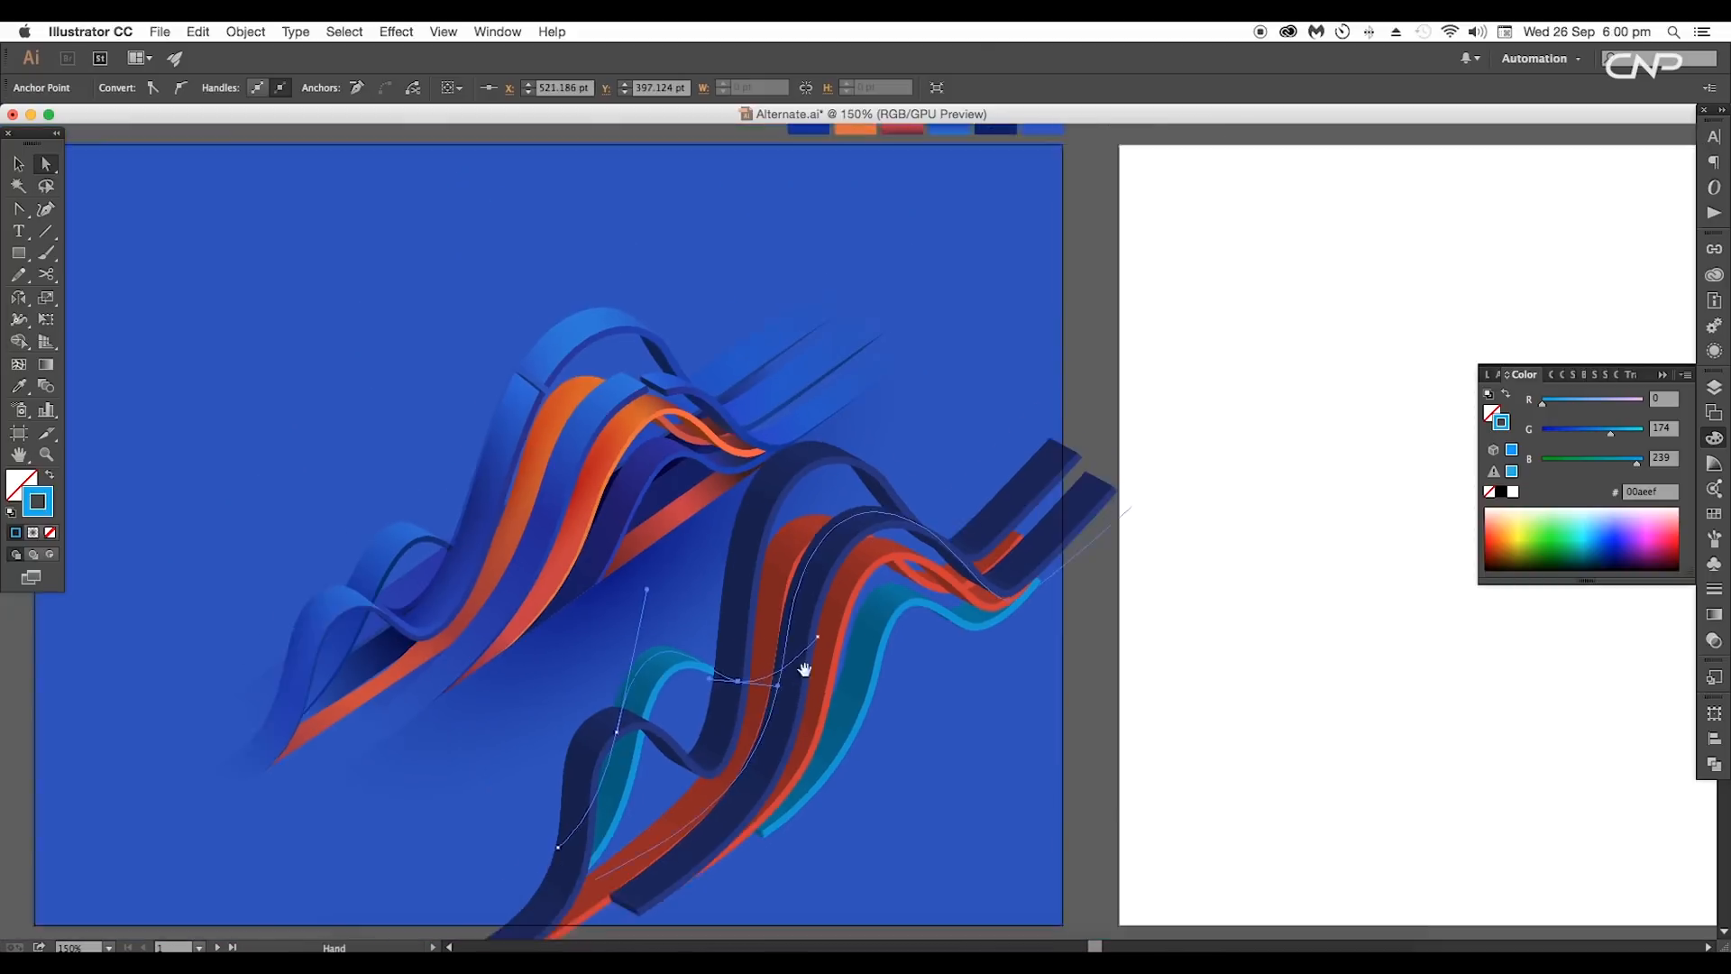
super+click(923, 560)
super+click(923, 560)
drag(901, 528, 912, 578)
alt+super+click(911, 592)
alt+super+click(911, 592)
Step: Select all the newly drawn ribbons and move them together onto the white artboard
key(v)
drag(732, 701, 464, 521)
drag(553, 587, 1167, 460)
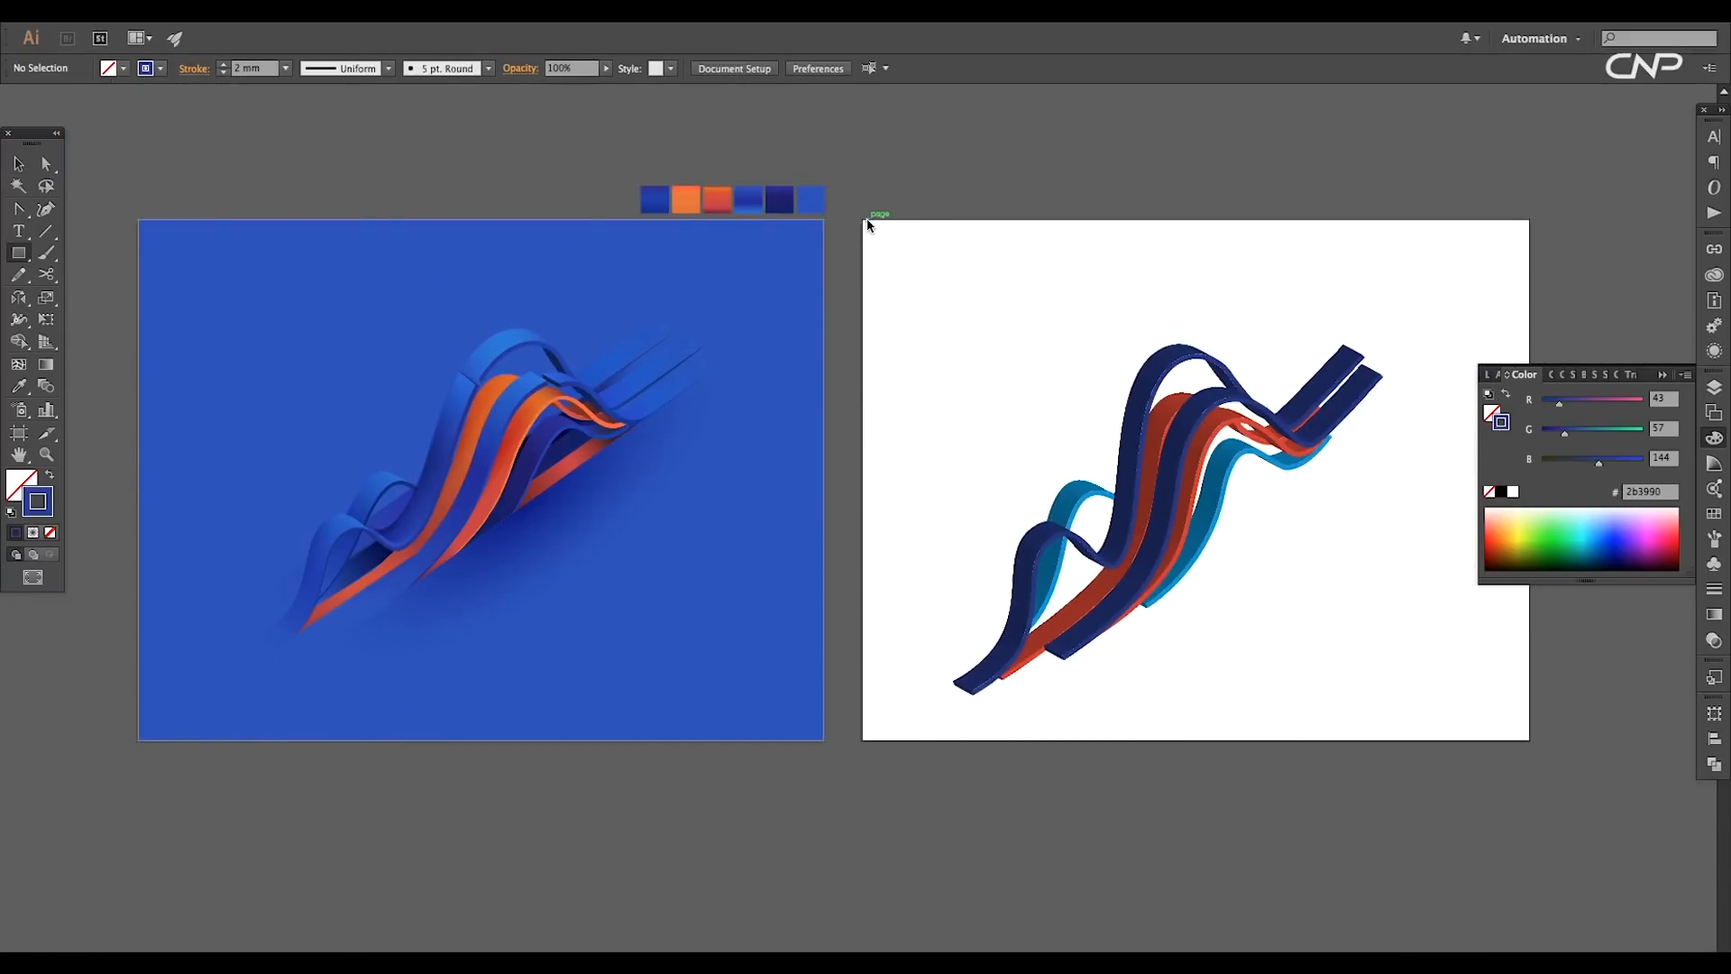
Step: Draw a rectangle about 741 by 578 pt covering the white artboard and swap its fill and stroke
drag(863, 223, 1530, 742)
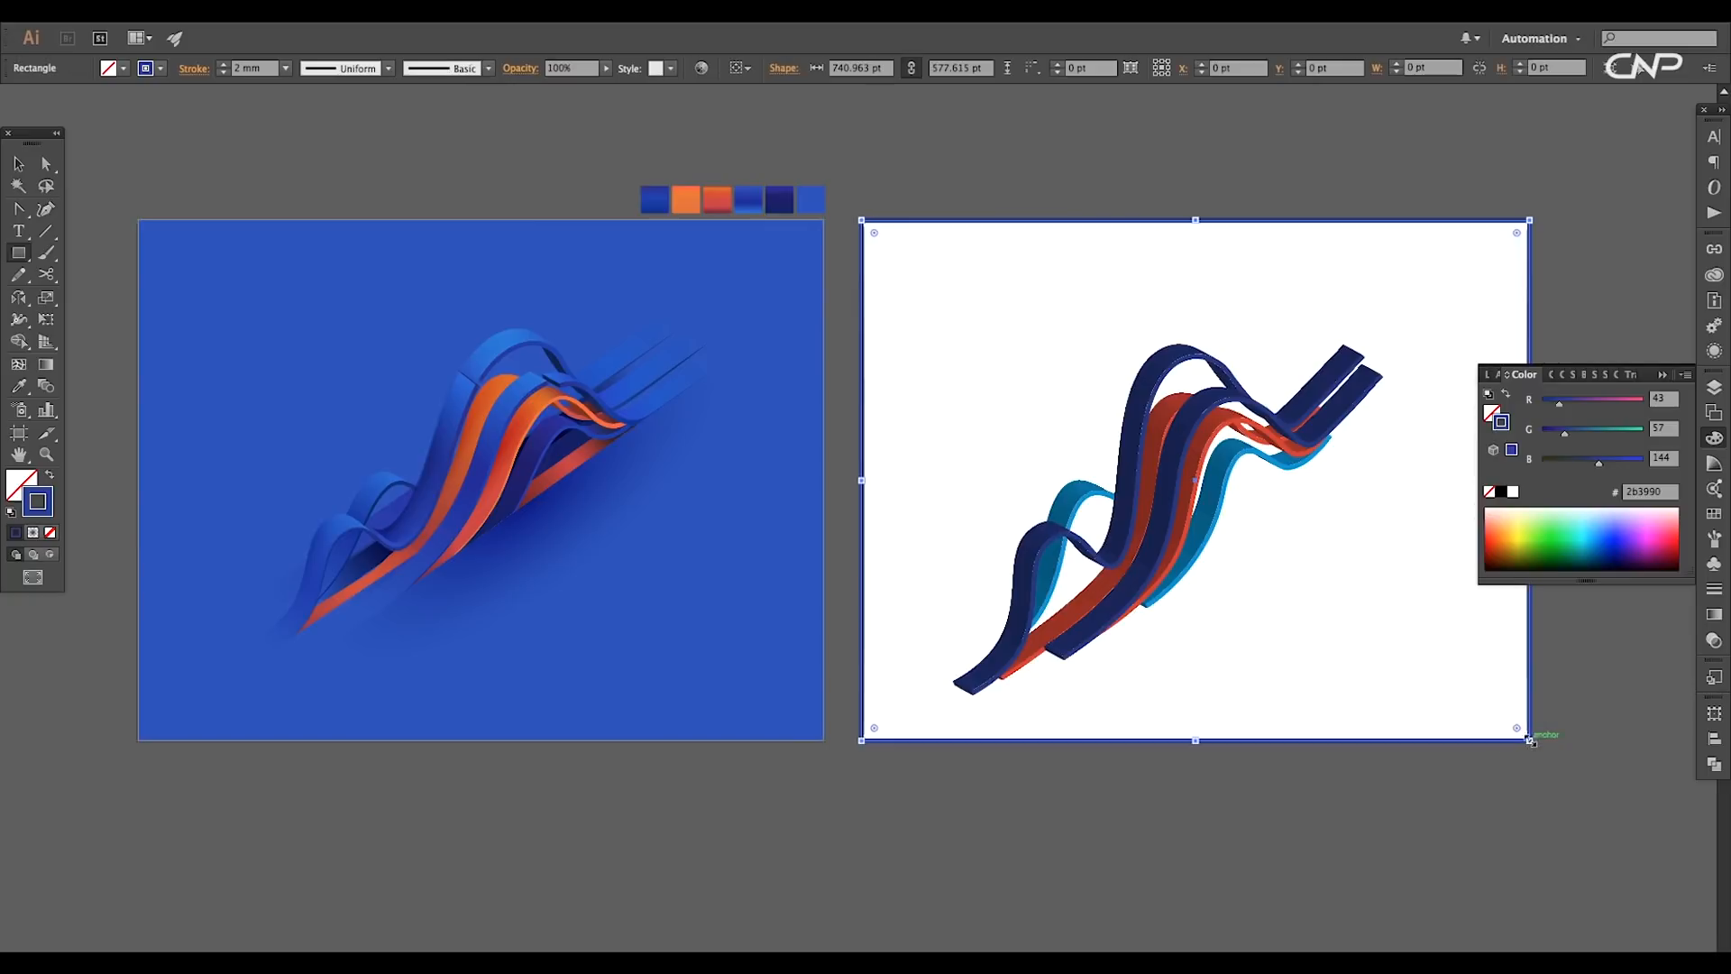
scroll(1155, 675, right, 5)
key(shift+x)
Step: Fill the rectangle with the reference background's blue (#2c4eba) using the Eyedropper and send it behind the ribbons
key(i)
click(424, 560)
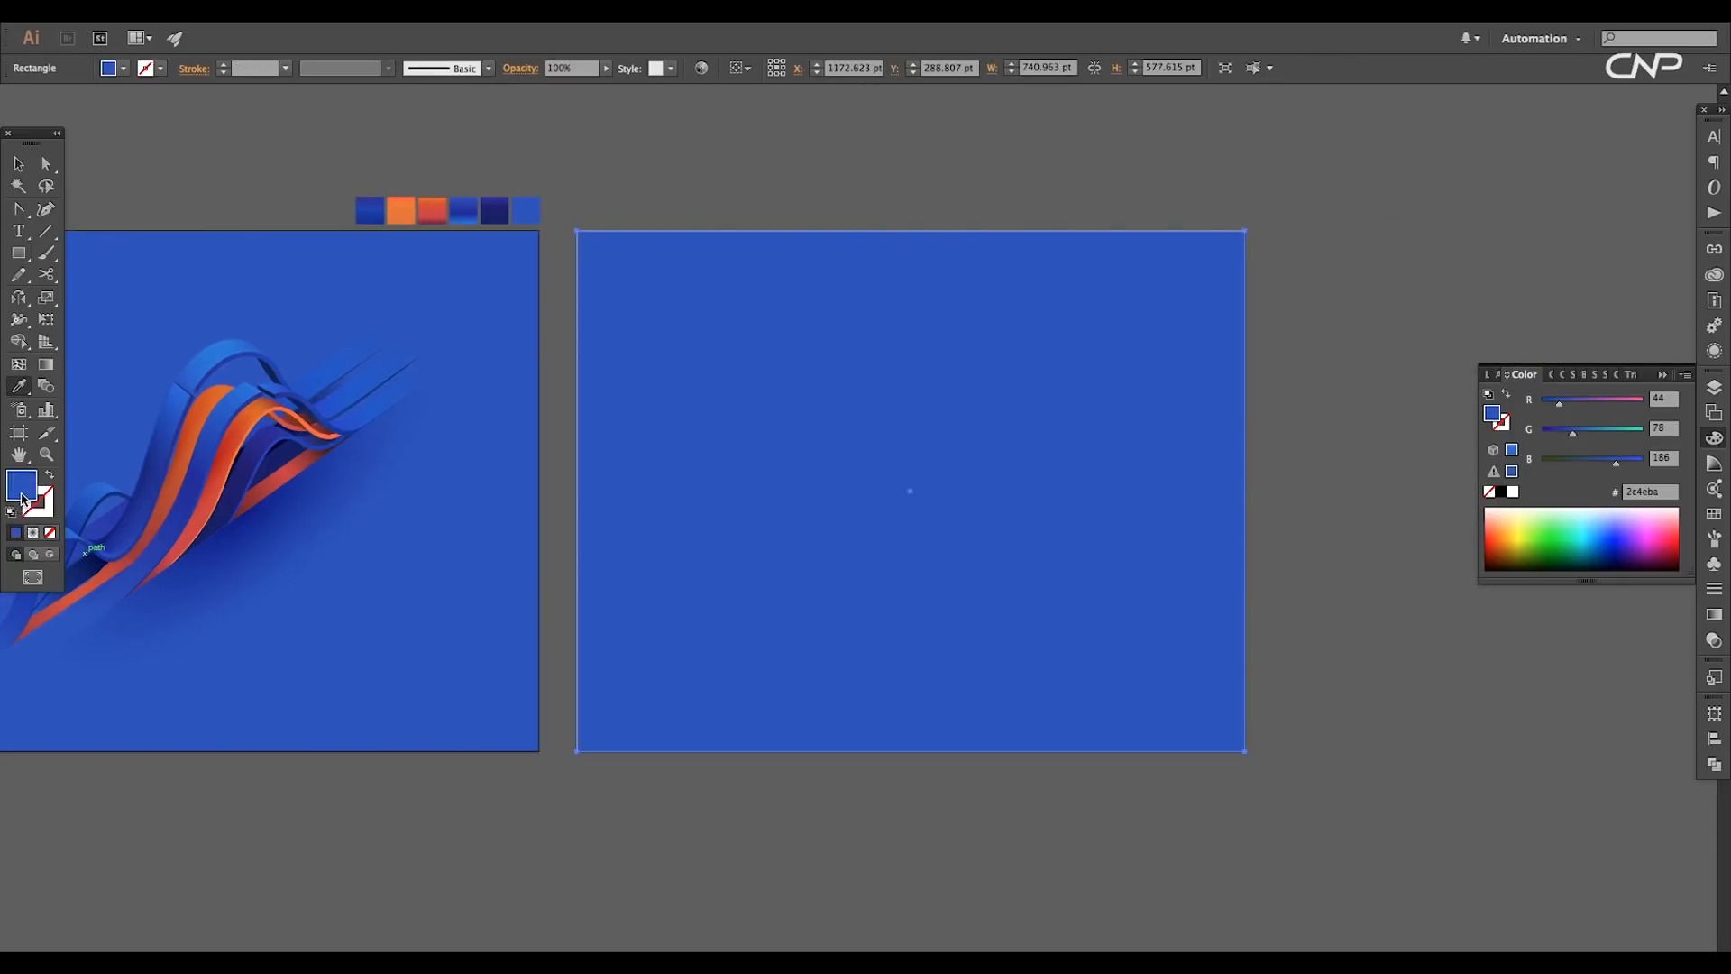
double_click(23, 499)
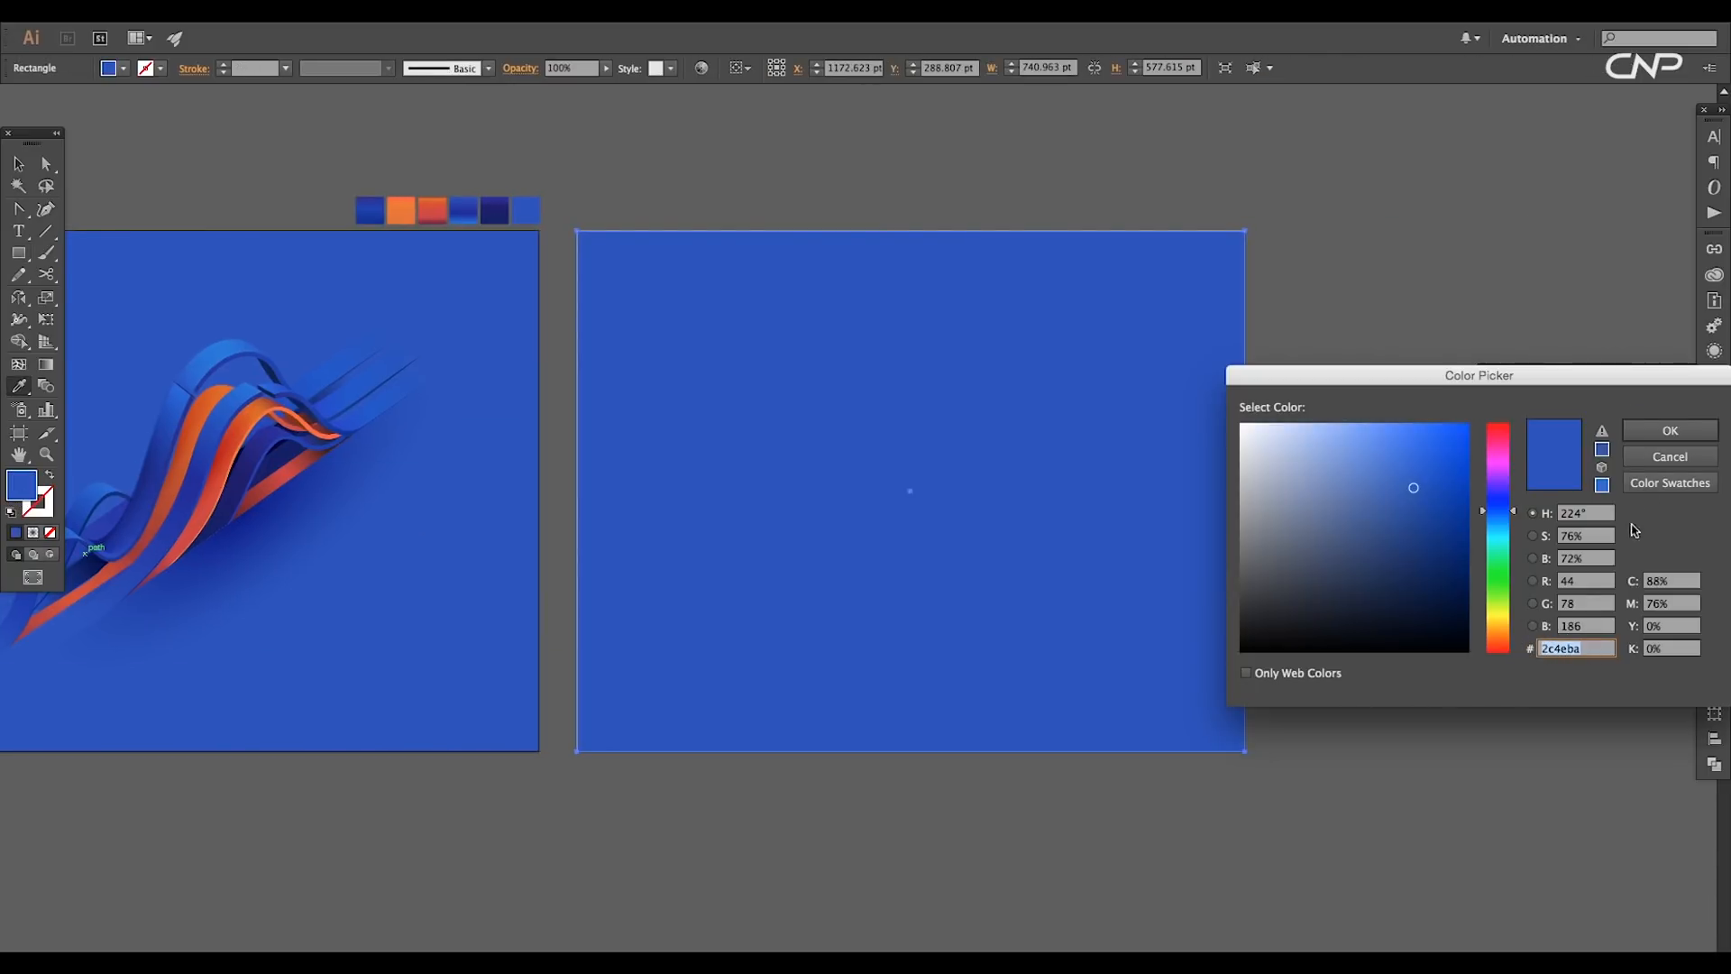
click(1683, 432)
click(11, 170)
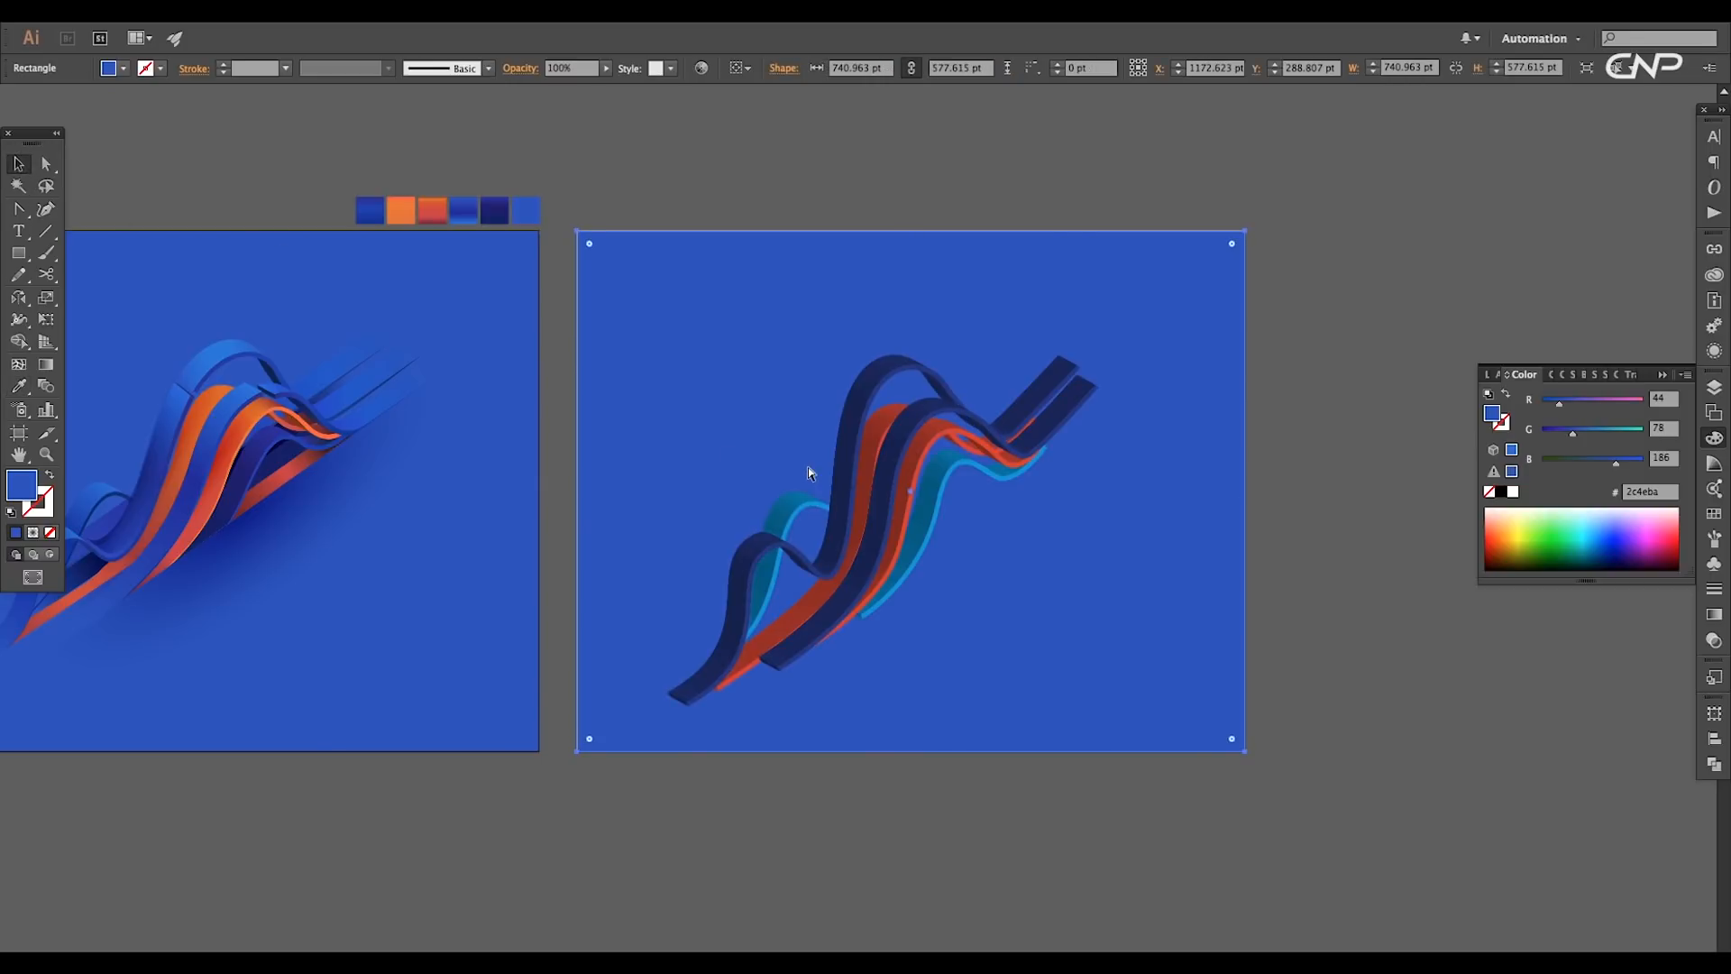
Step: Cut the front dark blue ribbon just past its crest with the Scissors tool, matching the break in the reference artwork
drag(267, 520, 766, 544)
scroll(767, 408, up, 5)
drag(768, 408, 1033, 434)
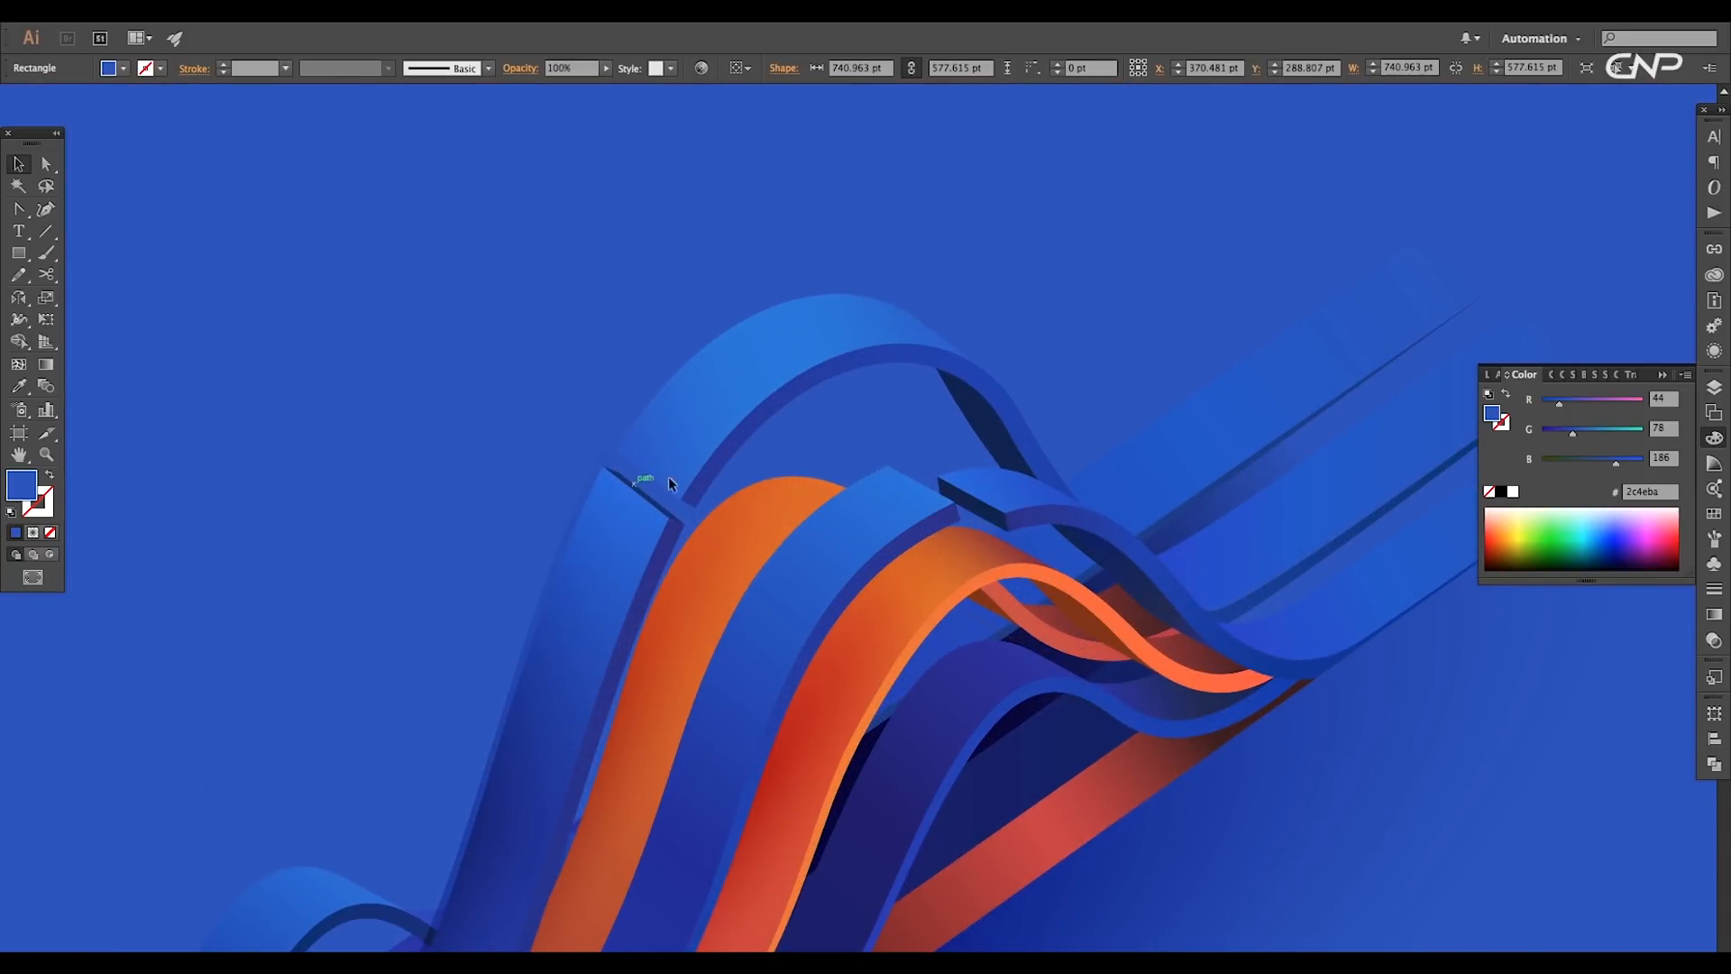
scroll(966, 600, down, 3)
drag(1223, 651, 695, 645)
drag(1488, 611, 920, 584)
scroll(918, 582, up, 1)
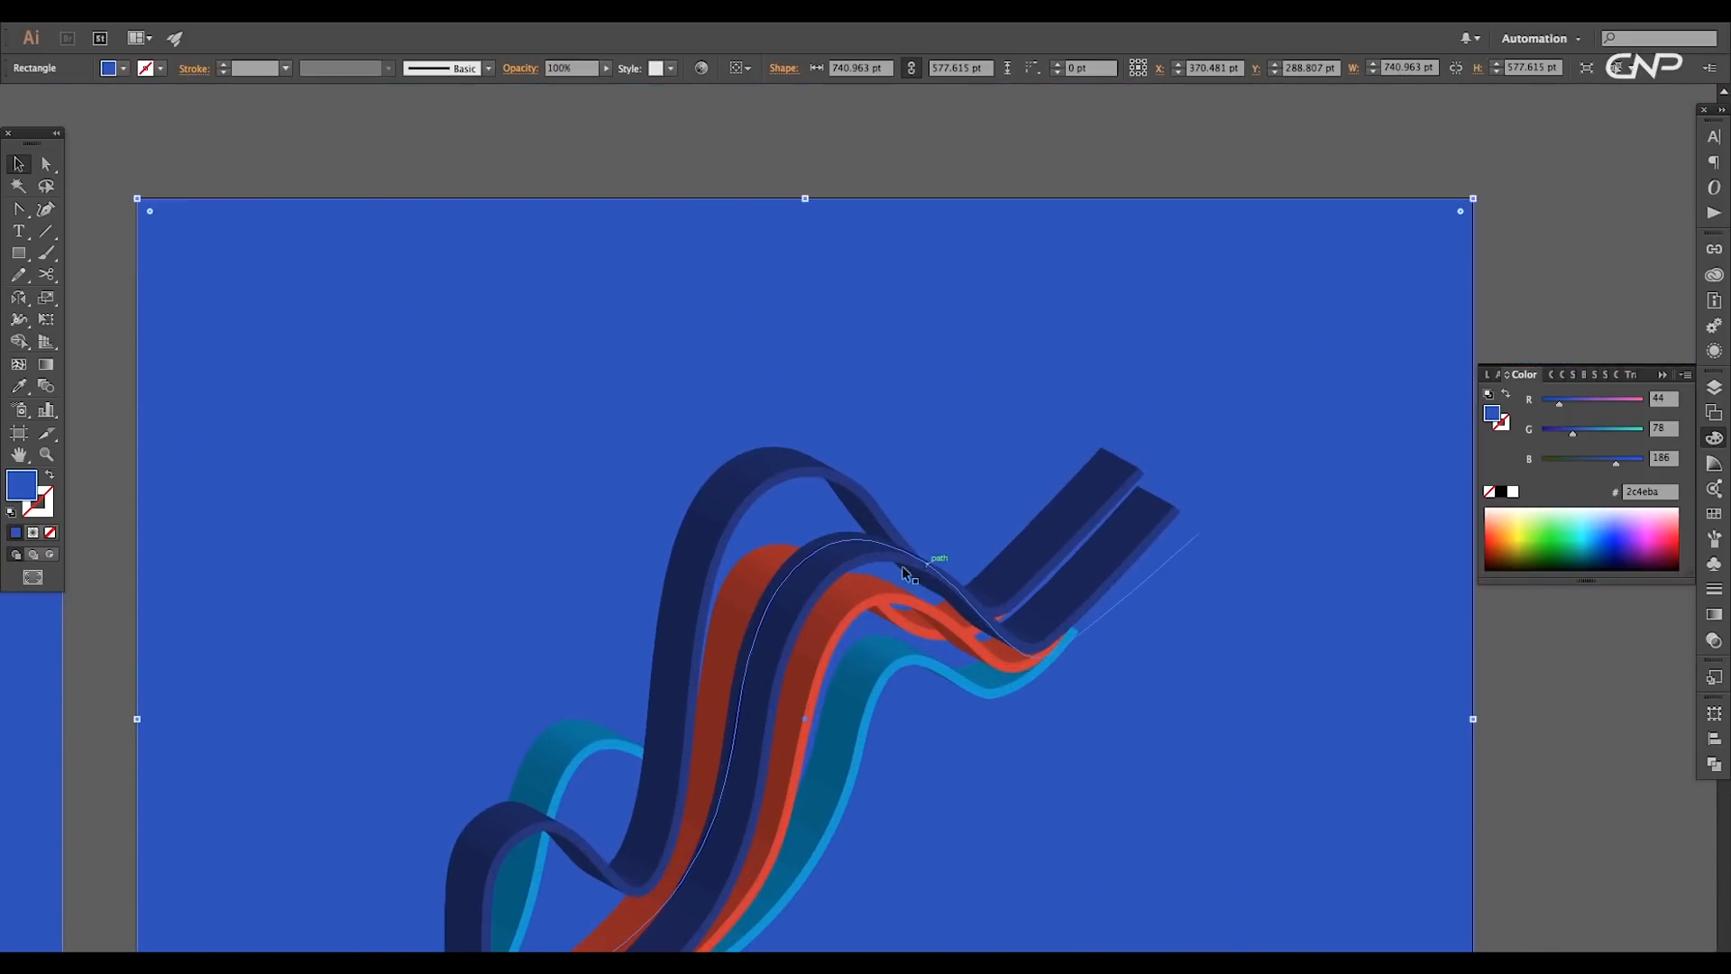
click(864, 553)
drag(47, 274, 97, 300)
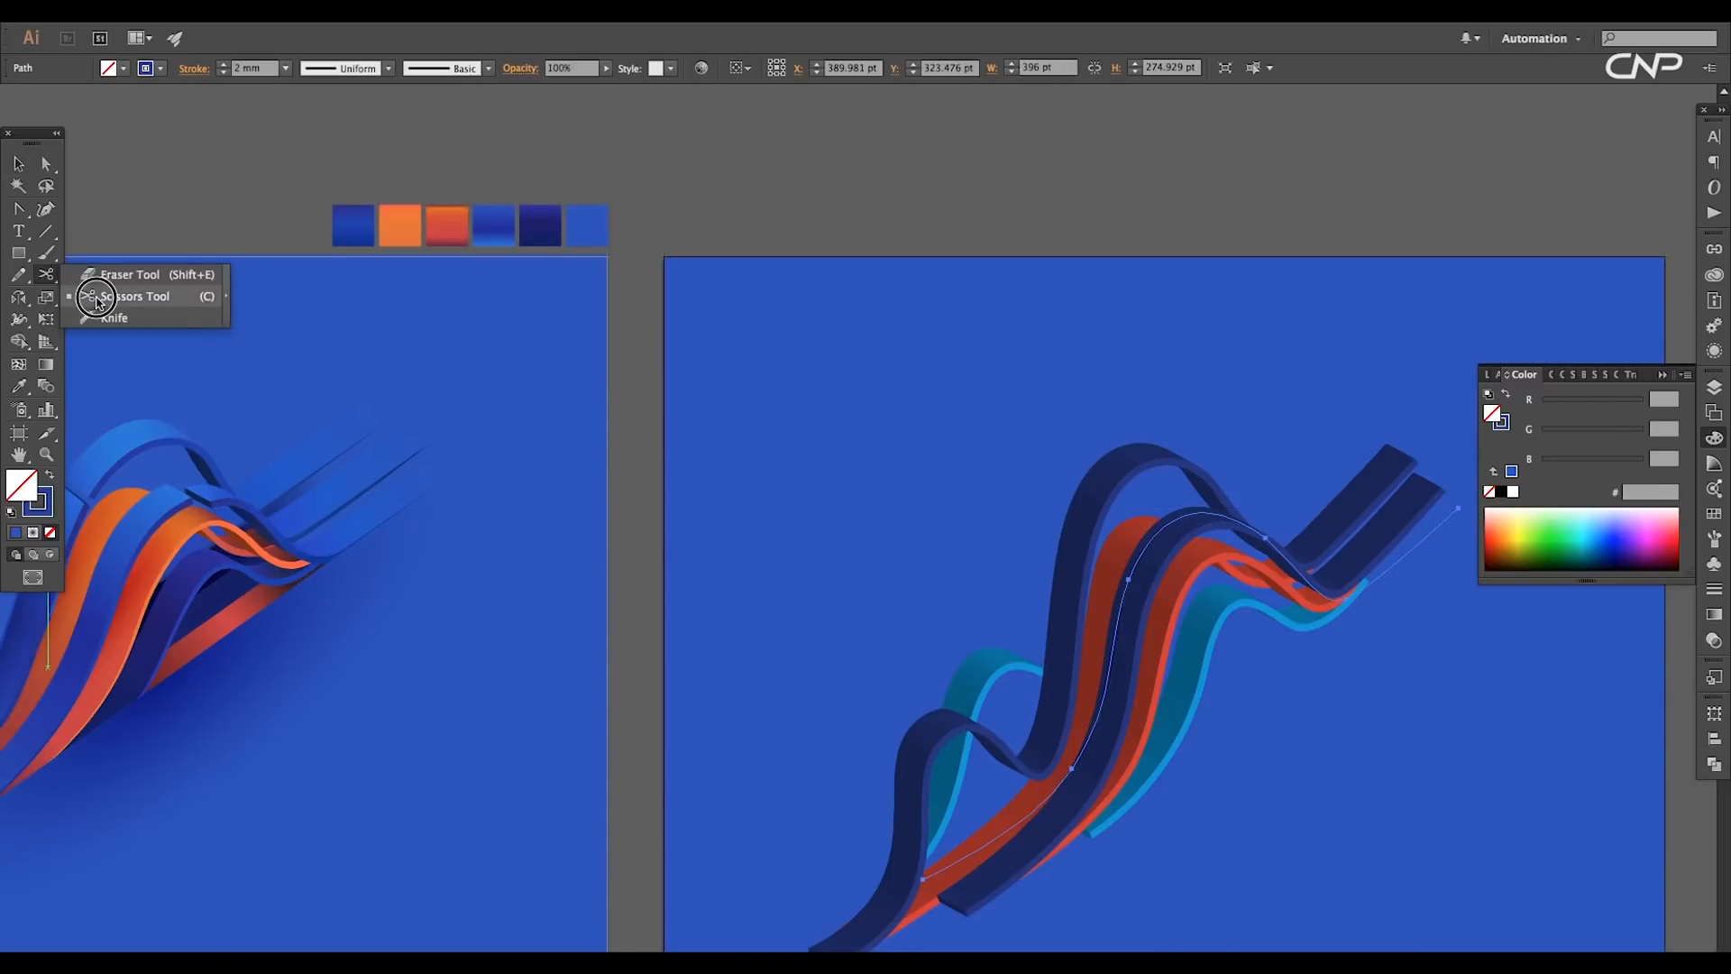
scroll(1160, 483, up, 2)
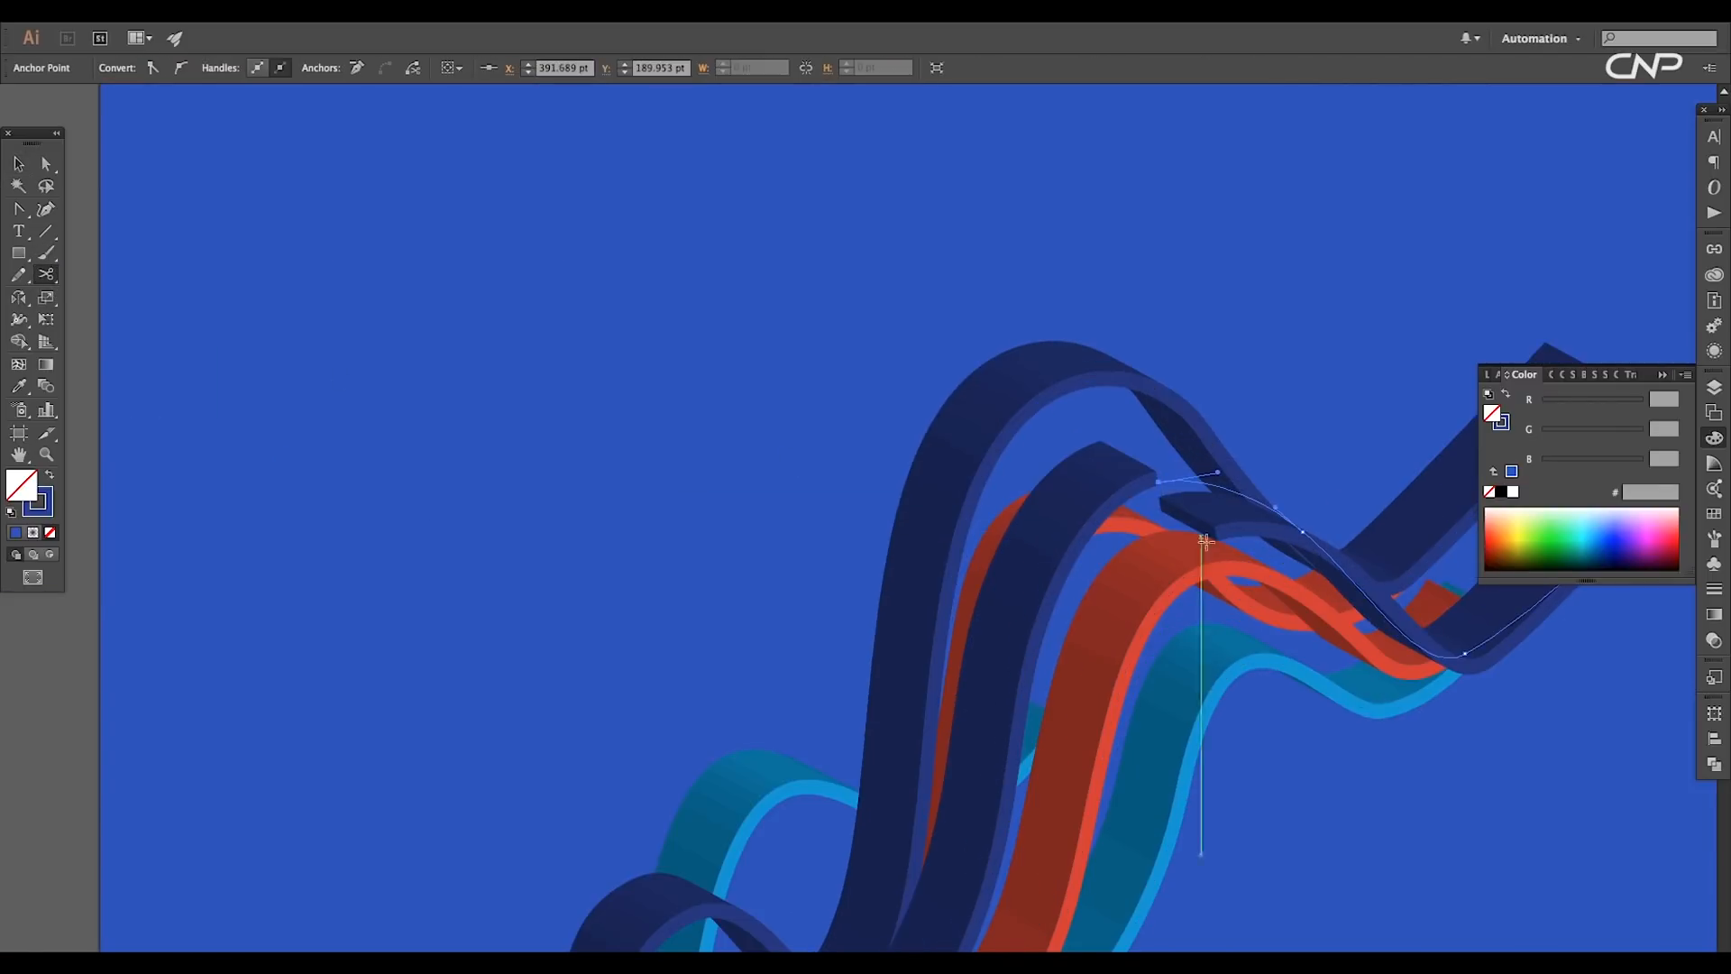
scroll(1213, 555, down, 3)
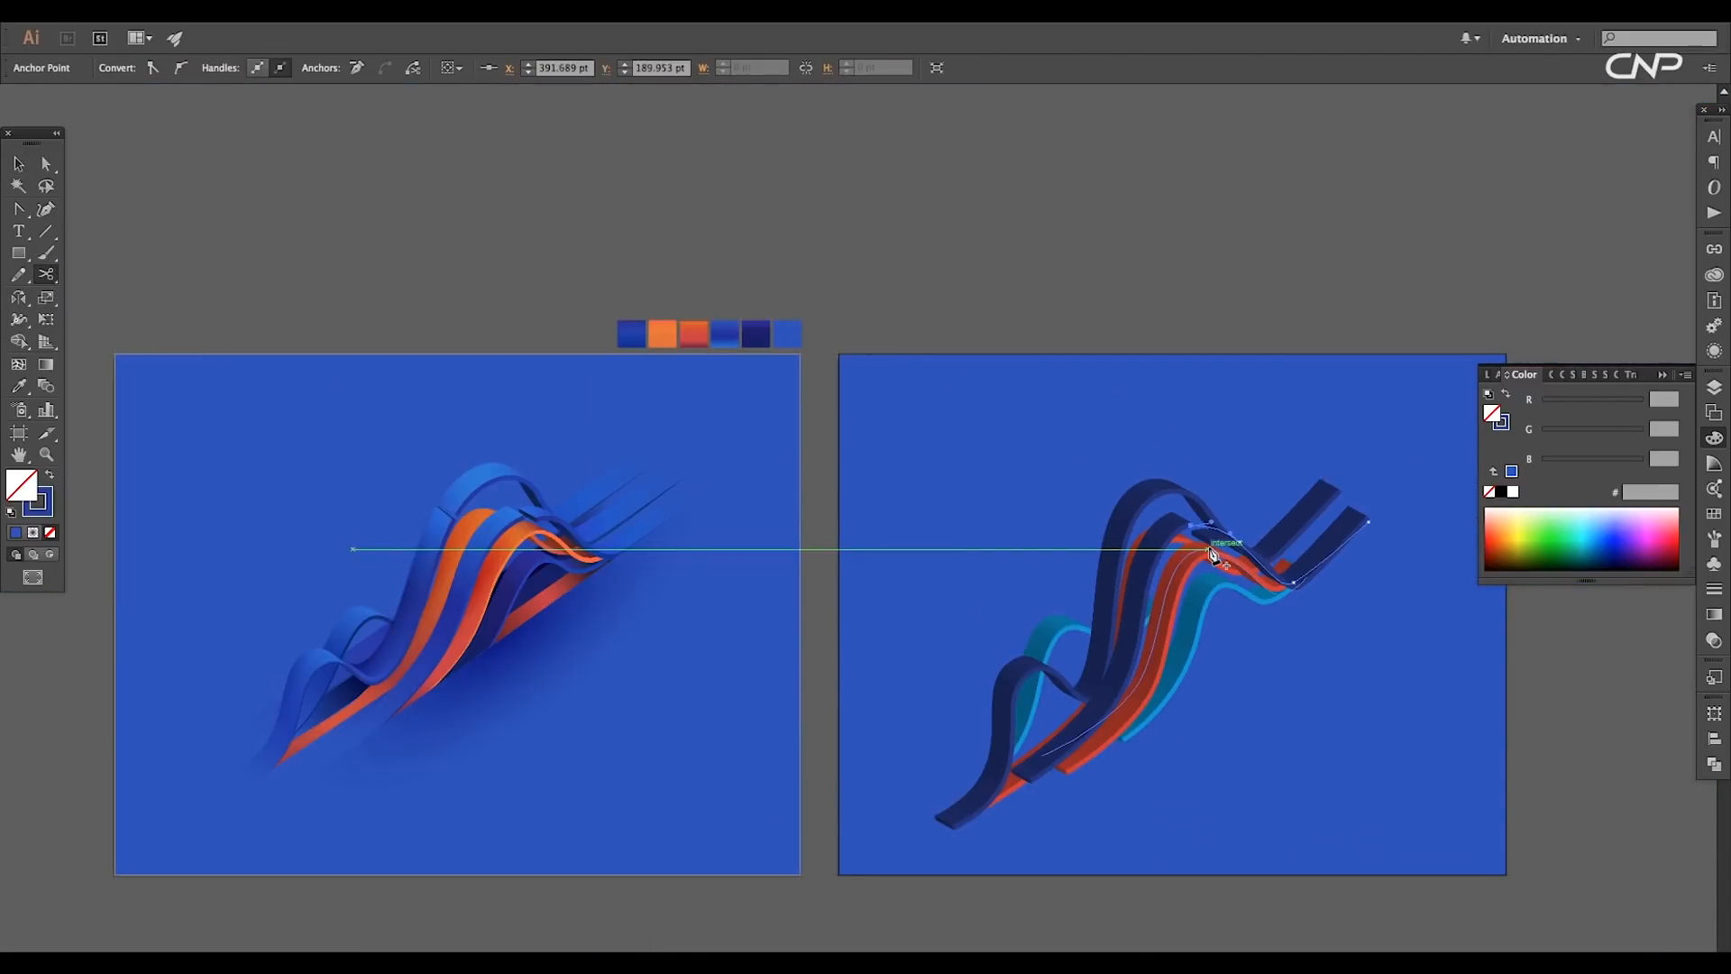
Step: Move the cut-off right segment of the front dark blue ribbon up and to the left, and adjust its anchors
scroll(1213, 555, up, 3)
scroll(837, 570, down, 2)
key(v)
drag(1169, 542, 1154, 519)
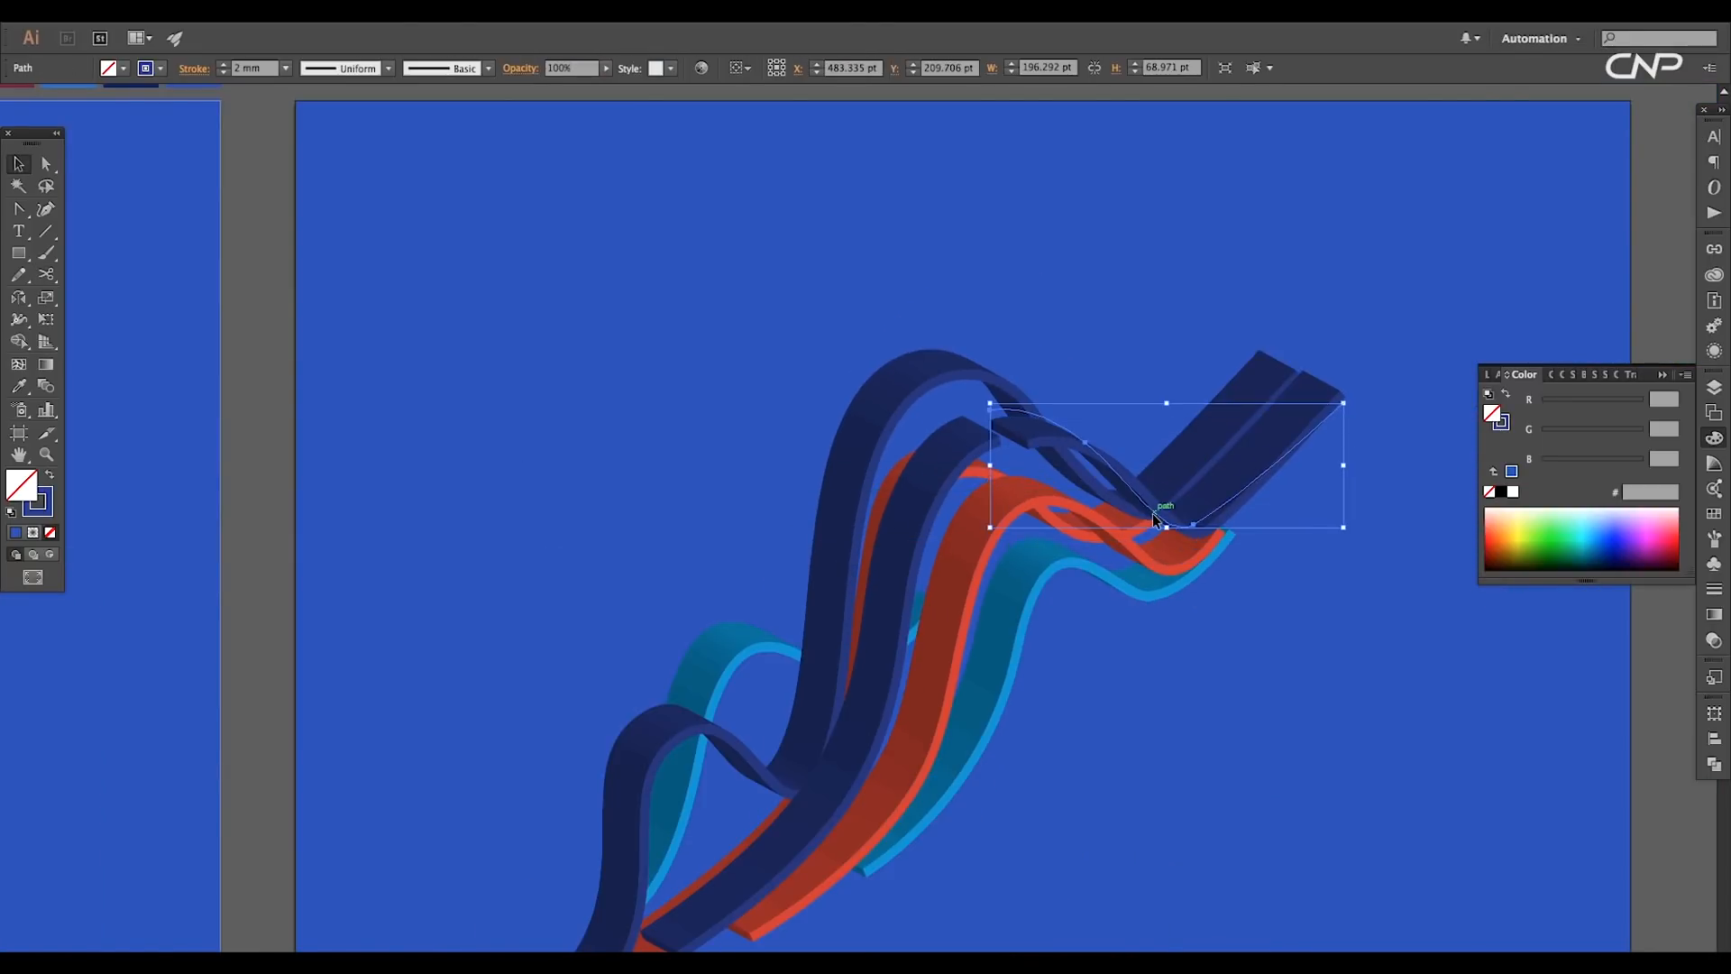
scroll(1078, 487, up, 2)
key(a)
click(951, 387)
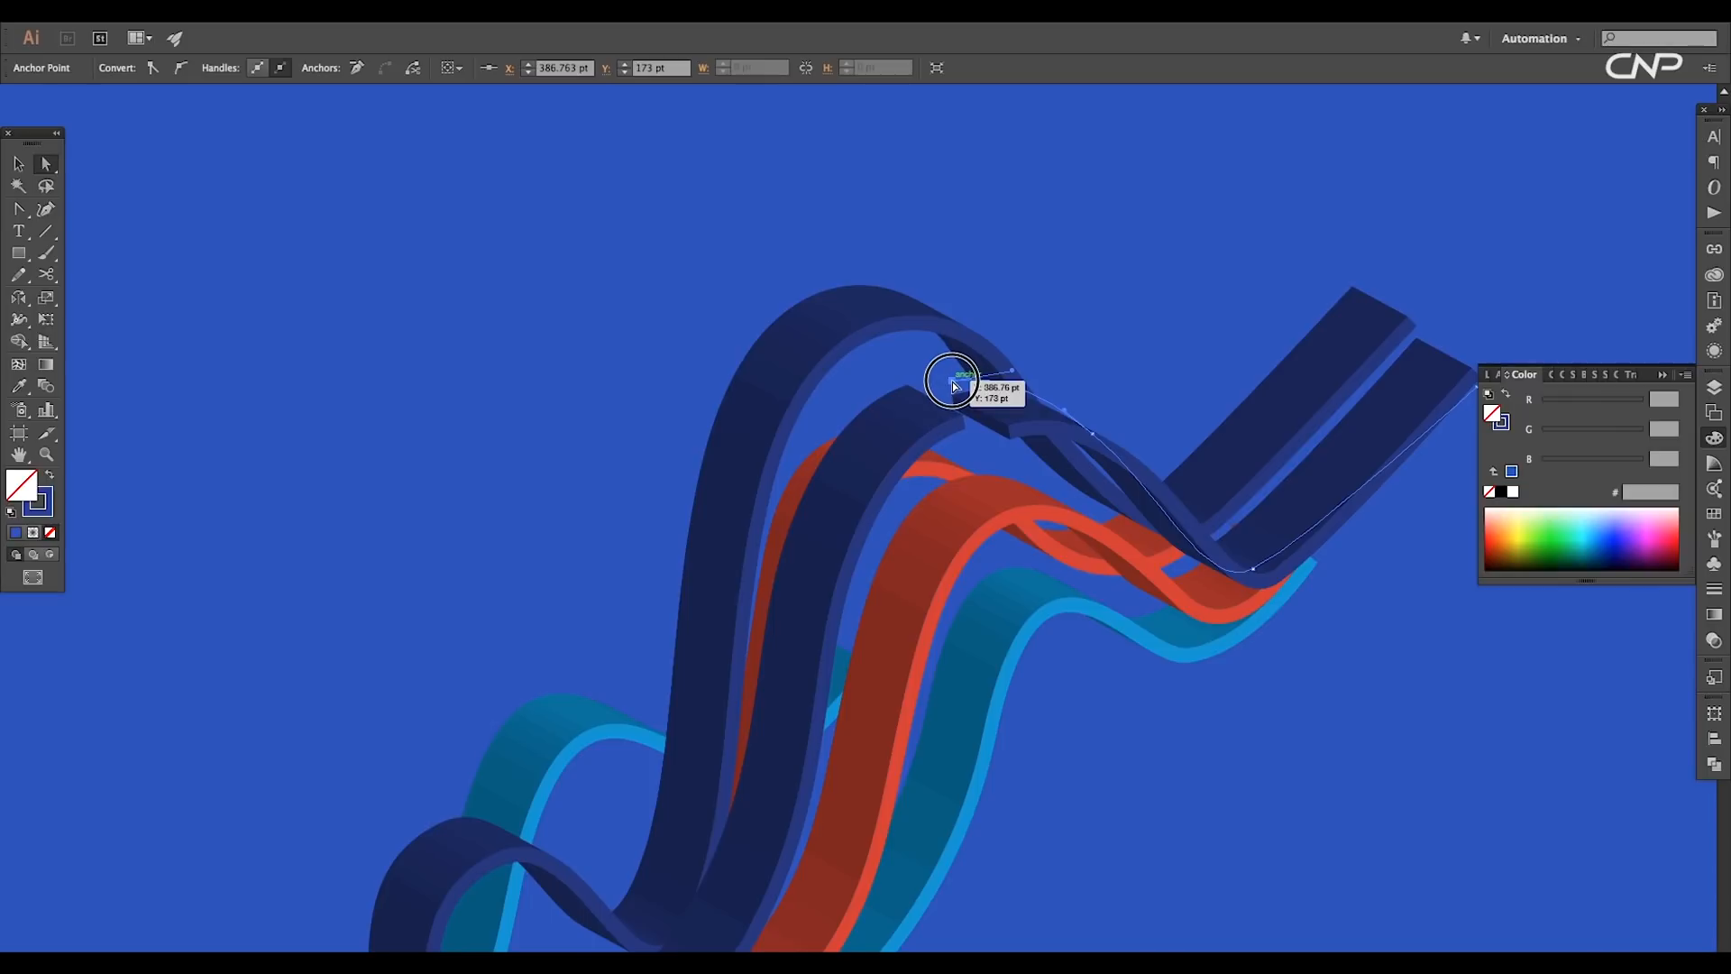
drag(954, 387, 1073, 452)
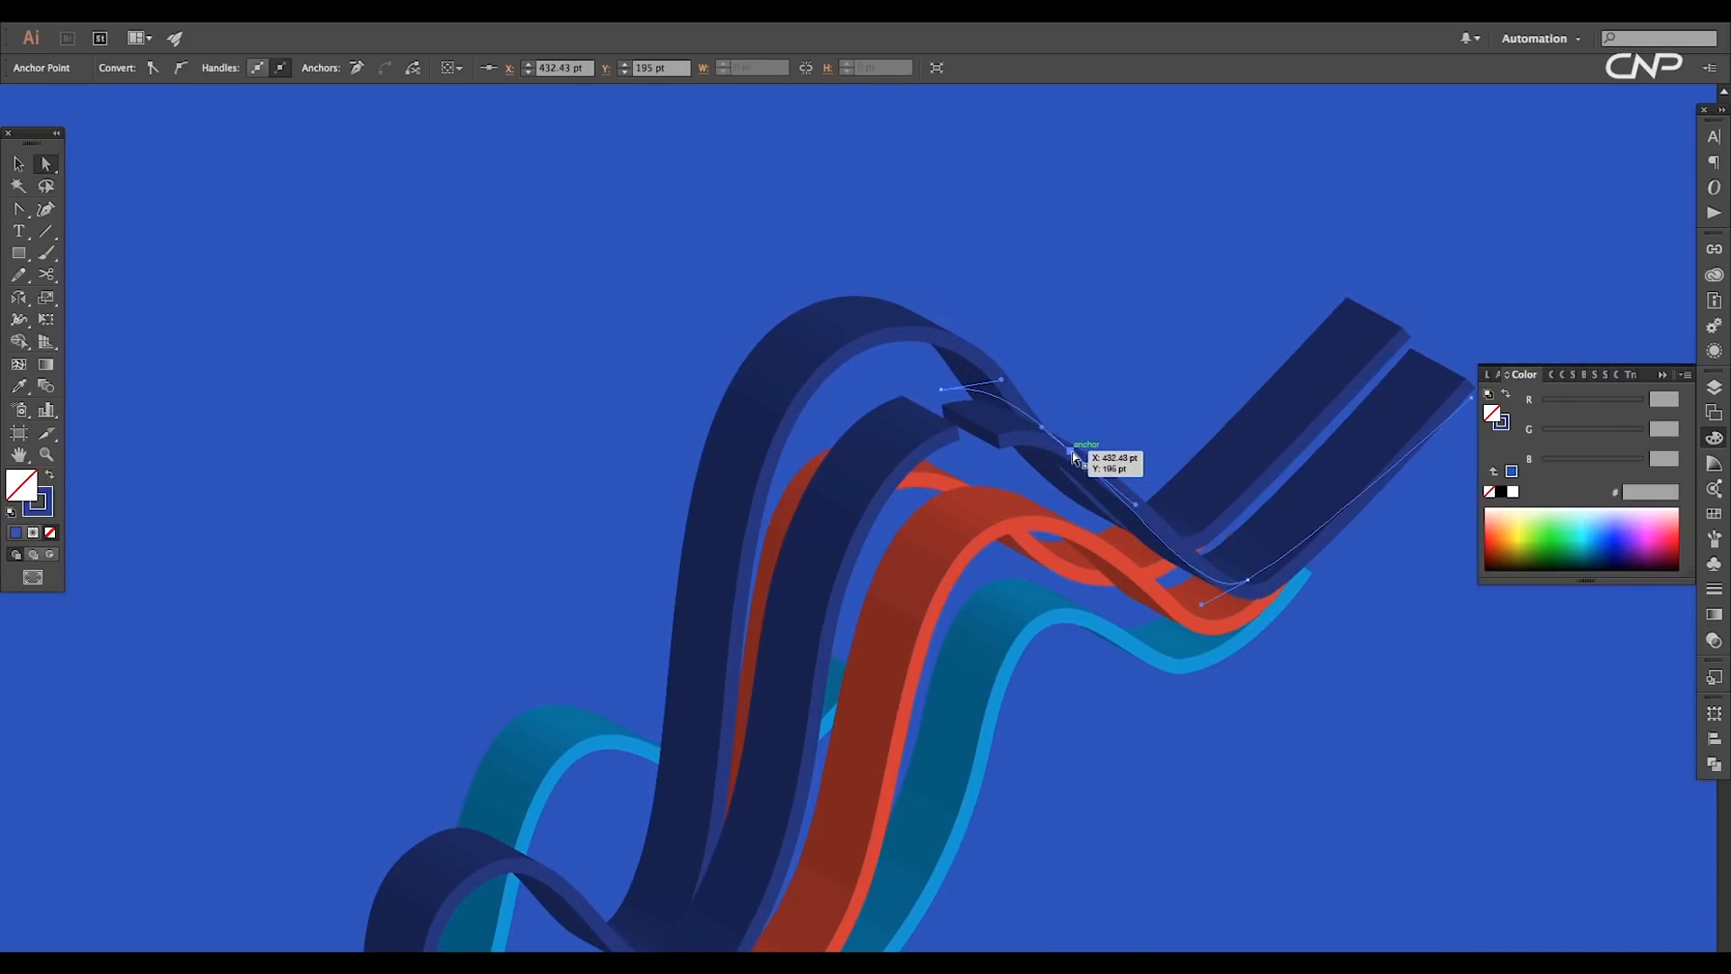
scroll(1073, 452, down, 1)
Step: Cut the rear dark blue ribbon on its upper left slope with the Scissors tool
key(v)
click(1019, 467)
scroll(1025, 468, up, 1)
click(46, 274)
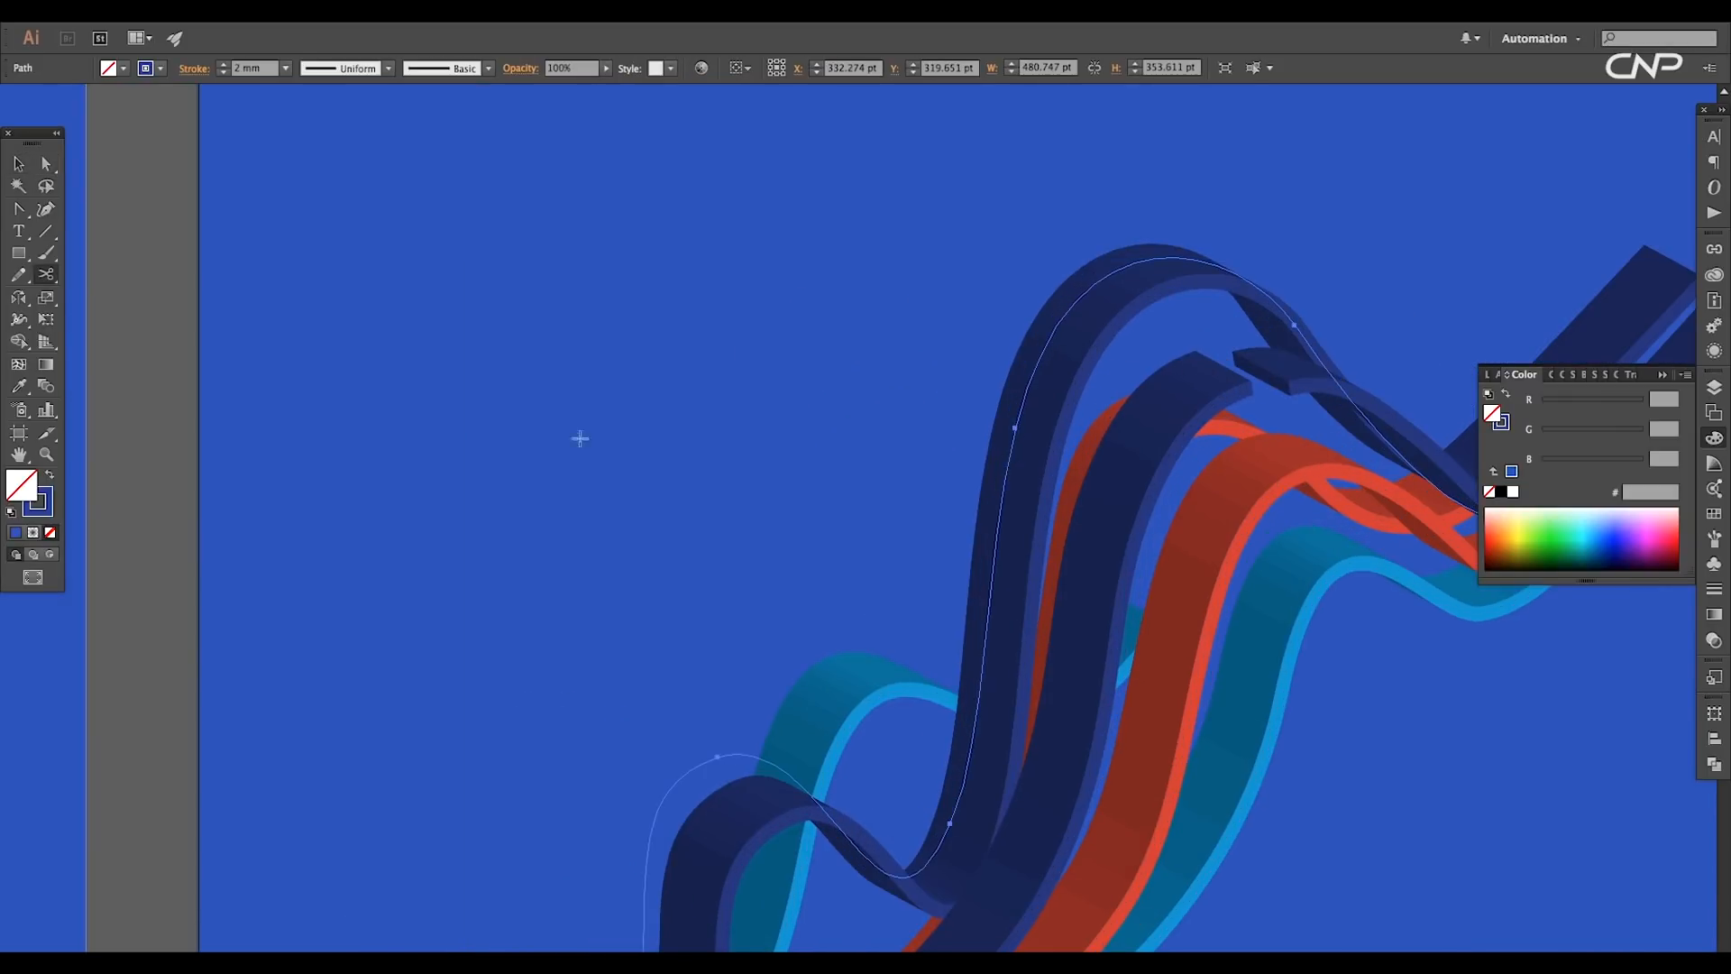
click(1011, 457)
key(a)
Step: Move the cut rear ribbon's lower segment back so its top end nearly meets the upper segment
scroll(902, 408, right, 3)
scroll(841, 429, down, 3)
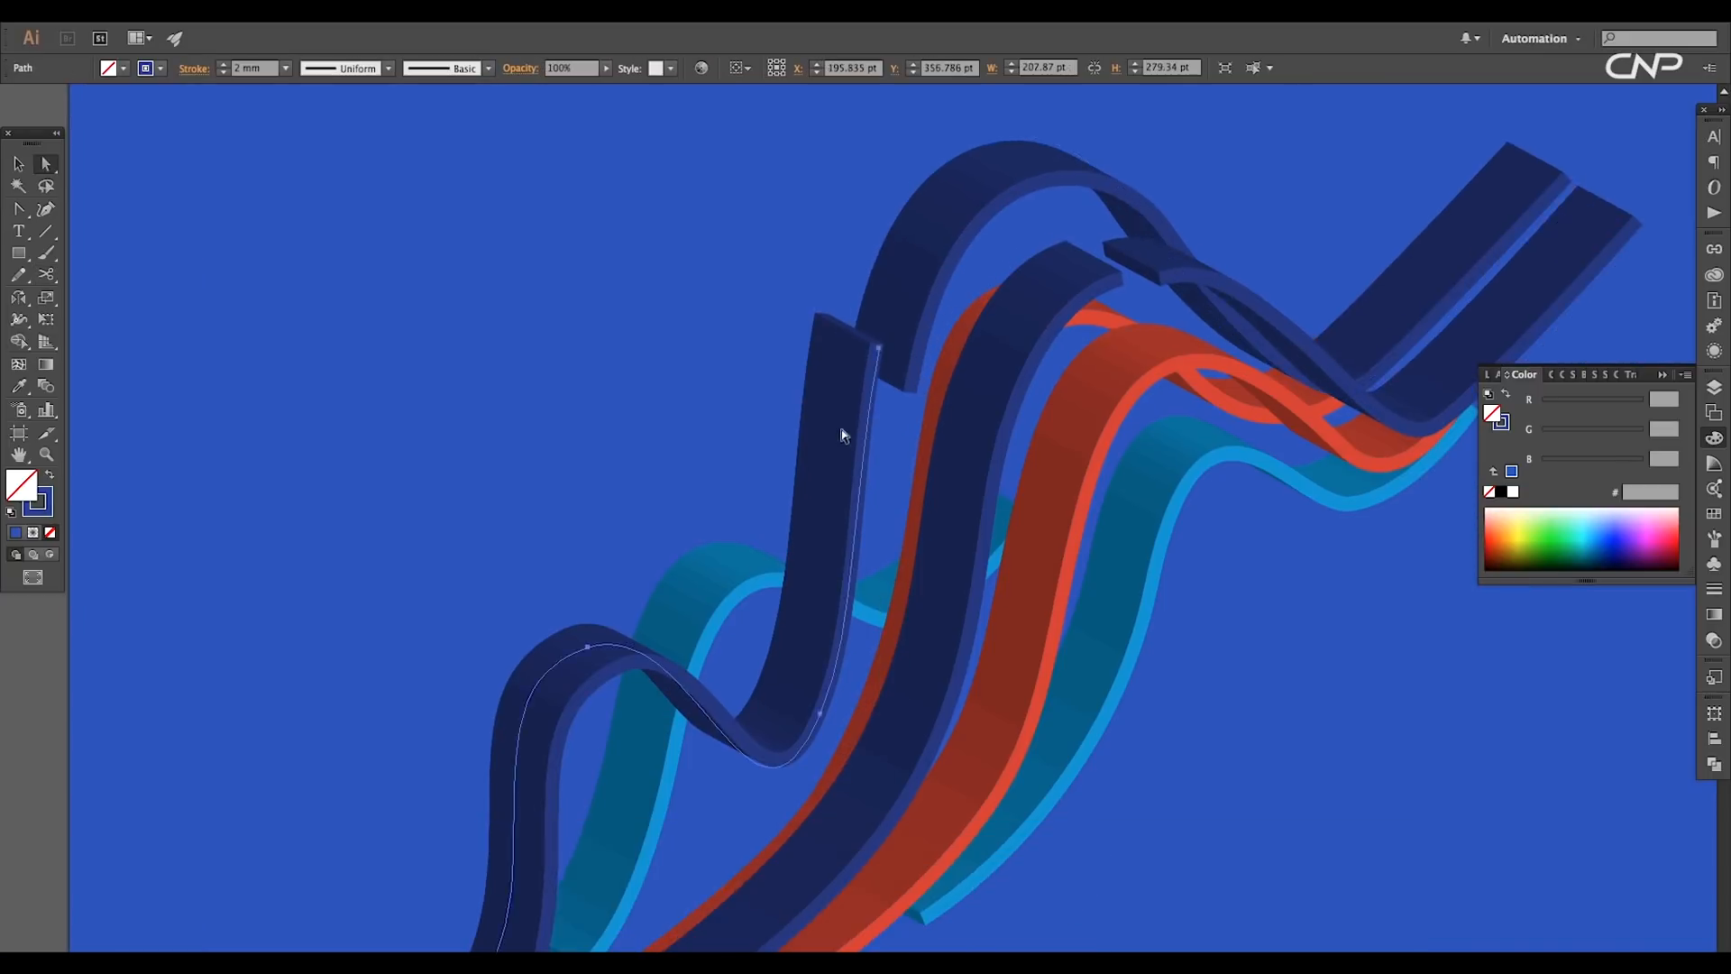
click(948, 472)
drag(949, 471, 961, 422)
Step: Fine-tune the starting curve of the front dark blue ribbon's right segment beside the break
click(1139, 251)
drag(1203, 280, 1227, 302)
scroll(1243, 330, up, 2)
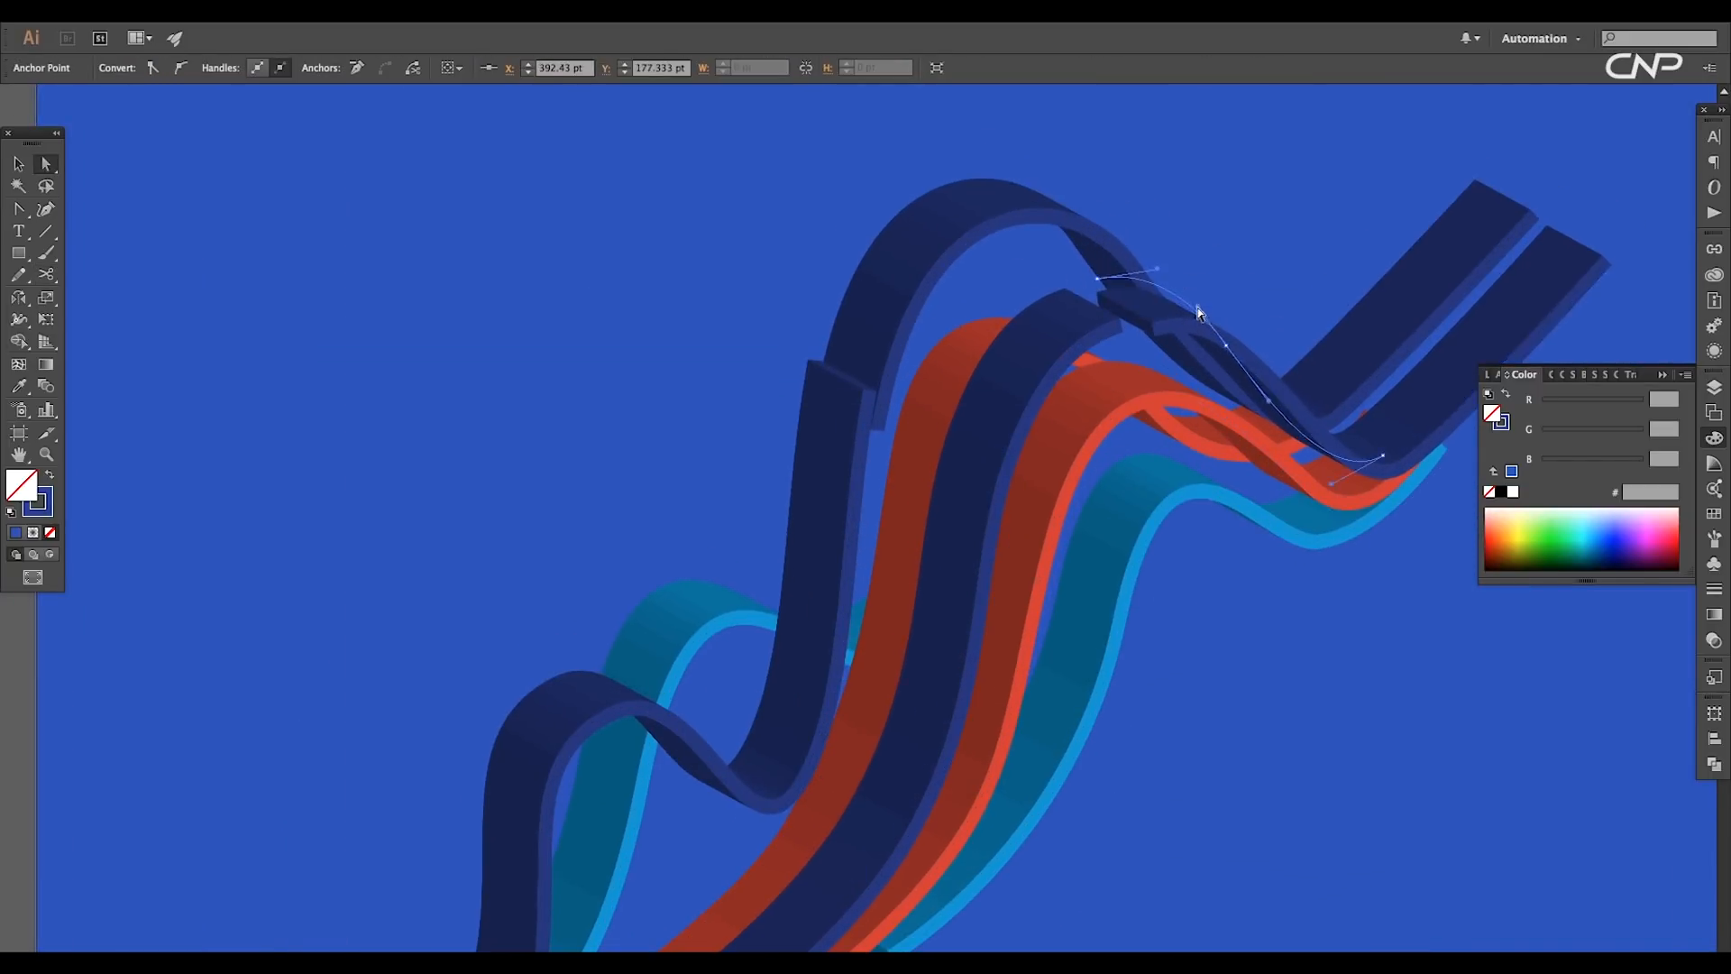
click(1124, 330)
Step: Cut a short sliver off the lower end of the rear dark blue ribbon's upper segment with the Scissors tool
scroll(1123, 330, down, 5)
scroll(1124, 330, left, 5)
key(v)
click(974, 410)
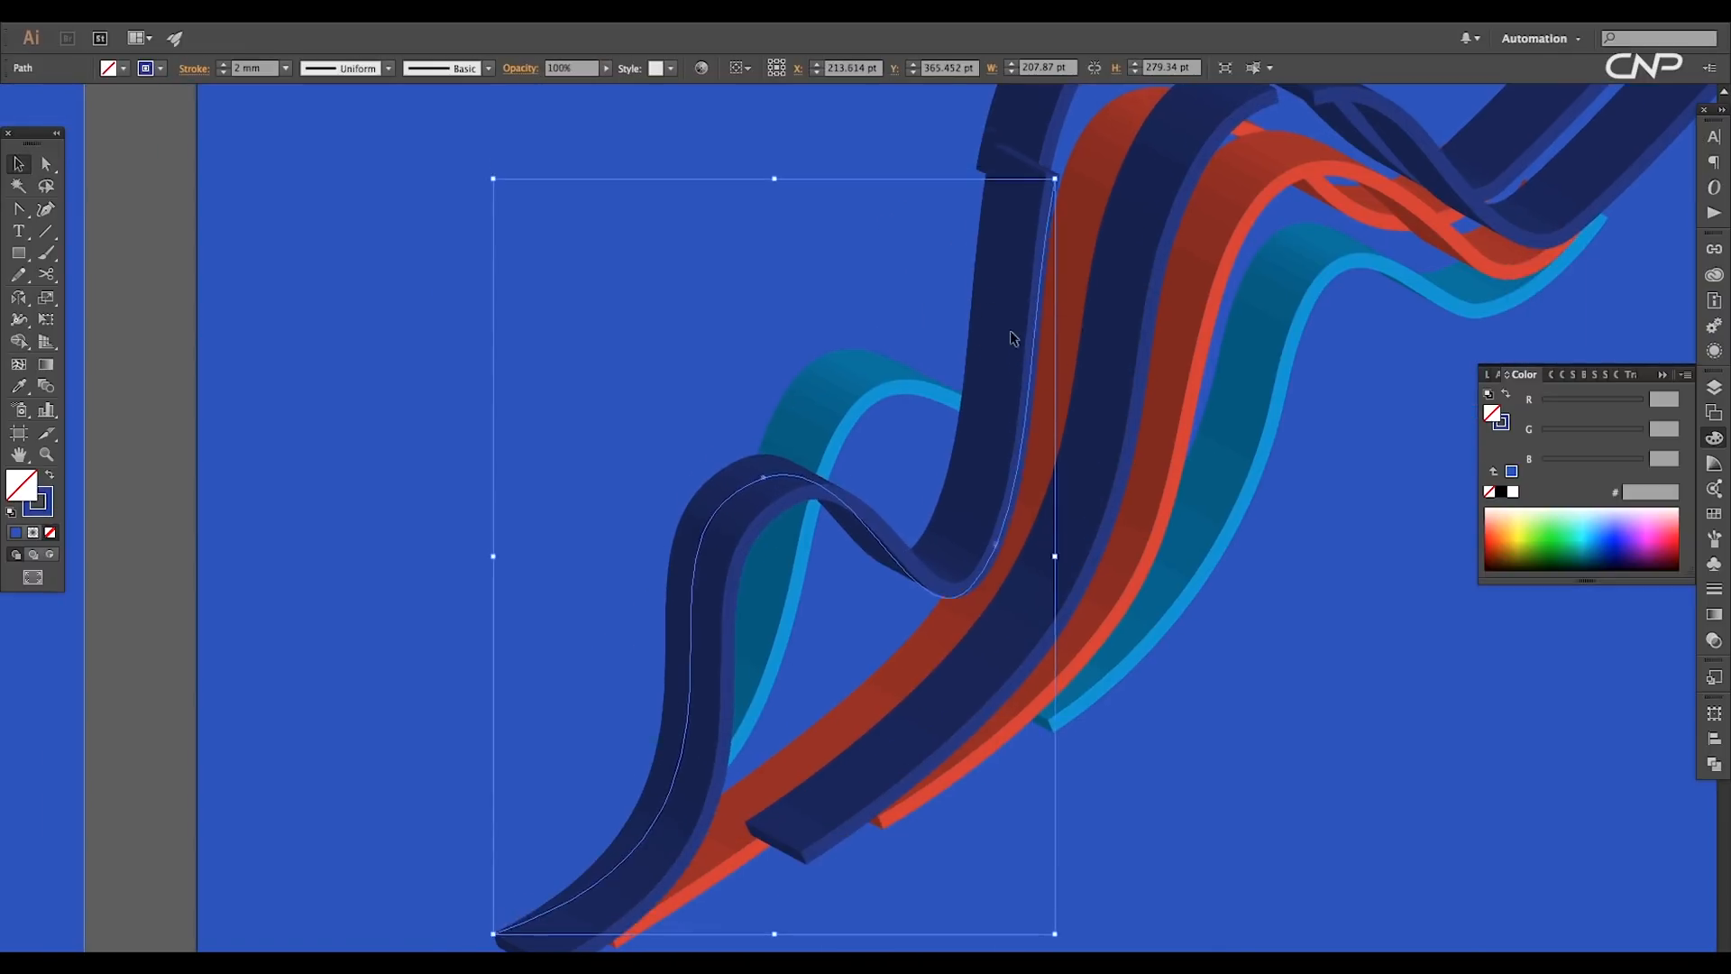
scroll(1008, 347, up, 5)
scroll(1008, 347, right, 3)
click(911, 341)
key(a)
scroll(911, 342, up, 1)
scroll(911, 342, right, 1)
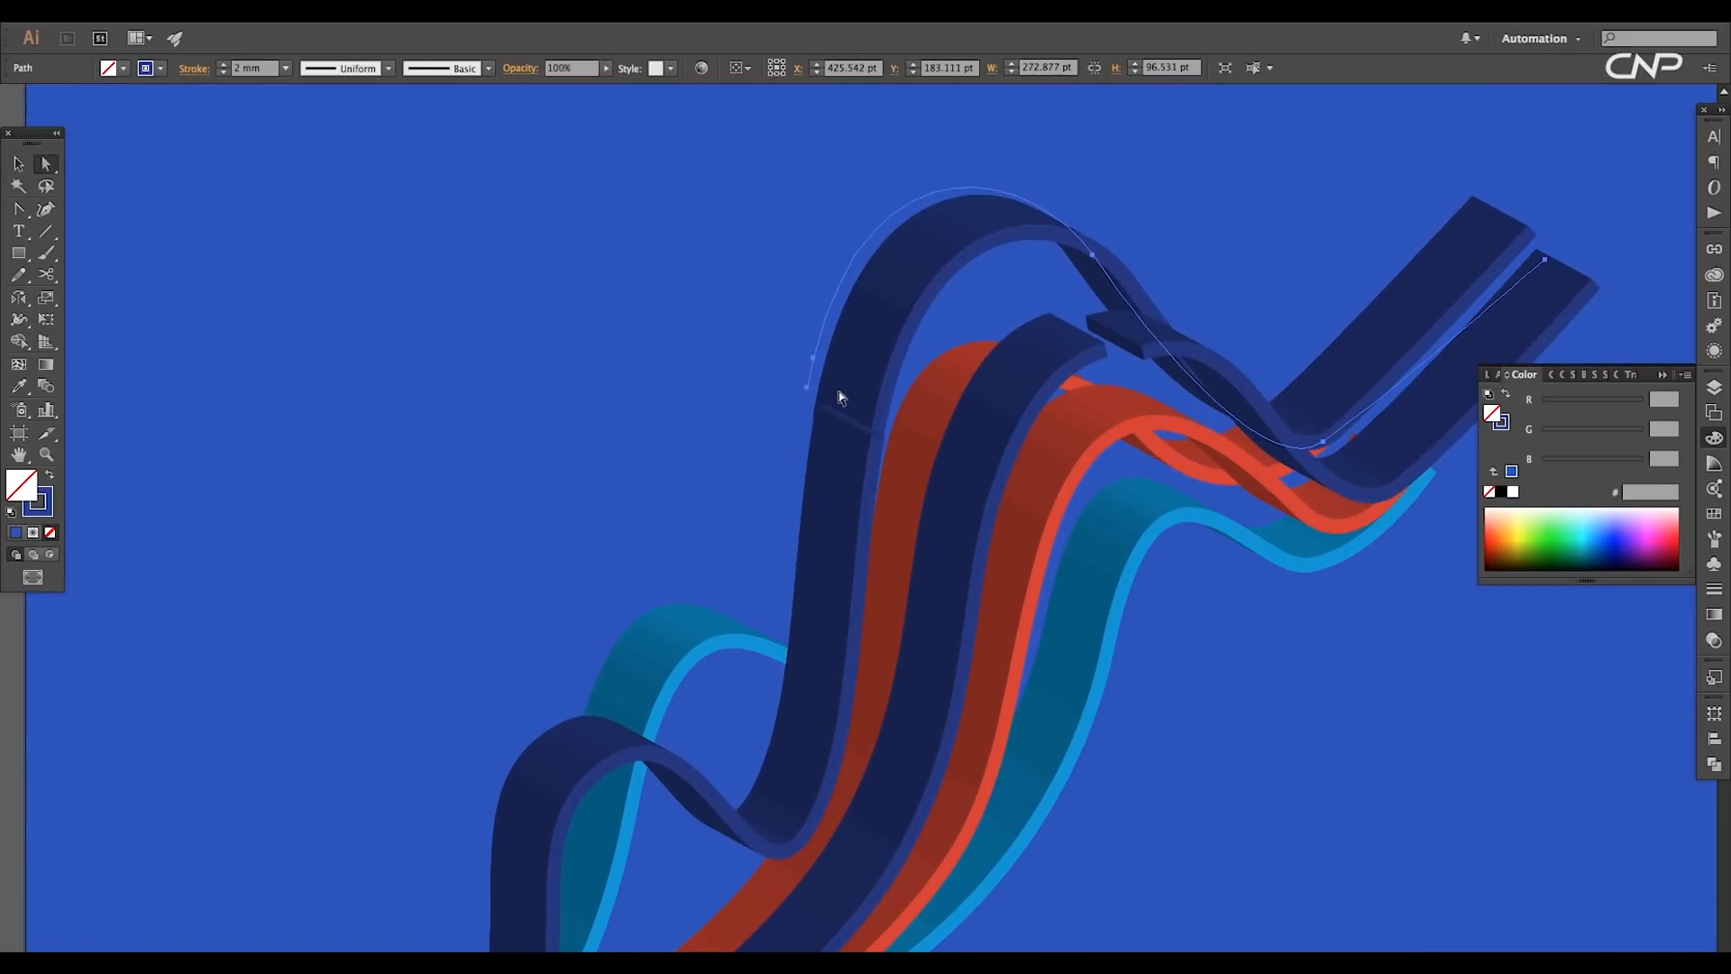
click(806, 387)
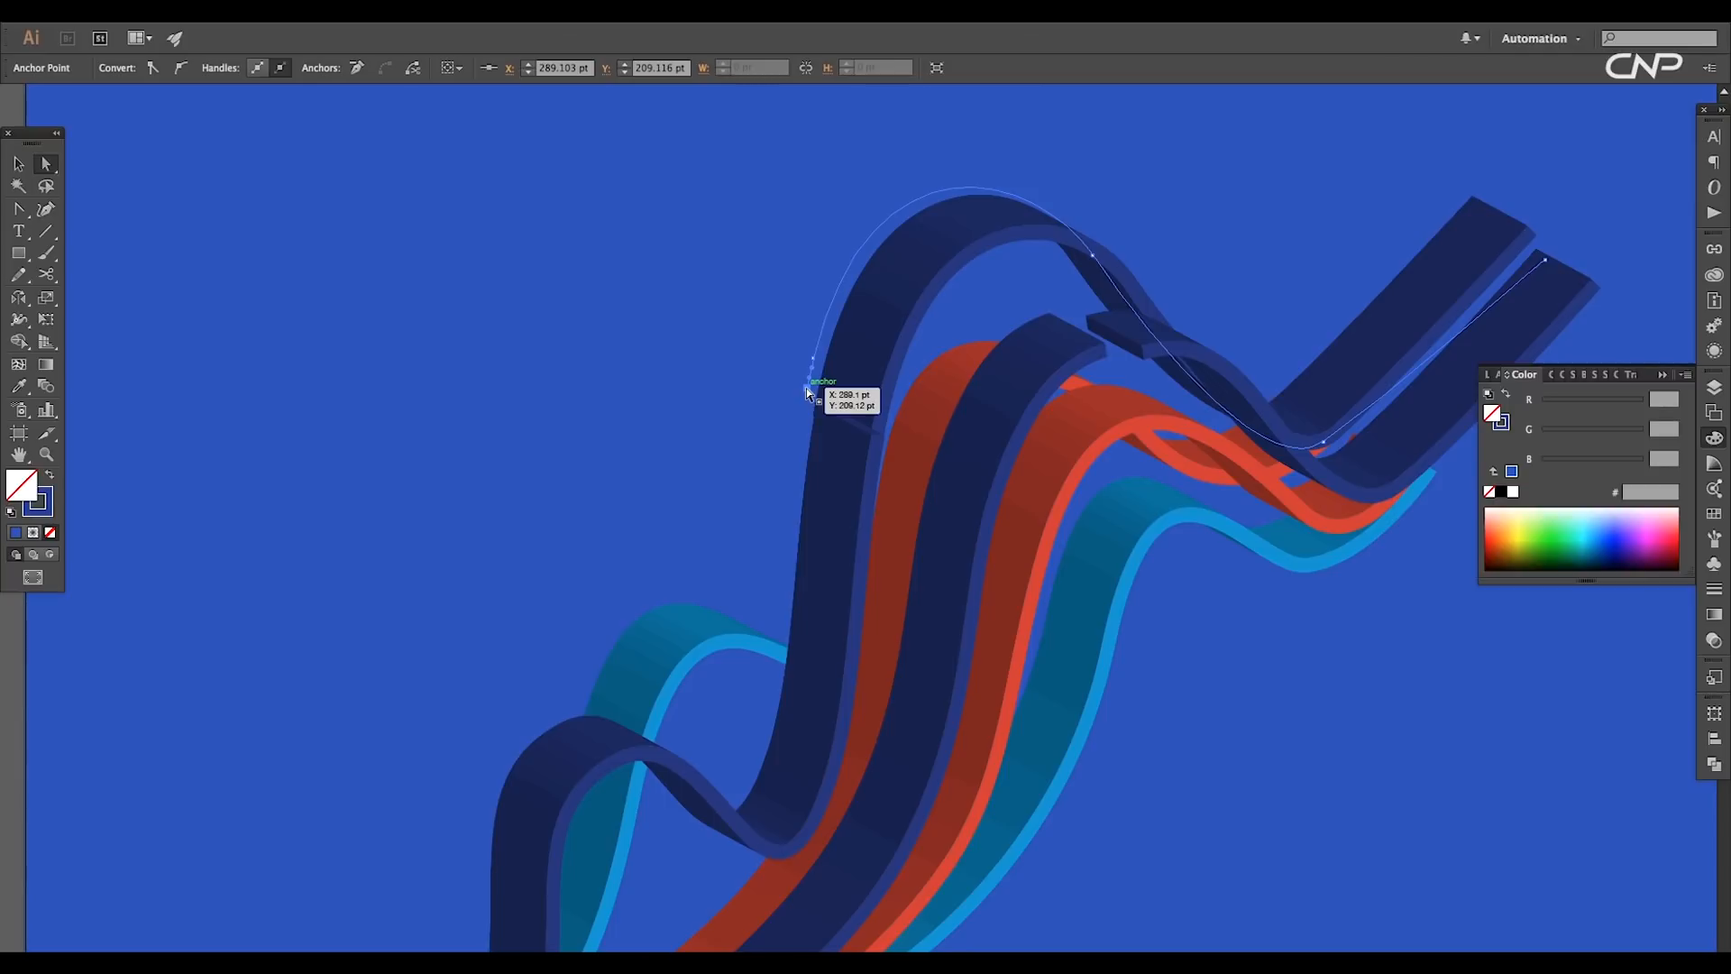
scroll(806, 388, up, 4)
drag(806, 387, 823, 269)
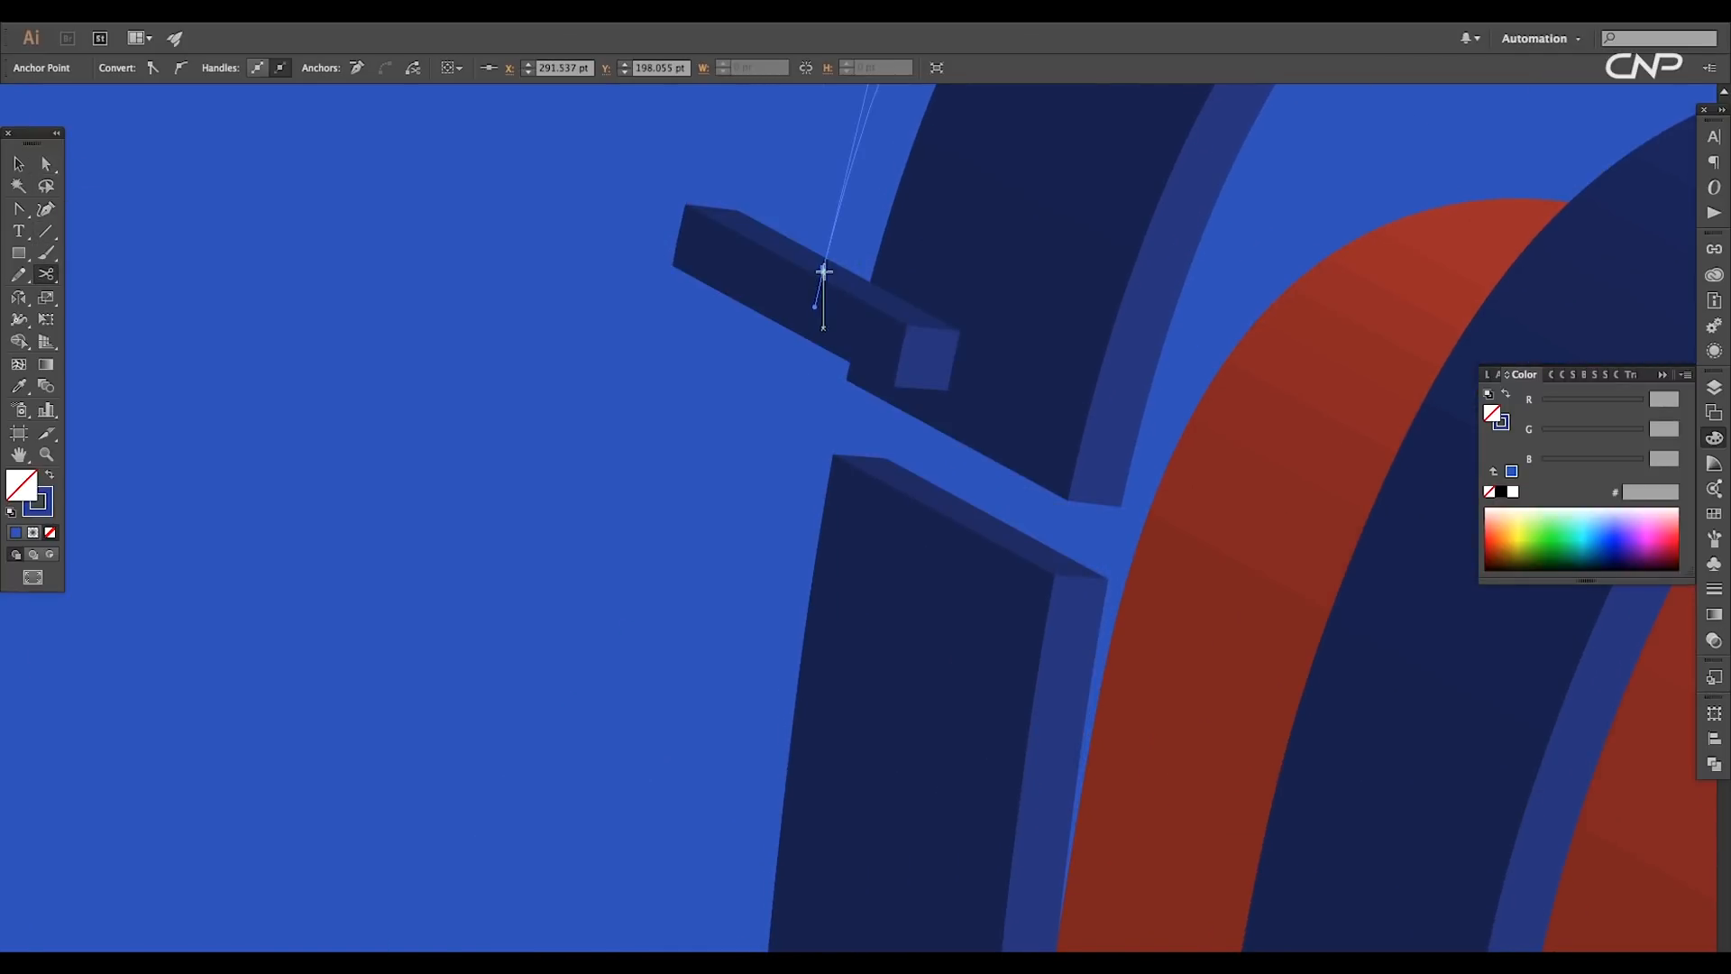
Step: Delete the short sliver cut off the rear dark blue ribbon's upper segment
key(v)
key(Delete)
scroll(1068, 414, down, 6)
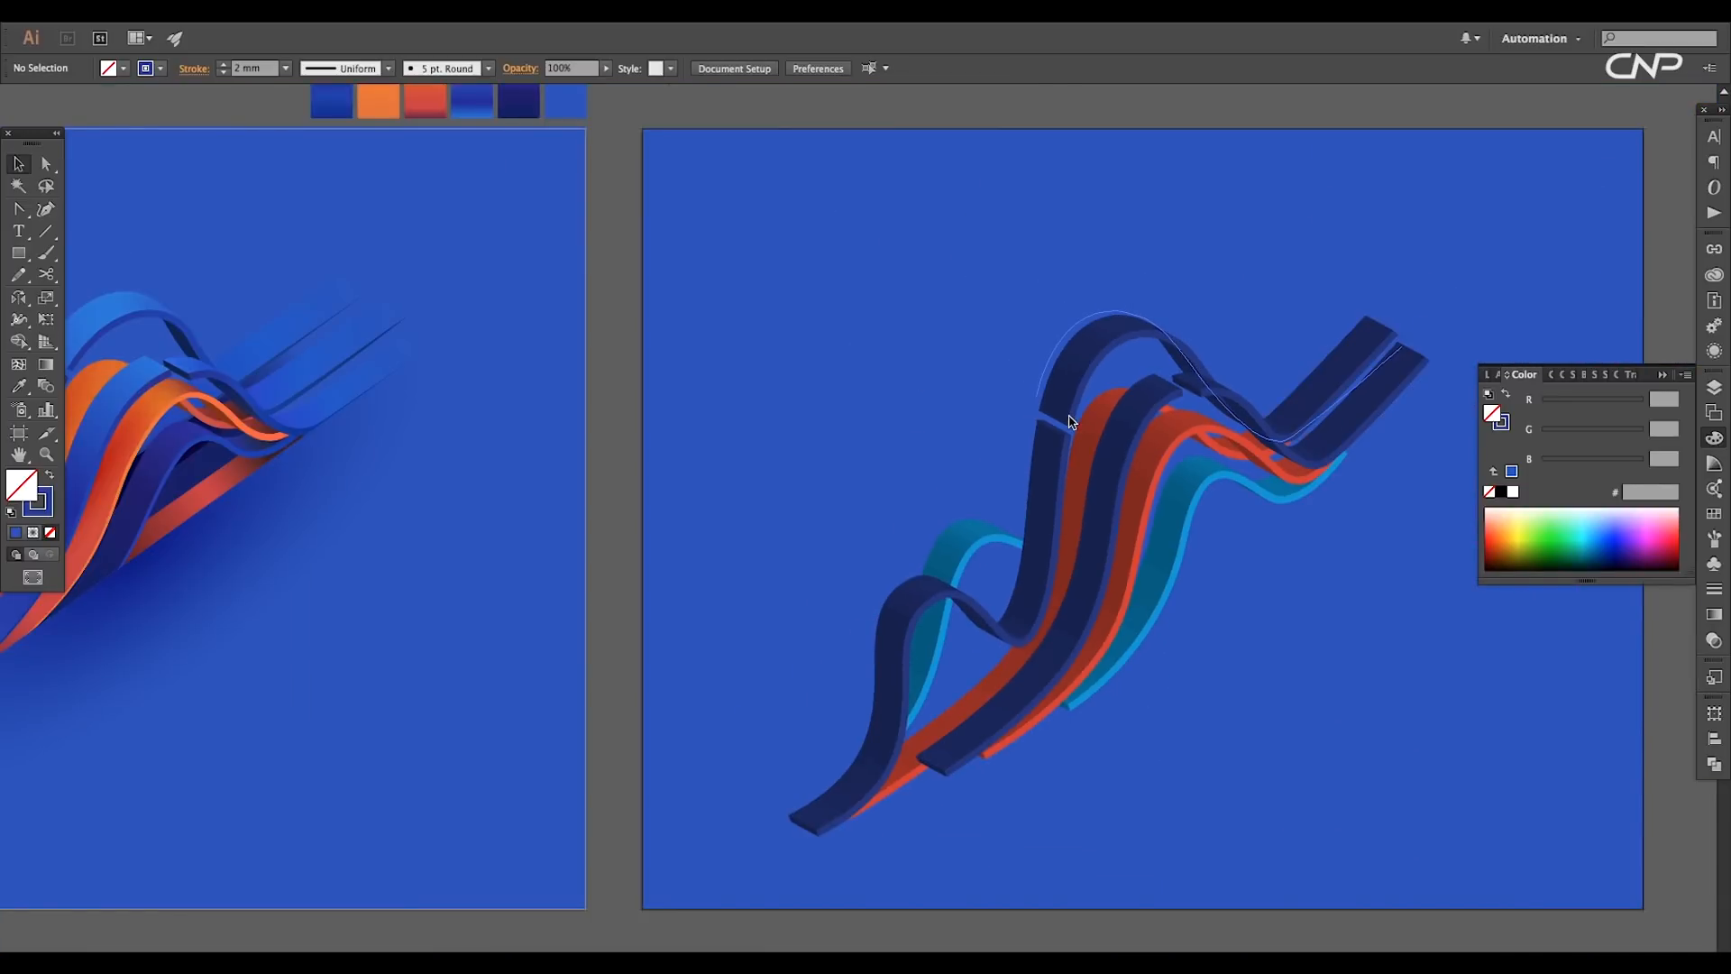
scroll(1070, 422, down, 2)
drag(1358, 797, 870, 360)
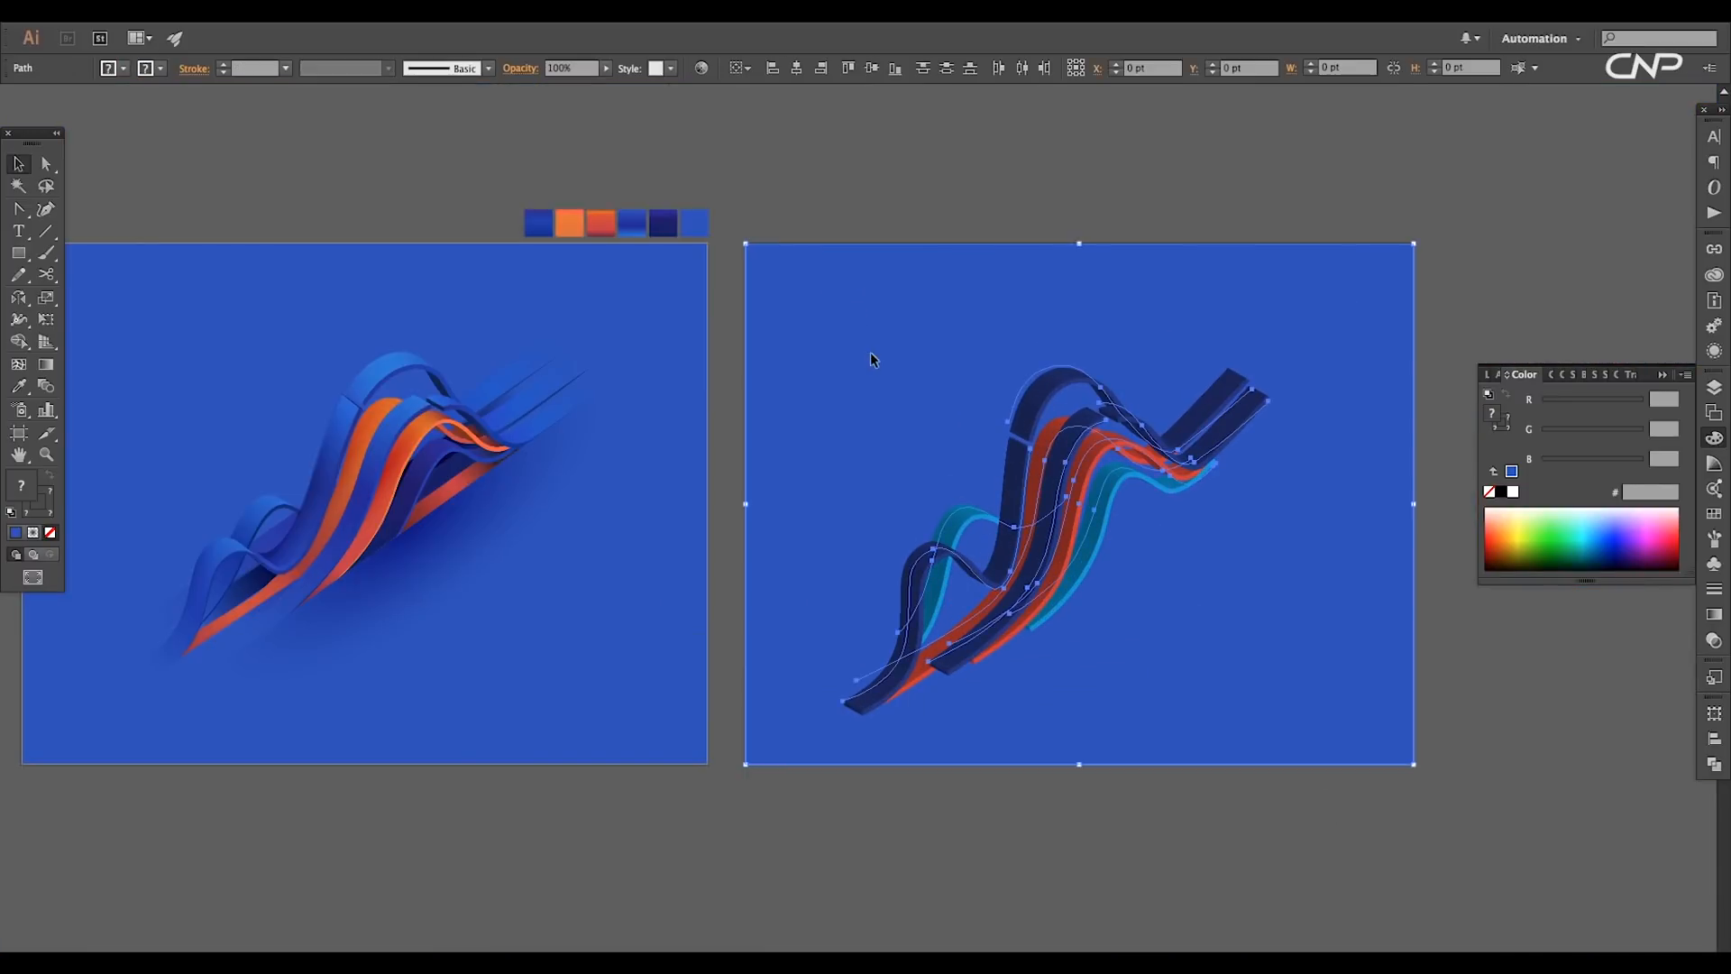
key(super+equal)
key(super+equal)
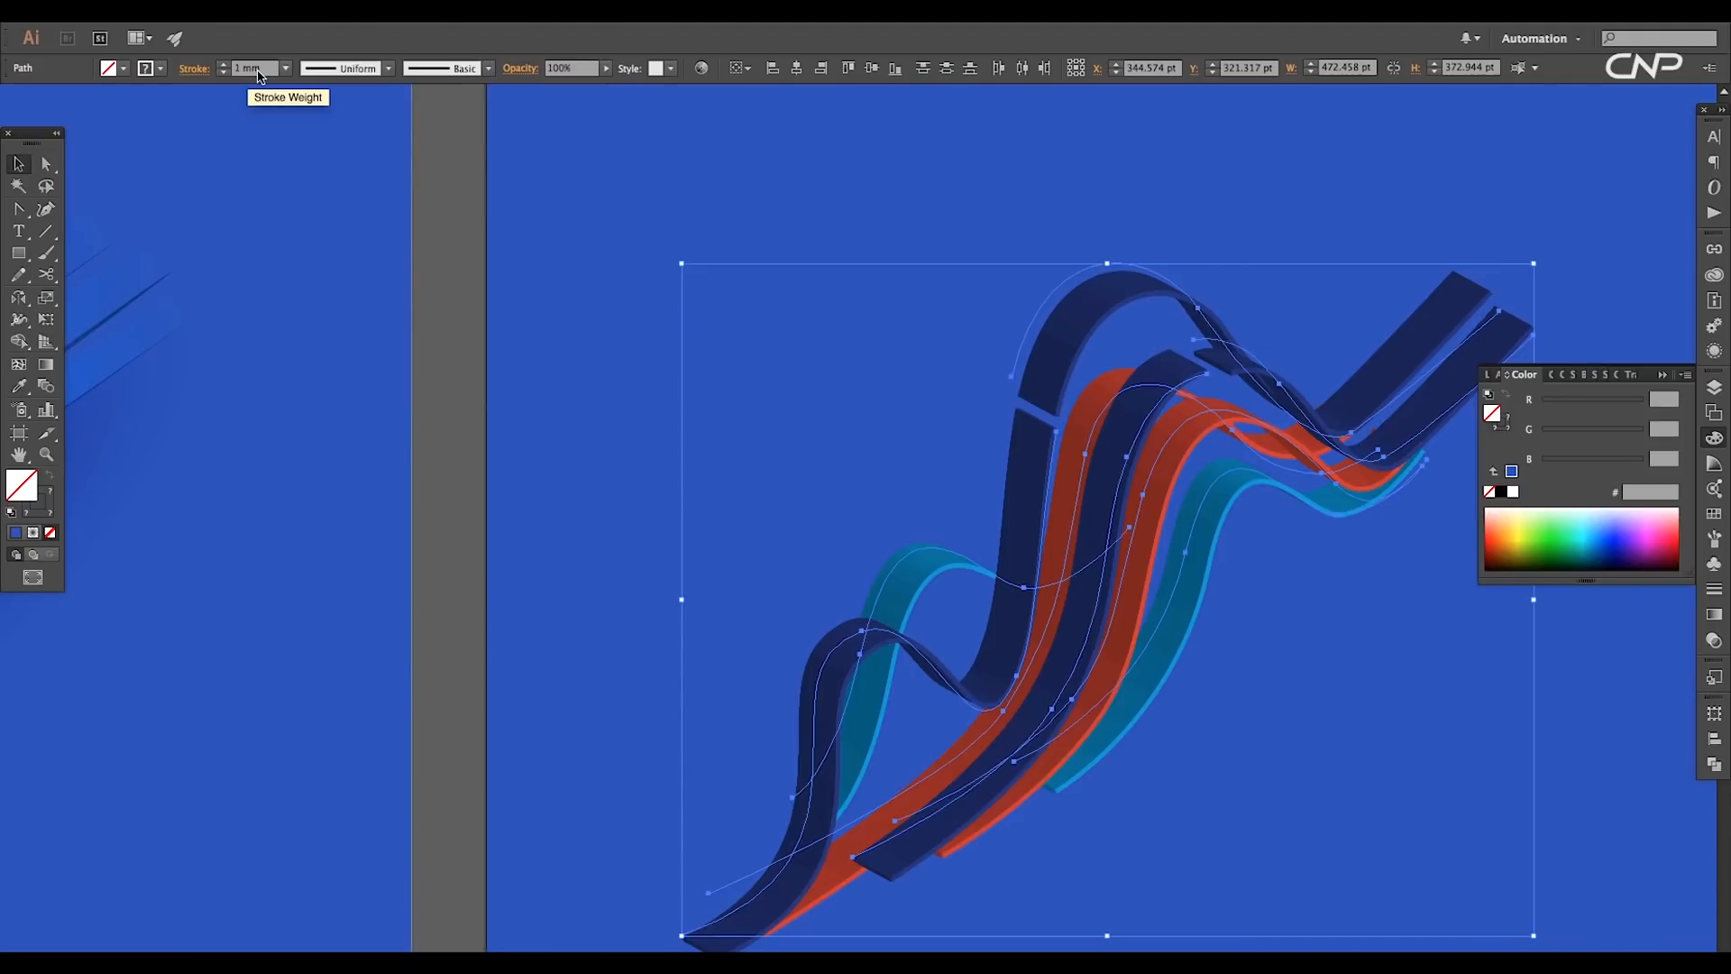
click(927, 451)
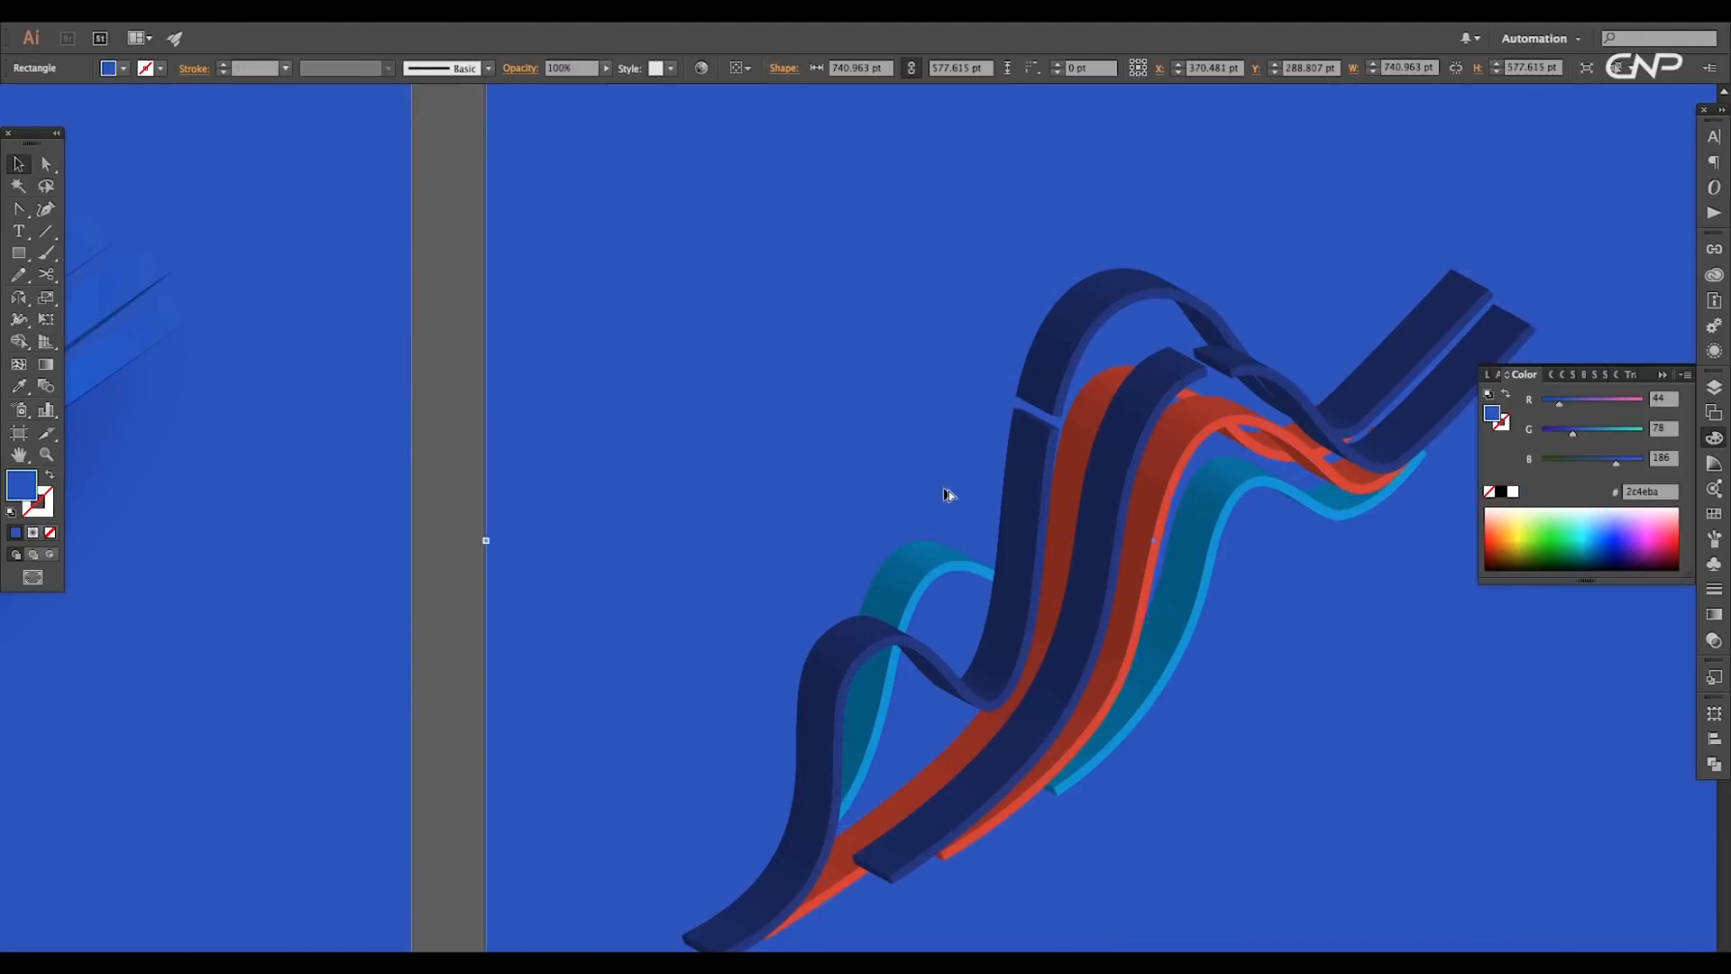
key(super+minus)
scroll(949, 471, down, 1)
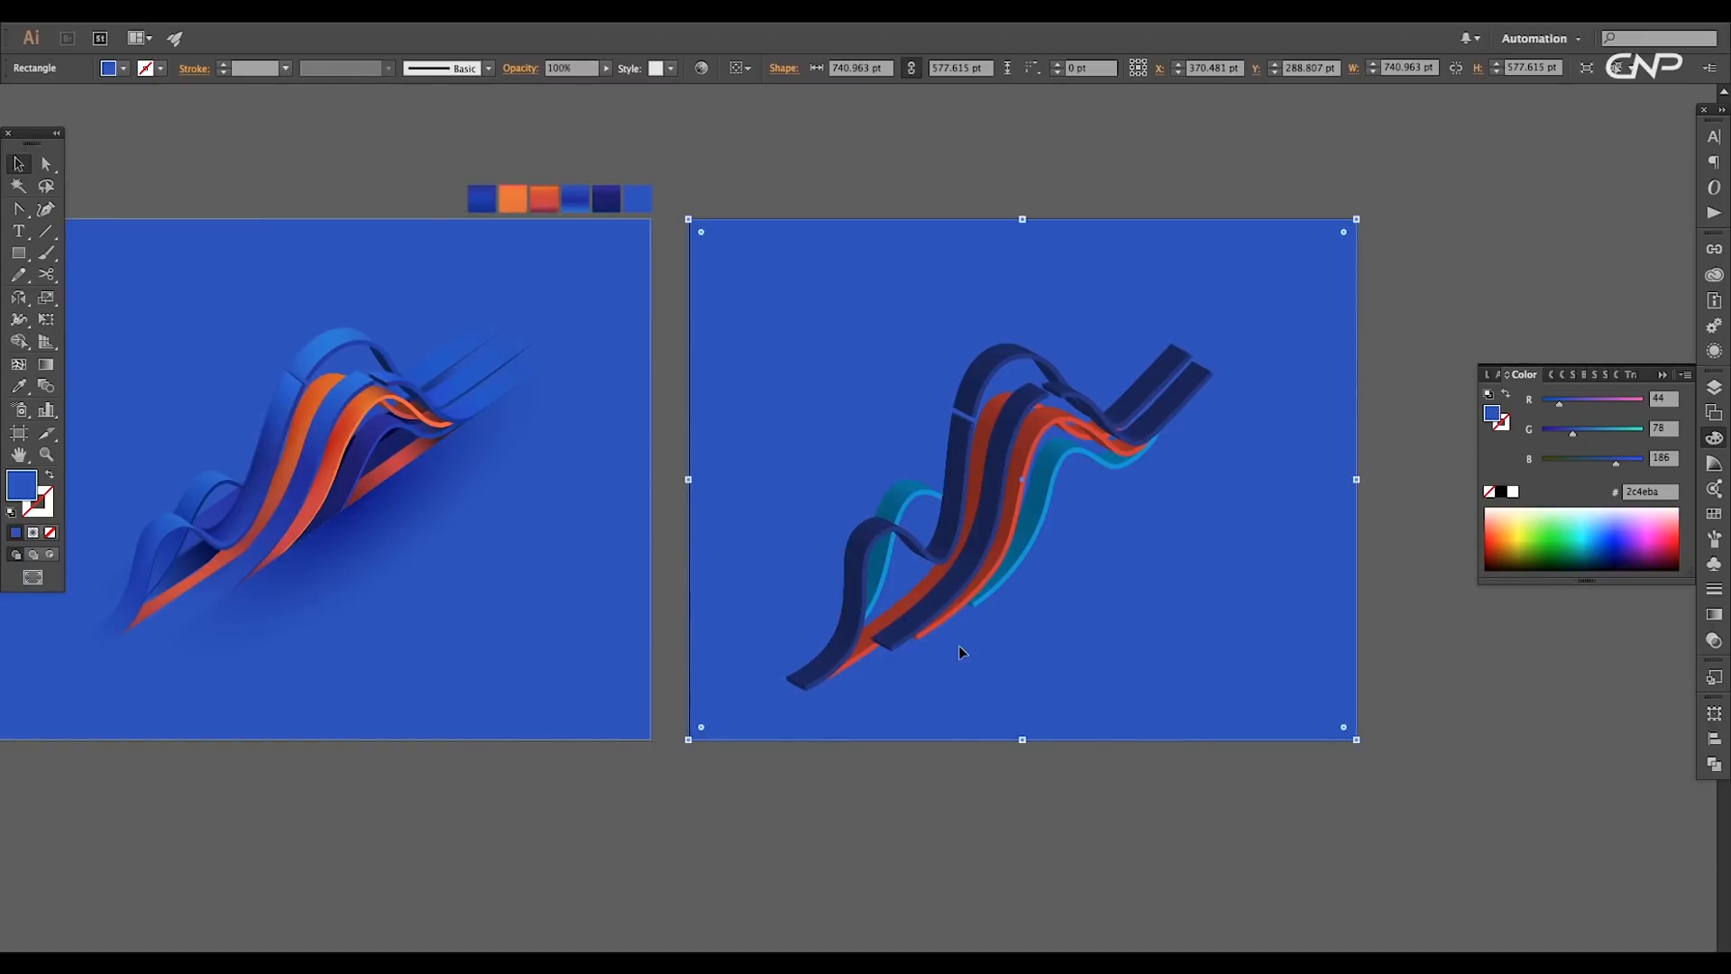
scroll(931, 625, up, 2)
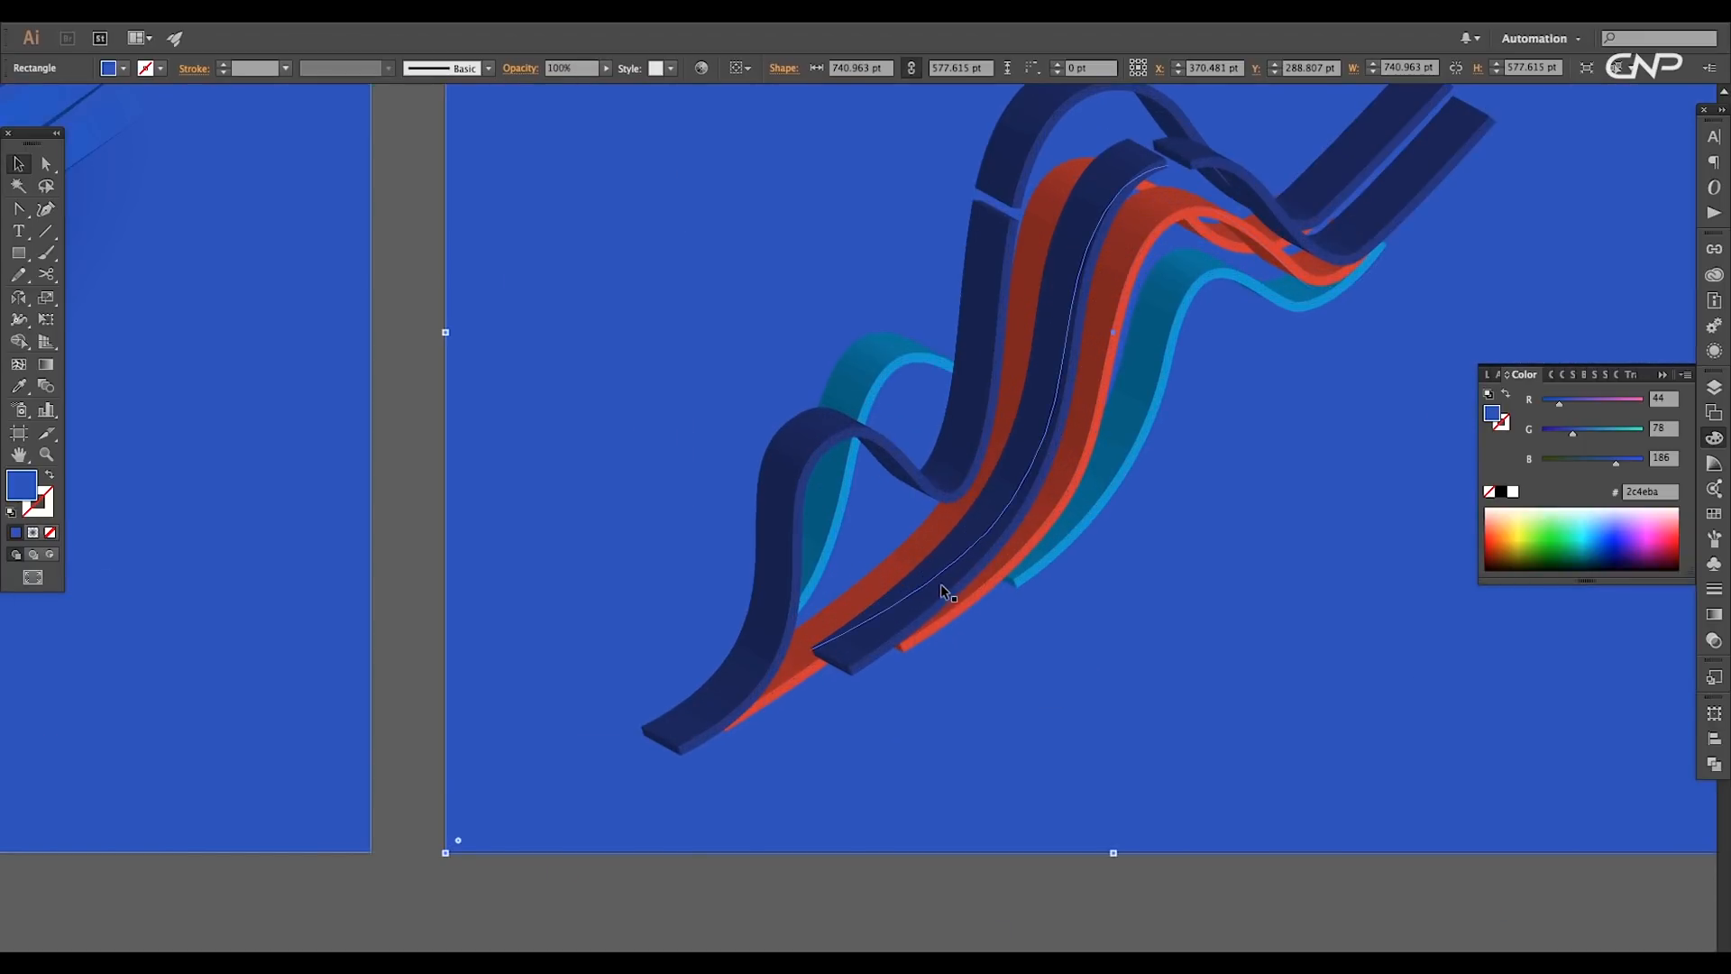
key(a)
drag(992, 507, 862, 588)
Step: Expand the appearance of all the 3D ribbons and ungroup the resulting artwork twice
drag(1259, 784, 428, 212)
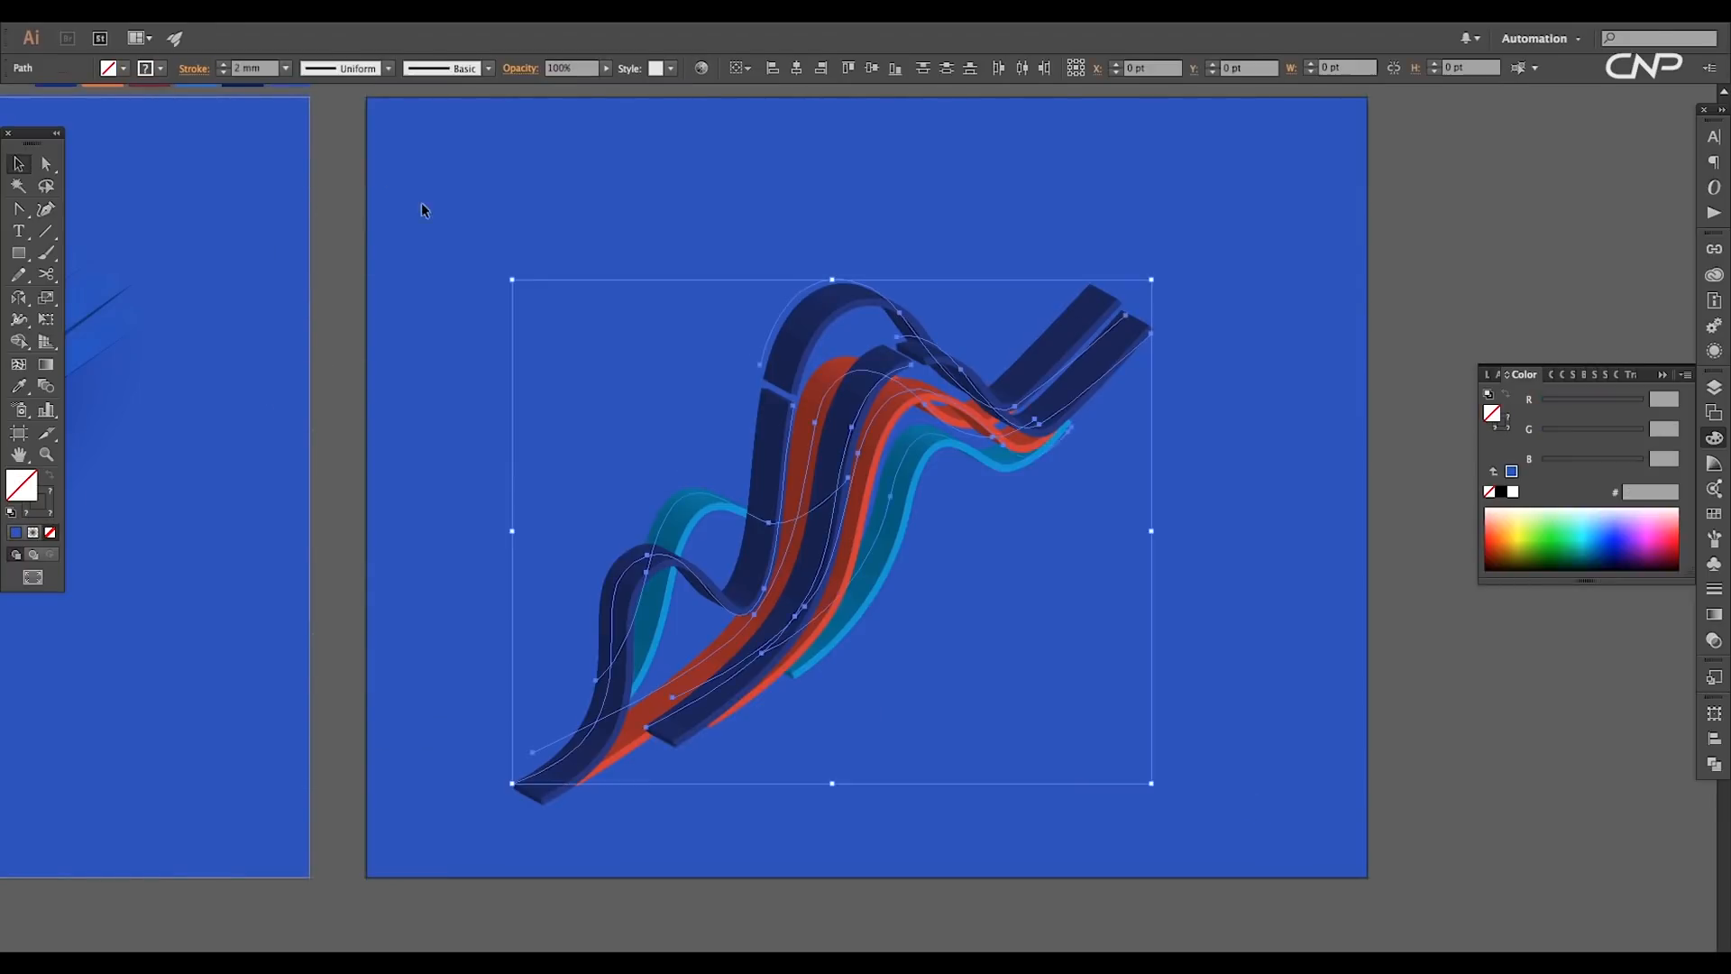
key(f)
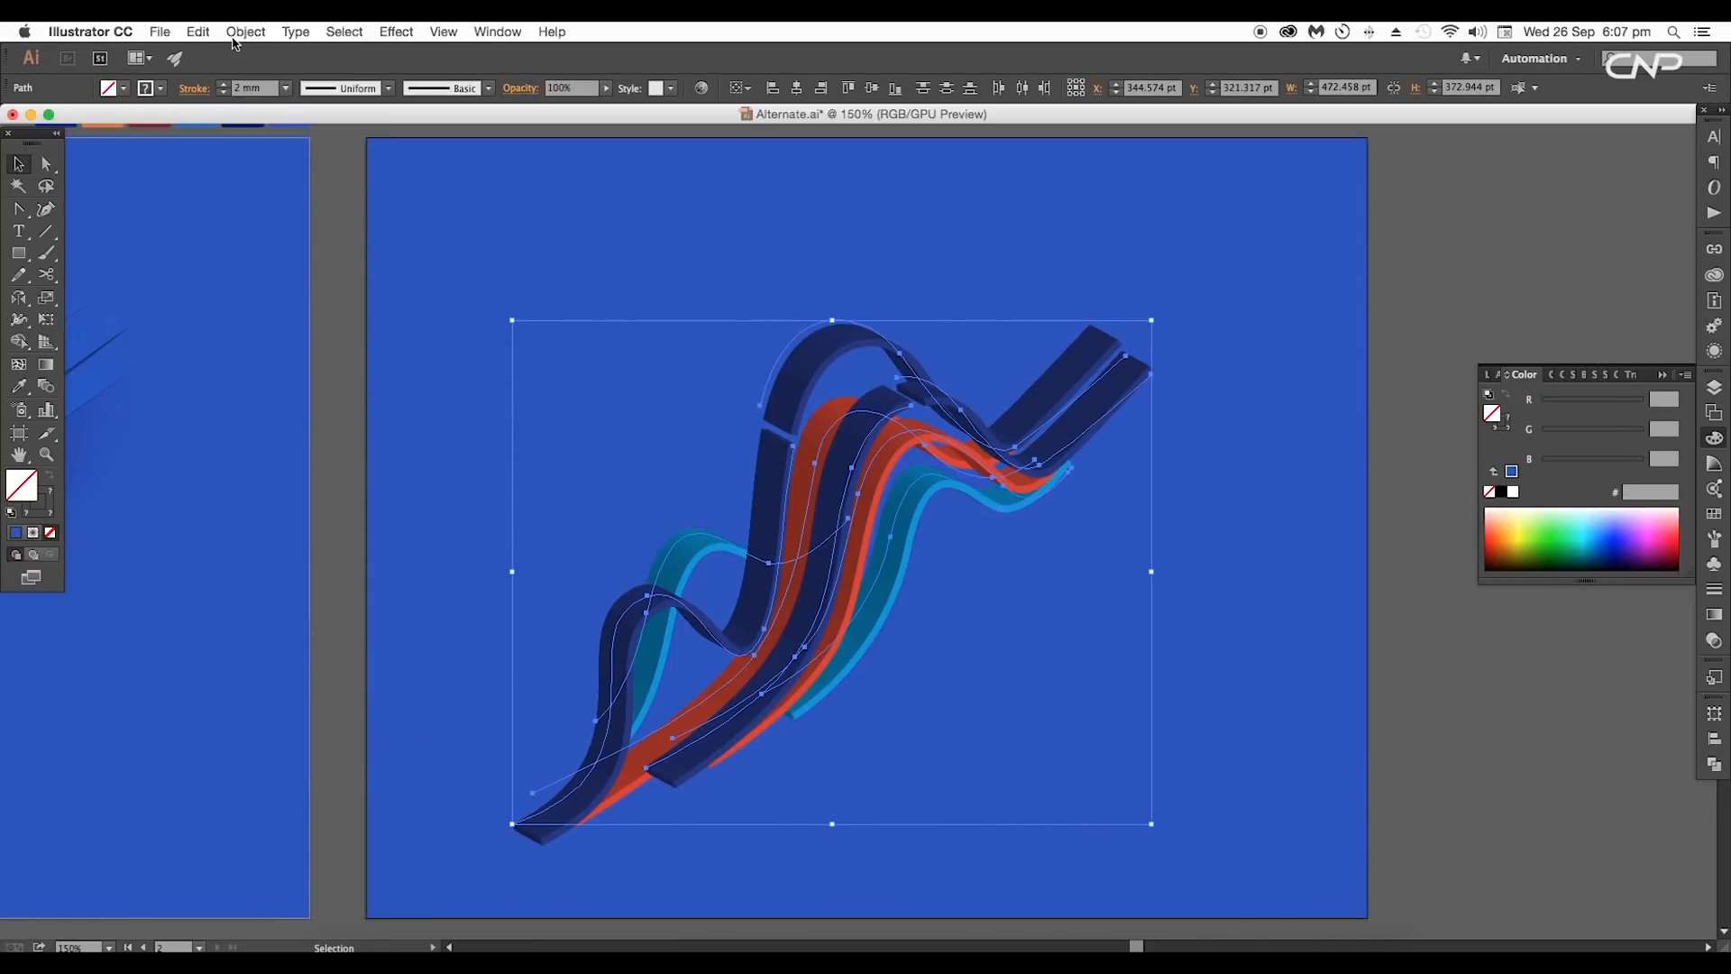
click(240, 35)
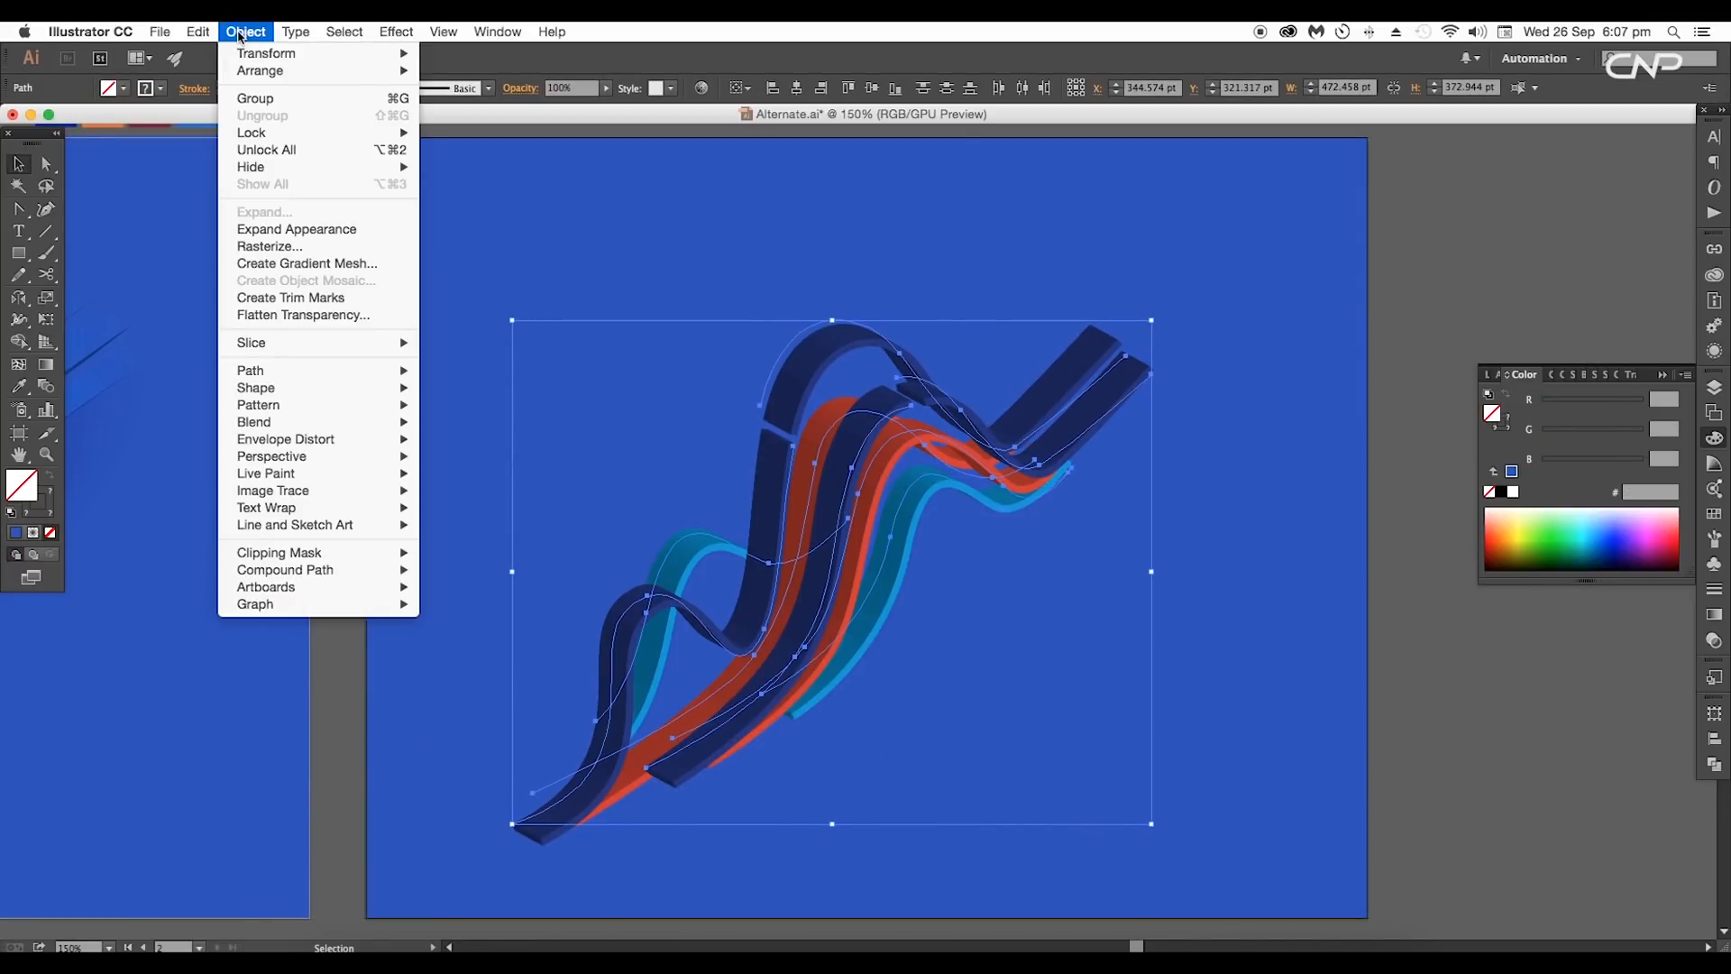
click(304, 231)
right_click(888, 466)
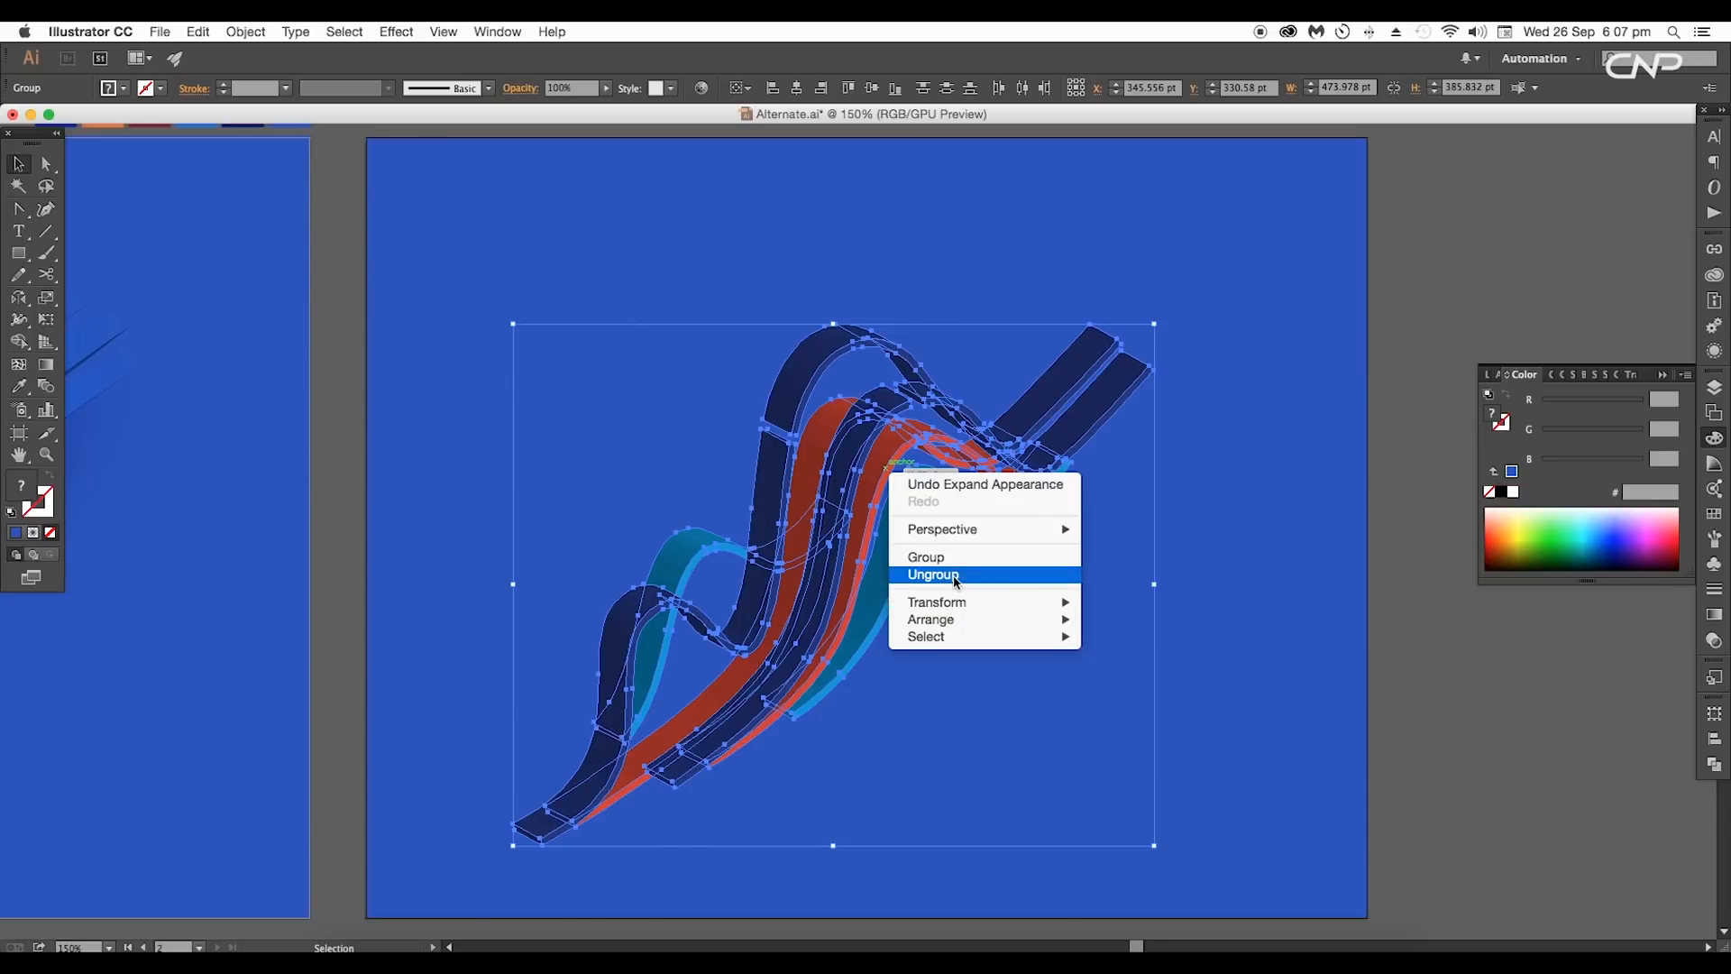
click(912, 570)
right_click(882, 495)
click(912, 601)
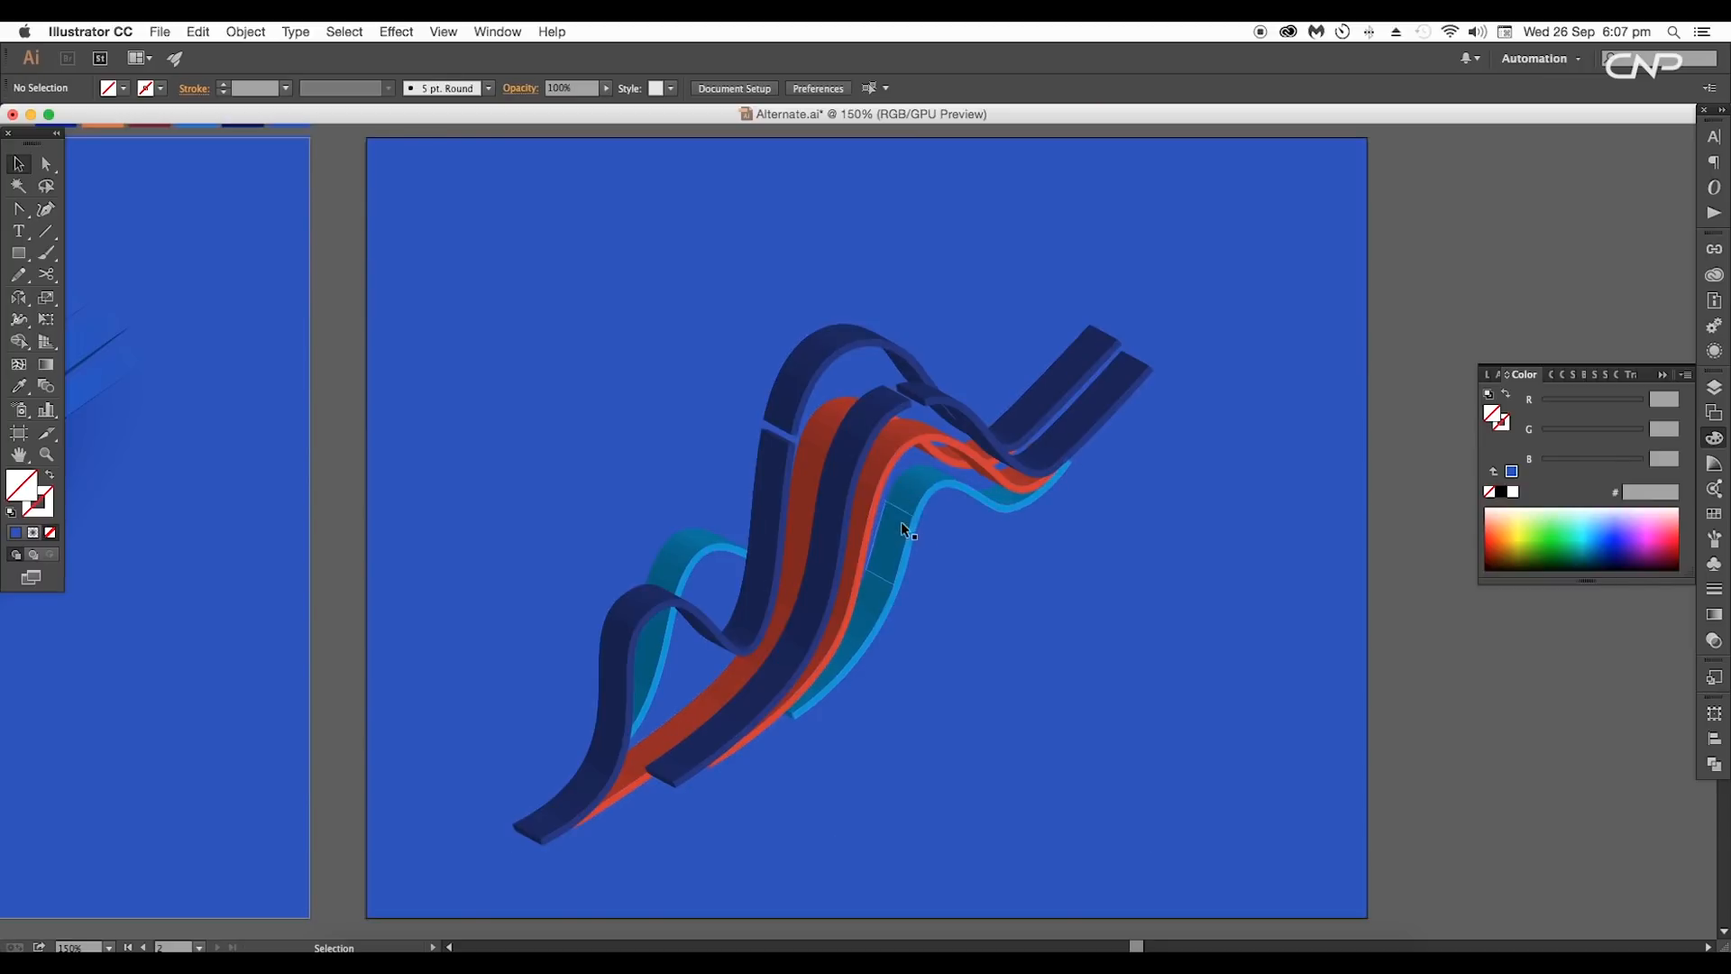
Step: Merge the pieces of the front teal ribbon's broad face into a single shape
click(901, 523)
scroll(899, 523, up, 1)
drag(898, 522, 995, 502)
scroll(971, 517, down, 1)
drag(274, 519, 680, 568)
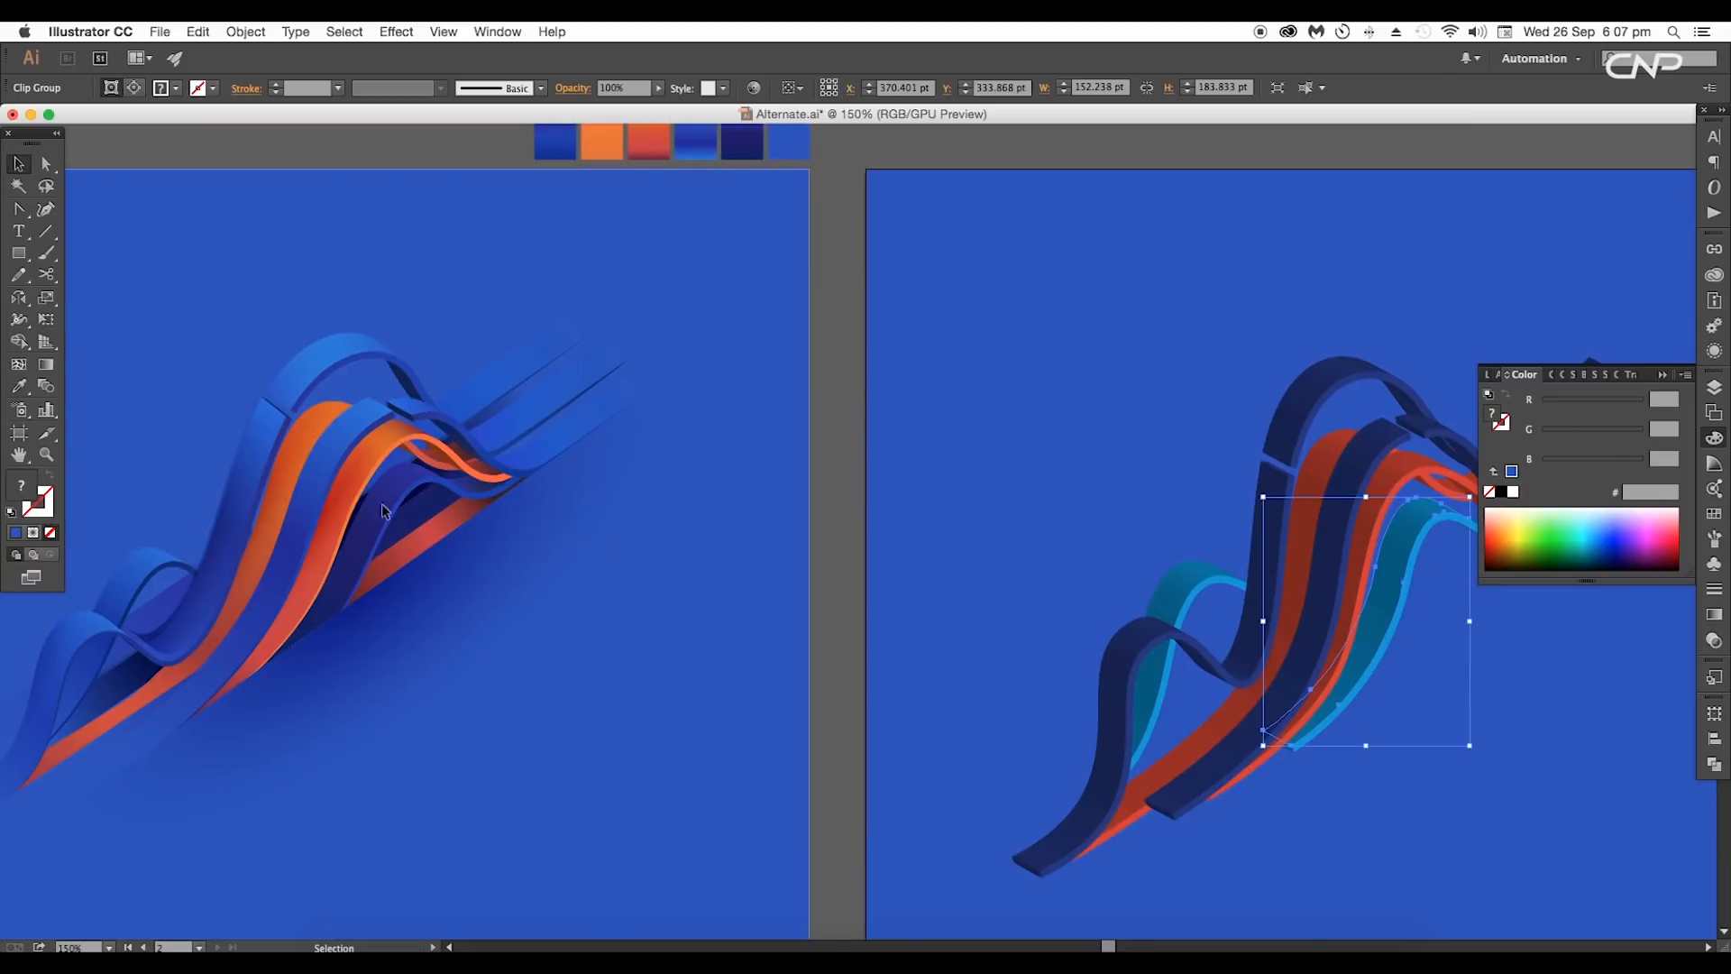
scroll(845, 607, right, 5)
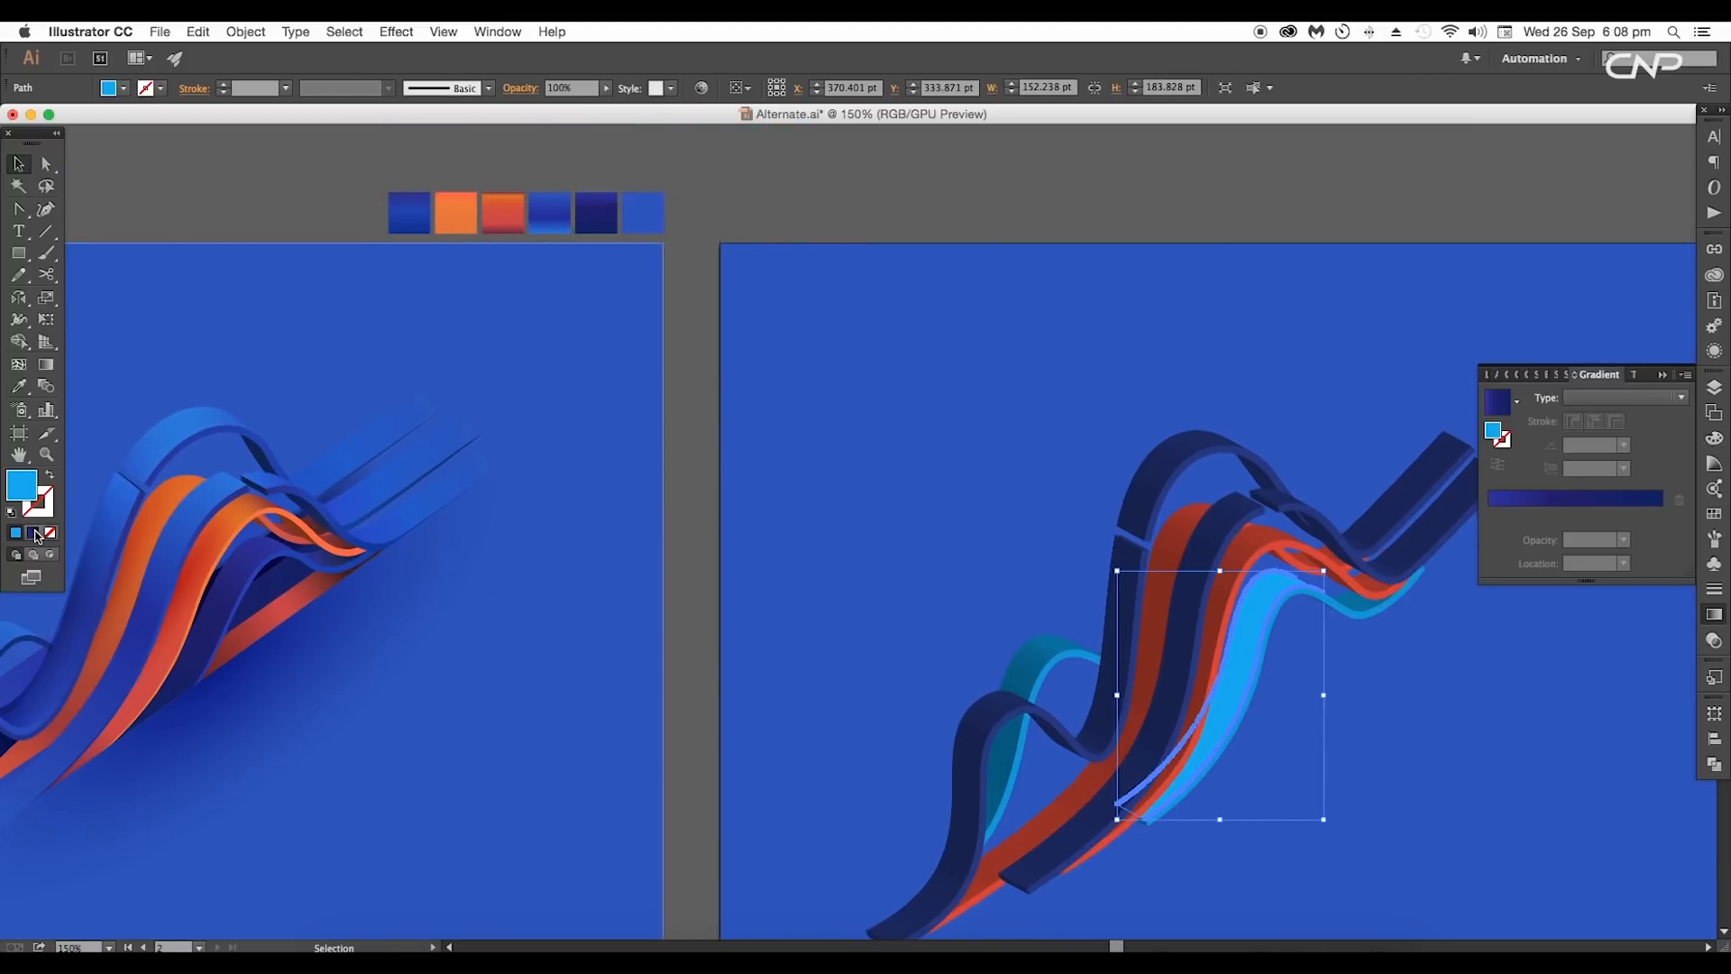
Step: Fill the front teal ribbon's merged face with the dark blue linear gradient, middle stop at 42.19%, running from its crest to its lower end
click(34, 533)
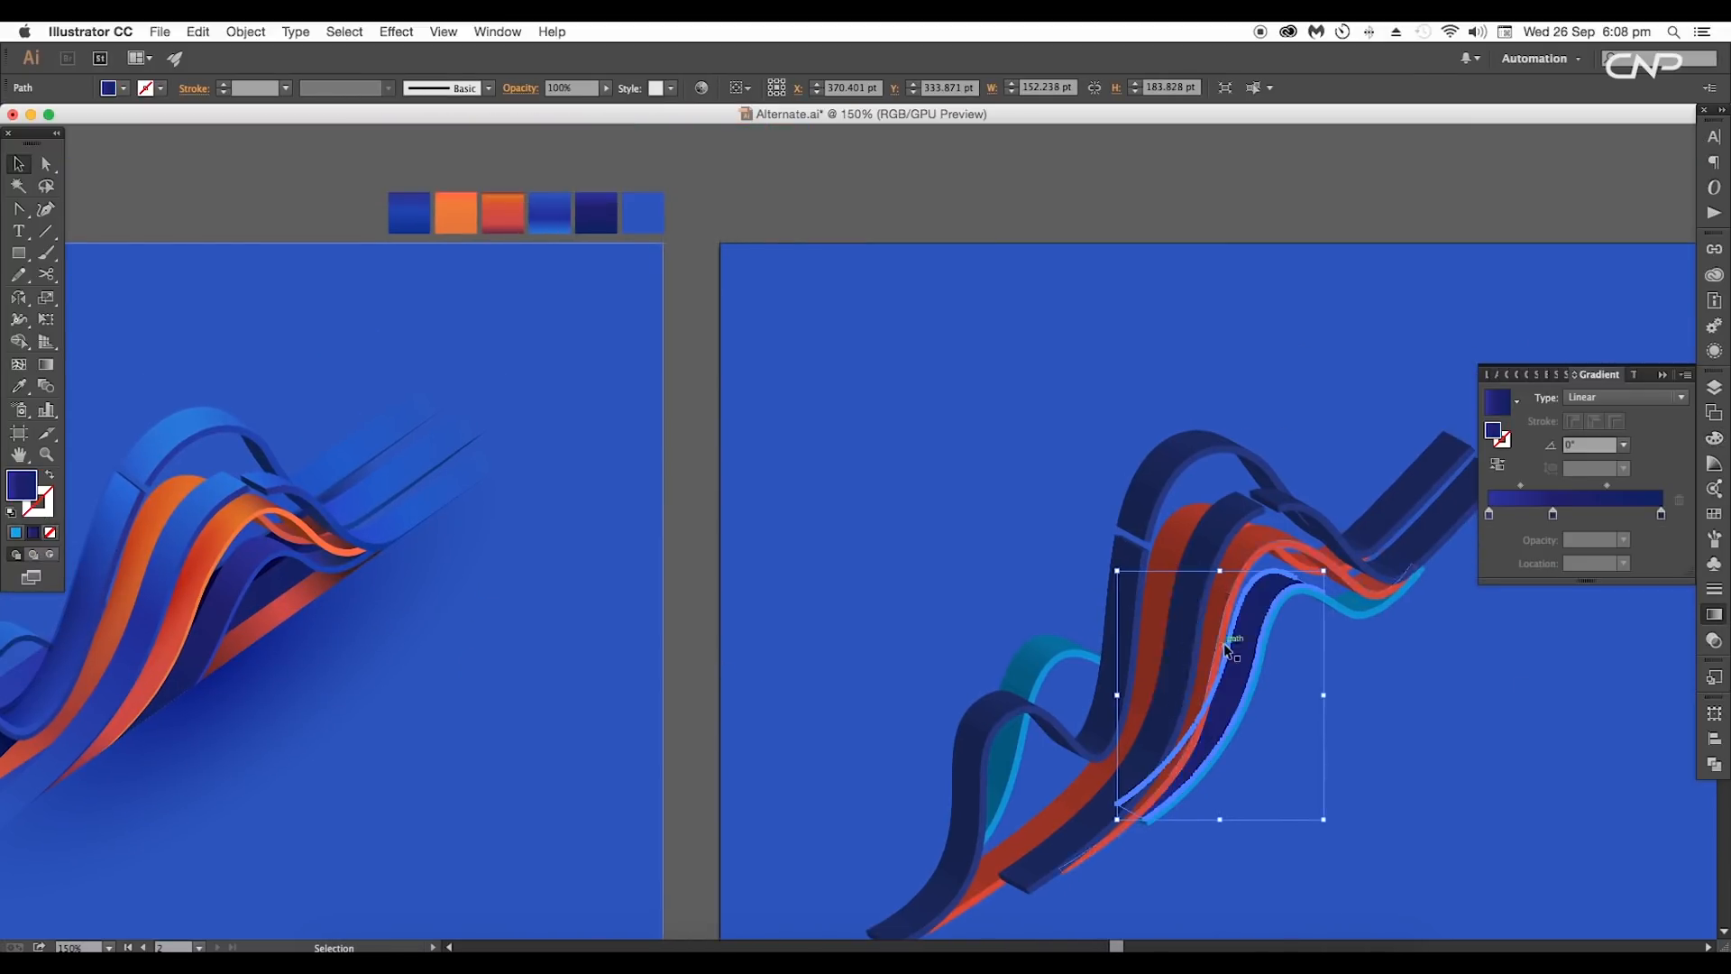
click(47, 366)
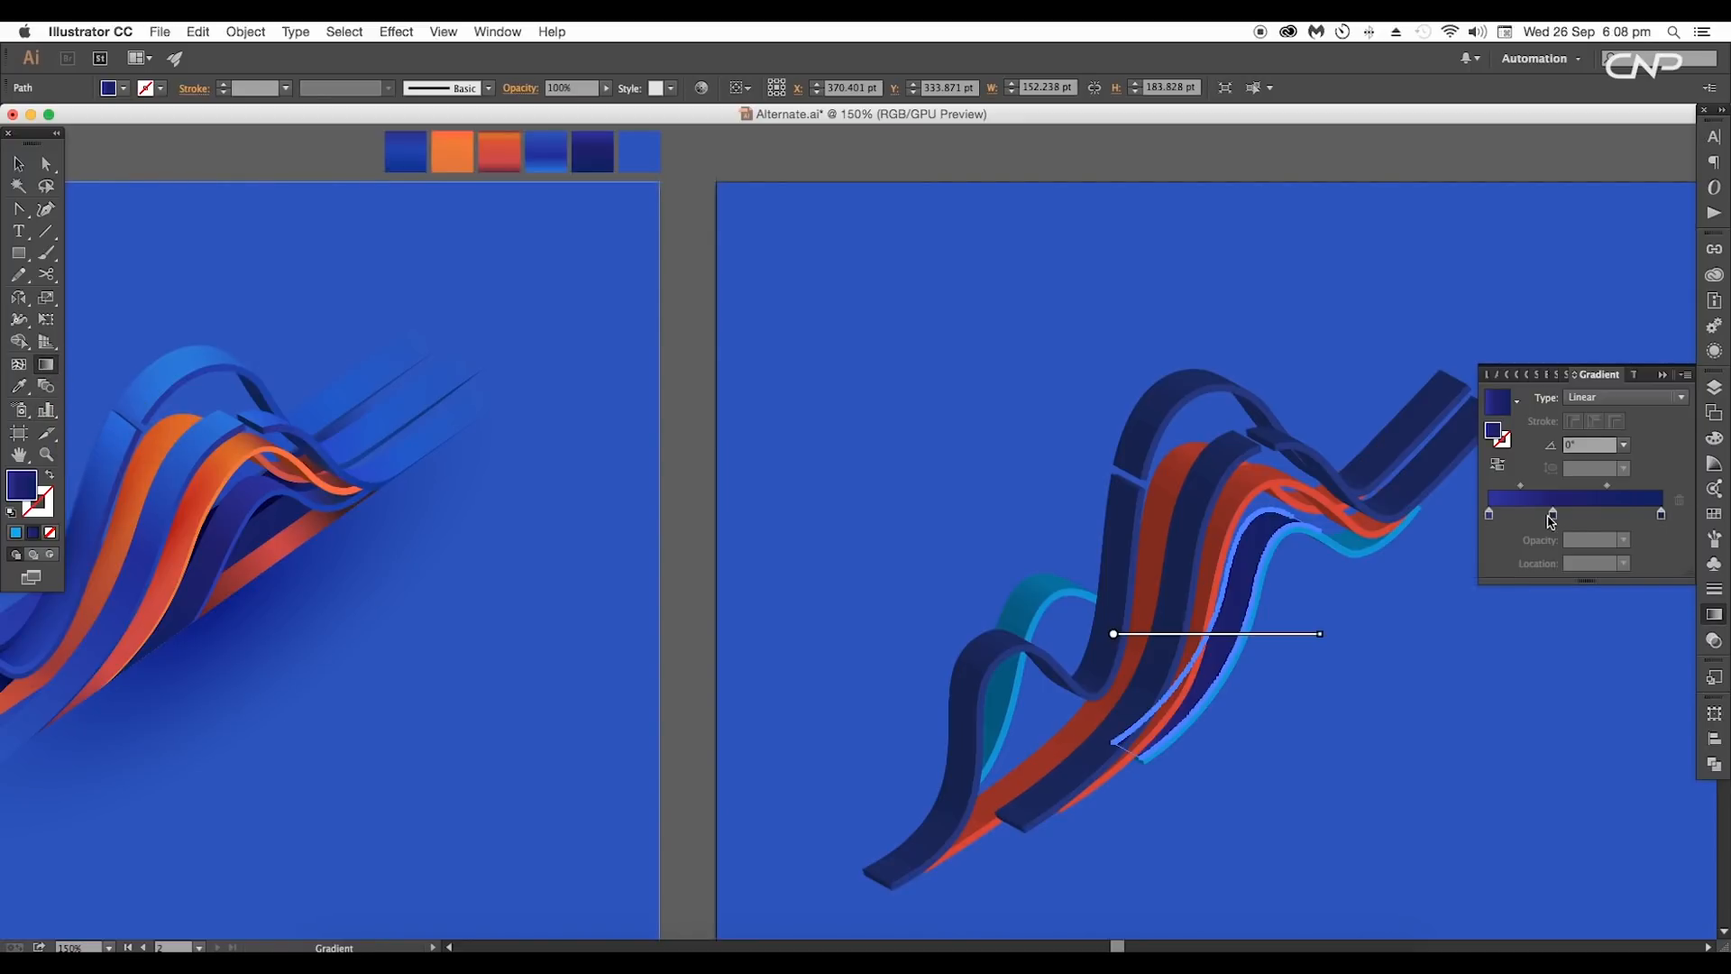
drag(1549, 517, 1591, 517)
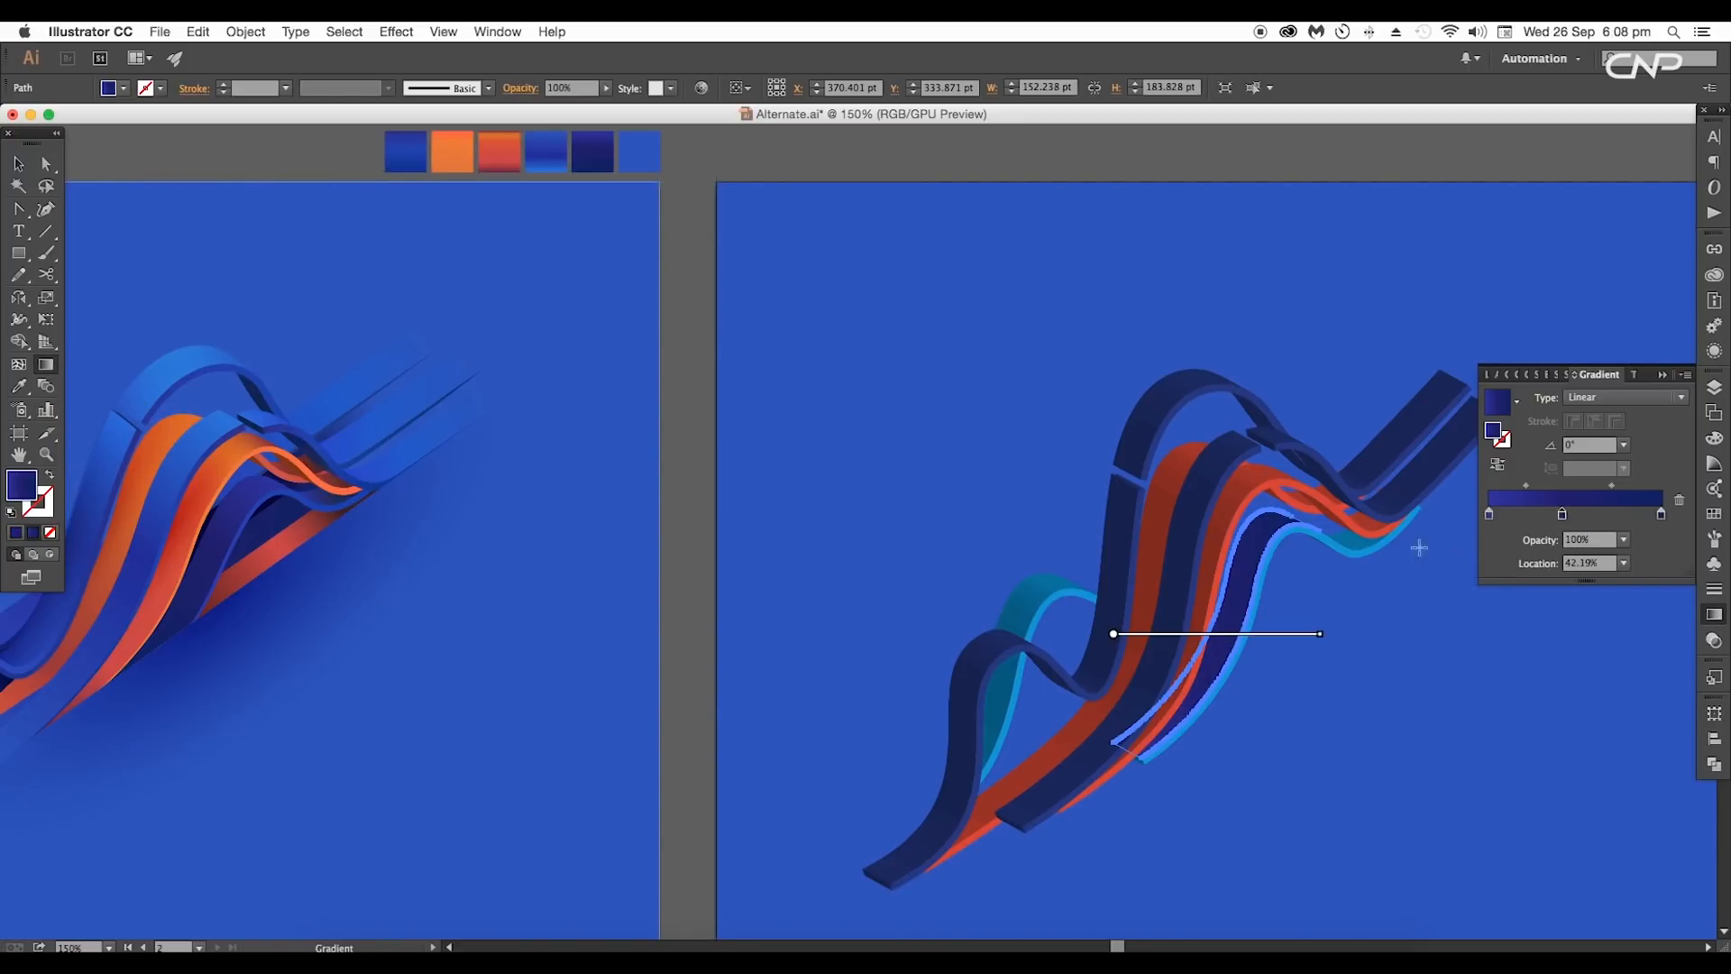
drag(1276, 523, 1139, 748)
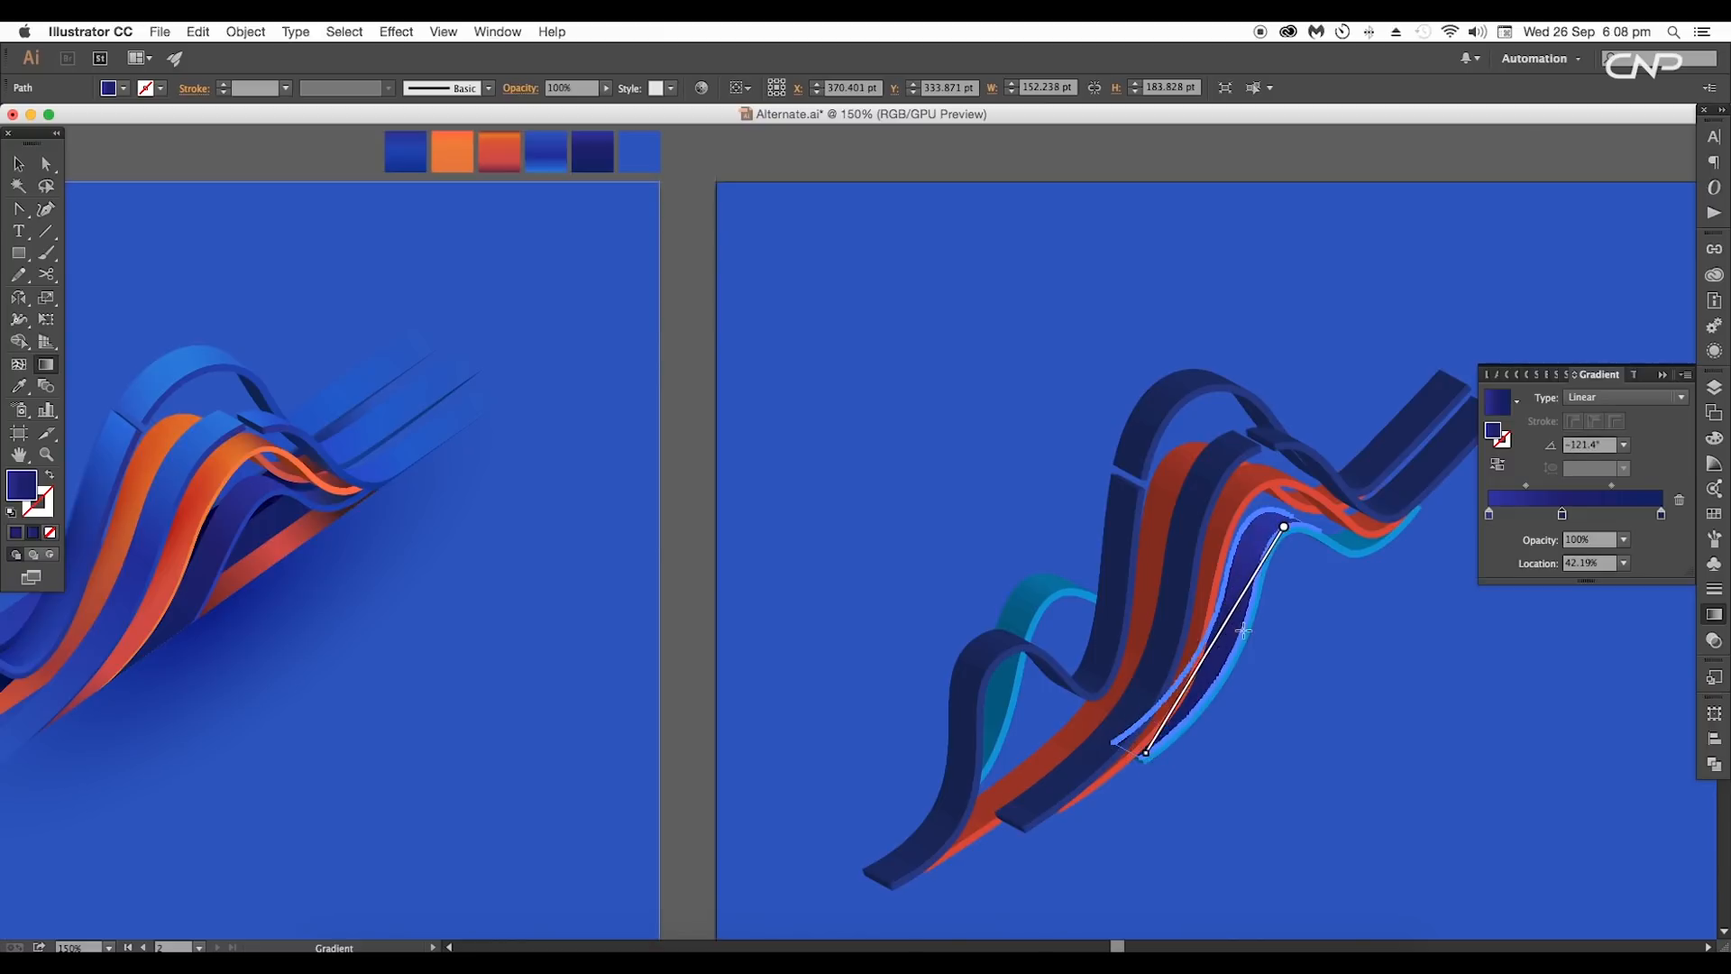
Step: Check the first stop's colour in the dark blue gradient and move its middle stop to 36.27%
super+click(1231, 623)
drag(1272, 598, 1183, 621)
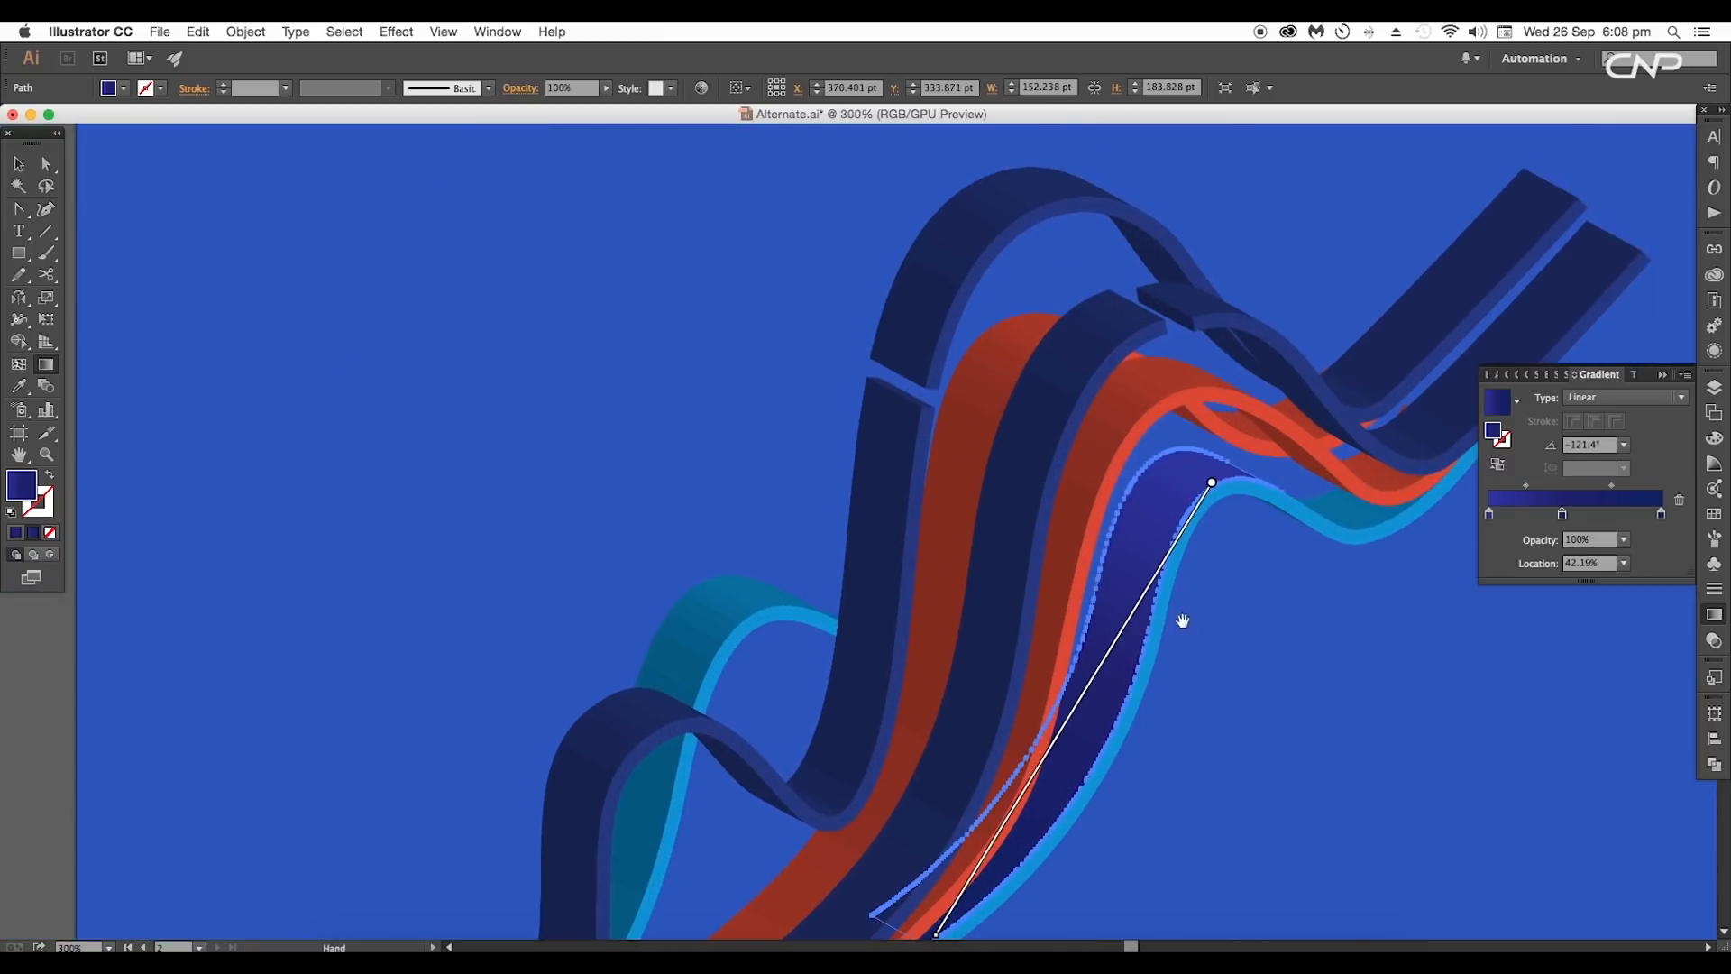
double_click(1492, 516)
click(1492, 517)
drag(1492, 517, 1489, 519)
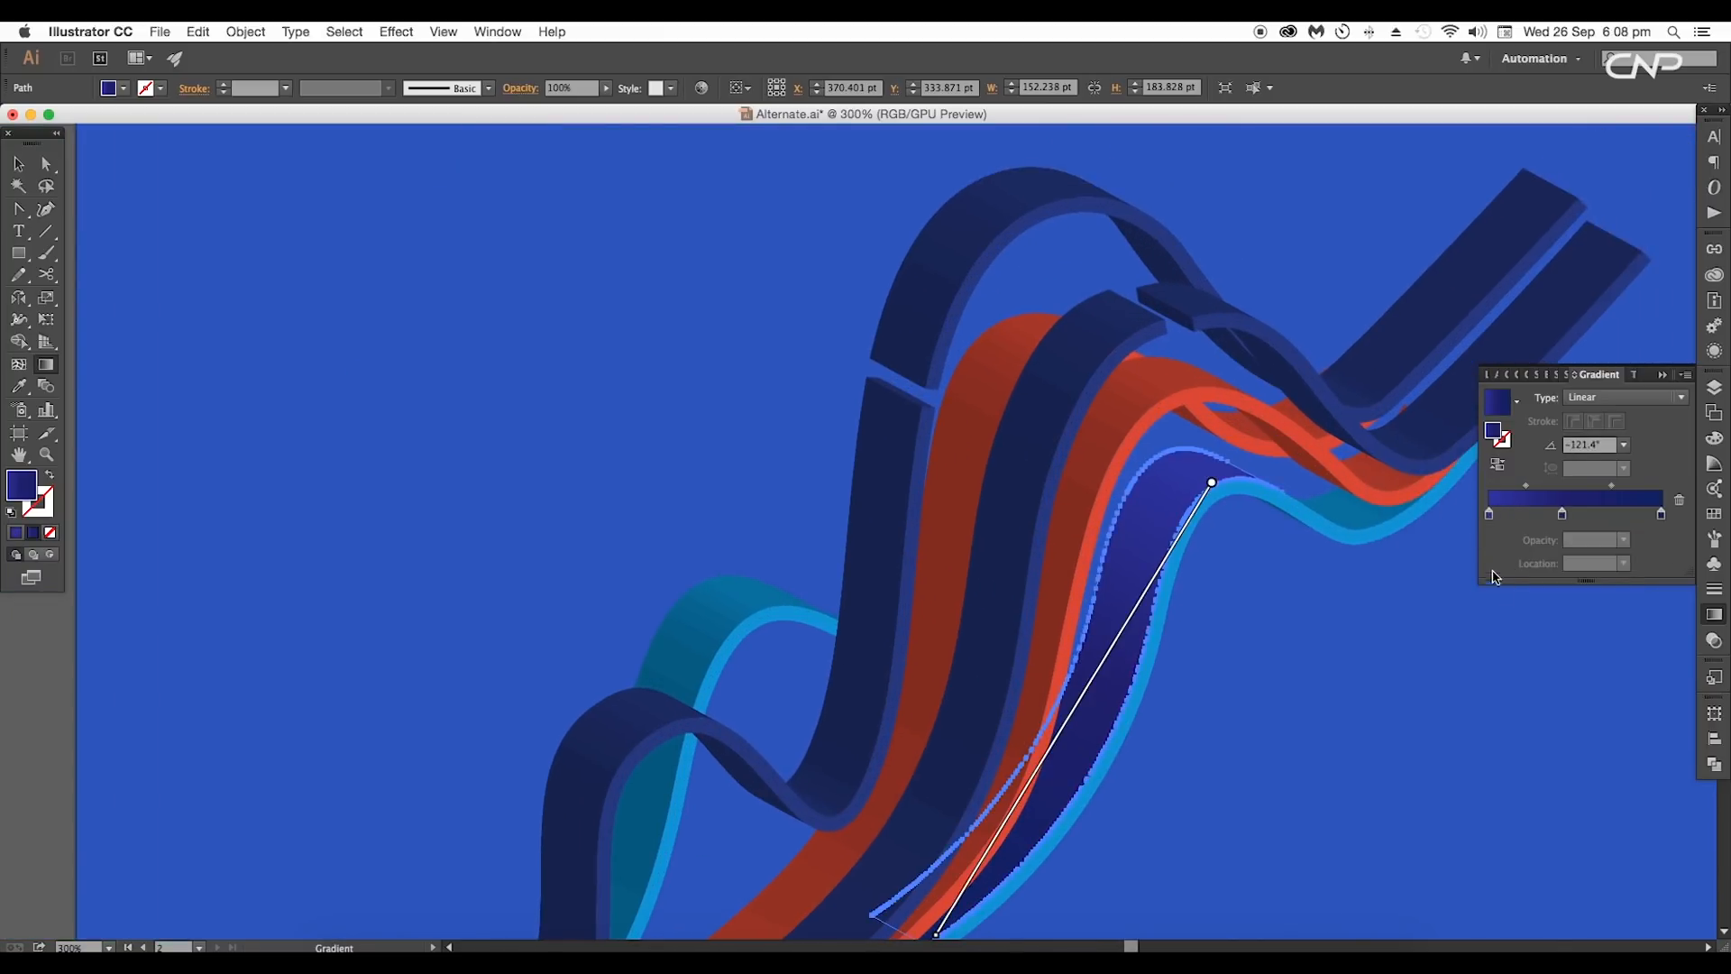
double_click(1489, 517)
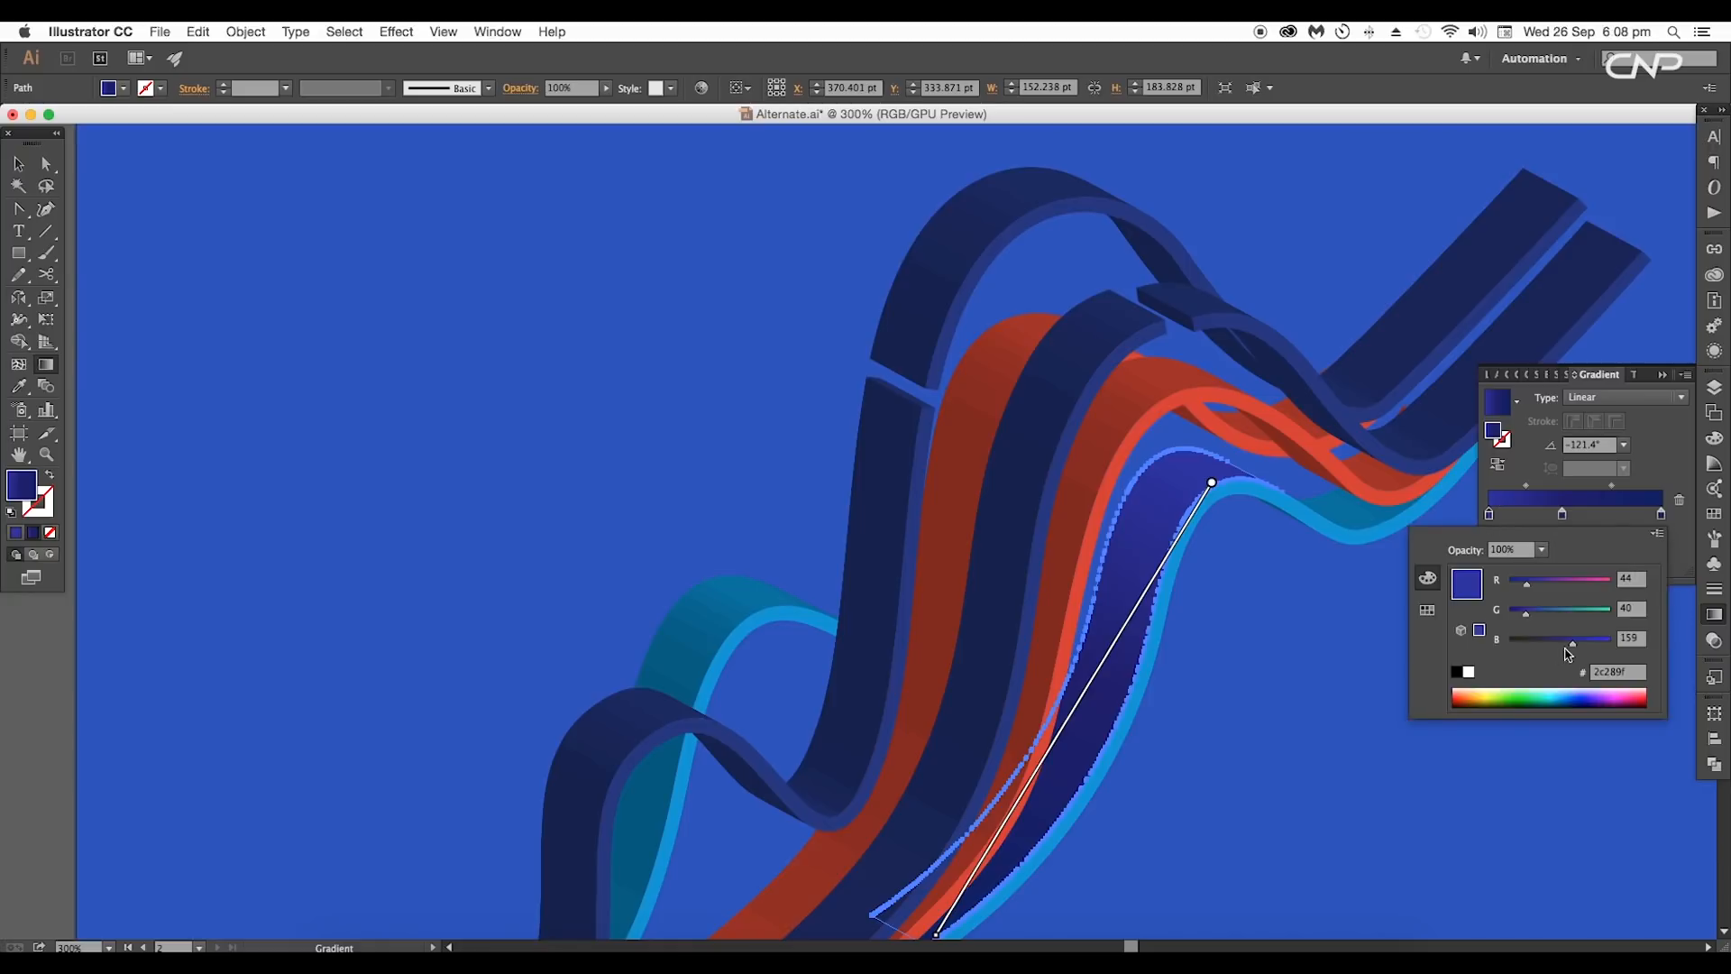
click(1662, 522)
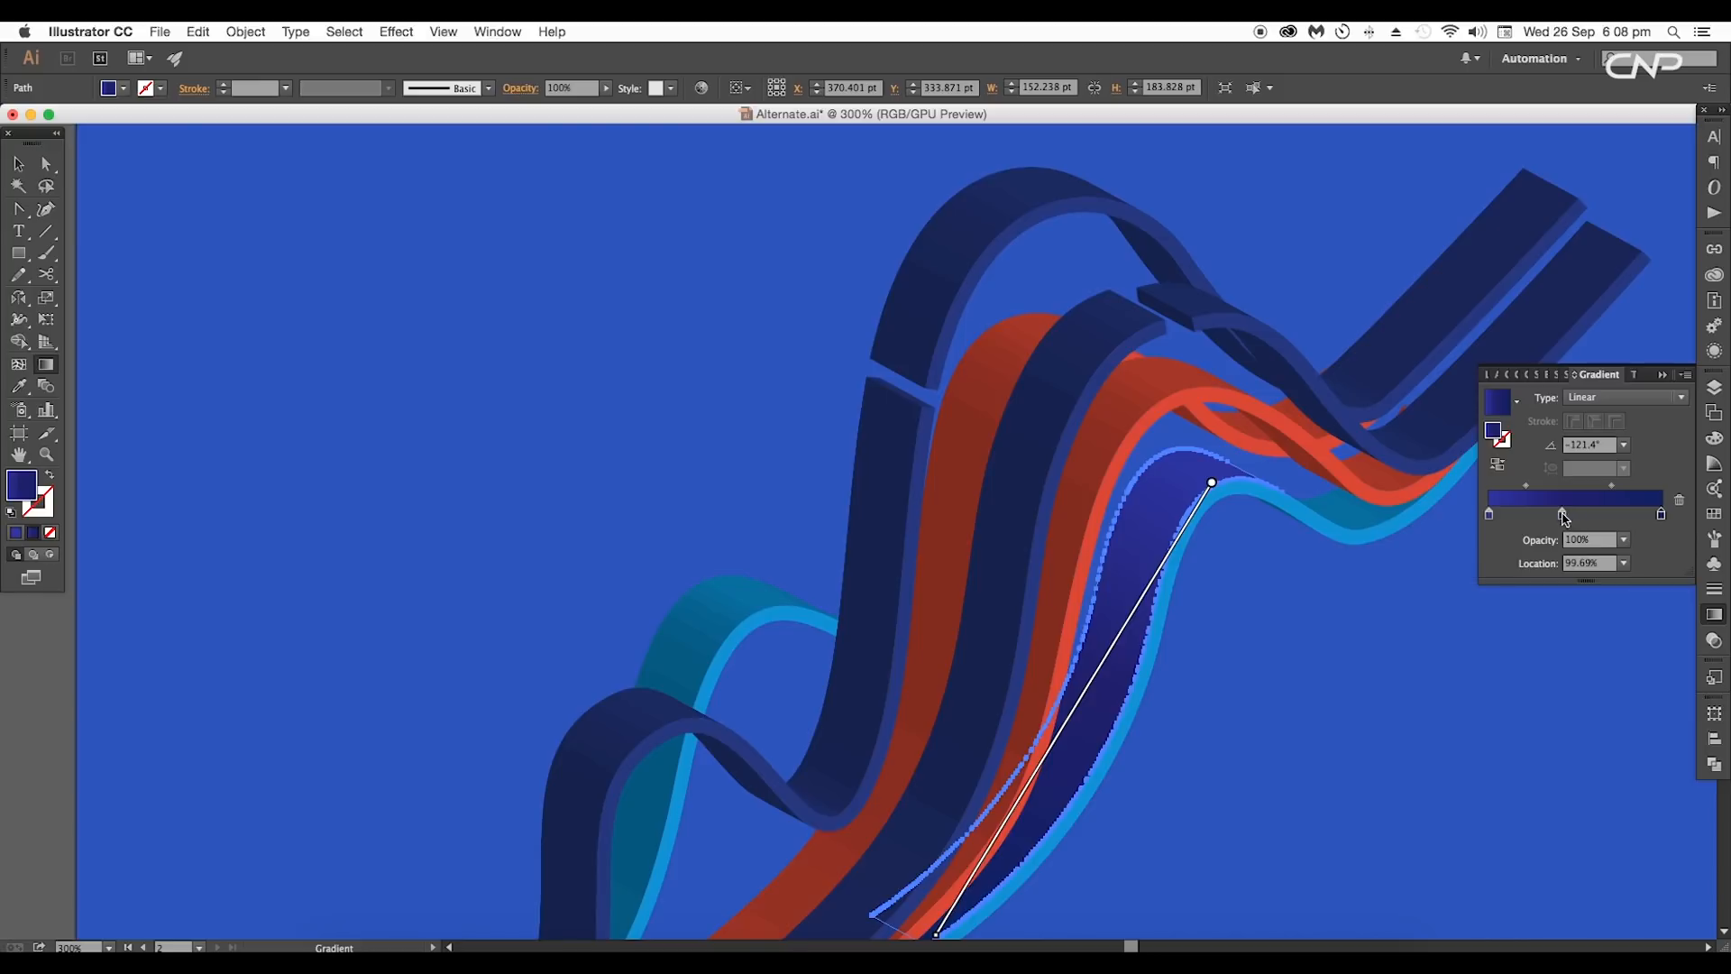
key(super+1)
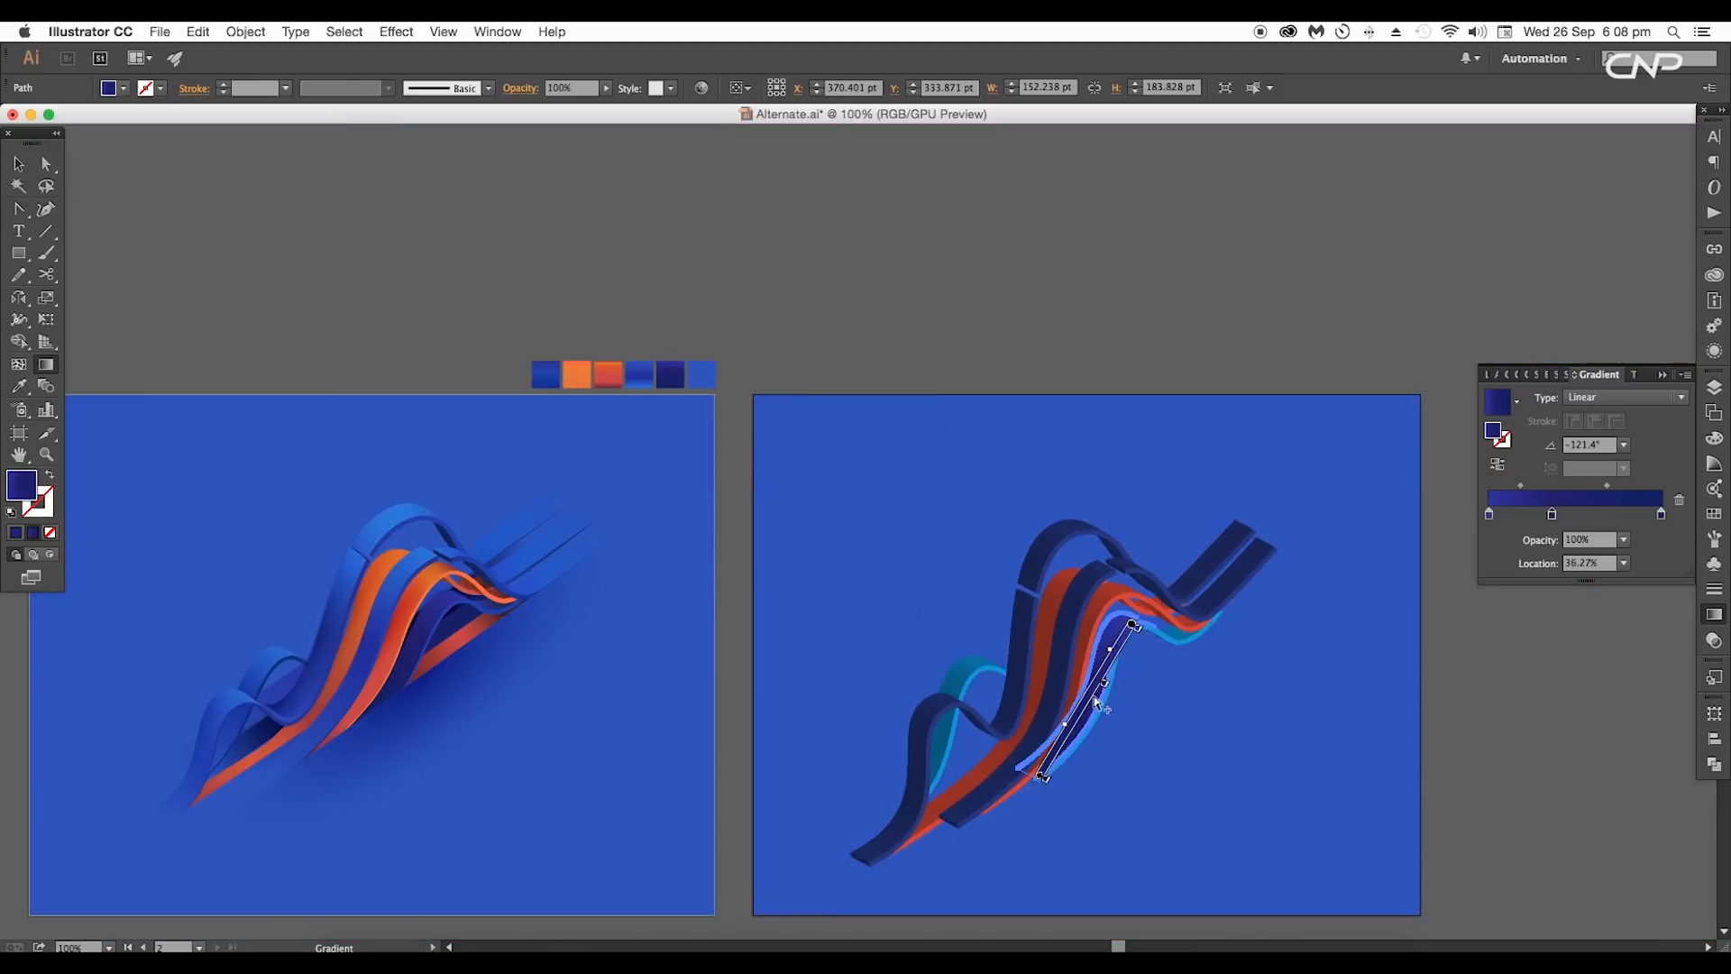
Step: Unite the pieces of the front dark blue ribbon's broad face into a single shape
super+click(1113, 631)
super+click(1113, 631)
drag(1116, 630, 1192, 569)
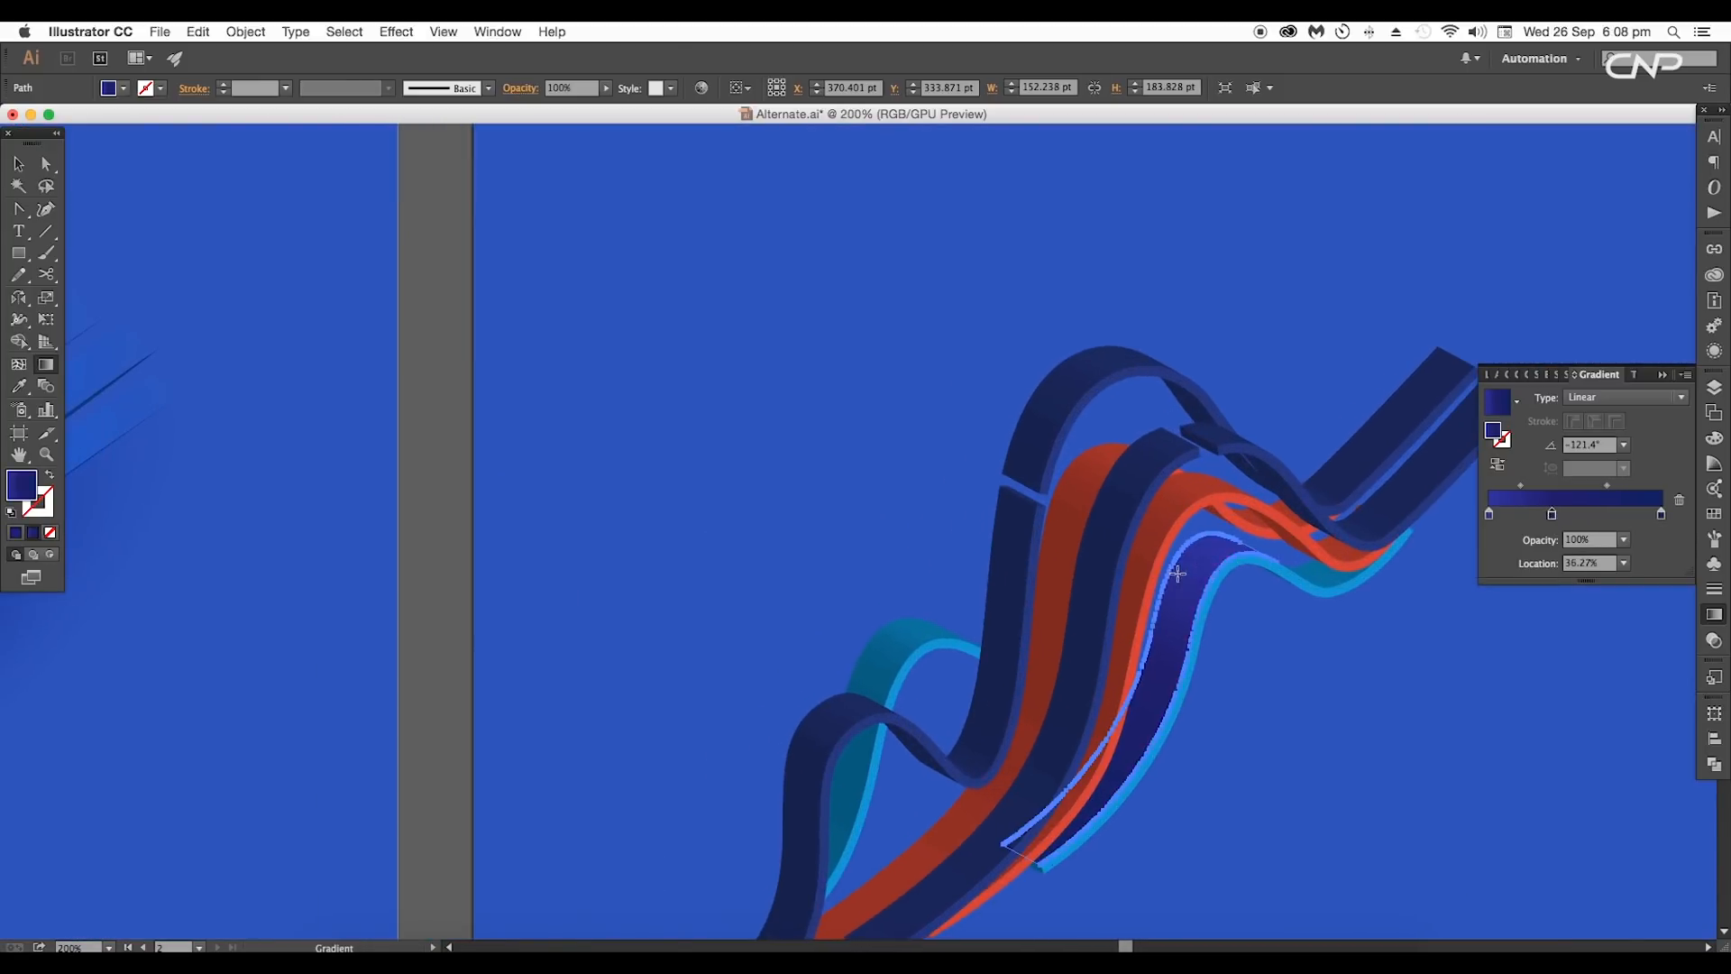
key(v)
scroll(1176, 592, left, 2)
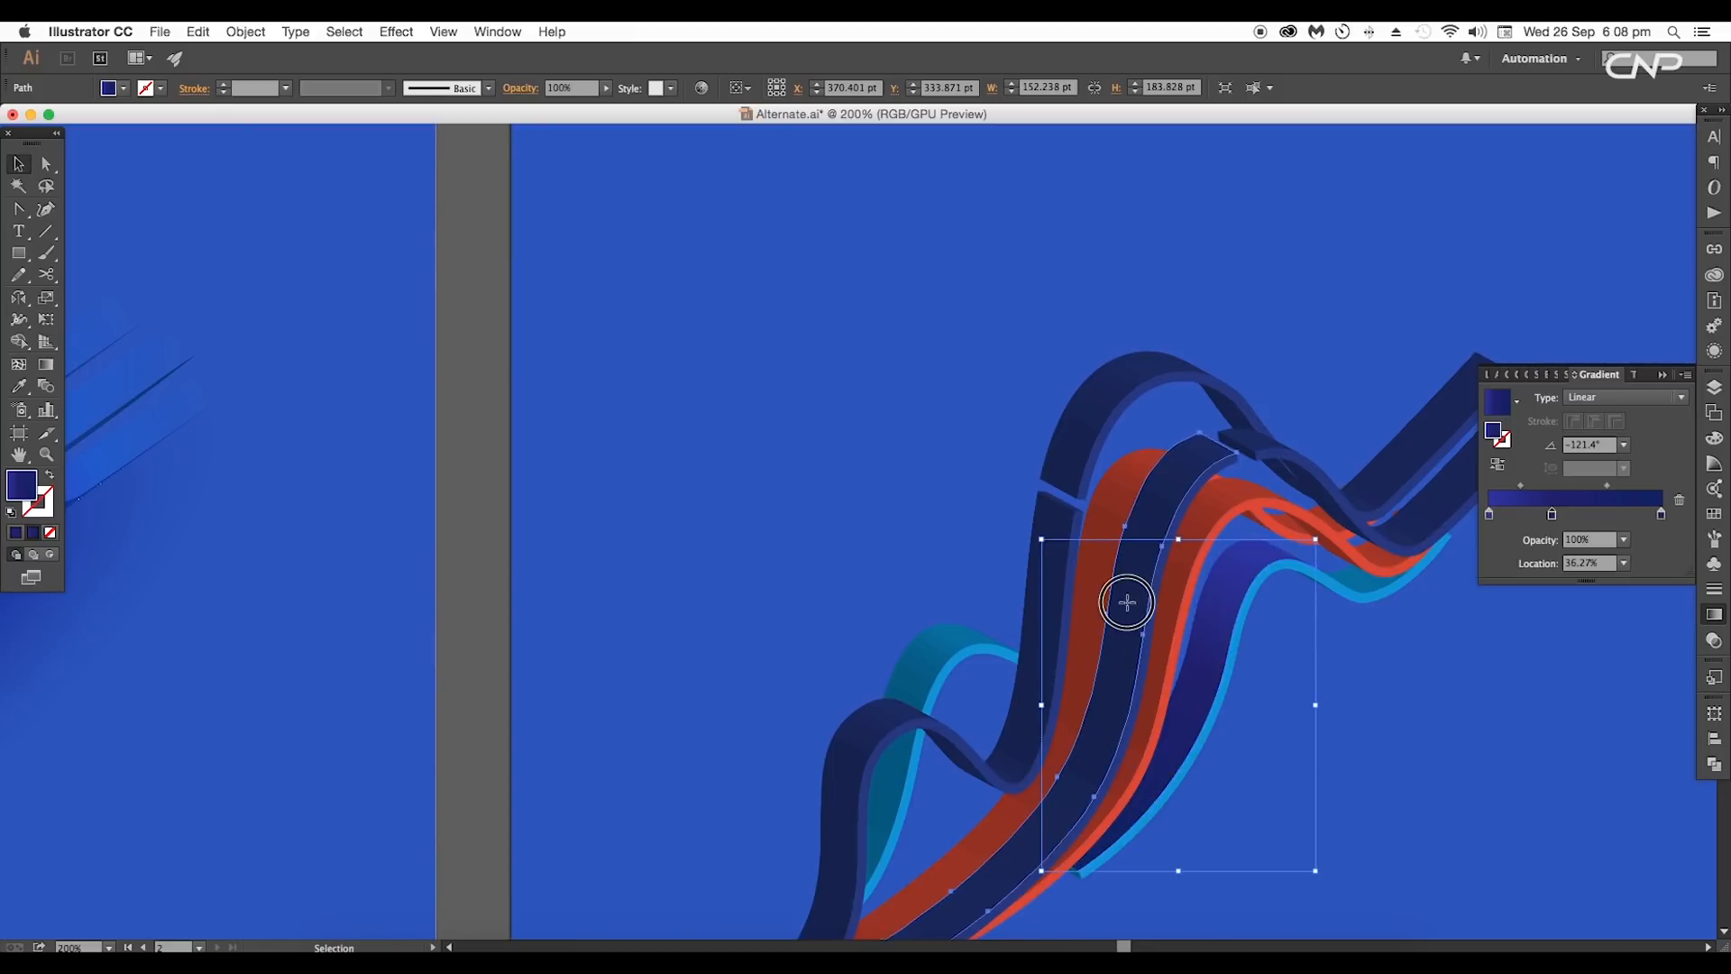
click(1127, 604)
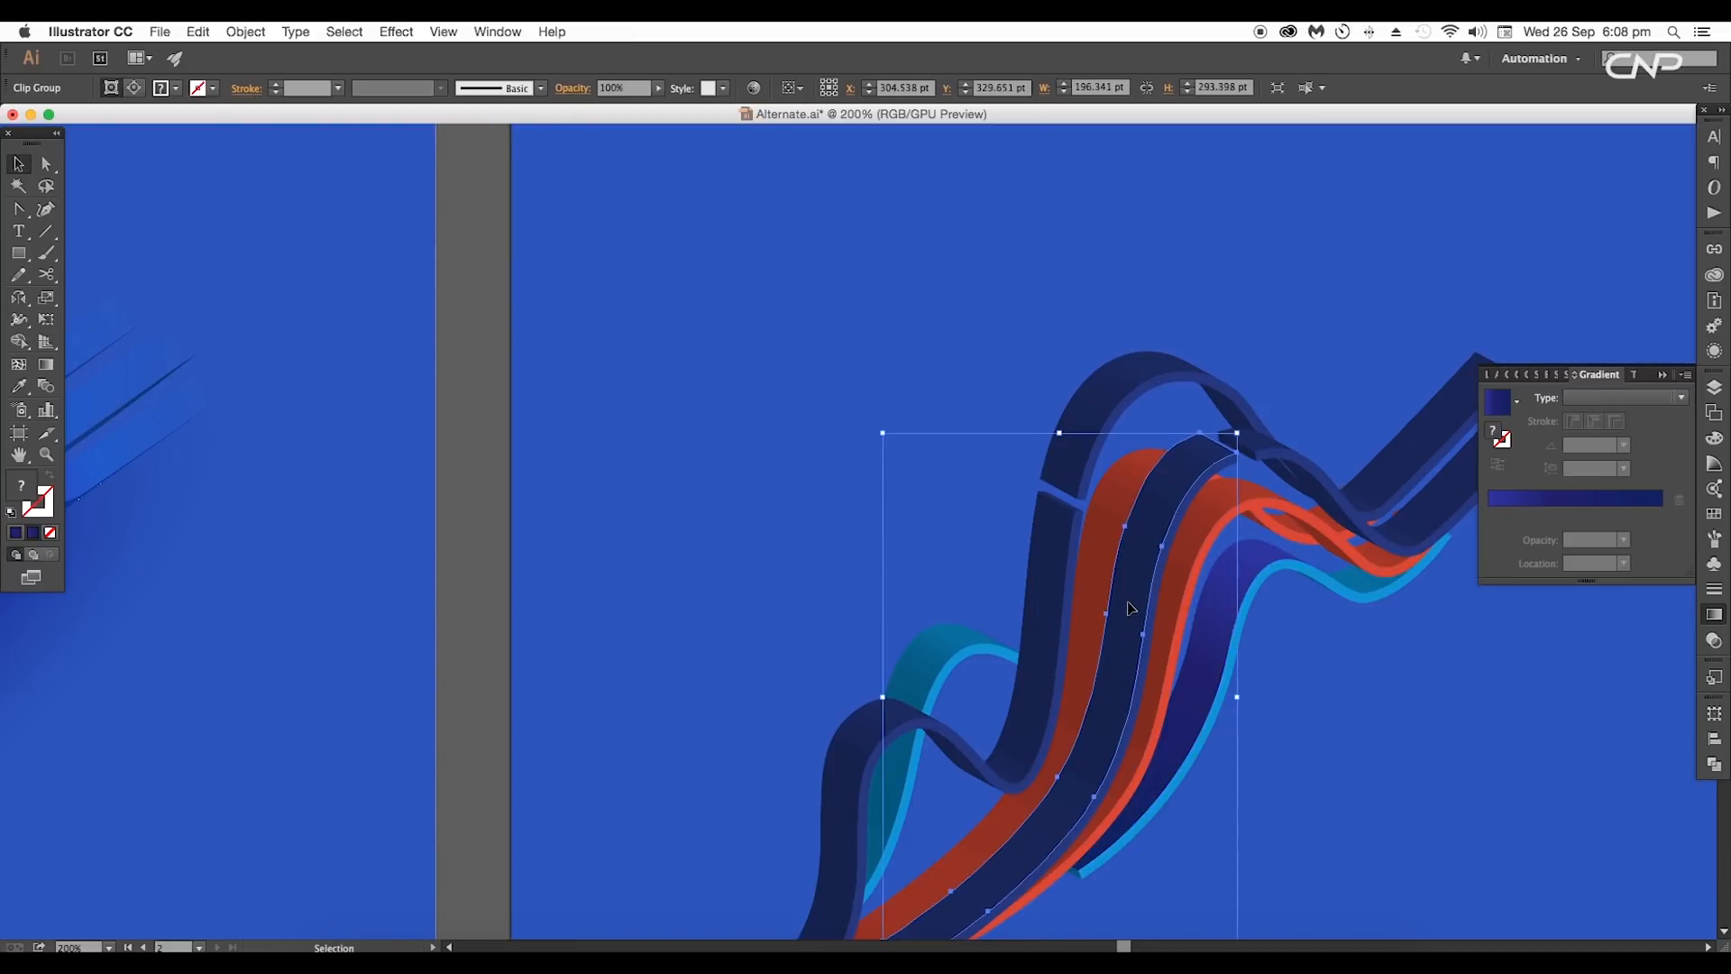
click(1714, 765)
click(1497, 743)
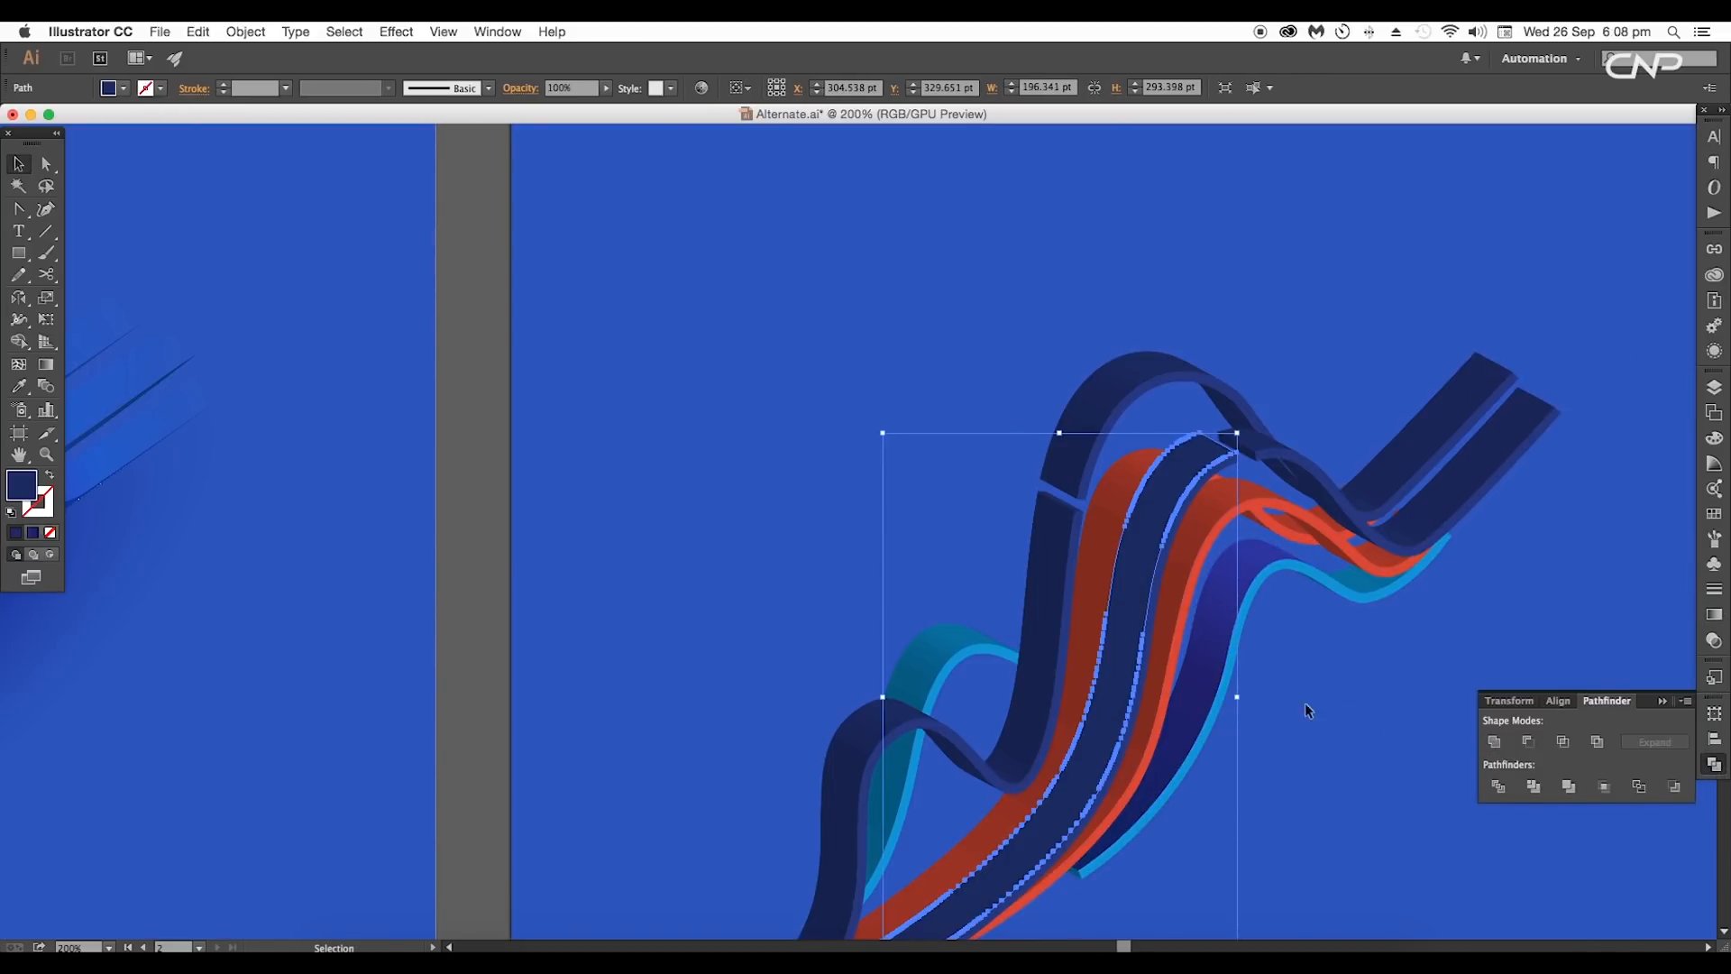
Step: Apply the bright blue gradient swatch to the front ribbon's face and run it from the lower end up to the crest
drag(1133, 676, 1159, 645)
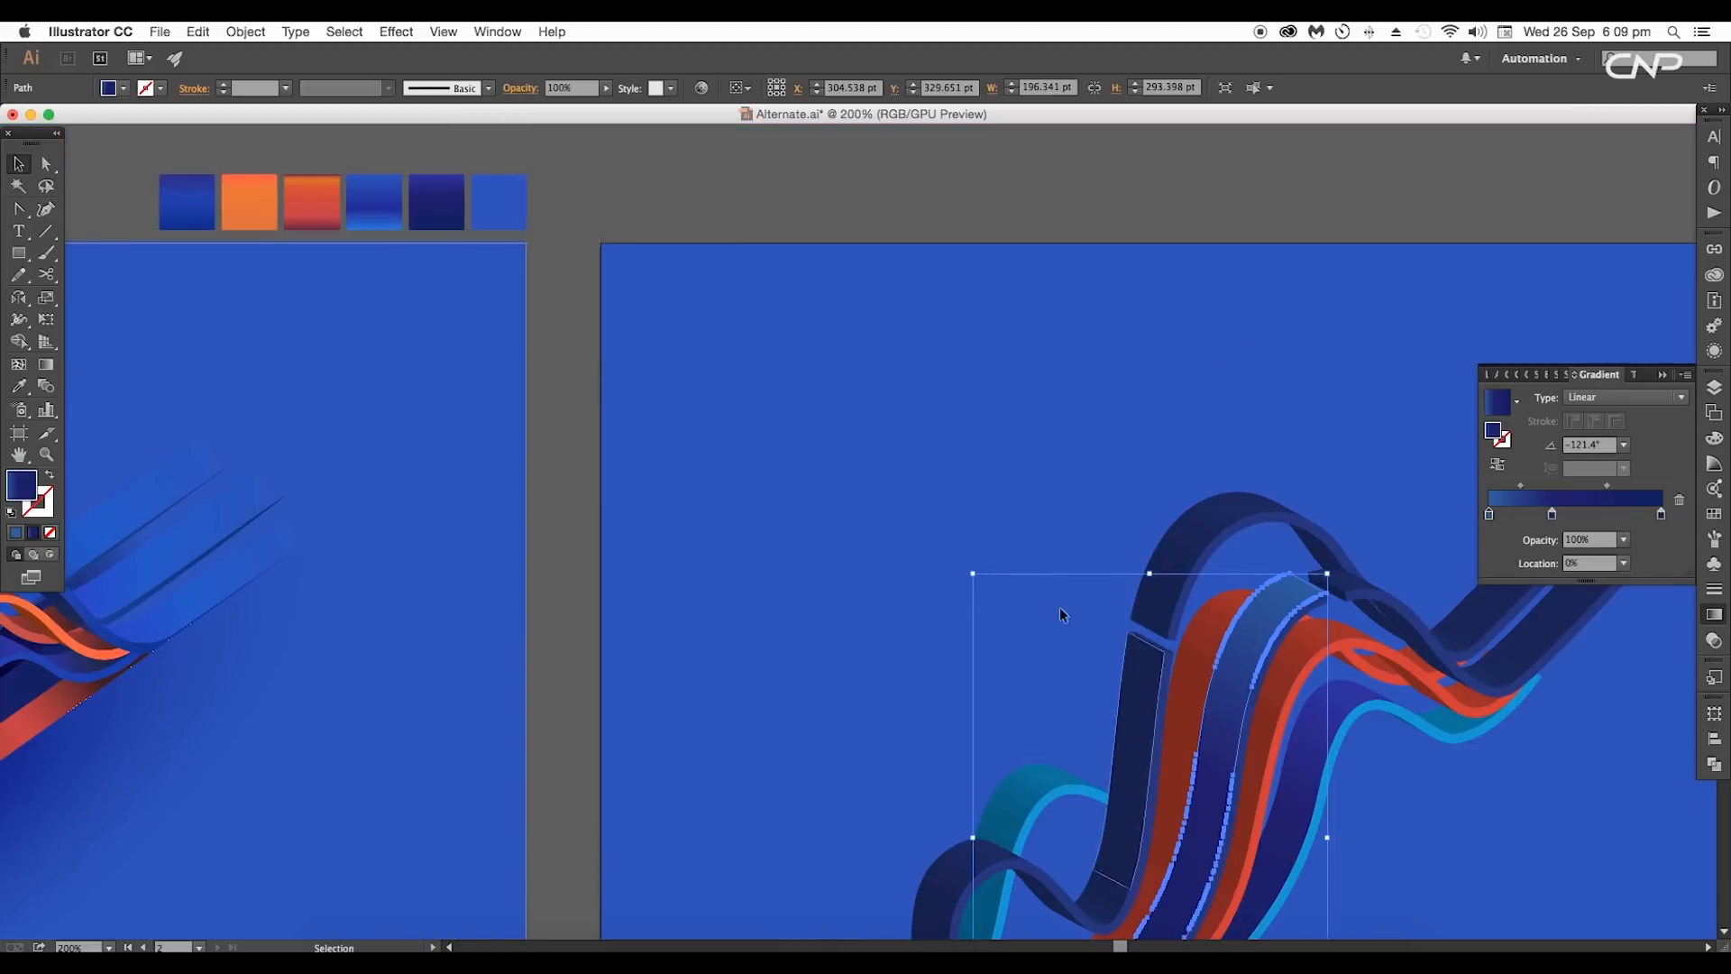
key(i)
click(393, 202)
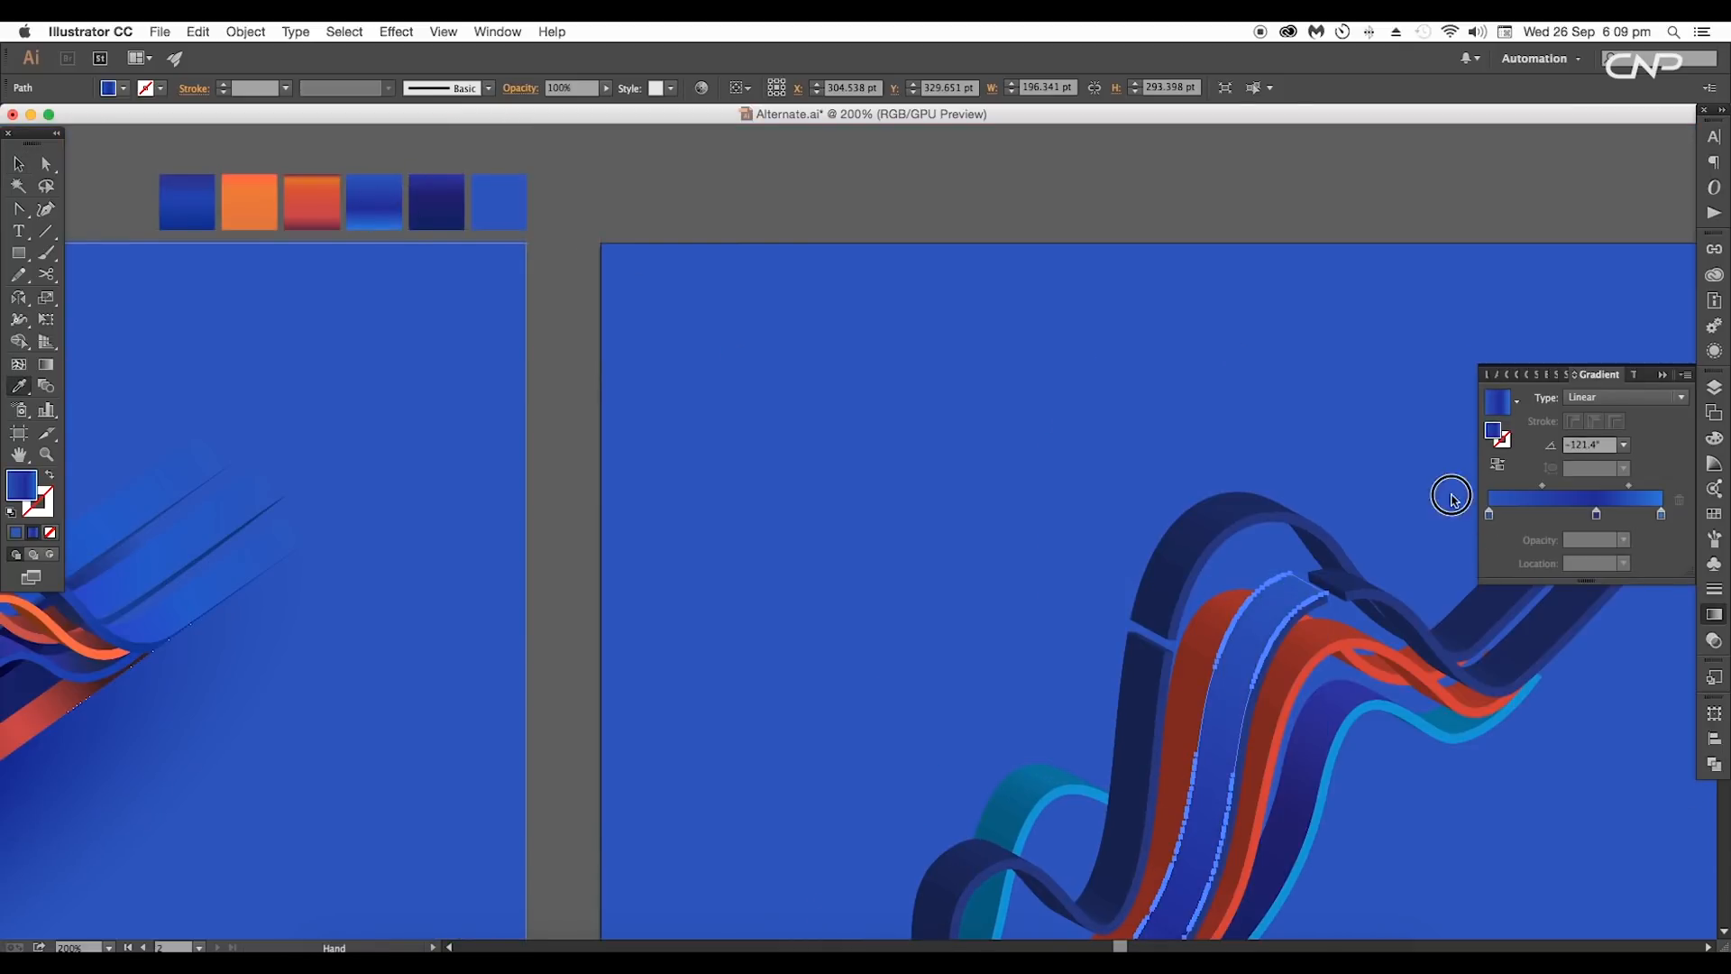
key(super+minus)
key(g)
drag(876, 842, 1118, 468)
key(super+plus)
Step: Go through the stop colours of the front ribbon's gradient, setting the middle stop to hex 2021a1
double_click(1116, 465)
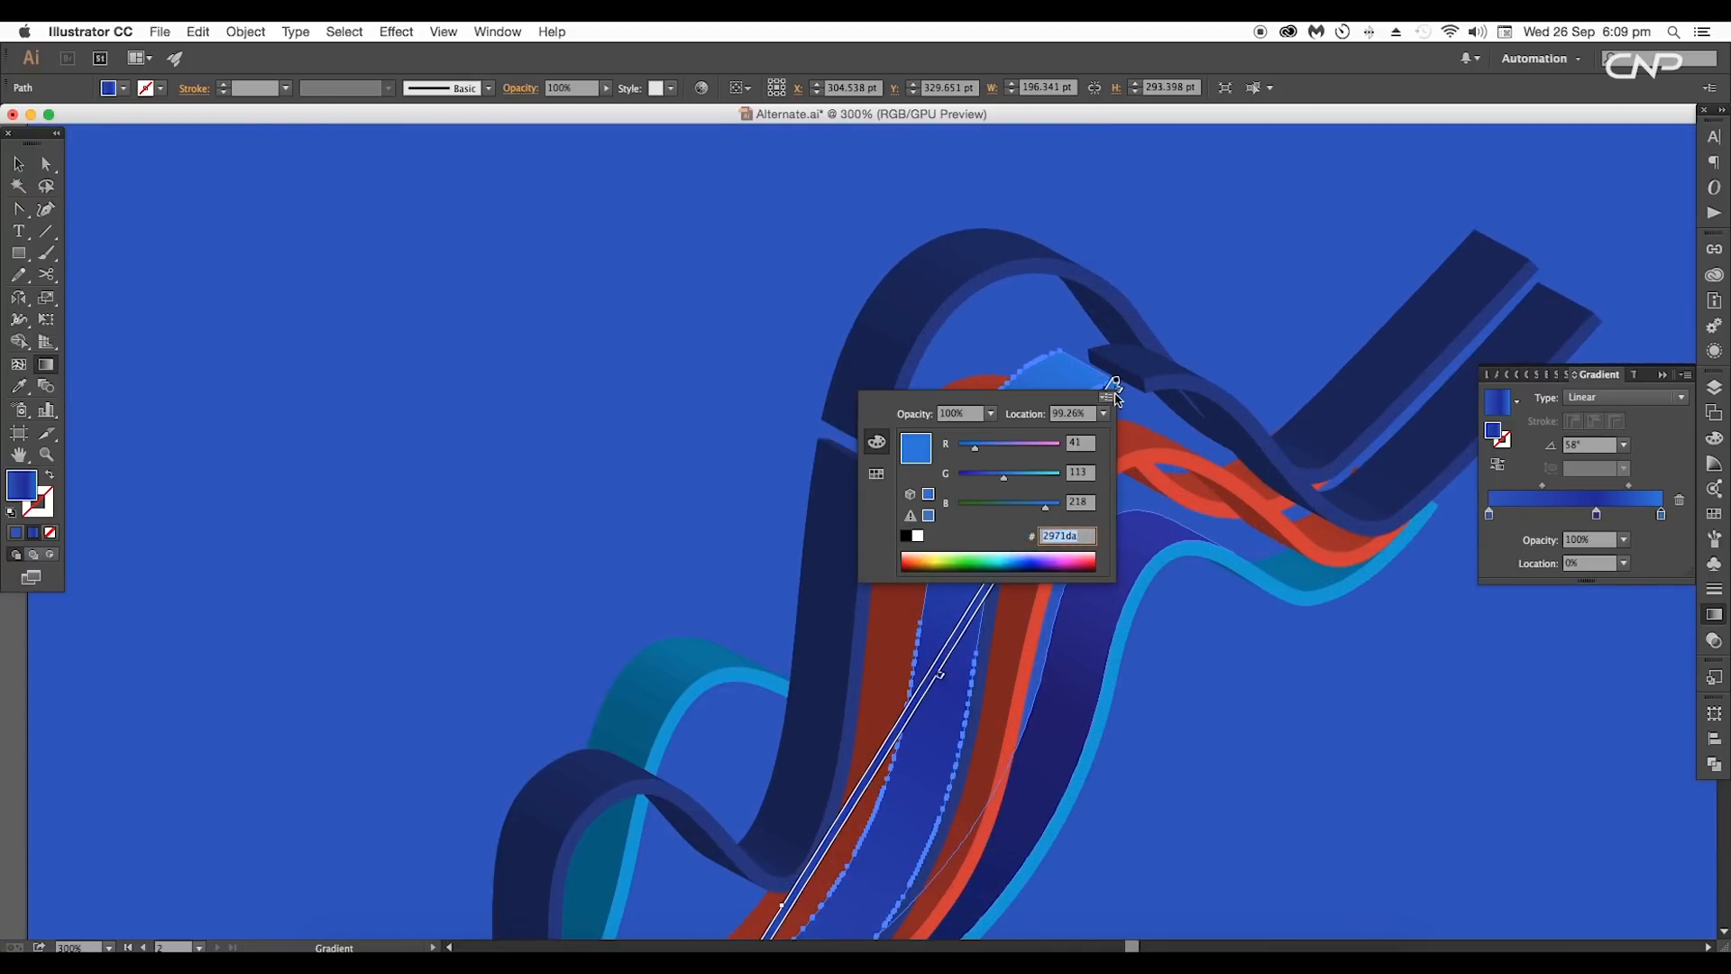
scroll(1115, 397, down, 5)
scroll(1115, 397, left, 3)
double_click(1070, 434)
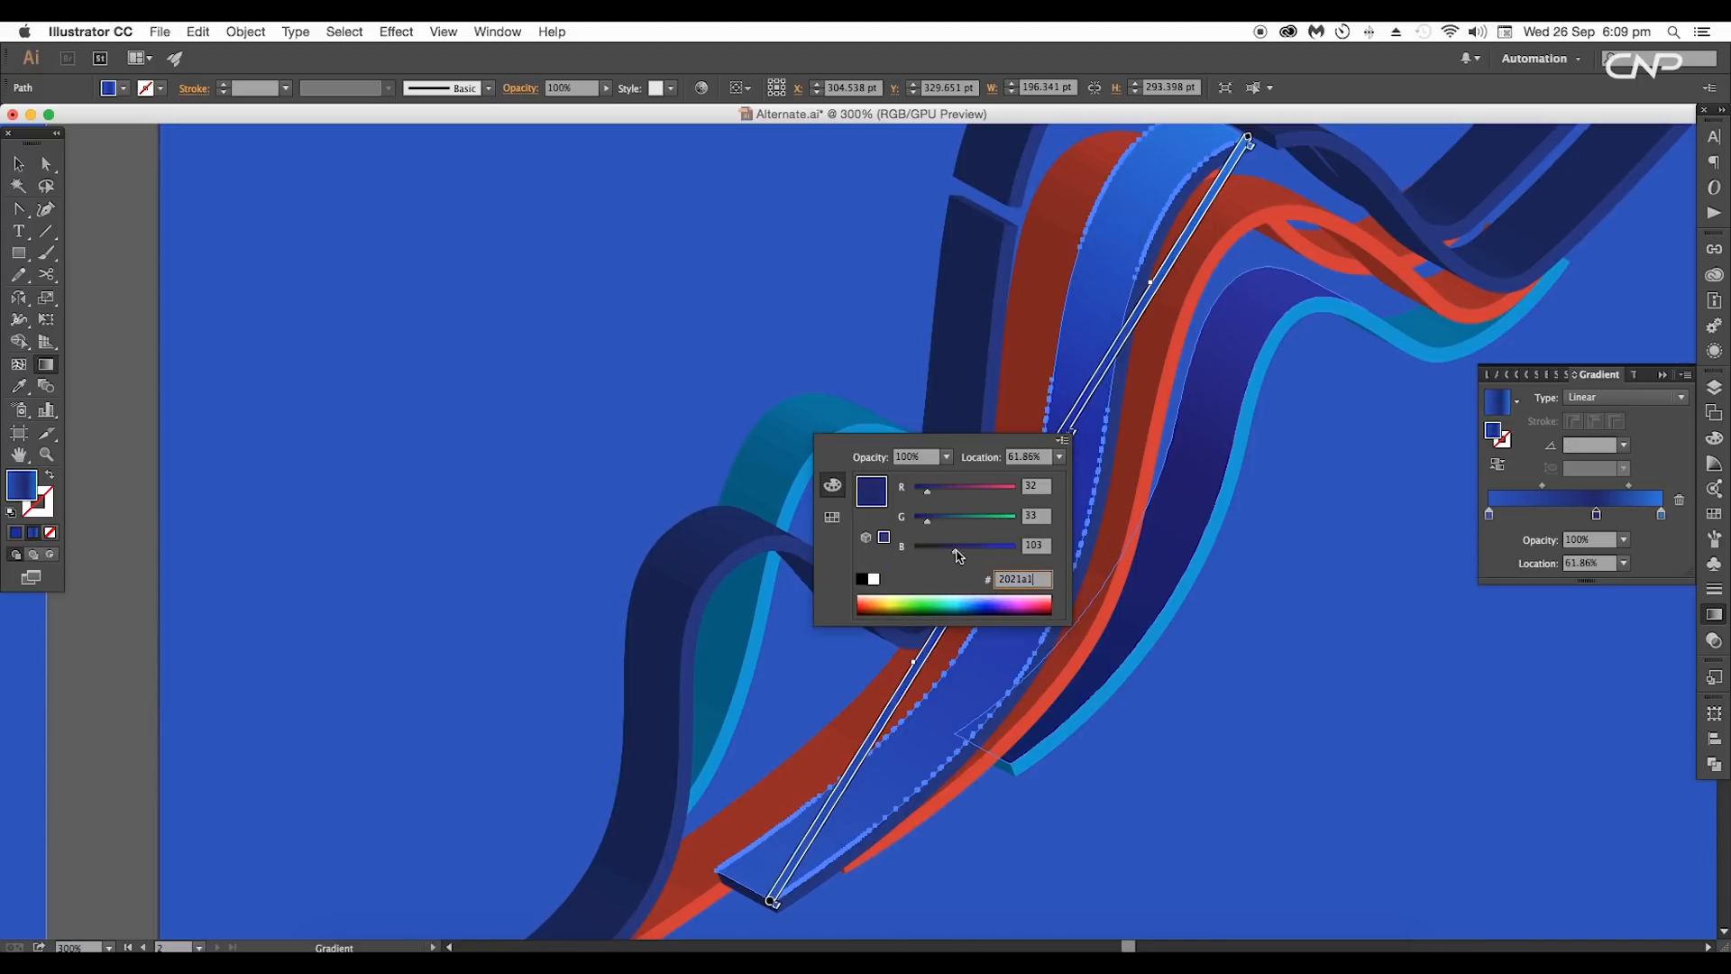
scroll(837, 691, down, 5)
scroll(837, 690, left, 2)
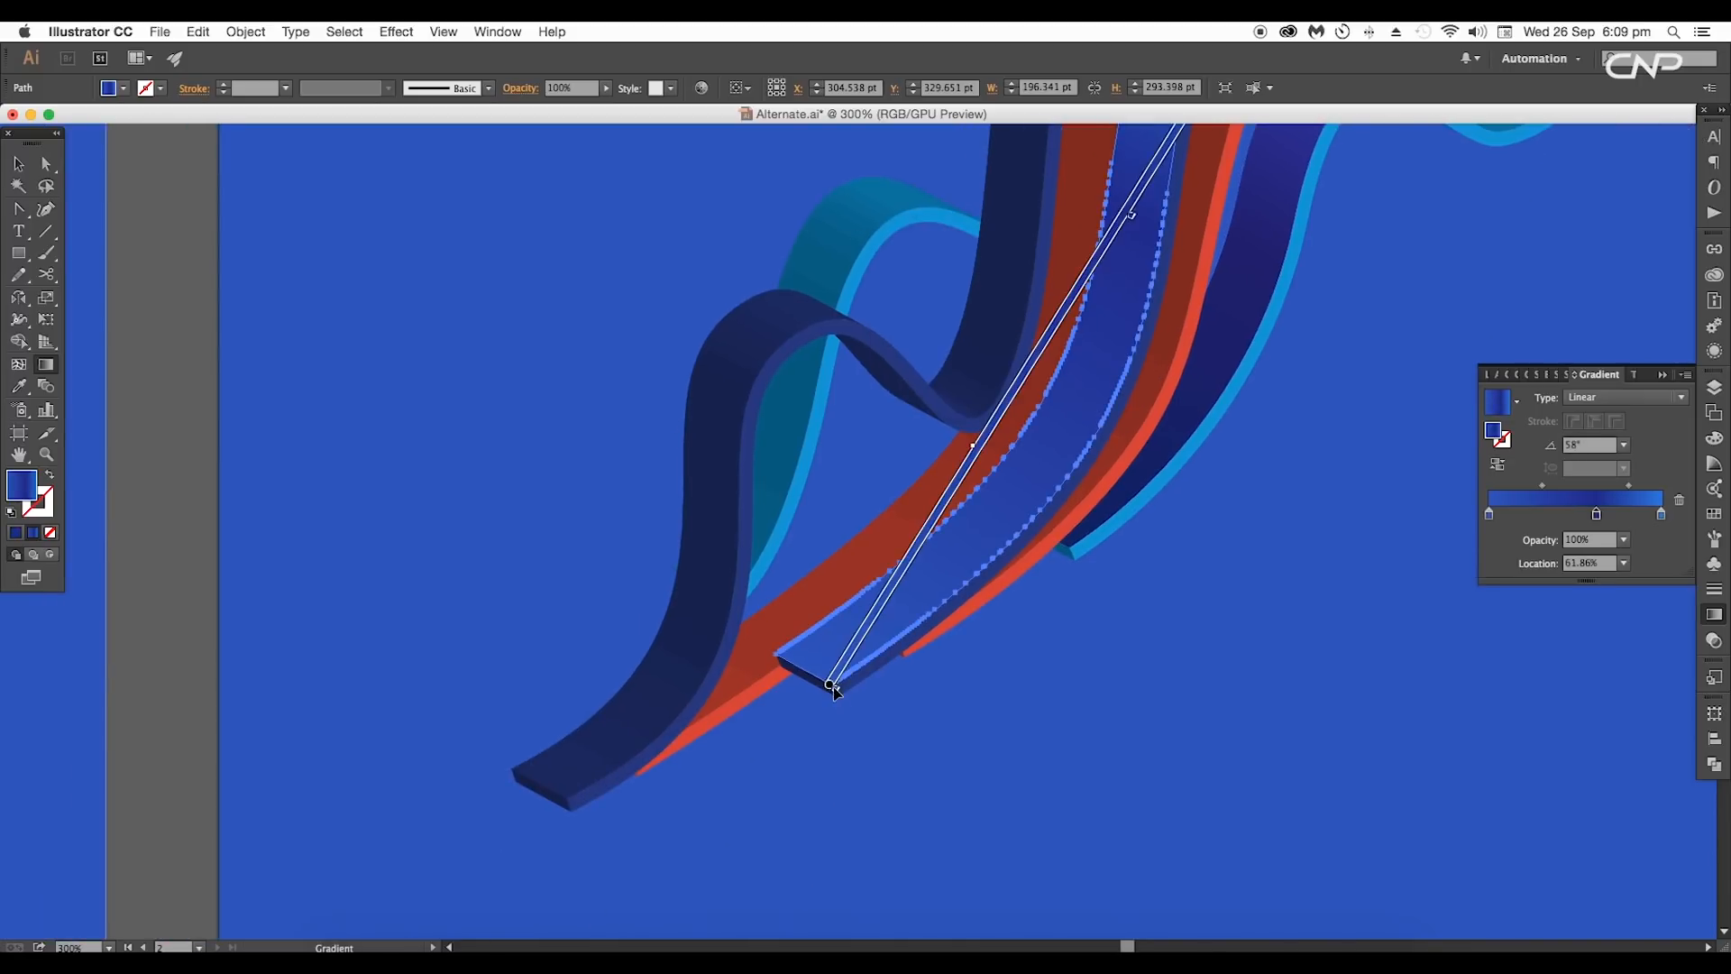
double_click(835, 689)
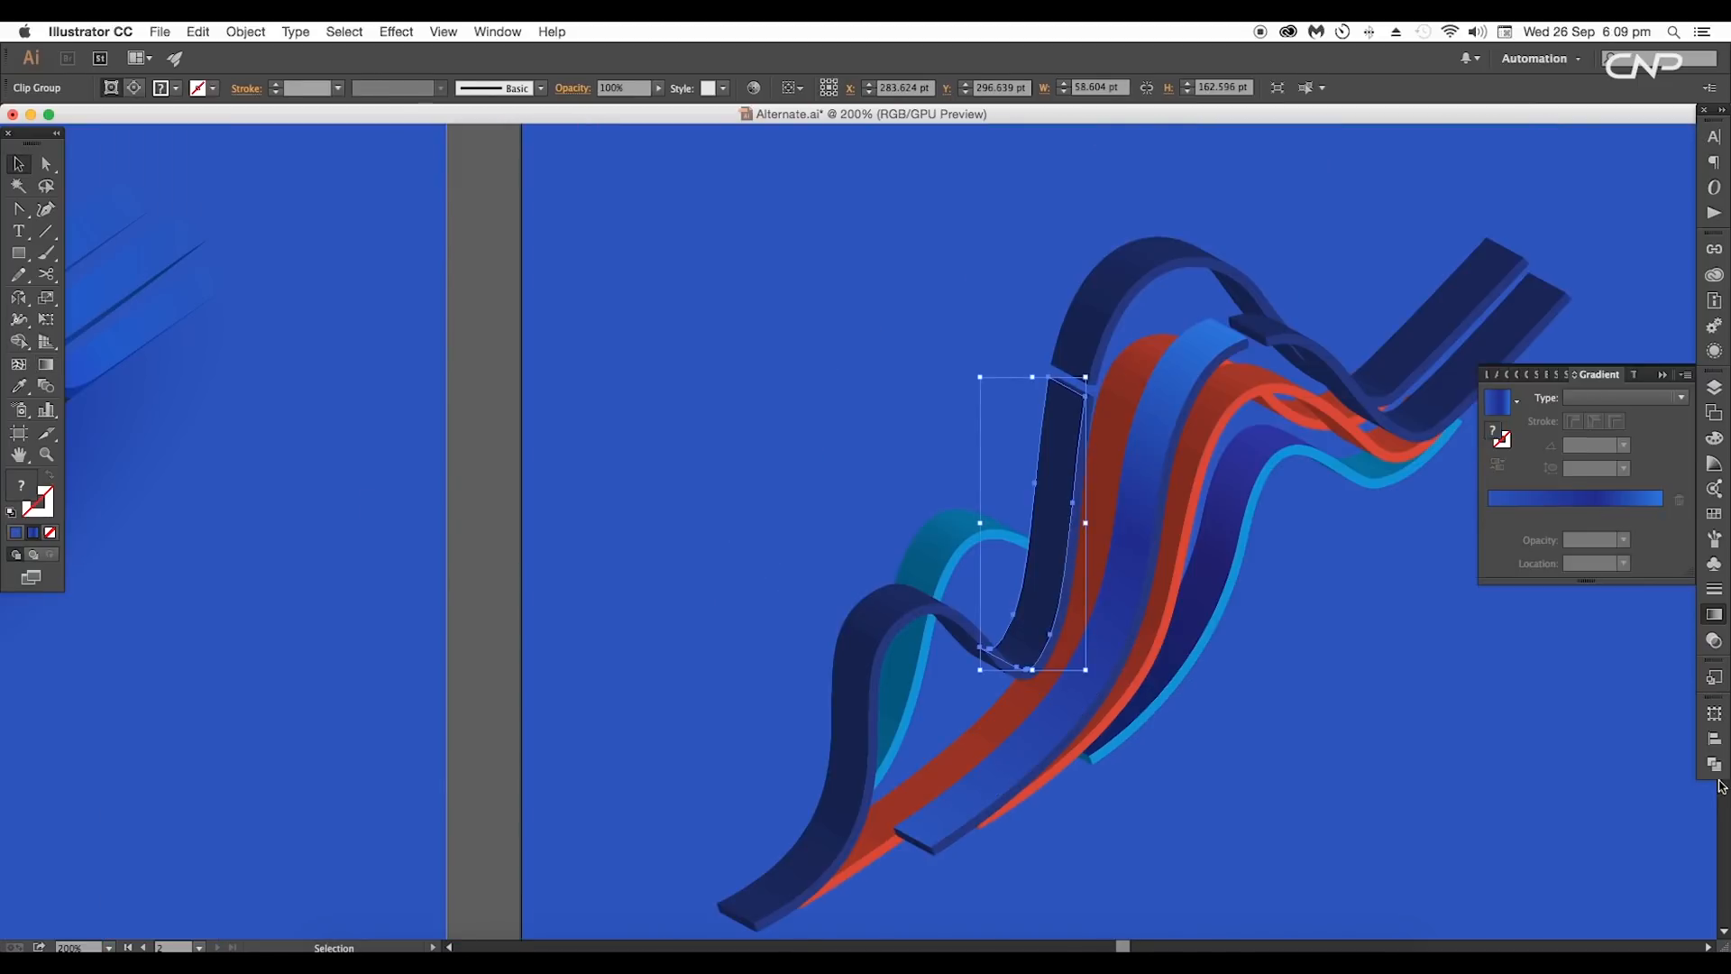
Step: Unite the face pieces of the rear ribbon's lower segment and copy the front ribbon's blue gradient onto it
click(1715, 764)
click(1494, 741)
key(i)
click(1132, 550)
Step: Redirect the gradient on the rear ribbon's lower segment to run from its base up past the cut end
key(g)
drag(1069, 379, 1017, 626)
scroll(1019, 631, up, 1)
drag(1026, 721, 1080, 439)
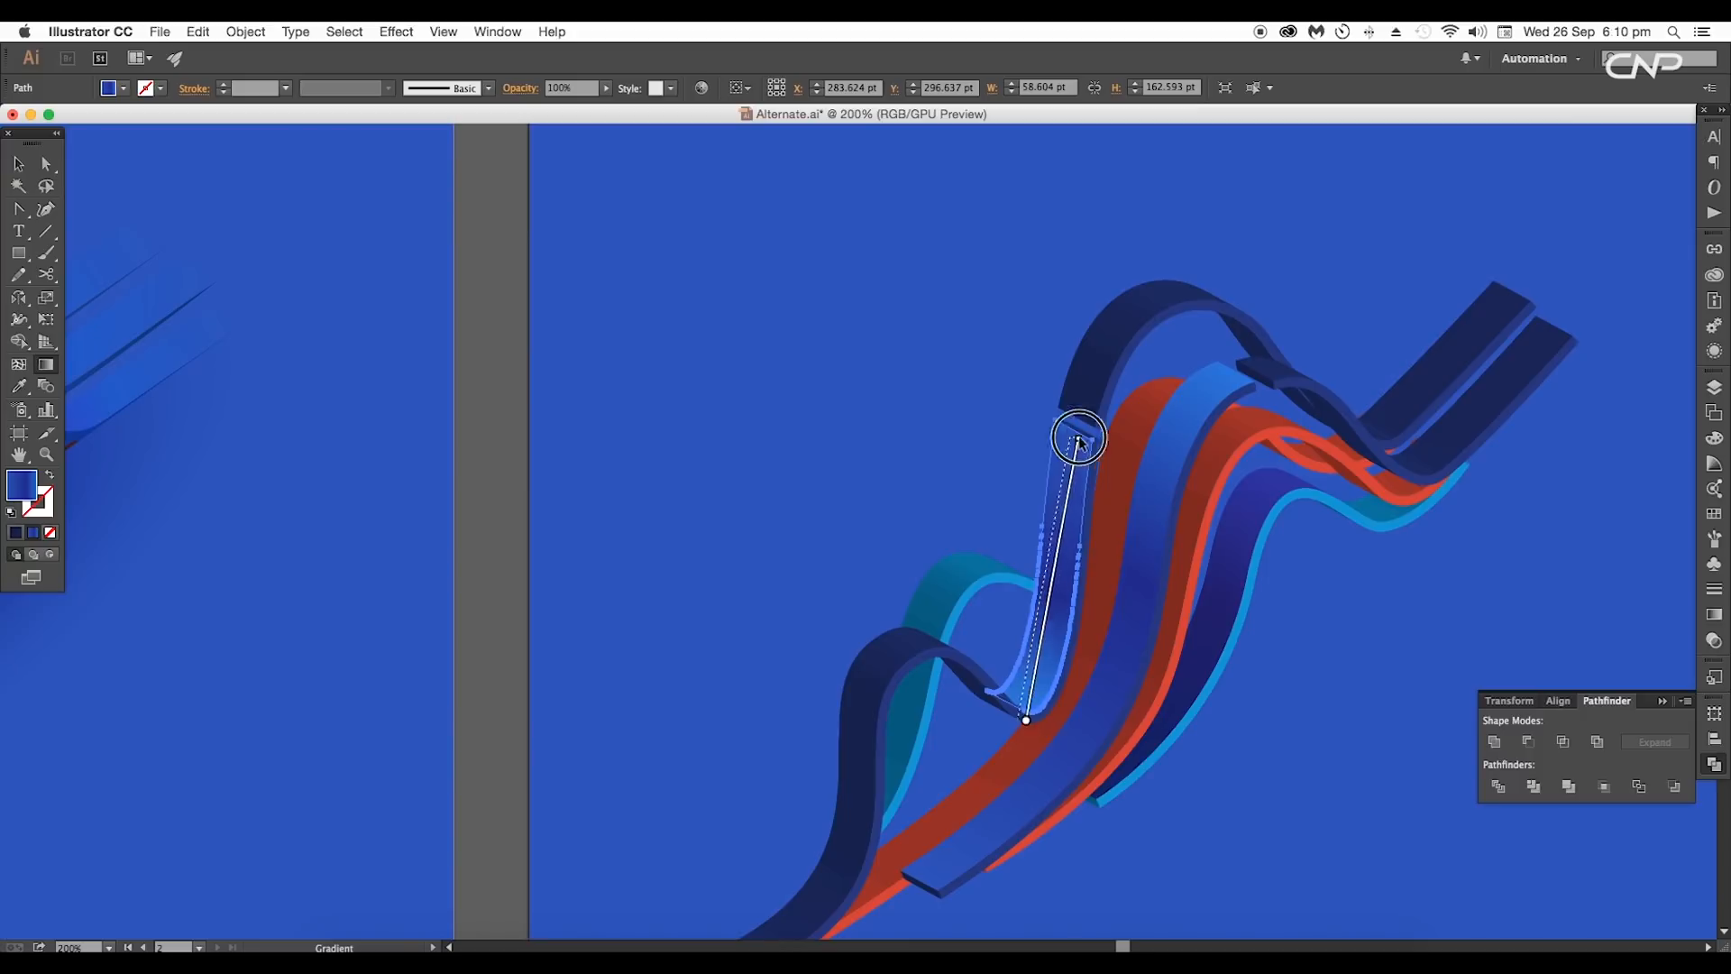
drag(1004, 754, 1202, 282)
Step: Remove the shaded pieces on the rear ribbon's upper segment and give its face the lower segment's gradient, running from the cut end to the crest
key(v)
click(1108, 341)
key(Delete)
click(1107, 341)
key(i)
click(1063, 577)
key(g)
drag(1101, 427, 1202, 271)
Step: Copy the blue gradient onto the face of the small foreground hump and run it from its lower end up to the crest
key(v)
click(1001, 550)
key(i)
click(1213, 564)
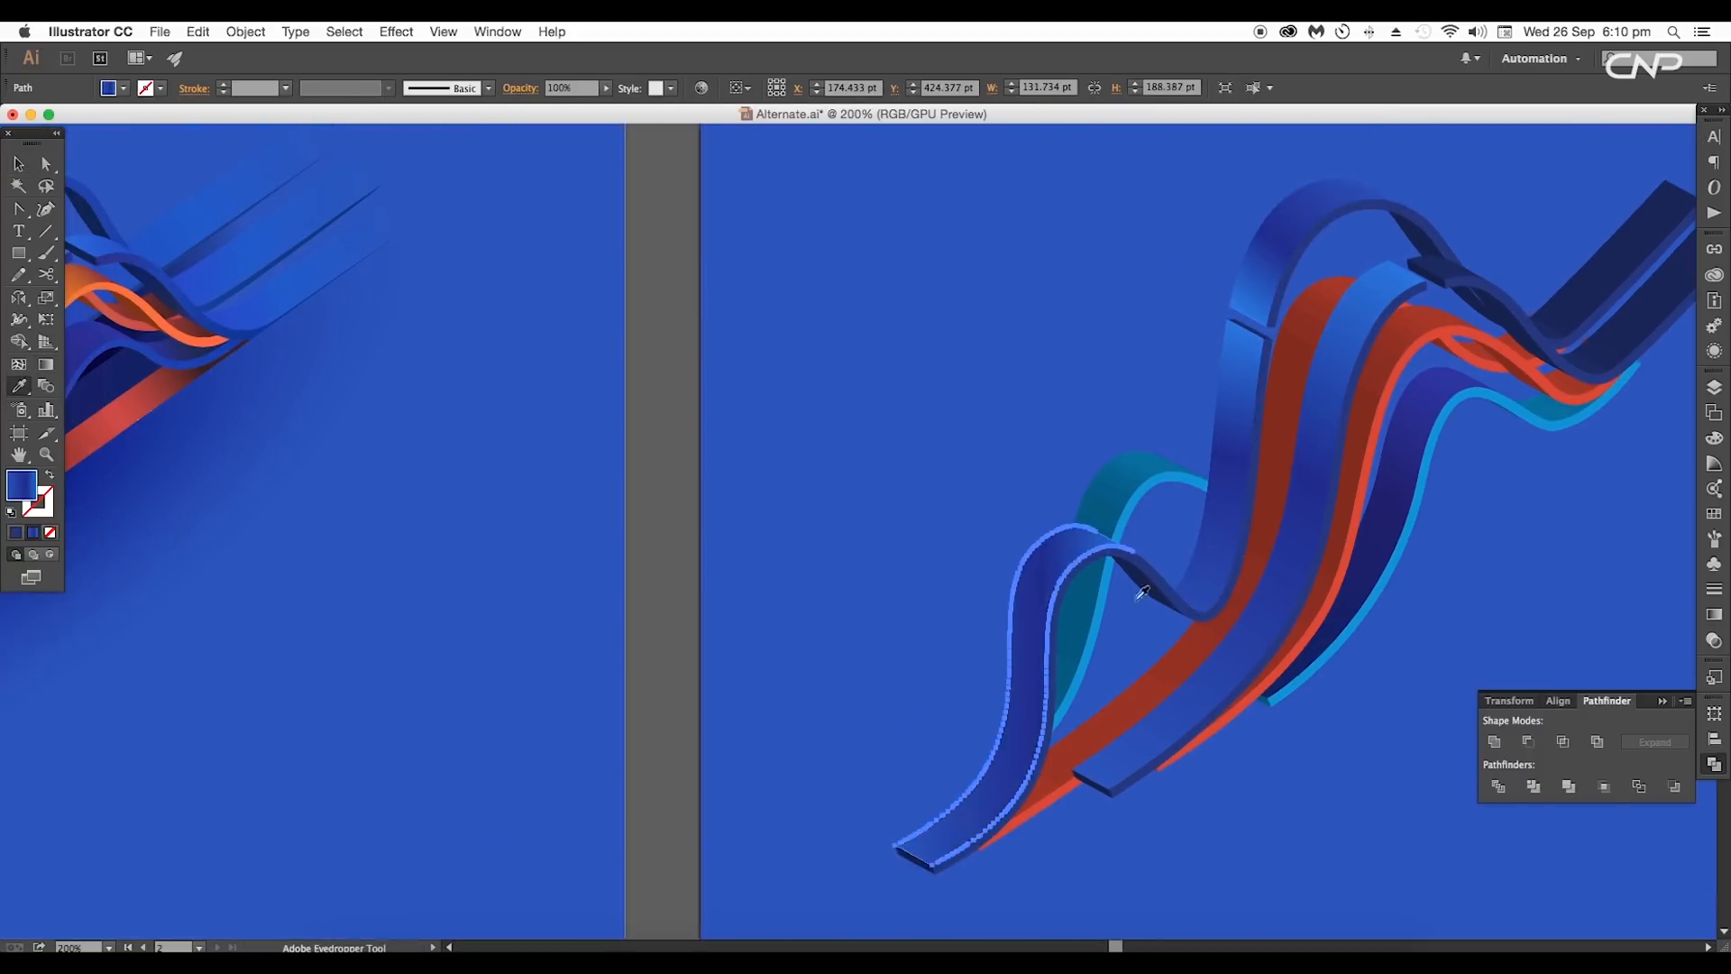
scroll(1138, 599, down, 1)
key(g)
drag(916, 824, 1067, 505)
Step: Remove the shaded piece on the teal rear hump and give its face the dark purple ribbon's gradient, running from its lower end upwards
key(v)
click(1093, 470)
key(Delete)
click(1091, 474)
key(i)
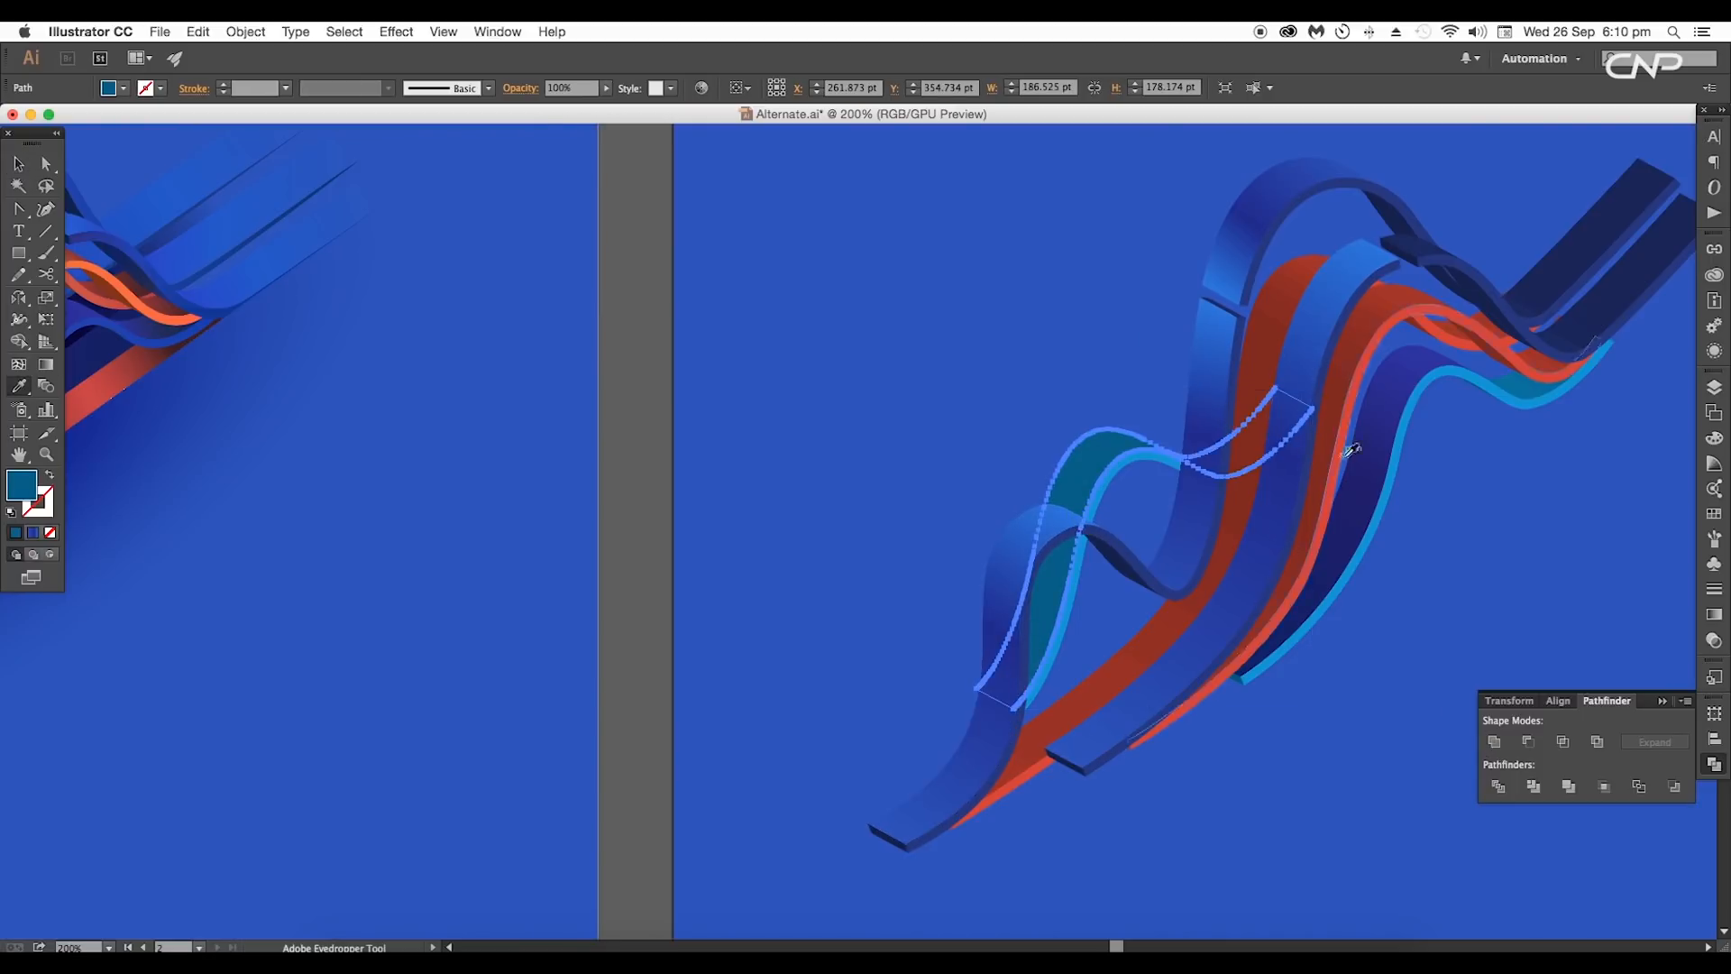
click(1345, 457)
scroll(1290, 455, right, 3)
key(g)
drag(877, 761, 929, 687)
scroll(1003, 613, up, 4)
Step: Copy the dark purple gradient onto the faces of the two straight ribbon tails and run it from their bend up along their length
key(v)
click(1230, 472)
click(1285, 509)
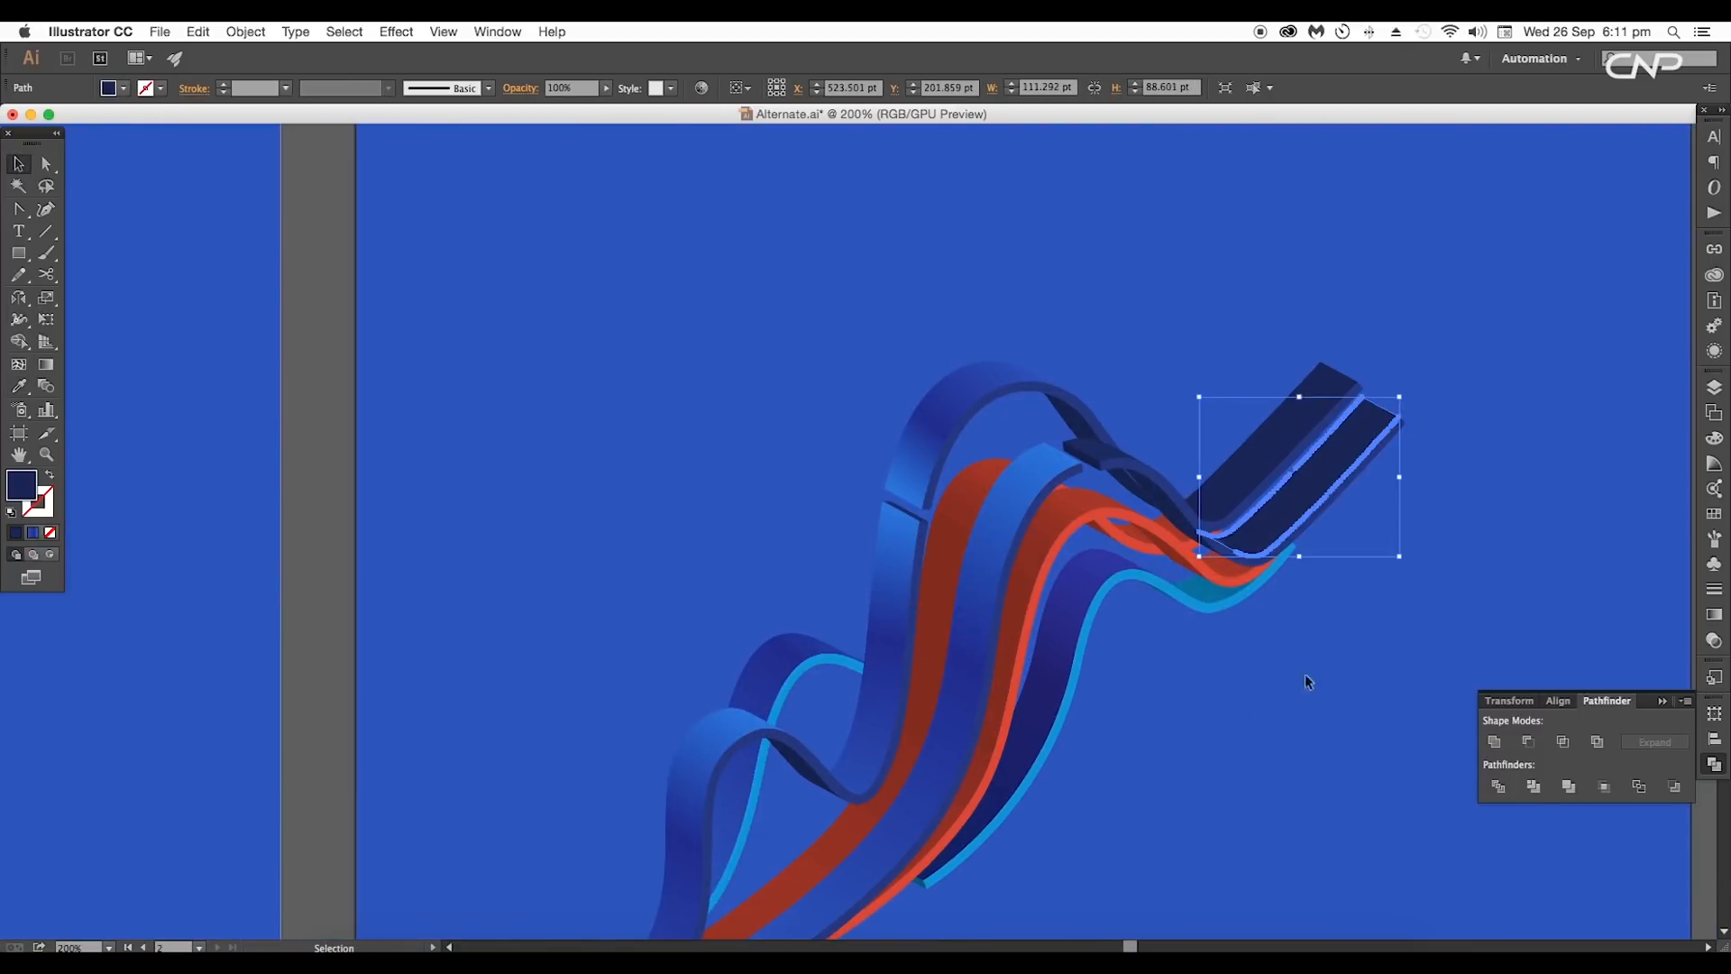
shift+click(1270, 460)
key(i)
click(1081, 607)
key(g)
drag(1213, 574, 1323, 417)
Step: Copy the dark purple gradient onto the teal face piece in the dip of the cyan-edged ribbon and redirect it along the dip
key(v)
click(1269, 586)
key(super+equal)
key(super+equal)
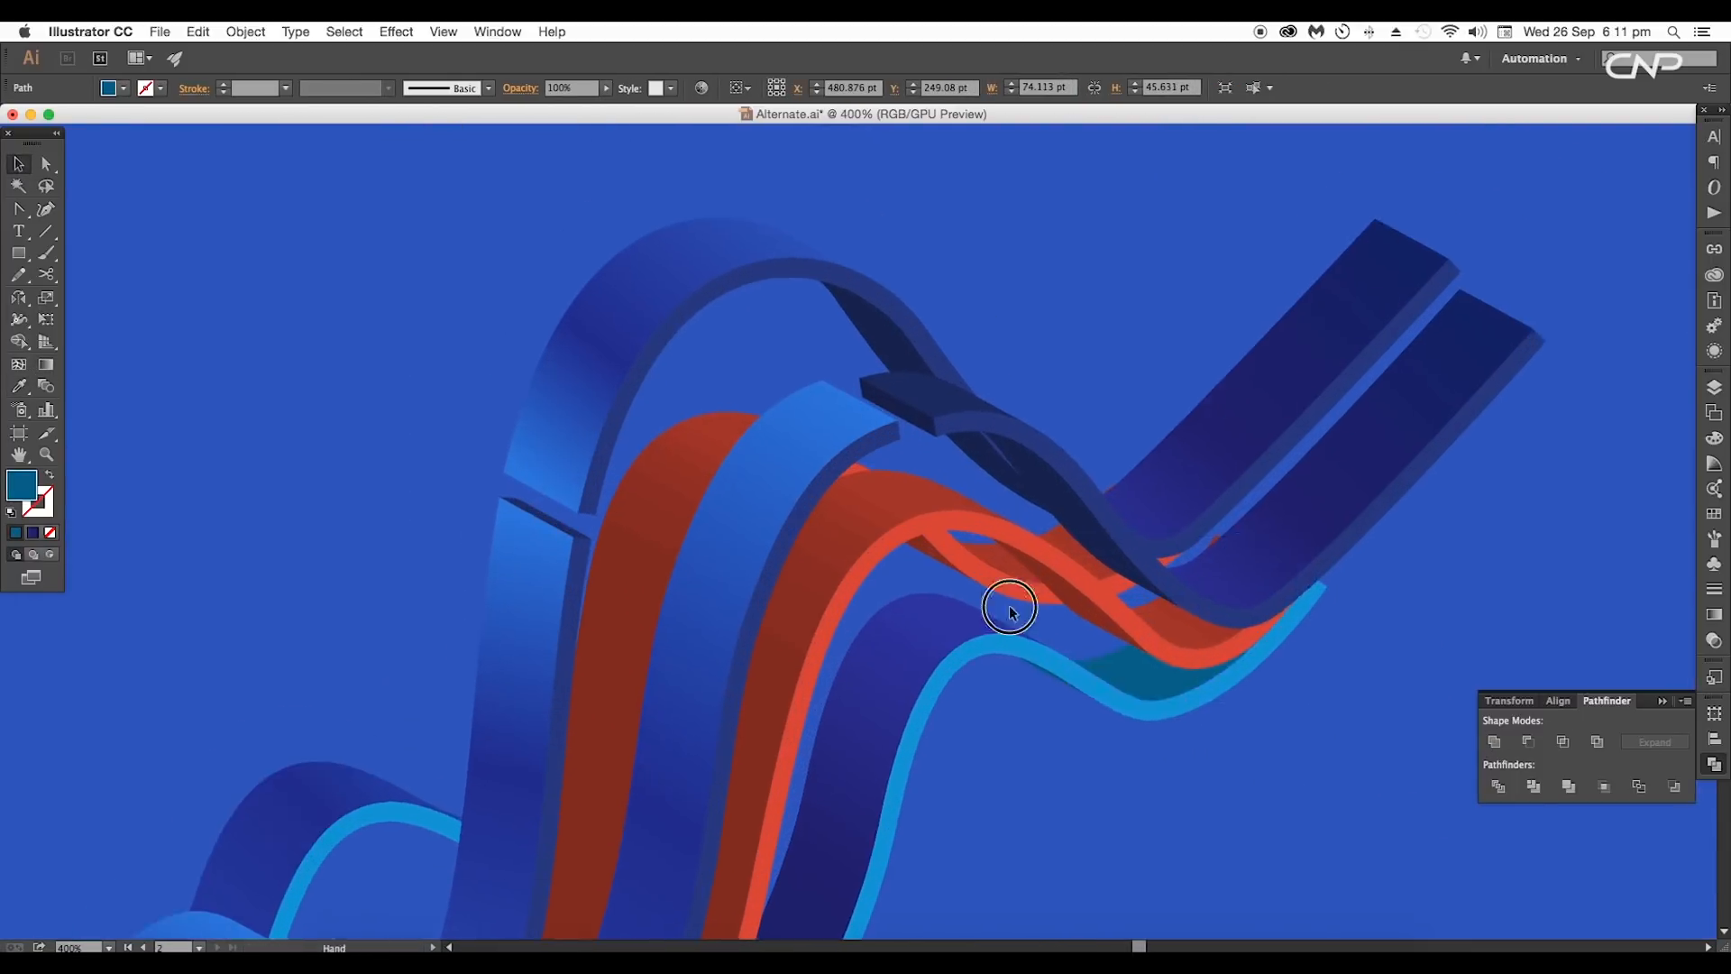
drag(1010, 614, 1061, 501)
key(i)
click(952, 541)
key(g)
drag(1127, 578, 1298, 469)
Step: Reduce the gradient on the rear ribbon's upper segment to two stops, moving the end stop inward and adjusting the start colour
key(v)
key(super+minus)
key(super+minus)
drag(788, 444, 530, 494)
key(super+minus)
click(1384, 433)
key(g)
click(1714, 614)
drag(1591, 514, 1589, 554)
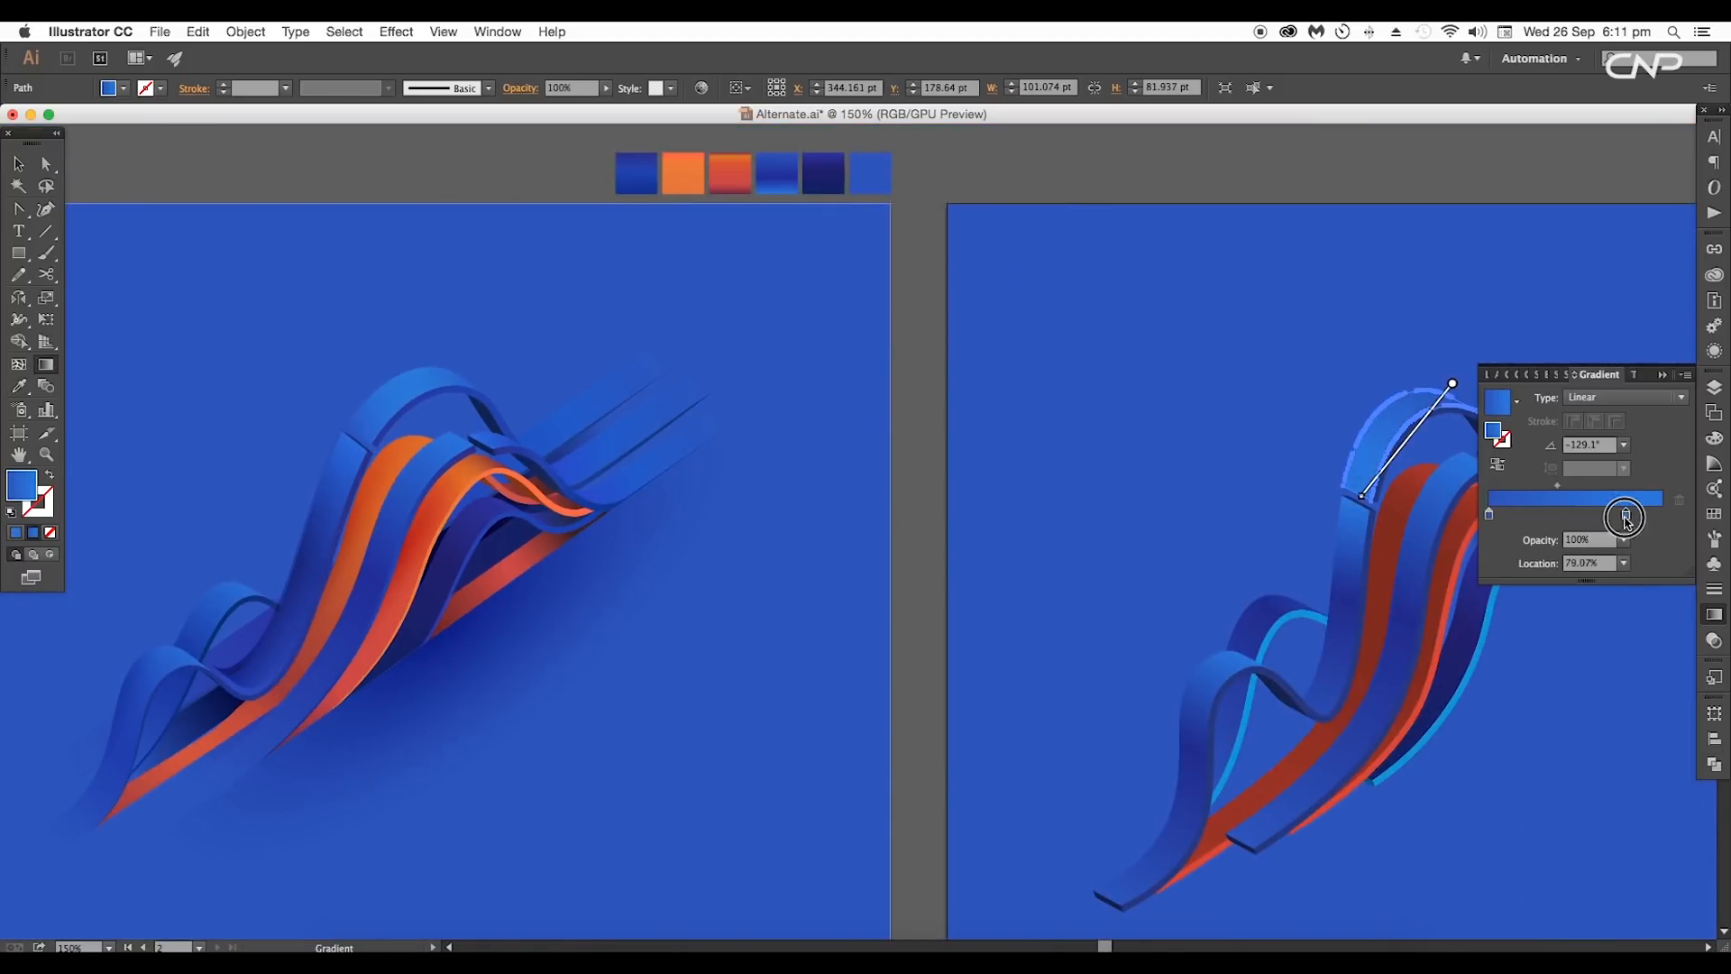
double_click(1489, 514)
drag(1536, 618, 1534, 618)
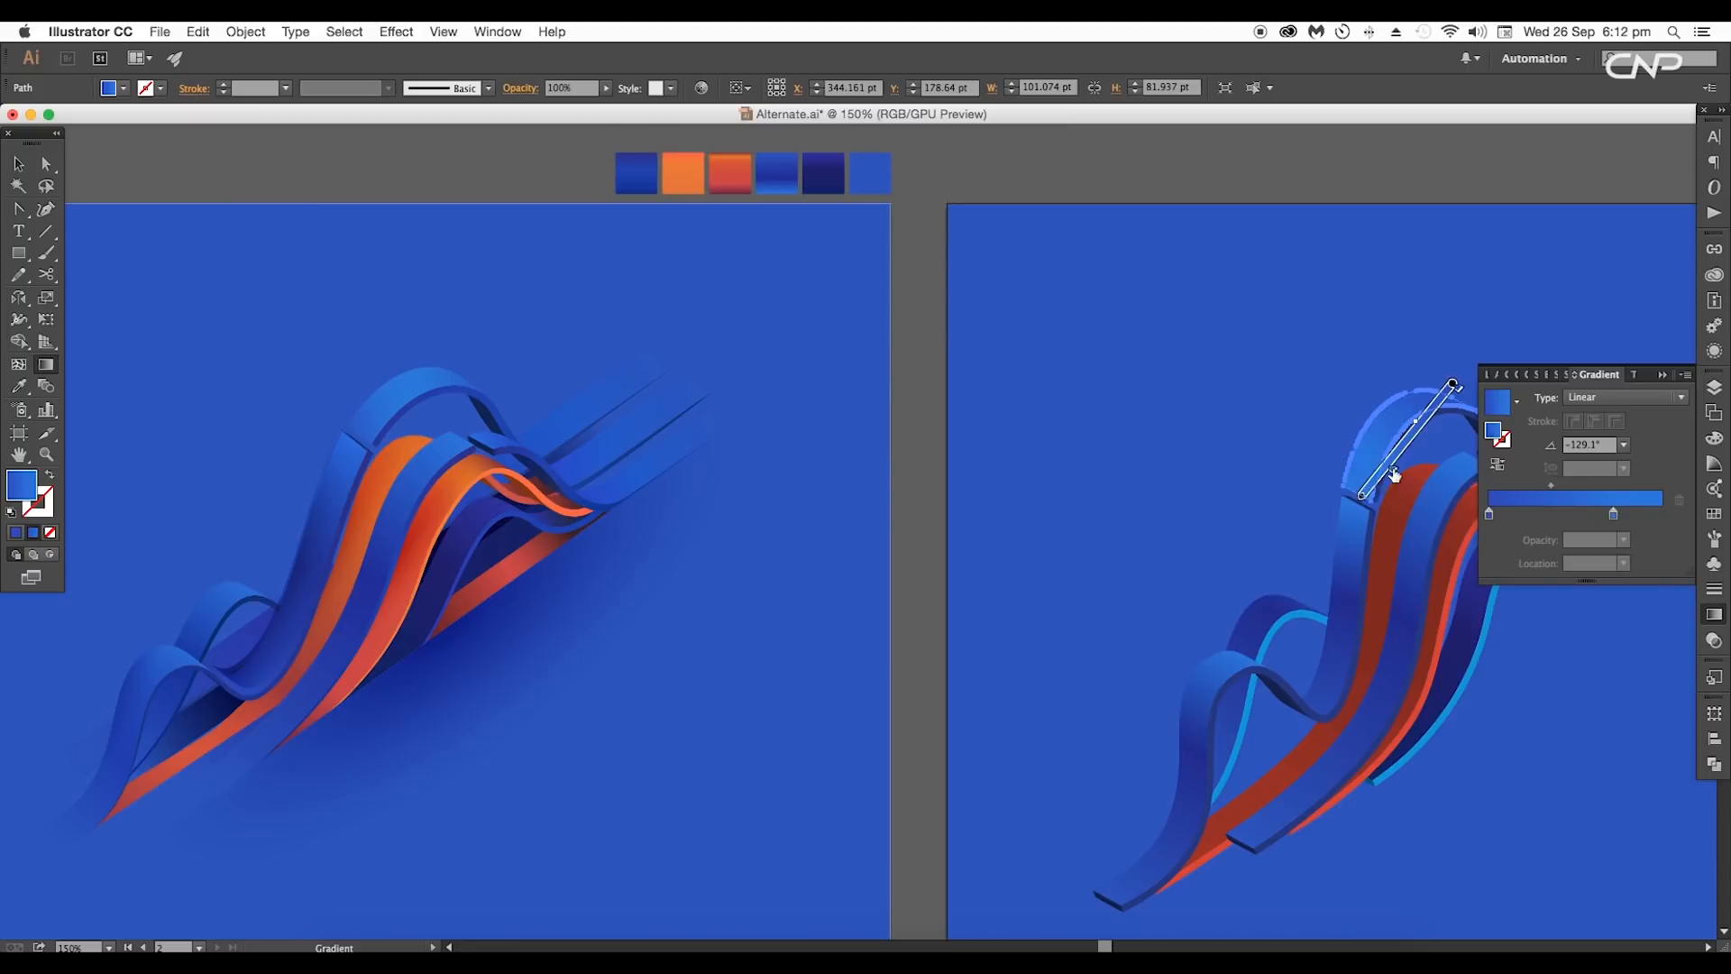
Step: Shift the middle colour stop of the gradient on the rear ribbon's lower segment to about the midpoint
key(v)
drag(1395, 475, 1352, 416)
click(1313, 532)
key(g)
drag(1595, 516, 1573, 522)
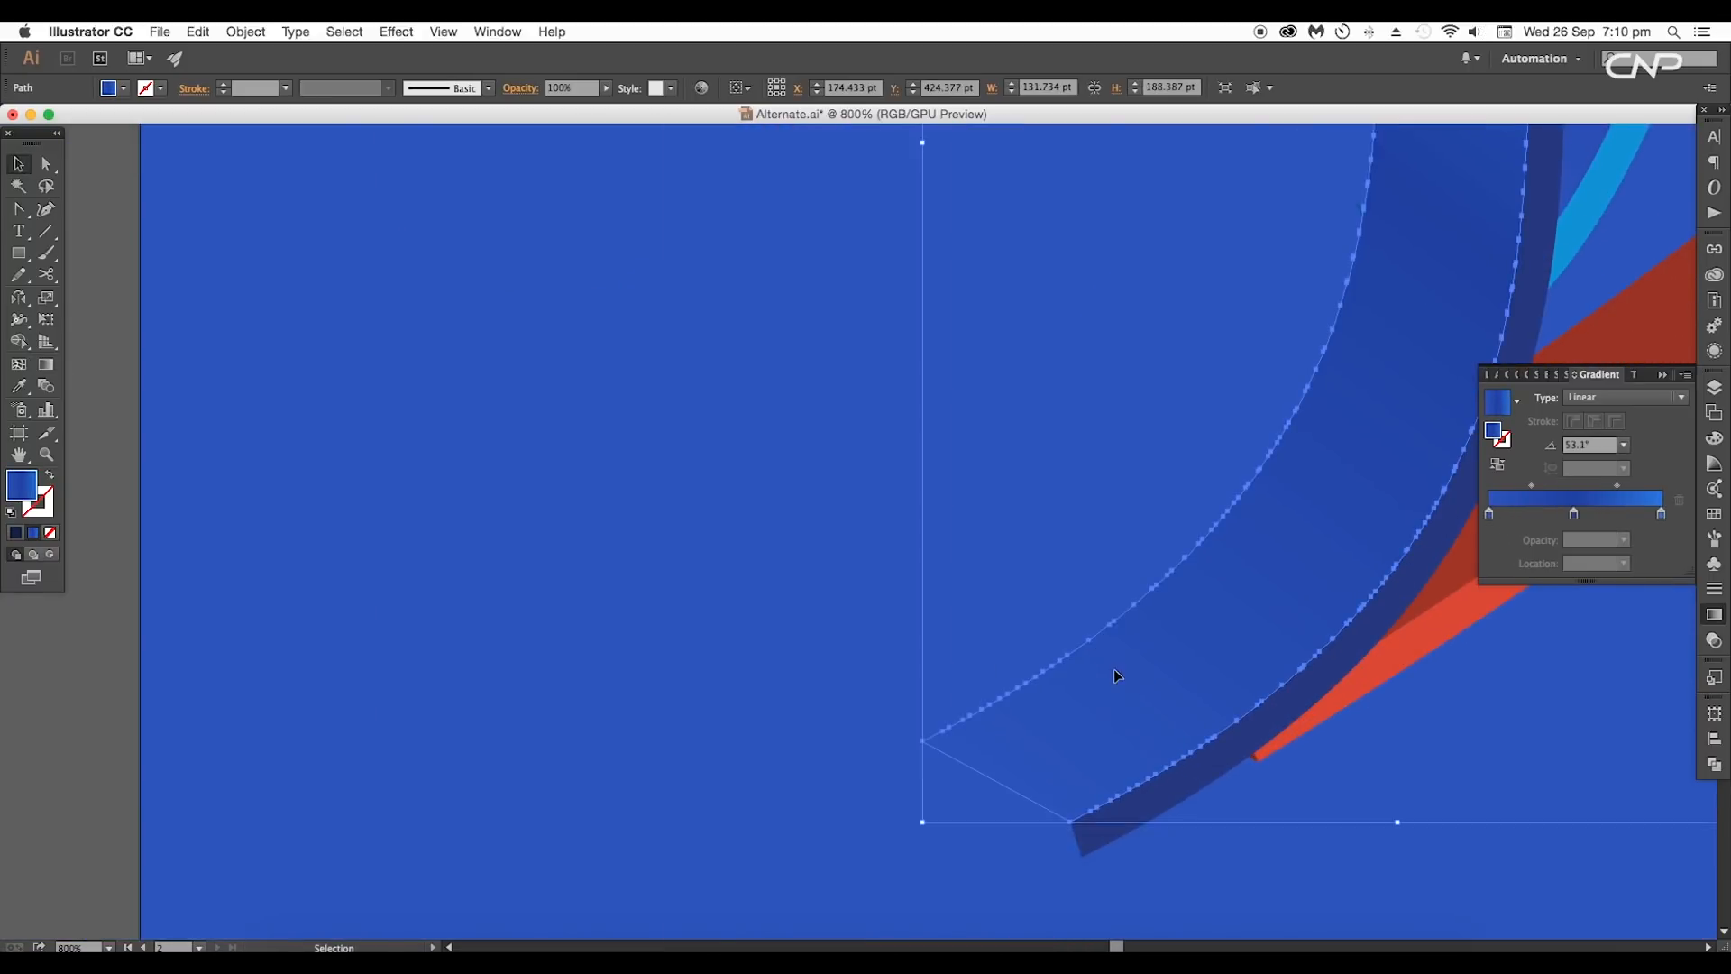
Step: Redirect the gradient on the face of the cyan-edged rear hump to run from its lower end up to the crest
key(g)
scroll(1040, 723, down, 5)
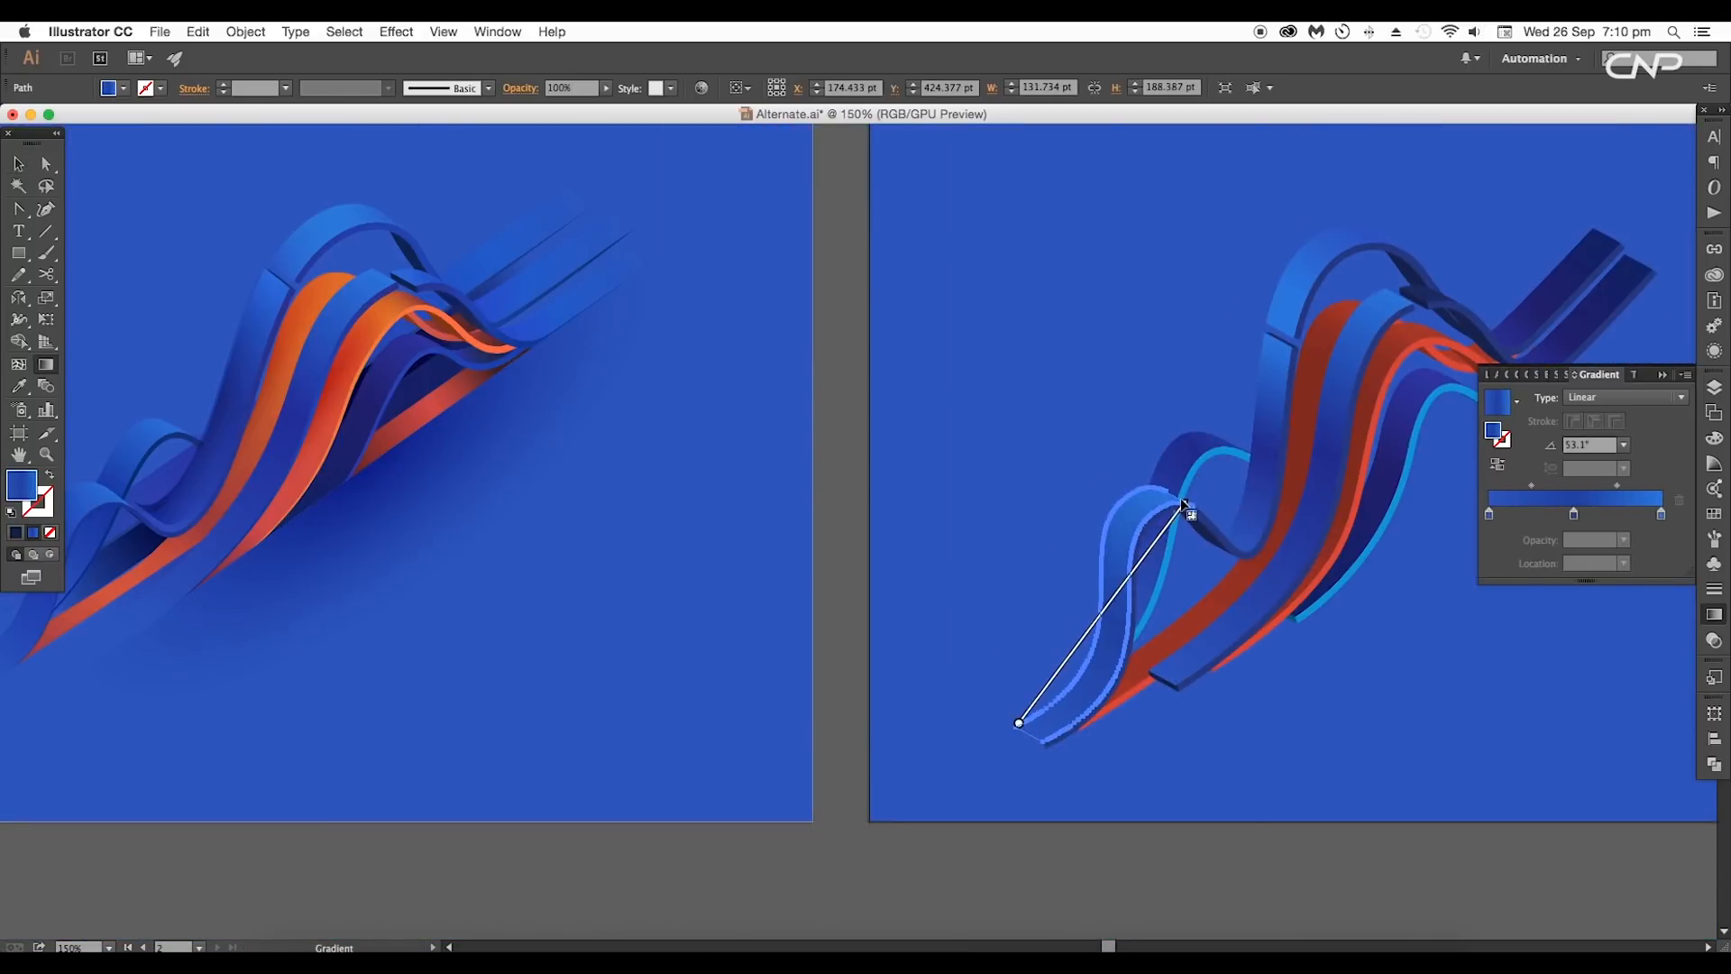
key(v)
click(1209, 498)
scroll(1204, 496, up, 2)
click(1172, 502)
mouse_move(1221, 489)
mouse_down()
mouse_move(1172, 502)
mouse_move(1172, 526)
mouse_up()
key(g)
drag(997, 854, 1125, 588)
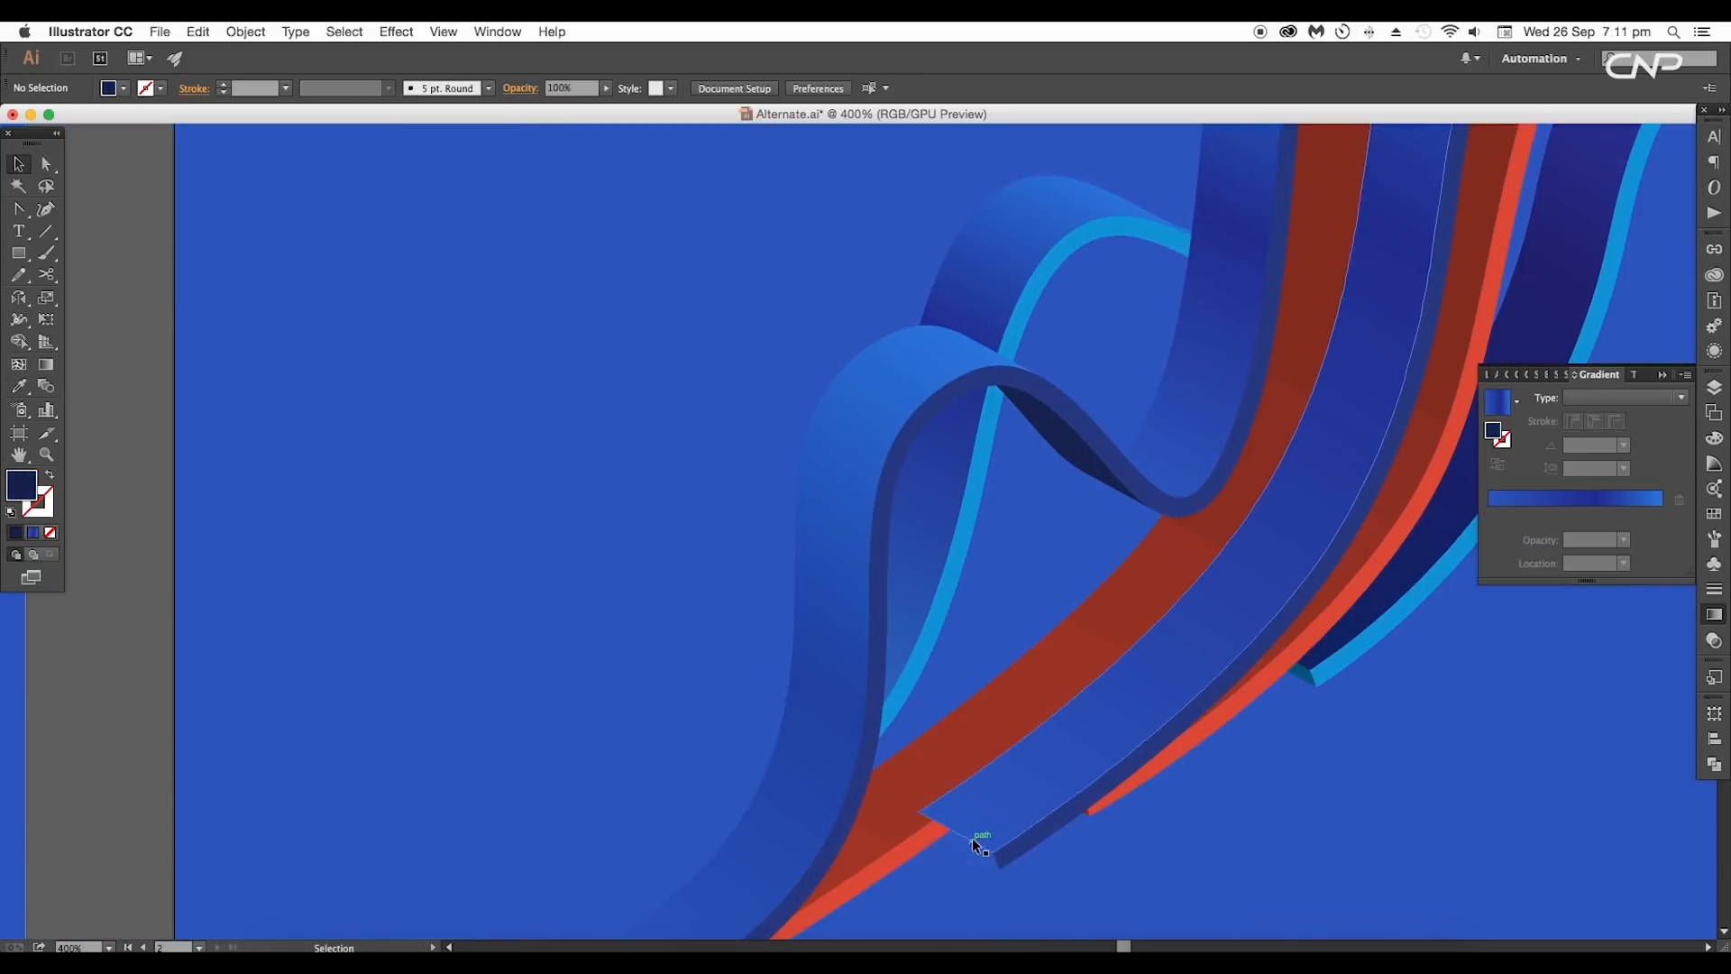
Step: Unite the two dark face pieces at the cut end of the middle blue ribbon's far section and fill them with the front ribbon's blue gradient, running lengthwise
scroll(977, 843, down, 3)
drag(930, 869, 1106, 810)
scroll(1101, 810, up, 4)
scroll(1101, 811, down, 4)
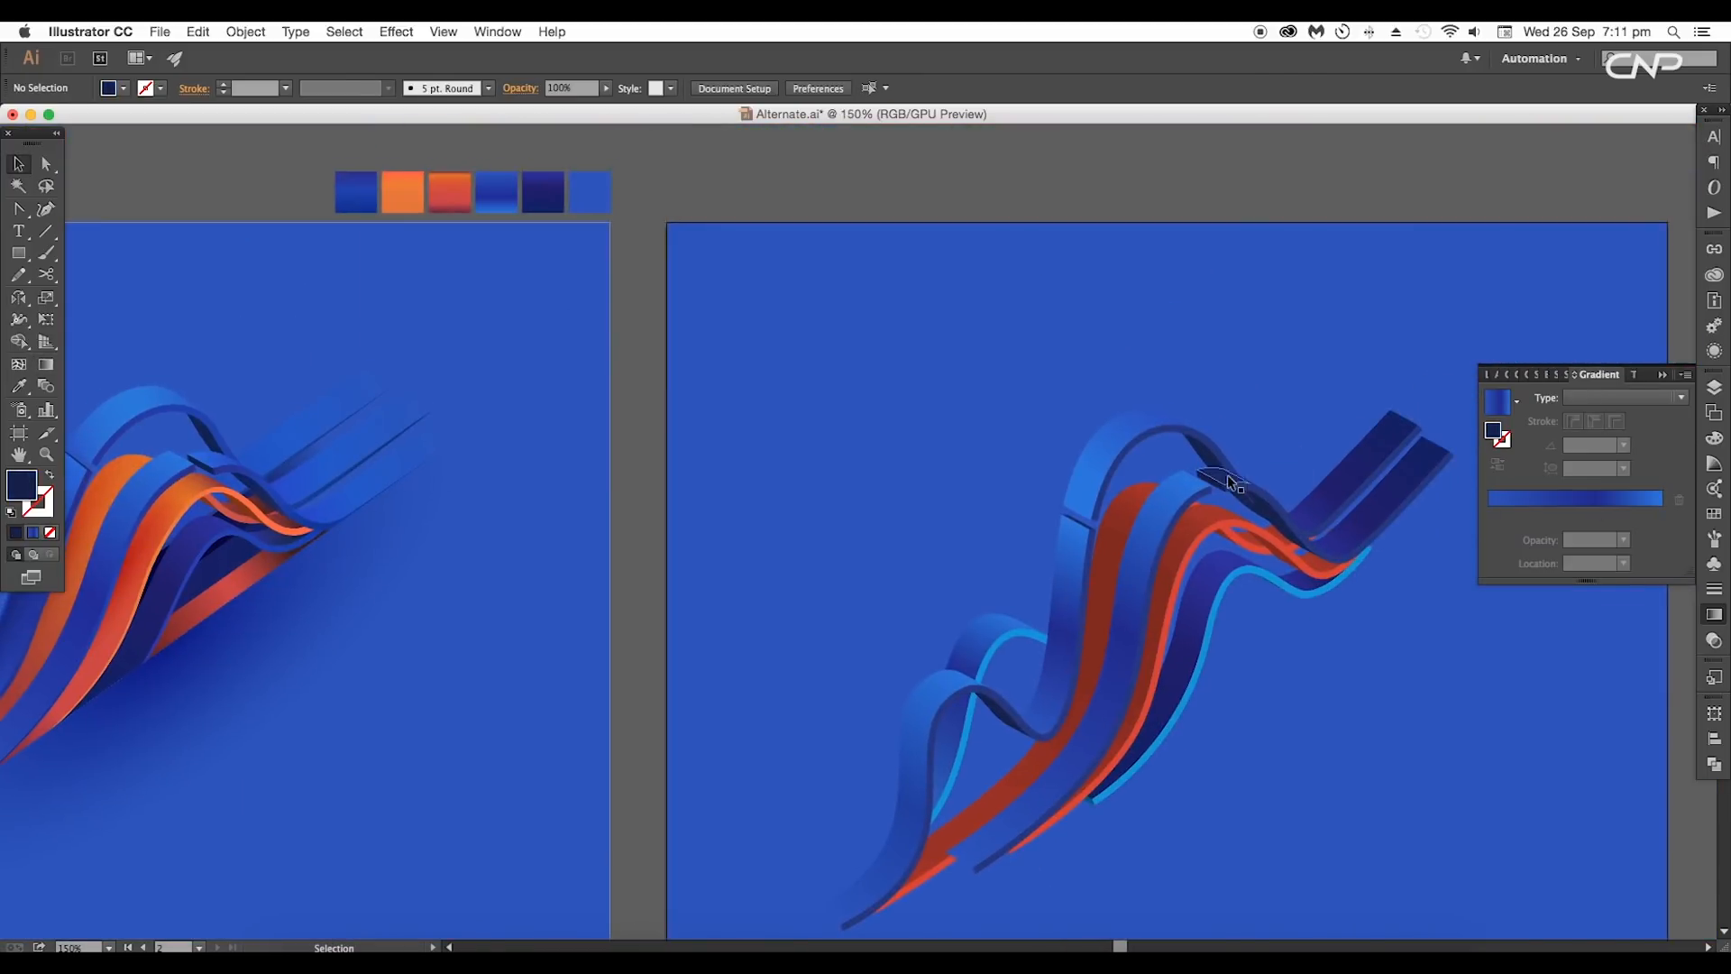
click(1227, 475)
shift+click(1248, 483)
click(1715, 764)
click(1495, 741)
key(i)
click(1181, 491)
drag(1094, 479, 1256, 425)
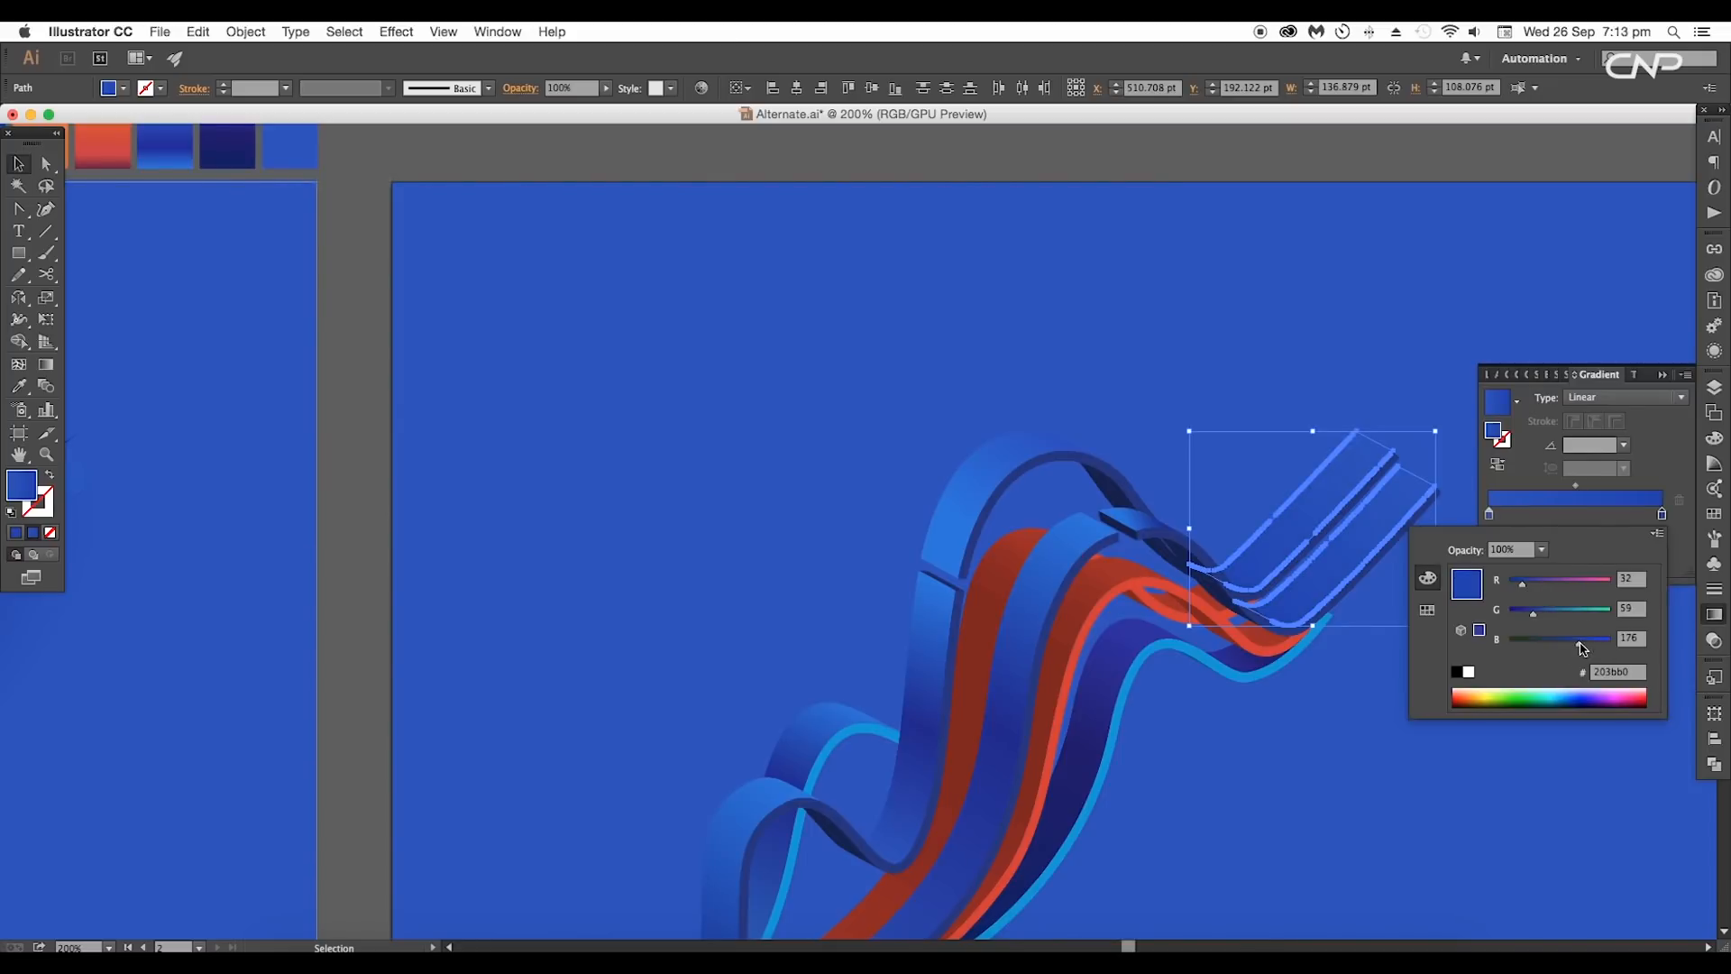
Step: Raise the green component of the gradient colour on the straight ribbon tails so their faces blend into the background
drag(1531, 613, 1540, 618)
click(1371, 672)
key(super+minus)
drag(1101, 581, 1178, 551)
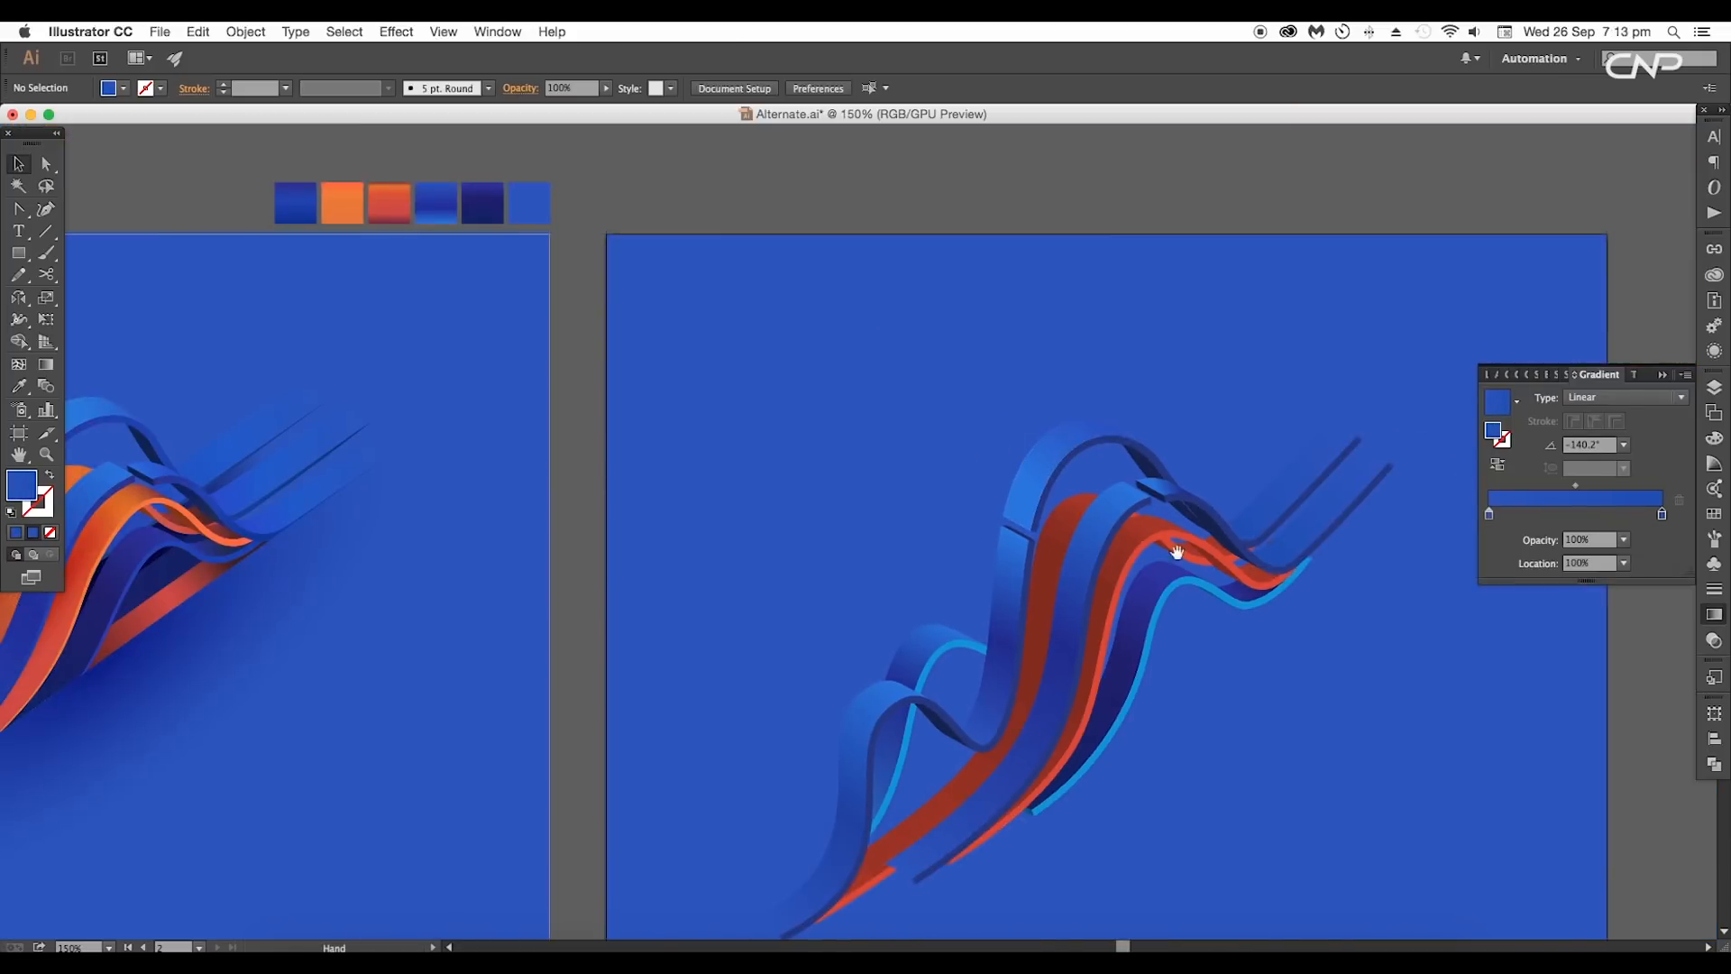
Step: Unite the shaded face pieces of the front red ribbon, including the piece beyond its crest, into one shape
scroll(1371, 681, up, 2)
scroll(1373, 635, up, 2)
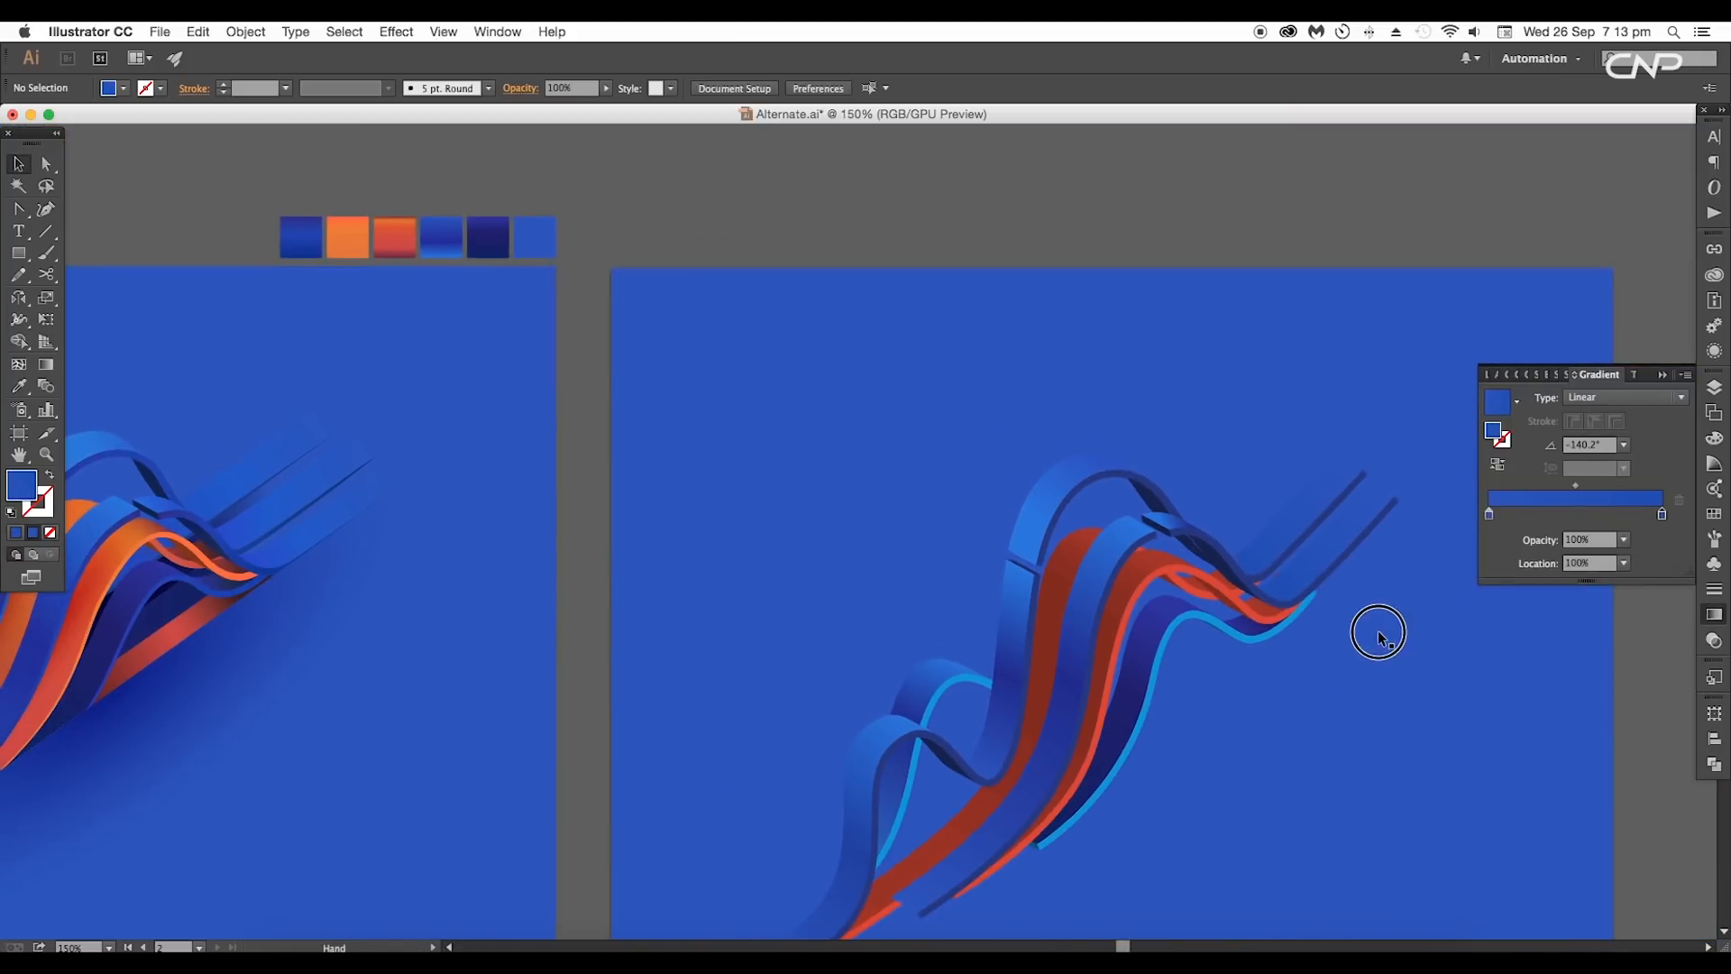
drag(1176, 620, 1271, 608)
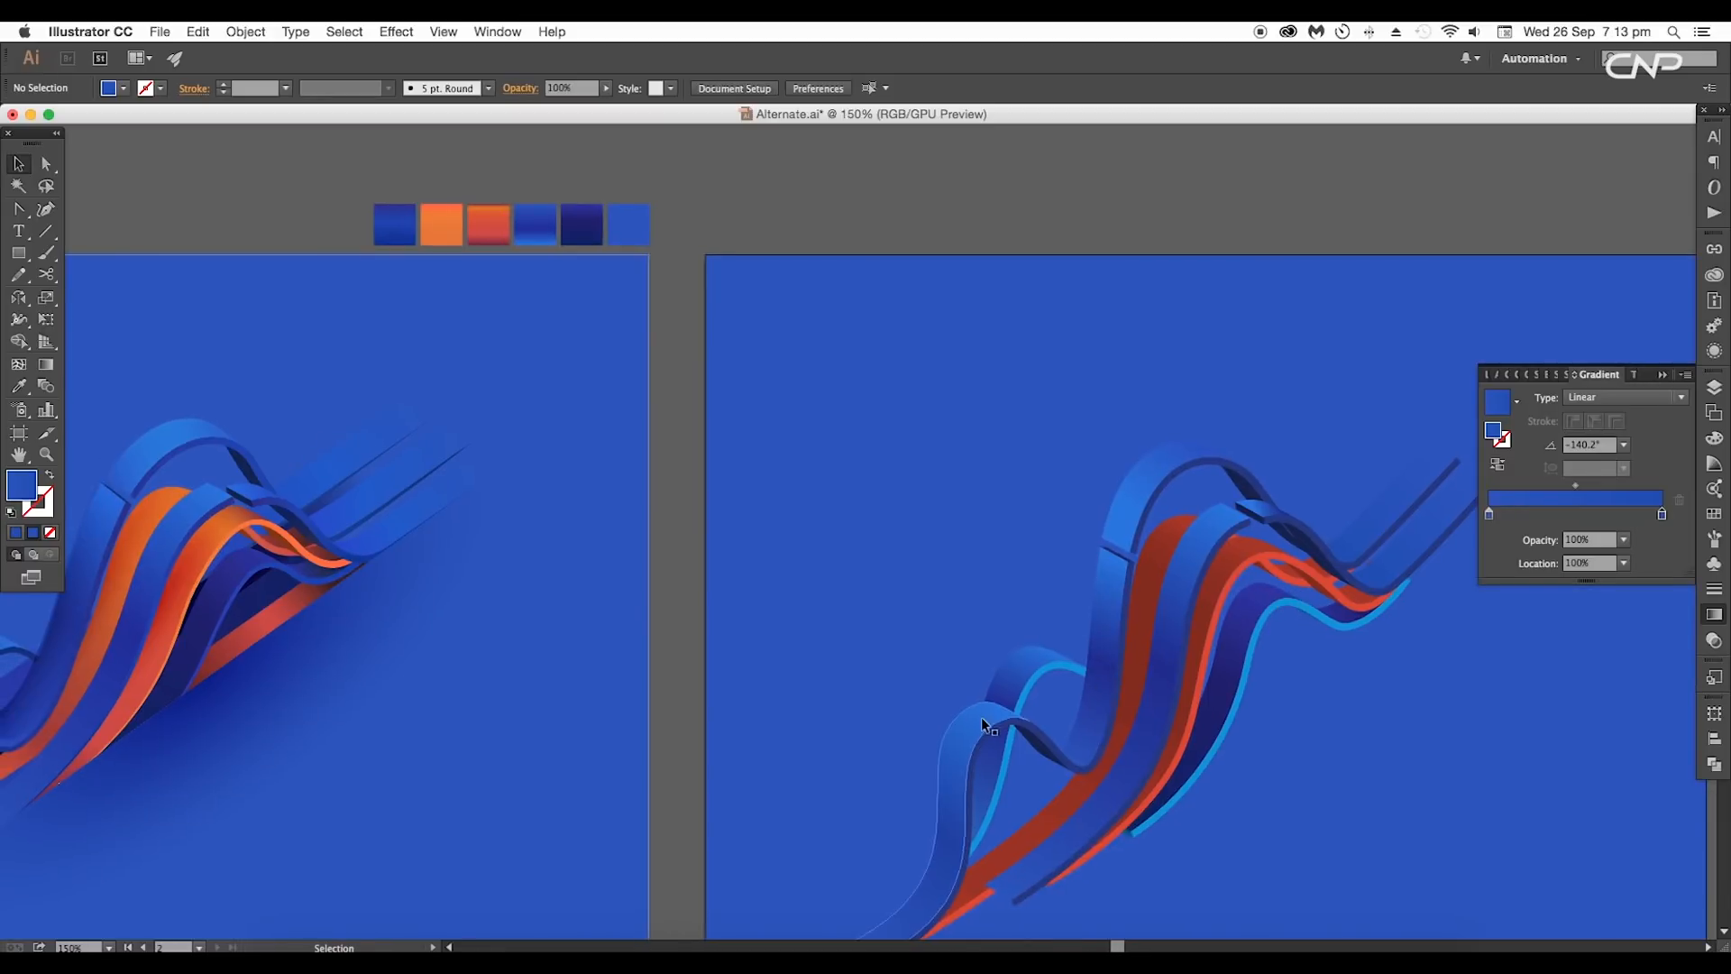
drag(1106, 756, 1107, 703)
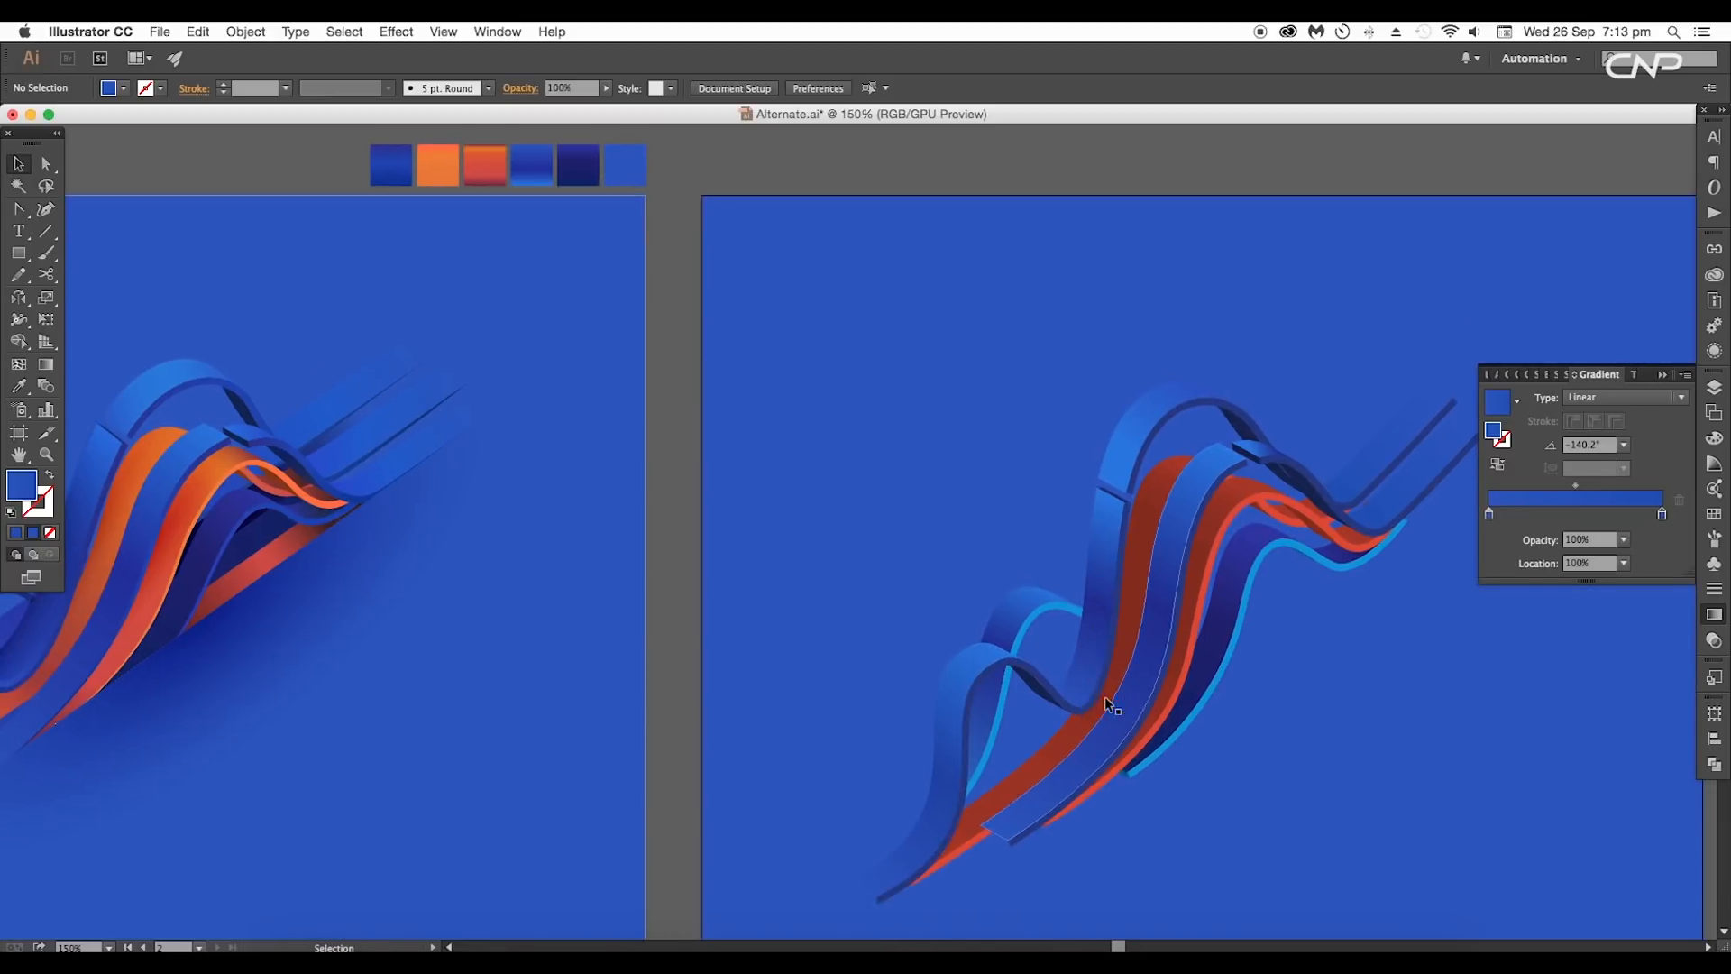
click(1193, 600)
scroll(1195, 609, up, 2)
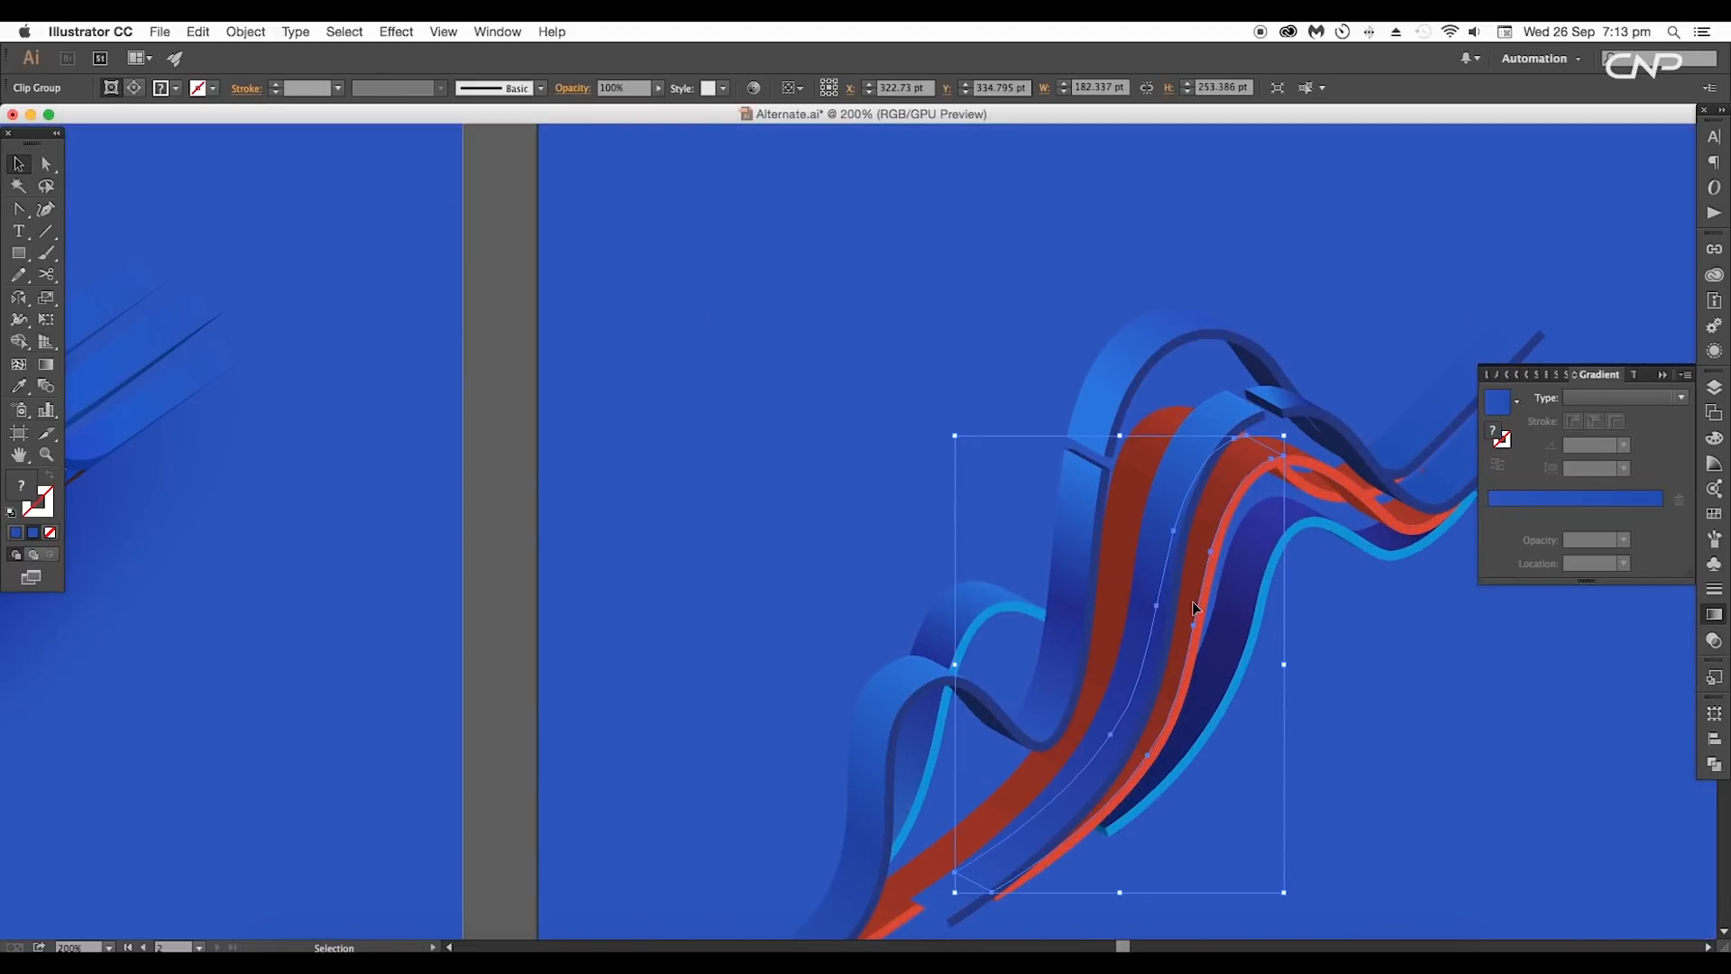
click(1717, 768)
click(1495, 742)
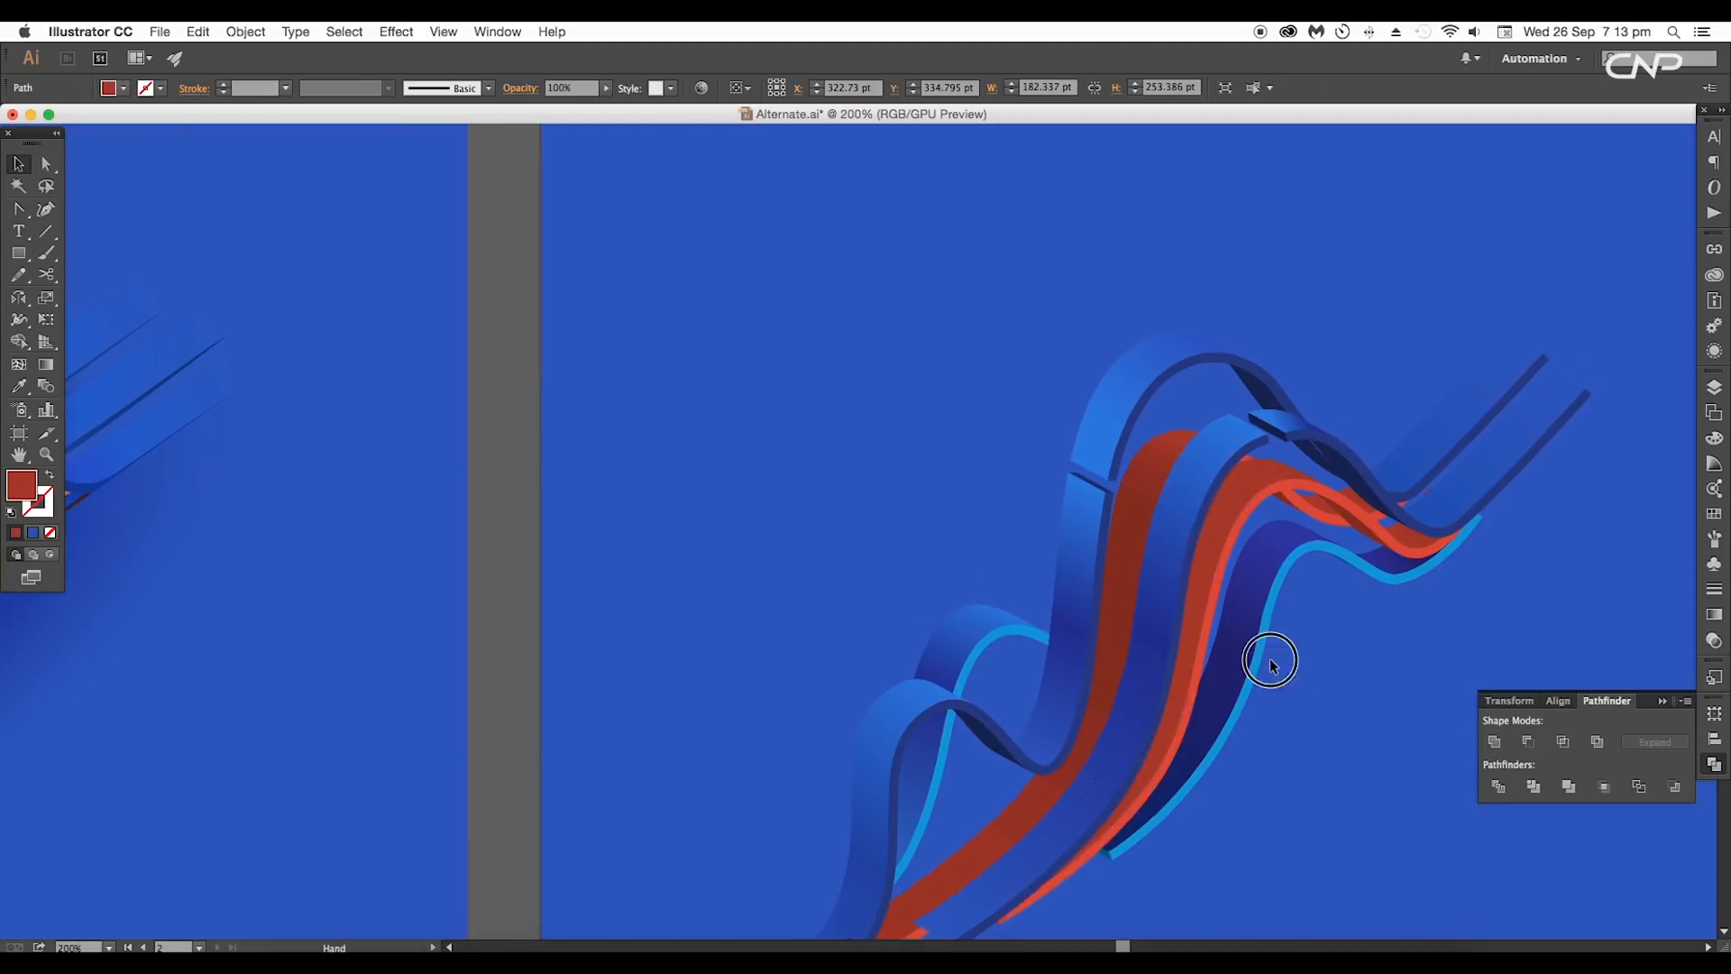
scroll(1274, 631, up, 3)
shift+click(1366, 474)
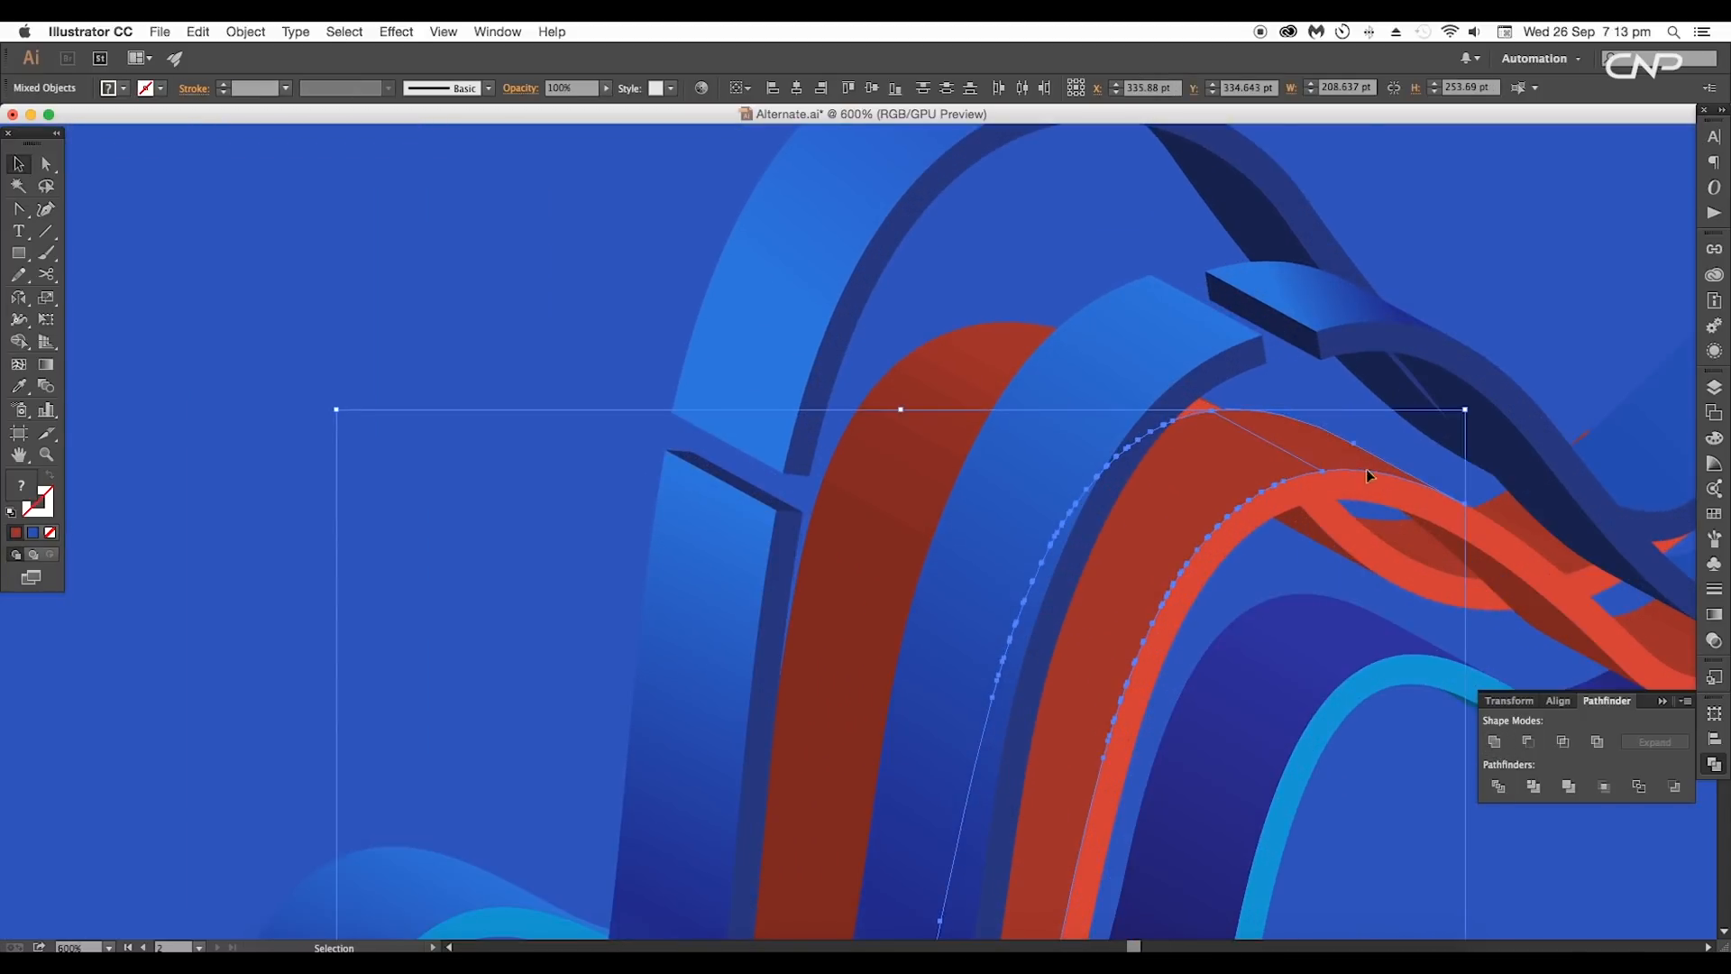
click(1495, 745)
Step: Unite the shaded face pieces of the rear red ribbon with the piece at its crest
click(963, 396)
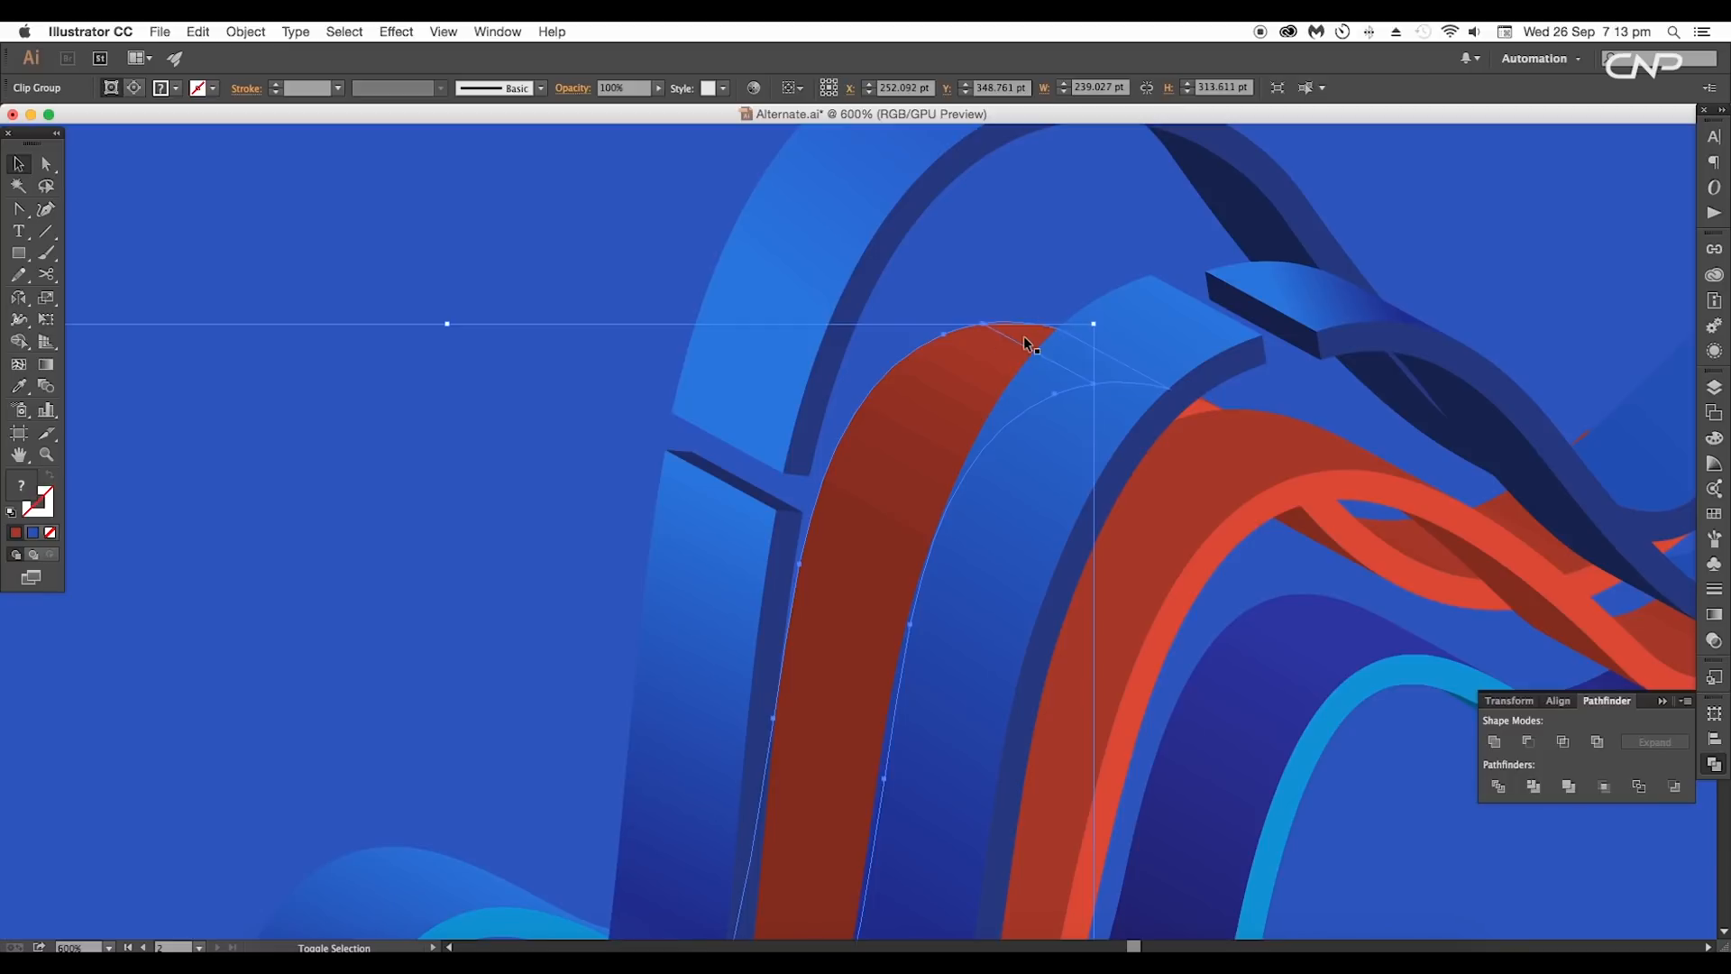
shift+click(1025, 335)
click(1493, 746)
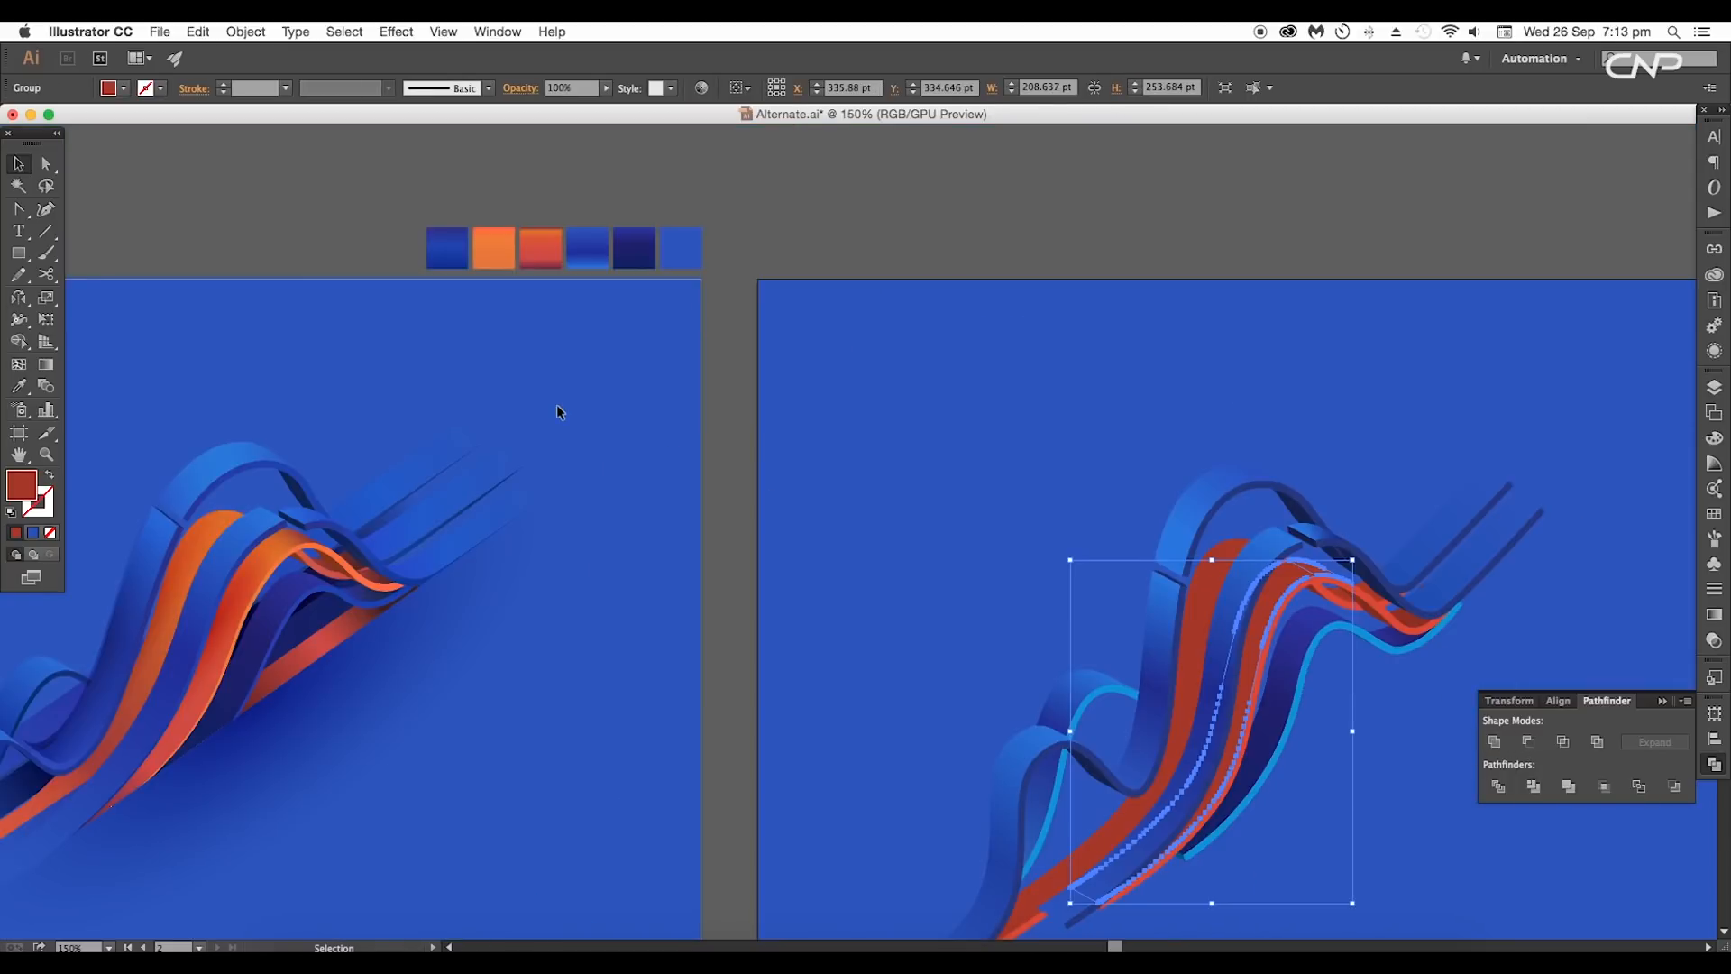
Step: Fill the front red ribbon's face with the orange swatch's gradient and lower the start colour's green value to about 51
key(i)
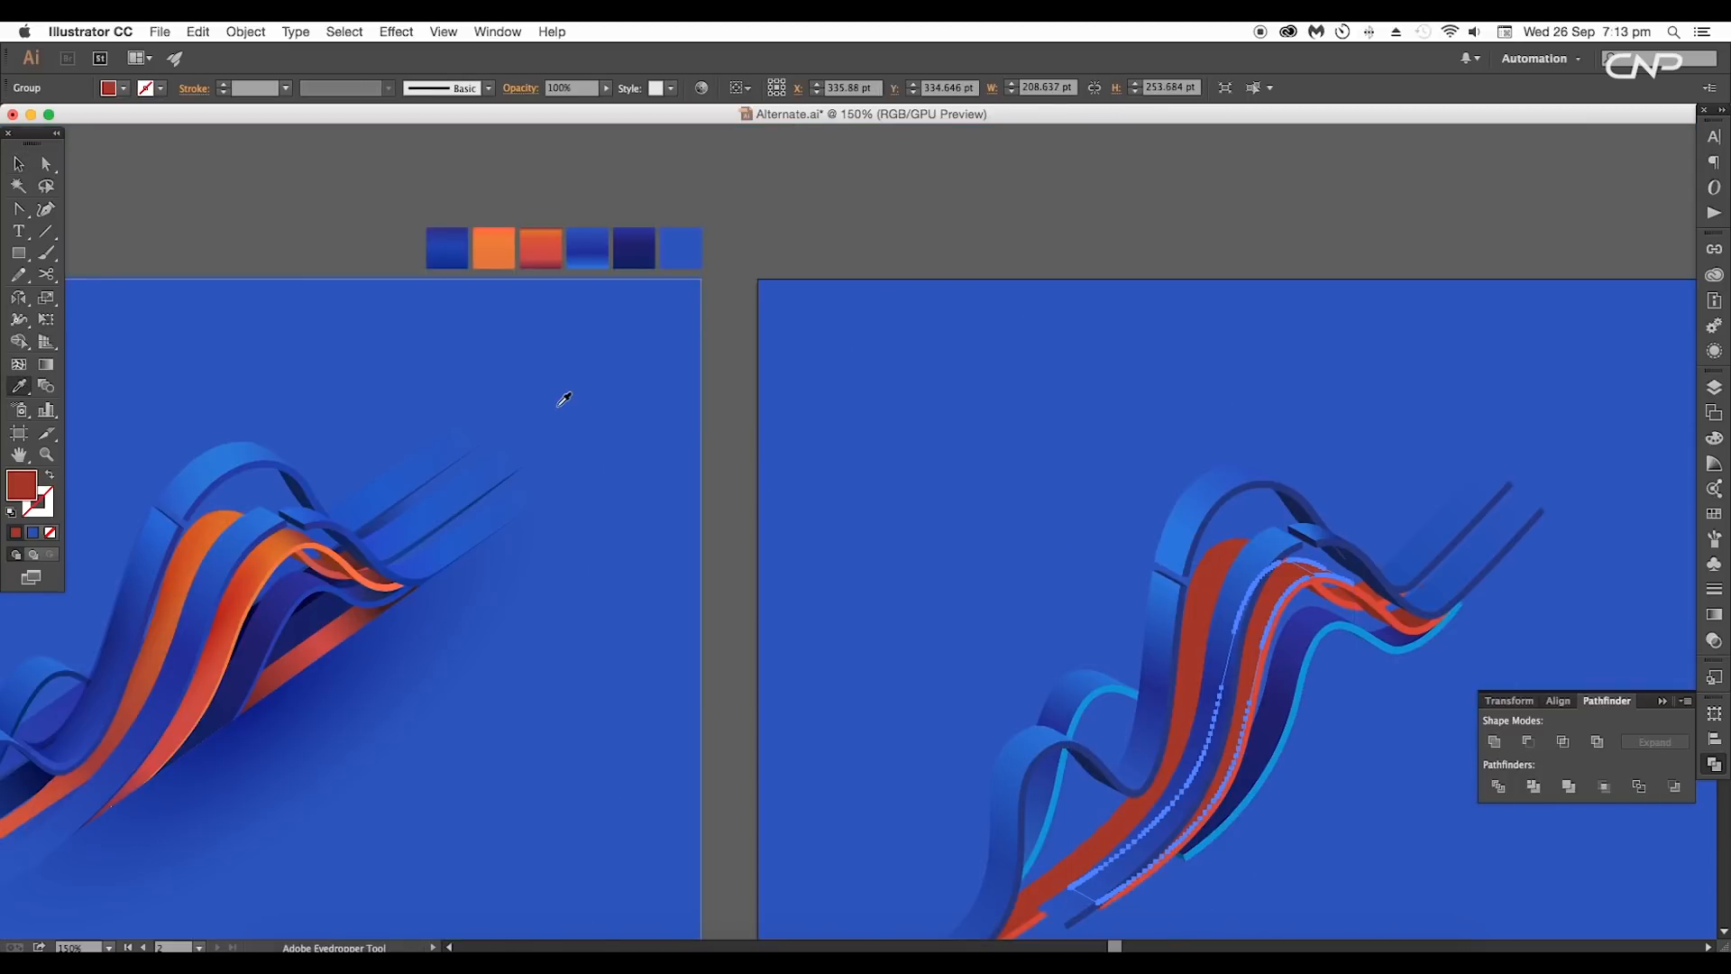
click(505, 258)
scroll(1270, 670, up, 1)
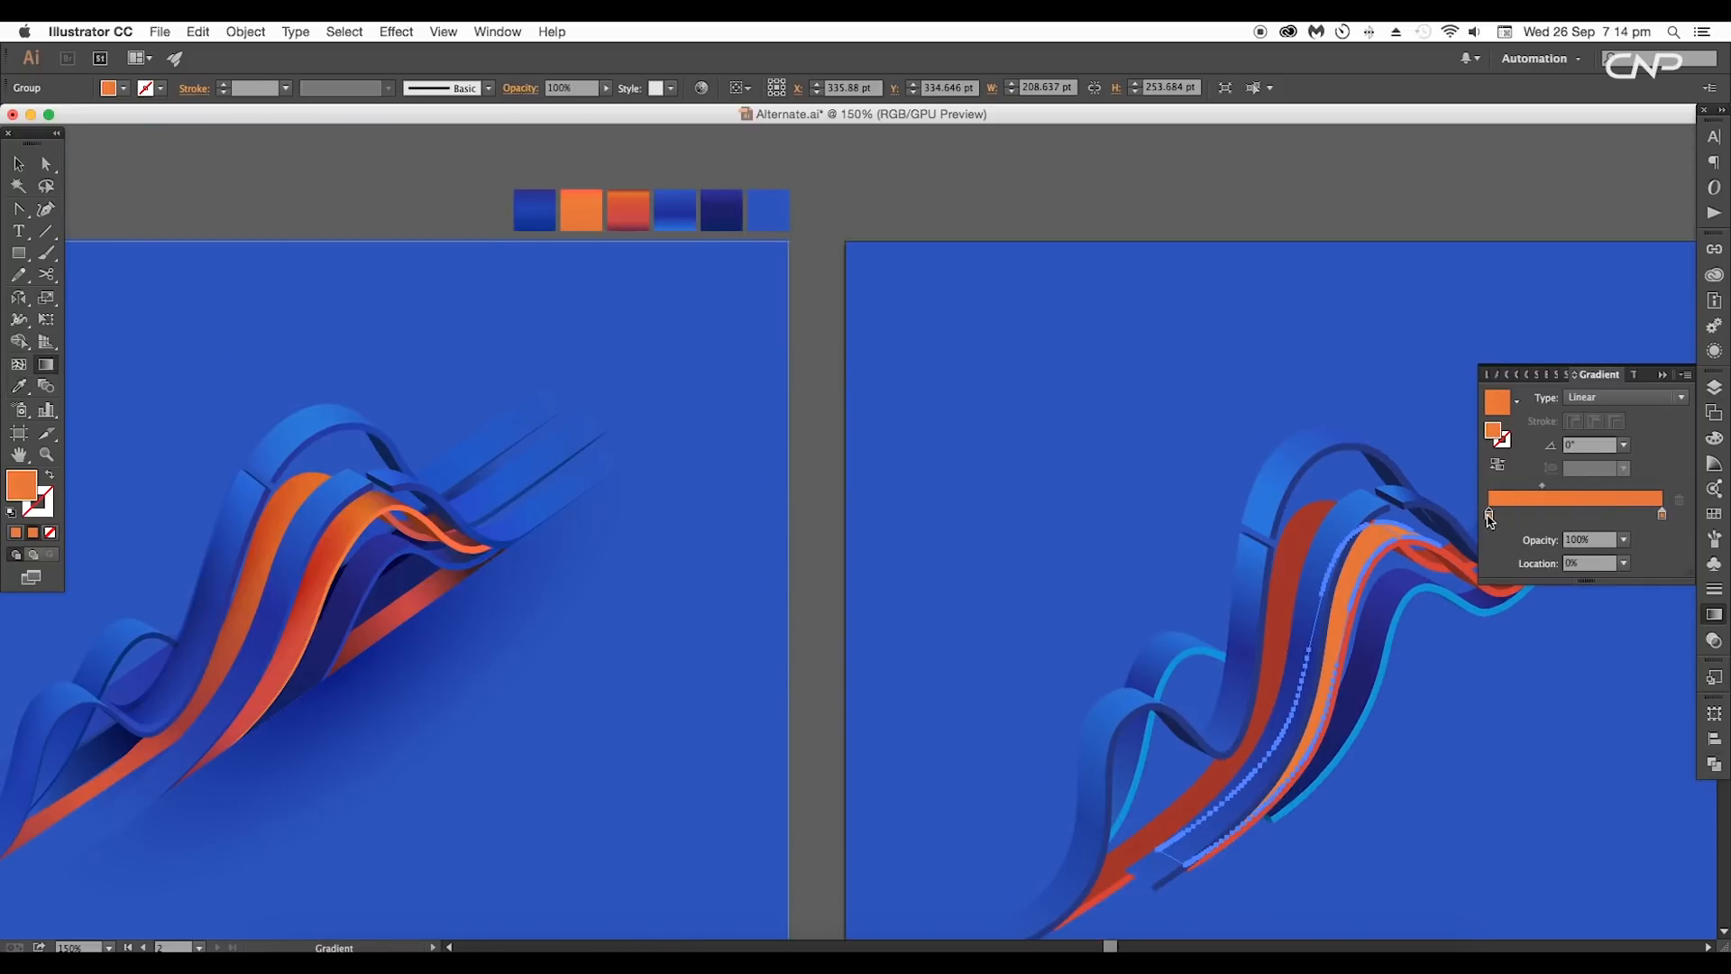
double_click(1489, 515)
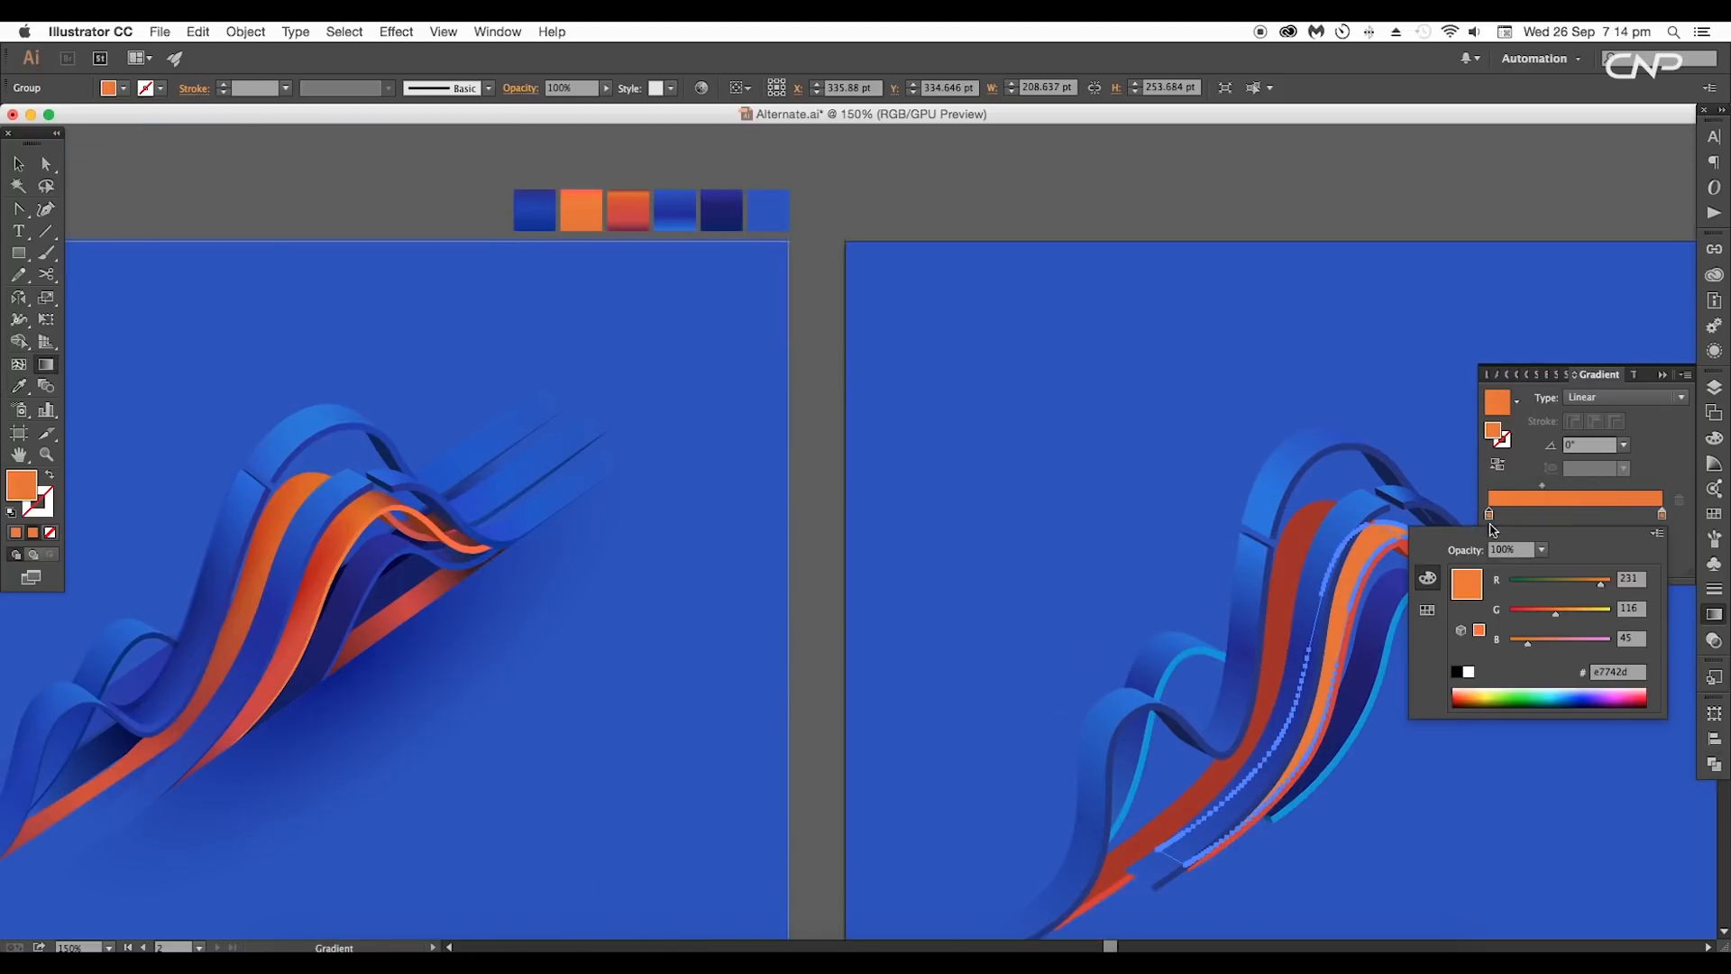
click(1533, 613)
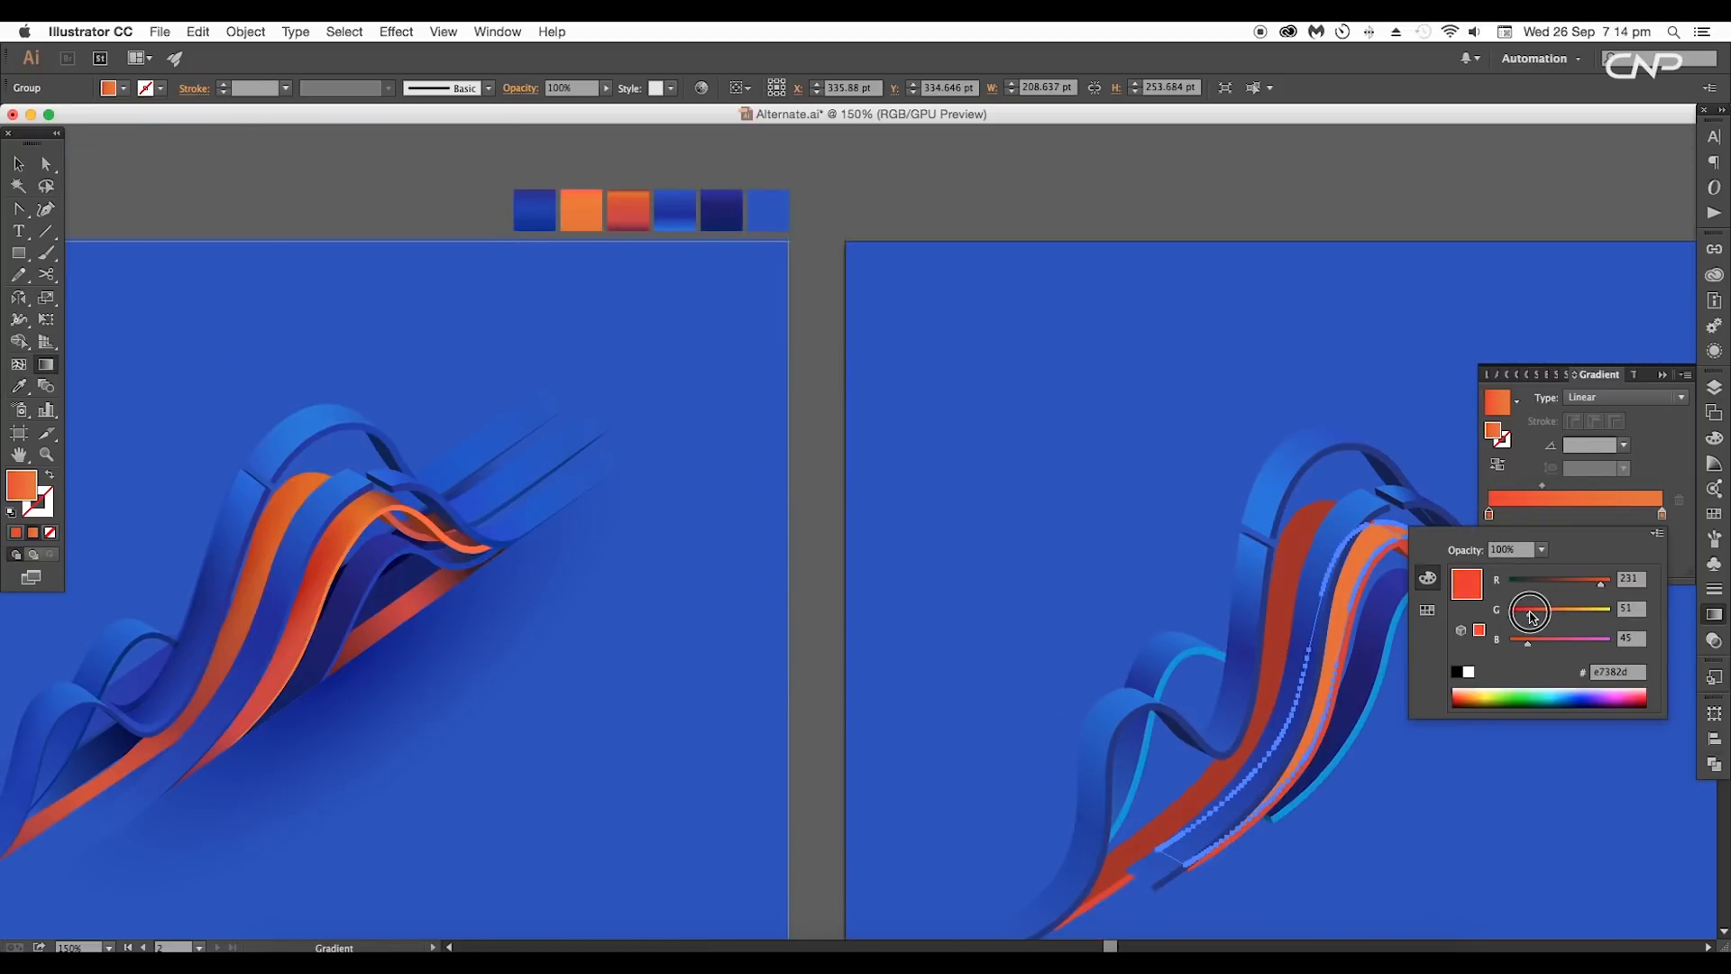
Step: Move and add colour stops in the front orange ribbon's gradient and set the end colour's green value to about 87
drag(1662, 515, 1628, 516)
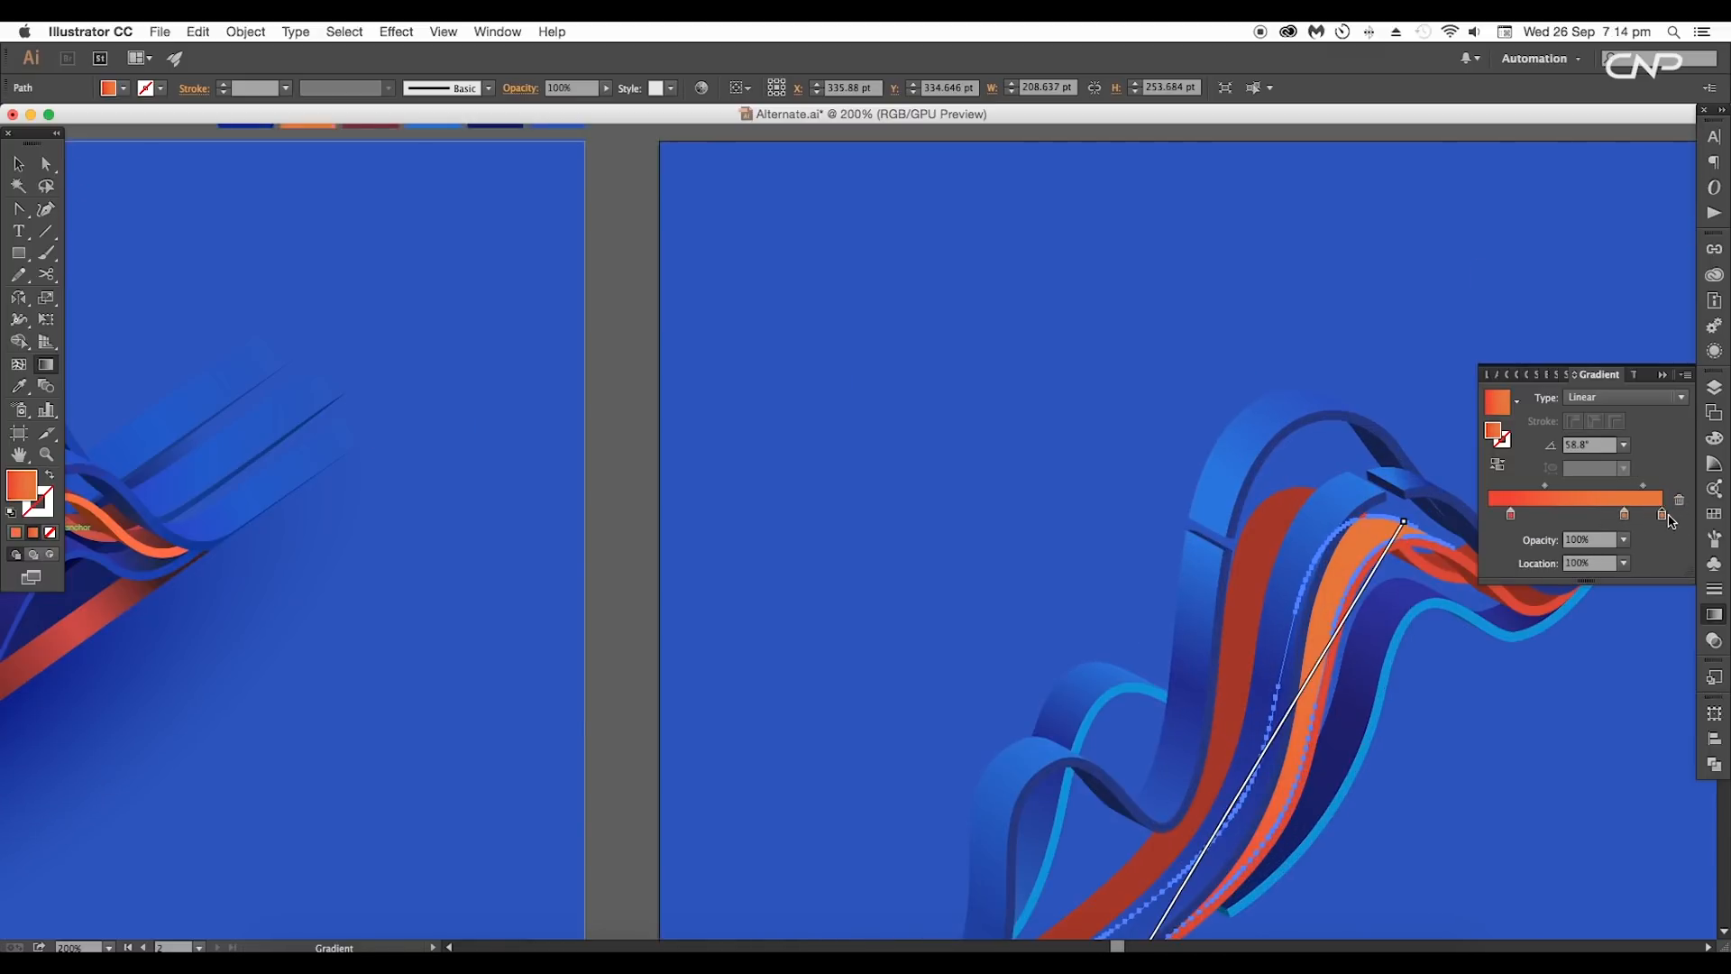
double_click(1662, 516)
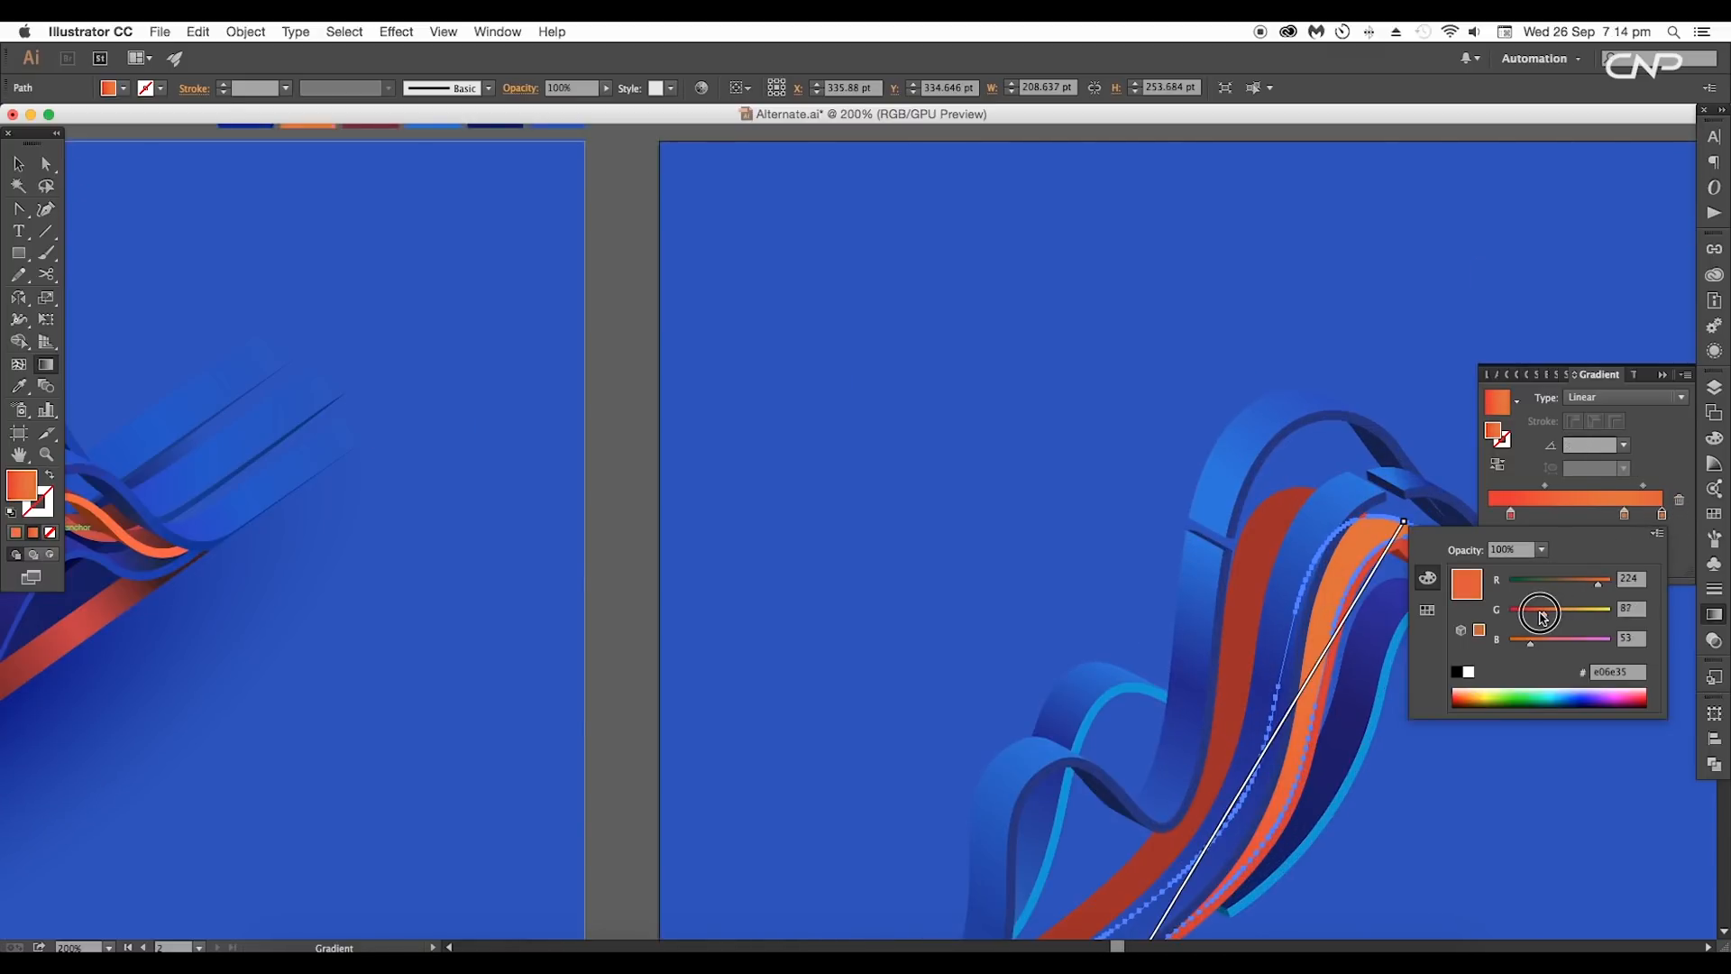
click(1585, 517)
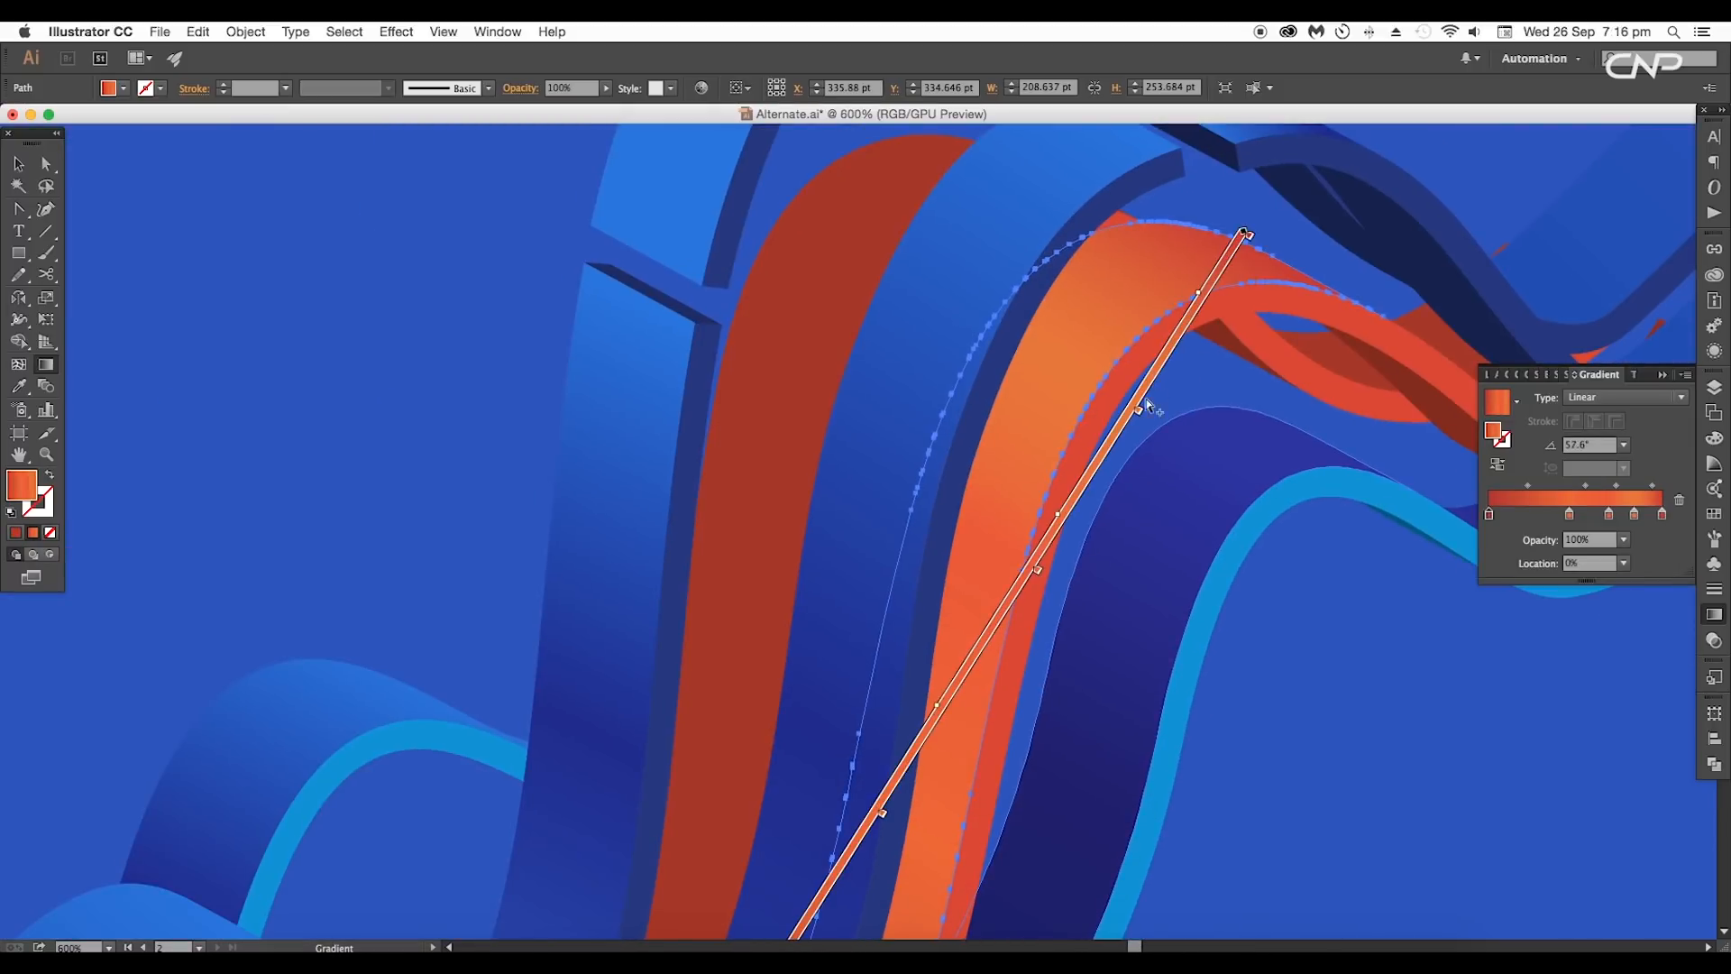
scroll(1171, 359, down, 3)
double_click(1095, 475)
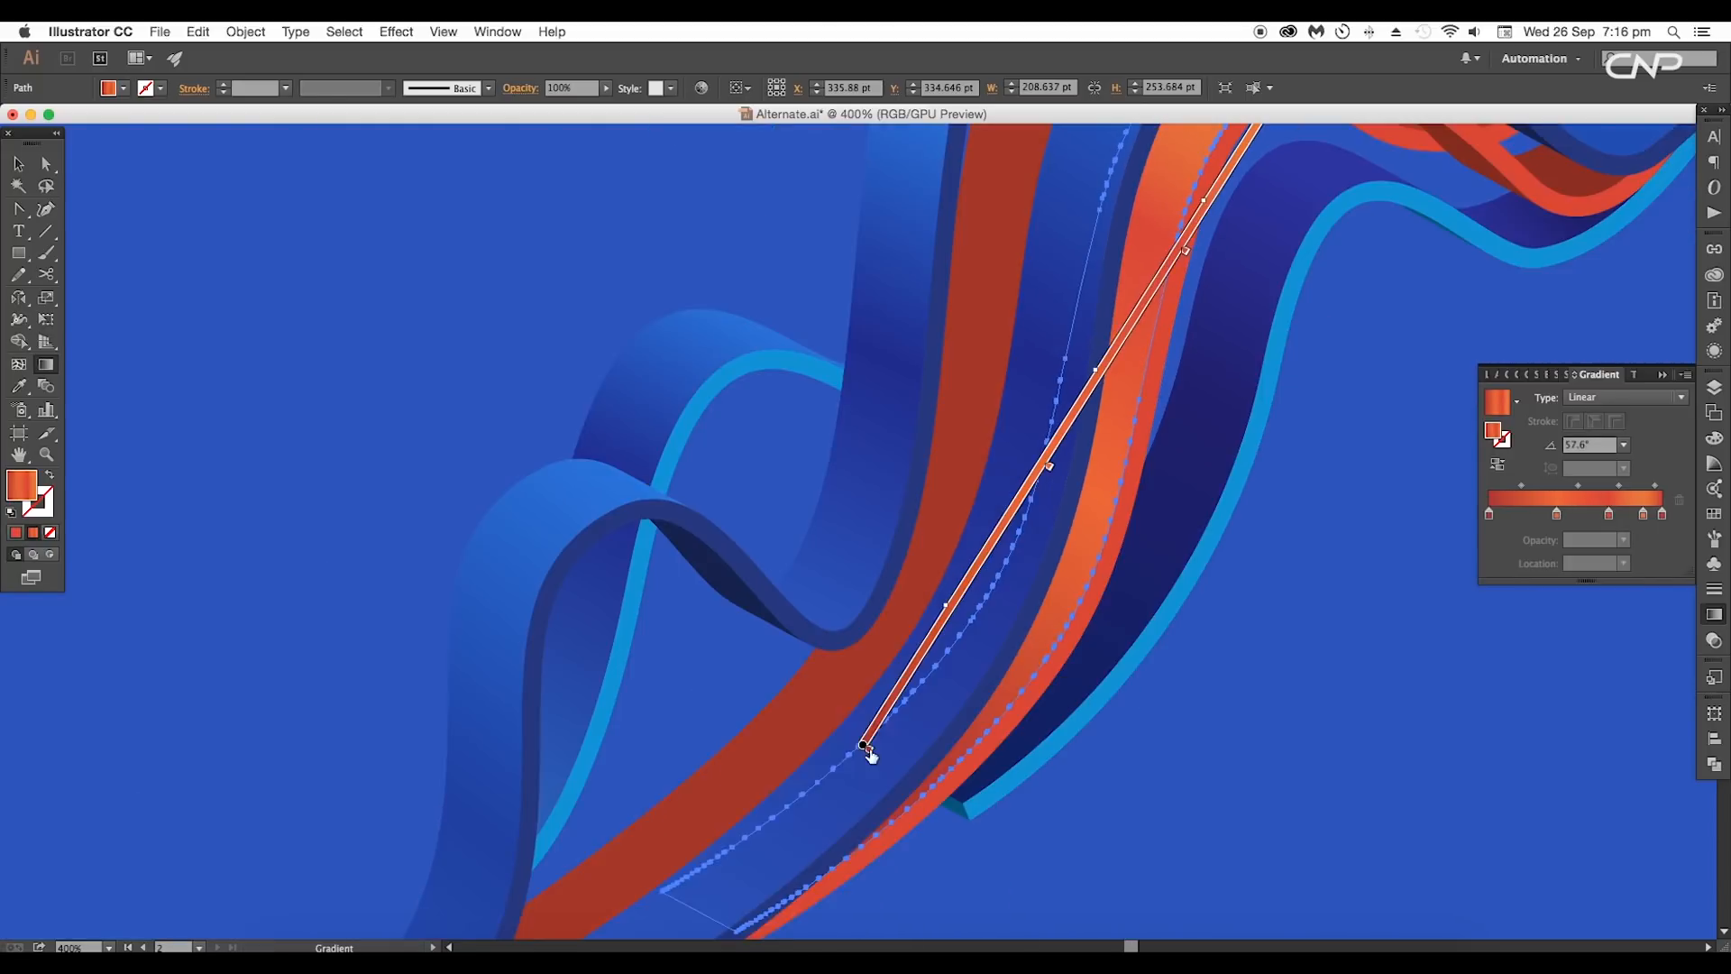
Step: Darken the red start colour at the front orange ribbon's lower end and fine-tune the colour of the stop at 36.26%
double_click(868, 750)
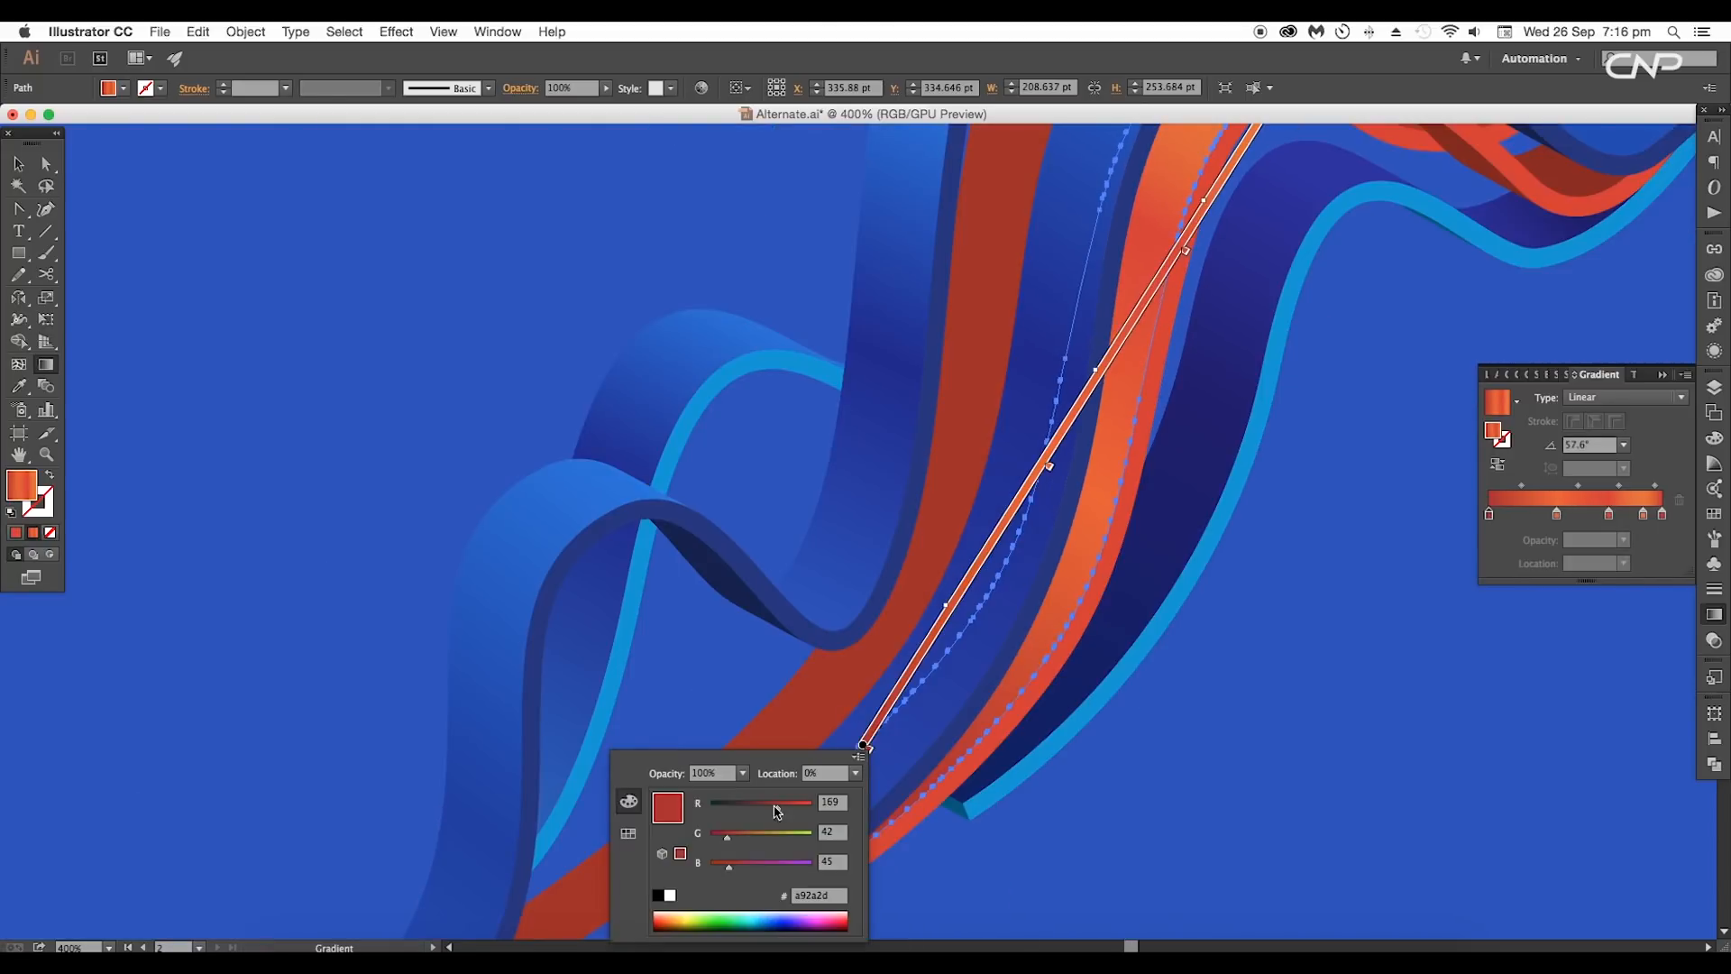
drag(776, 810, 754, 810)
drag(754, 810, 709, 832)
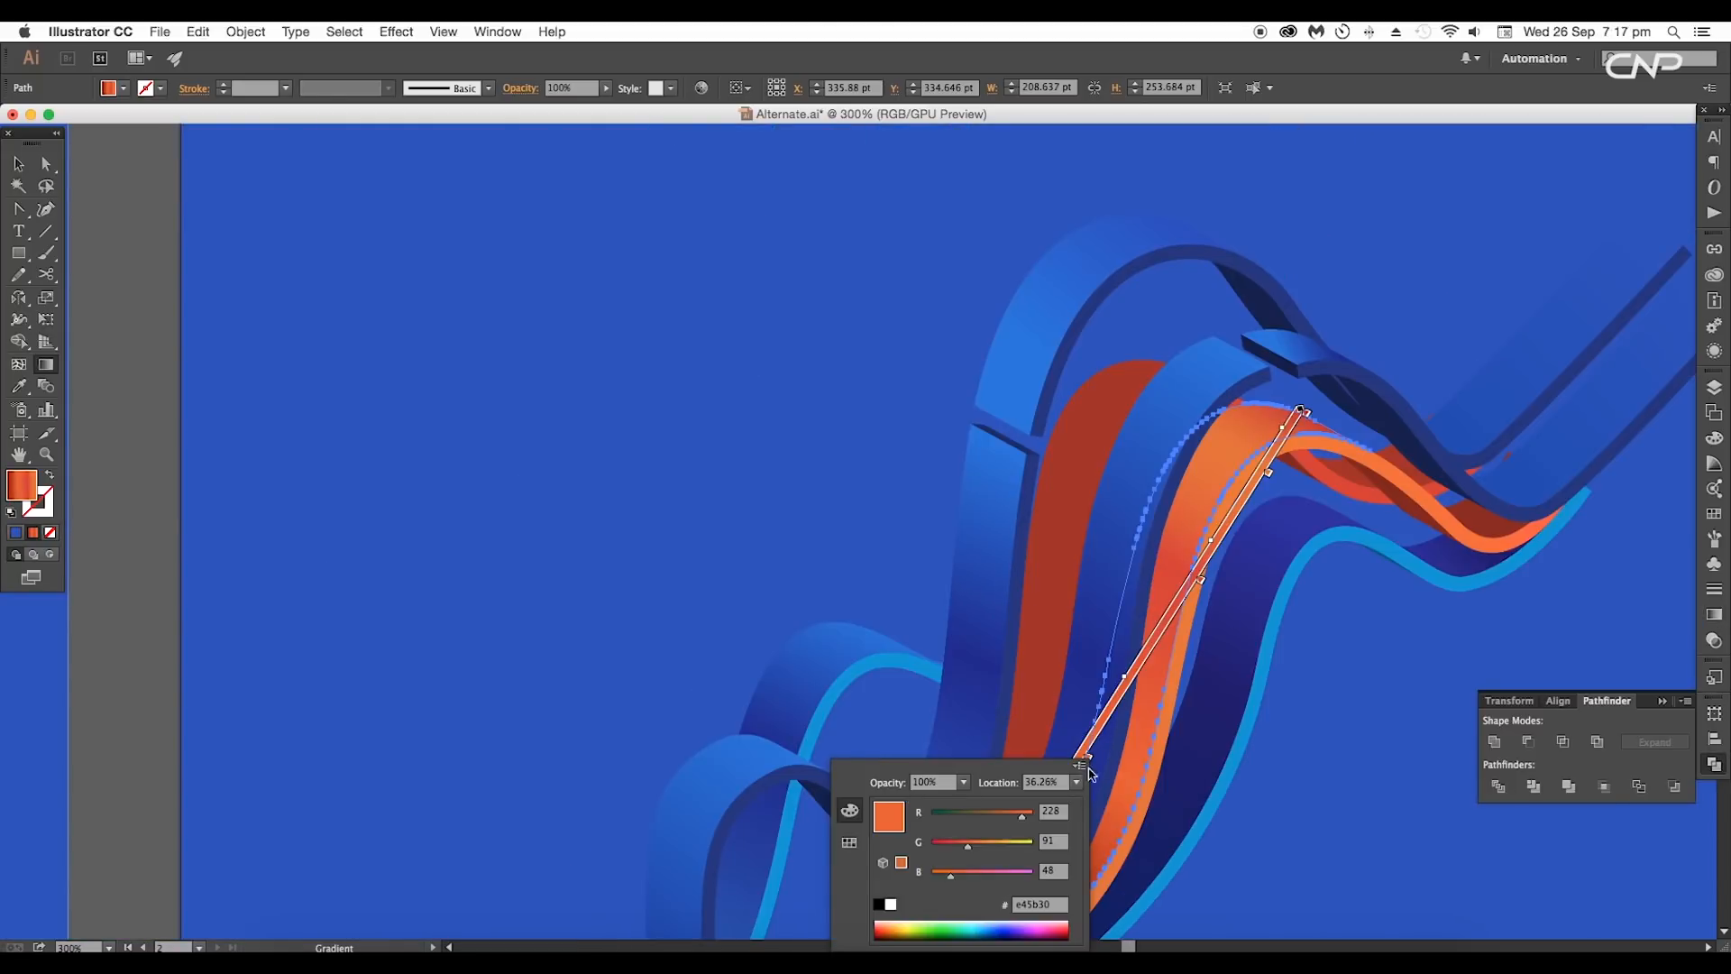
drag(955, 853, 959, 852)
click(18, 164)
Step: Copy the front orange ribbon's gradient onto the rear red ribbon's face and run it from its lower end up to the crest
scroll(987, 566, down, 1)
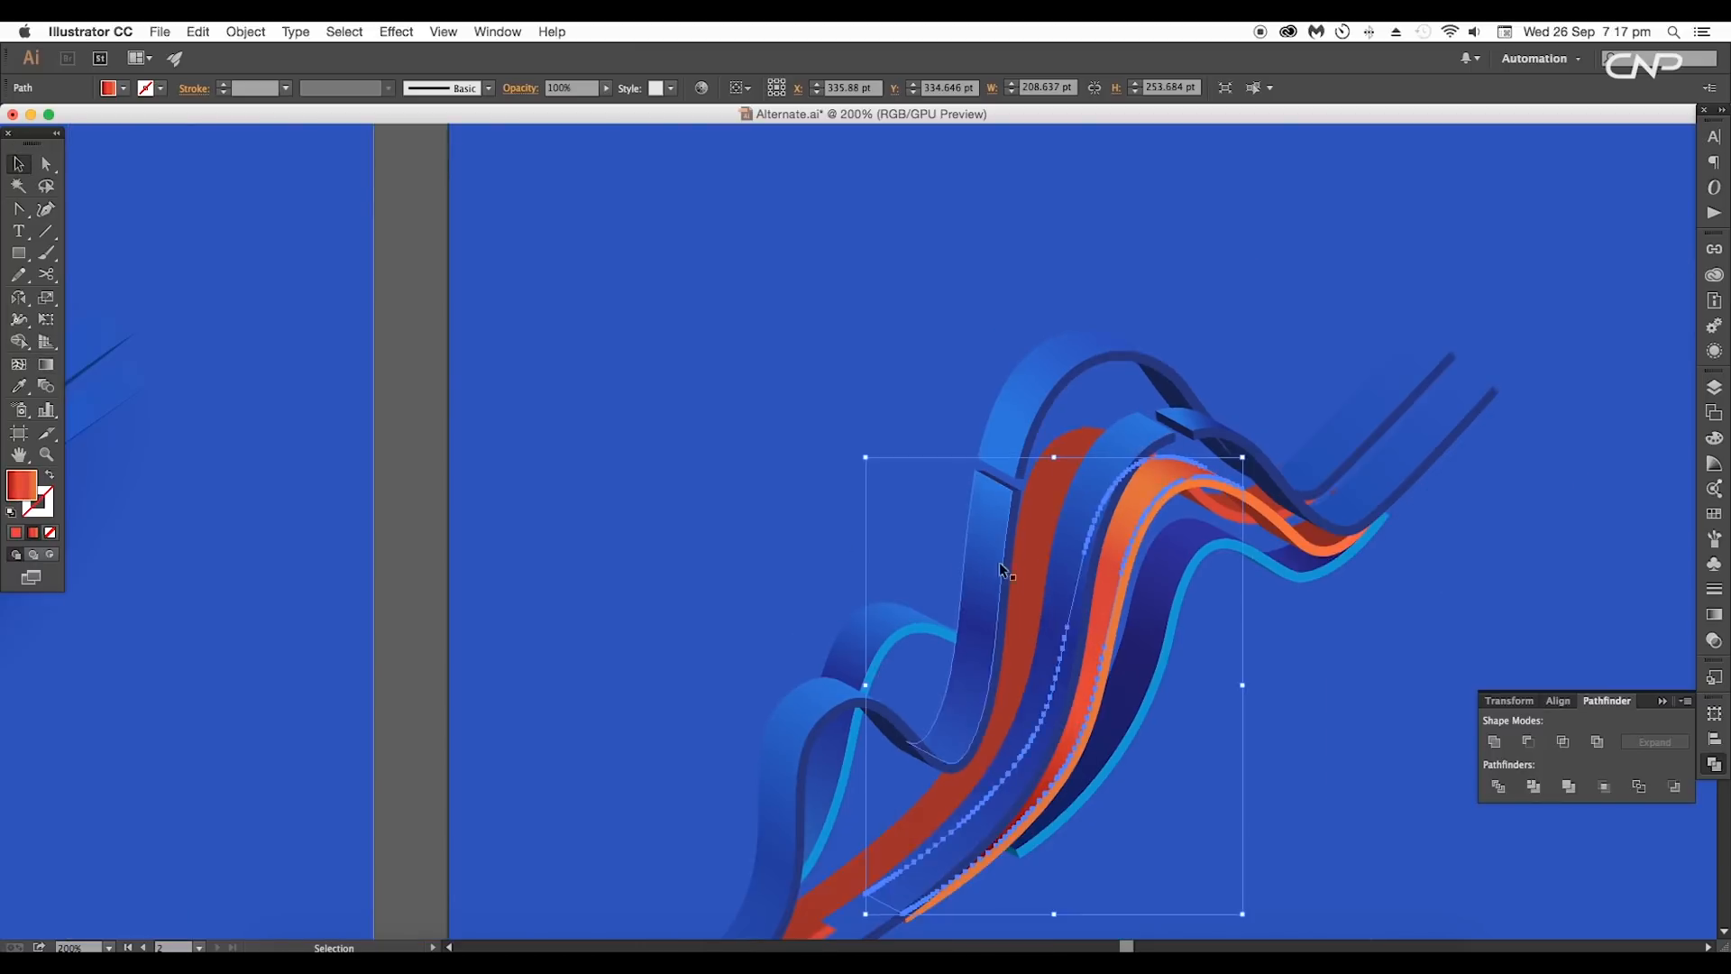
click(1029, 553)
key(i)
click(1113, 546)
key(g)
scroll(898, 784, down, 2)
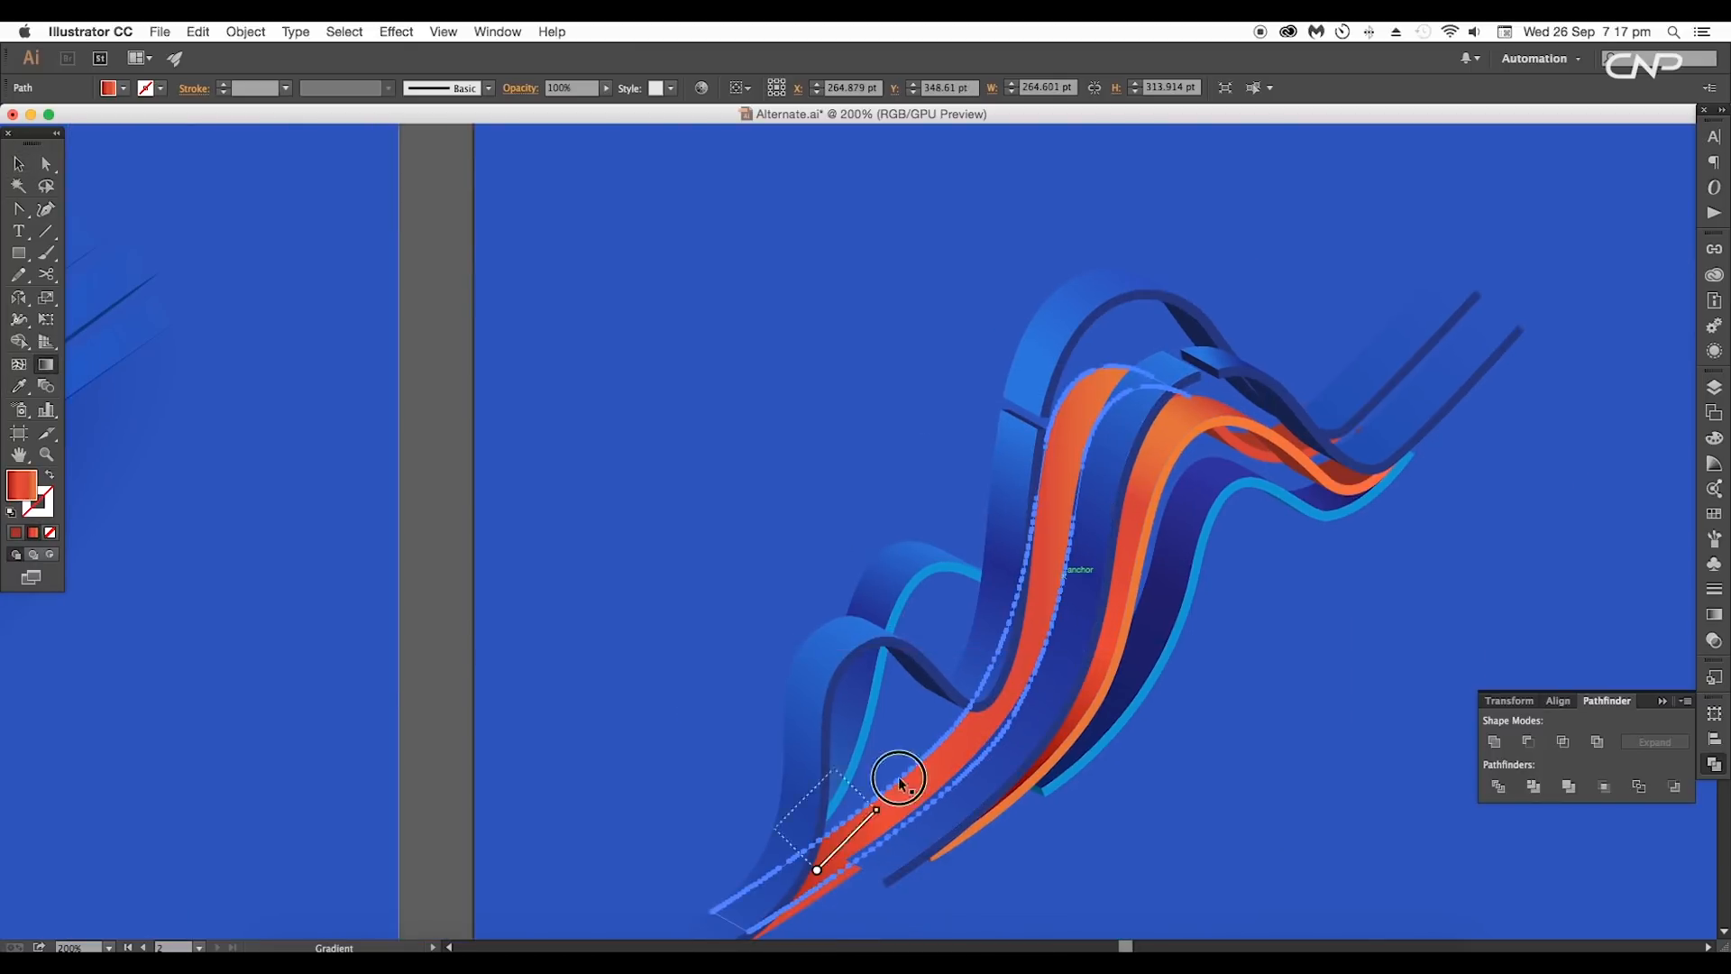
mouse_move(826, 876)
mouse_down()
mouse_move(1126, 384)
mouse_move(1135, 394)
mouse_up()
scroll(1011, 584, down, 1)
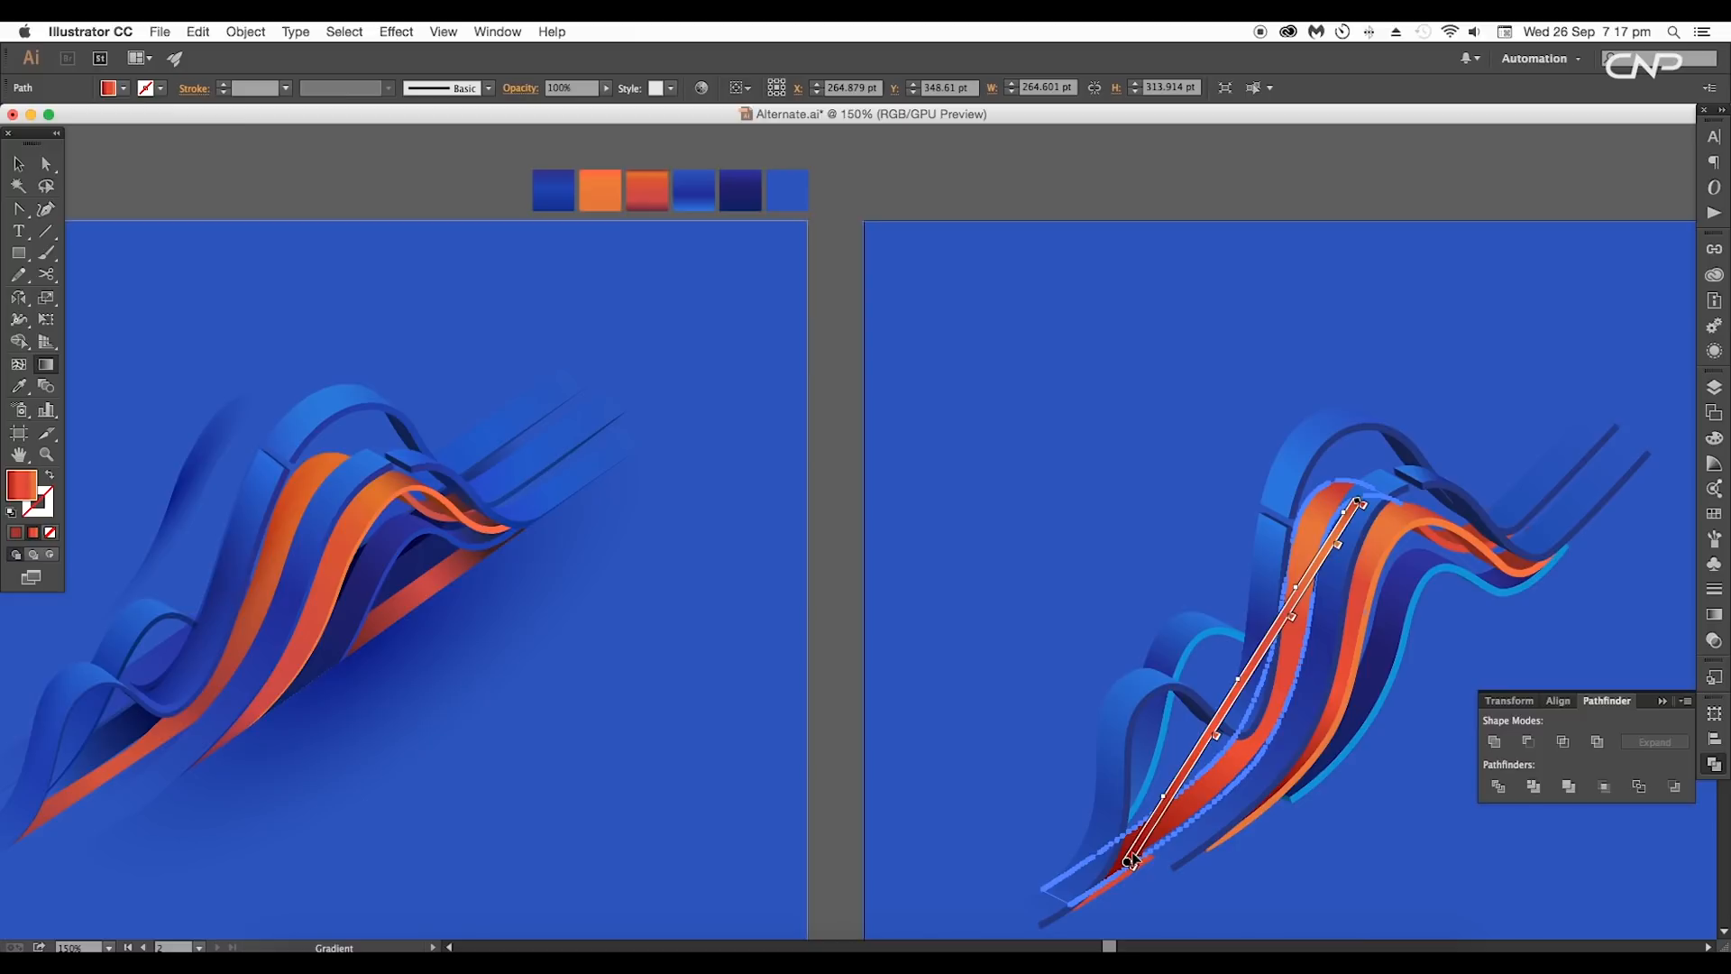
drag(1109, 891, 1370, 487)
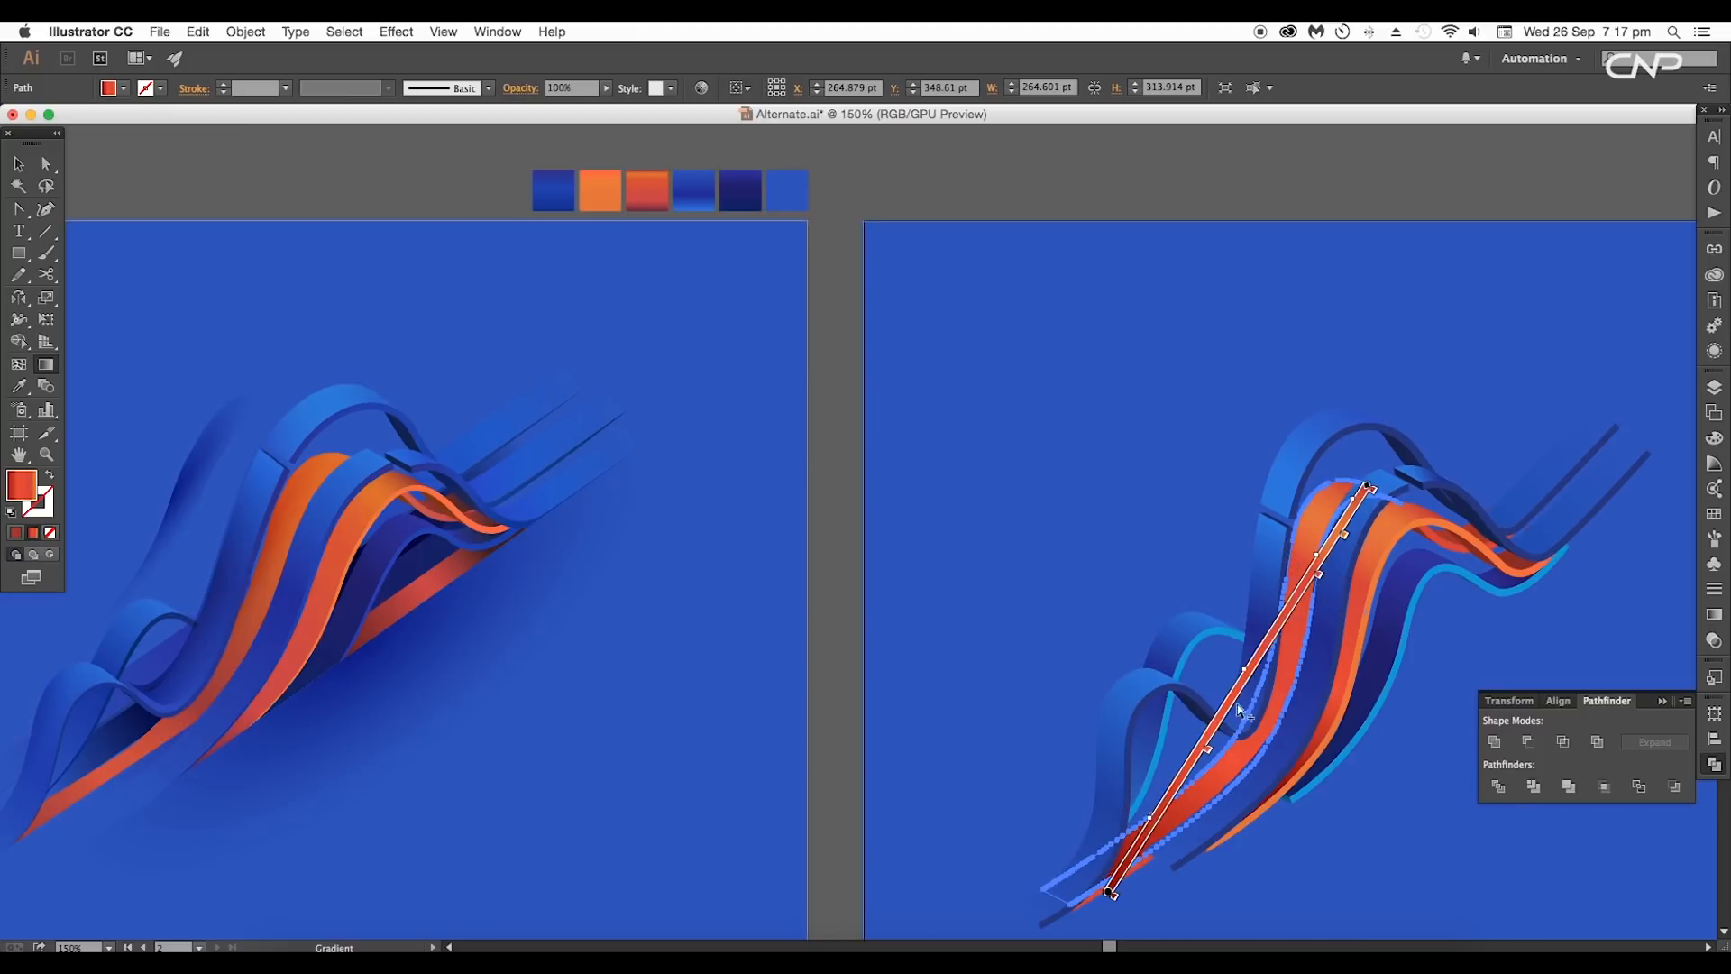
Step: Copy the orange of the front orange ribbon's edge onto the red edge of the rear orange ribbon
scroll(1389, 546, right, 2)
key(v)
click(1386, 548)
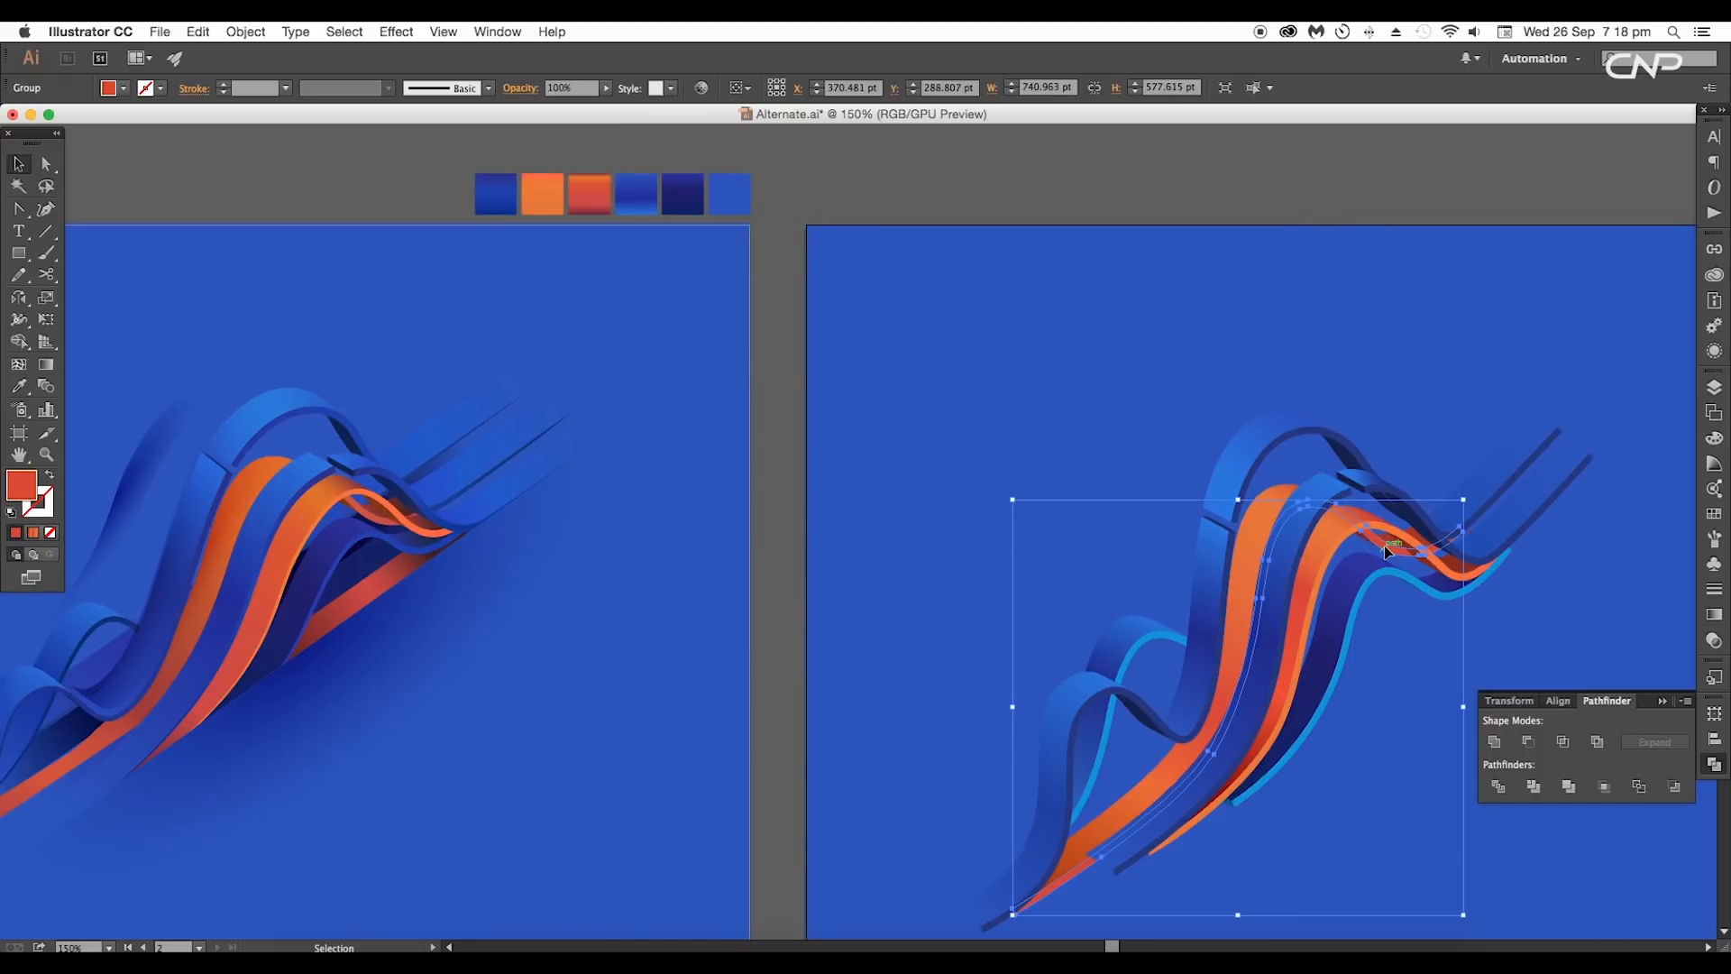
key(i)
click(1456, 573)
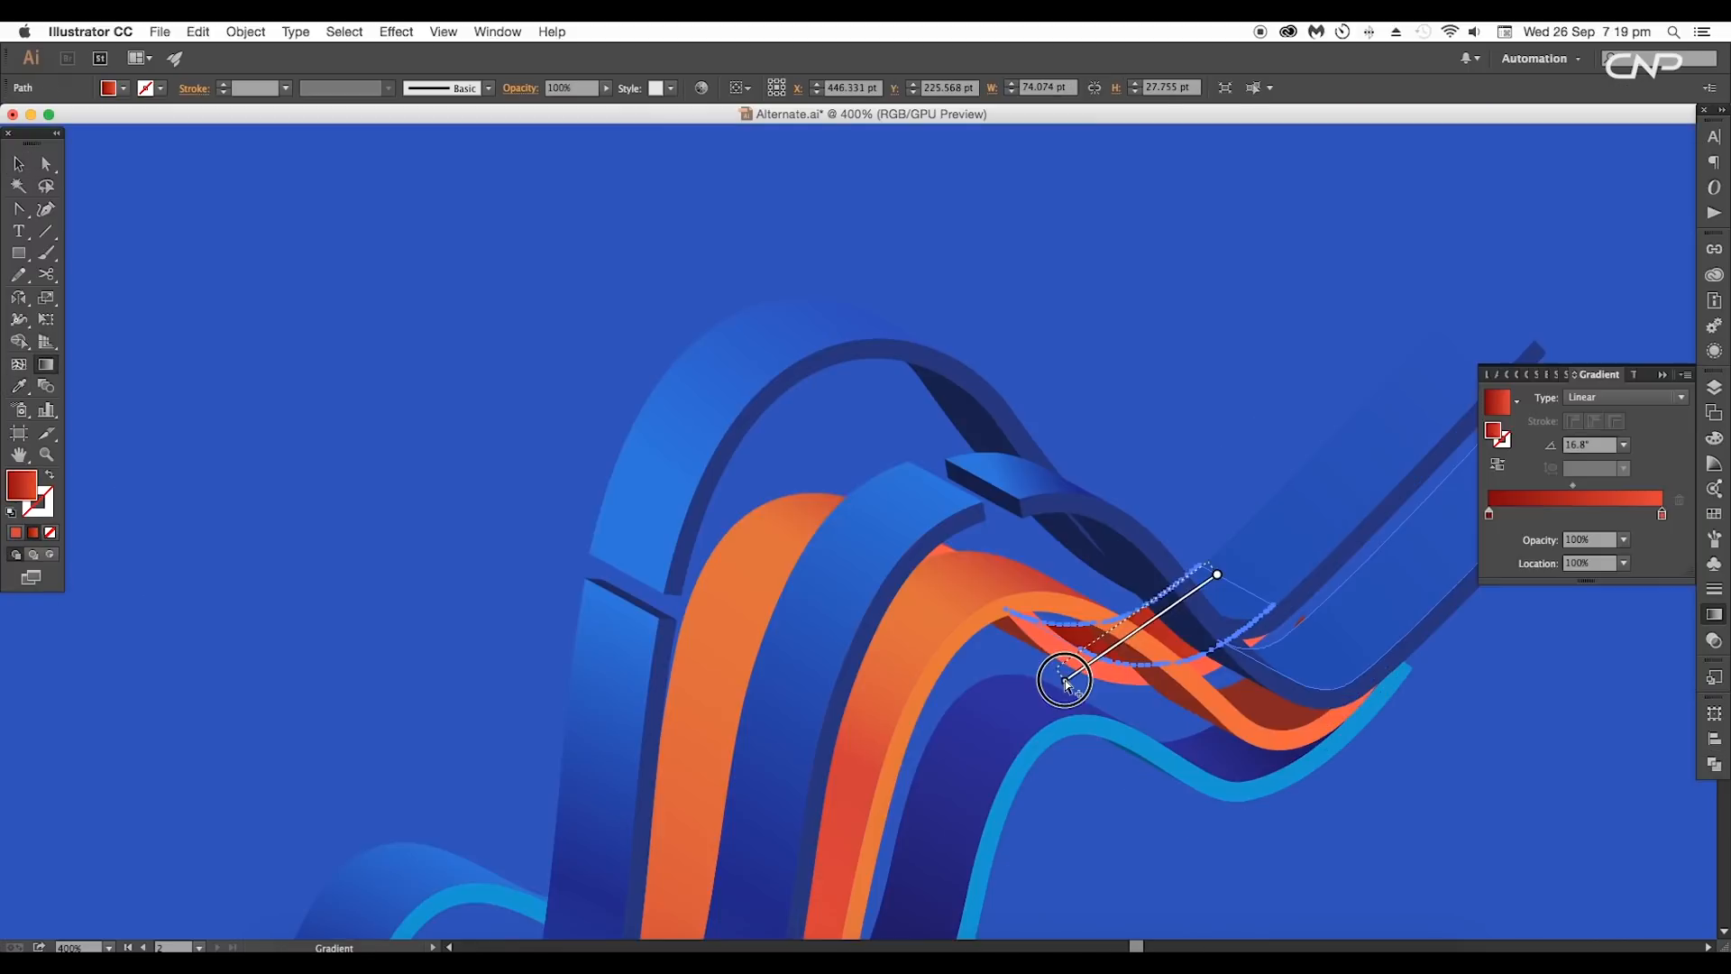
Step: Redirect the gradient across the rear ribbon's red face and darken its start colour to a red value of about 28
drag(1067, 685, 1065, 685)
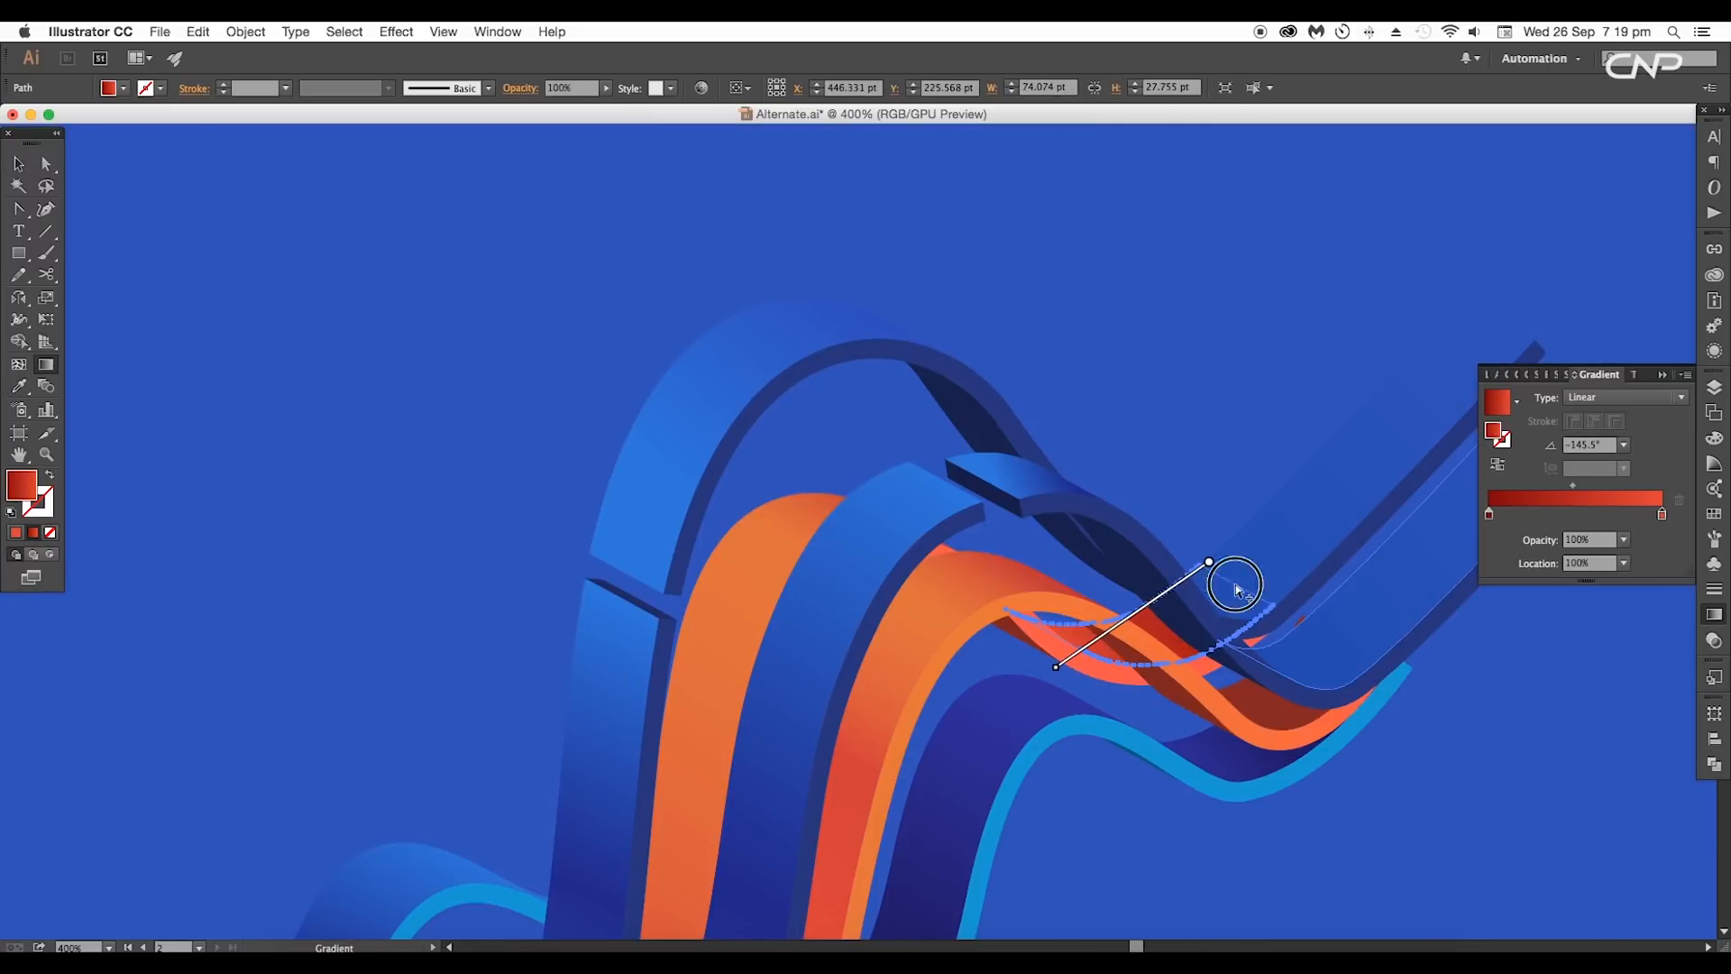
drag(1236, 586, 1043, 649)
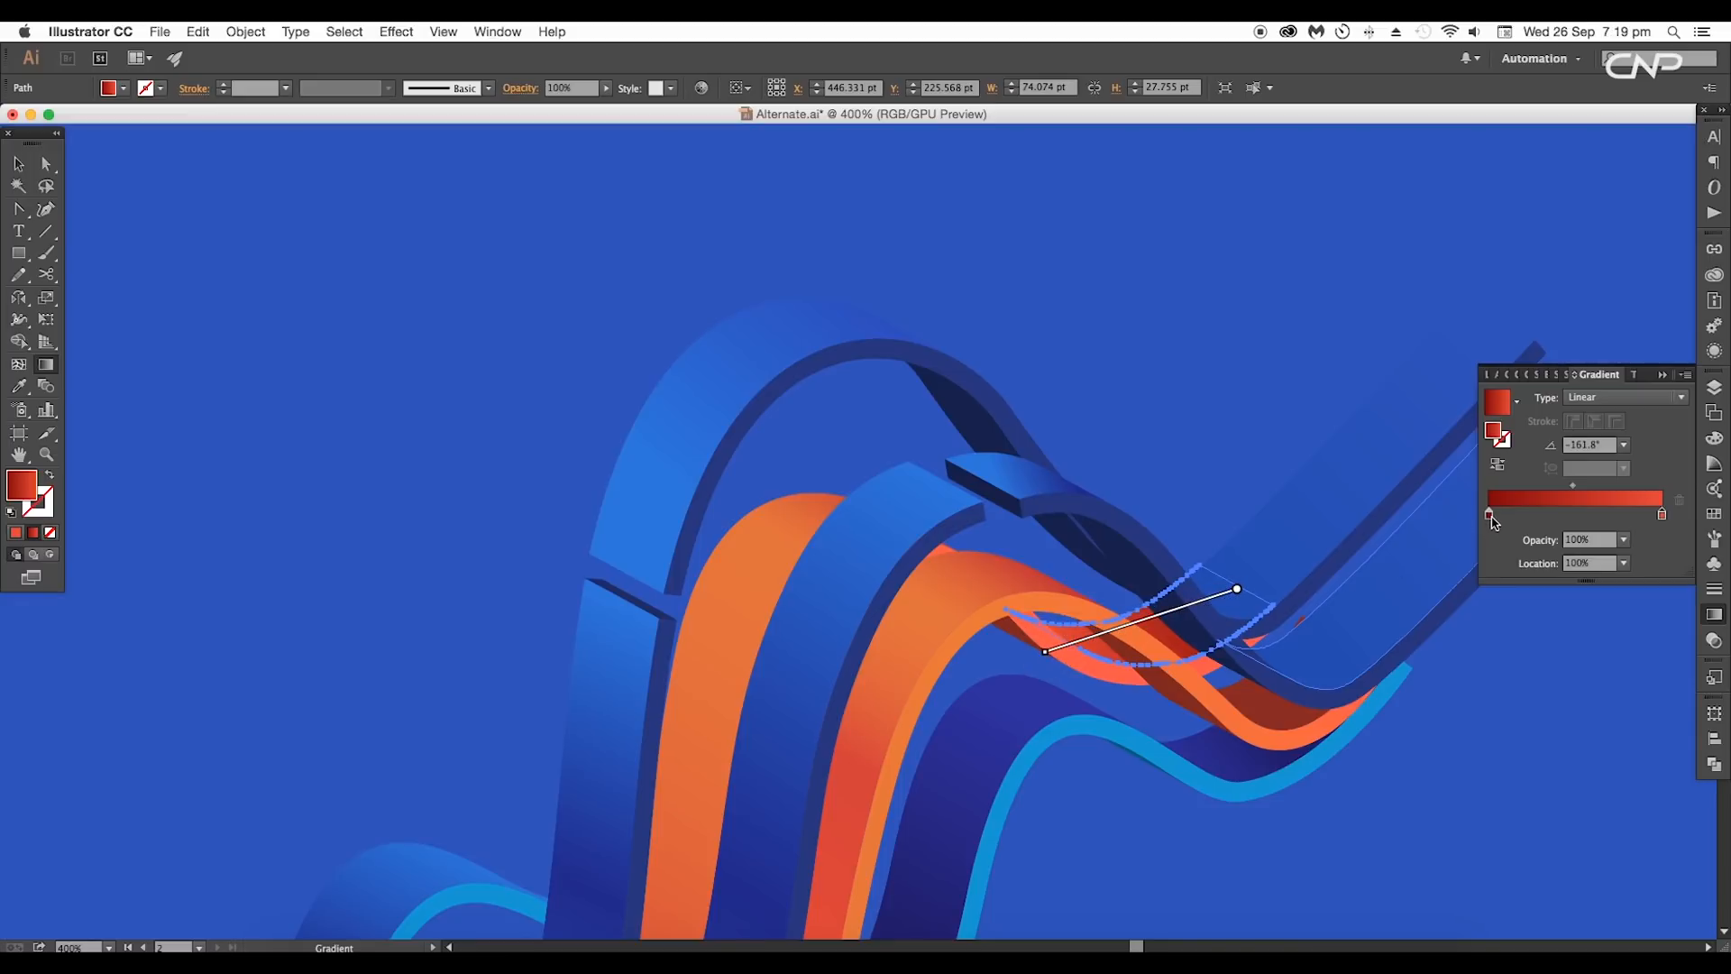
double_click(1490, 515)
drag(1556, 586, 1524, 586)
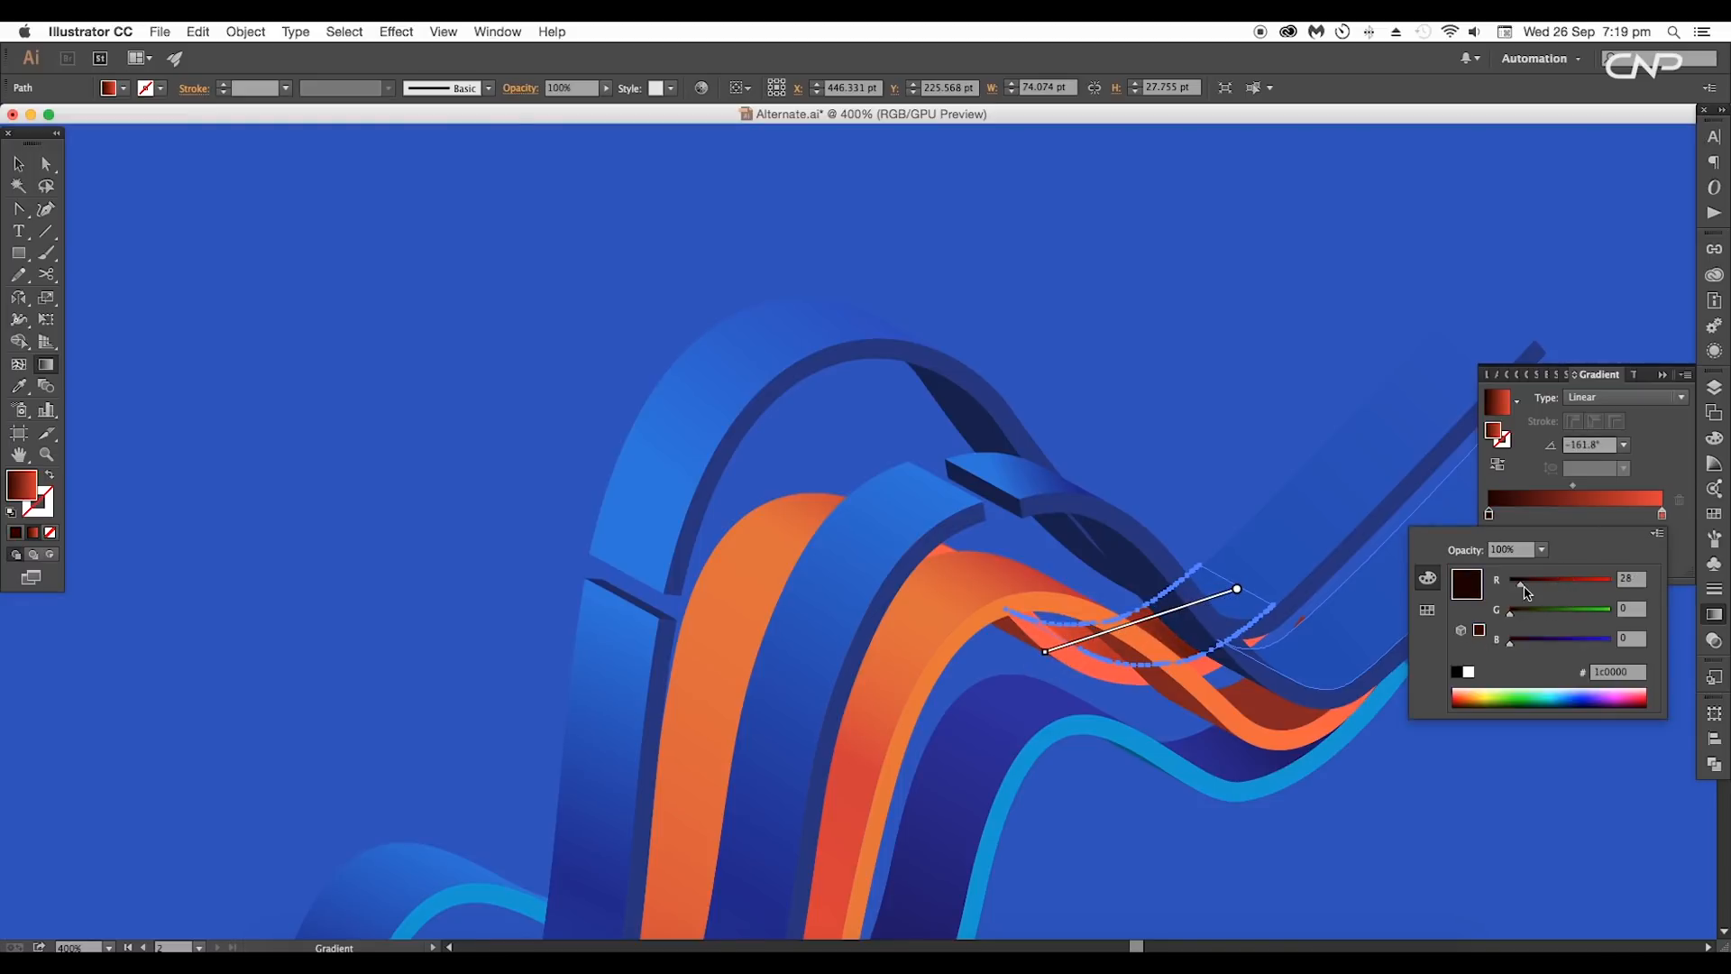
click(1175, 632)
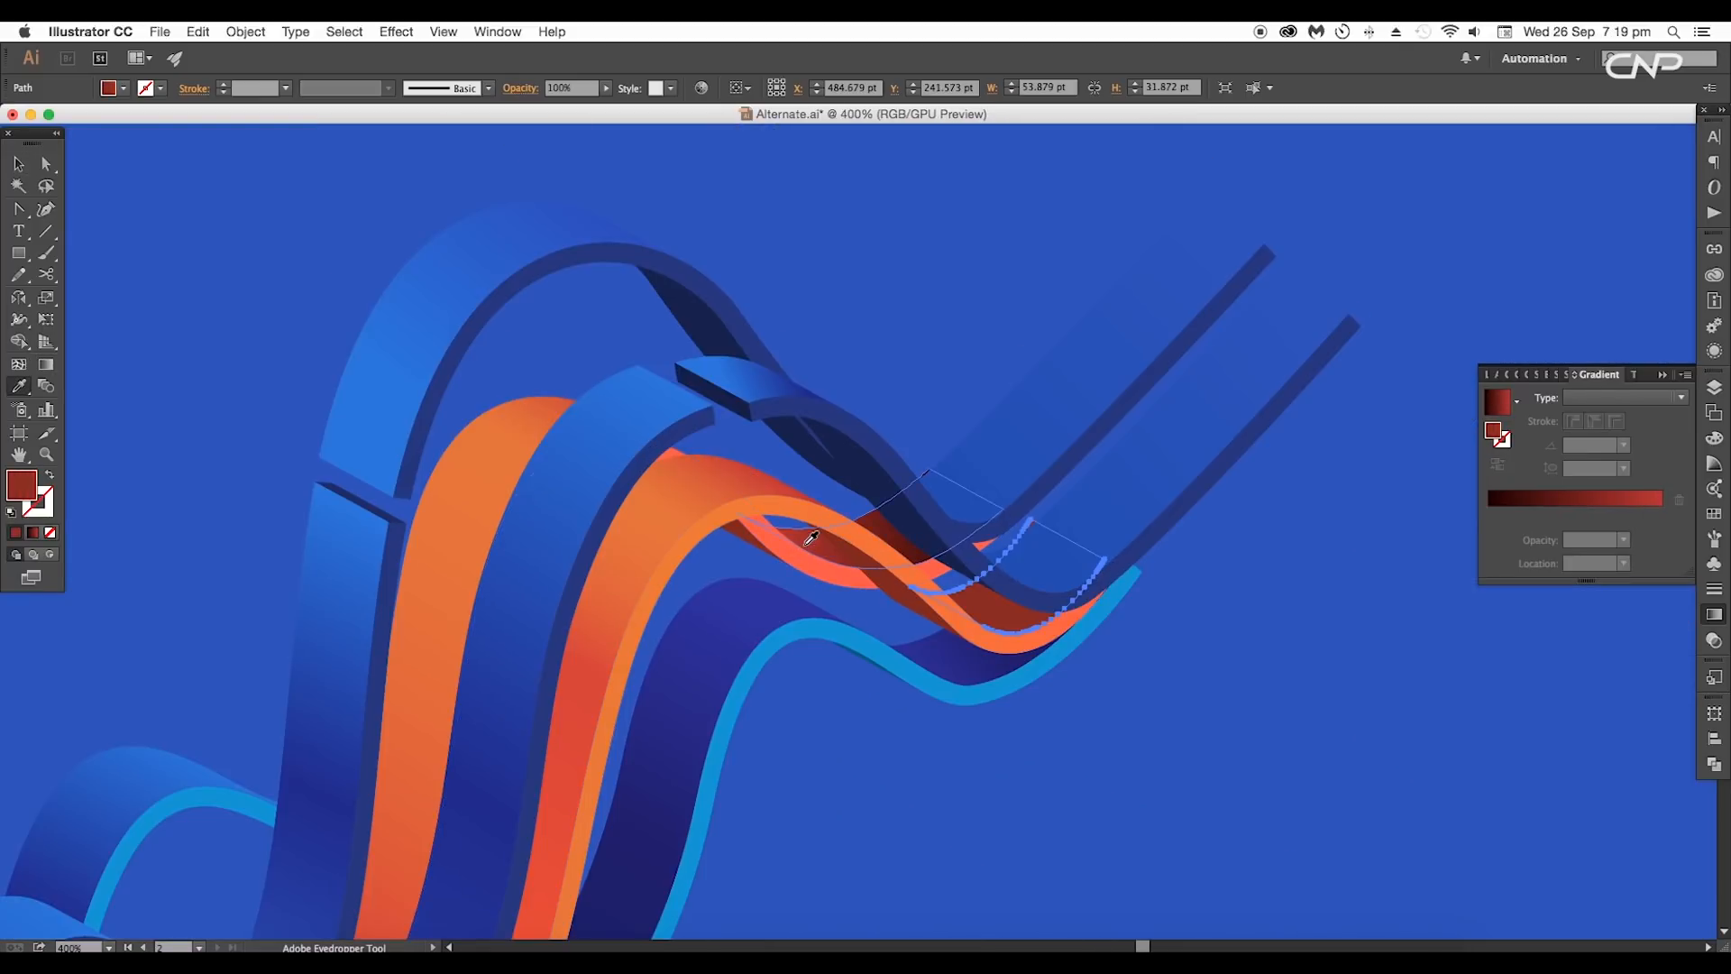
Step: Copy the dark red gradient onto the neighbouring red face in the right valley and run it diagonally up to the right
click(817, 536)
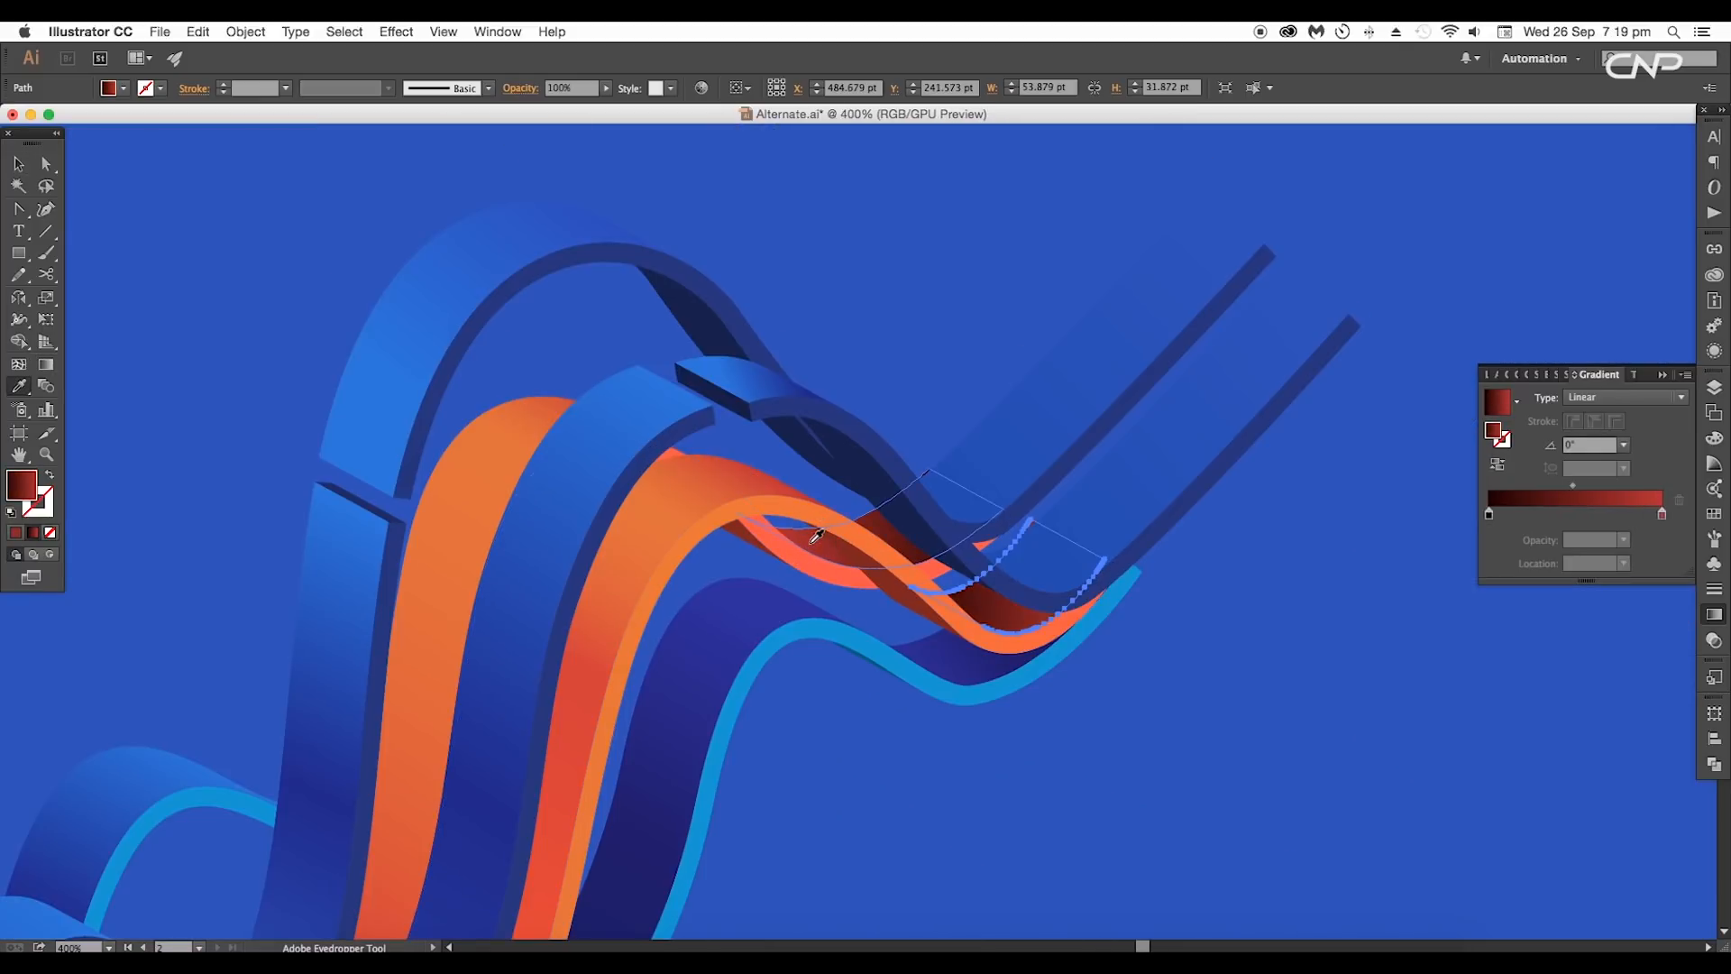
key(g)
drag(966, 599, 1074, 547)
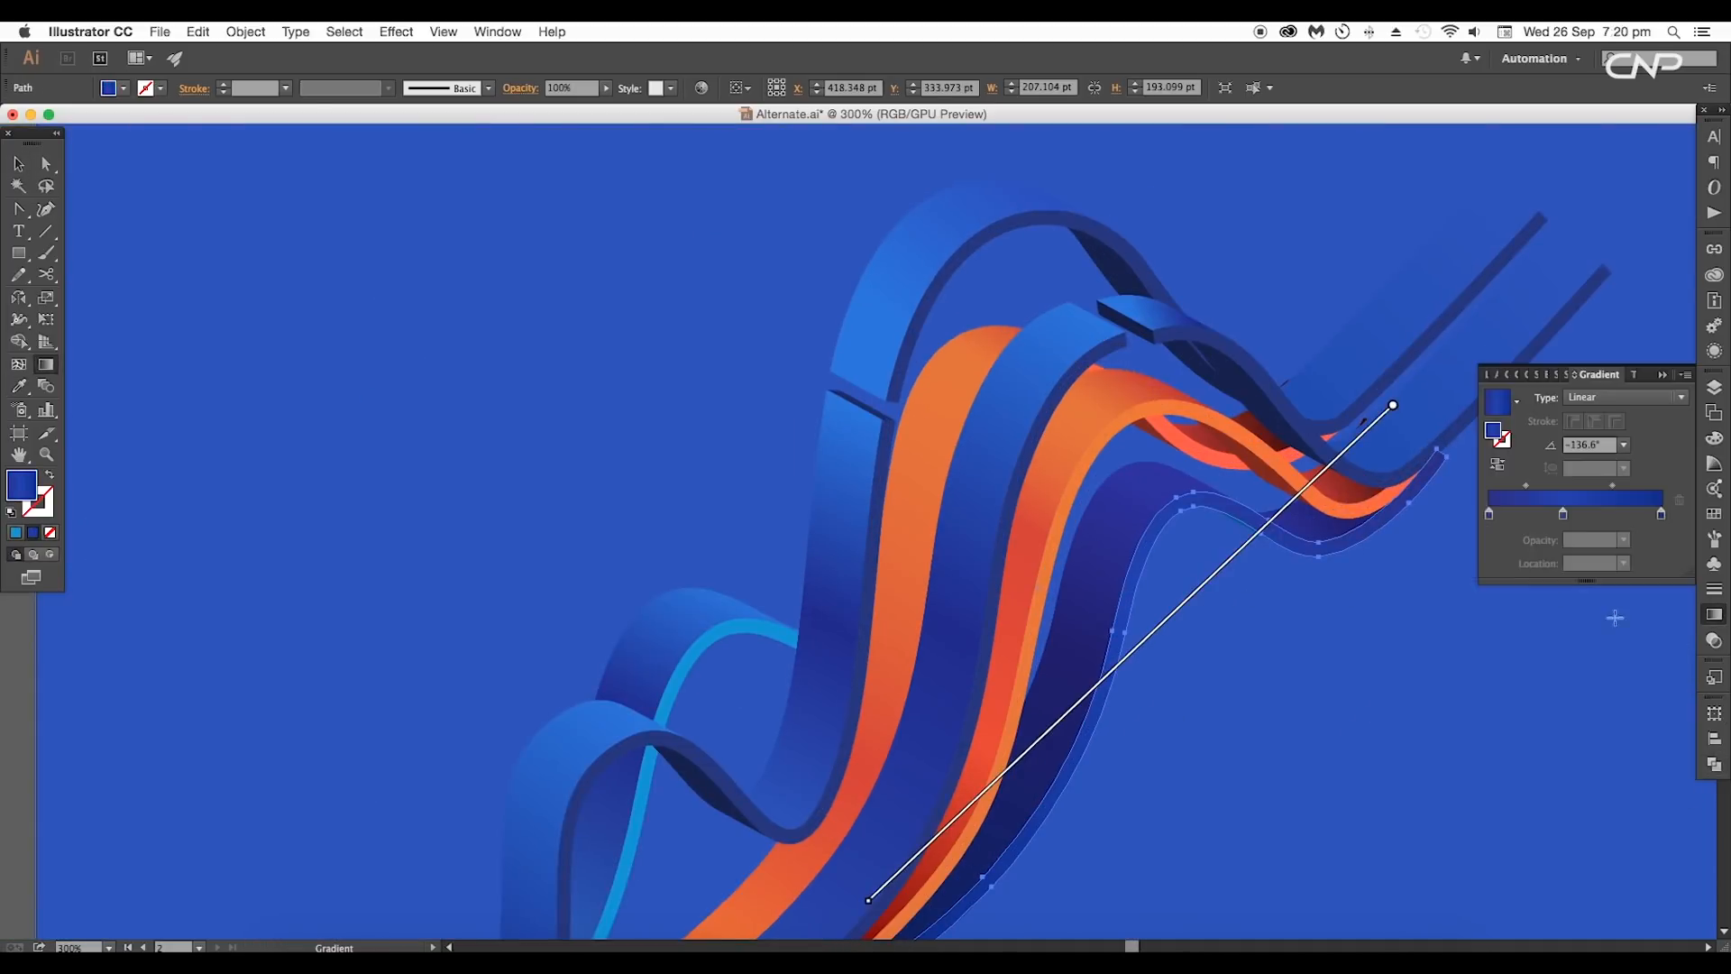
Step: Adjust the blue gradient on the lowest ribbon's edge, then unite the middle blue ribbon's edge and recolour its end stops
double_click(1581, 513)
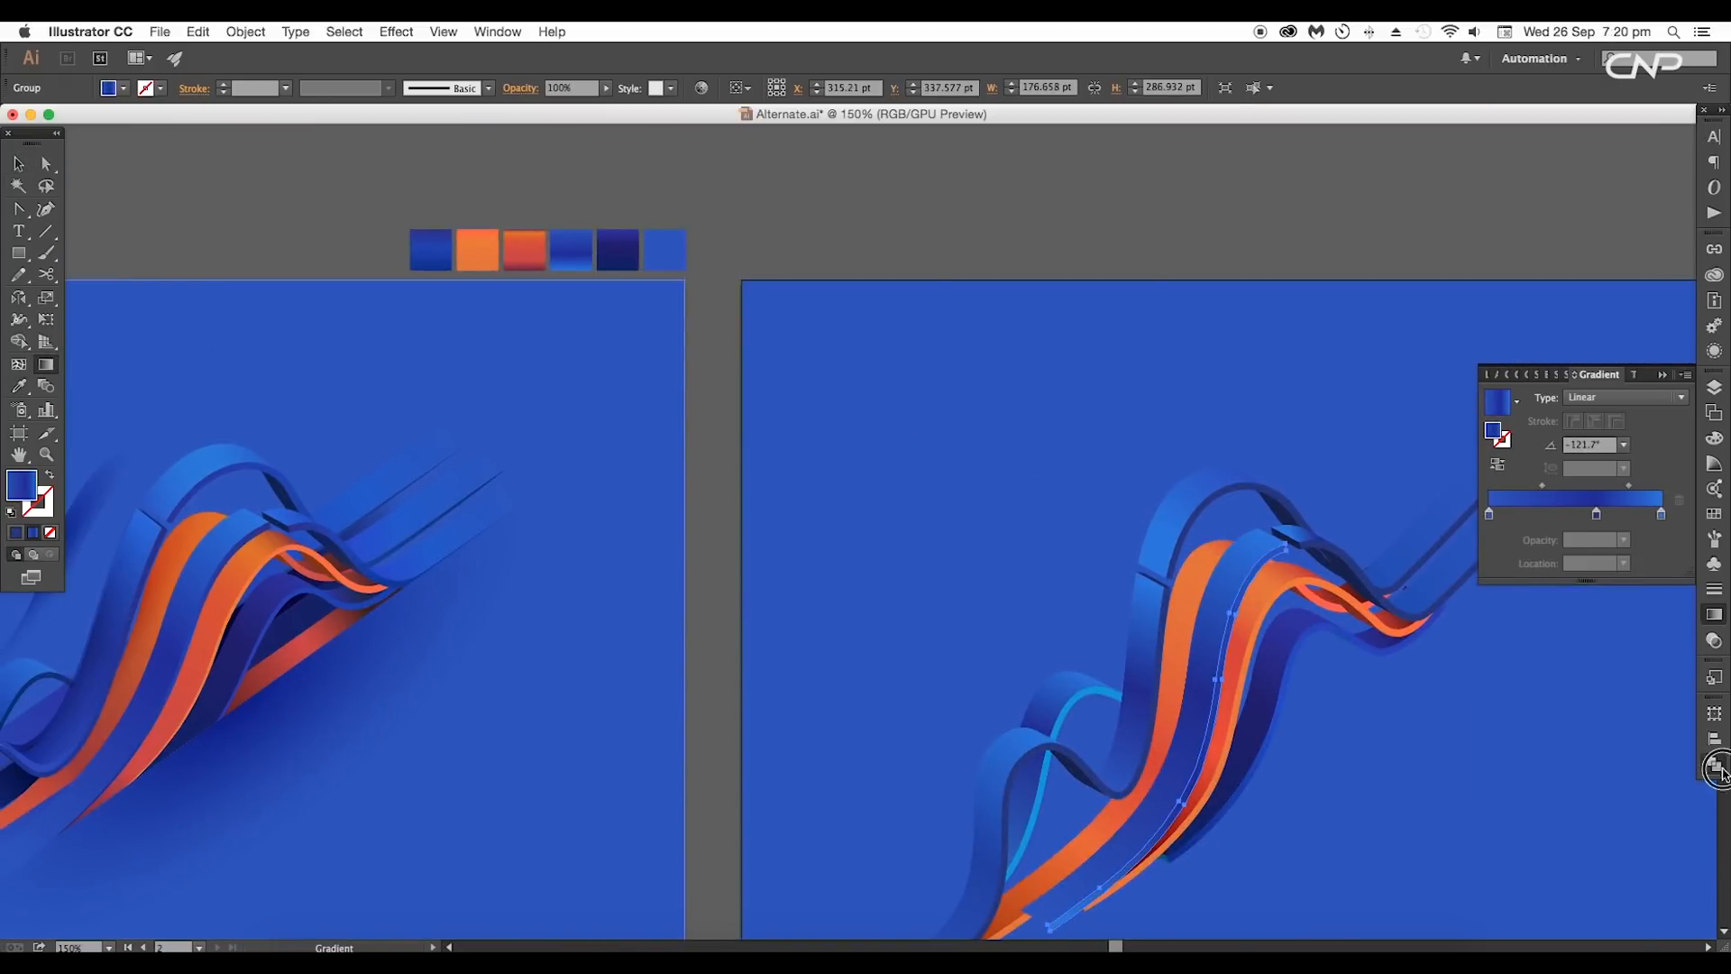
click(1716, 766)
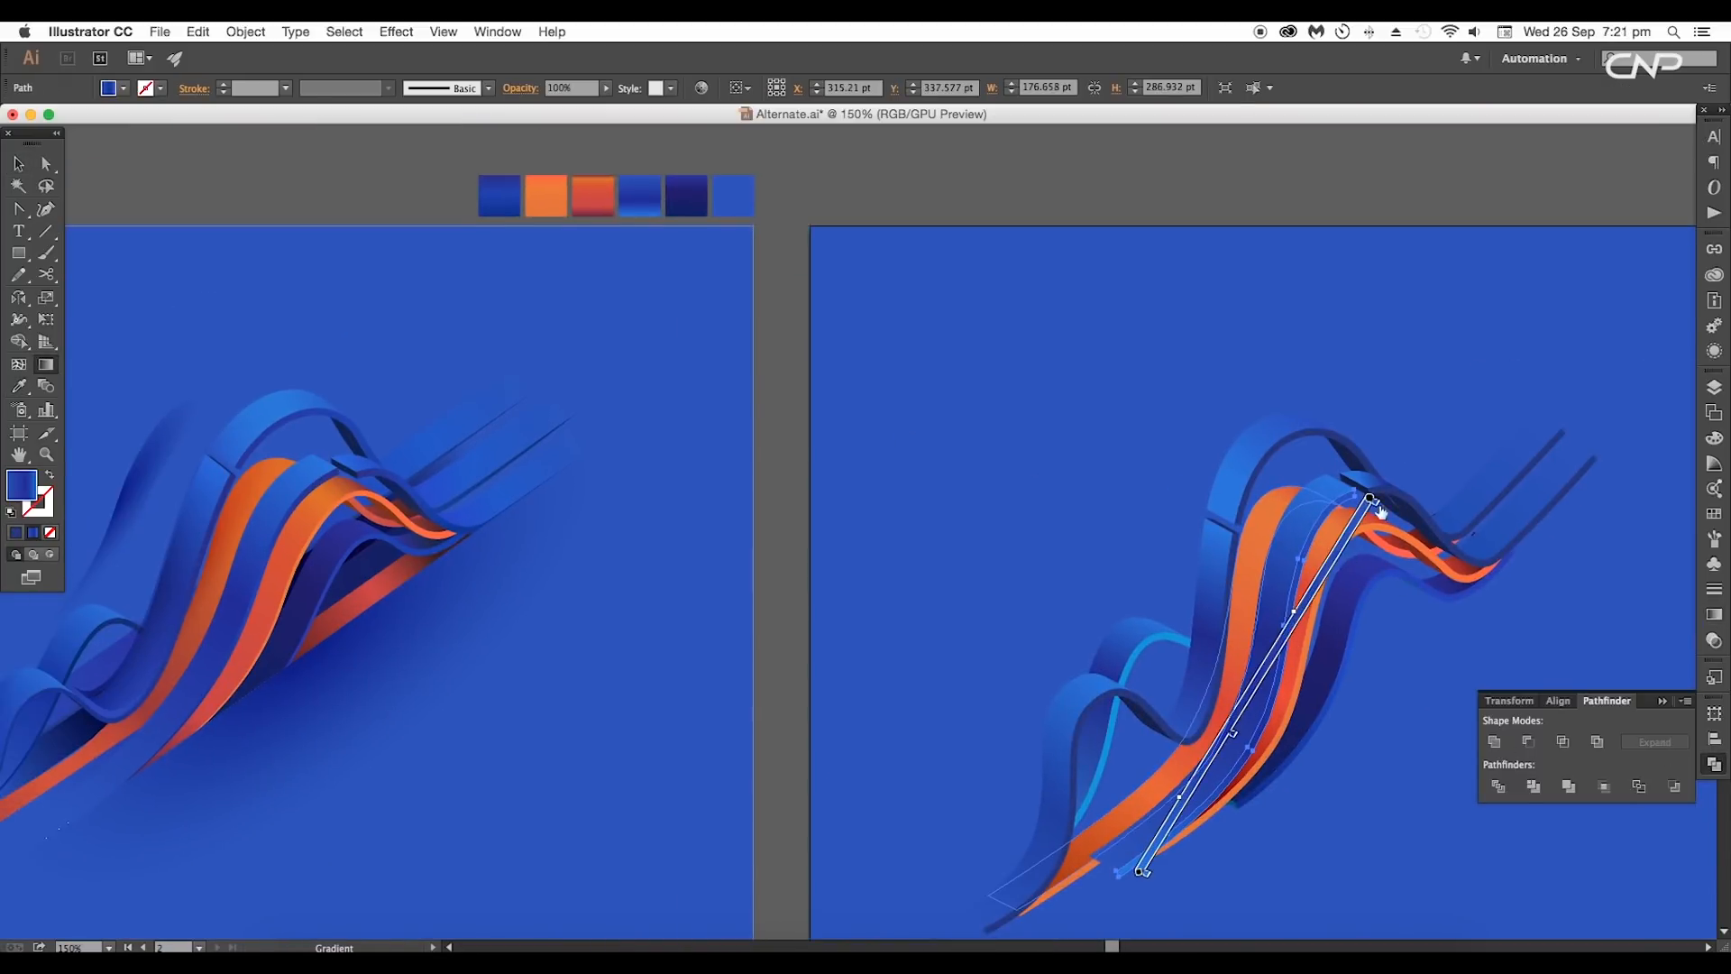
double_click(1335, 492)
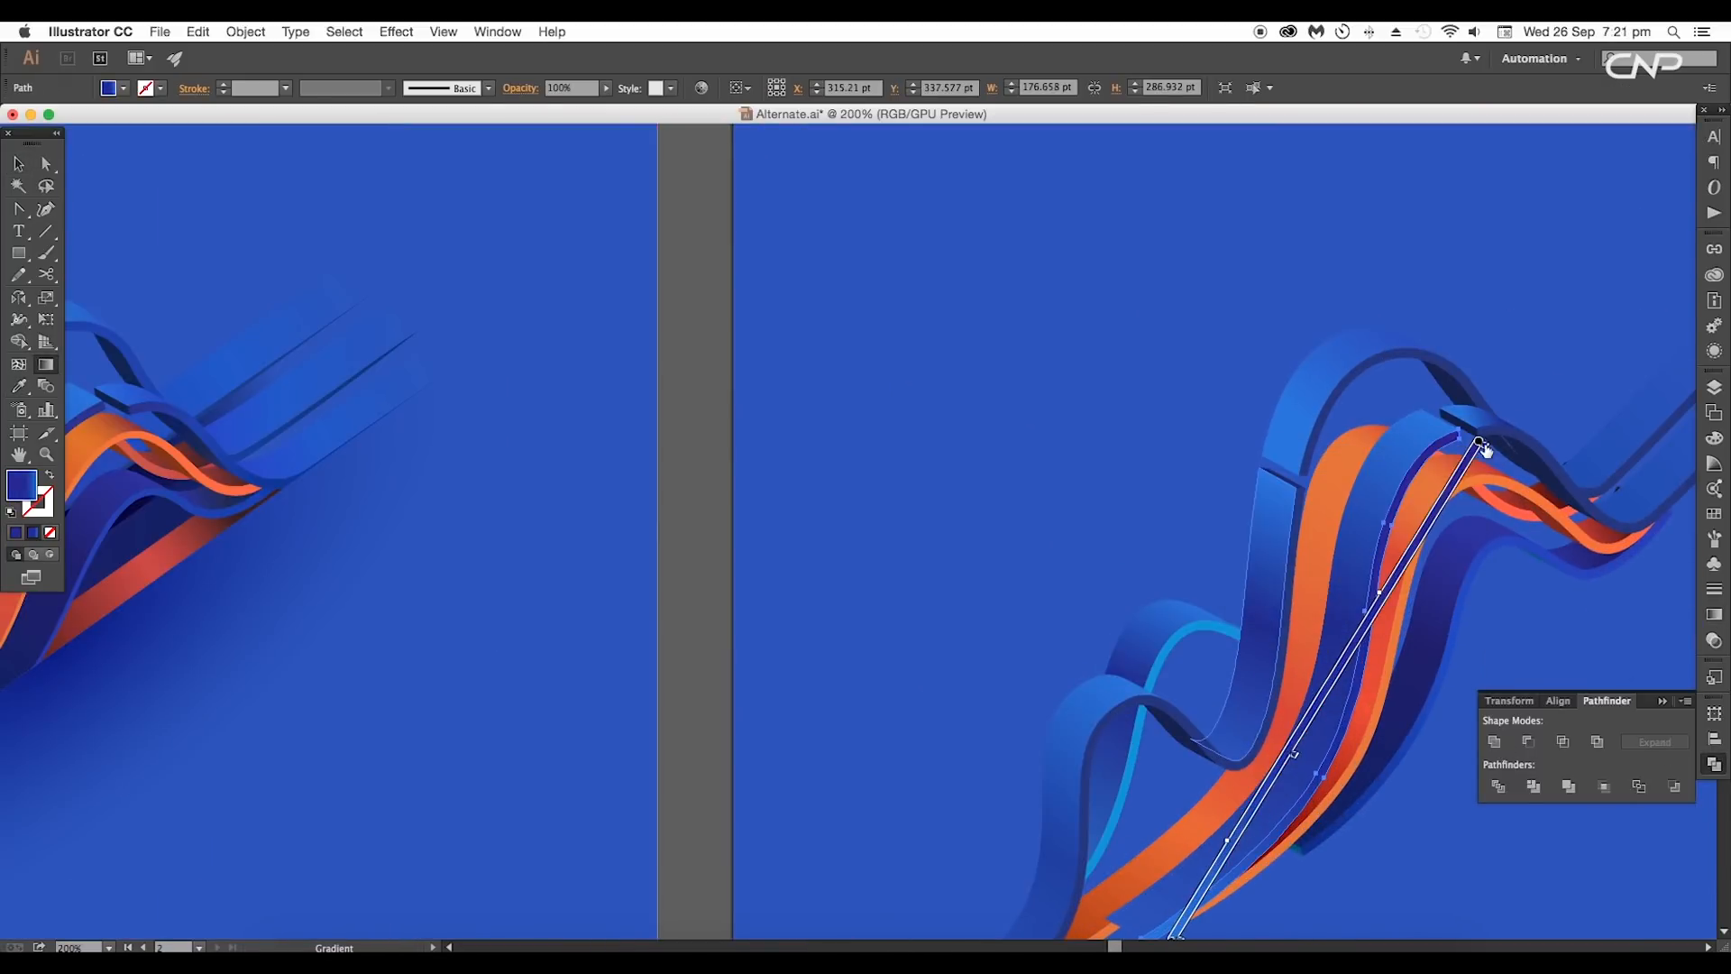
double_click(1479, 442)
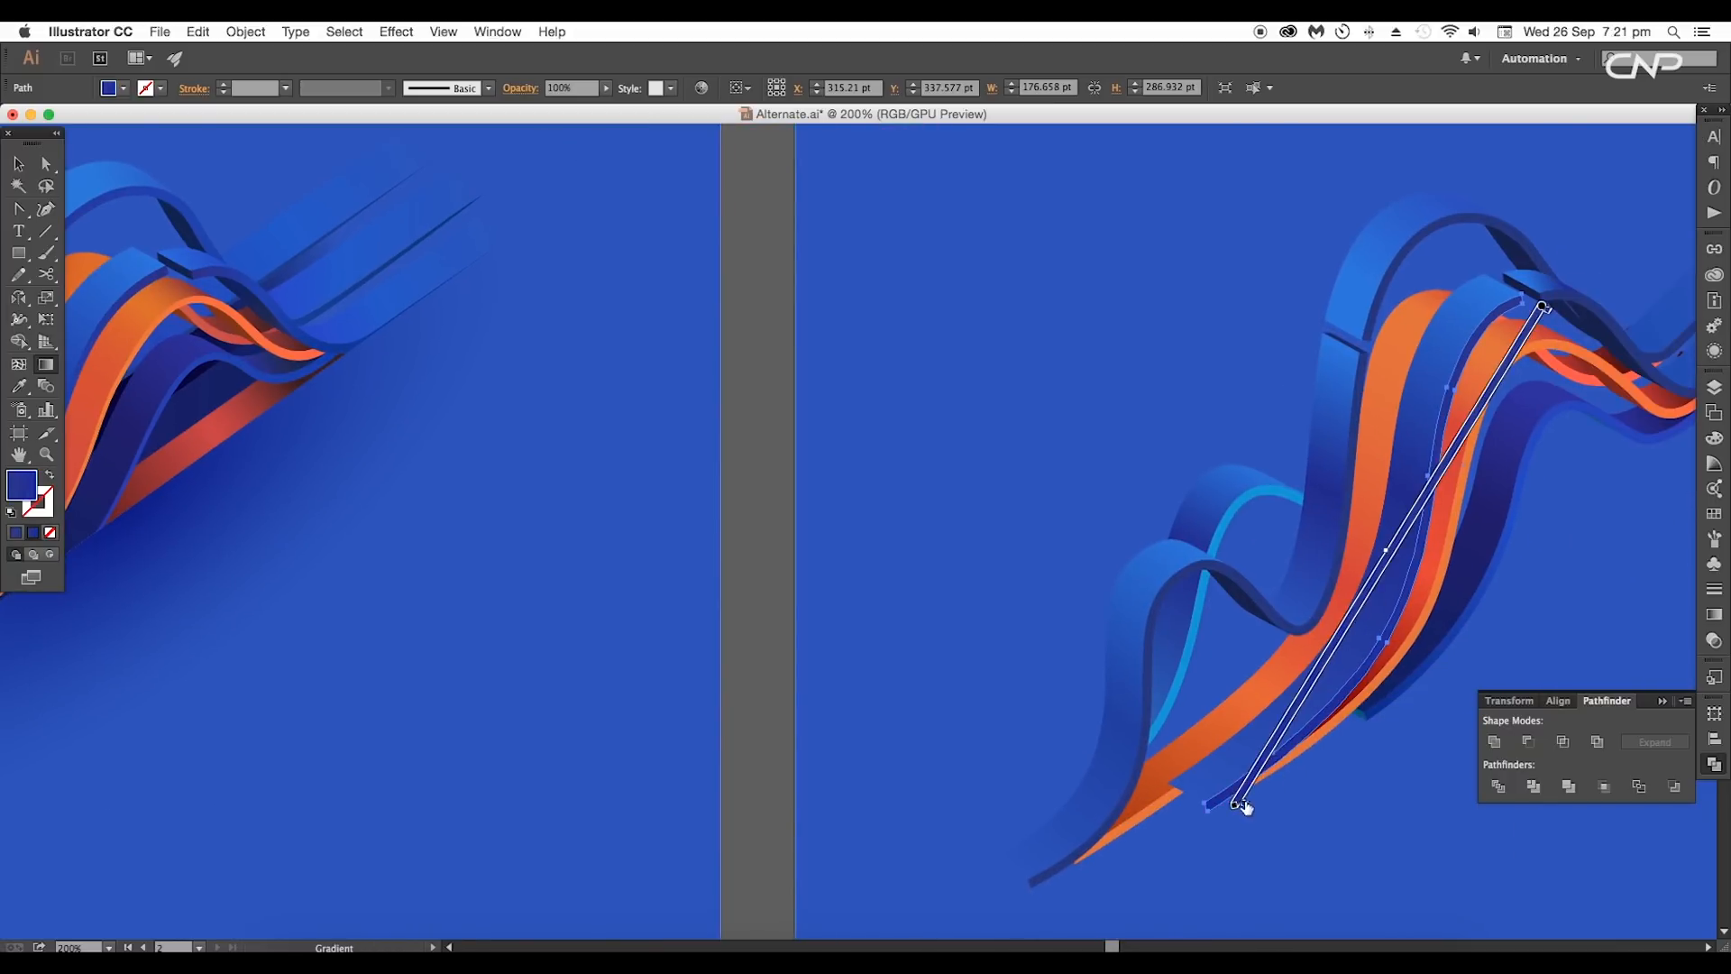
double_click(1236, 802)
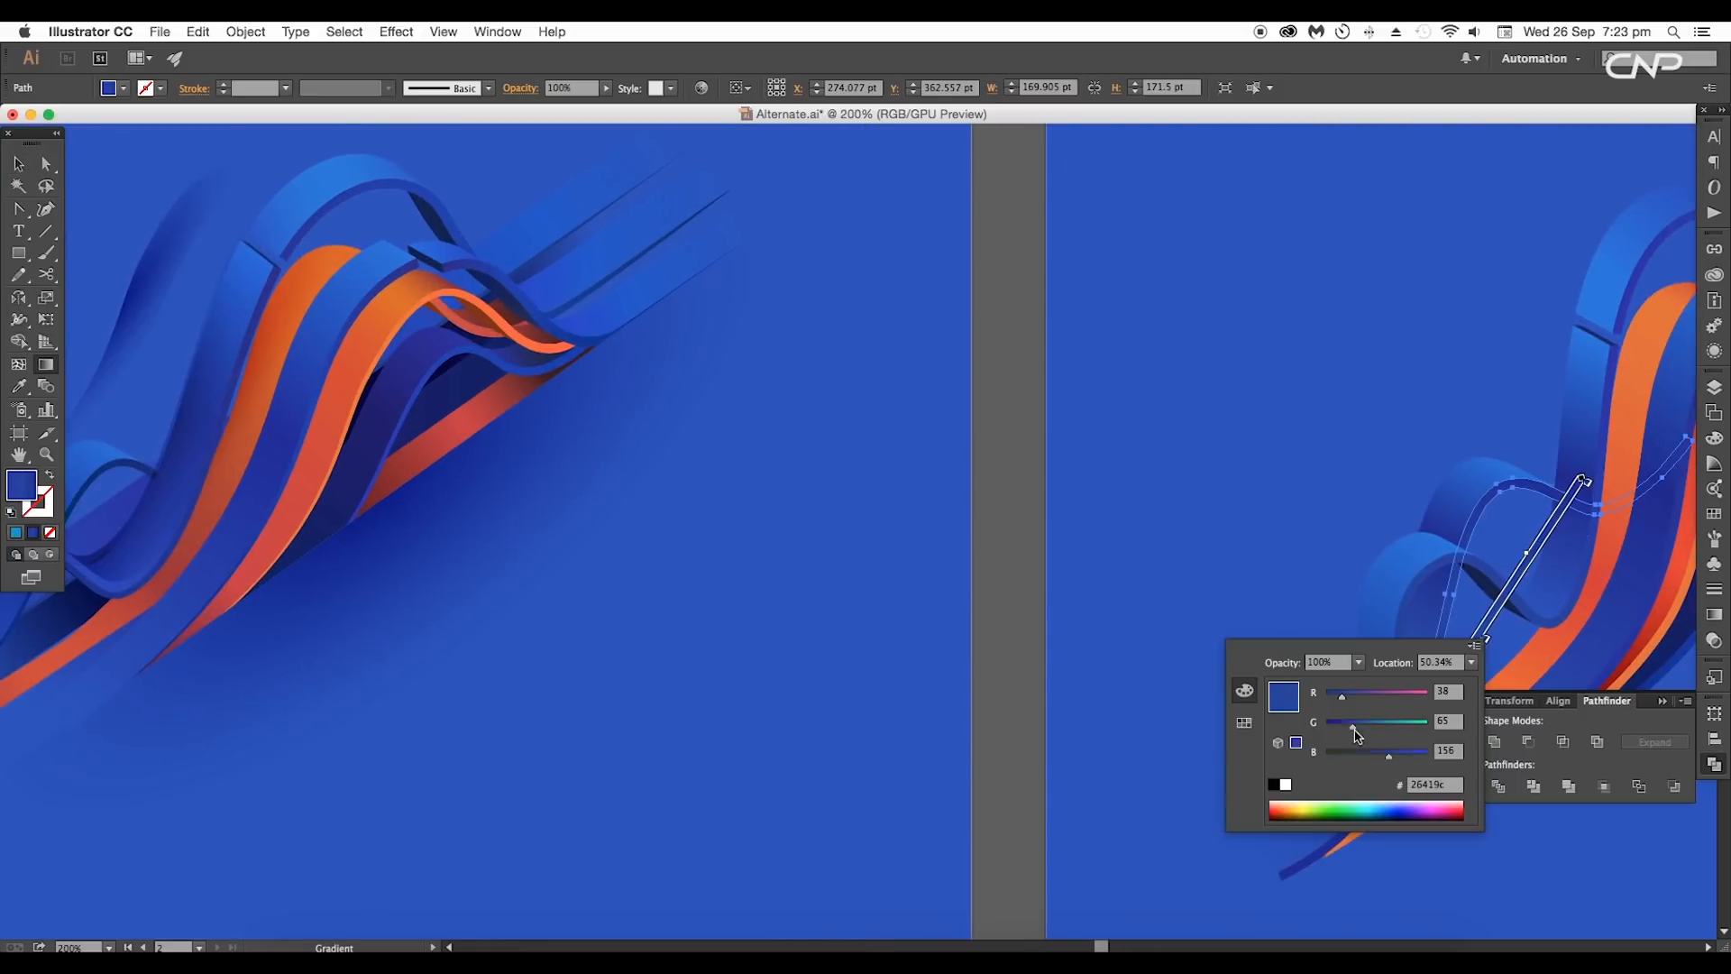
Step: Fine-tune the blue colour stops on the rear left ribbon's edge and the right ribbons' edges, including the stop at 52.87%
drag(1364, 751, 1372, 756)
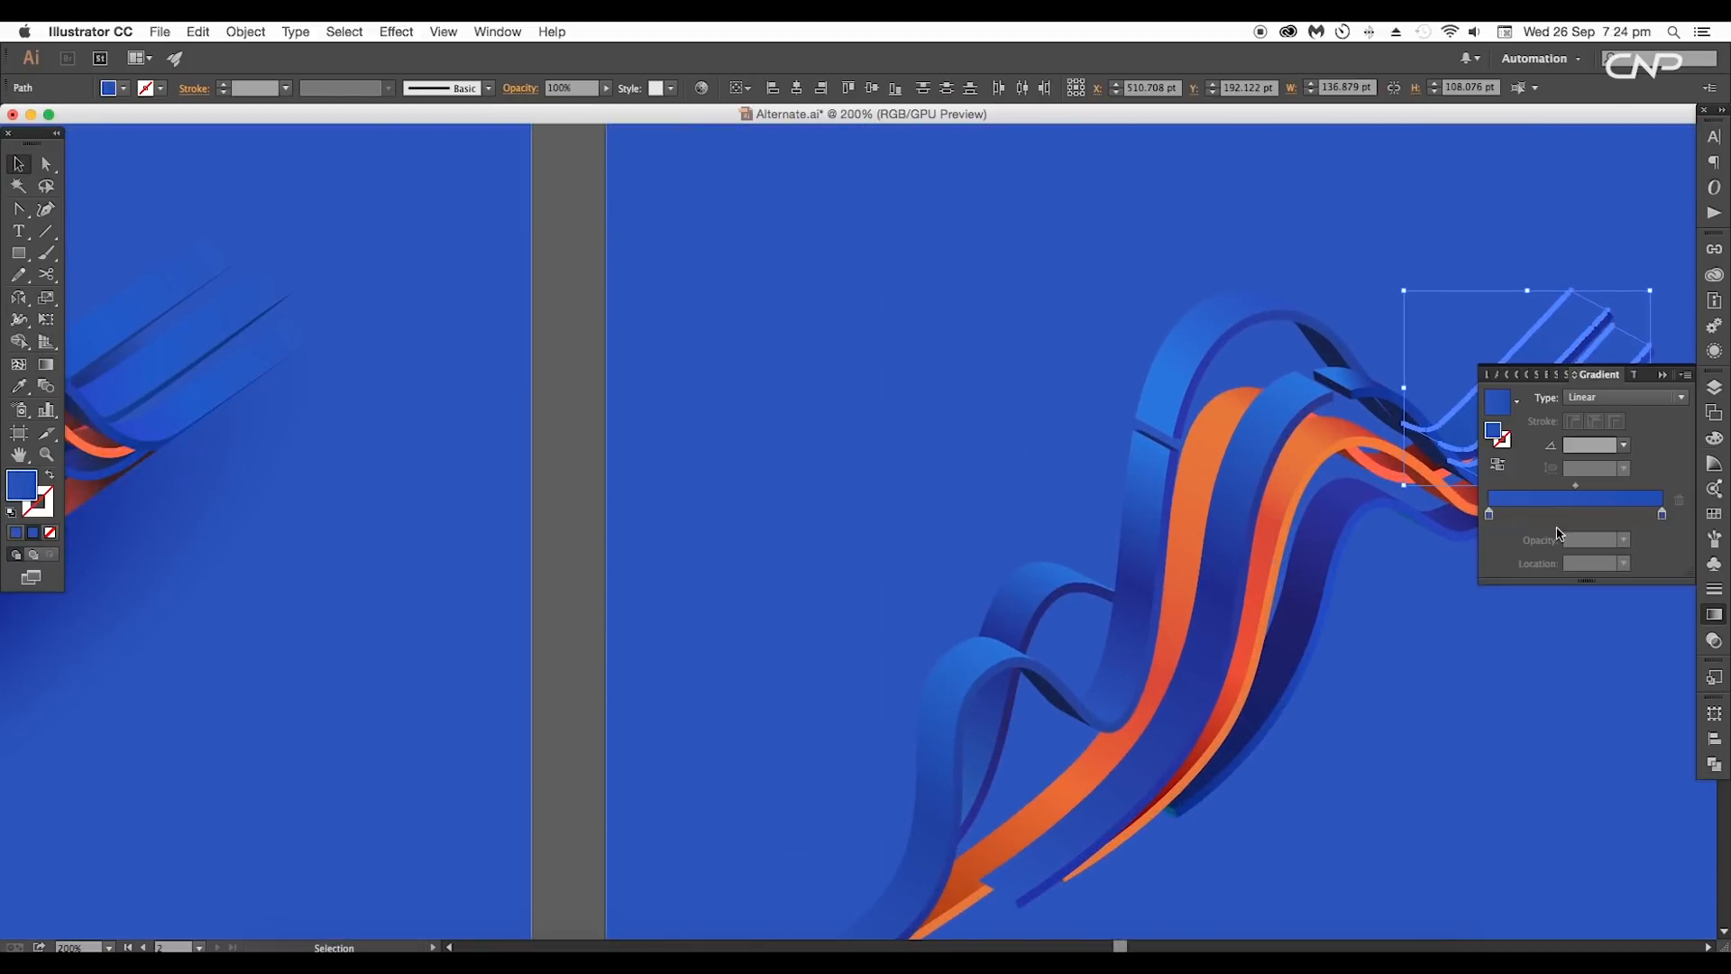
double_click(1662, 514)
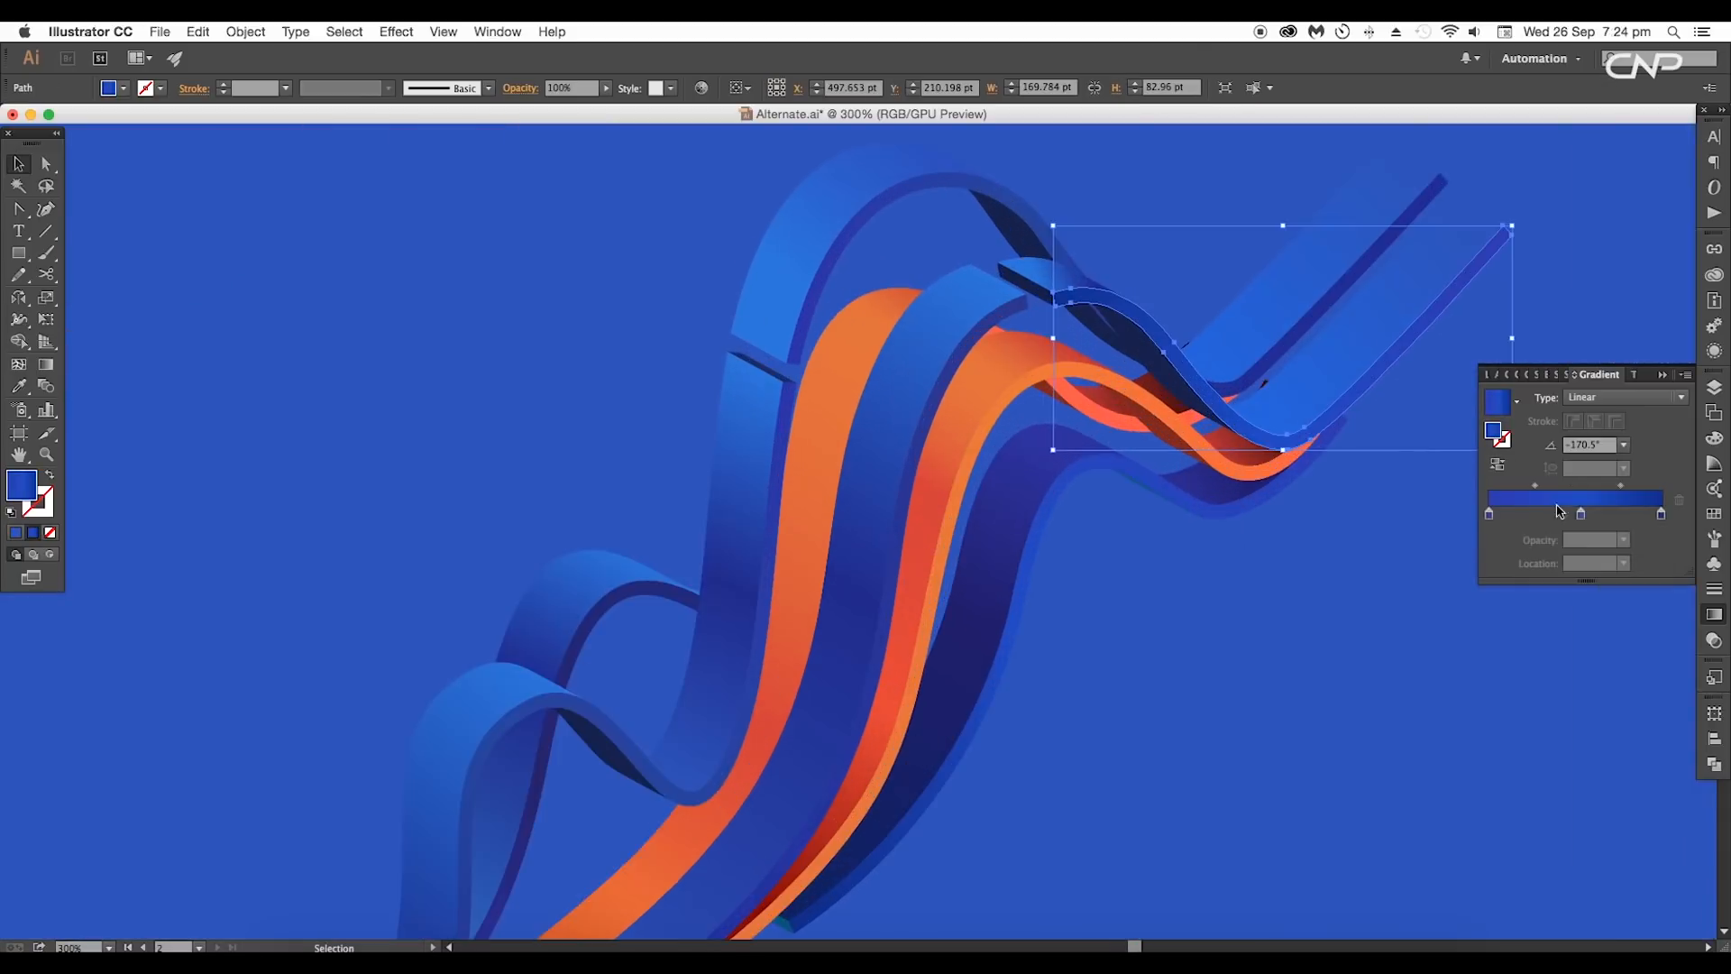
click(1589, 642)
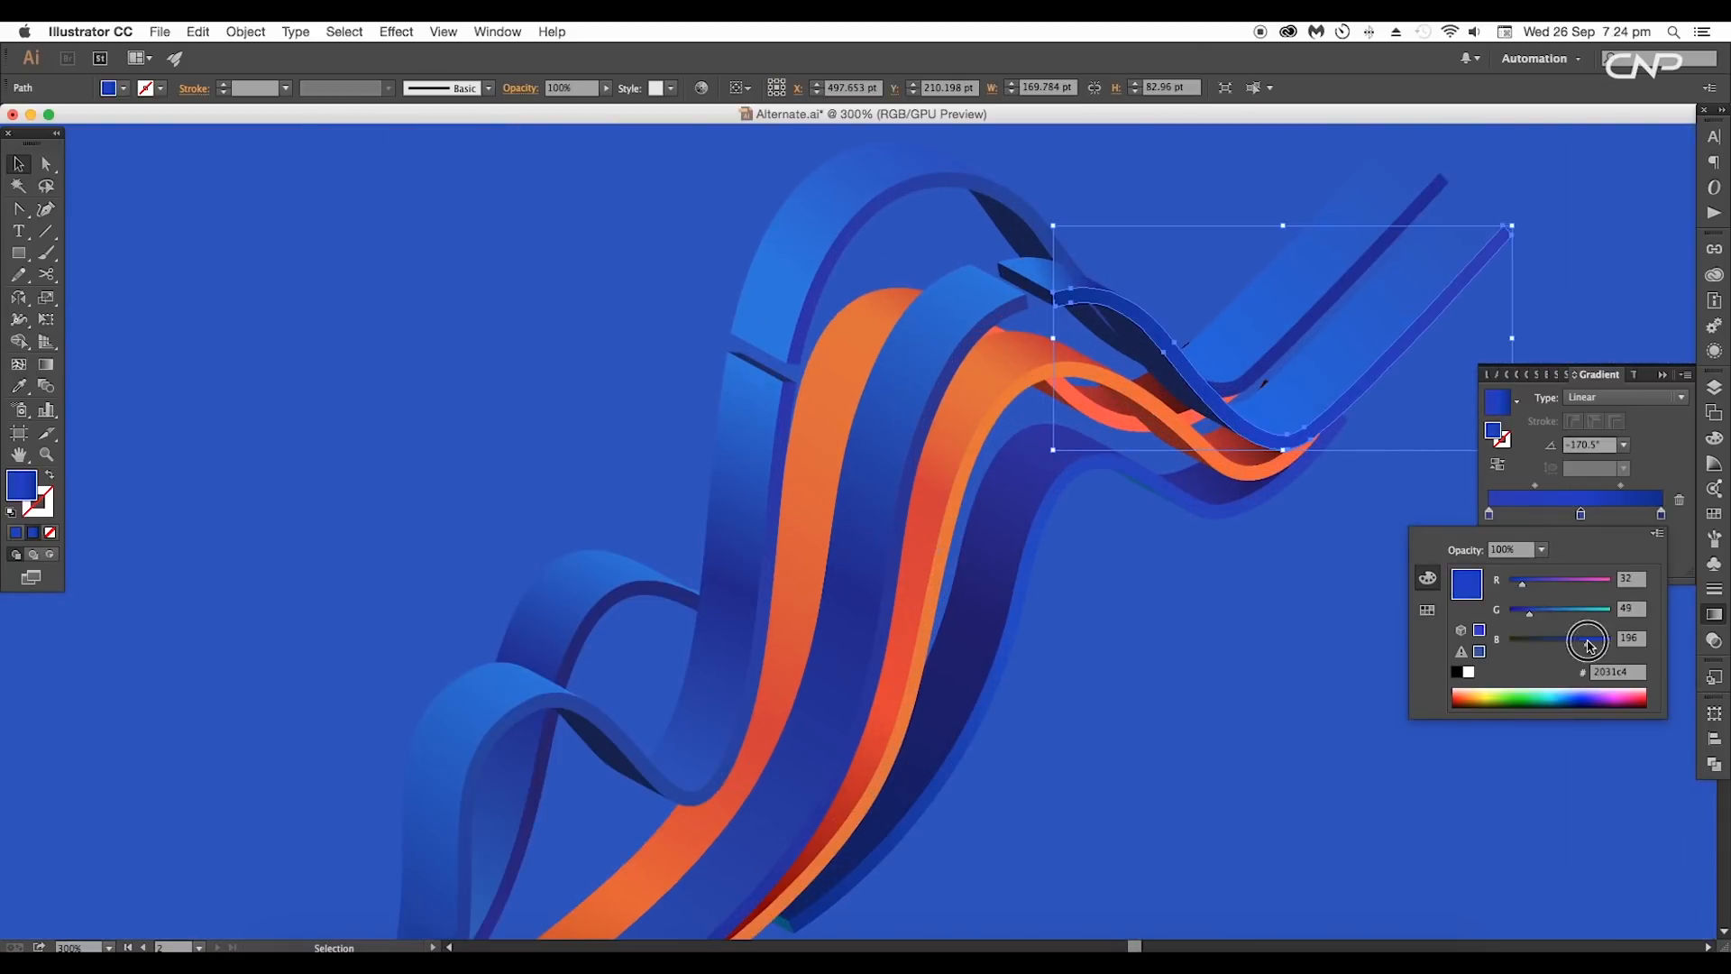
drag(1589, 642, 1580, 642)
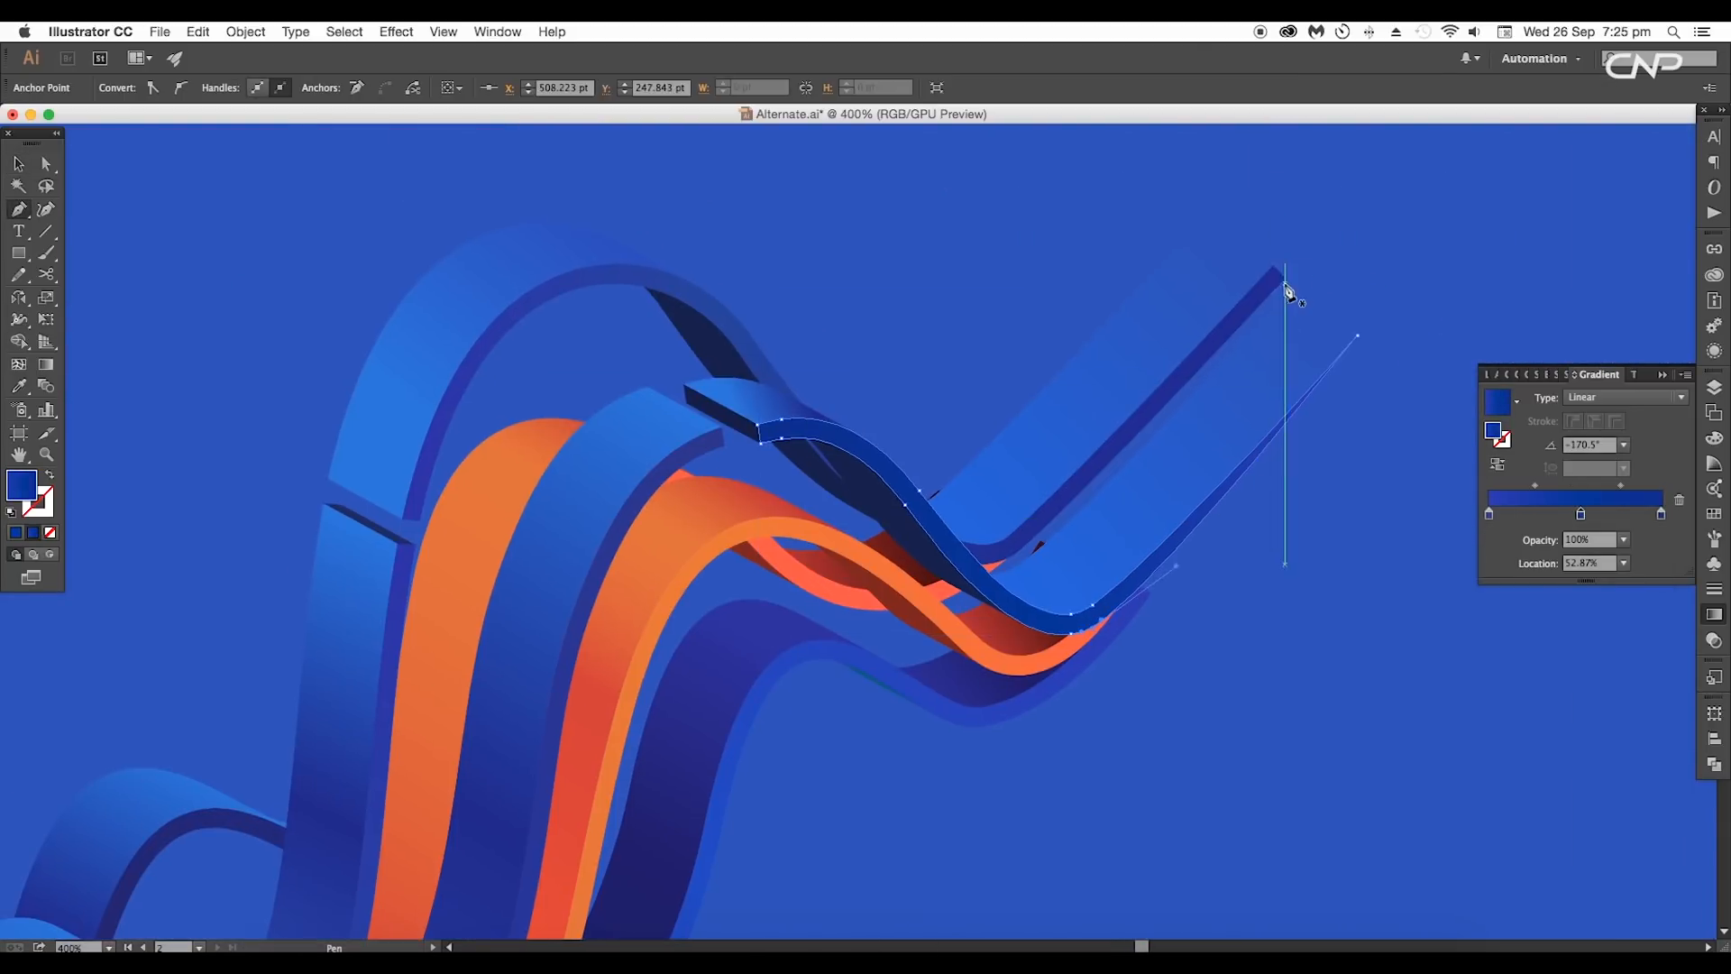
Step: Taper the upper right end of the rear blue ribbon's purple edge to a point with the Pen tool
super+click(1208, 397)
drag(962, 754, 1233, 449)
drag(851, 708, 1166, 474)
Step: Remove the corner anchor at the lower end of the front ribbon's orange edge so it tapers to a point
super+click(893, 707)
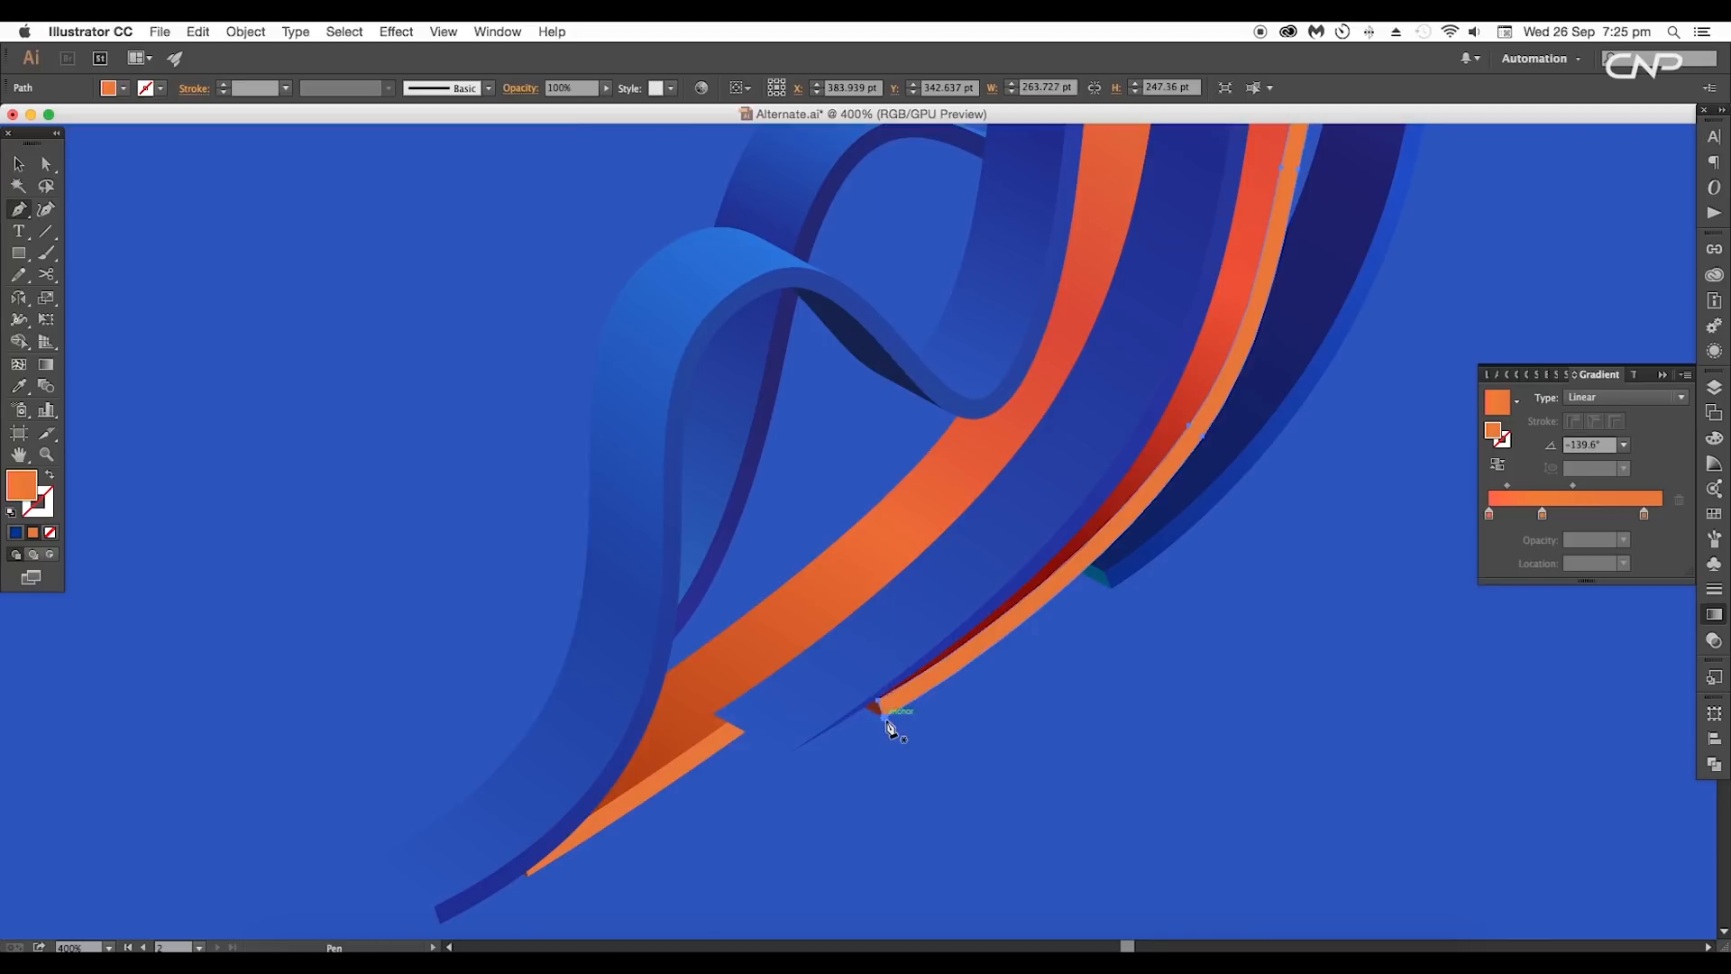
key(super+equal)
key(super+equal)
key(super+equal)
key(super+equal)
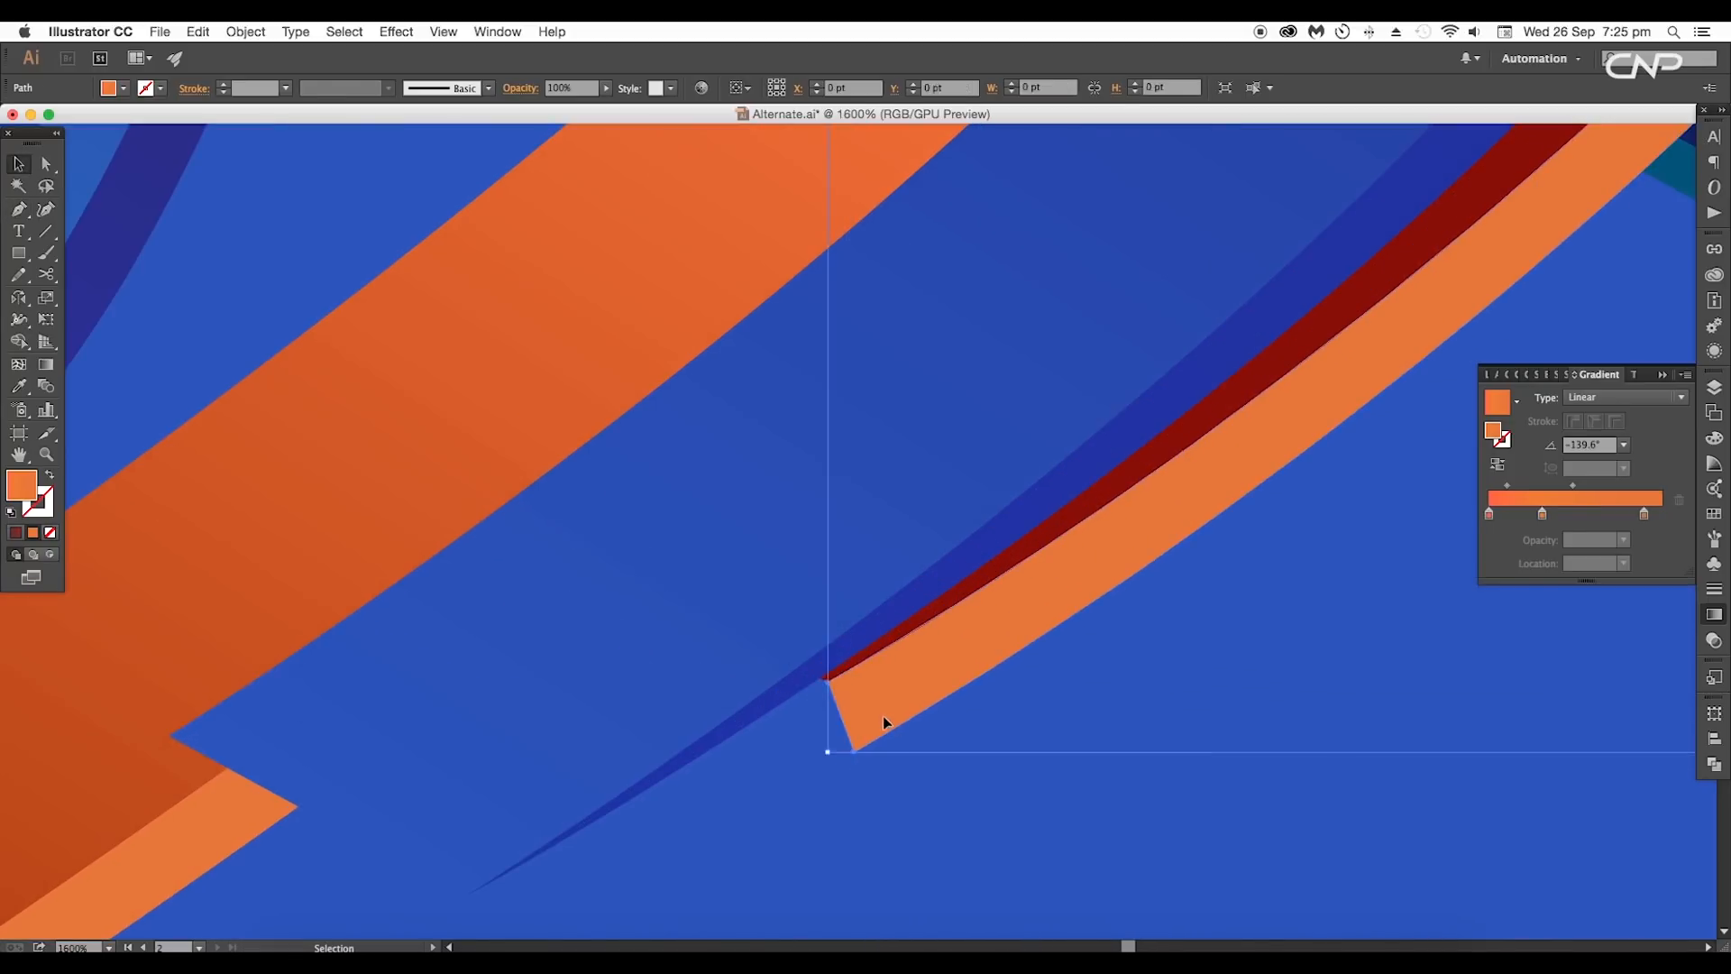
click(851, 752)
key(super+minus)
key(super+minus)
key(super+minus)
Step: Delete the teal cap at the lowest ribbon's lower end, taper its blue edge to a point and reshape the curve
drag(1062, 603, 938, 709)
key(super+equal)
key(super+equal)
super+click(1046, 597)
key(BackSpace)
super+click(1095, 603)
key(super+minus)
key(super+minus)
key(super+minus)
key(a)
key(super+equal)
key(super+equal)
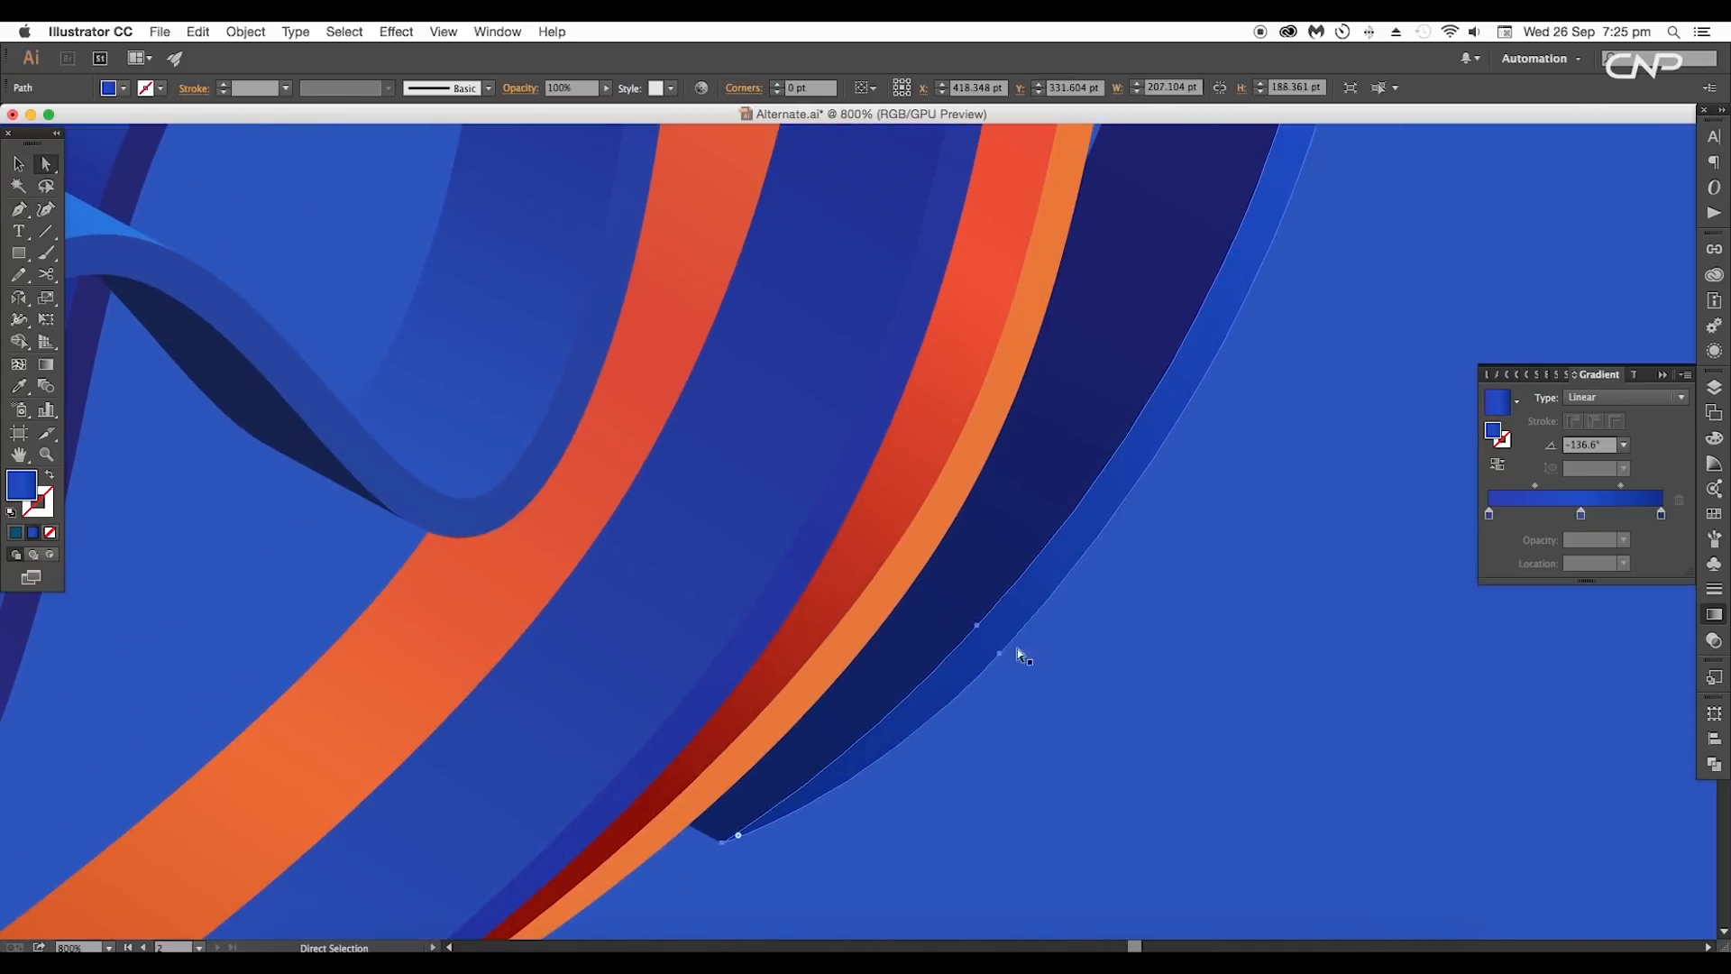
drag(1001, 654, 1002, 622)
Step: Add an anchor to the left blue ribbon's edge, remove its lower end corner and reshape it into a tapered tip
key(super+minus)
key(super+minus)
key(super+minus)
drag(356, 866, 815, 766)
click(815, 766)
key(super+equal)
key(super+equal)
key(super+equal)
key(p)
drag(745, 819, 696, 881)
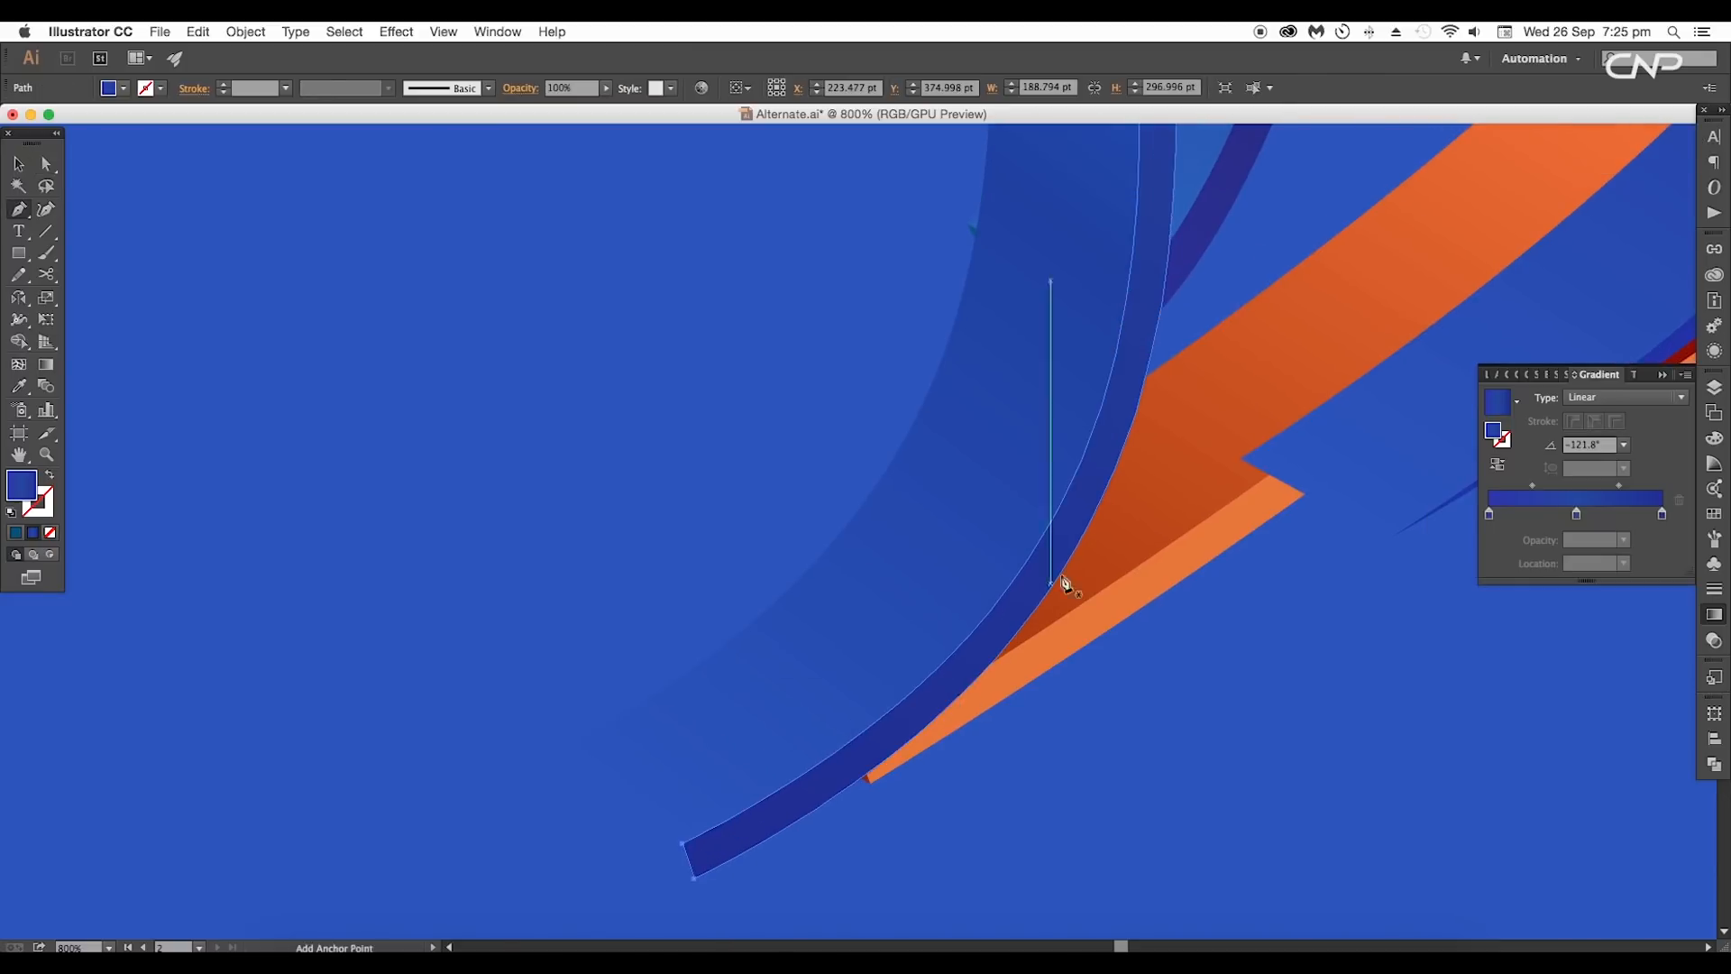
click(1086, 529)
click(700, 874)
key(a)
drag(1021, 652, 1043, 597)
key(super+minus)
Step: Delete the dark red cap at the left orange ribbon's lower end and taper the orange edge there
click(806, 757)
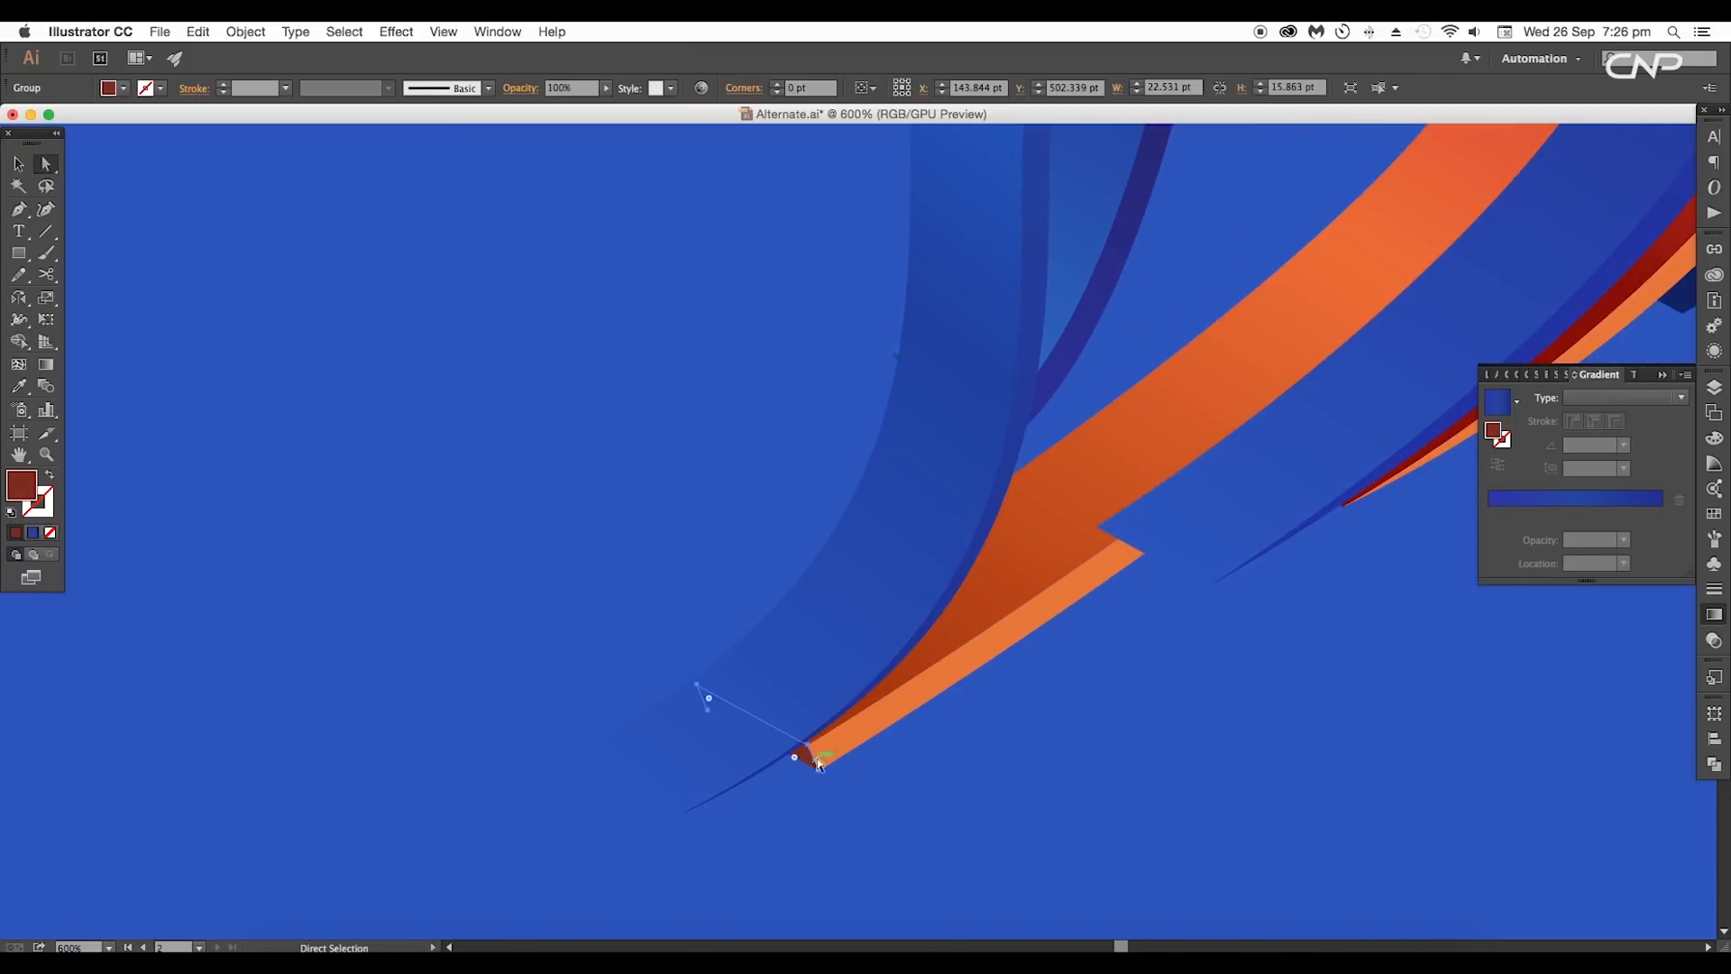
key(BackSpace)
key(v)
click(827, 765)
key(super+equal)
key(p)
drag(1050, 631, 632, 767)
Step: Taper the right end of the lowest ribbon's blue edge and adjust its anchor and handle into a smooth curve
super+click(1198, 502)
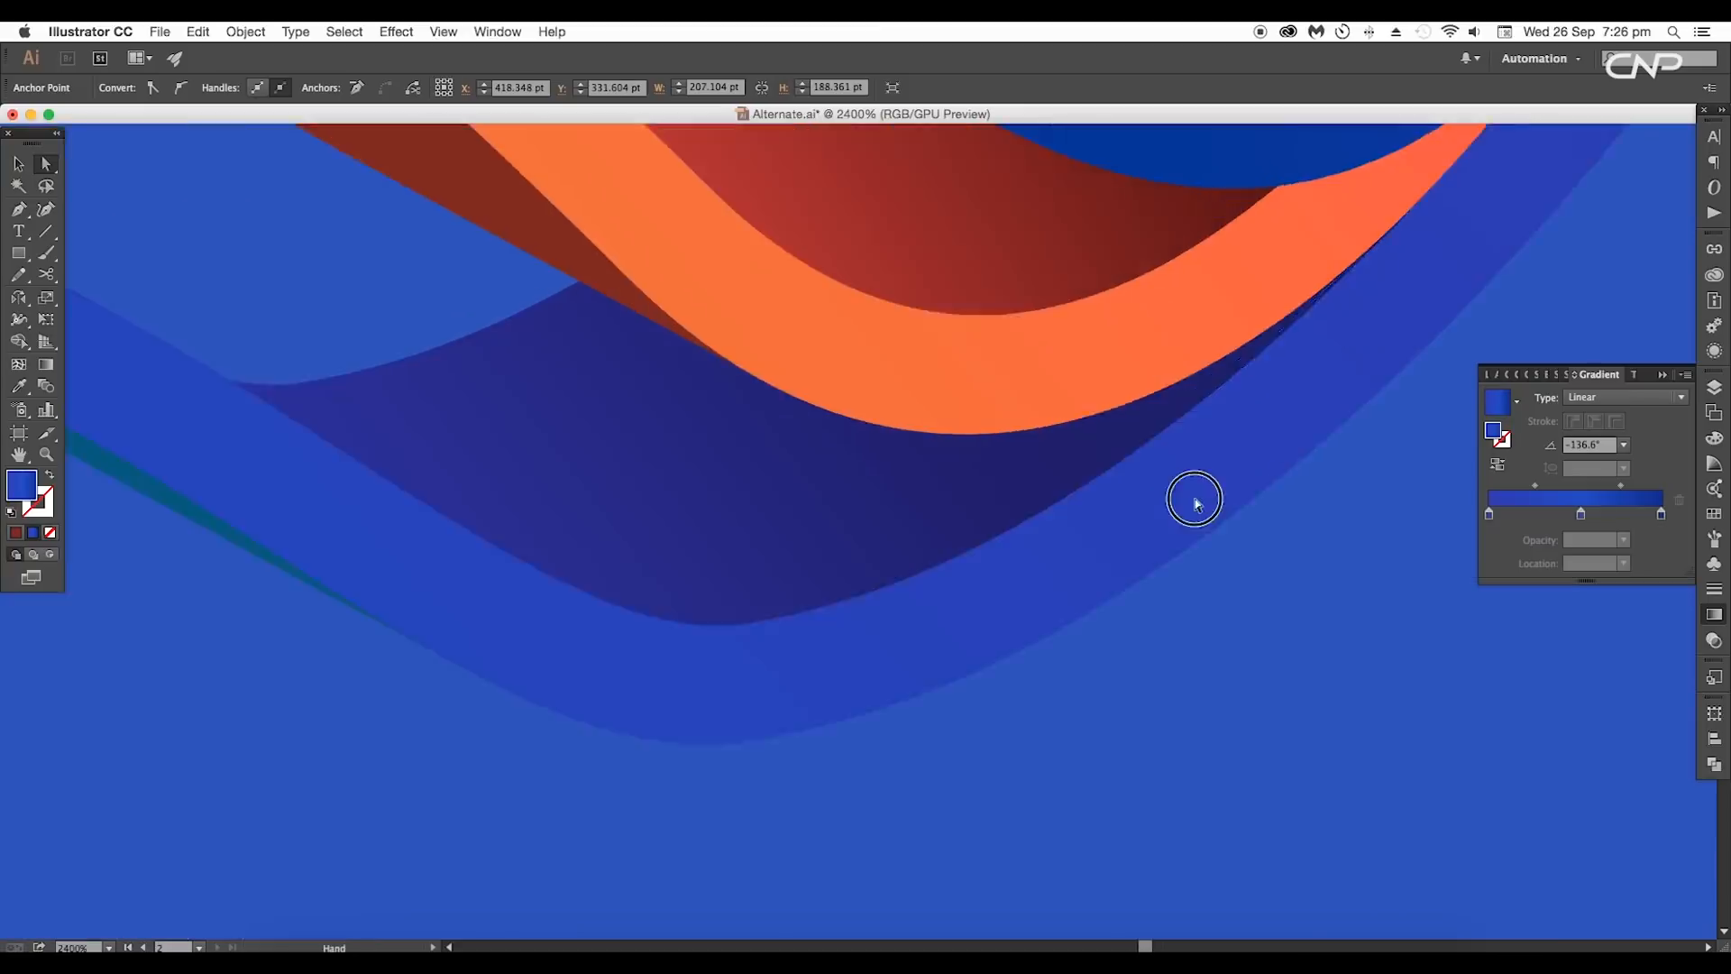
alt+super+click(1198, 502)
key(p)
click(1260, 340)
click(1105, 524)
key(a)
mouse_move(747, 736)
mouse_down()
mouse_move(842, 686)
mouse_move(734, 722)
mouse_up()
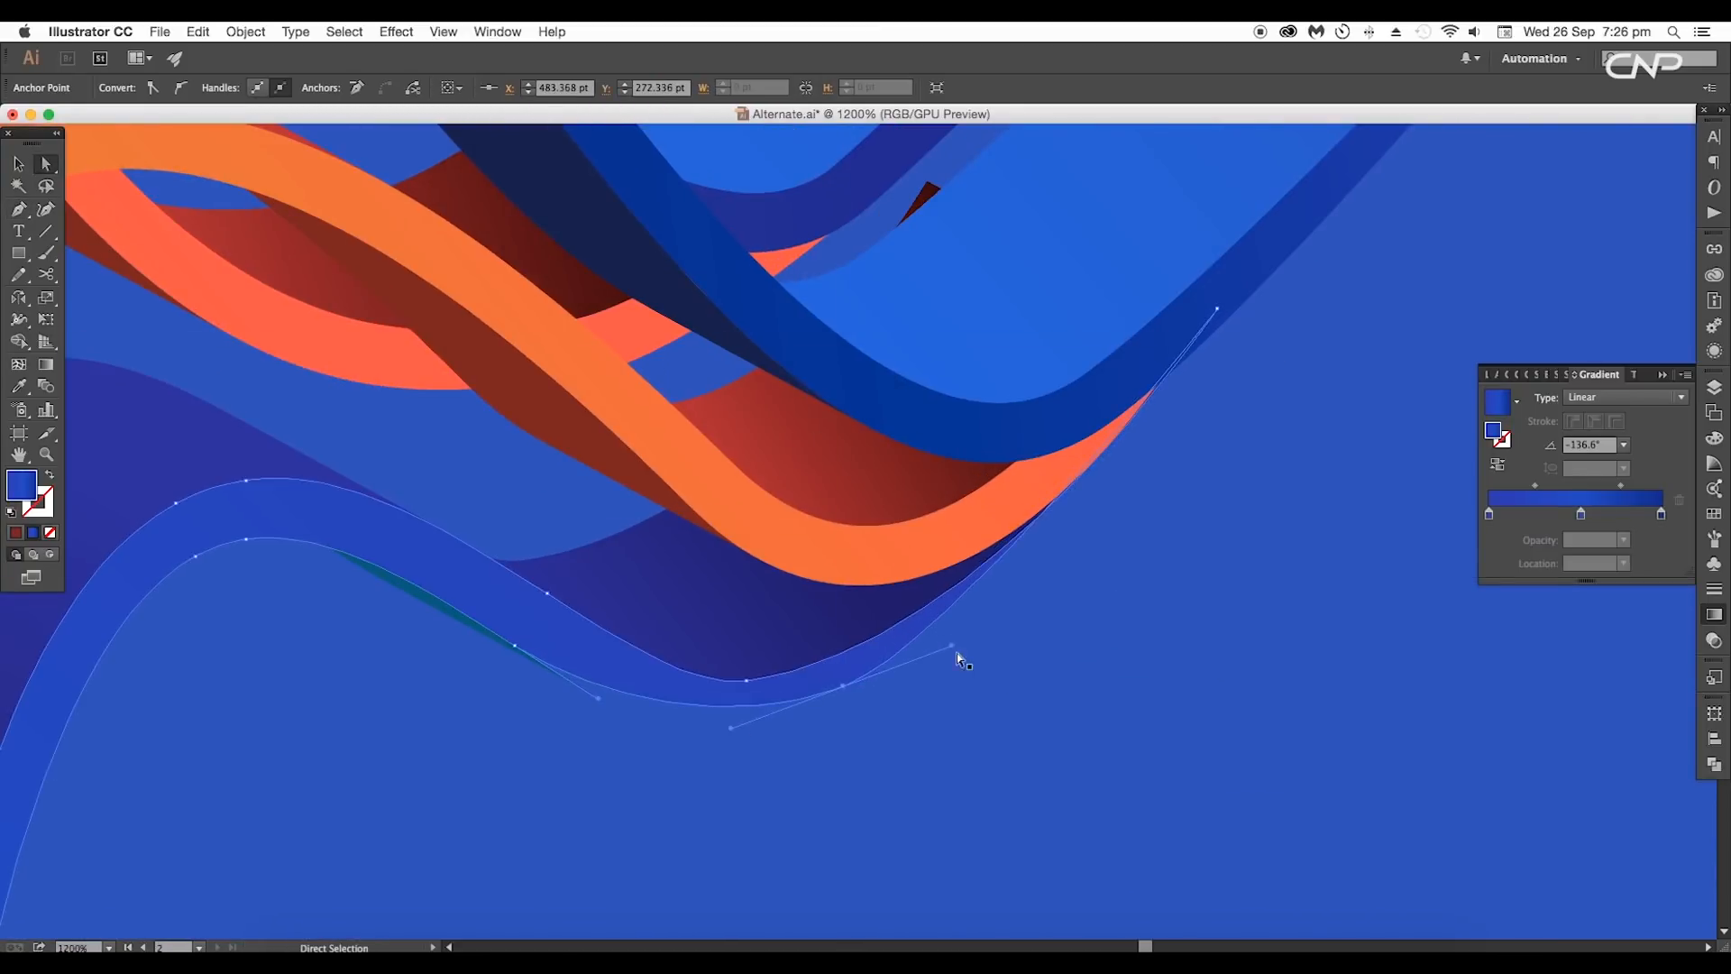
drag(954, 647, 1041, 586)
Step: Delete the teal sliver beneath the lowest ribbon's blue edge and smooth the edge's underside through the valley
scroll(1042, 595, down, 2)
scroll(839, 645, up, 2)
drag(720, 603, 726, 587)
key(v)
click(654, 575)
key(Delete)
key(a)
click(1047, 650)
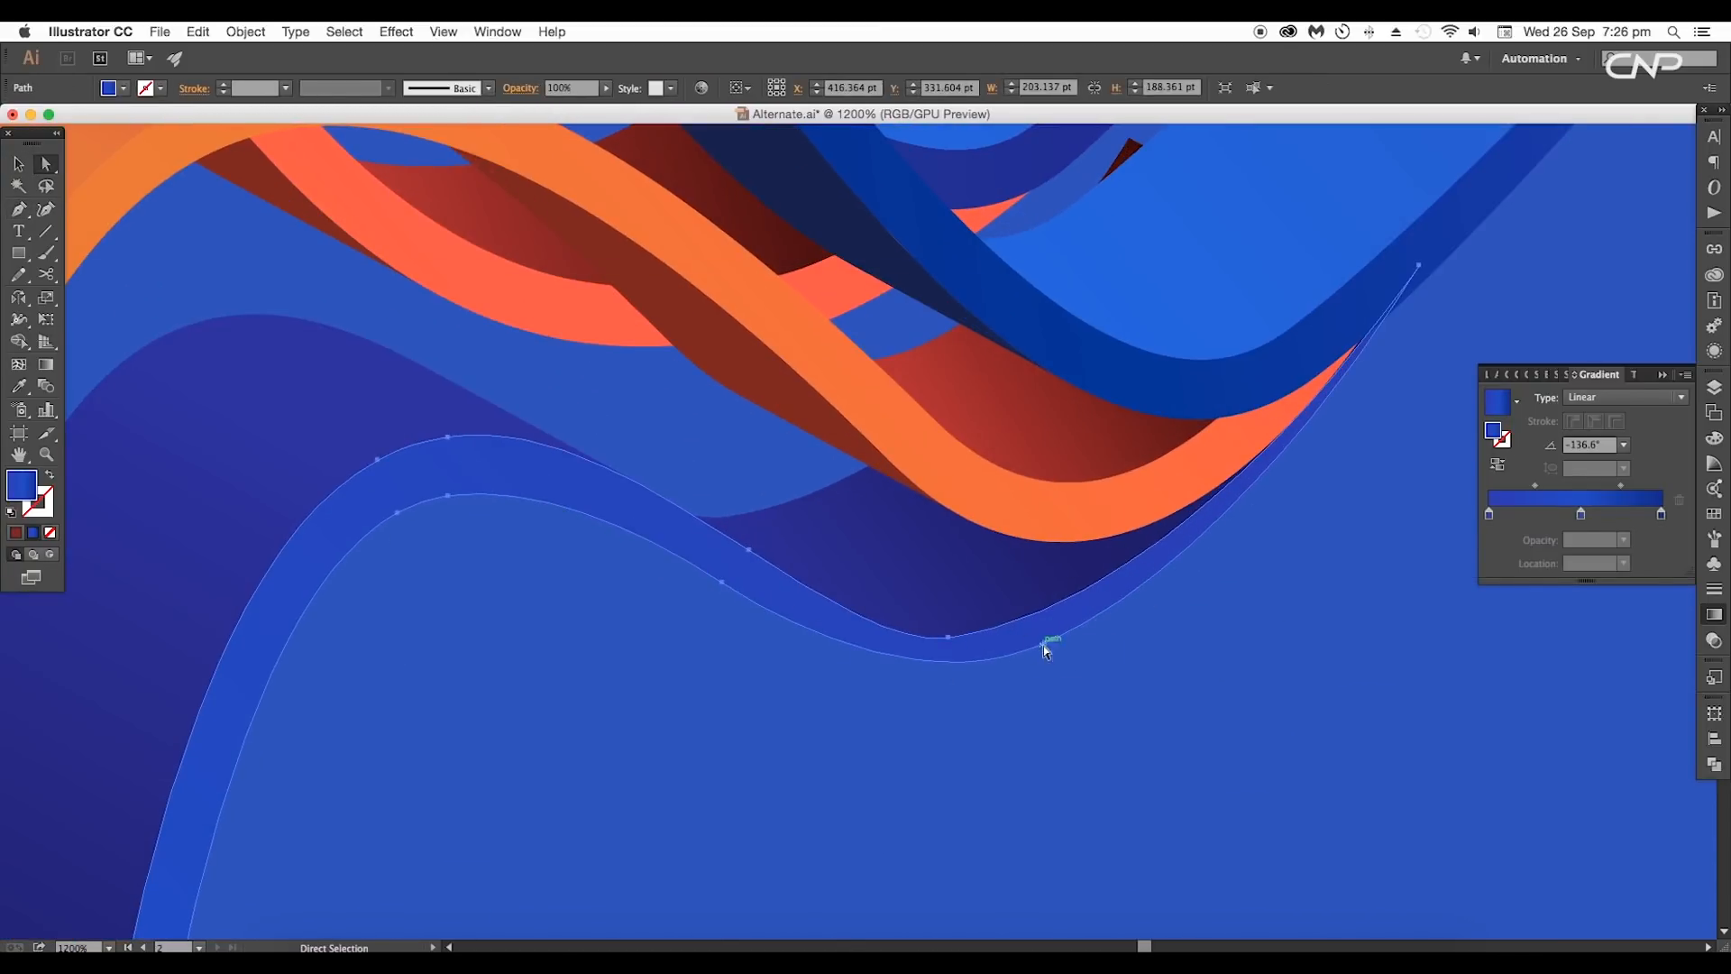
click(954, 659)
click(916, 703)
alt+super+click(916, 663)
Step: Taper the right end of the front ribbon's orange edge and reshape its lower curve to follow the valley
super+click(974, 613)
click(1279, 416)
key(p)
click(1280, 416)
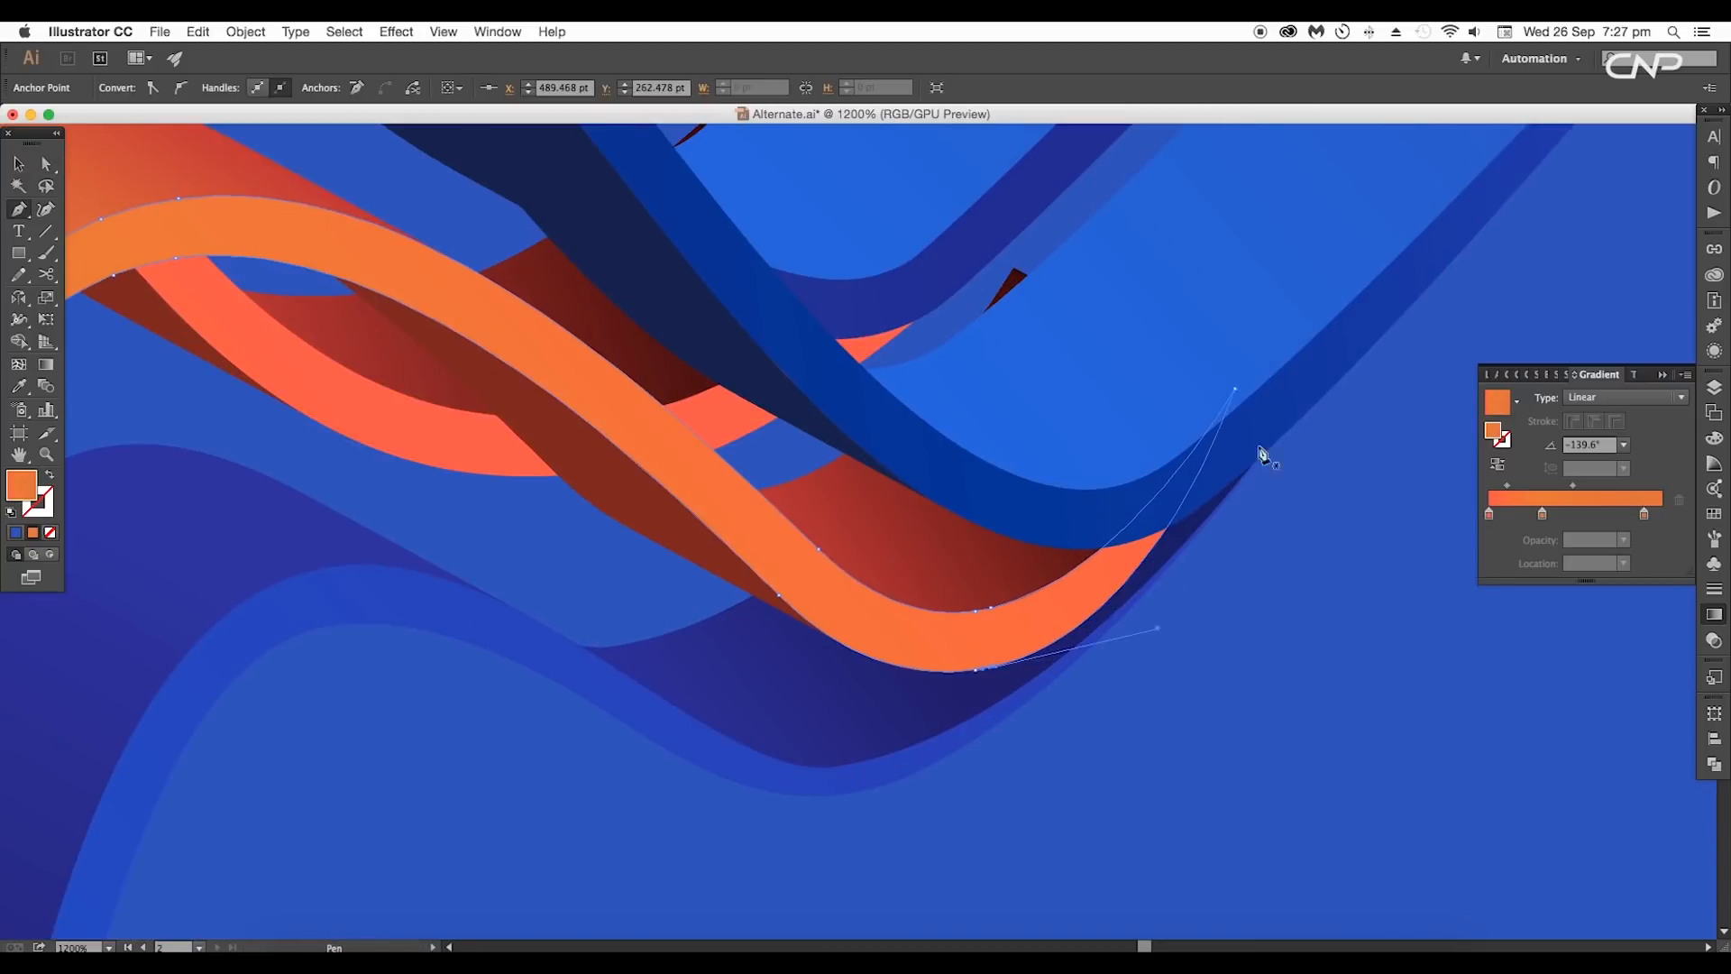
scroll(995, 658, up, 2)
click(996, 676)
drag(970, 681, 1327, 601)
drag(957, 683, 943, 622)
scroll(938, 636, down, 4)
scroll(911, 596, up, 3)
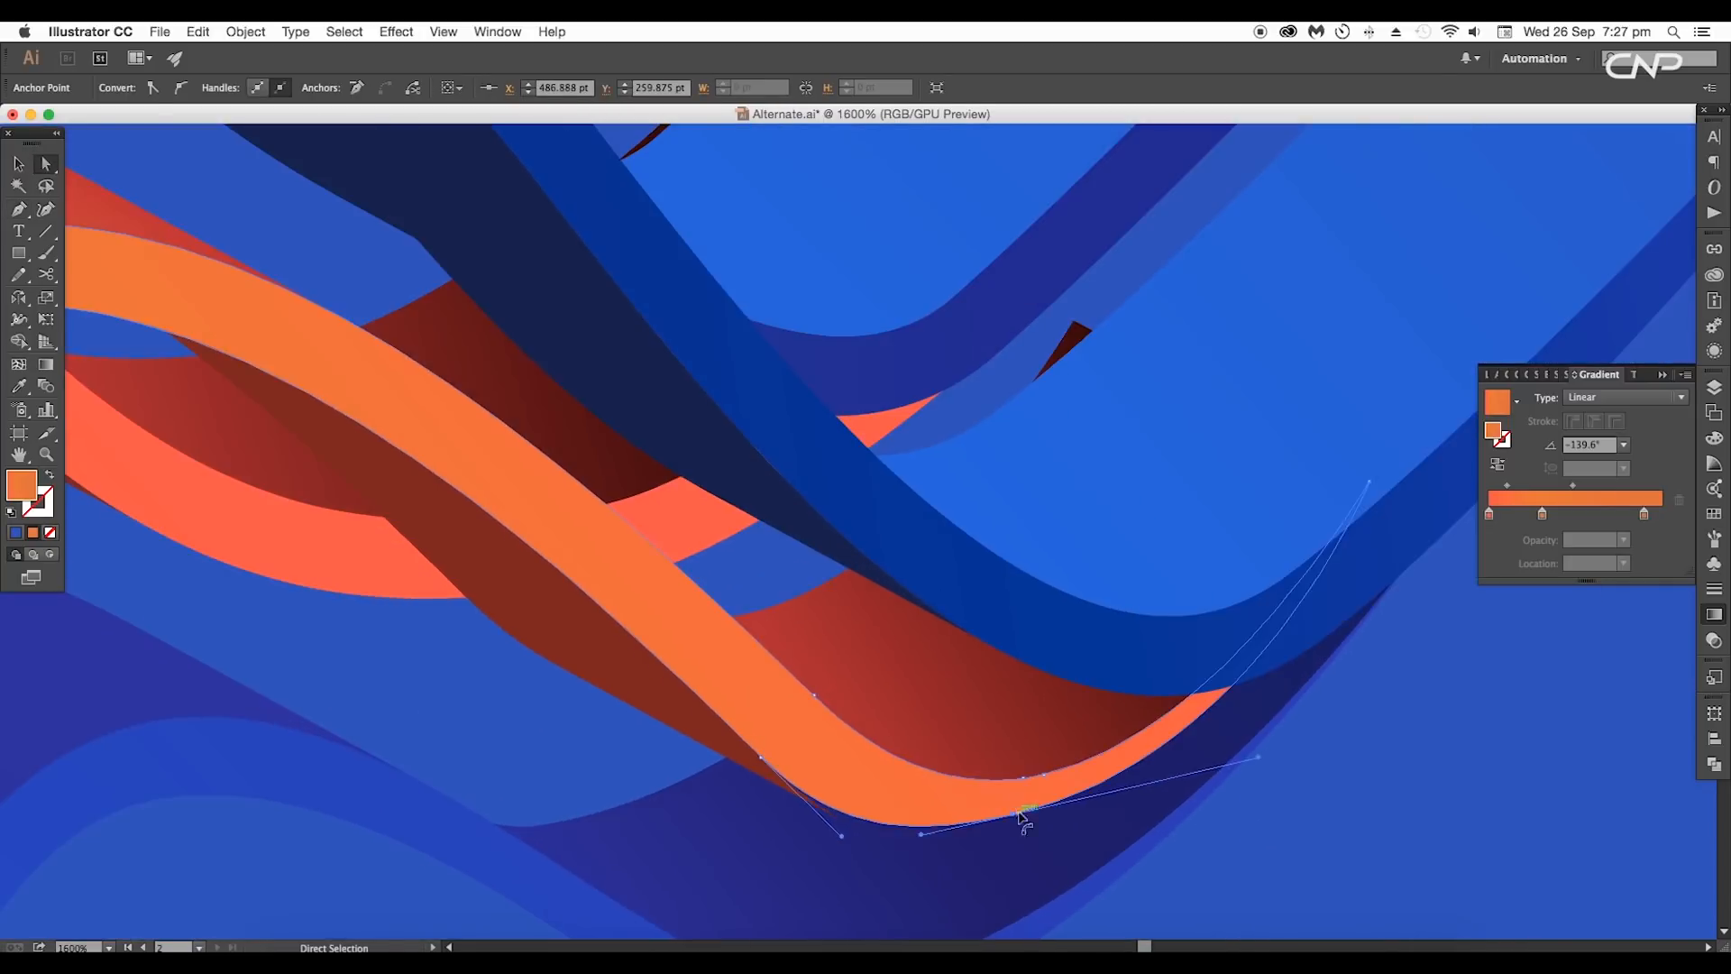
drag(1028, 819, 1043, 825)
scroll(1028, 792, down, 4)
scroll(1046, 787, up, 3)
Step: Edit the rear ribbon's orange edge with the Pen tool so its right end tapers behind the blue ribbon
click(1146, 812)
scroll(1146, 812, down, 2)
click(1203, 671)
scroll(1218, 667, up, 2)
key(p)
click(1009, 767)
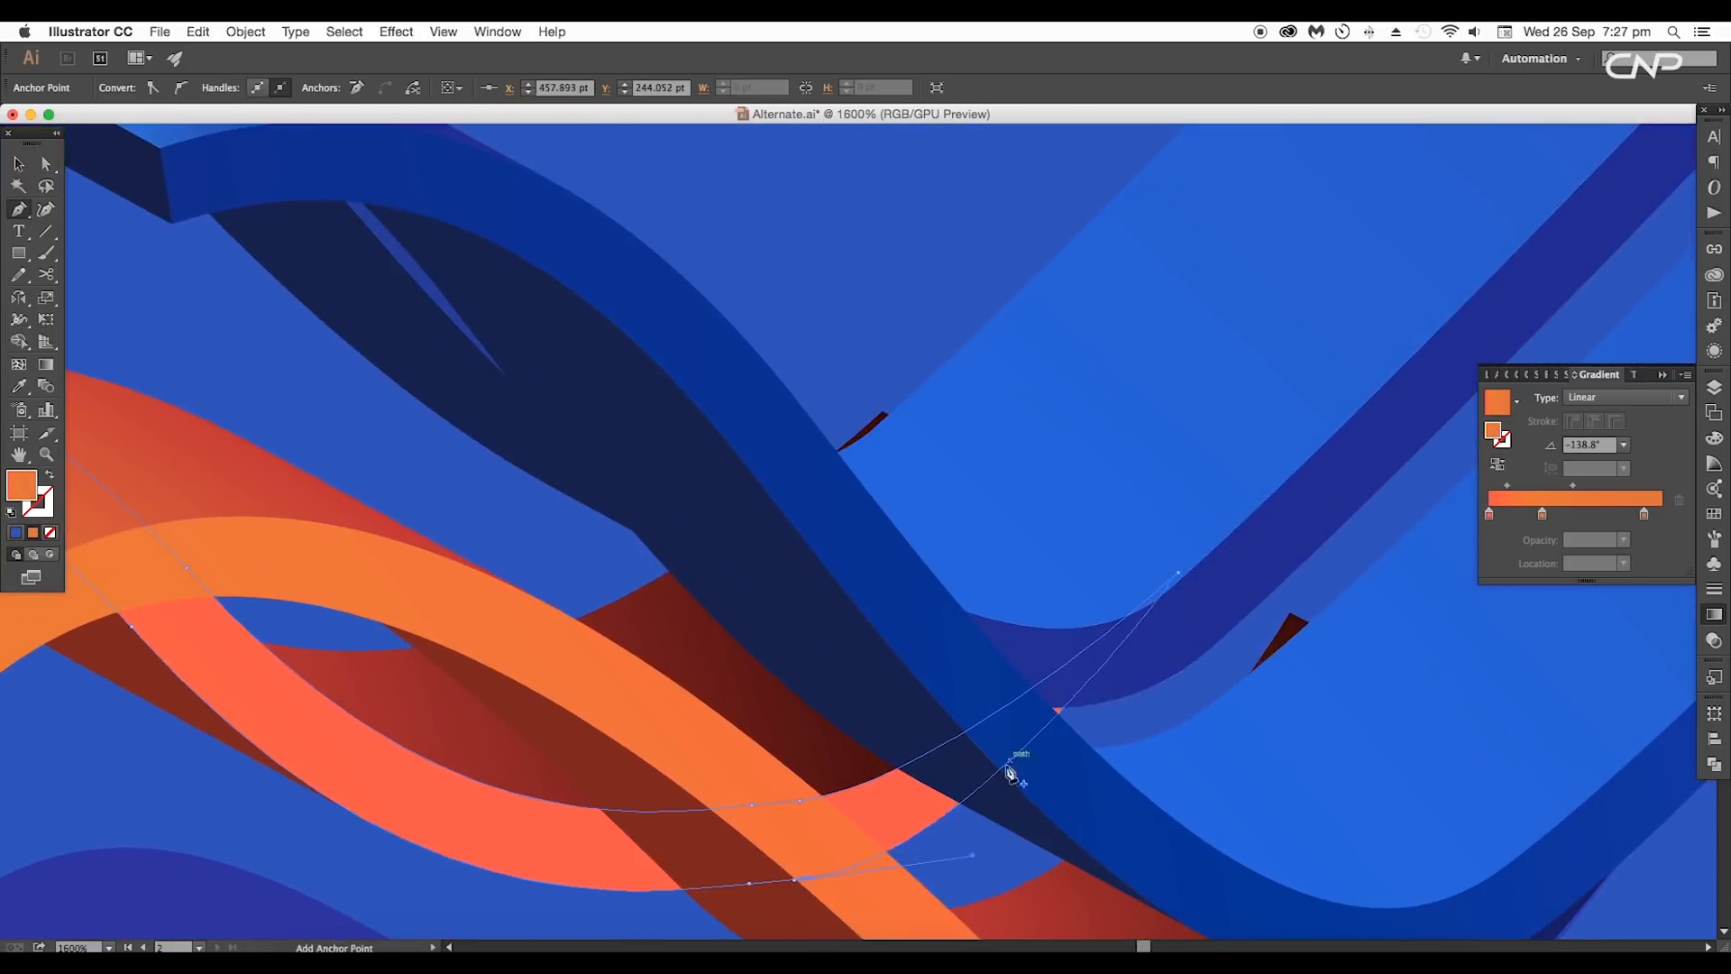
Step: Adjust the anchor points on the purple edge of the upper right blue ribbon with the Pen tool
scroll(1013, 773, down, 3)
scroll(936, 532, up, 1)
drag(1074, 703, 1016, 638)
super+click(935, 529)
click(949, 515)
scroll(901, 505, down, 3)
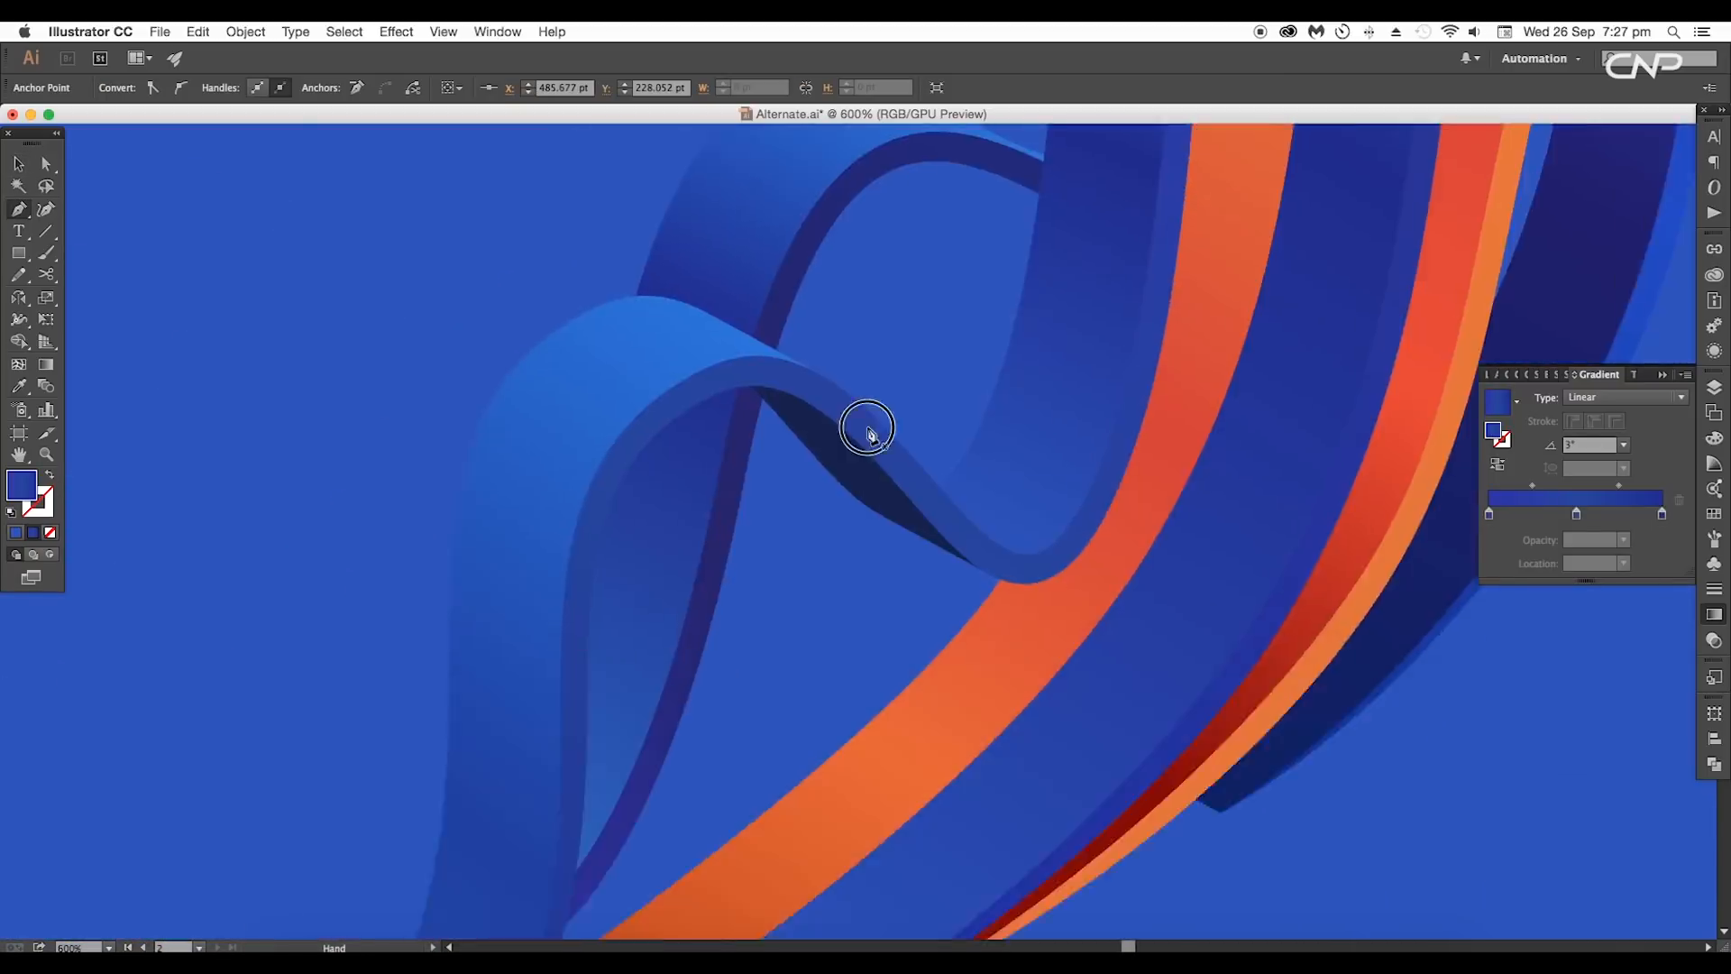
Step: Taper the lower end of the rear left ribbon's purple edge with the Pen tool
drag(721, 812, 856, 469)
super+click(806, 511)
click(760, 586)
scroll(845, 480, down, 1)
scroll(848, 487, down, 5)
scroll(1160, 522, up, 1)
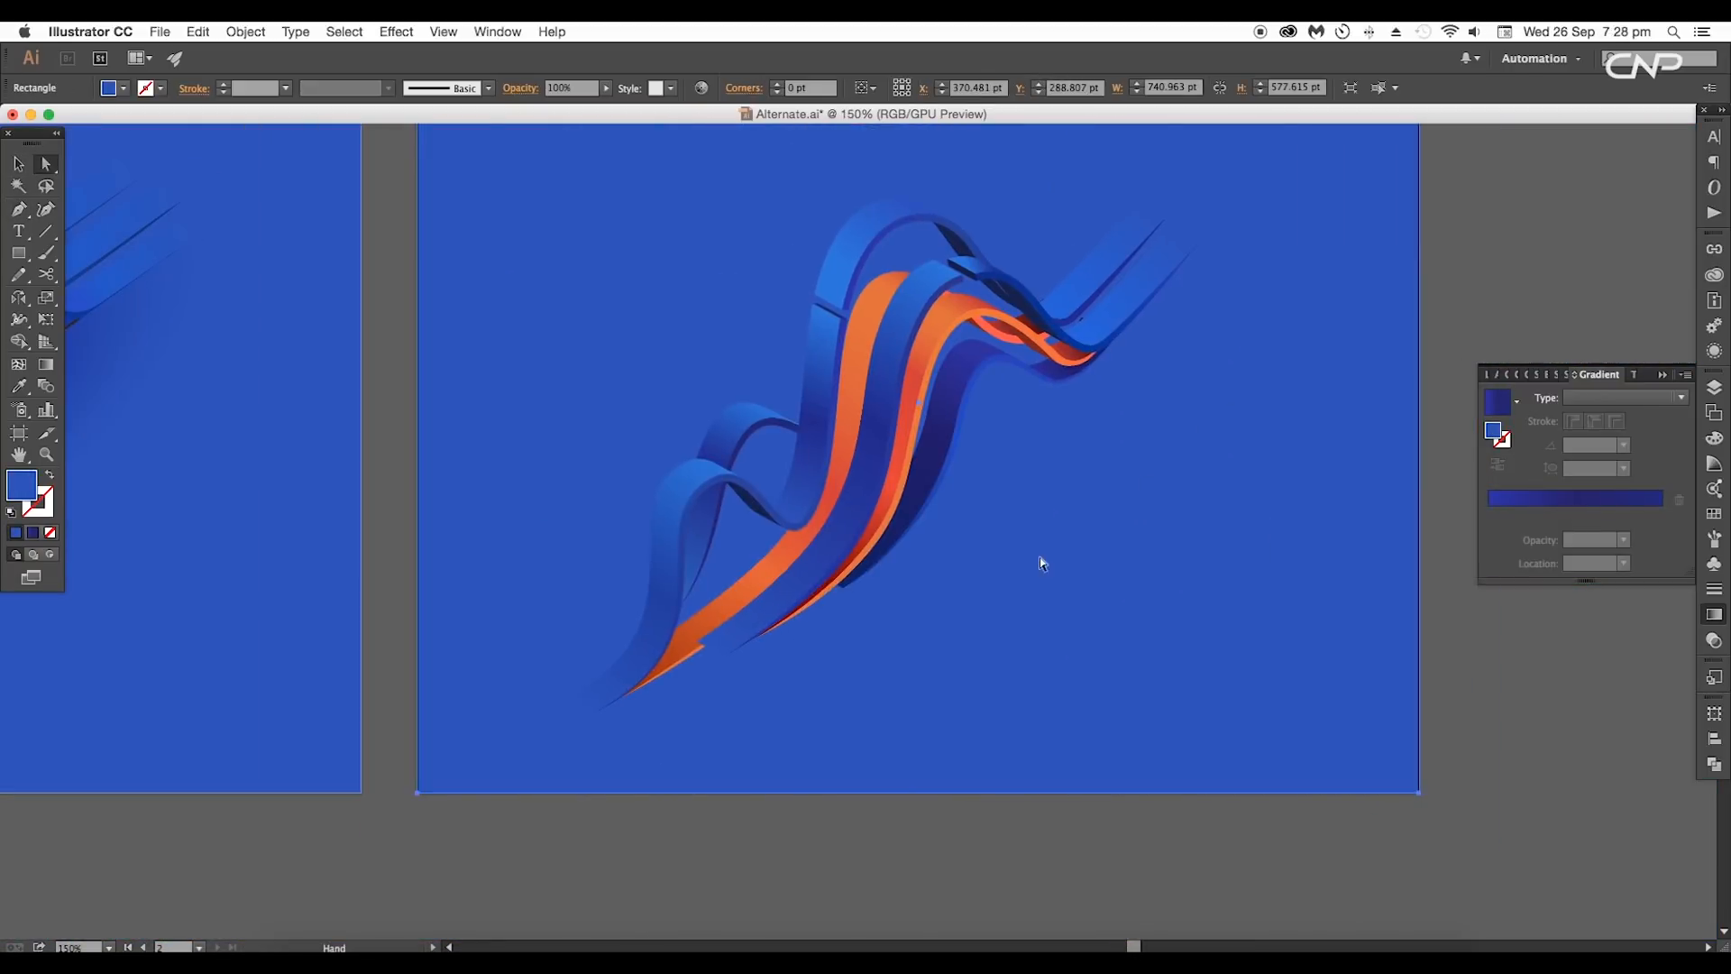
Step: Draw a straight diagonal path with the Pen tool from the ribbons' upper right end down to their lower left
scroll(1036, 564, up, 3)
scroll(1055, 460, down, 2)
super+click(912, 691)
key(p)
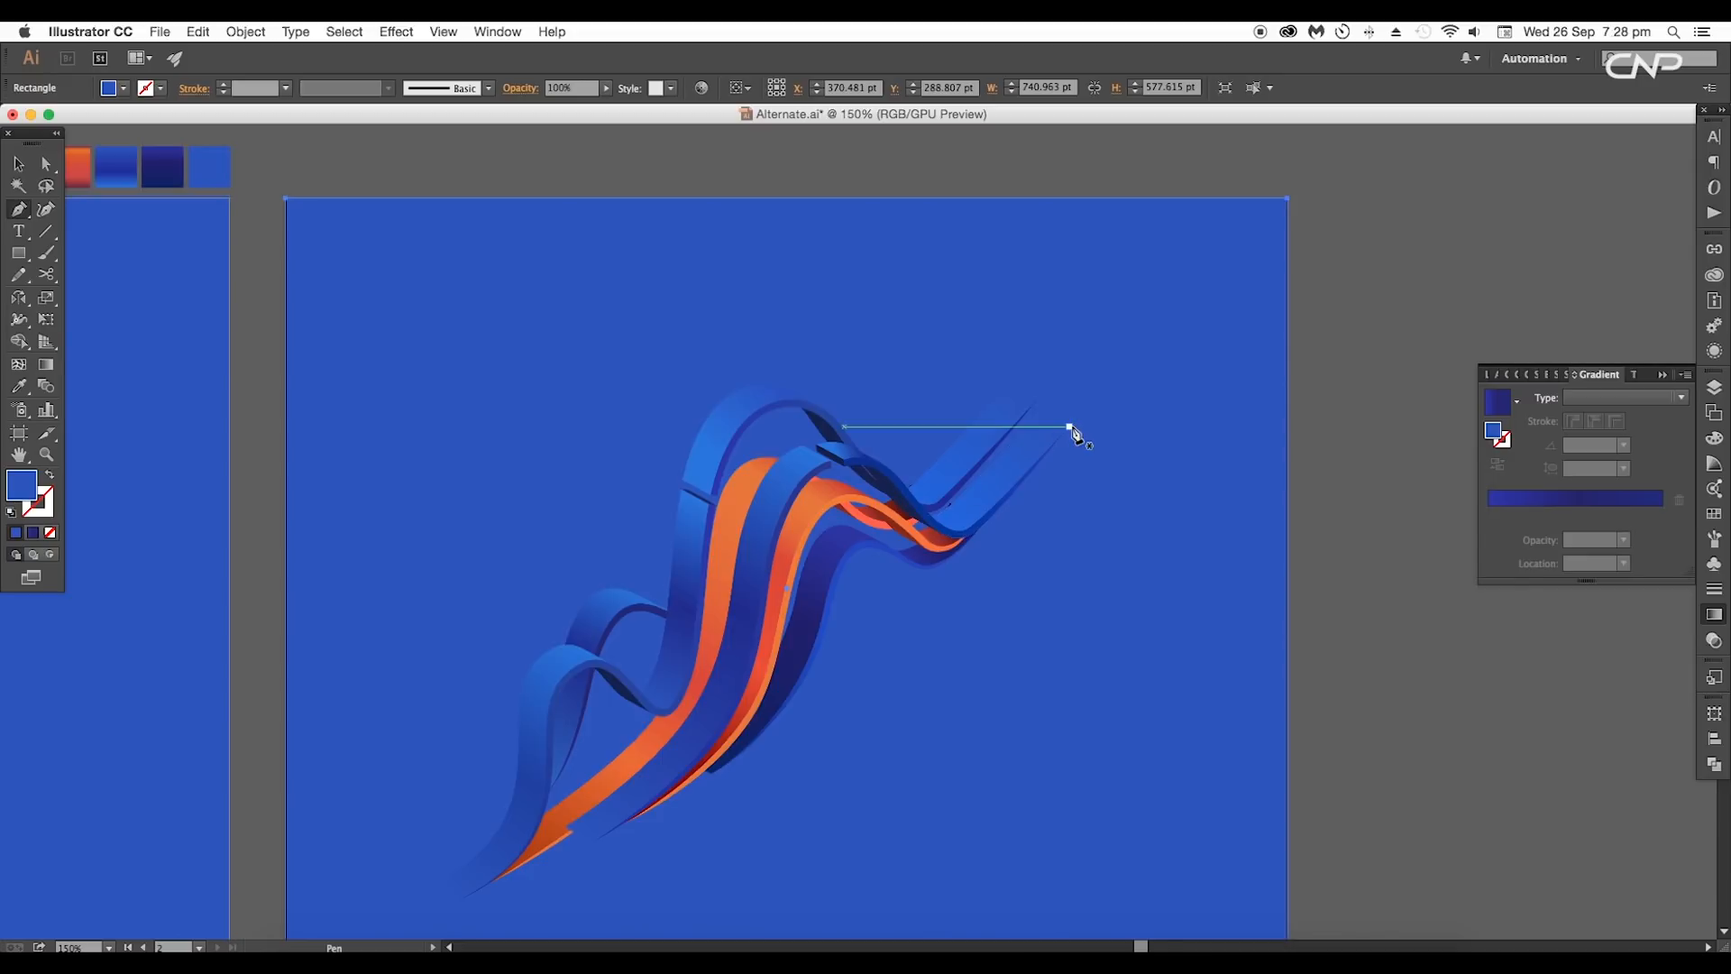
click(1070, 428)
drag(716, 796, 800, 652)
click(601, 771)
Step: Apply a 3D Extrude & Bevel effect to the diagonal path with preview on and an extrude depth of 104 pt
scroll(858, 642, down, 3)
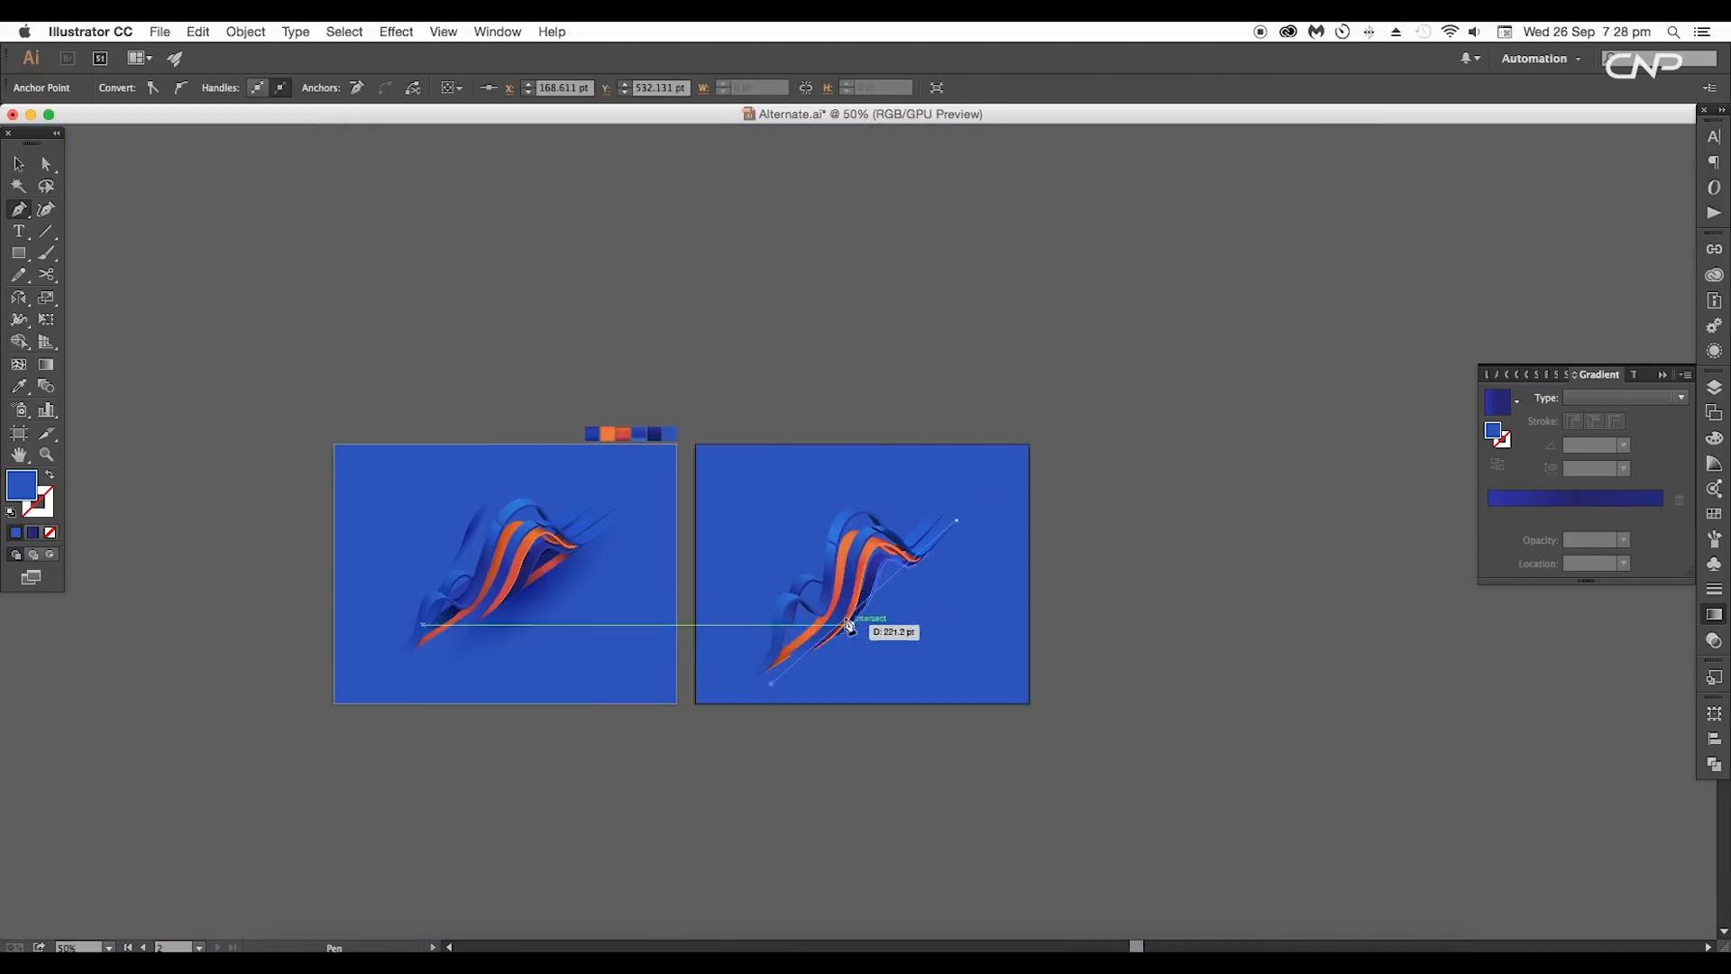
scroll(835, 611, up, 2)
key(v)
click(397, 36)
mouse_move(429, 148)
click(687, 144)
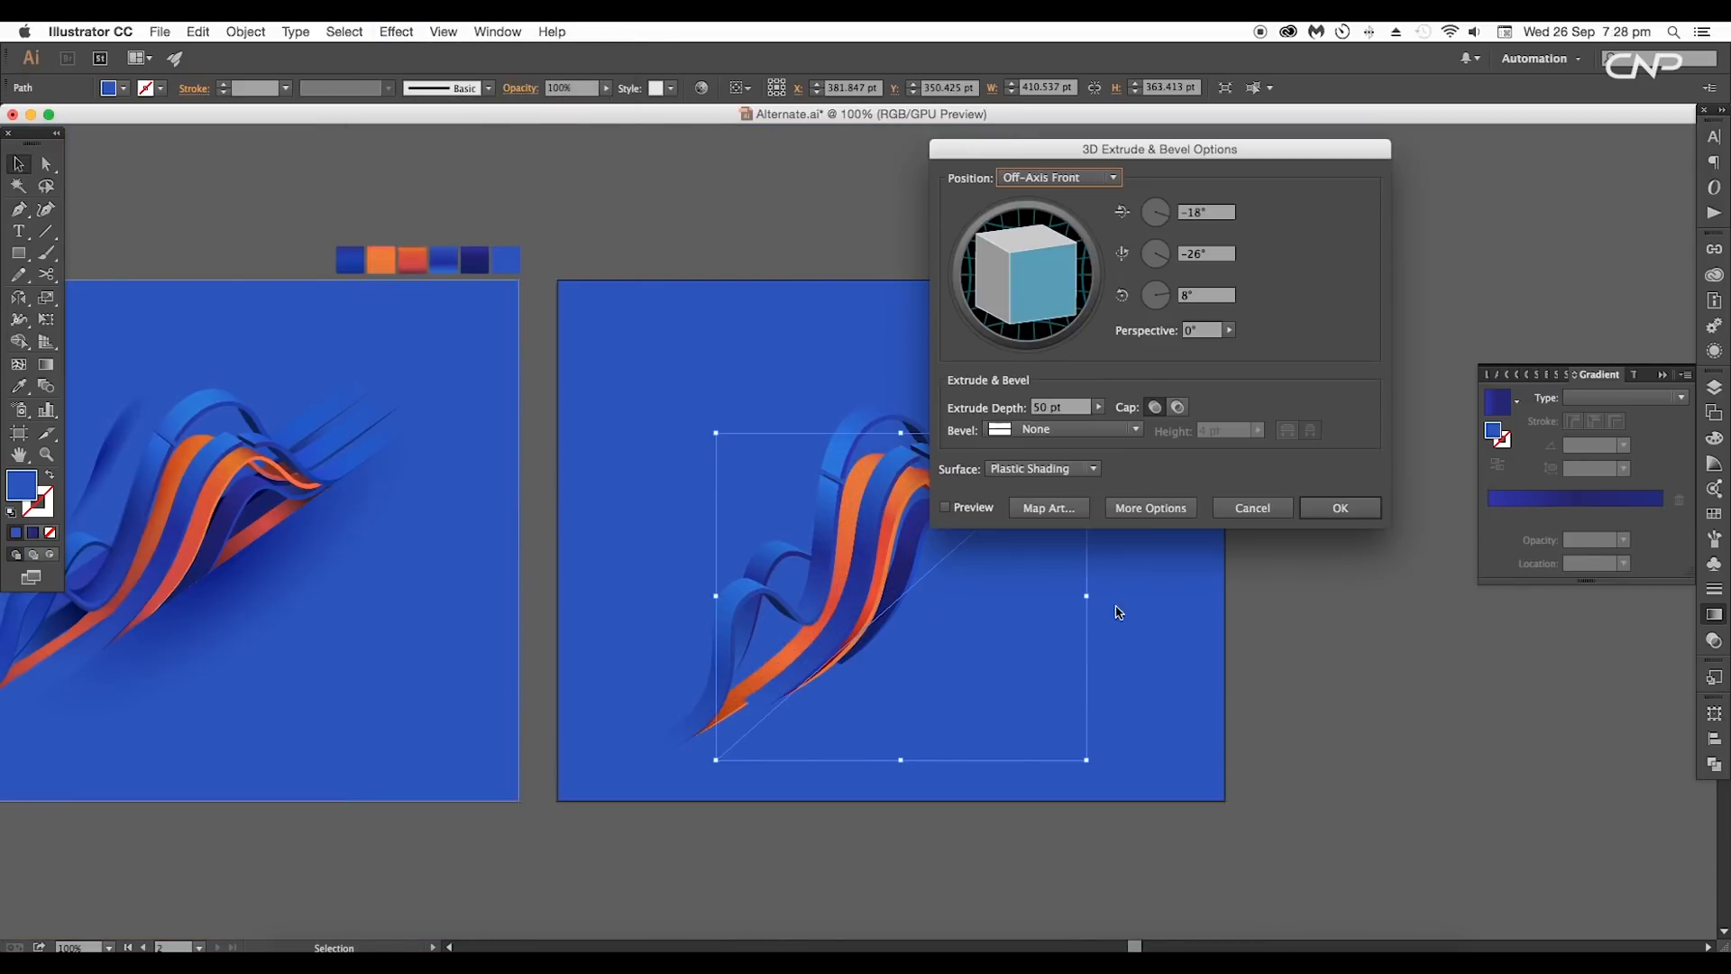
click(977, 508)
text(104)
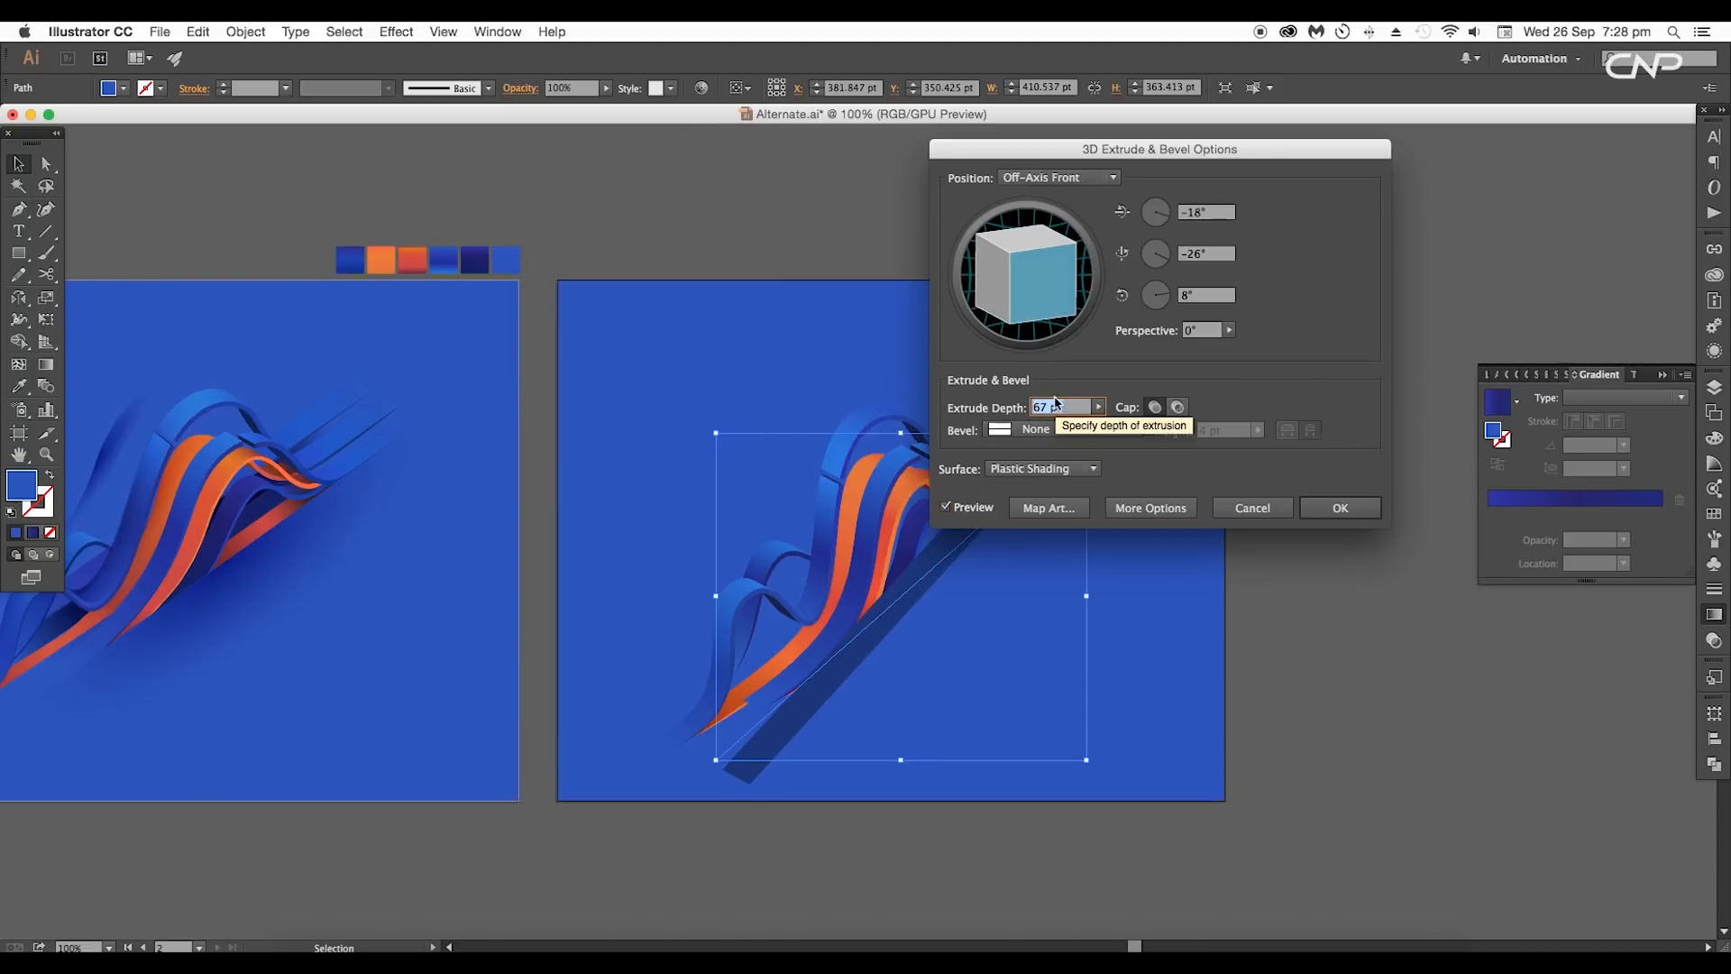
click(1347, 511)
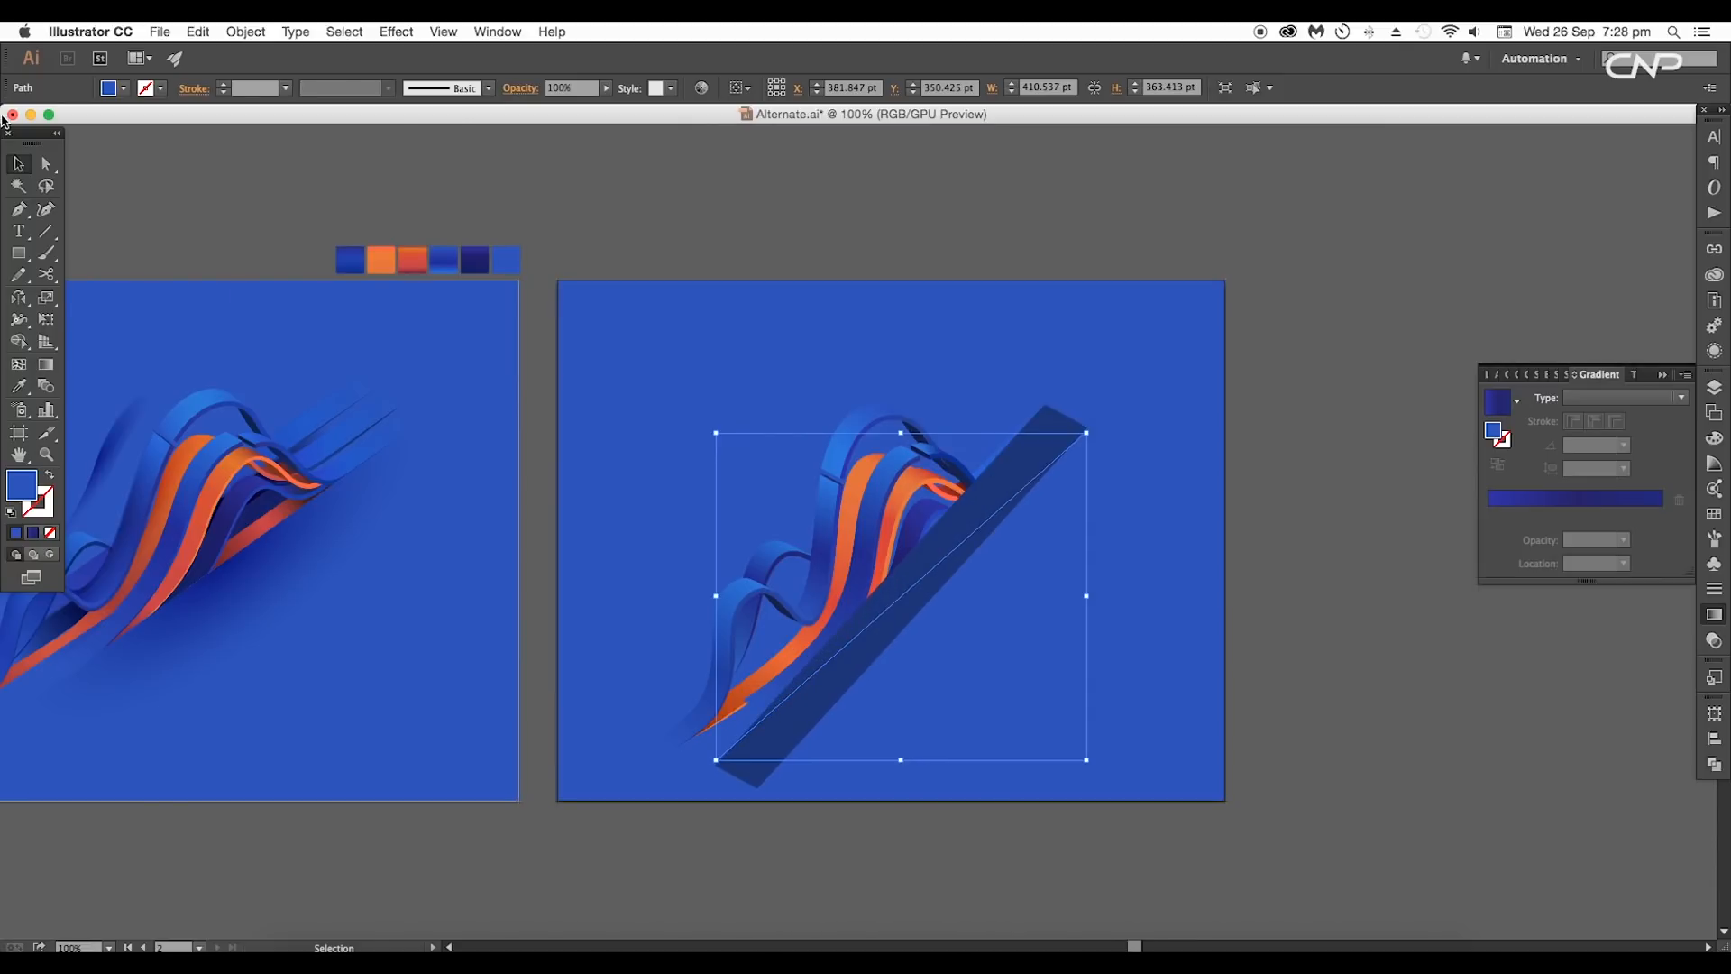
Step: Move the lower left end anchor of the extruded diagonal path outward to align the strip with the ribbons
drag(657, 730, 649, 735)
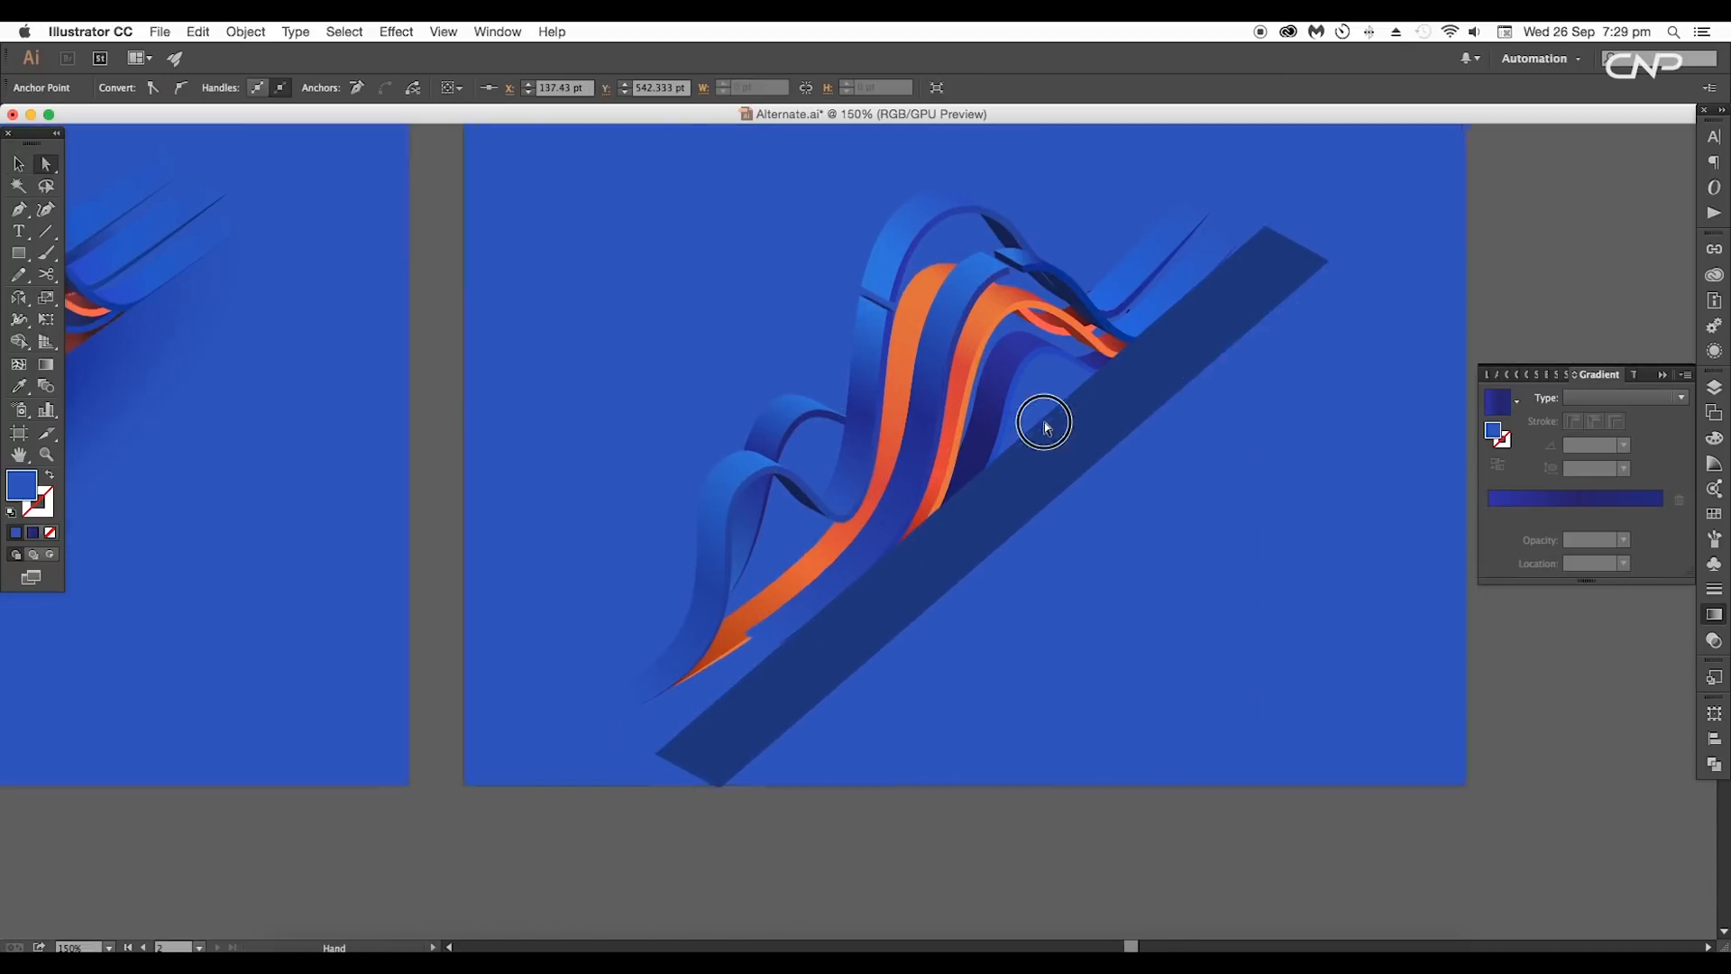
drag(1045, 425, 1060, 529)
scroll(1214, 410, up, 2)
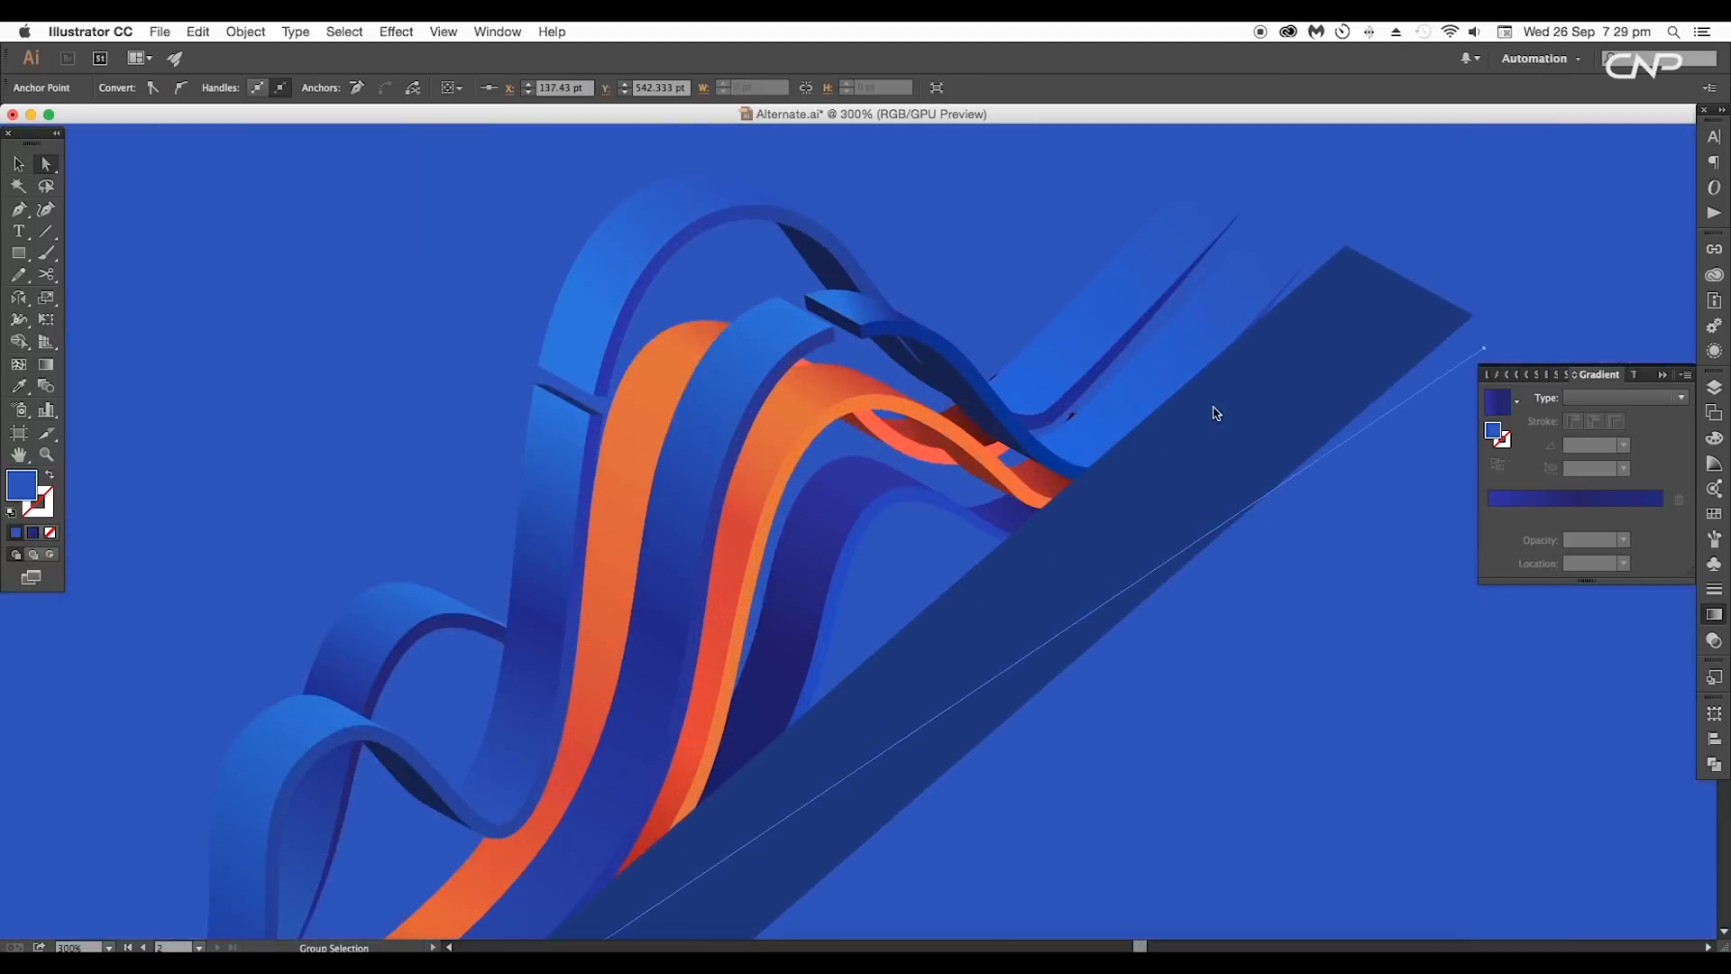
Step: Nudge the upper right end anchor of the extruded diagonal path inward by about 1.67 pt
drag(1214, 409, 993, 441)
drag(1259, 400, 1274, 407)
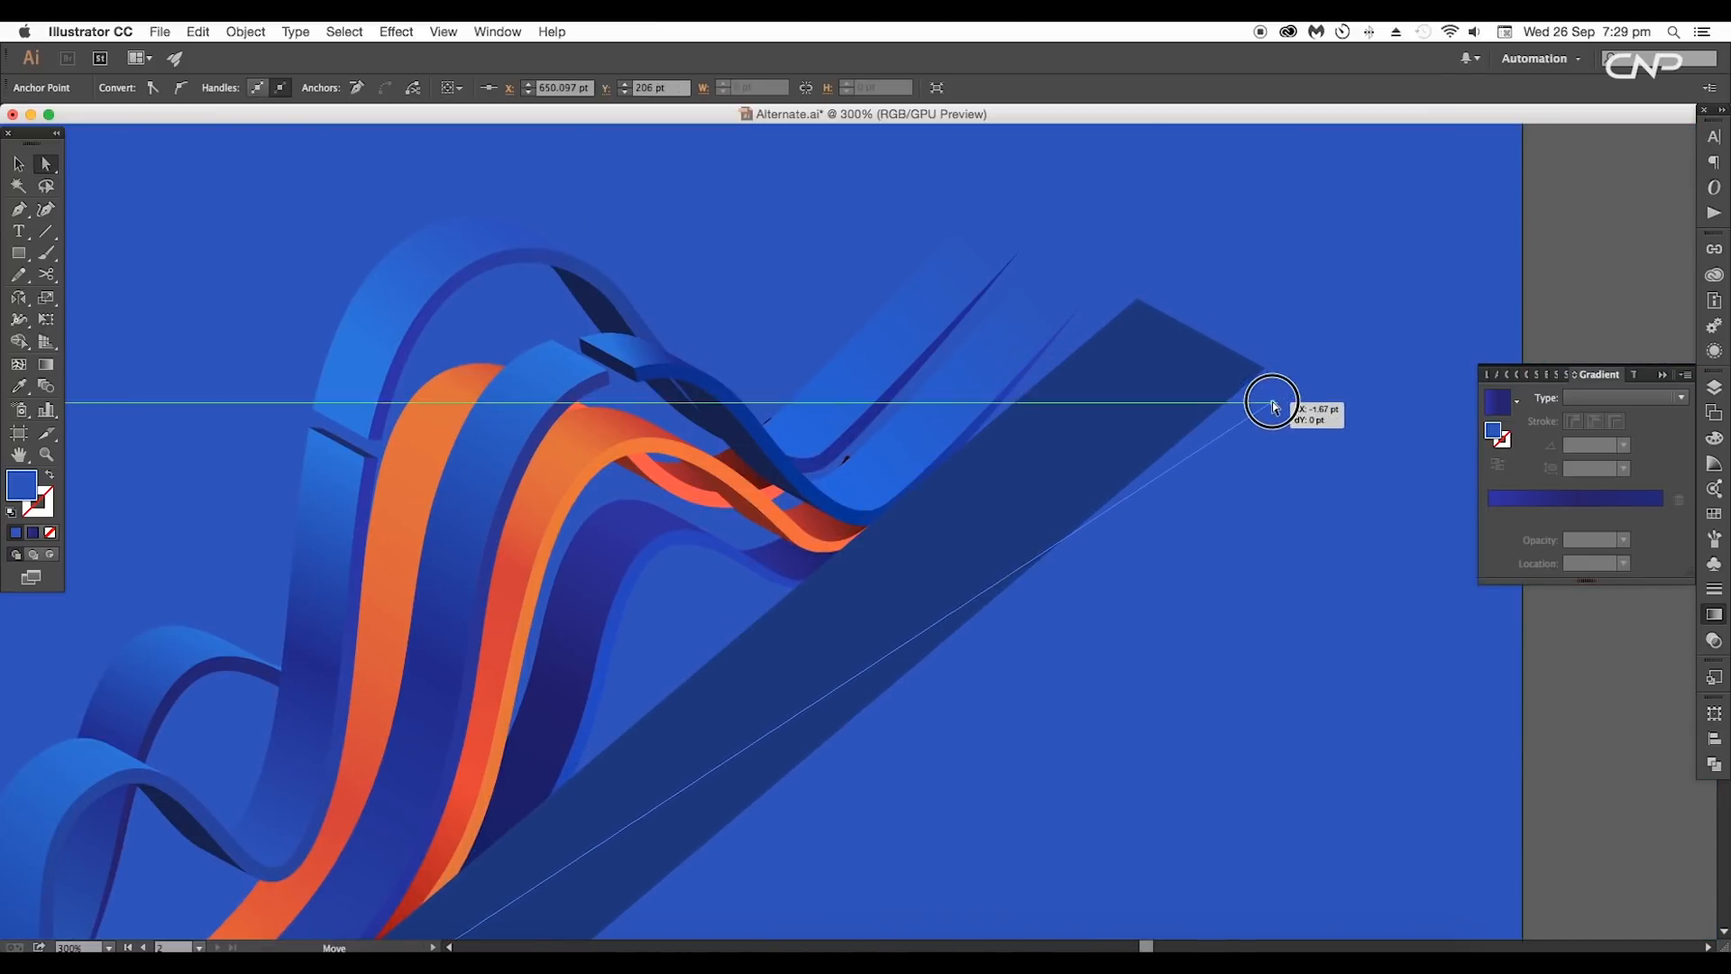
scroll(1082, 479, down, 4)
scroll(677, 483, left, 3)
scroll(676, 483, up, 2)
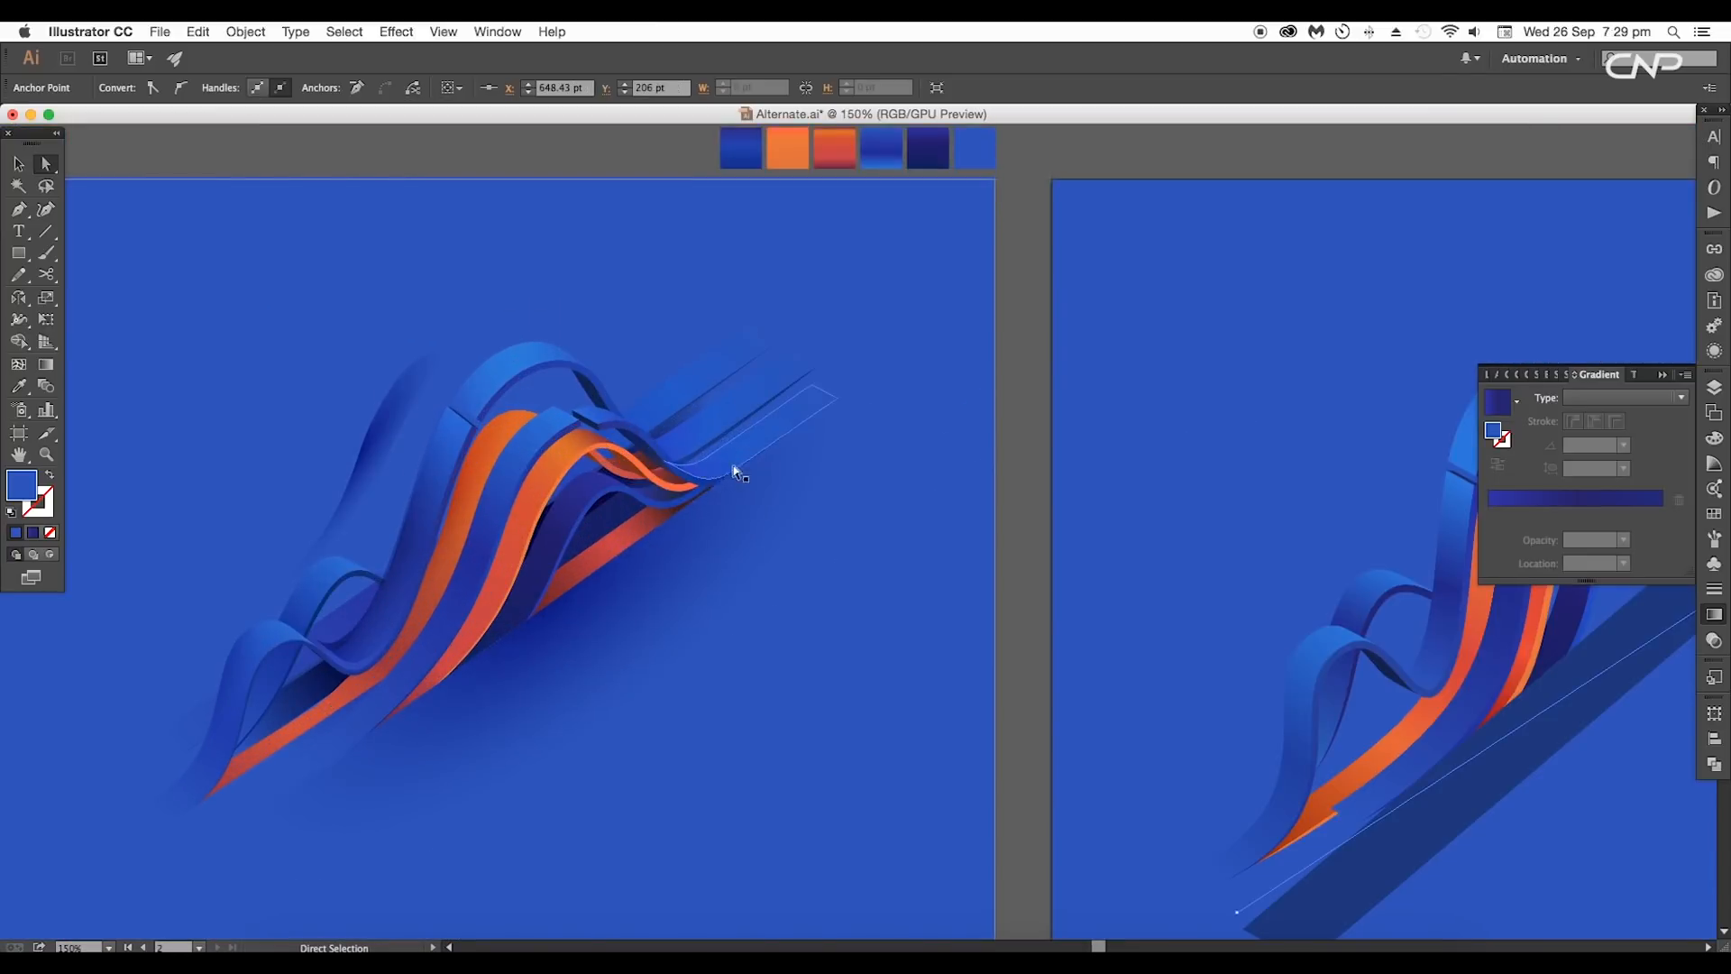
Step: Expand the appearance of the extruded diagonal strip into an editable shape
drag(1168, 575, 826, 543)
key(v)
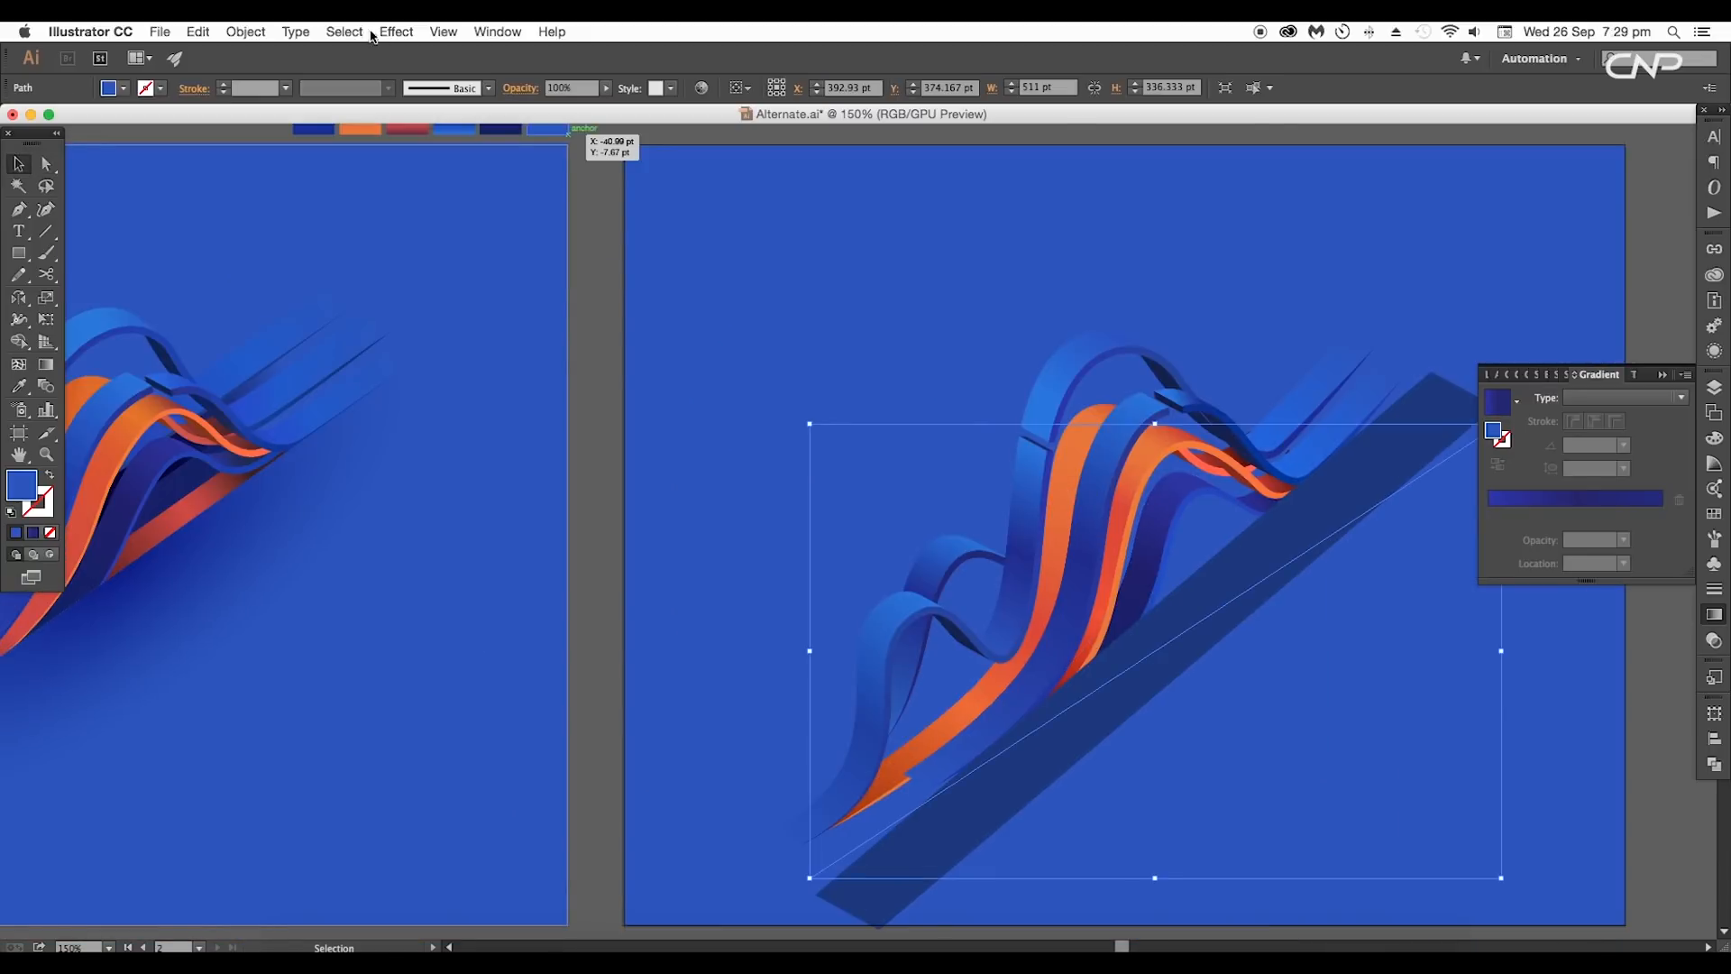
click(245, 33)
click(284, 216)
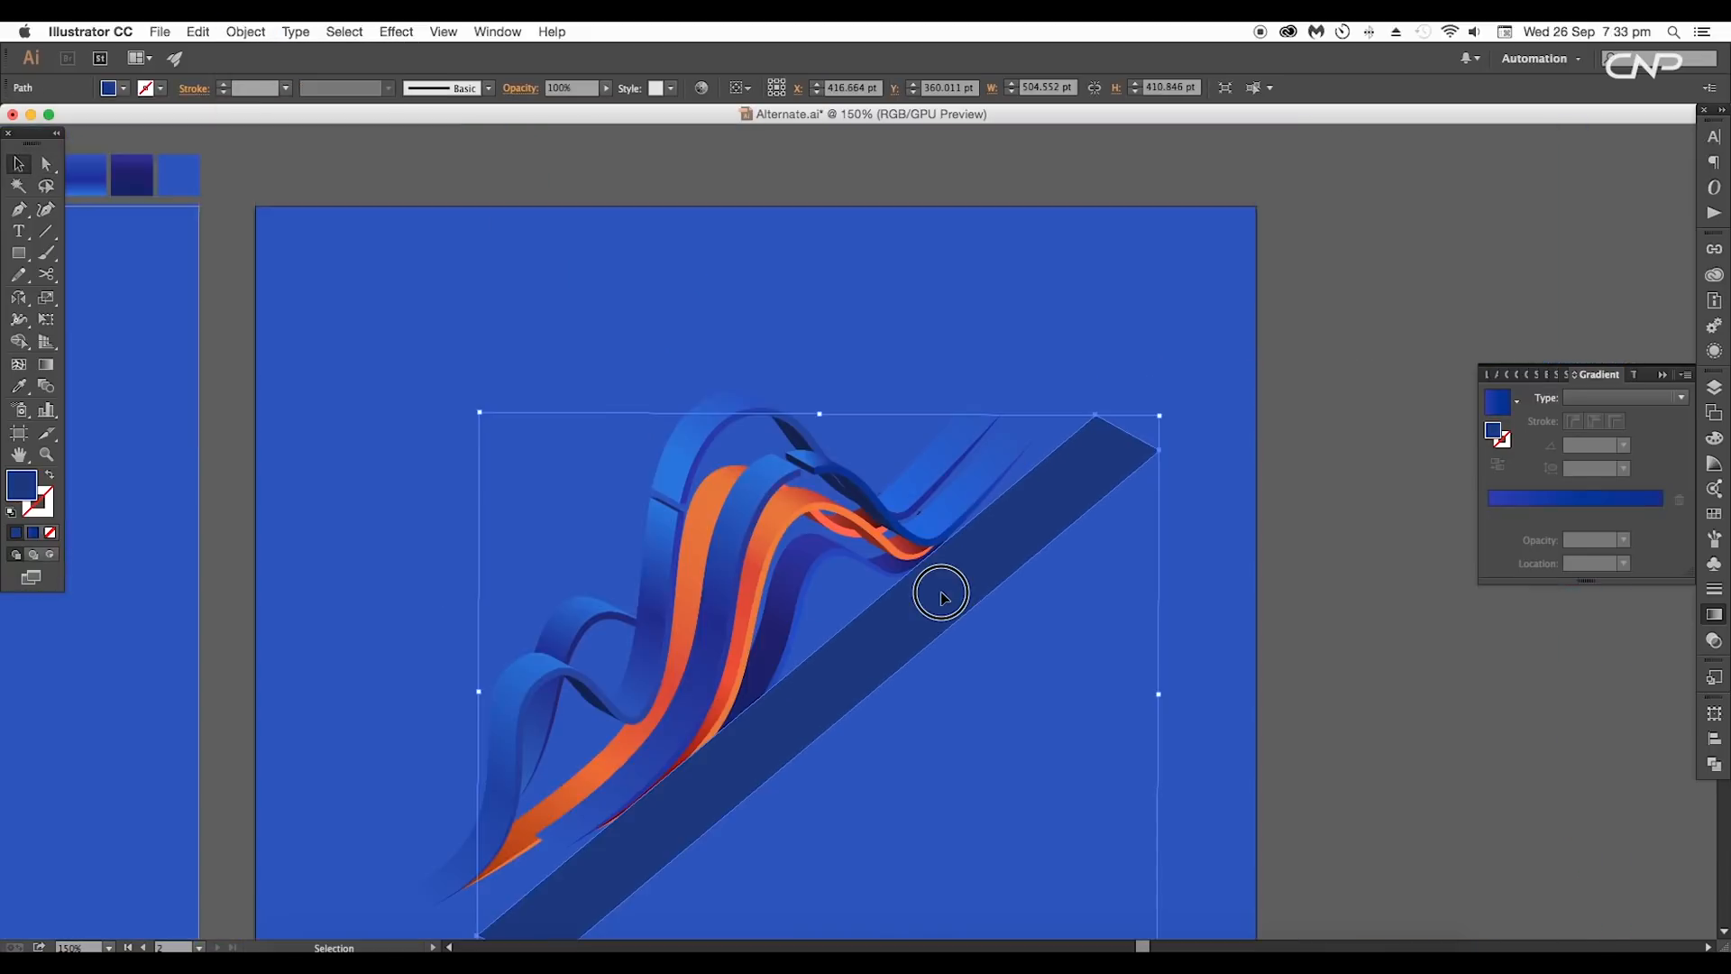
Step: Extend the upper right tip of the lower blue ribbon's dark edge outward along the diagonal strip
drag(935, 589, 935, 591)
scroll(999, 511, up, 3)
drag(1029, 456, 967, 666)
key(a)
scroll(1016, 534, up, 1)
click(1022, 539)
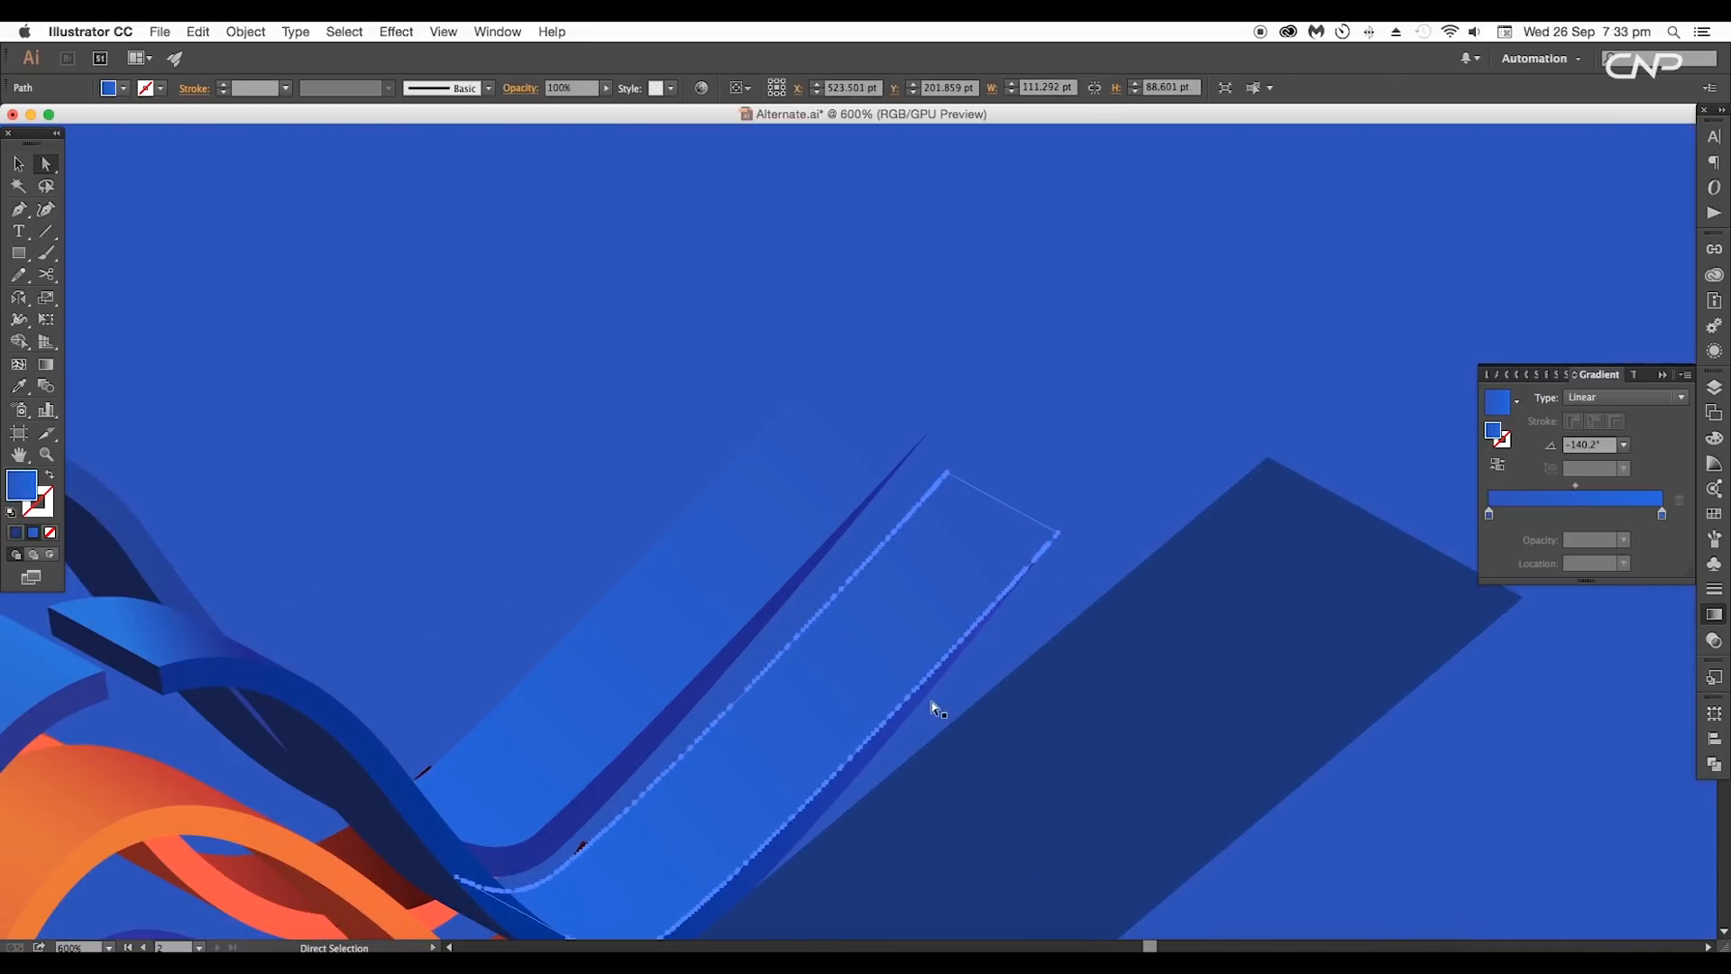
click(1051, 544)
drag(1052, 544, 1126, 577)
drag(998, 570, 1095, 448)
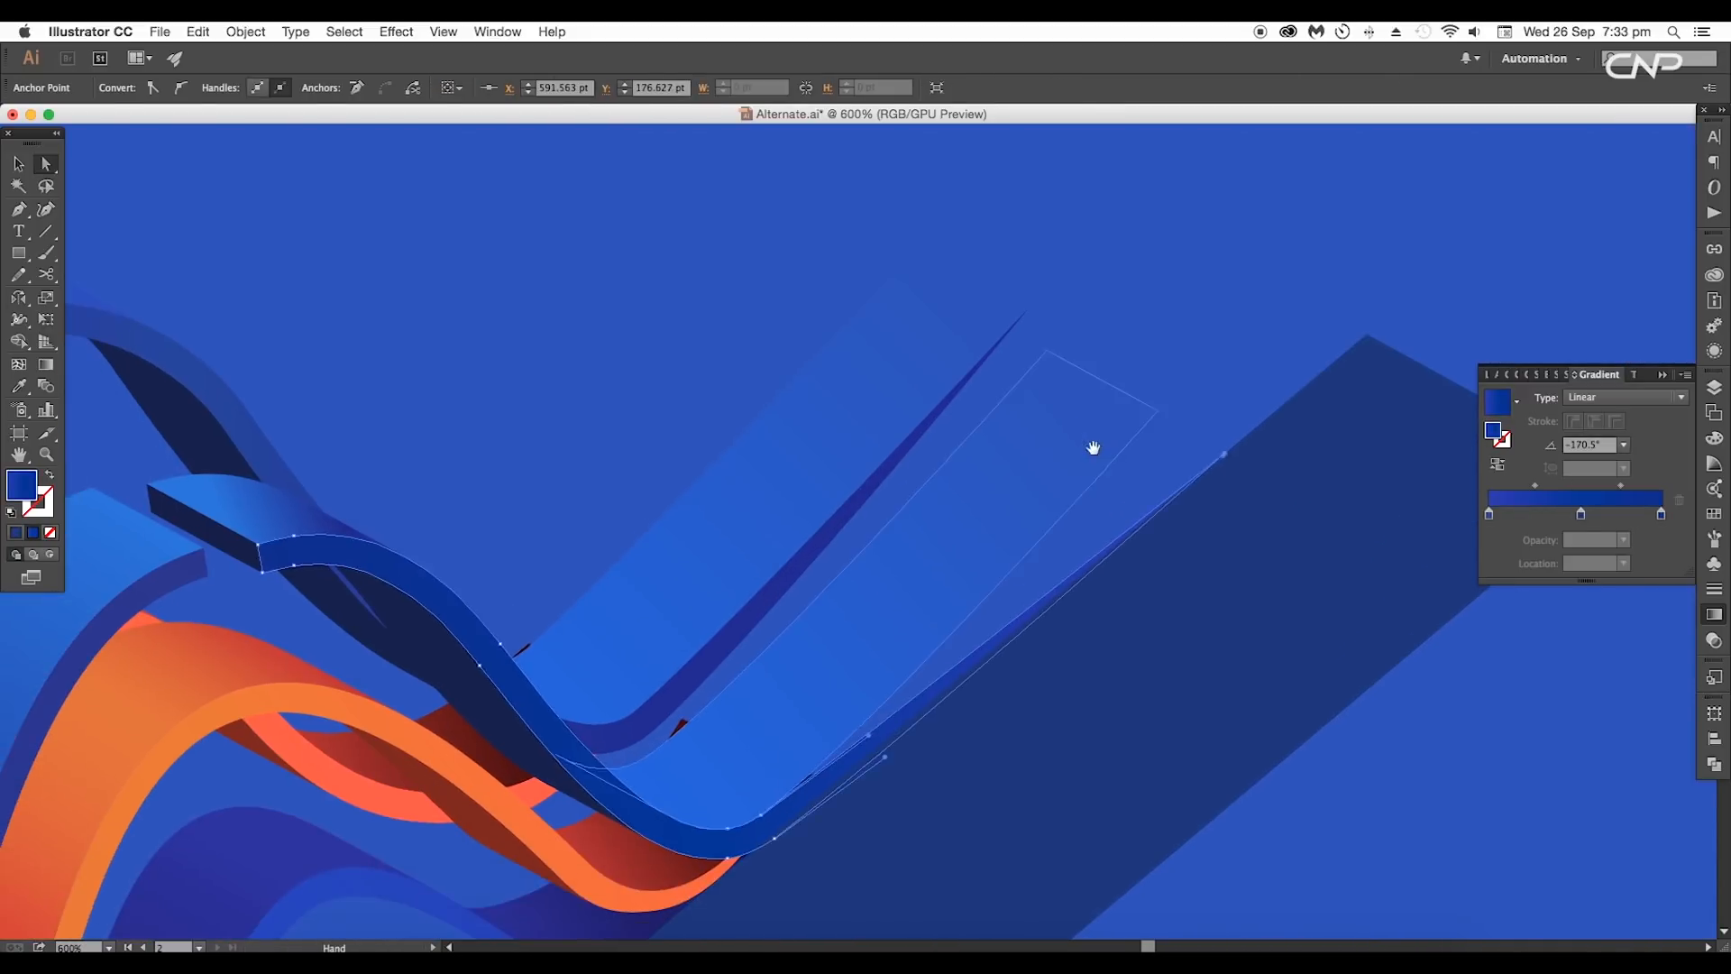
Step: Simplify the face of the lower upper-right ribbon with preview on, 100% curve precision and a 180° angle threshold
click(1157, 431)
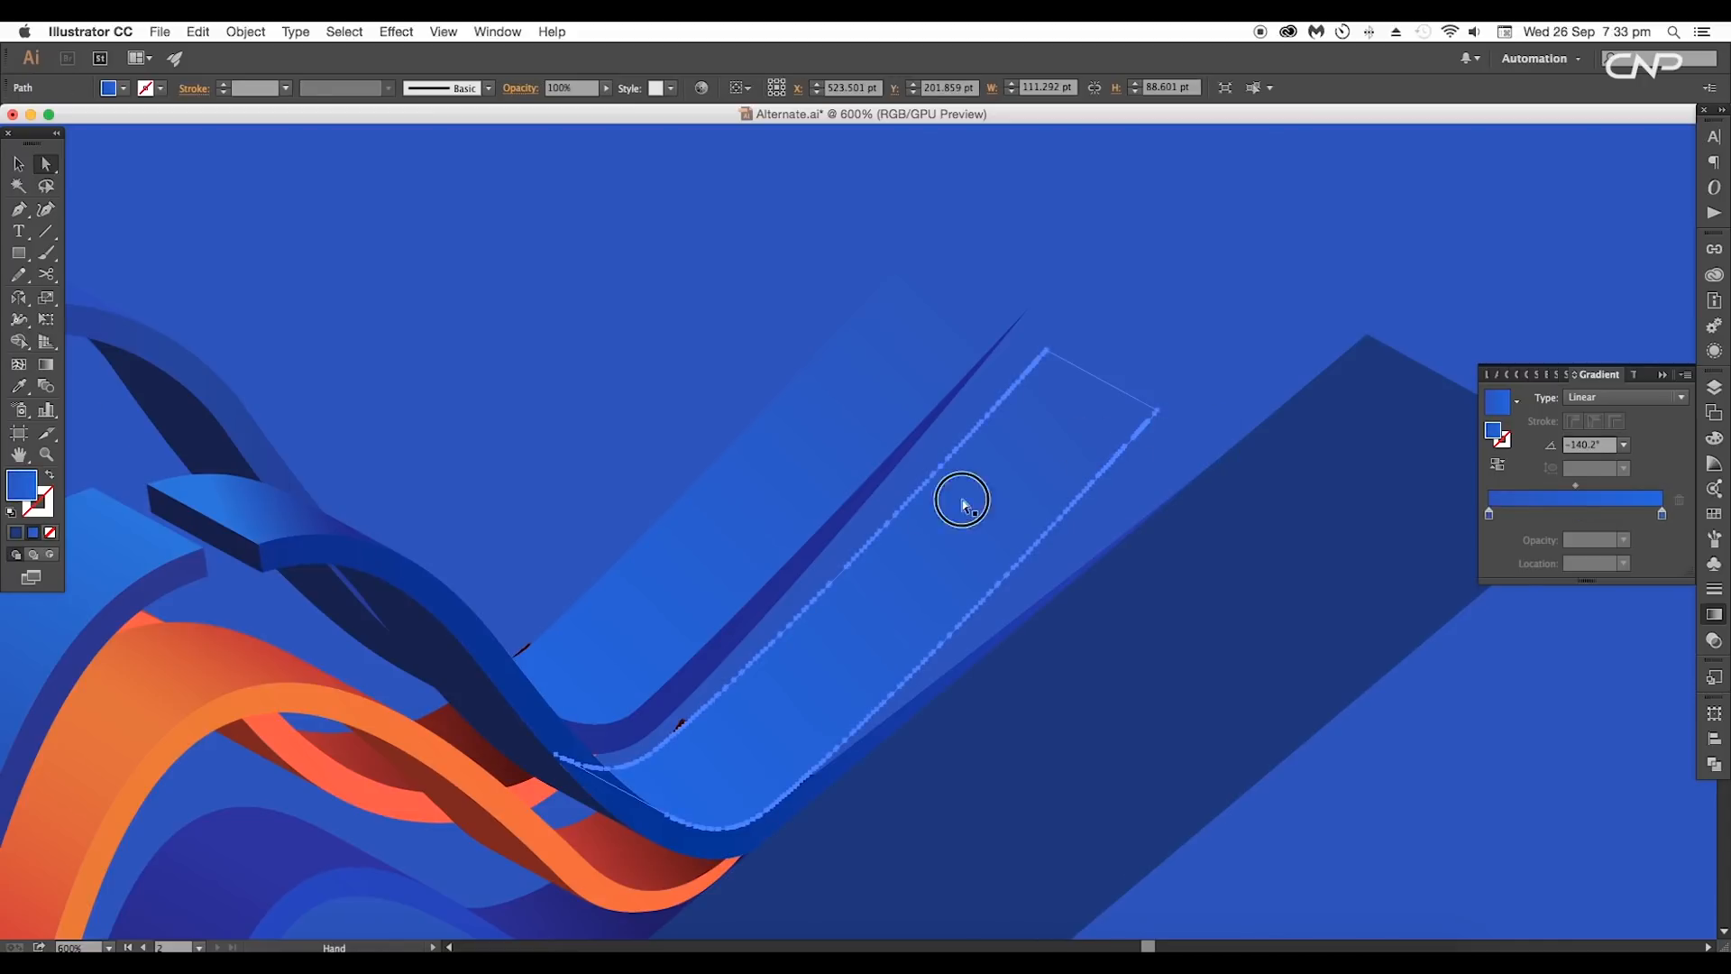
drag(962, 503, 927, 558)
click(254, 36)
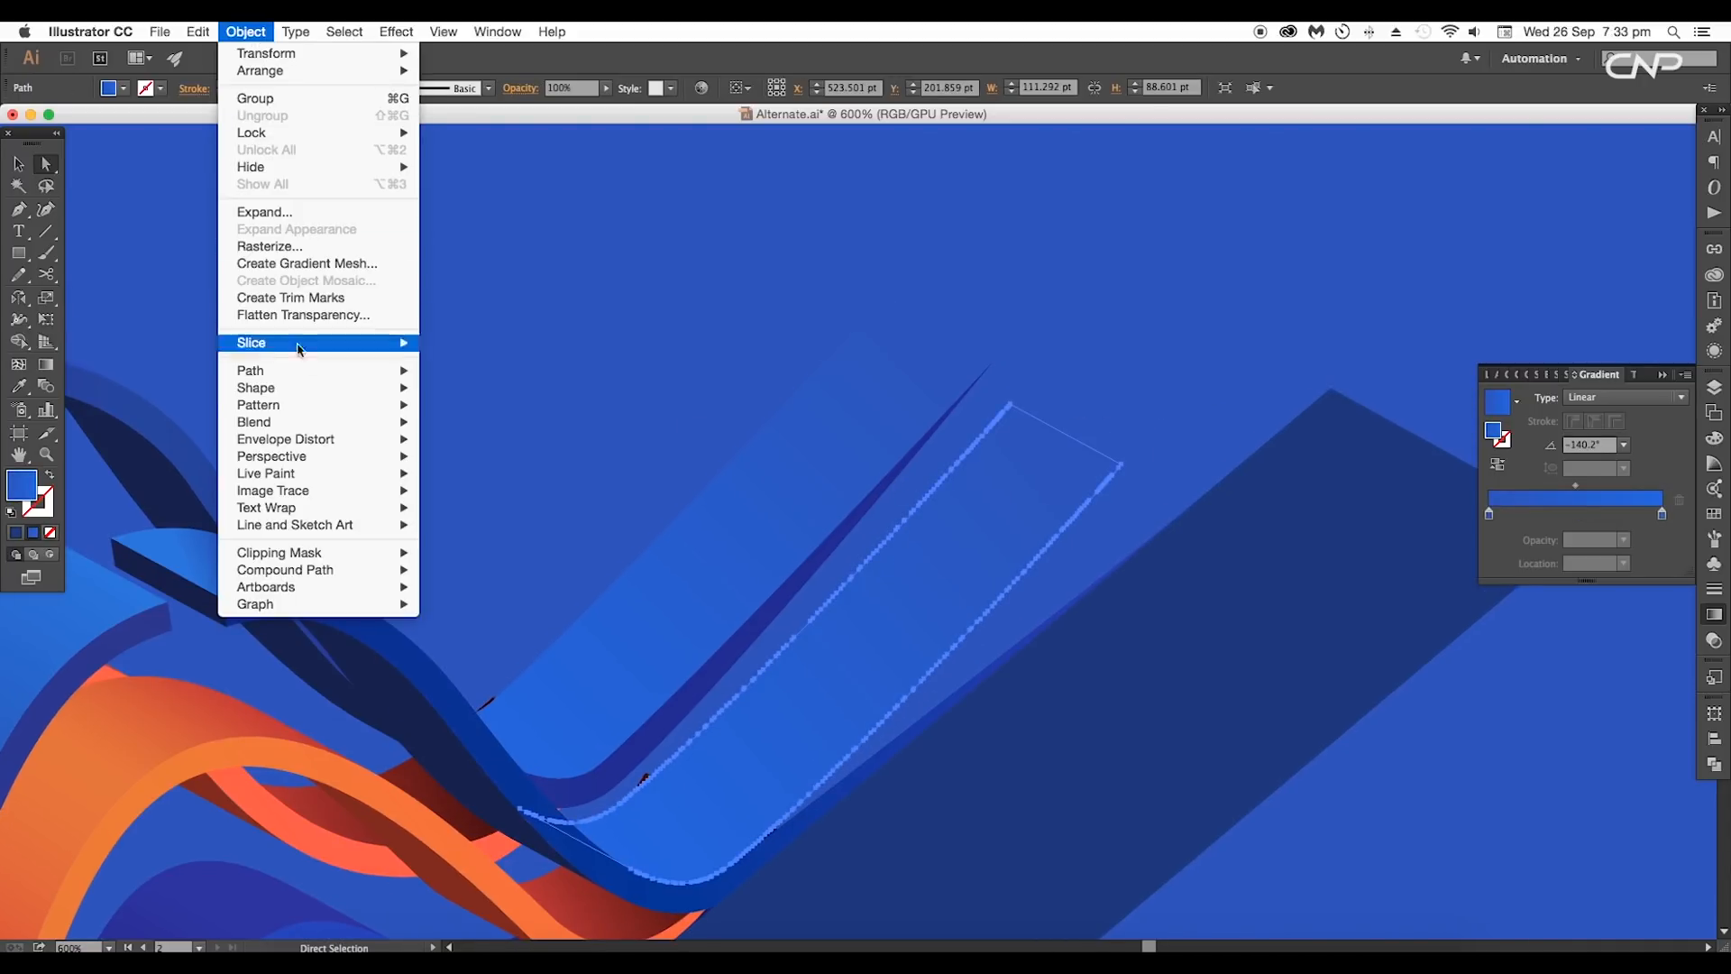
mouse_move(361, 370)
click(478, 460)
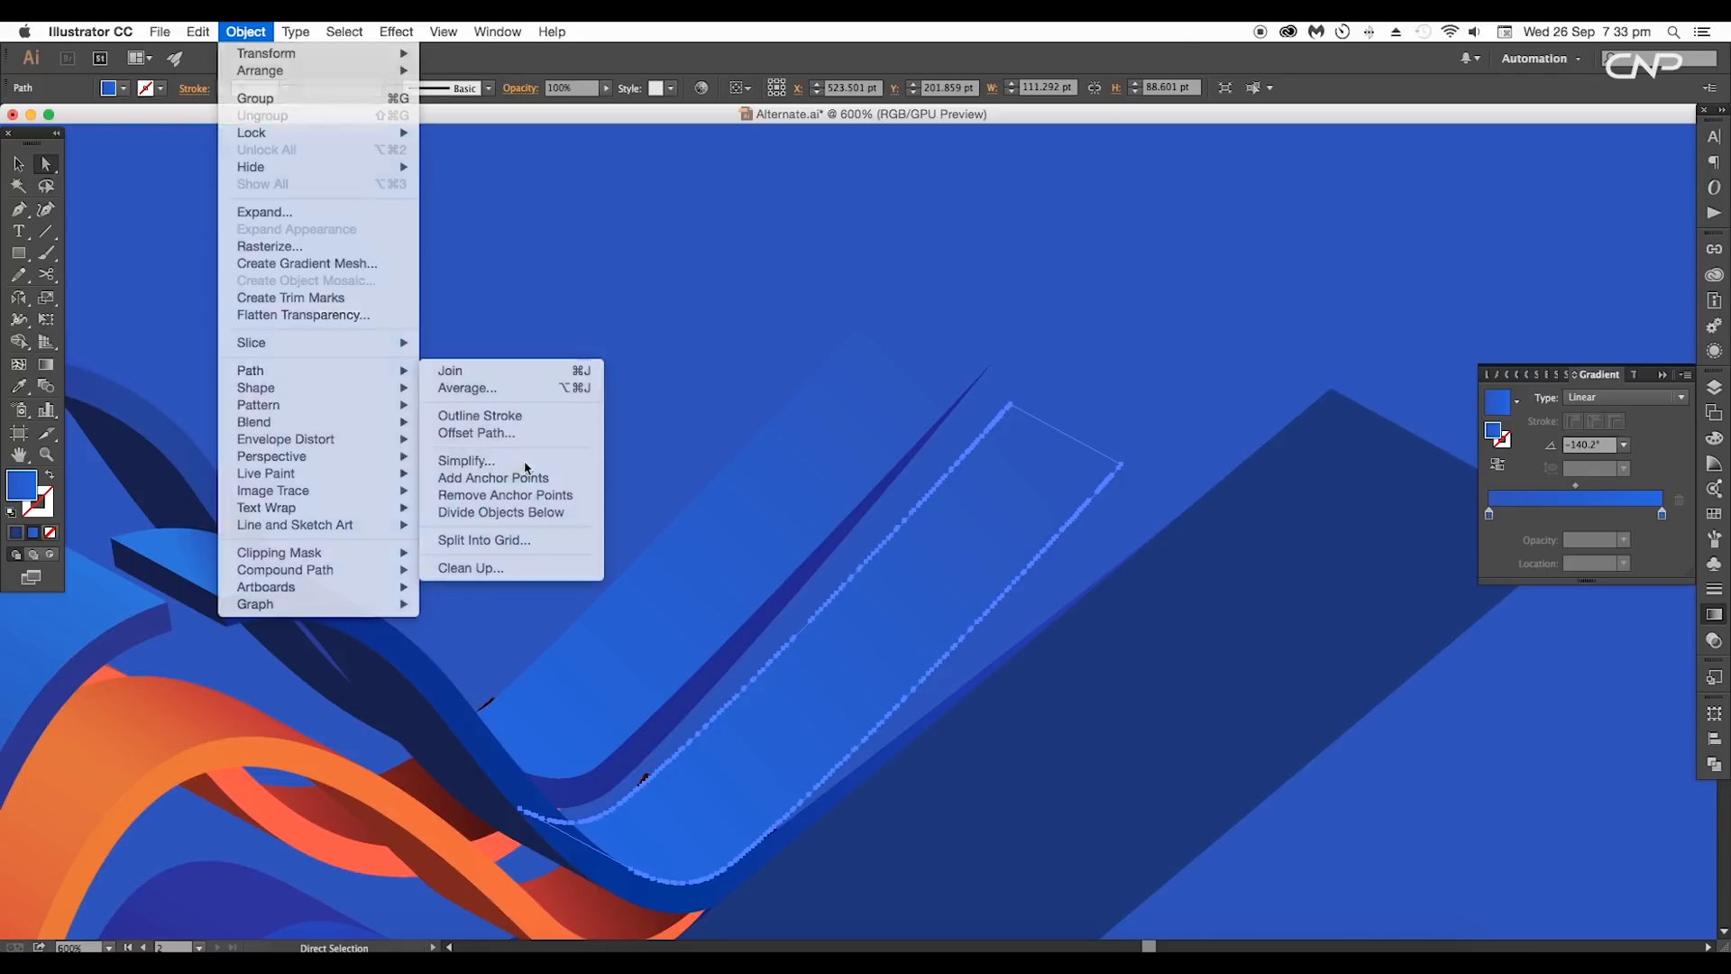
click(1228, 433)
drag(1403, 290, 1443, 292)
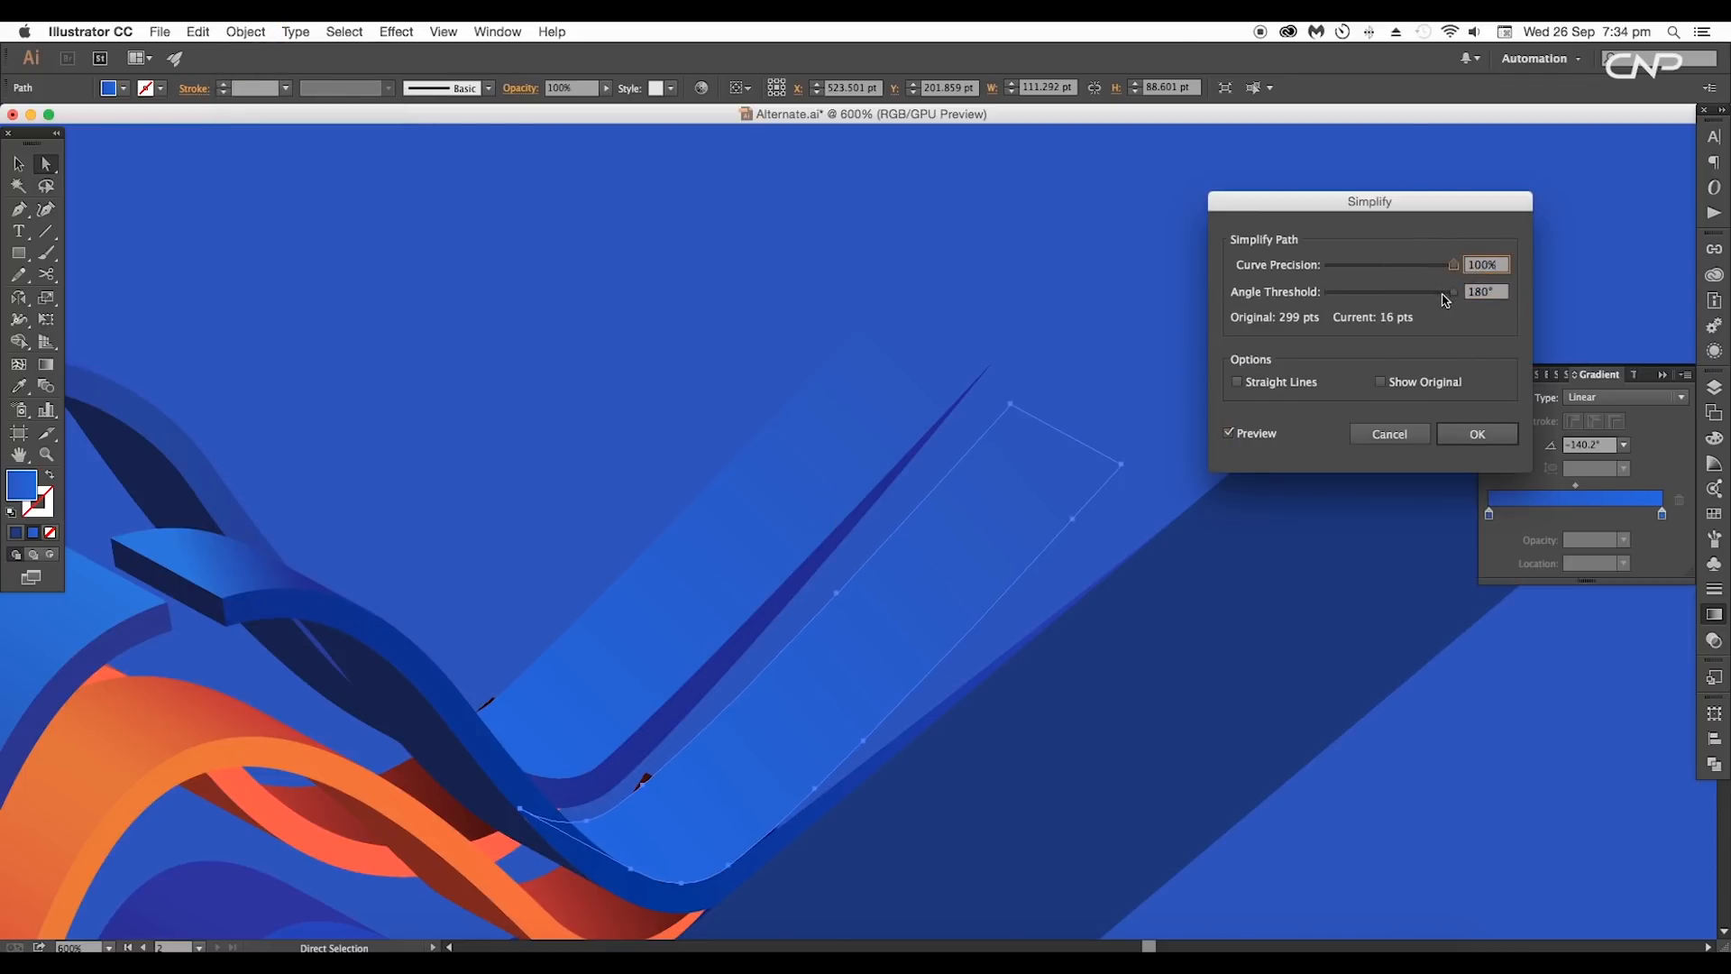
click(1484, 440)
Step: Simplify the face of the rear upper-right ribbon with 100% curve precision, a 180° angle threshold and straight lines off
click(742, 454)
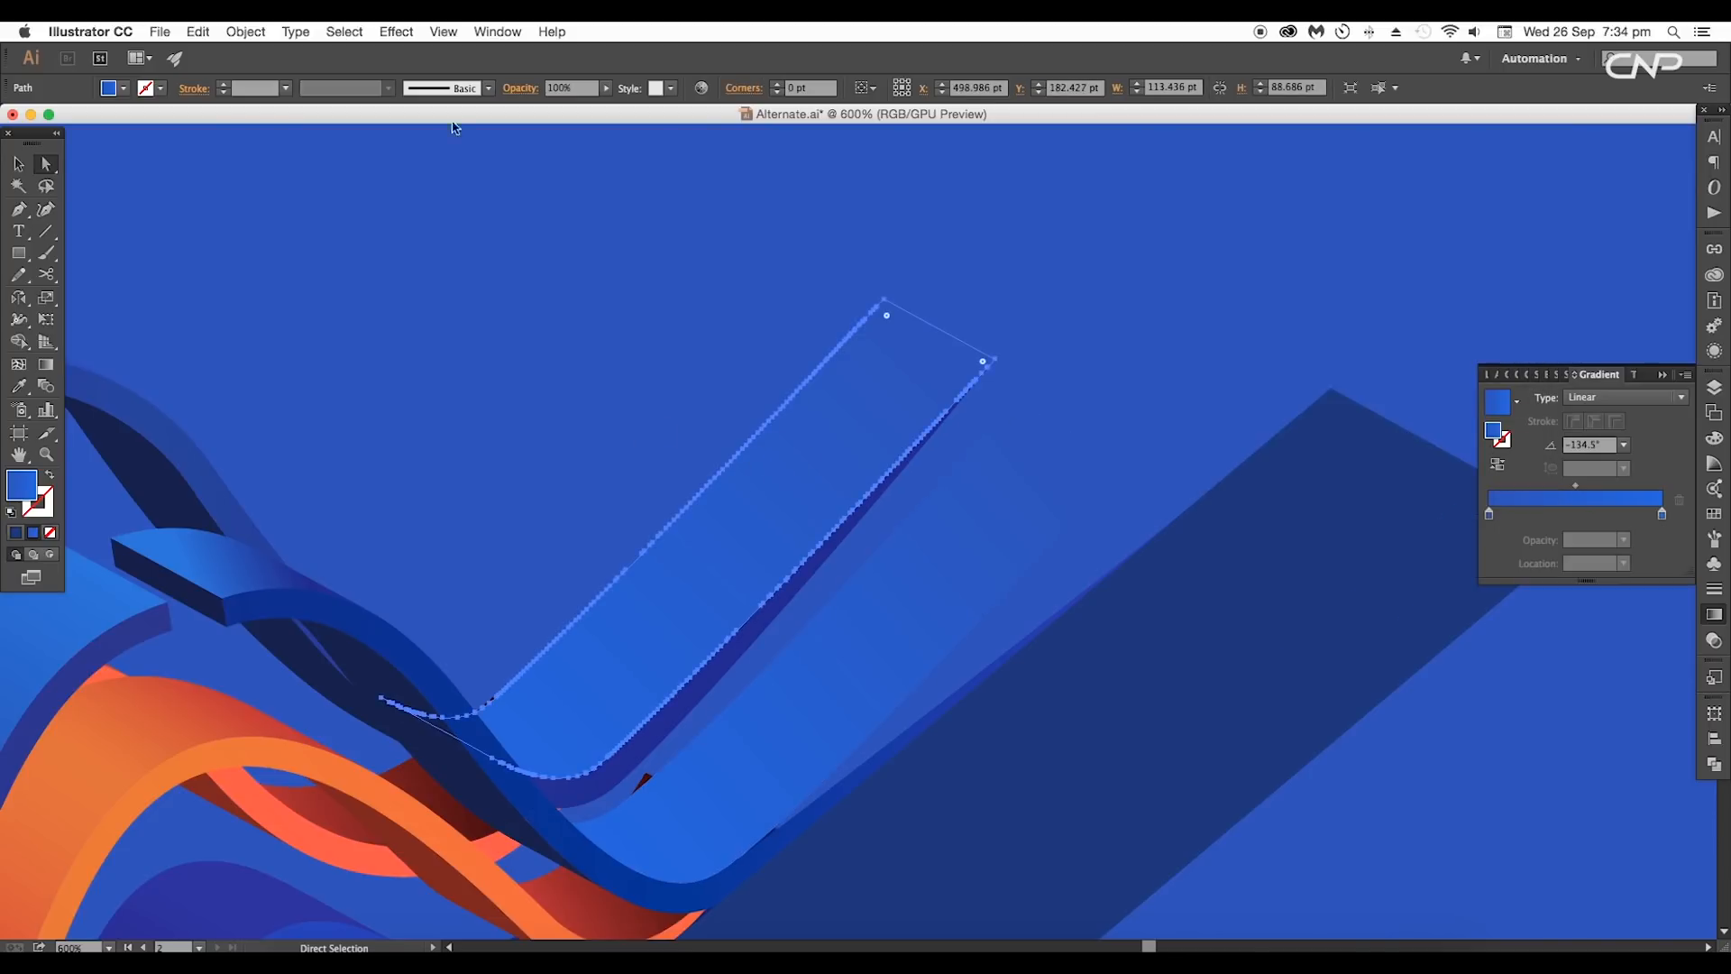
click(245, 32)
mouse_move(339, 375)
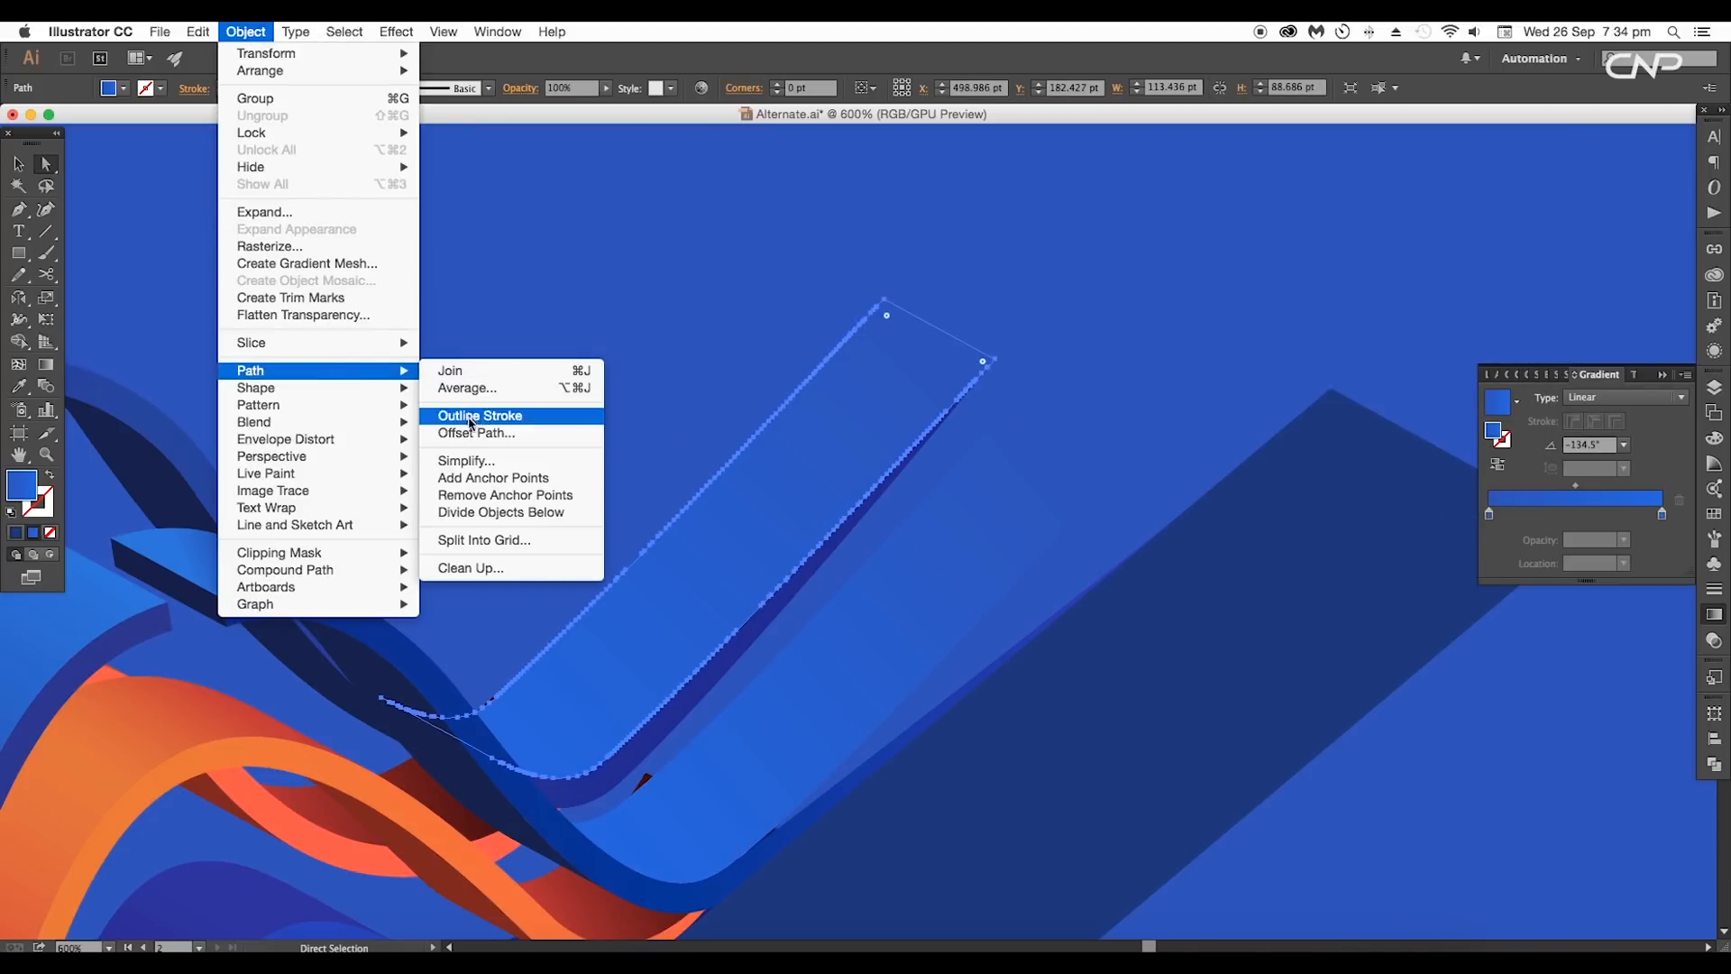
click(470, 460)
click(1238, 381)
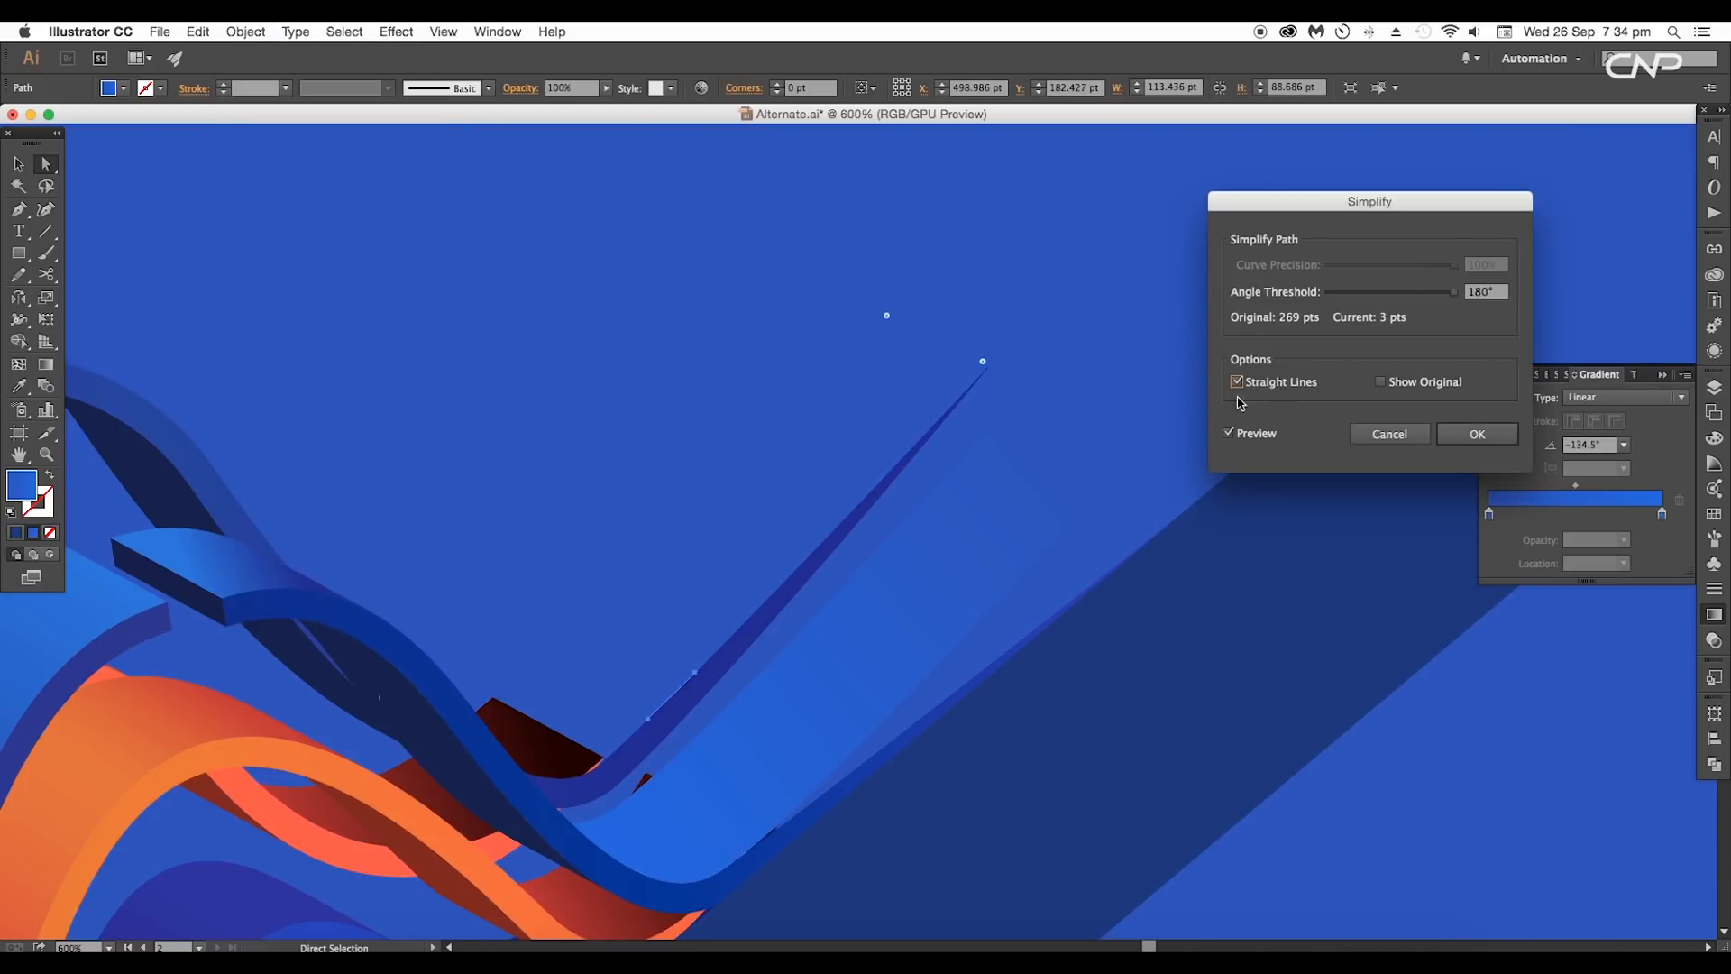
click(1238, 382)
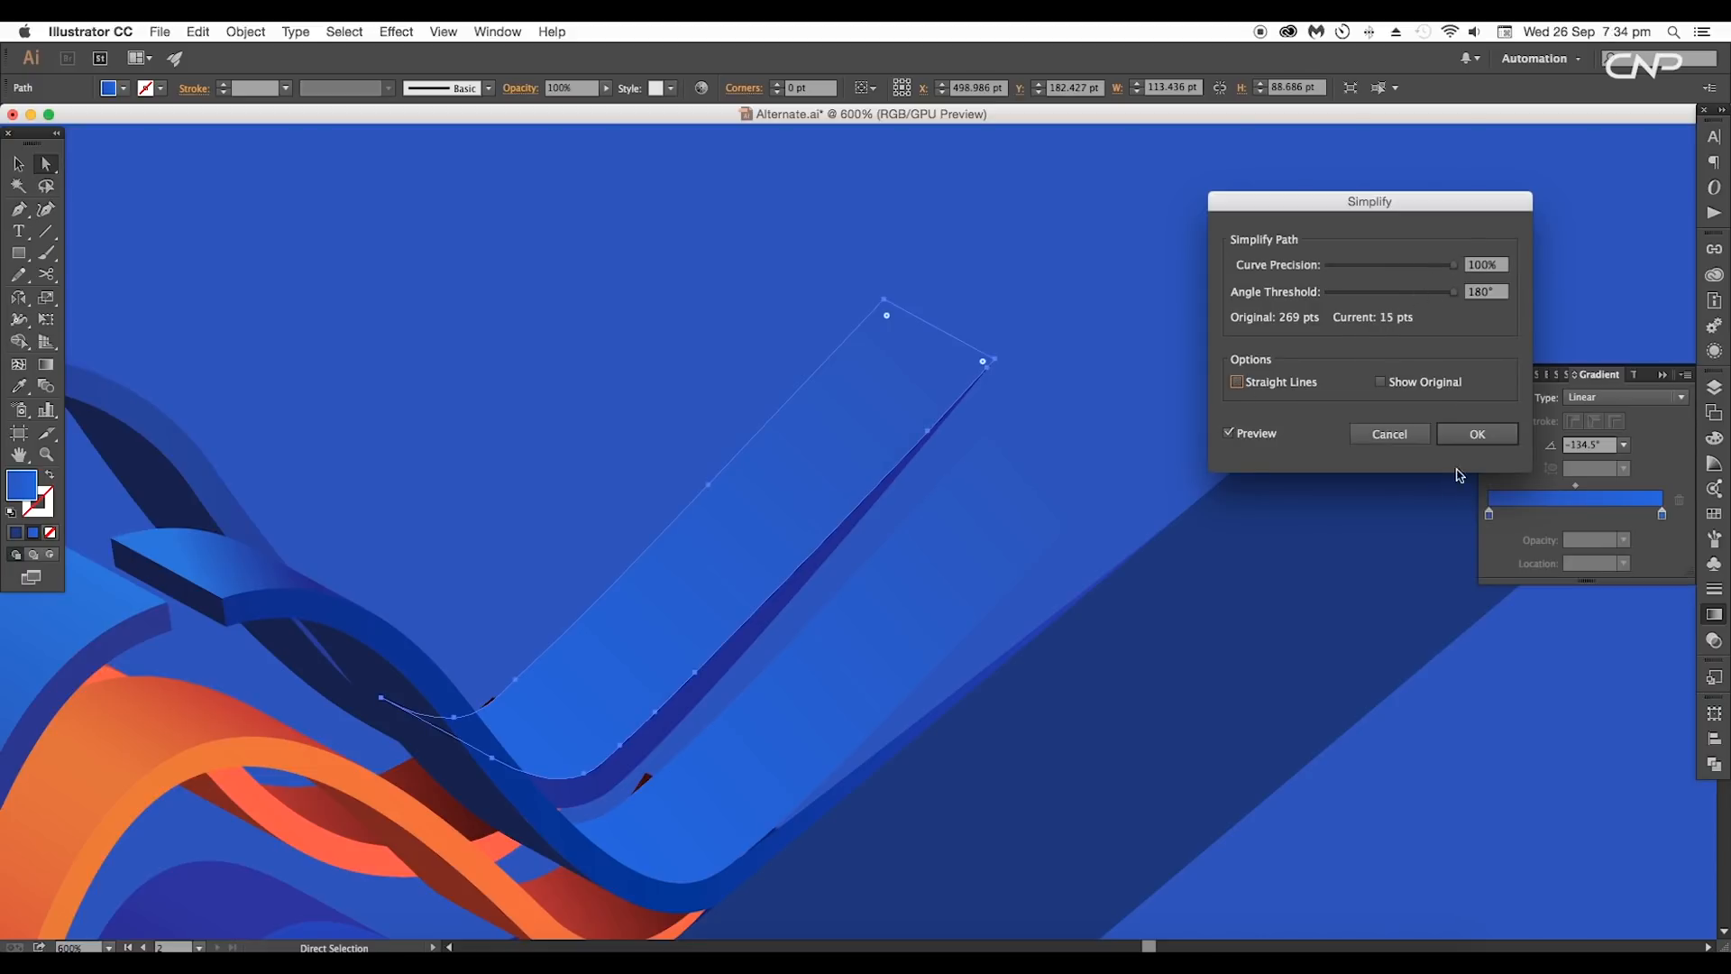
click(1477, 434)
Step: Remove the extra anchor near the lower upper-right ribbon's end and move both end corners outward towards the strip
key(minus)
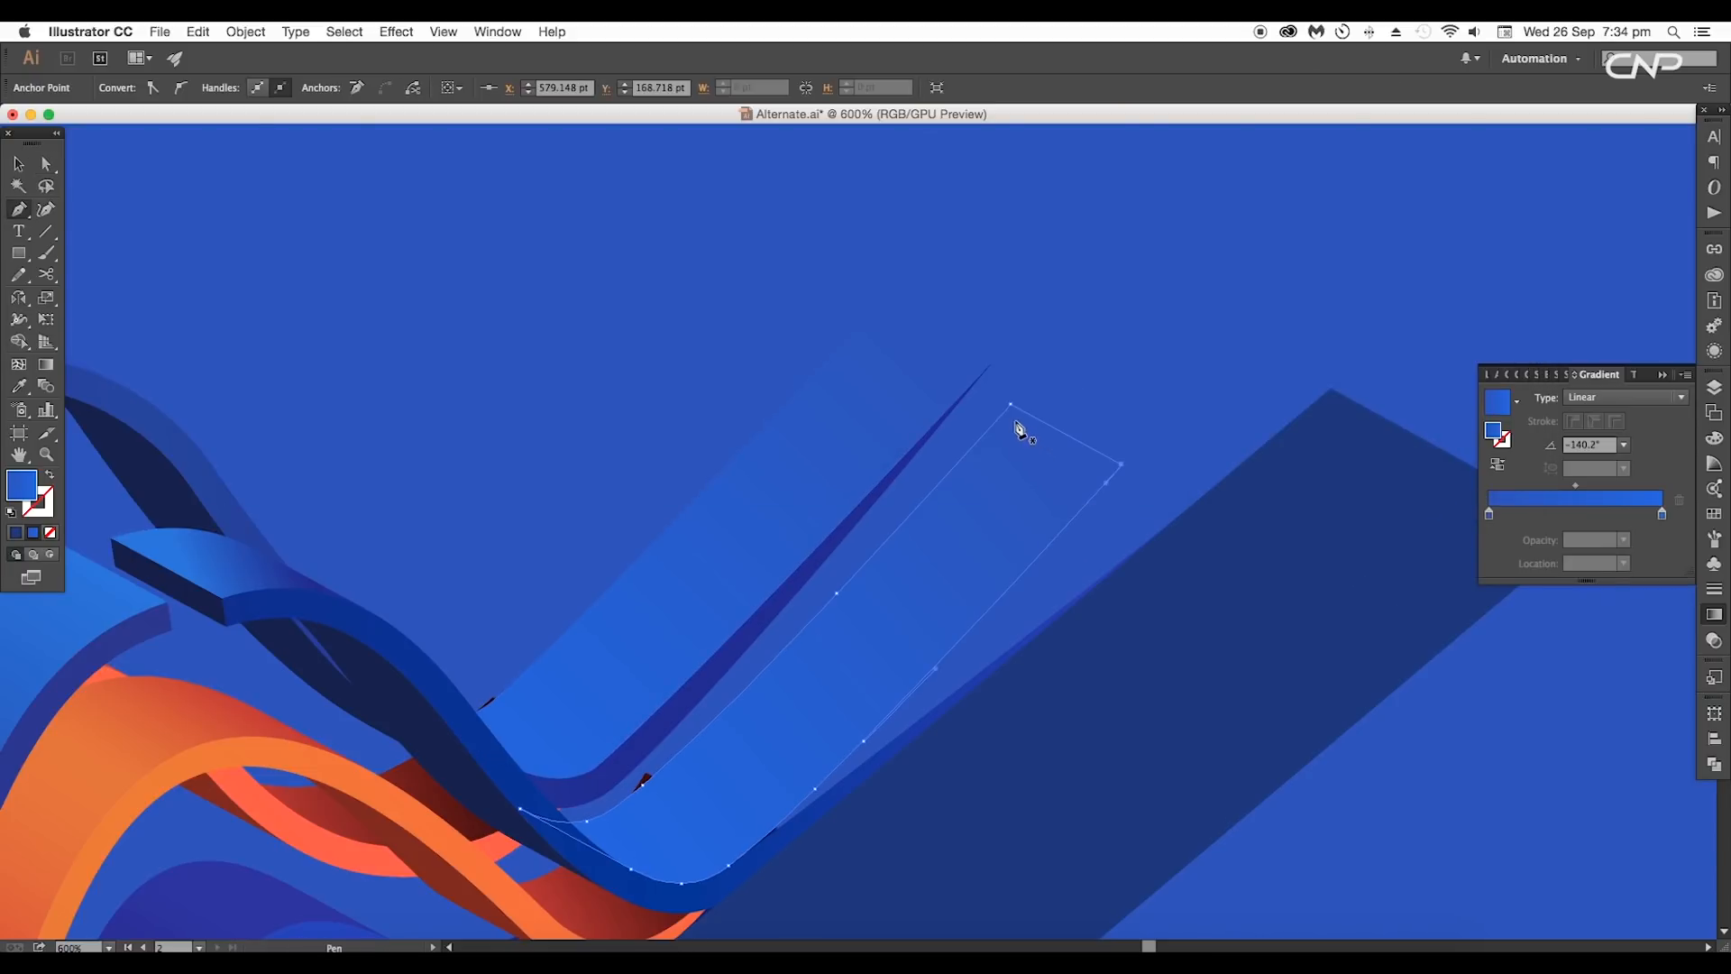
key(a)
drag(1122, 464, 1182, 514)
drag(1011, 405, 1079, 448)
drag(711, 724, 714, 728)
Step: Pull the rear ribbon's lower end corner outward and delete surplus anchors along its lower edge
scroll(989, 522, left, 2)
drag(1064, 333, 1123, 405)
click(976, 435)
key(p)
click(744, 669)
click(704, 709)
Step: Pull the rear ribbon's upper end corner outward and delete two surplus anchors along its upper edge
key(a)
drag(933, 296, 1024, 345)
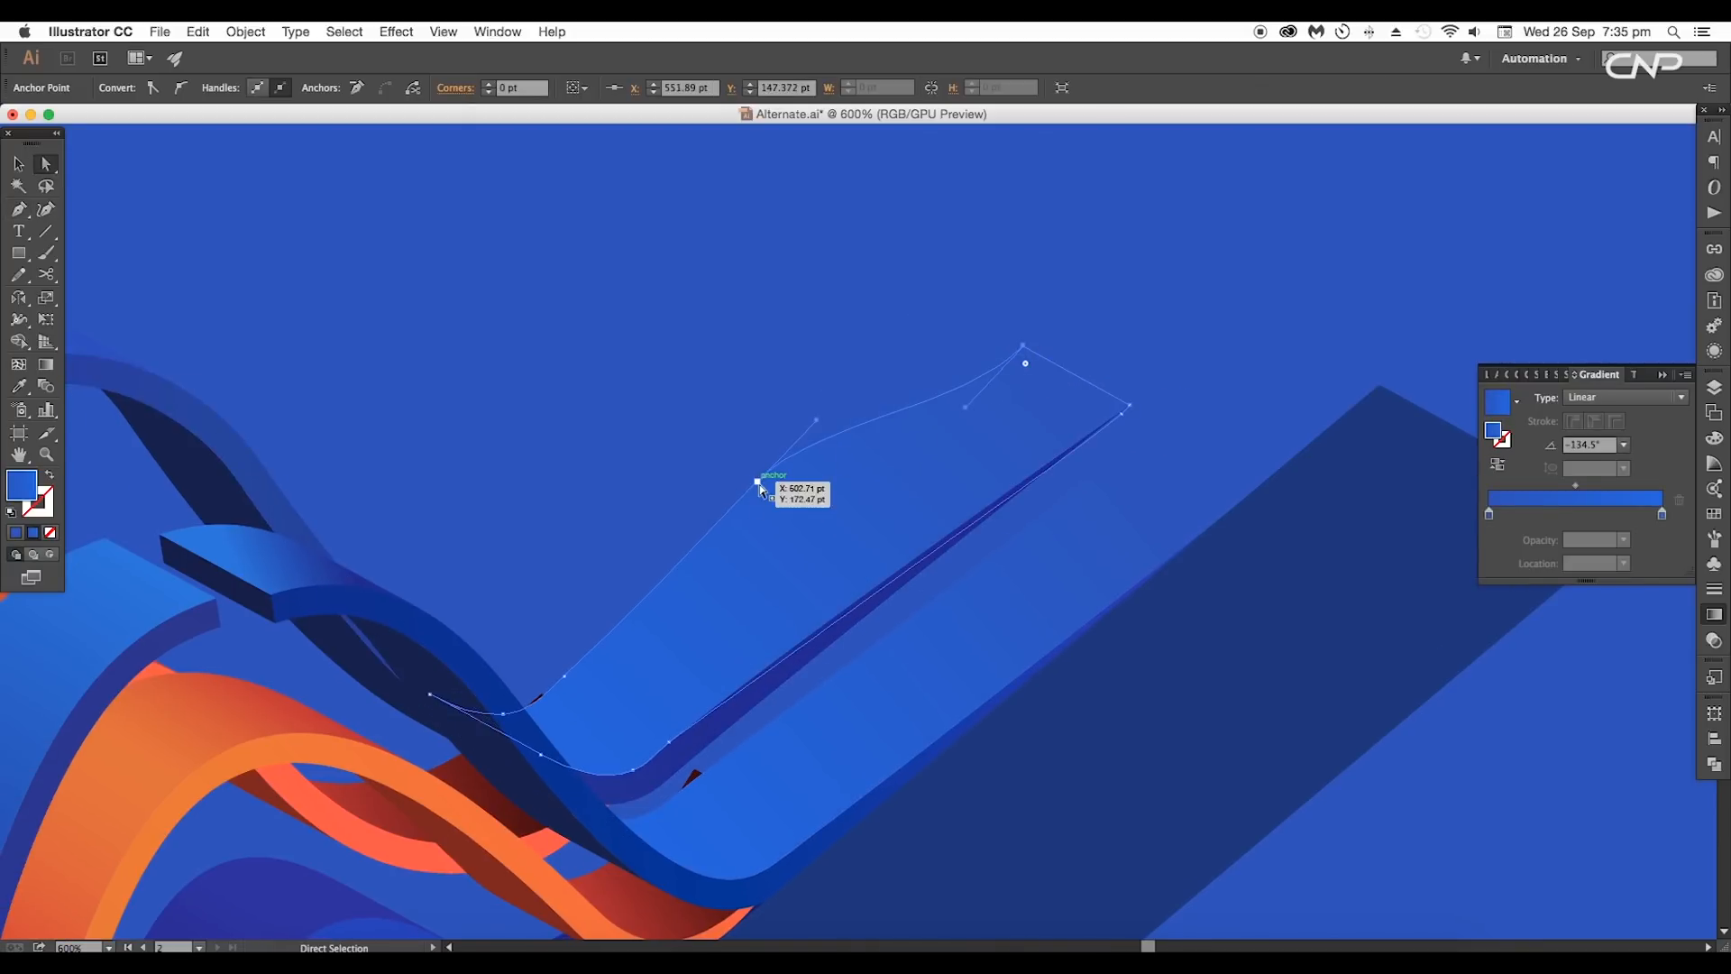
key(p)
click(757, 482)
click(566, 675)
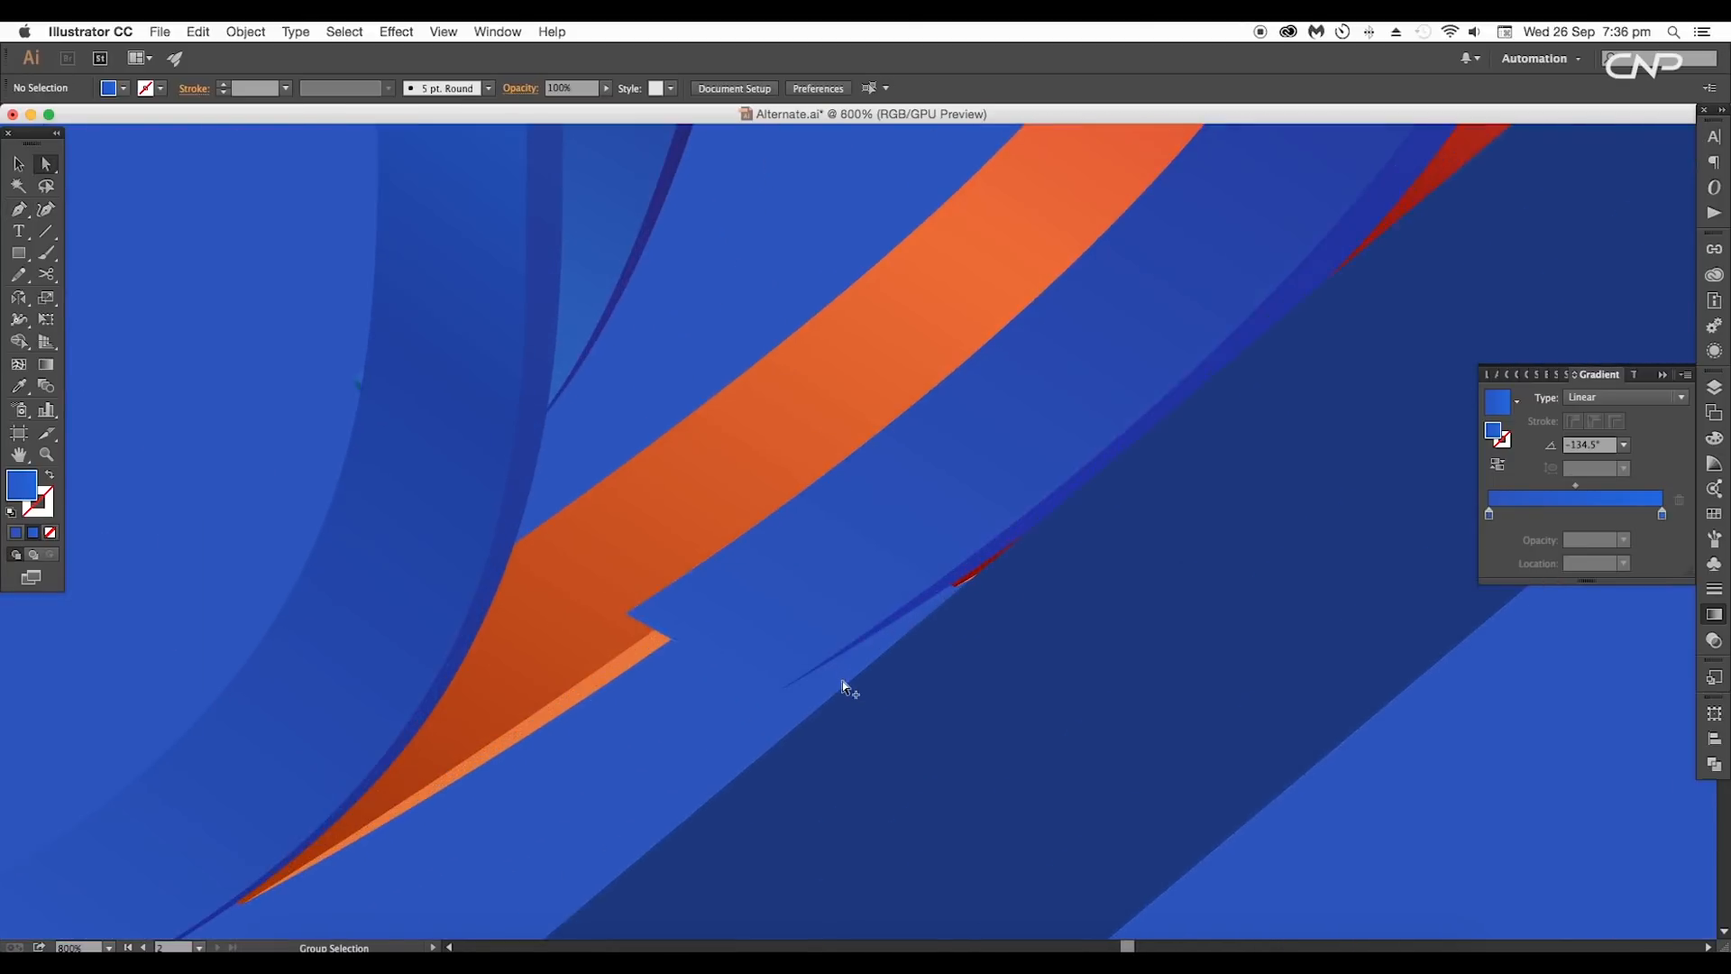
Step: Simplify the front dark blue ribbon's face with 100% curve precision and a 180° angle threshold
click(246, 31)
mouse_move(379, 380)
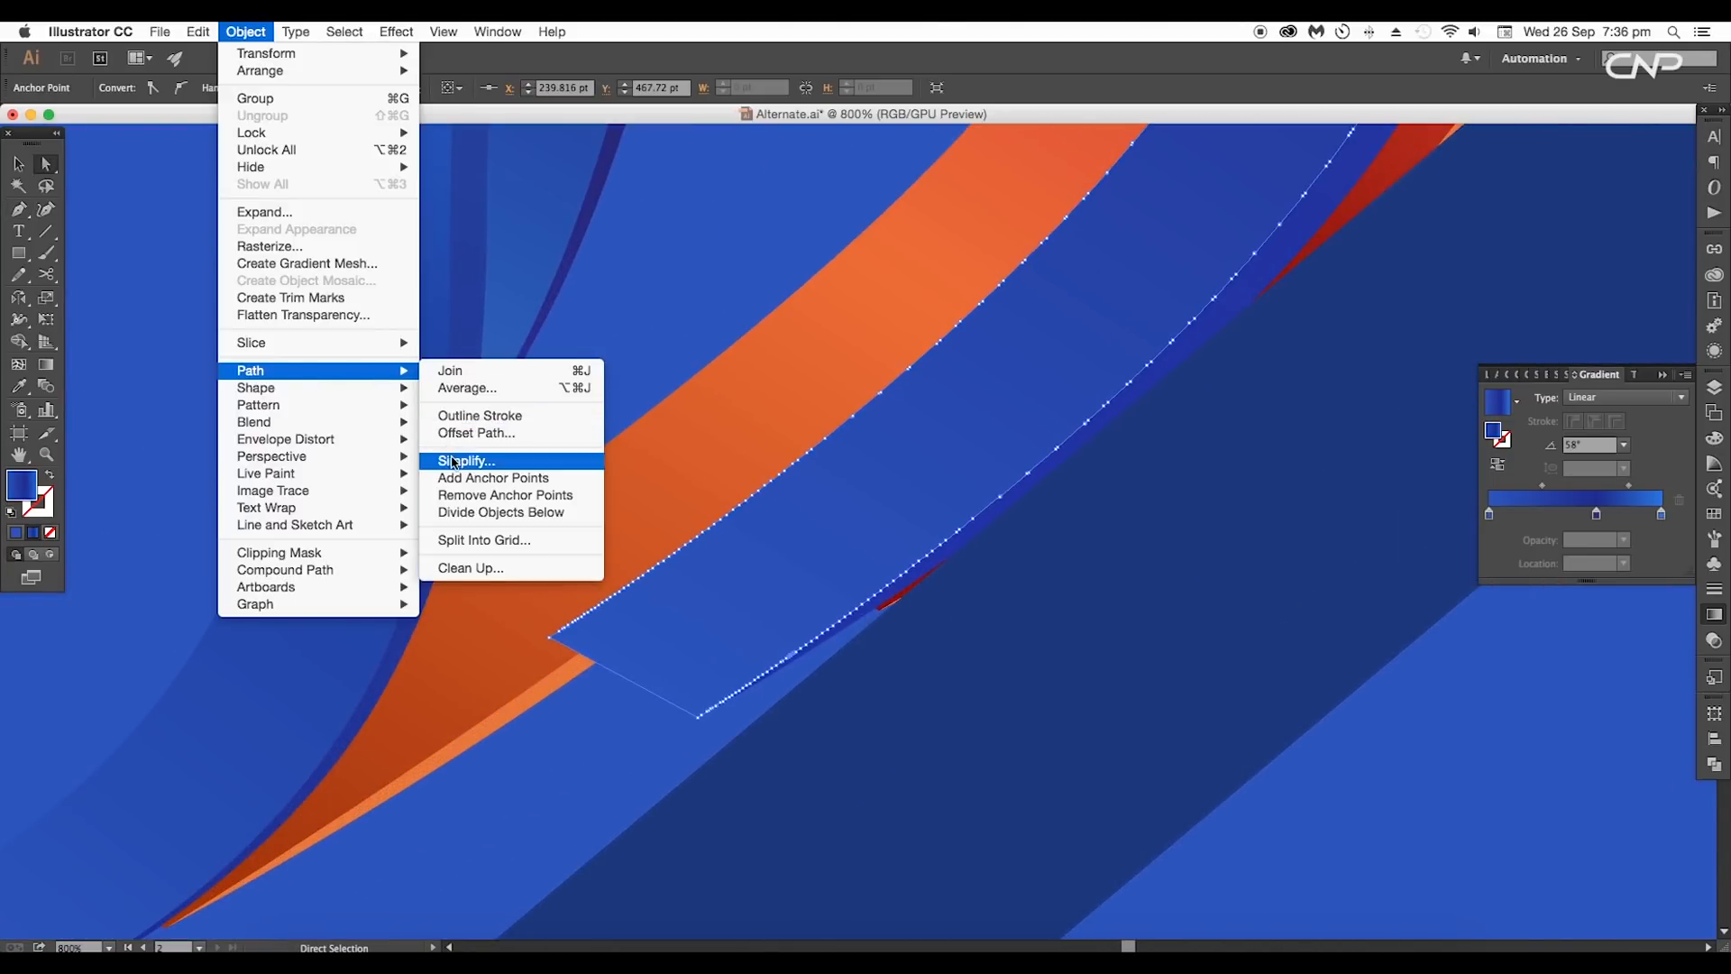
click(467, 461)
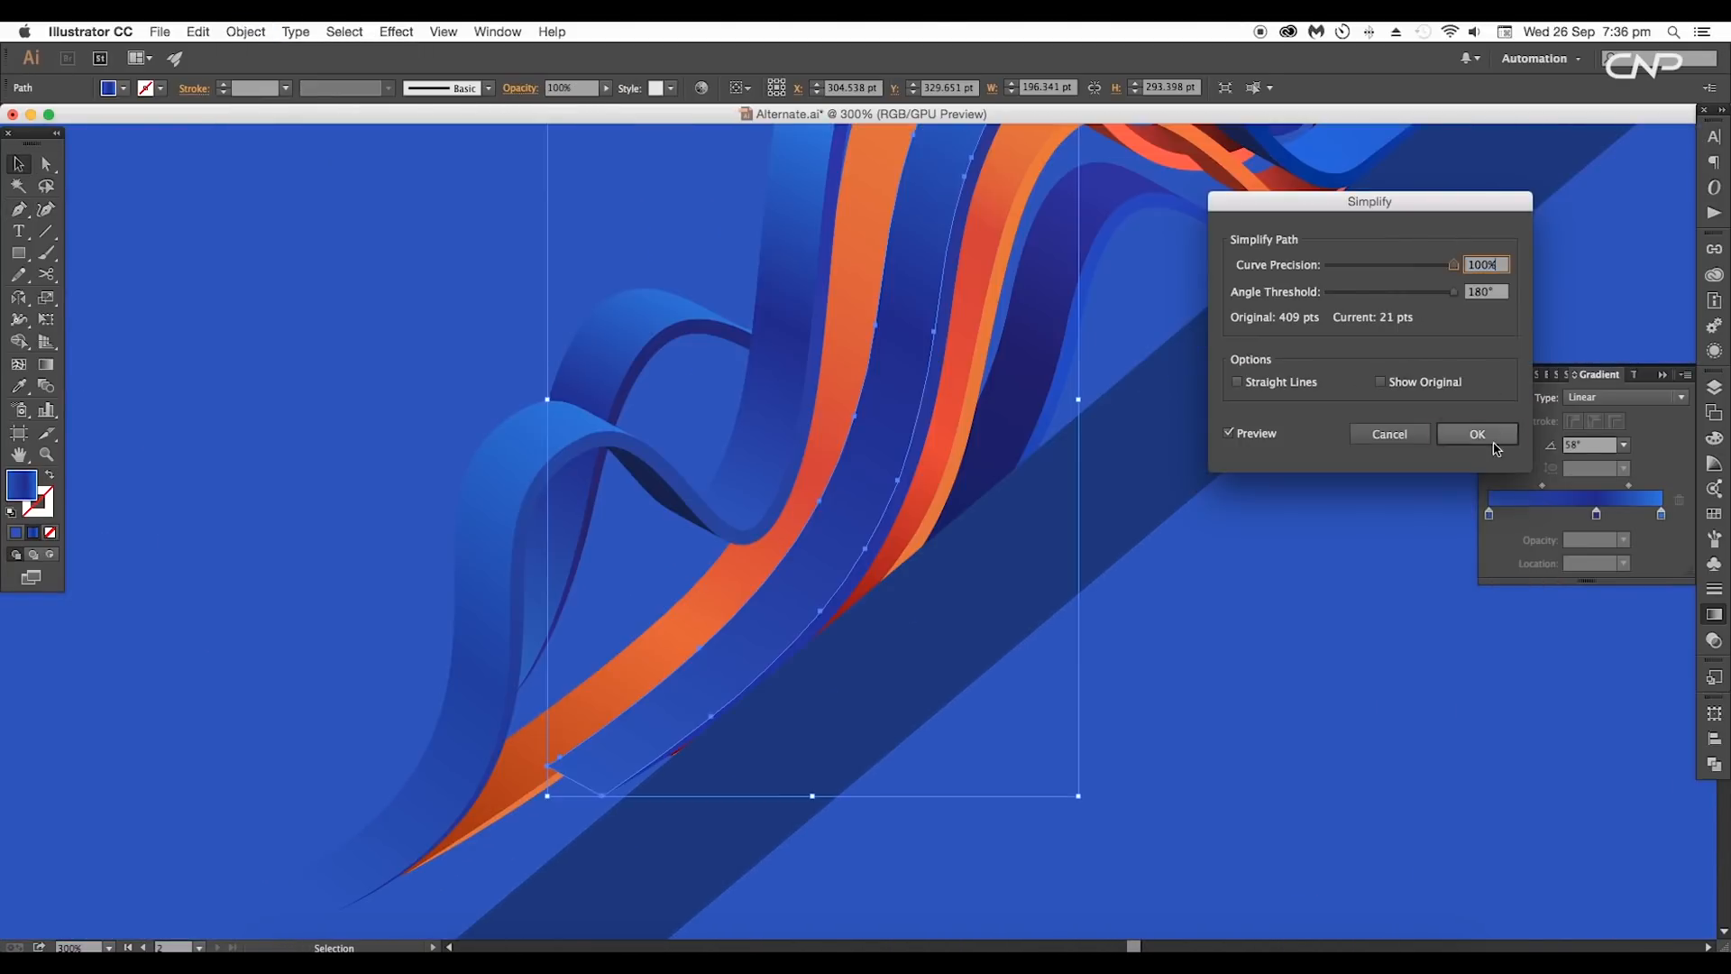
click(1496, 441)
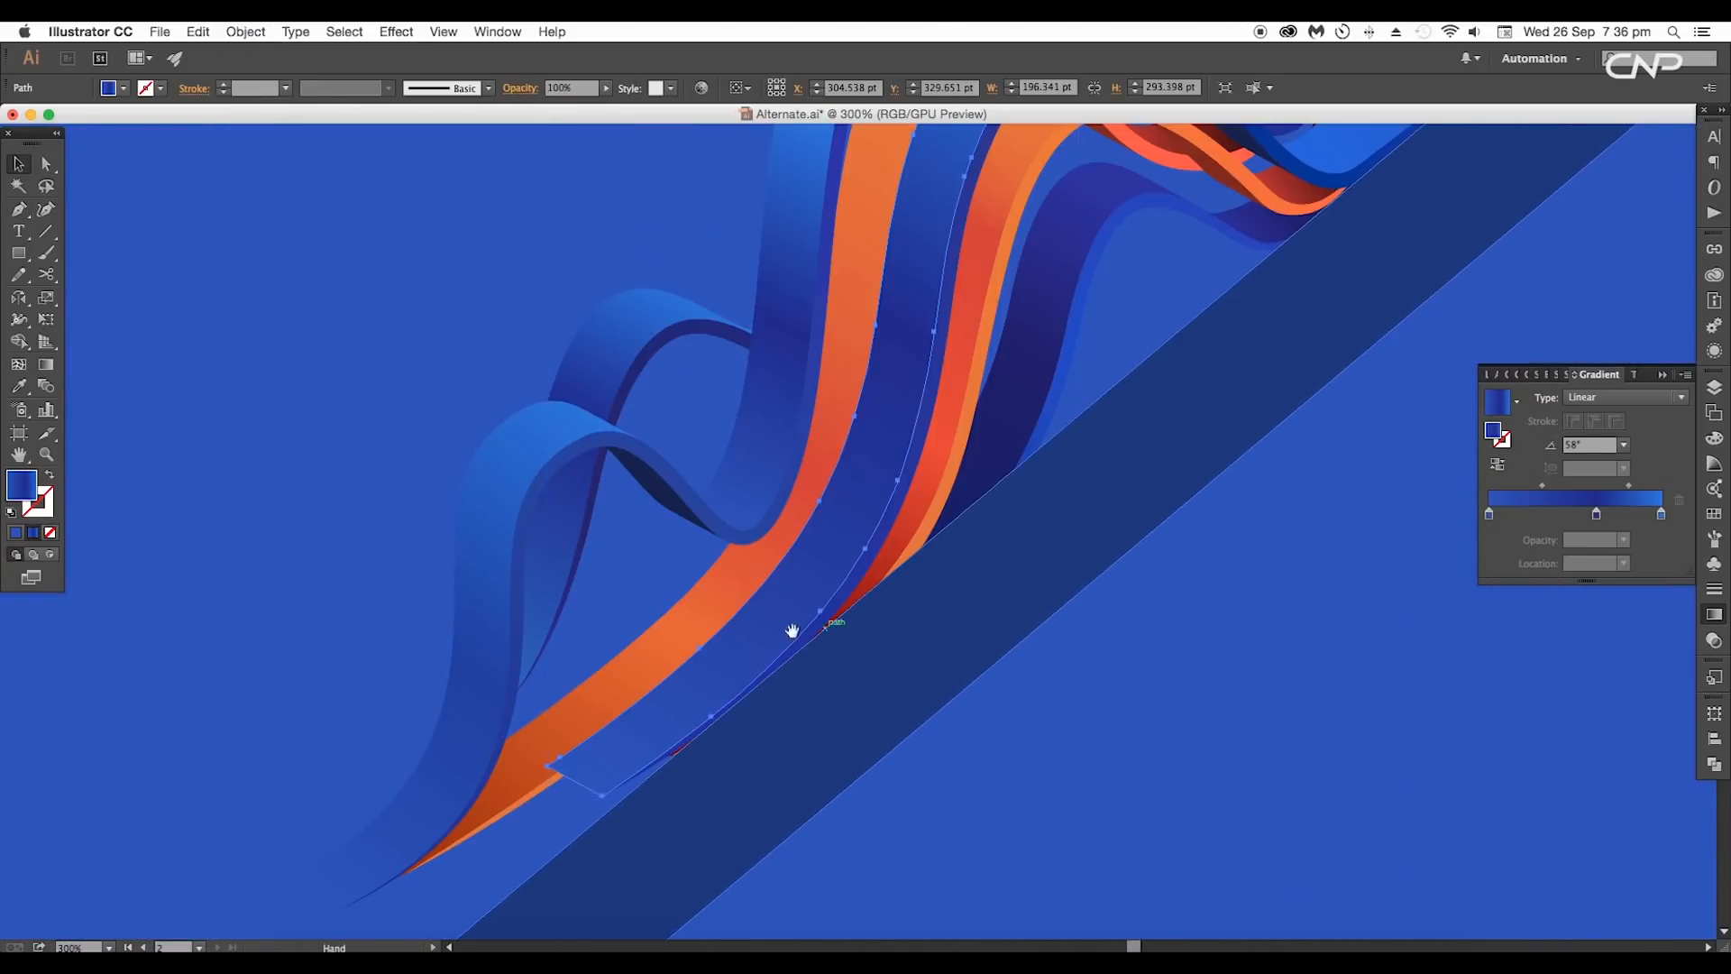
Step: Delete the extra corner anchor at the front blue ribbon's lower end and nudge its upper-edge anchor to smooth the curve
drag(793, 630, 904, 471)
scroll(820, 568, up, 3)
key(a)
drag(551, 758, 850, 568)
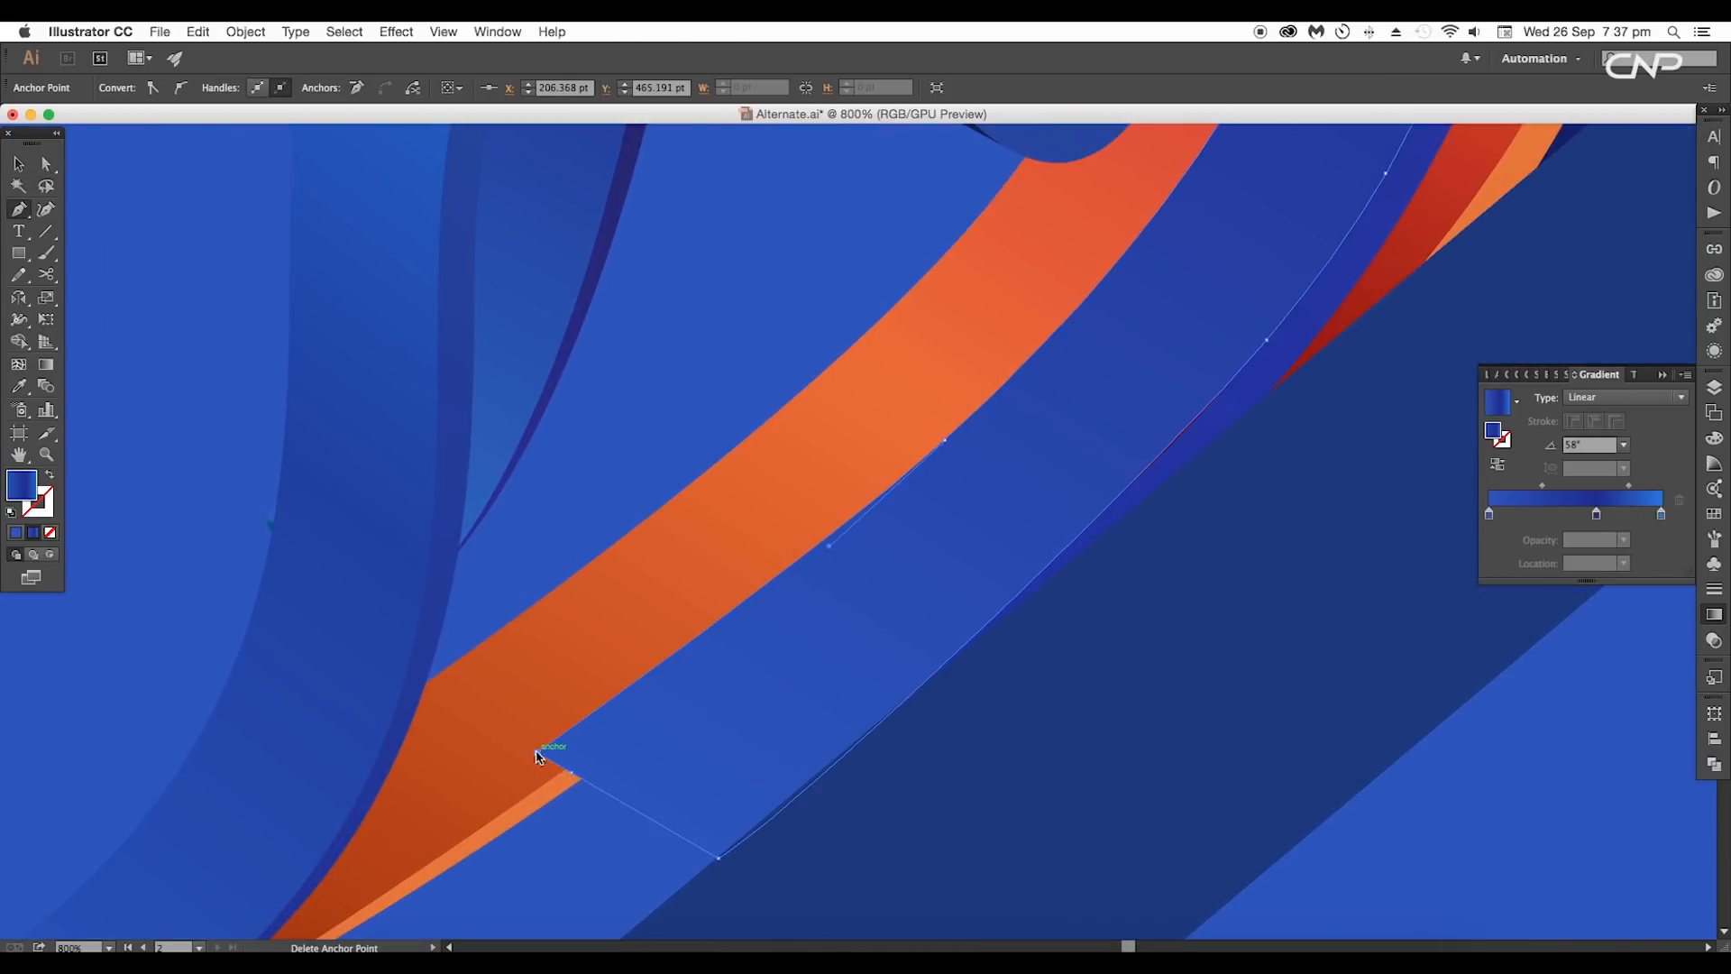
click(538, 754)
key(a)
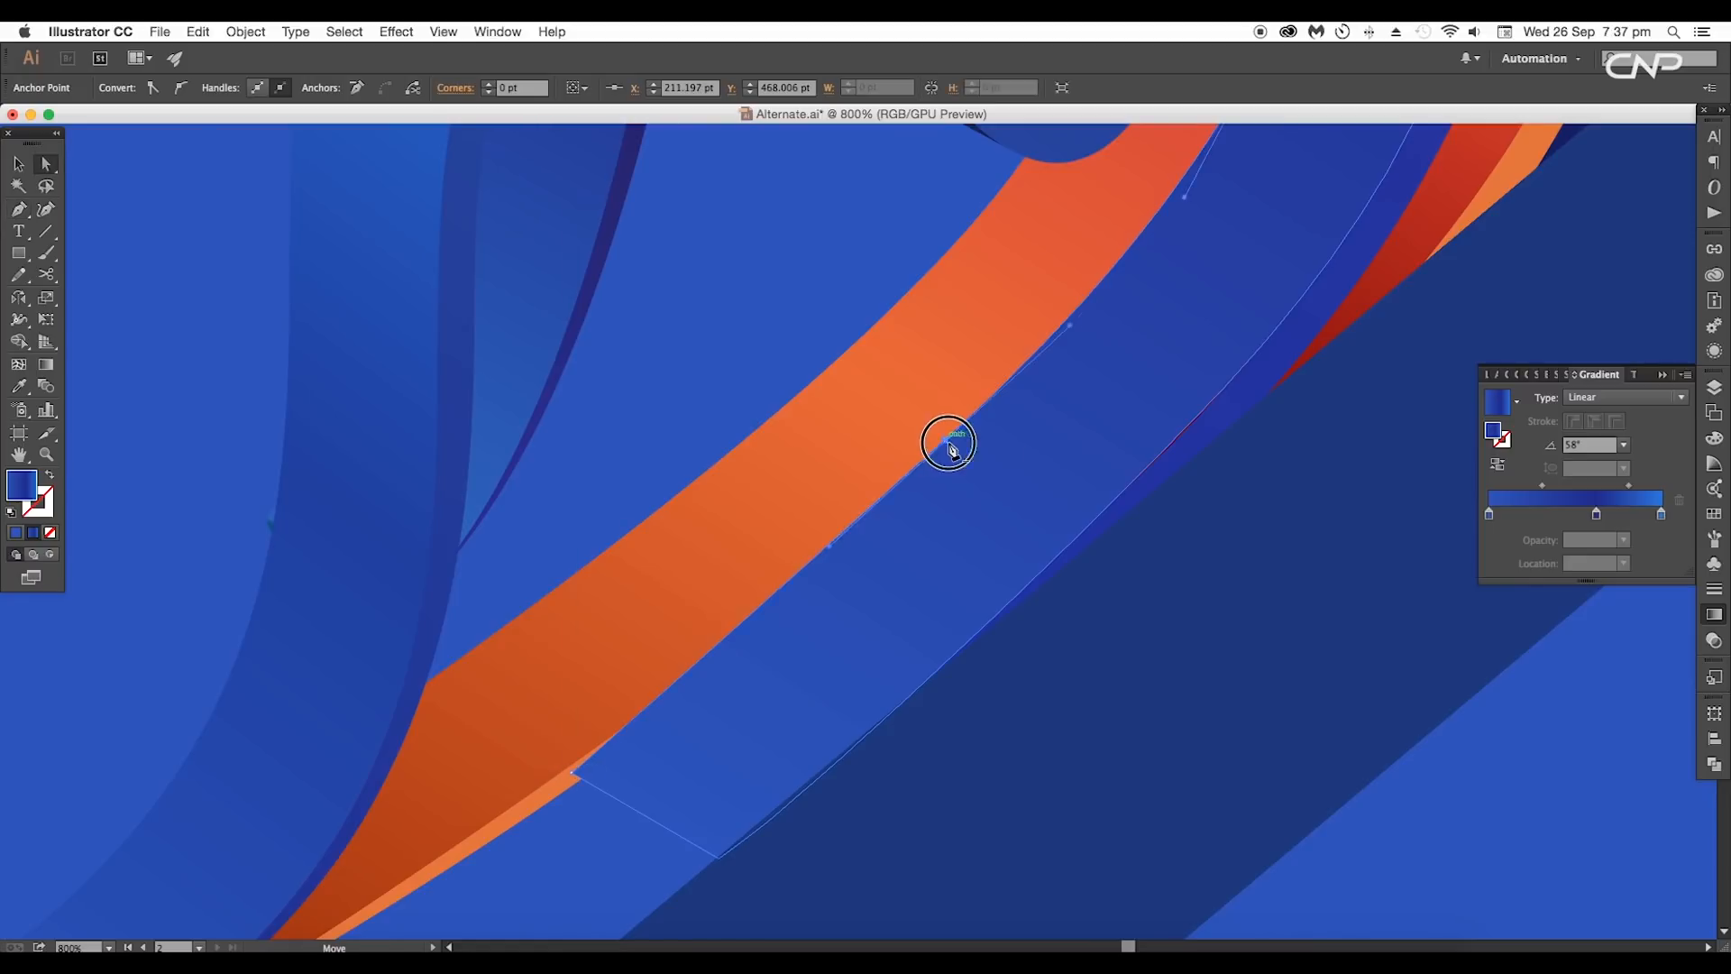
drag(945, 441, 959, 448)
scroll(959, 450, down, 1)
scroll(959, 451, down, 1)
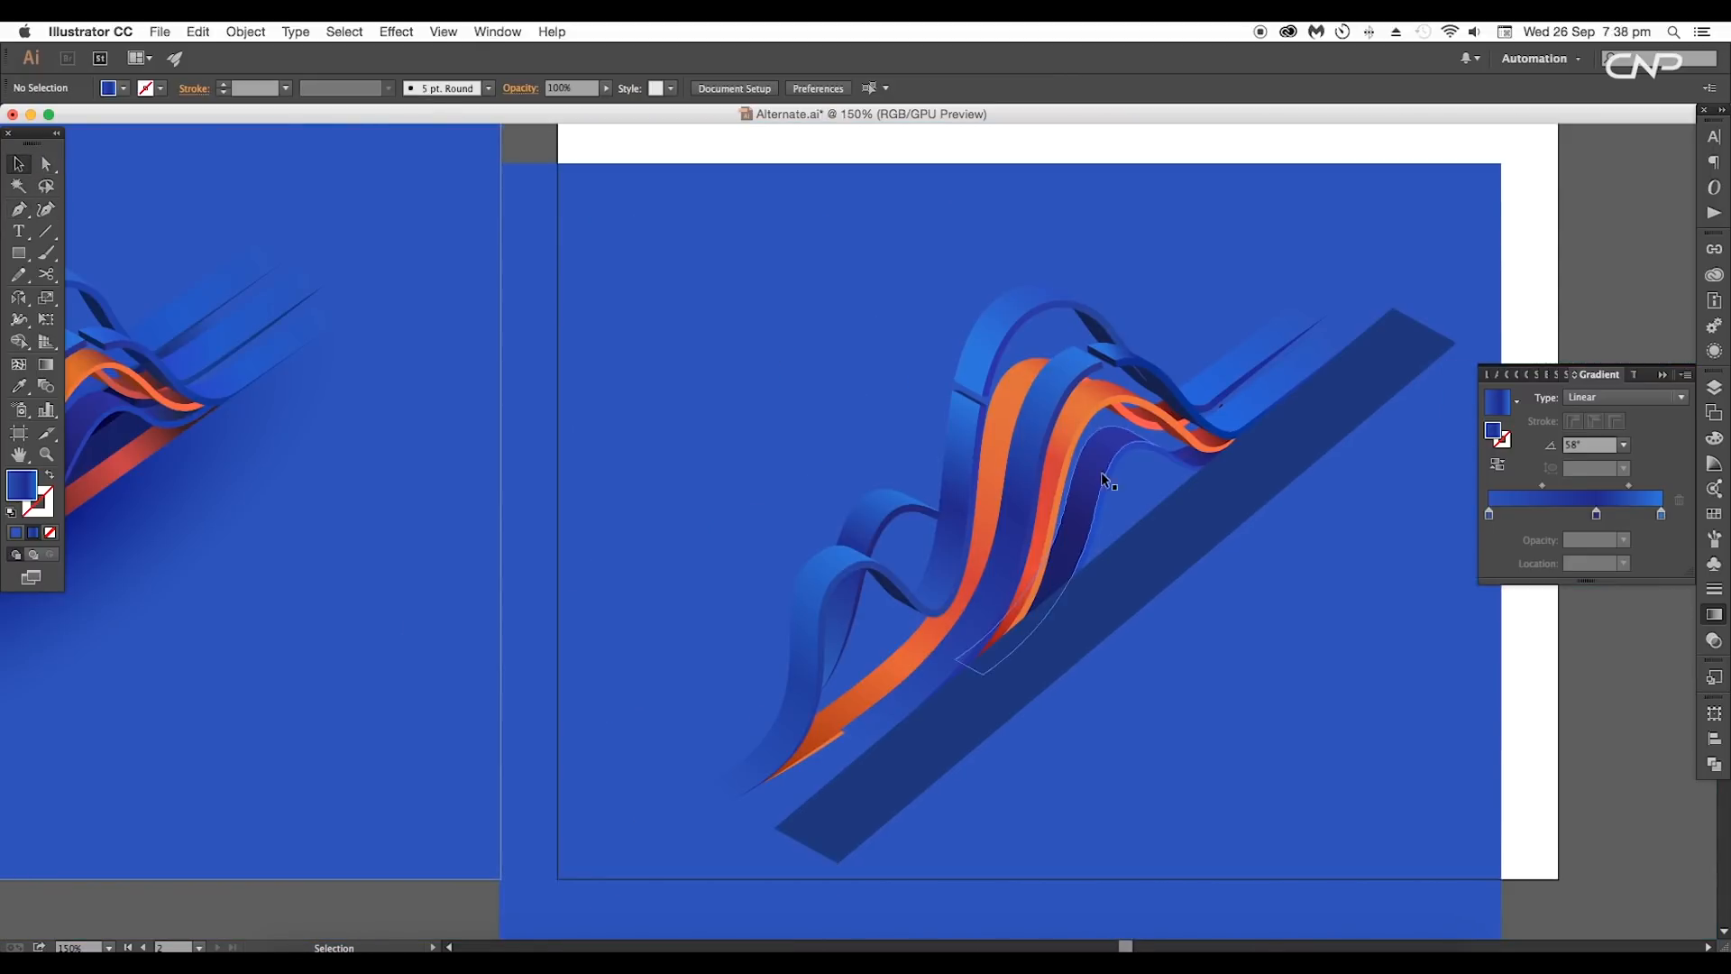
Step: Fill the diagonal strip with the background blue using the Eyedropper
click(1233, 526)
key(i)
click(1229, 533)
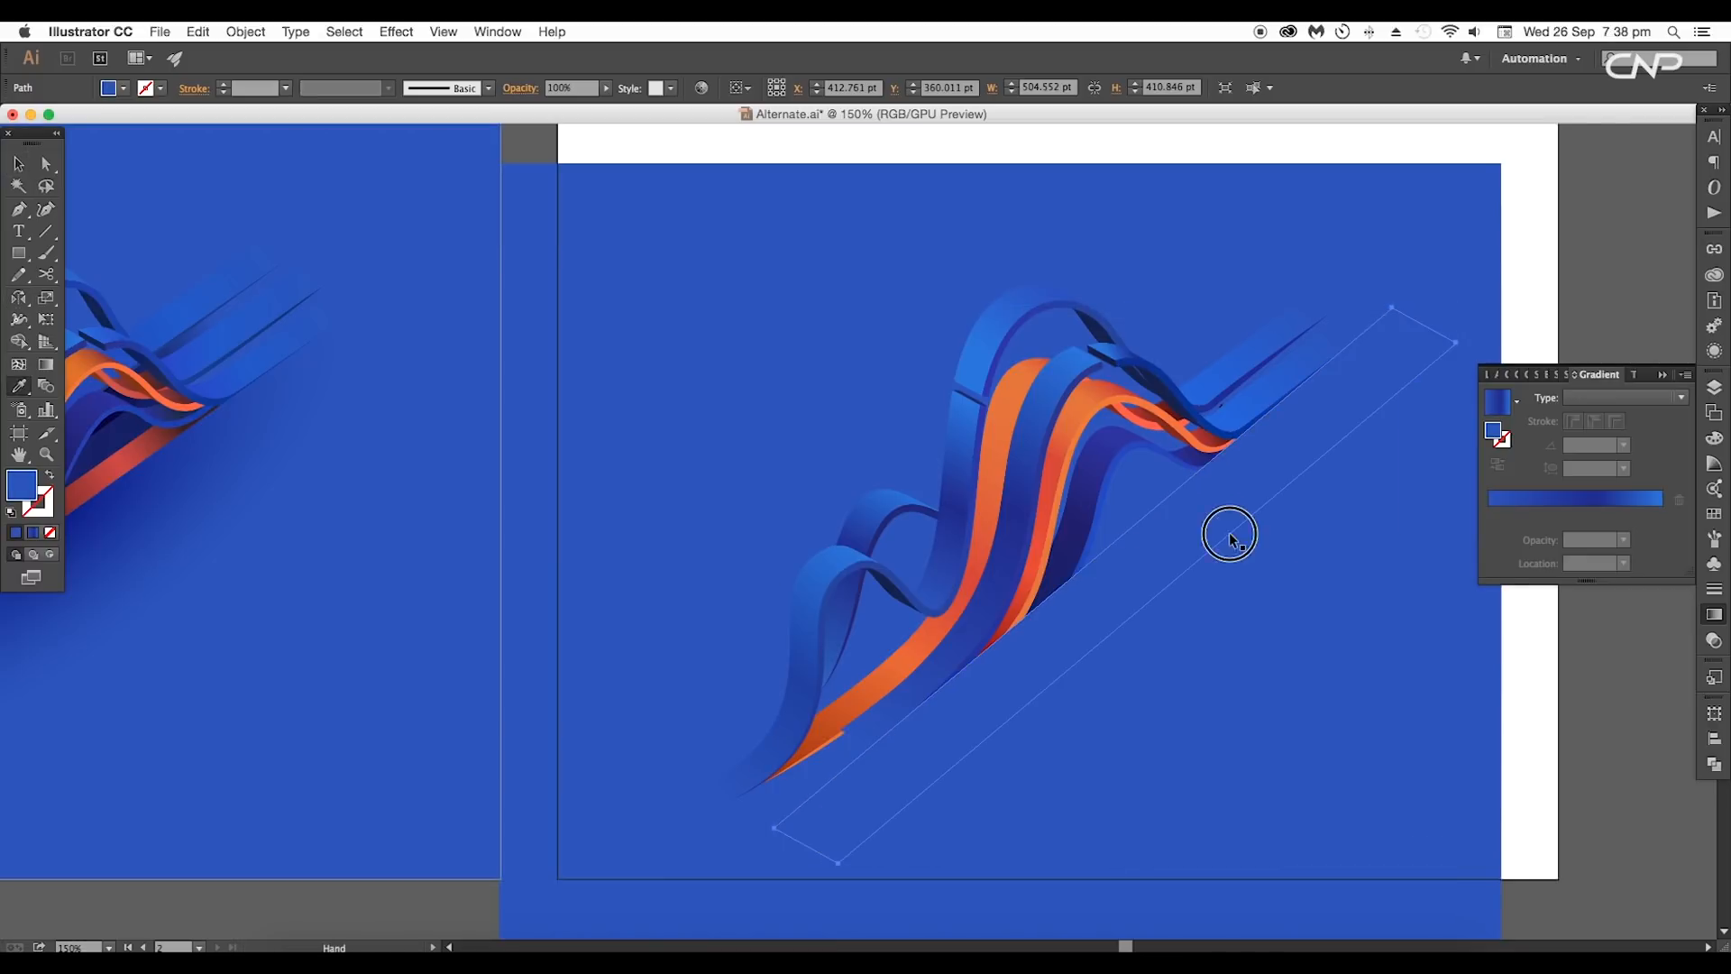
mouse_move(1229, 533)
mouse_down()
mouse_move(1212, 526)
mouse_move(1294, 549)
mouse_up()
Step: Duplicate the blue strip up towards the ribbons and fill the copy with a ribbon's red-orange gradient using the Eyedropper
key(v)
click(1293, 590)
mouse_move(1213, 592)
mouse_down()
mouse_move(1230, 568)
mouse_move(1222, 582)
mouse_move(1294, 564)
mouse_up()
drag(1225, 552, 1197, 528)
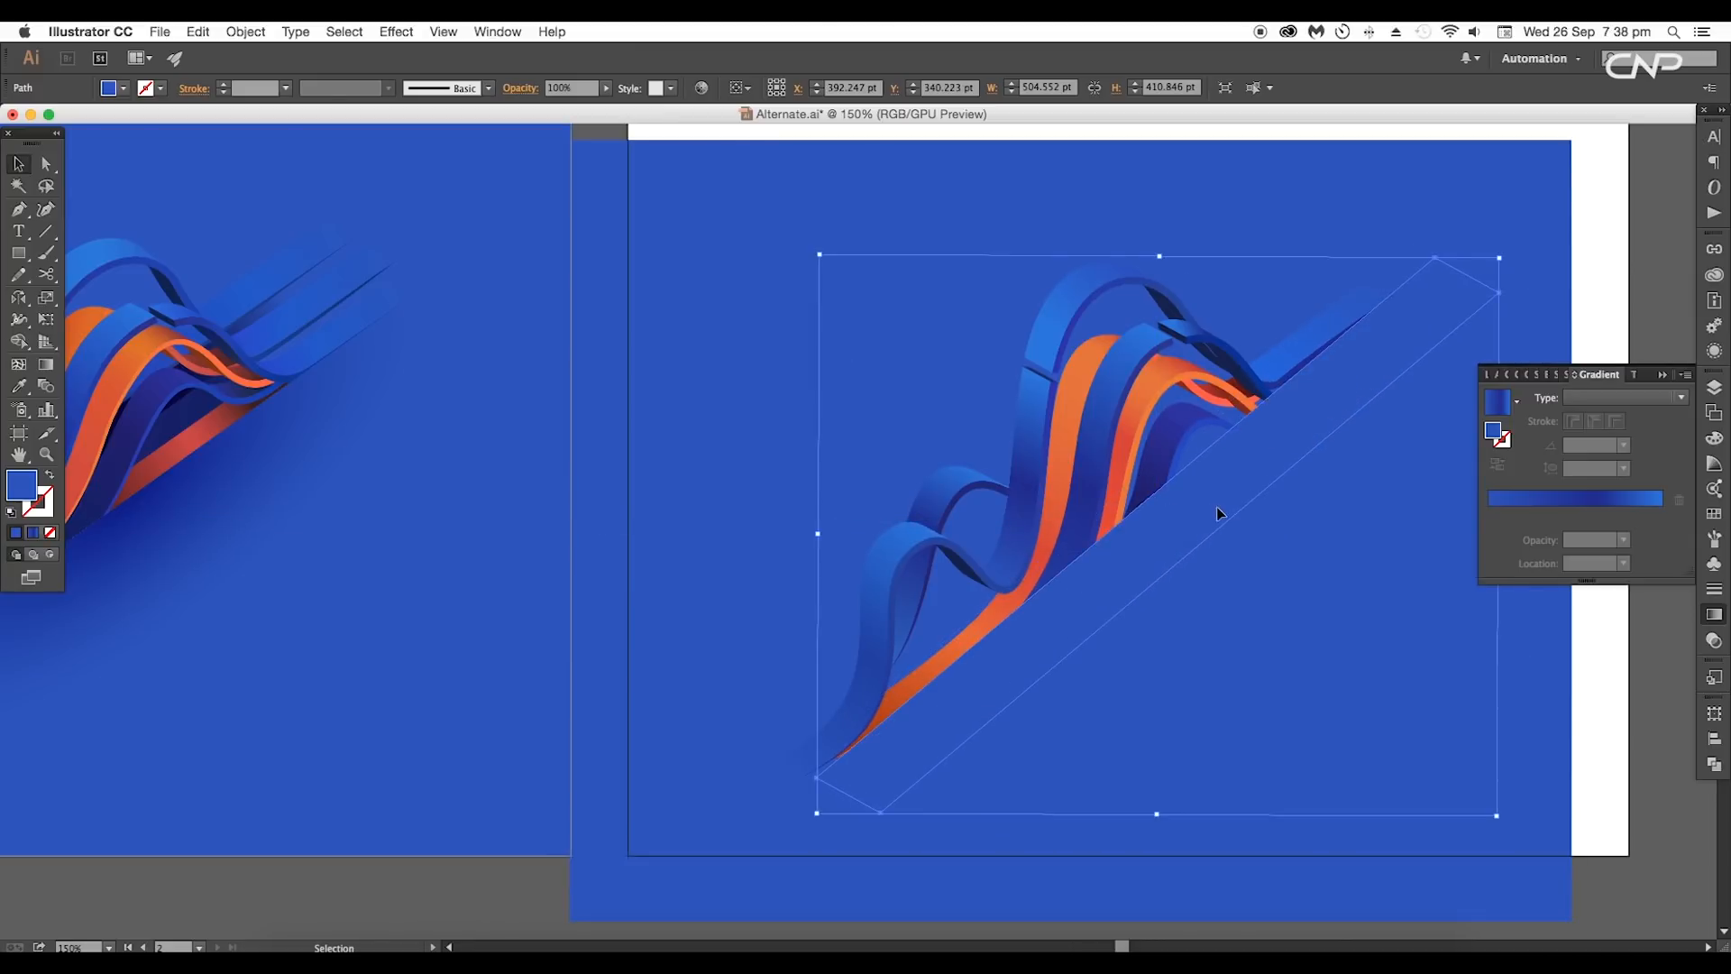
key(i)
click(1150, 390)
scroll(1267, 479, down, 1)
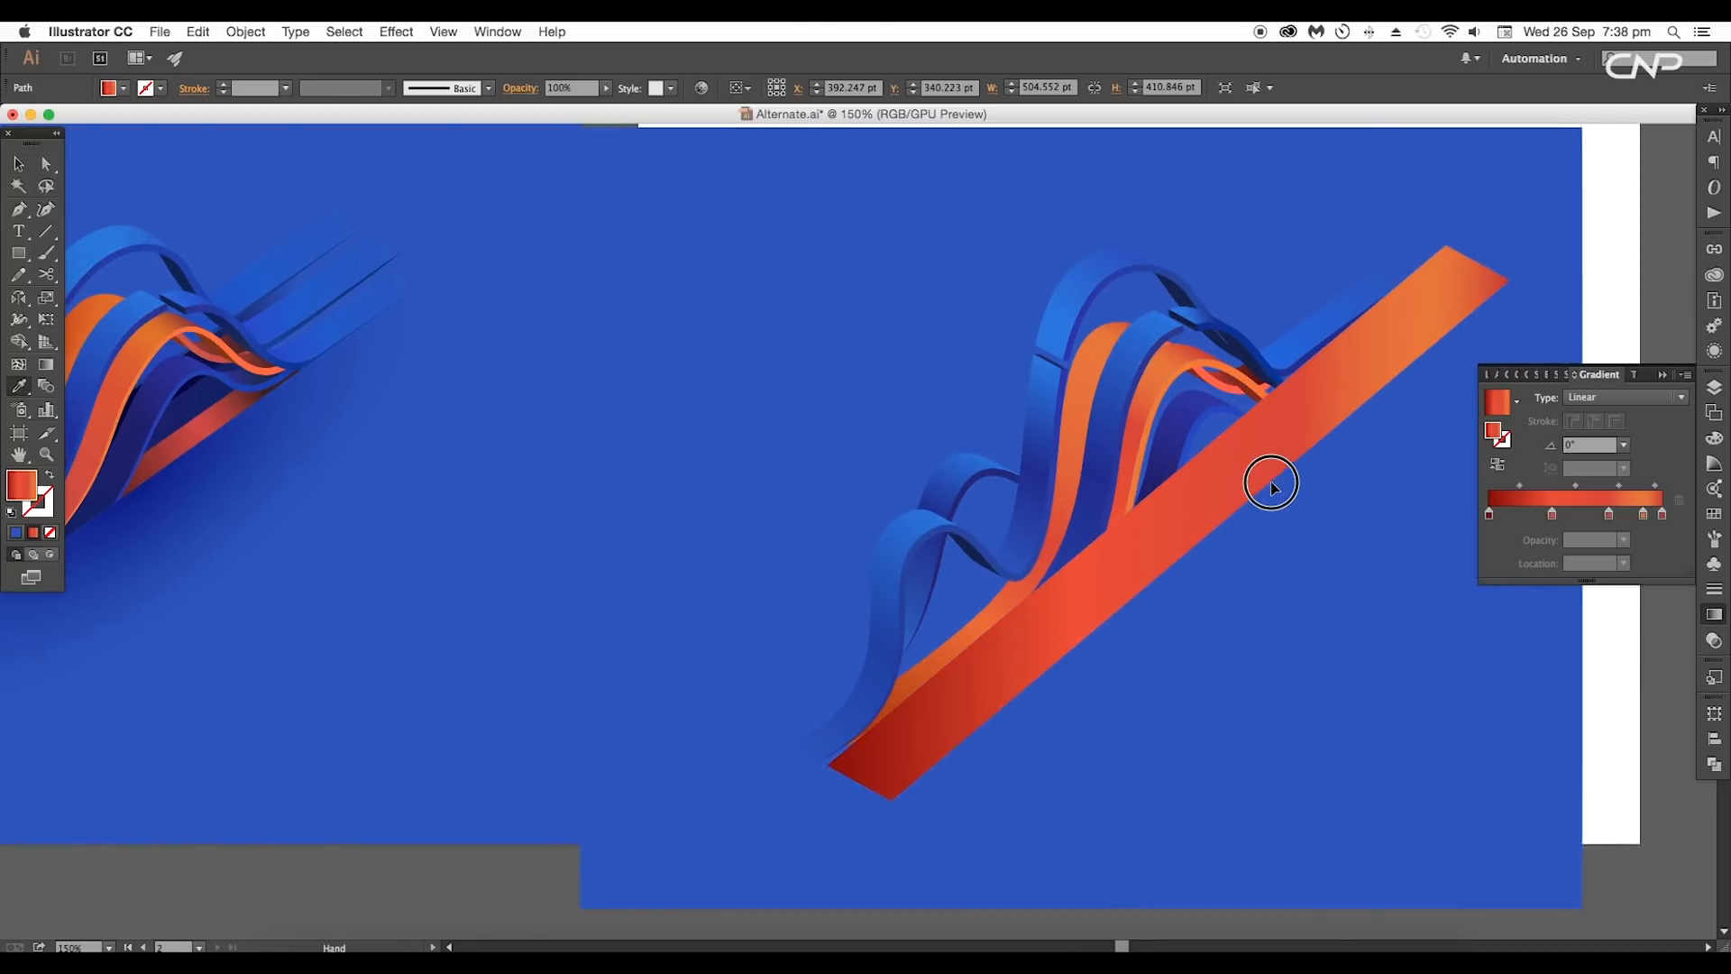
Step: Shorten the red-orange strip by moving its lower left and upper right ends inward beneath the front ribbons
key(v)
drag(735, 771, 973, 582)
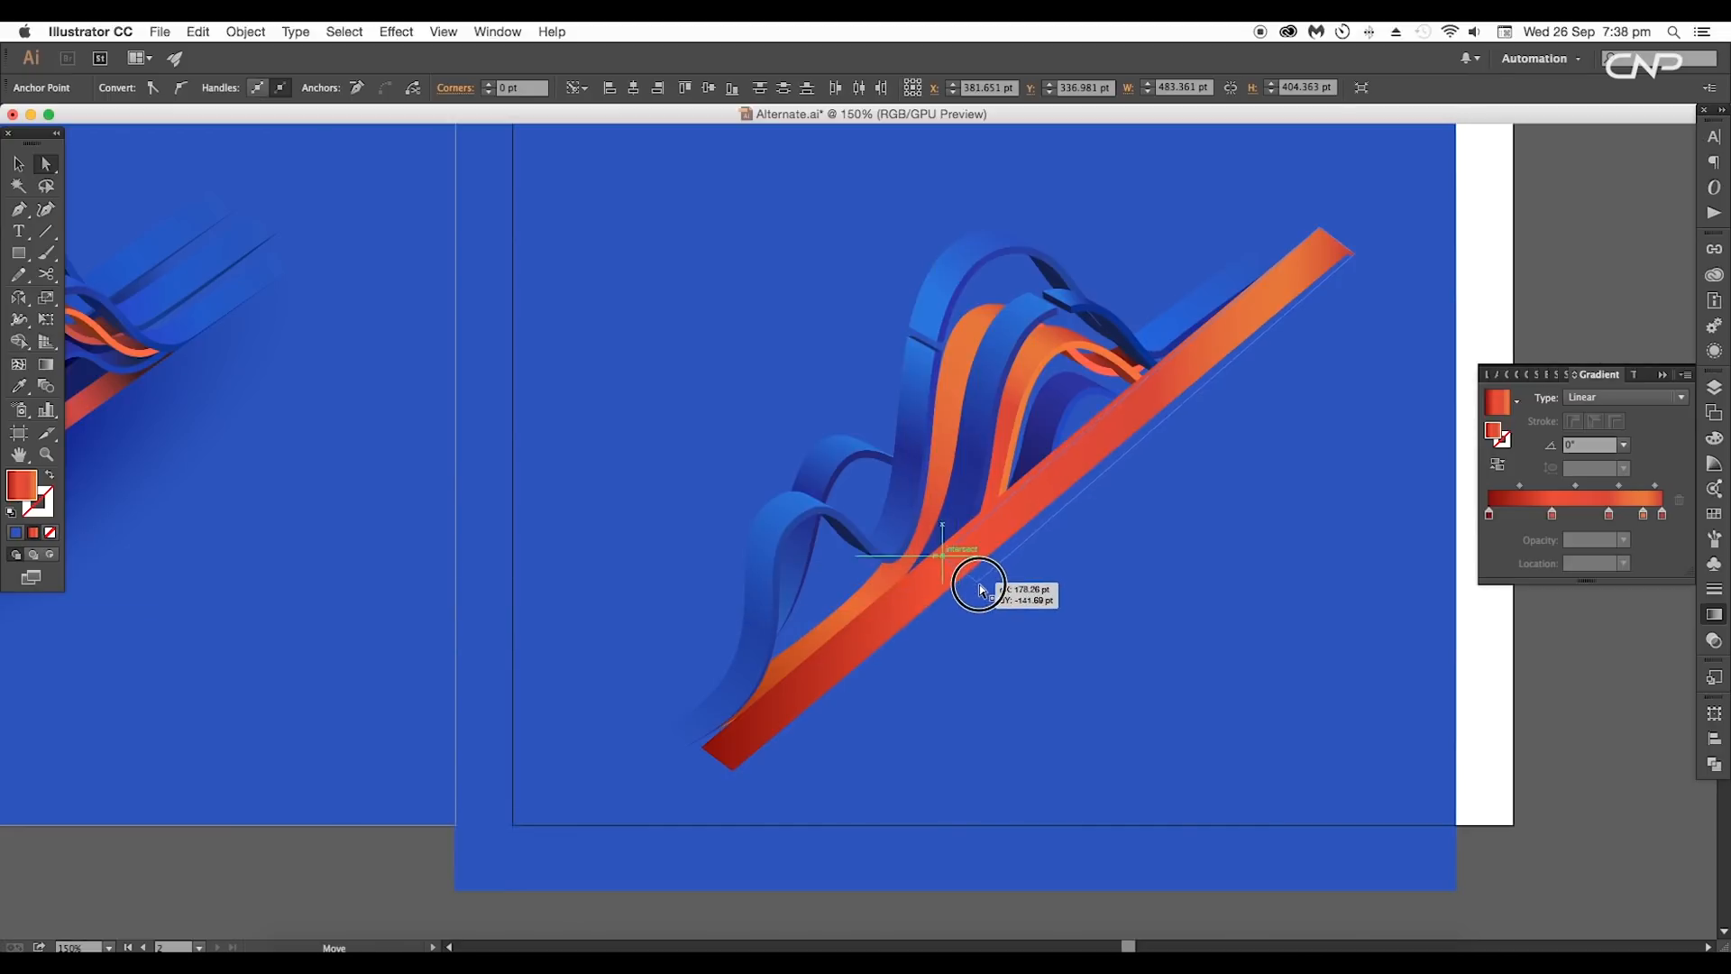
drag(1352, 262, 1207, 373)
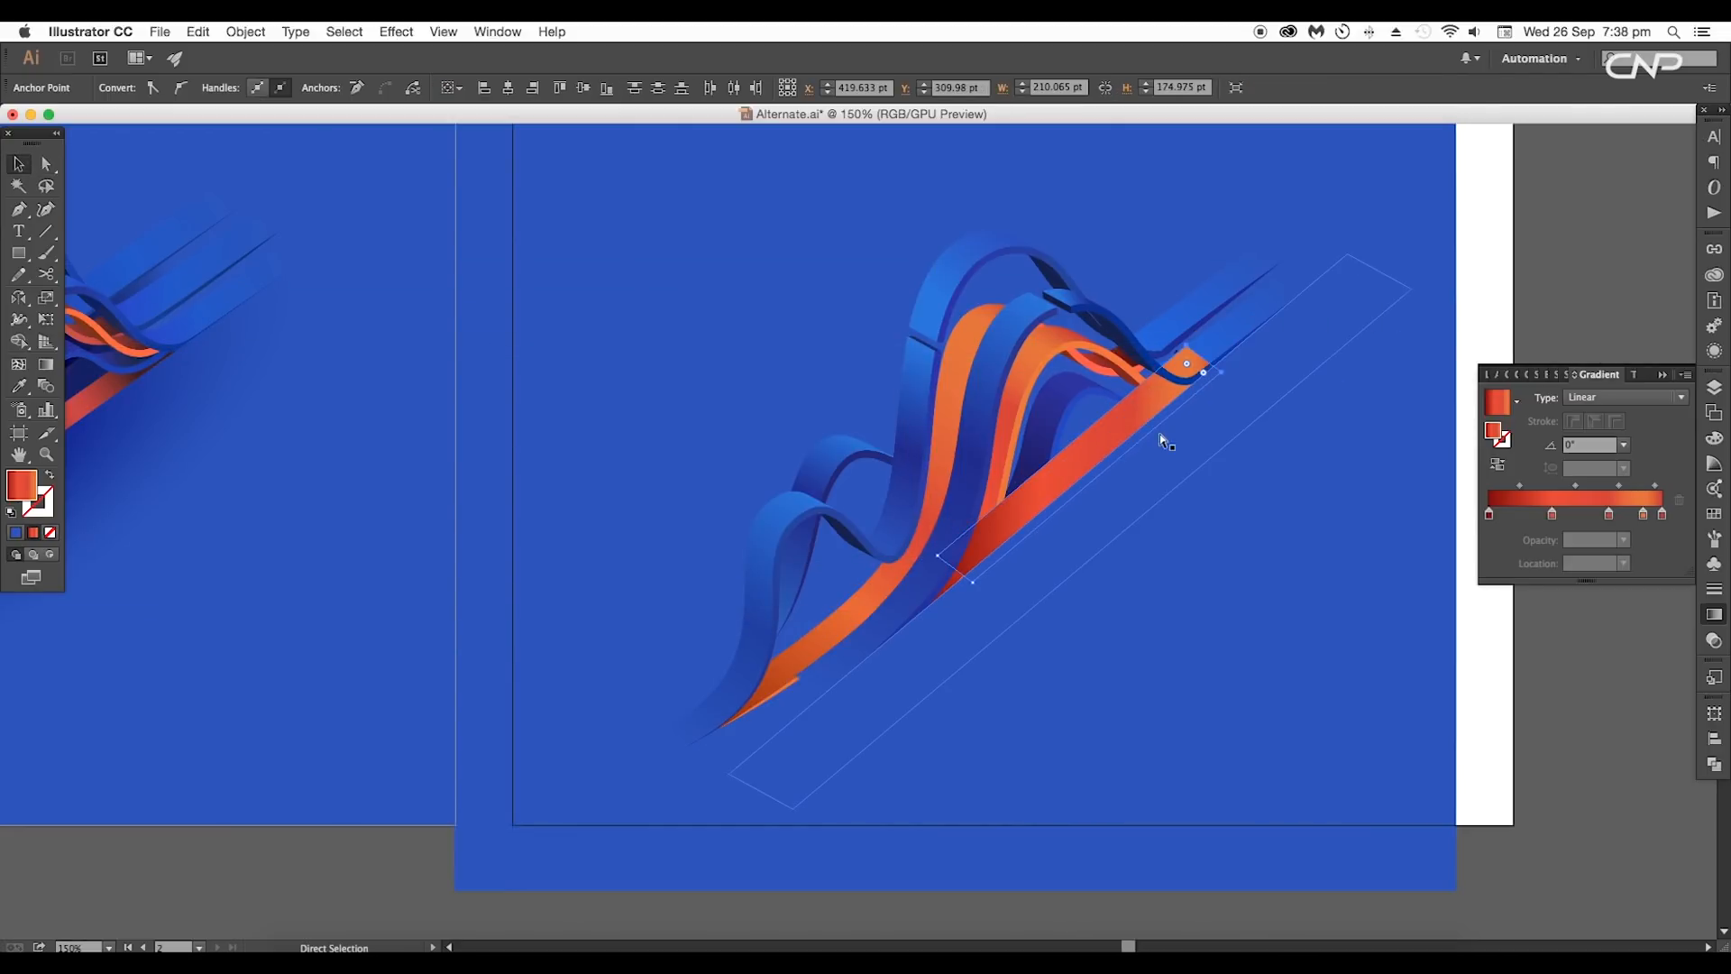
Step: Send the red-orange strip backward four levels behind the front ribbons and nudge it slightly down
key(super+[)
key(super+[)
key(super+[)
key(super+[)
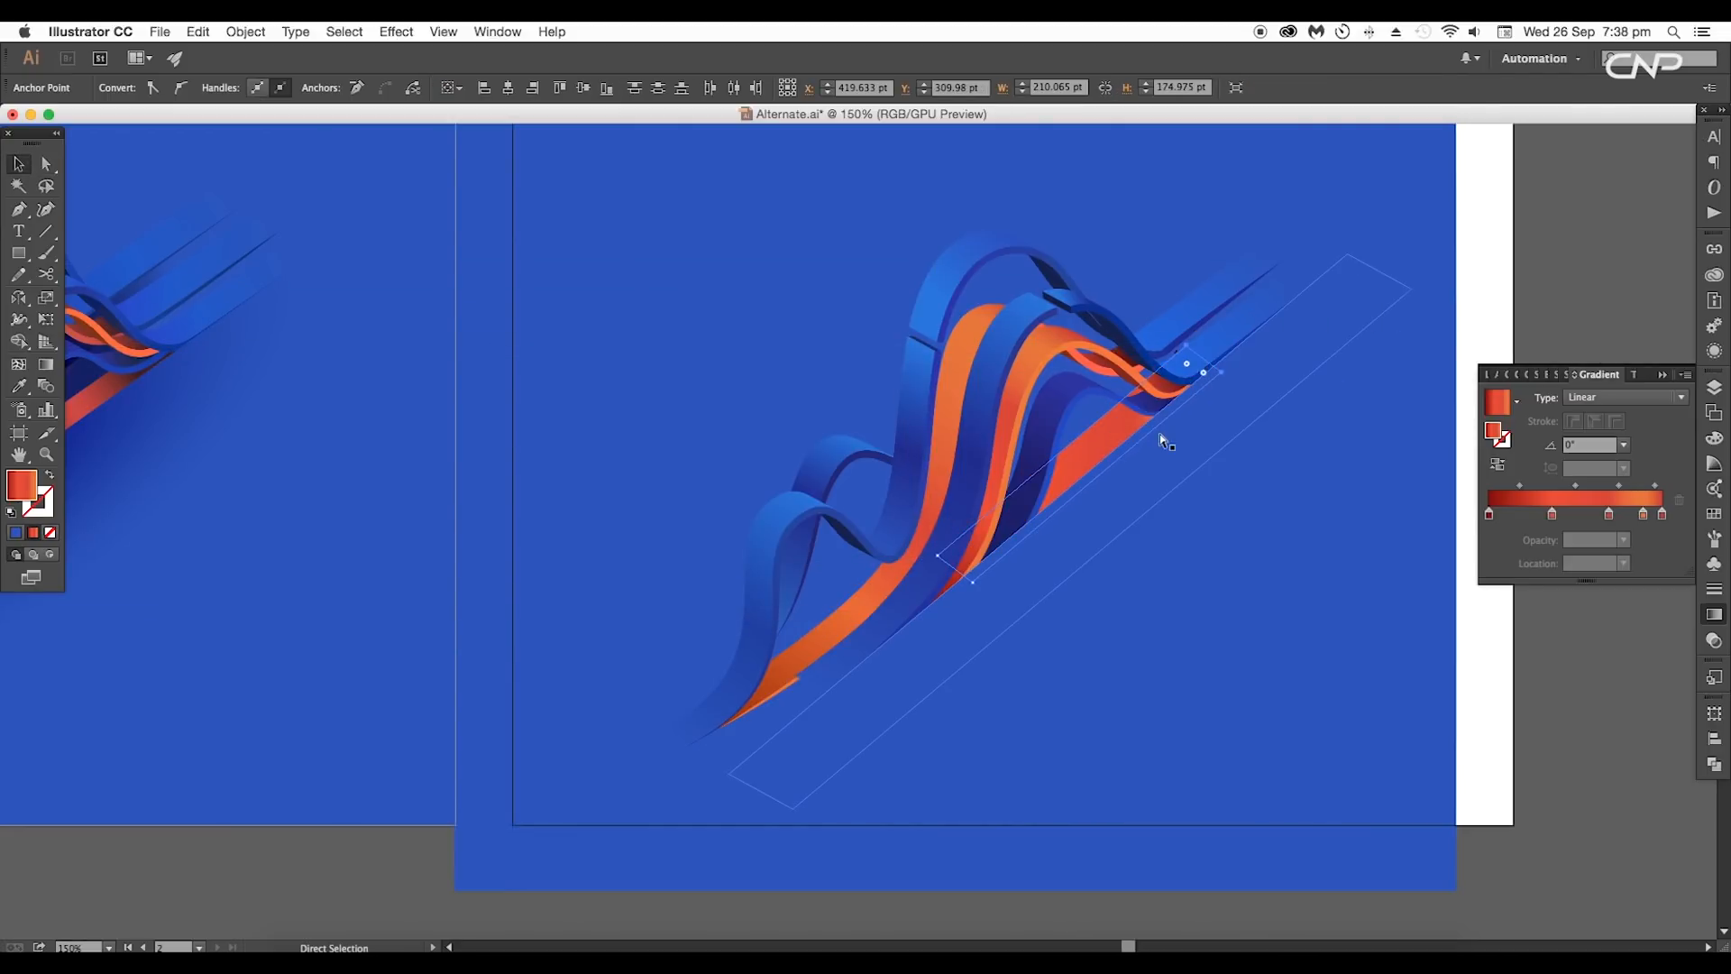
key(v)
scroll(1160, 435, left, 5)
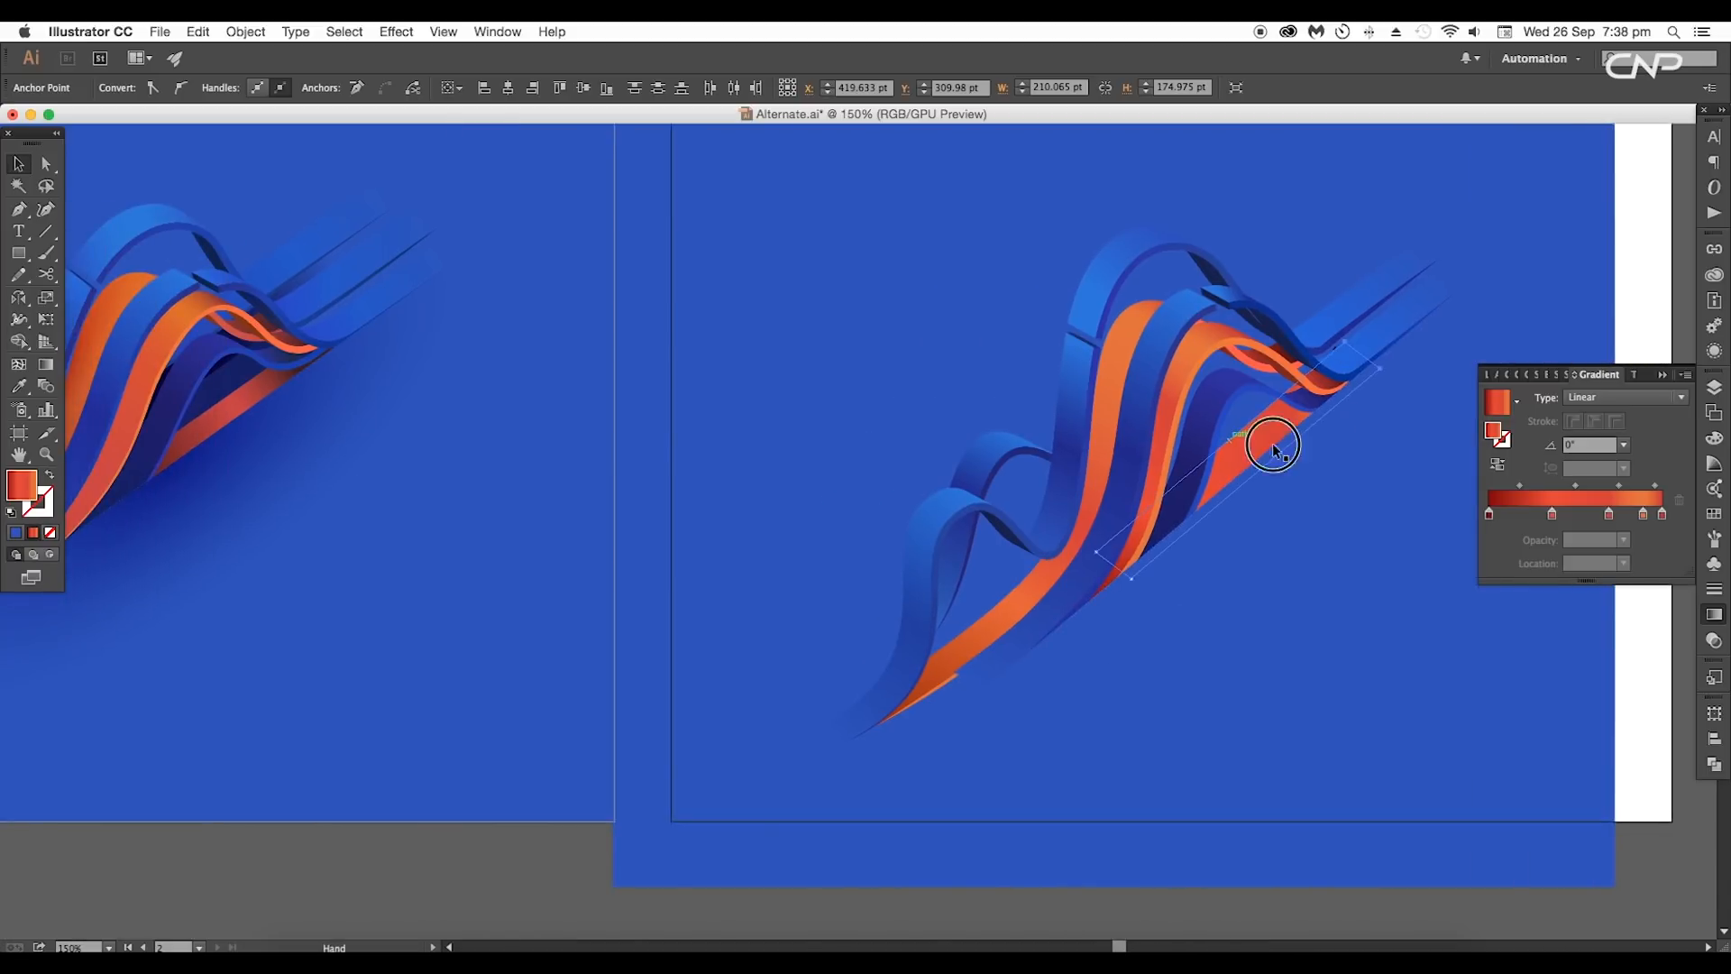
drag(1251, 456, 1248, 462)
Step: Darken both end stops of the strip's red gradient and redraw the gradient along the strip at about 40.9°
double_click(1489, 514)
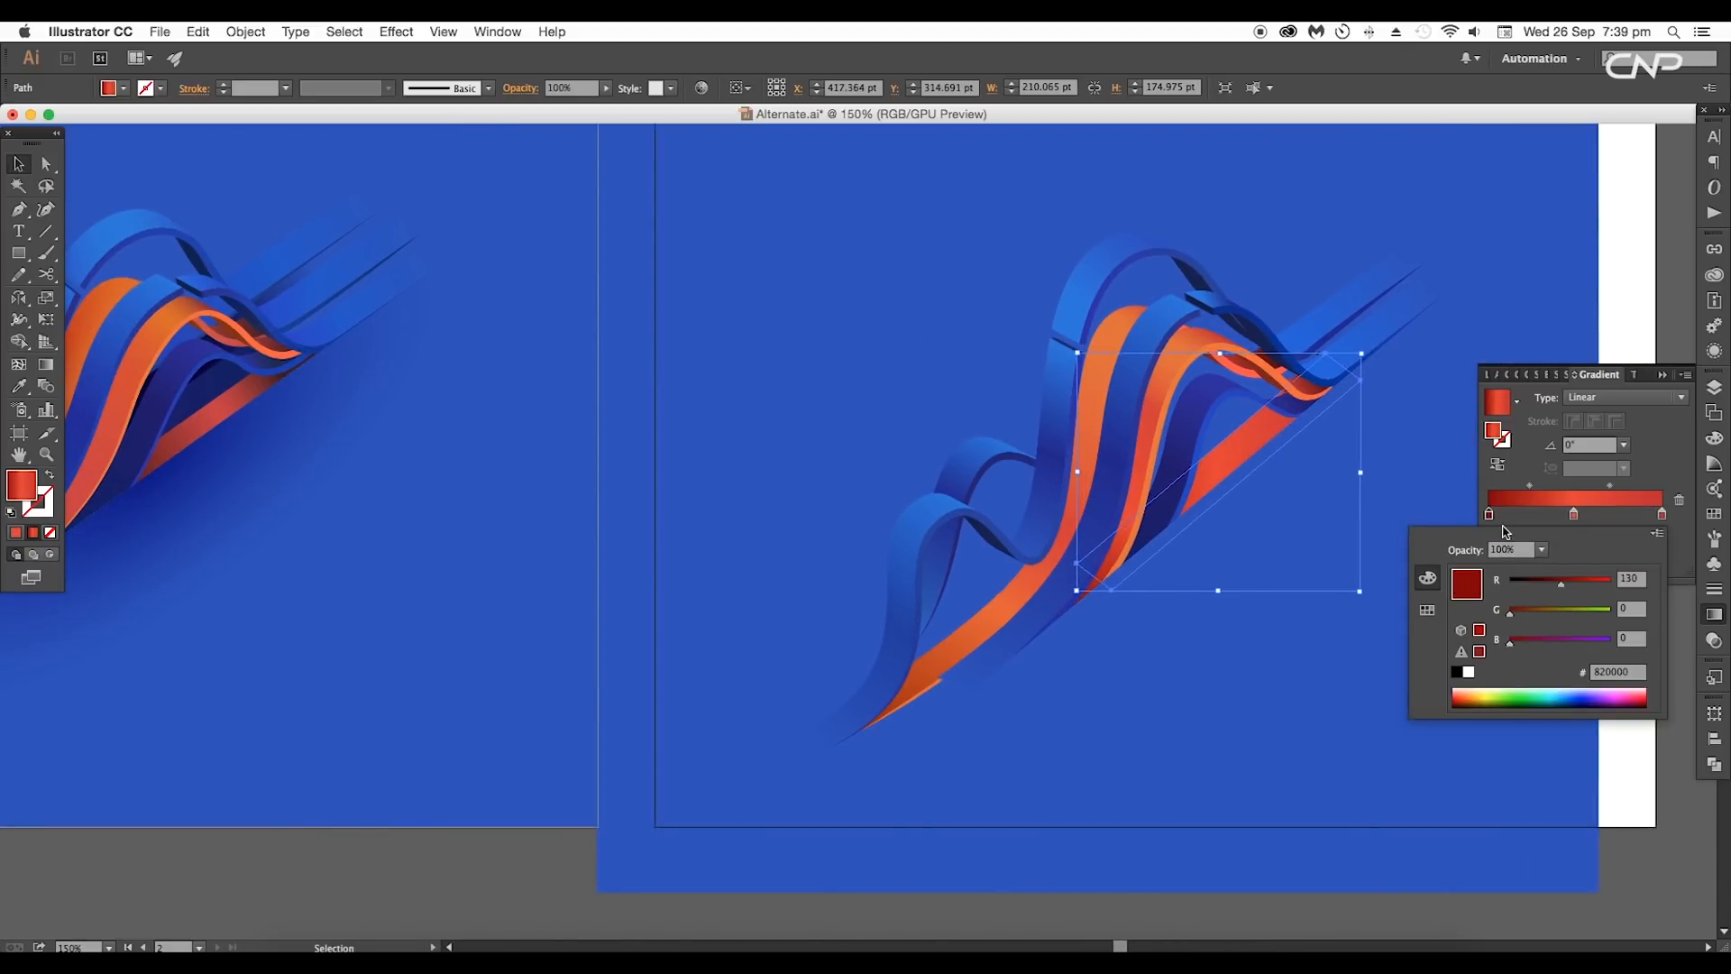
double_click(1665, 515)
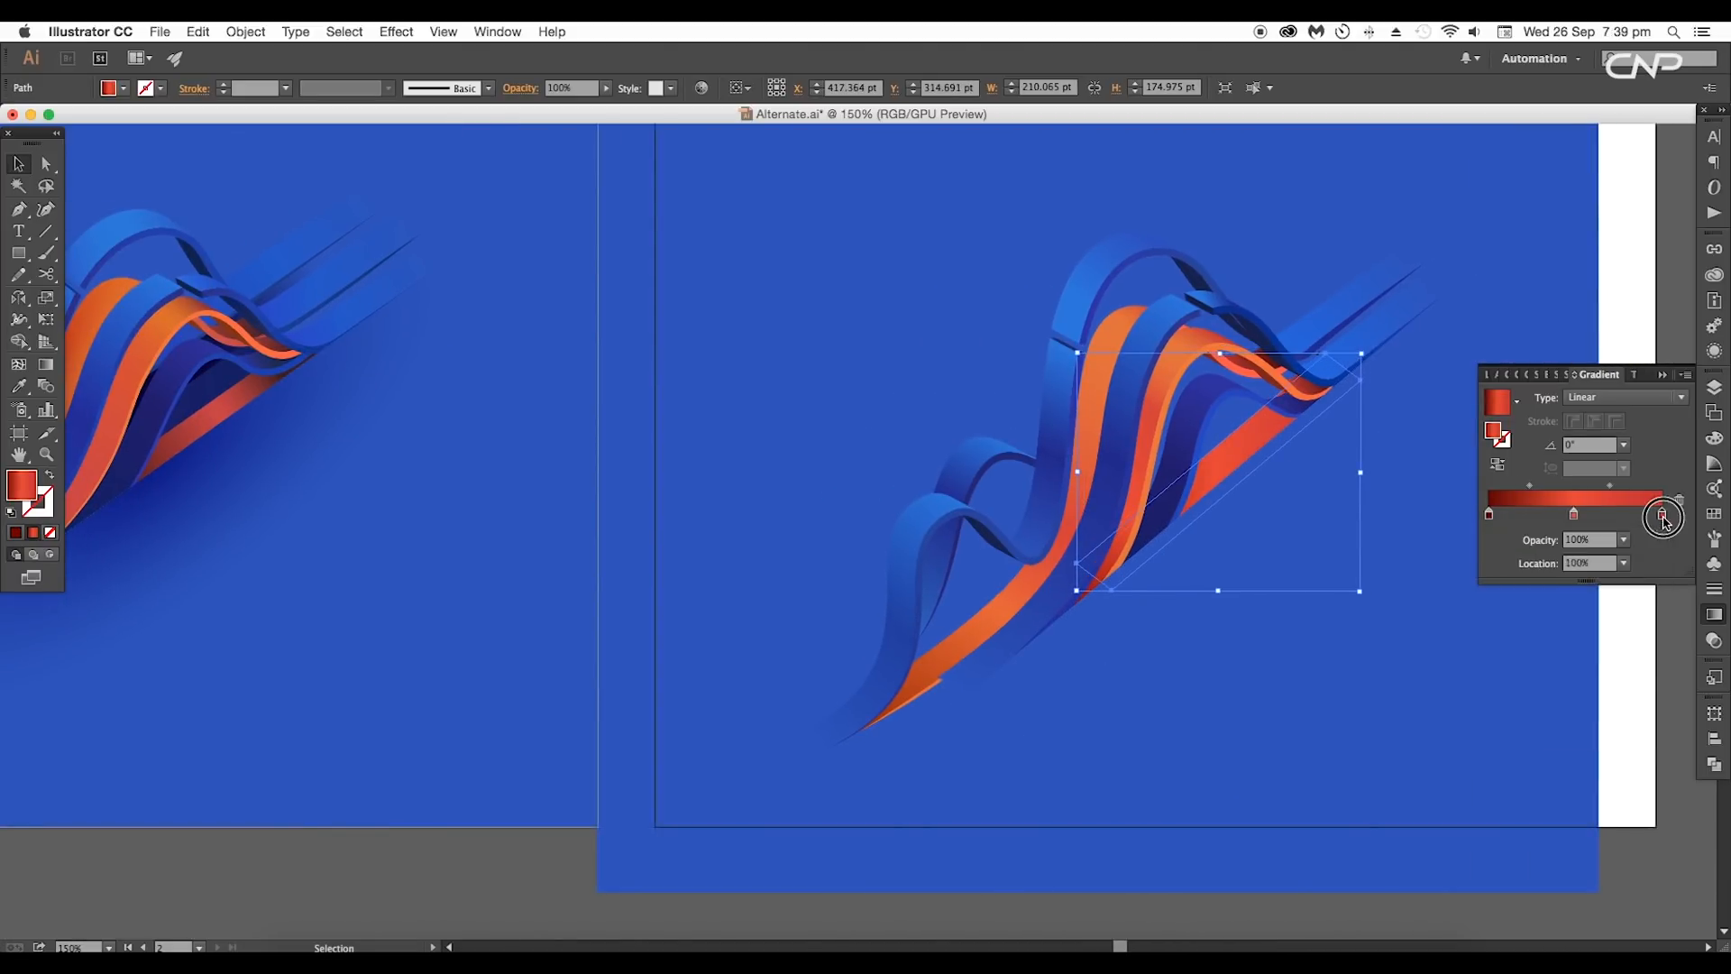
drag(1589, 586, 1550, 587)
key(g)
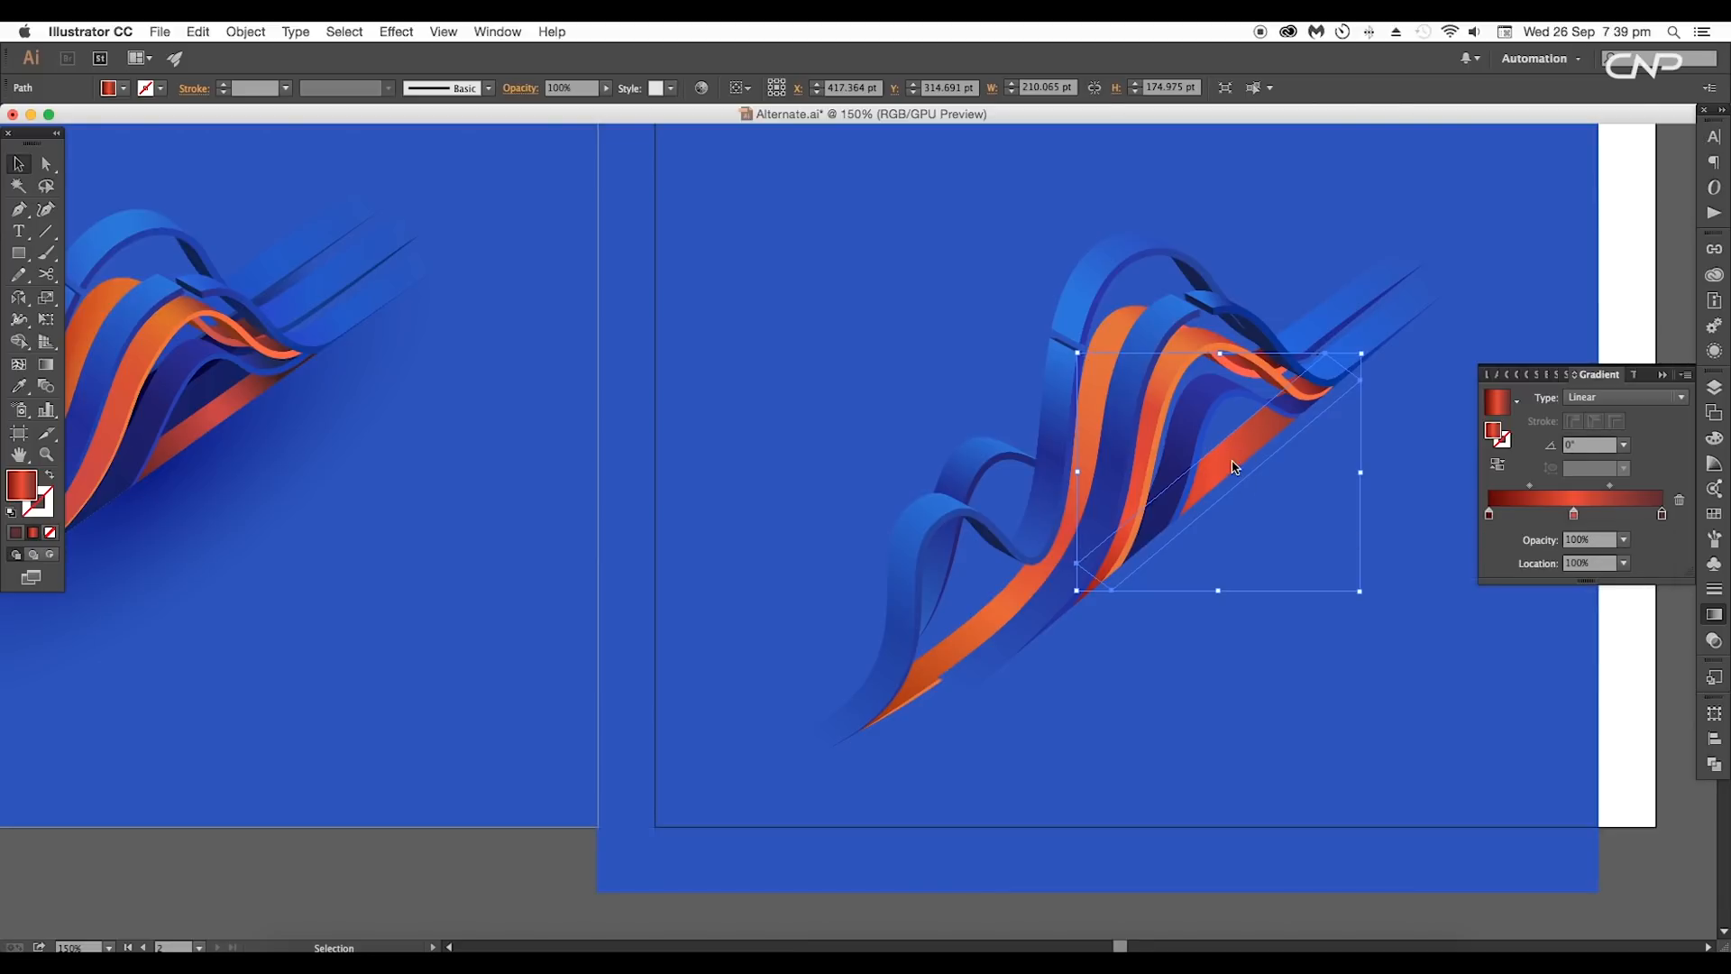
drag(1164, 519, 1321, 387)
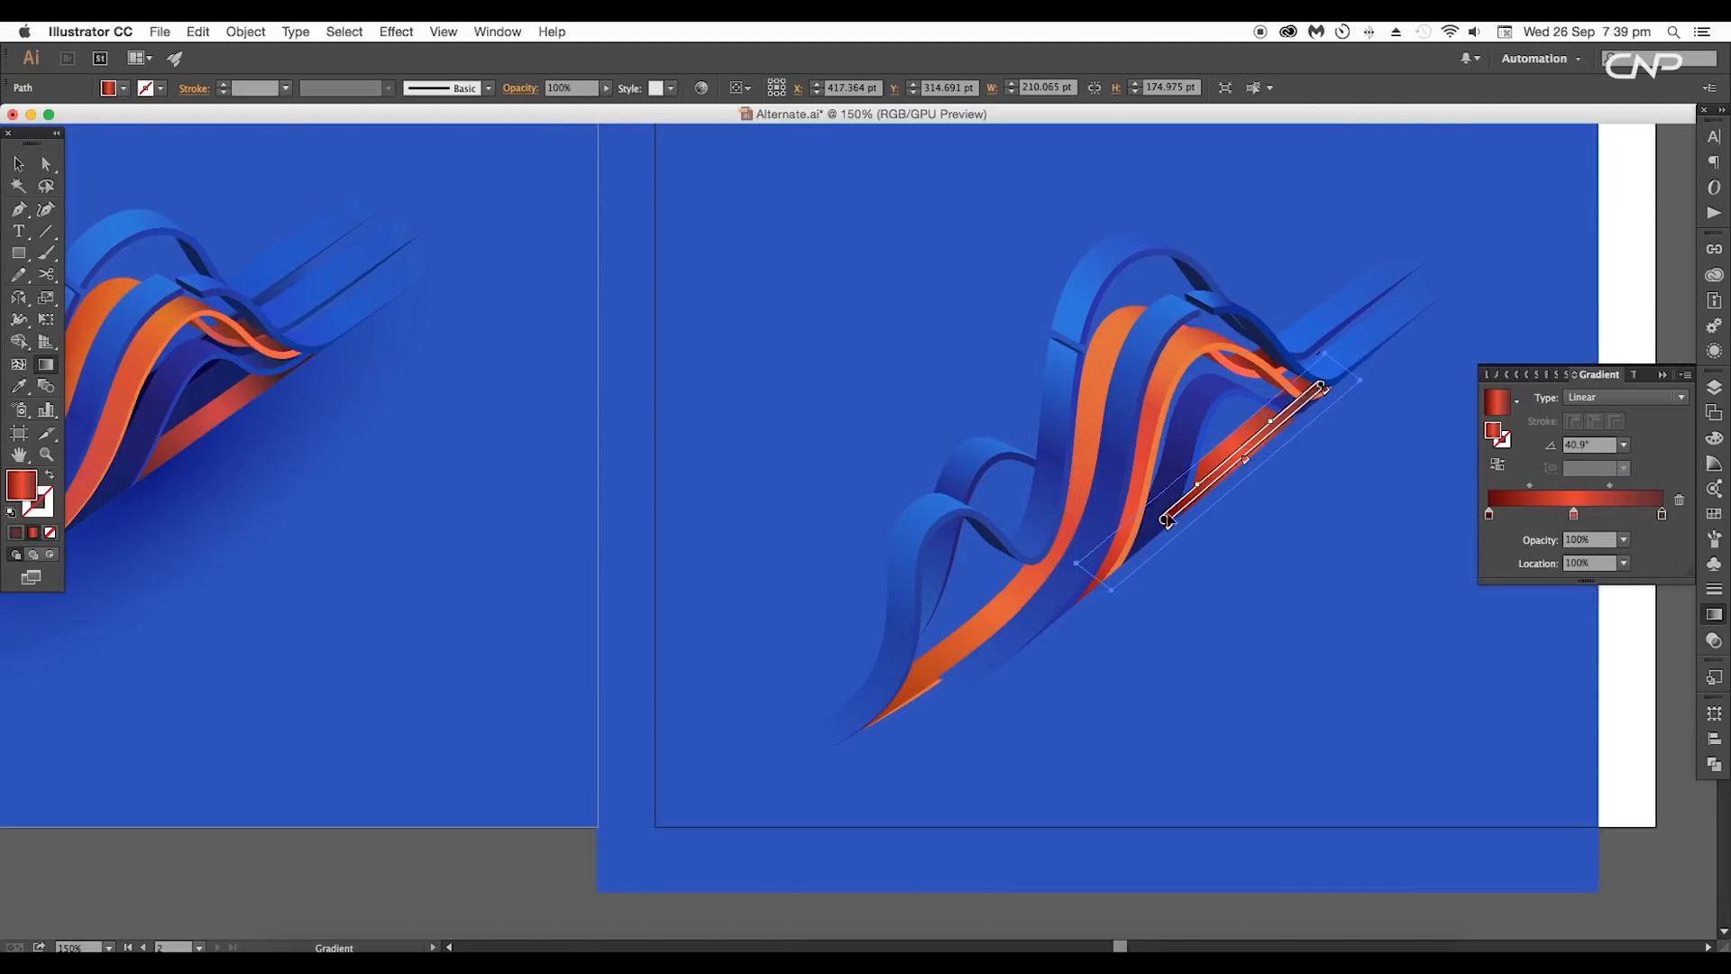
Step: Duplicate the red strip slightly up and fill the copy with the inner ribbon's dark purple gradient using the Eyedropper
key(v)
scroll(1164, 523, up, 2)
scroll(1164, 523, left, 2)
drag(1344, 552, 1318, 543)
key(i)
click(1280, 570)
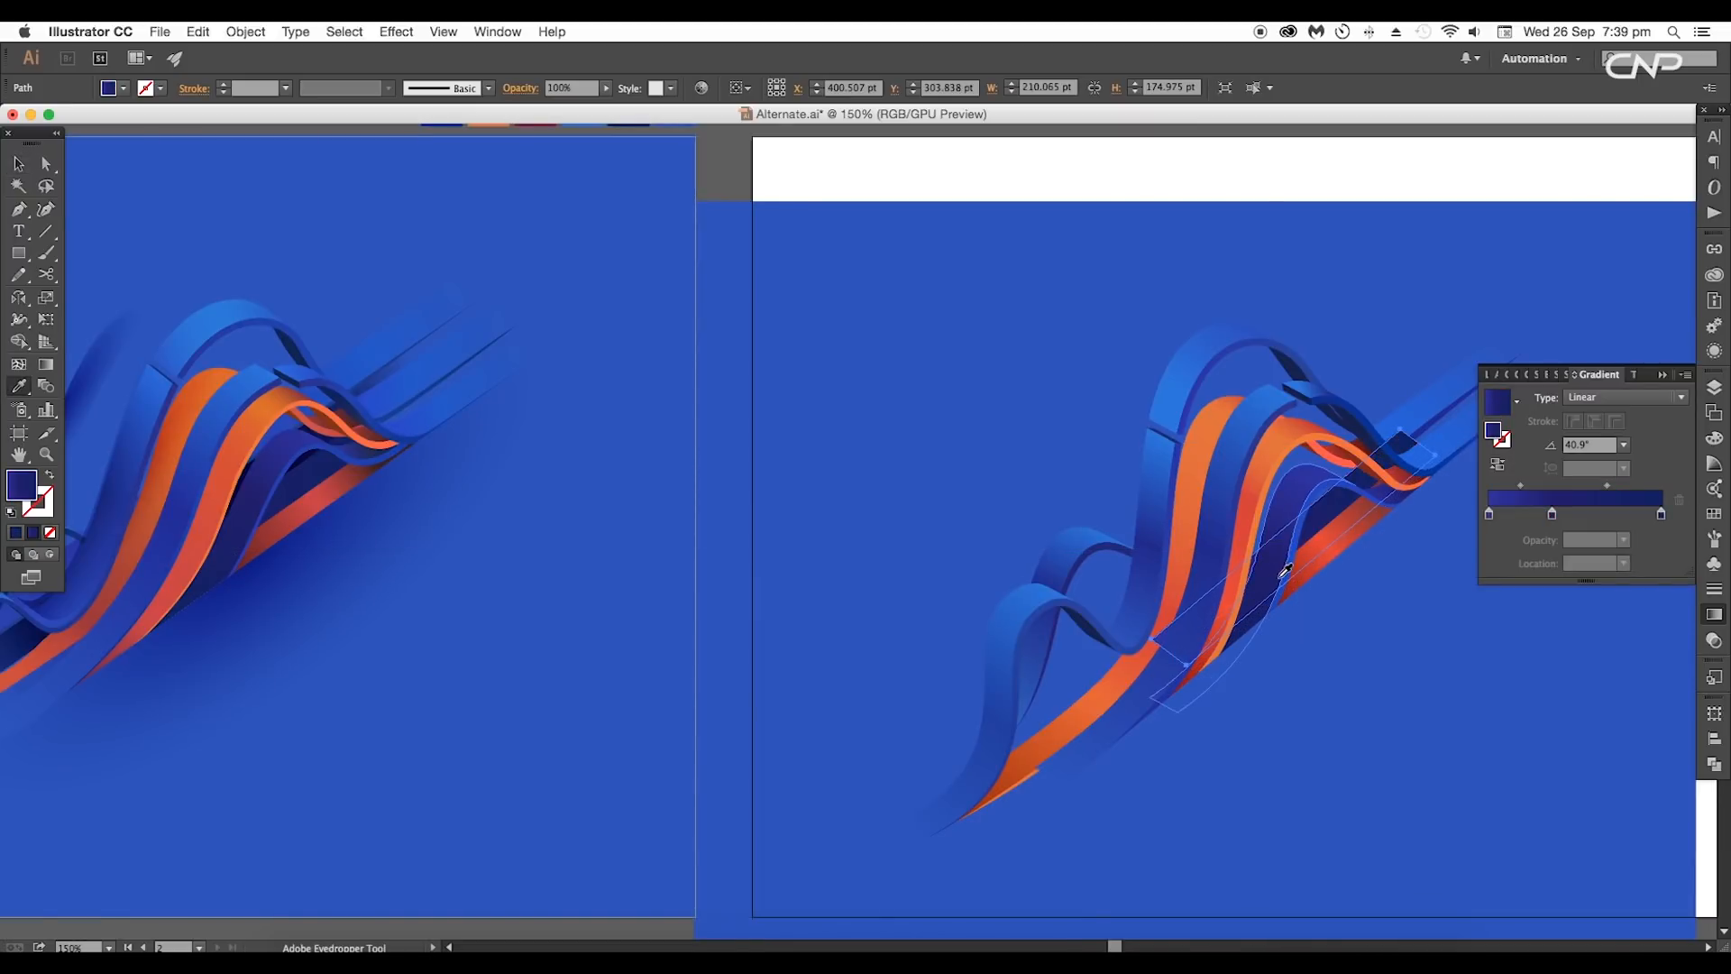
Step: Redraw the purple strip's gradient from its upper right end down to the lower left at about -136.6°
key(g)
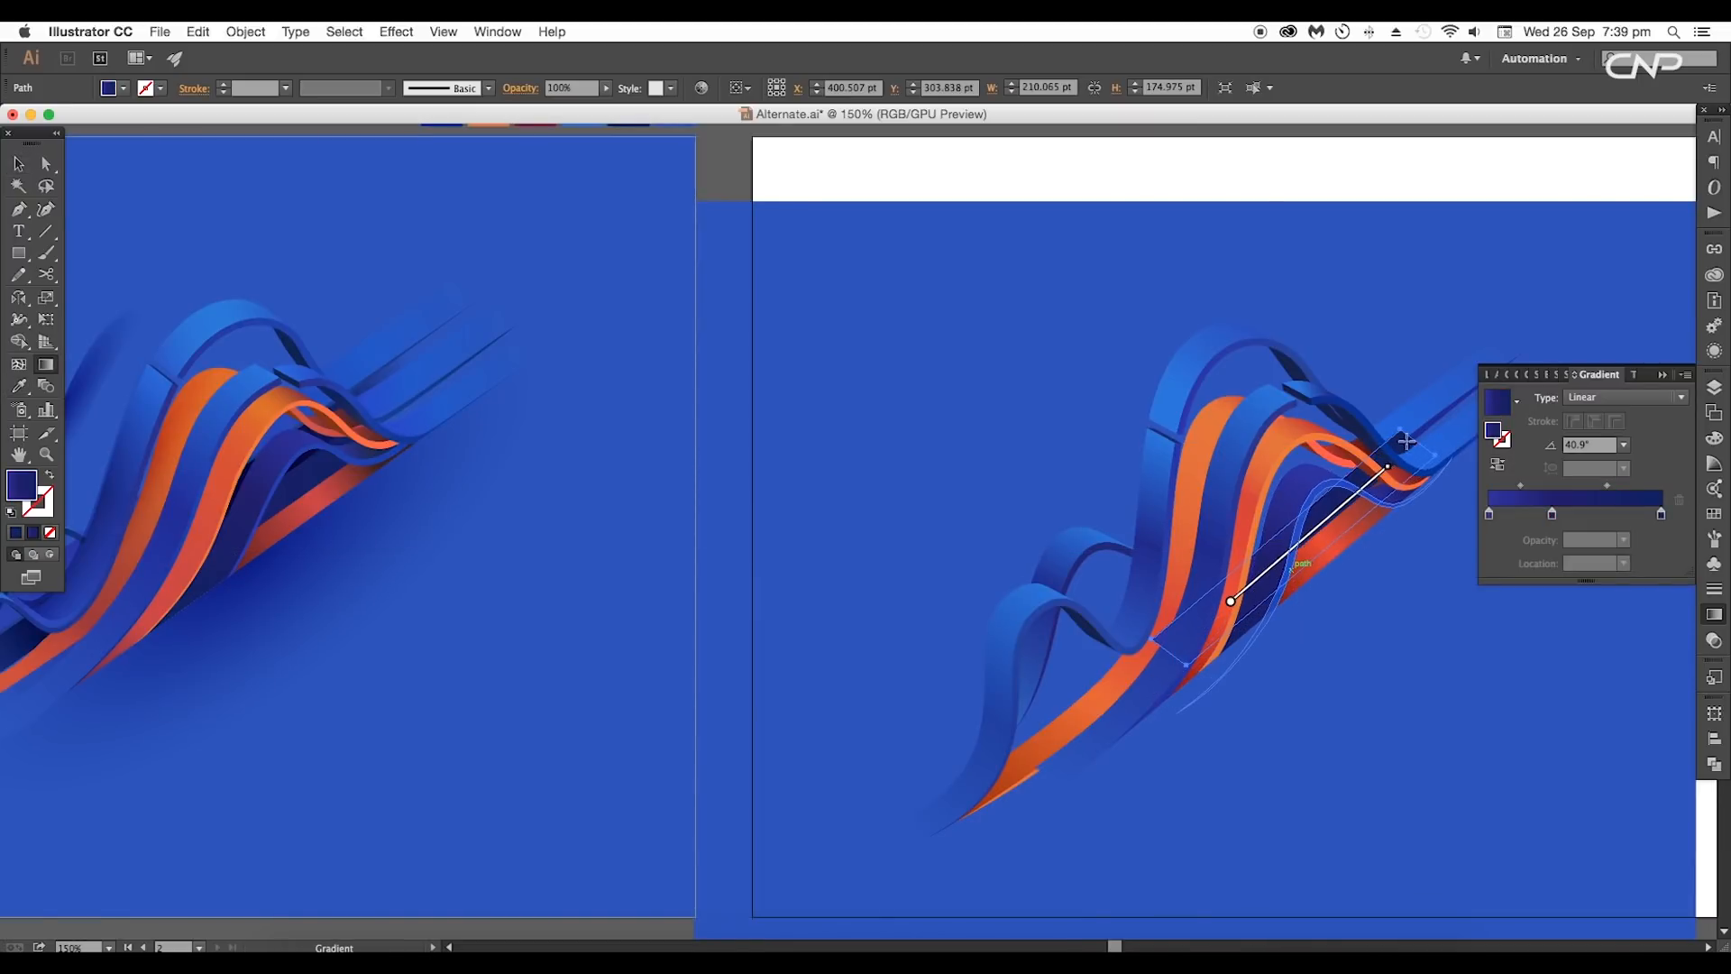
drag(1406, 442, 1222, 621)
key(v)
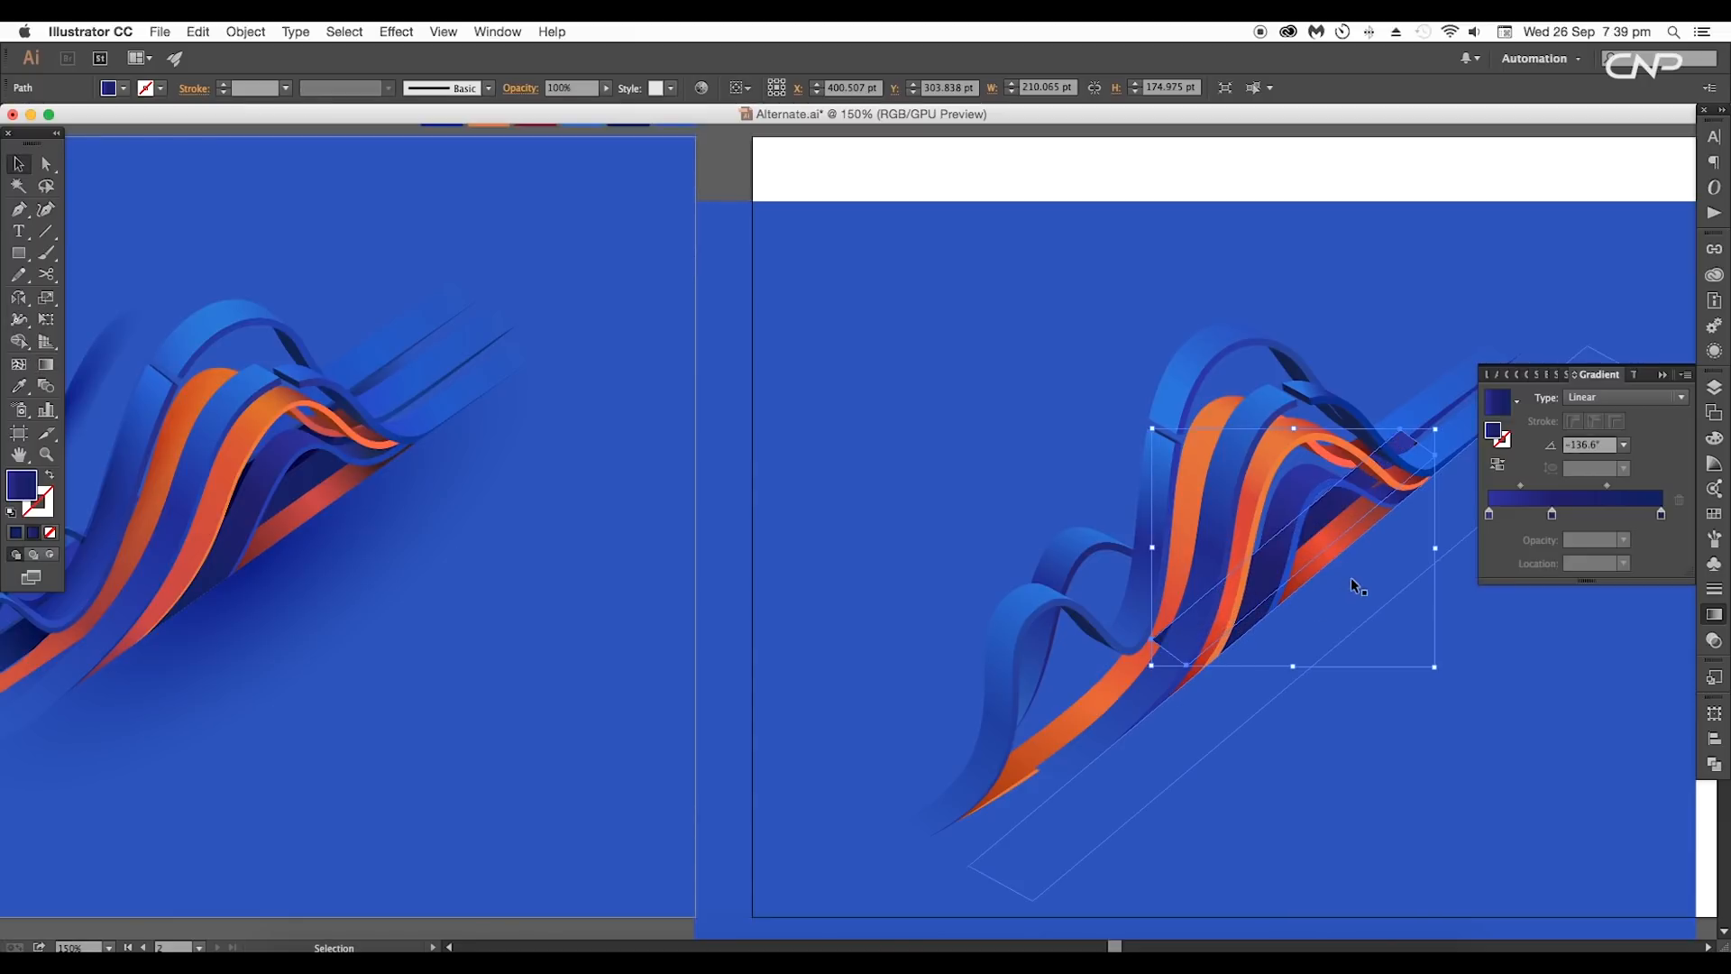
Step: Tuck in the dark red ribbon's protruding tip and shorten the purple strip at both ends beneath the ribbons
key(a)
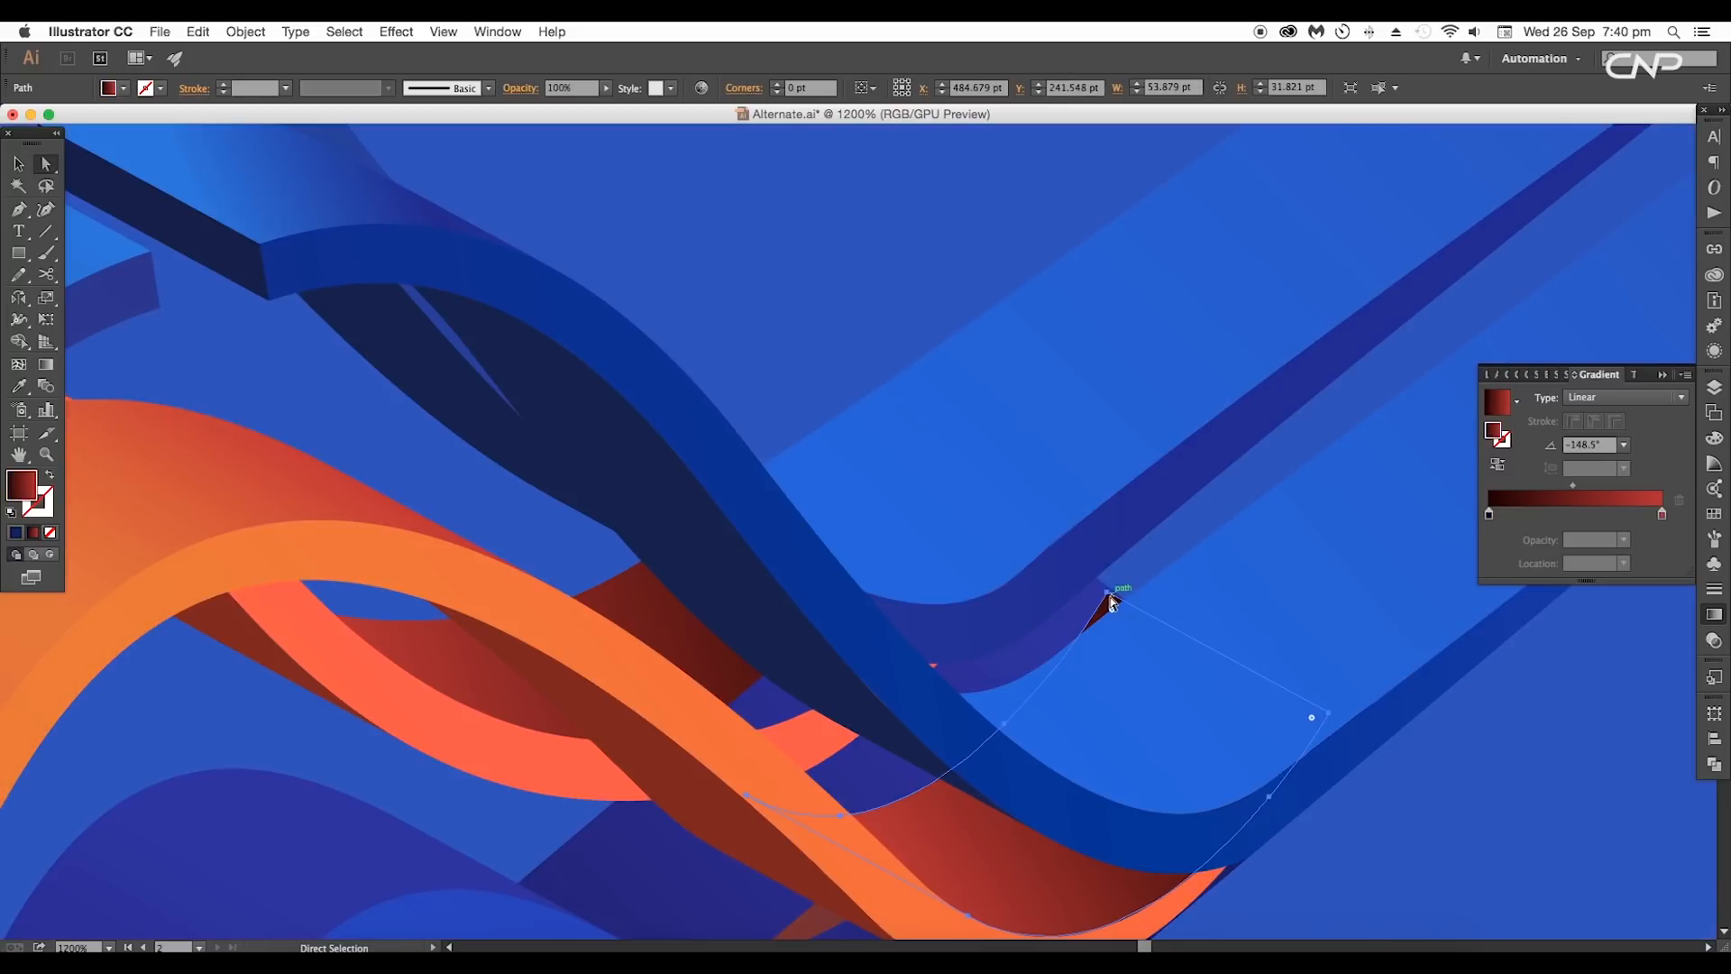
drag(1107, 593, 1108, 601)
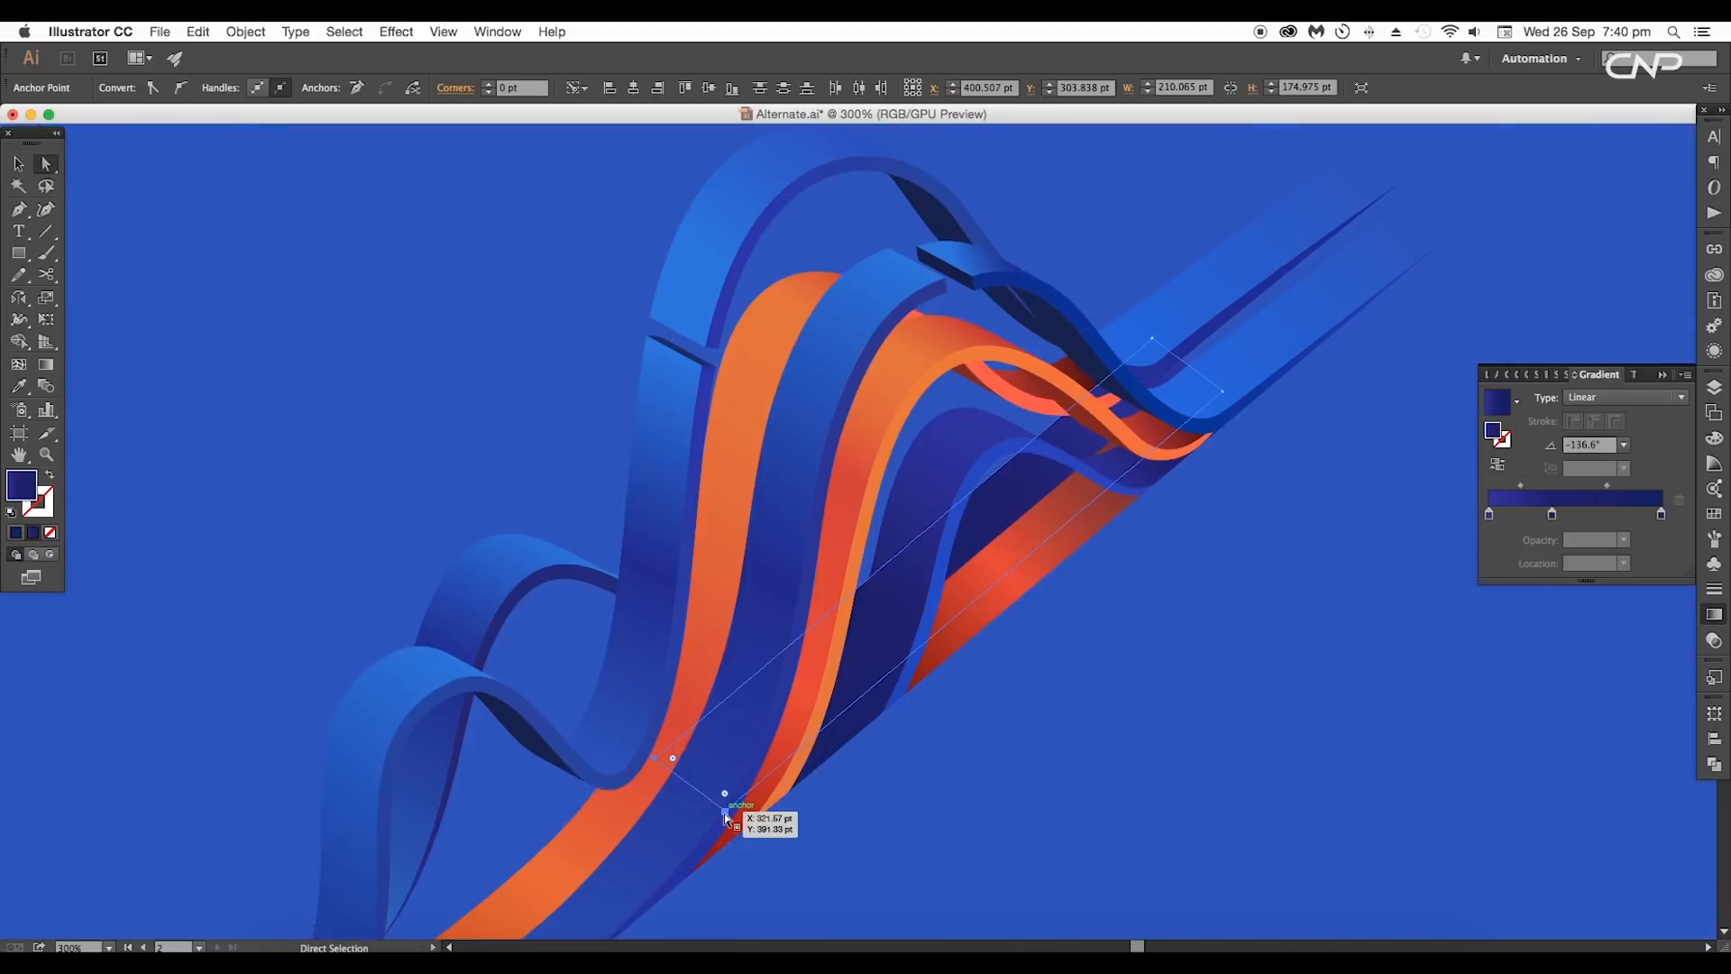
drag(725, 813, 866, 671)
drag(993, 567, 935, 571)
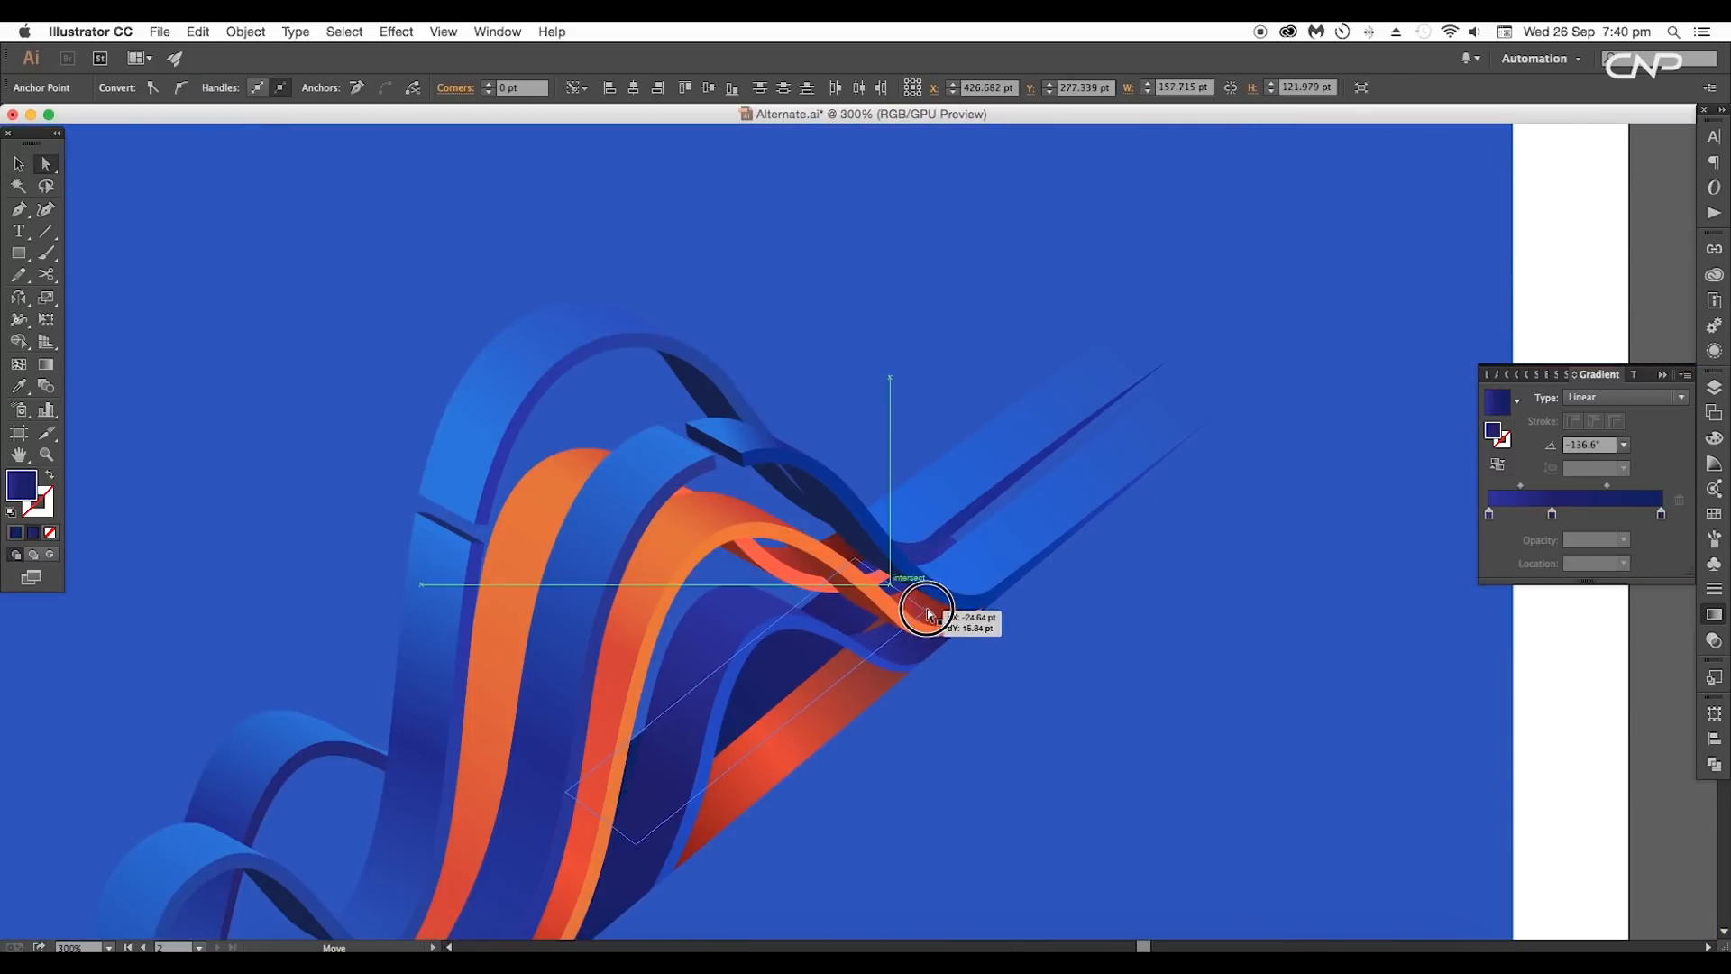
scroll(939, 626, up, 3)
click(1078, 598)
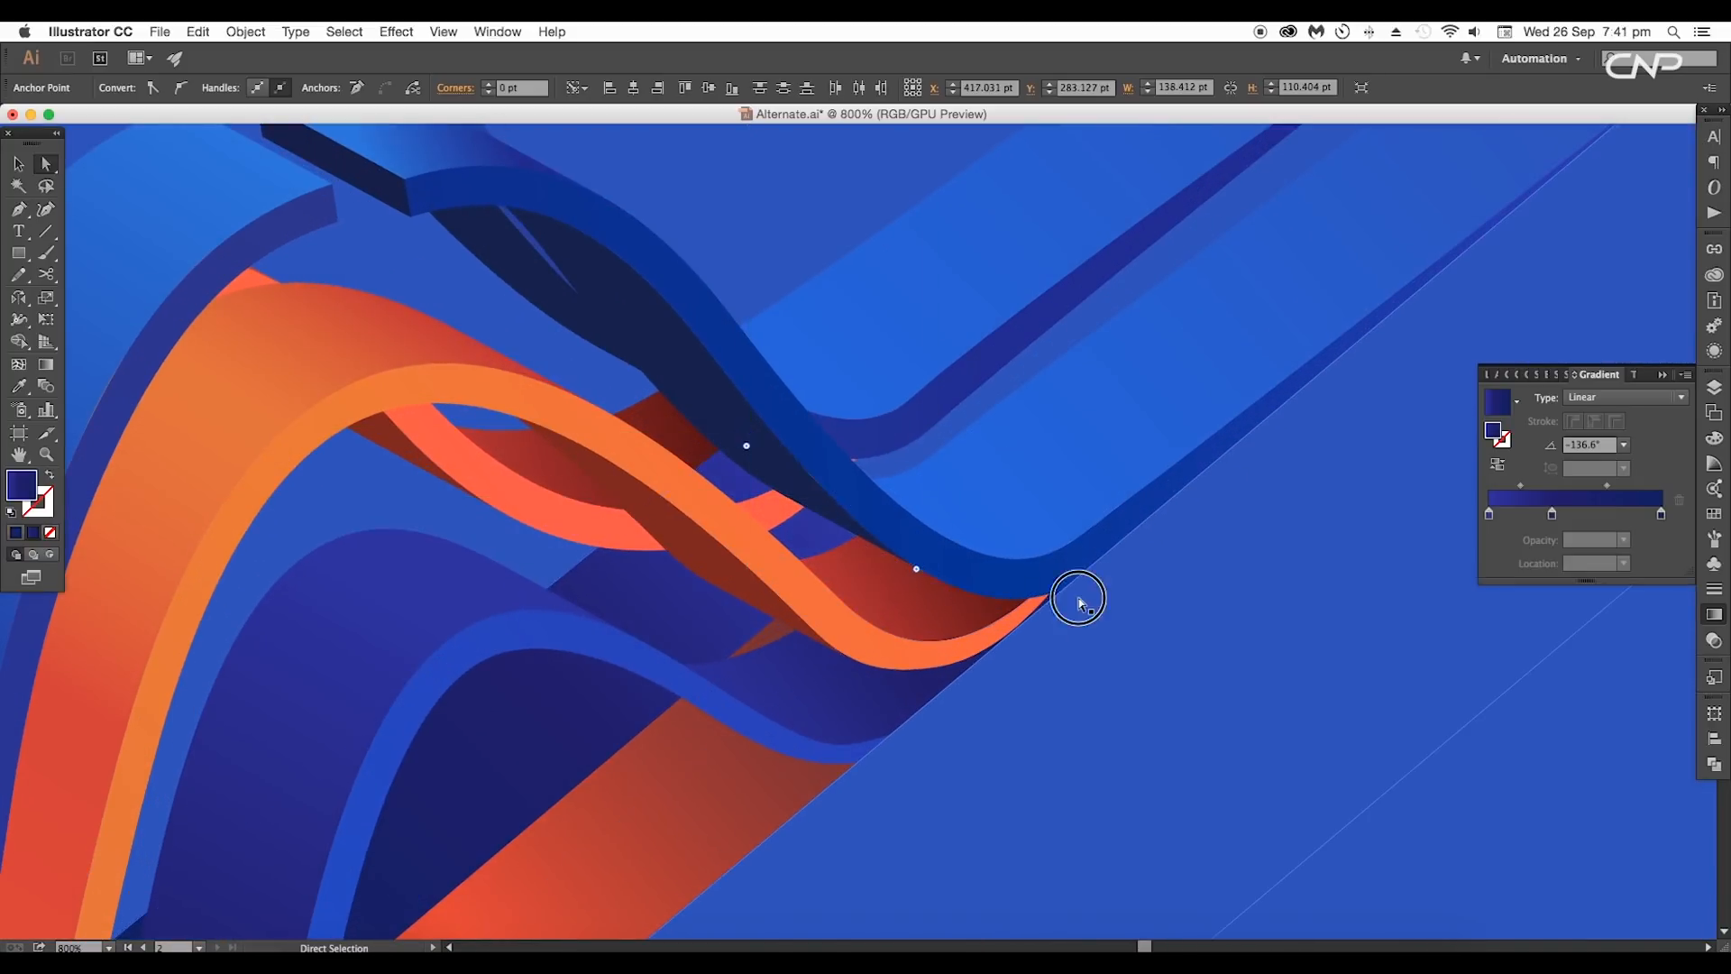
drag(1001, 658, 1254, 631)
Step: Duplicate the plain blue strip from below the ribbons across their middle and send the copy backward six levels
scroll(998, 704, down, 5)
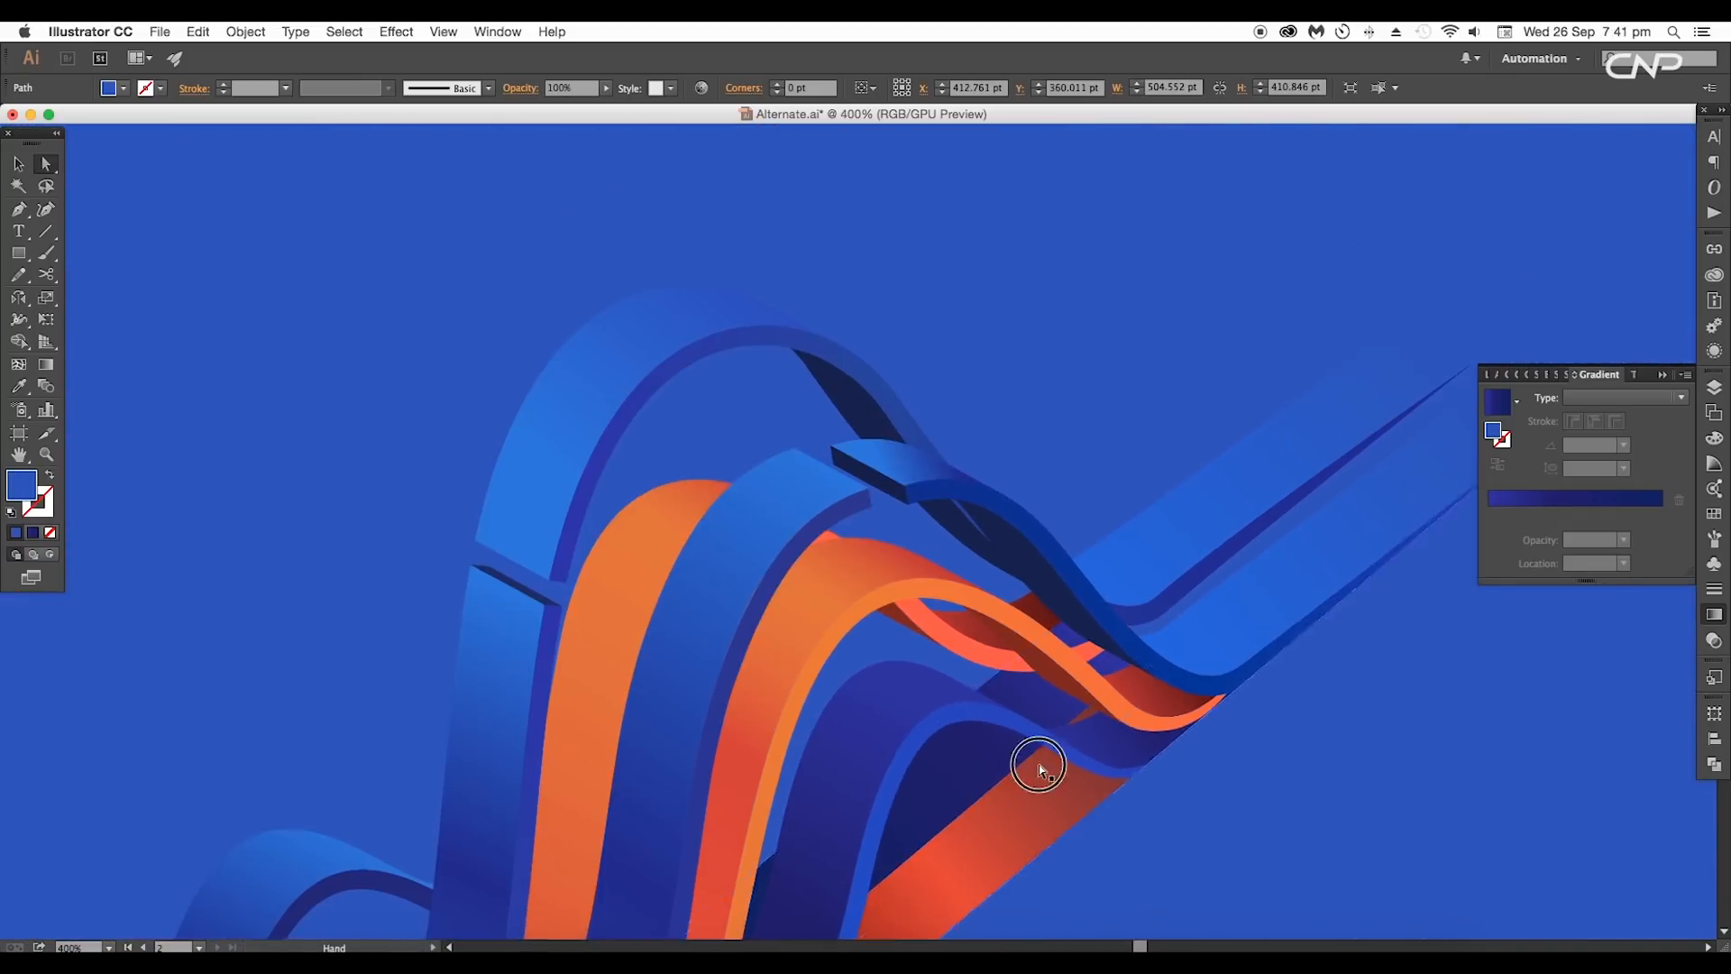
scroll(1027, 727, down, 2)
drag(1055, 742, 920, 642)
drag(1083, 595, 942, 582)
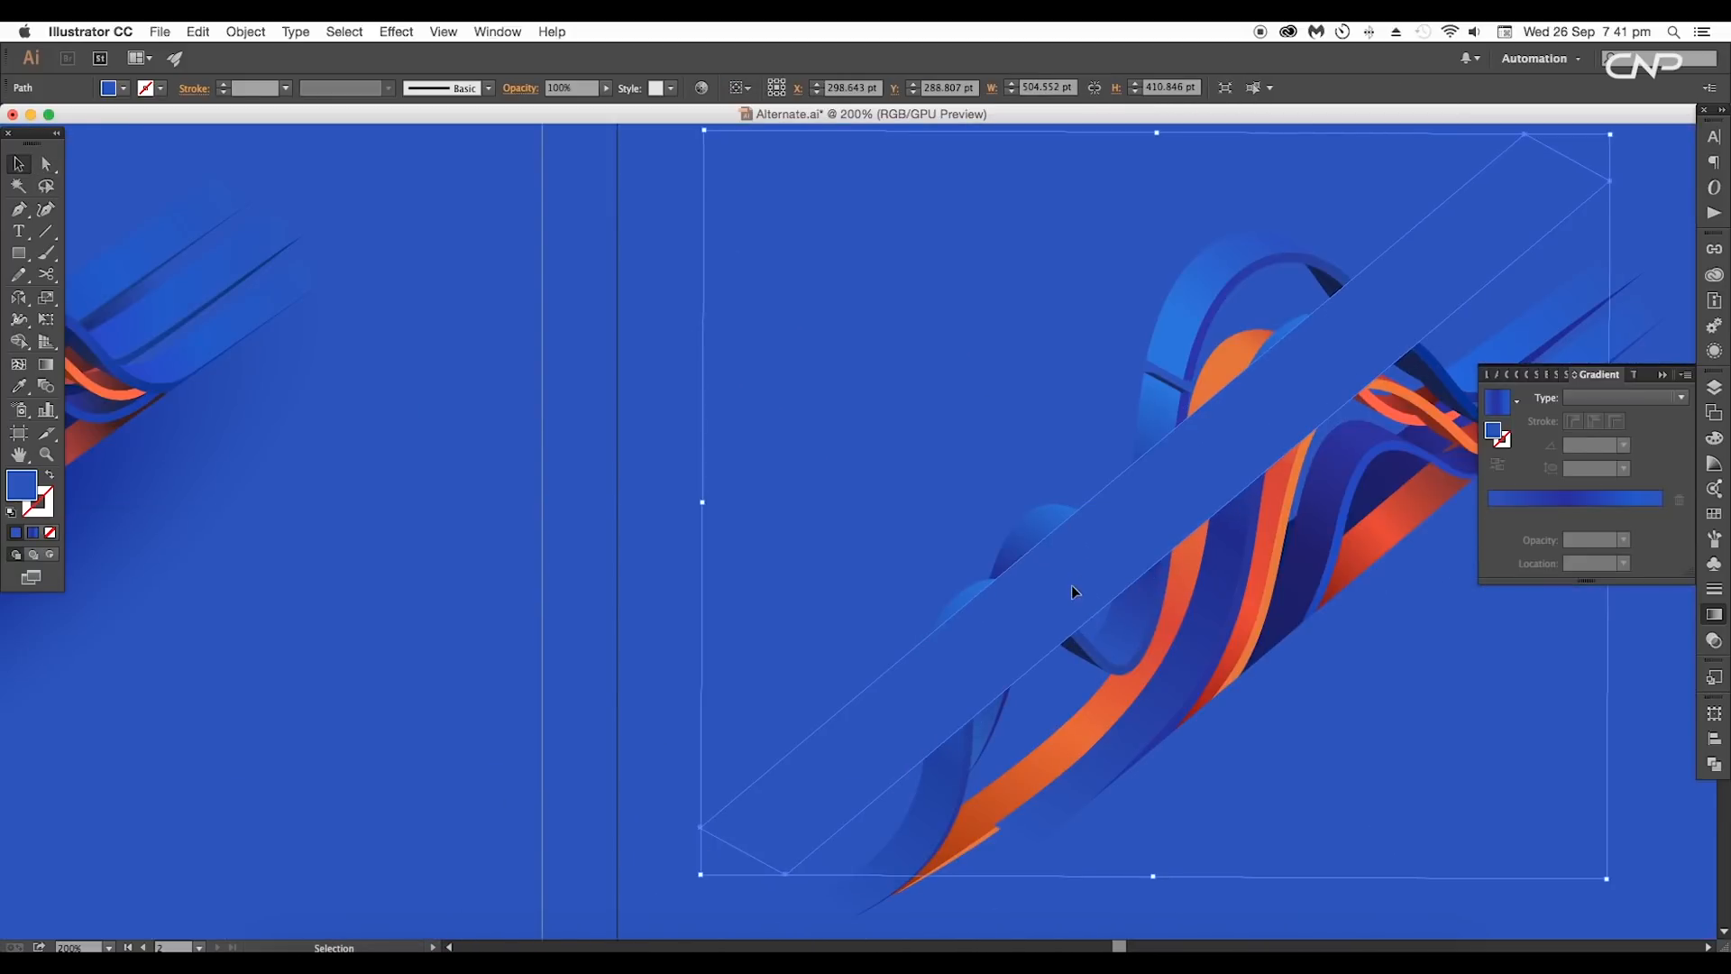
key(super+bracketleft)
key(super+bracketleft)
key(super+bracketleft)
key(super+bracketleft)
key(super+bracketleft)
key(super+bracketleft)
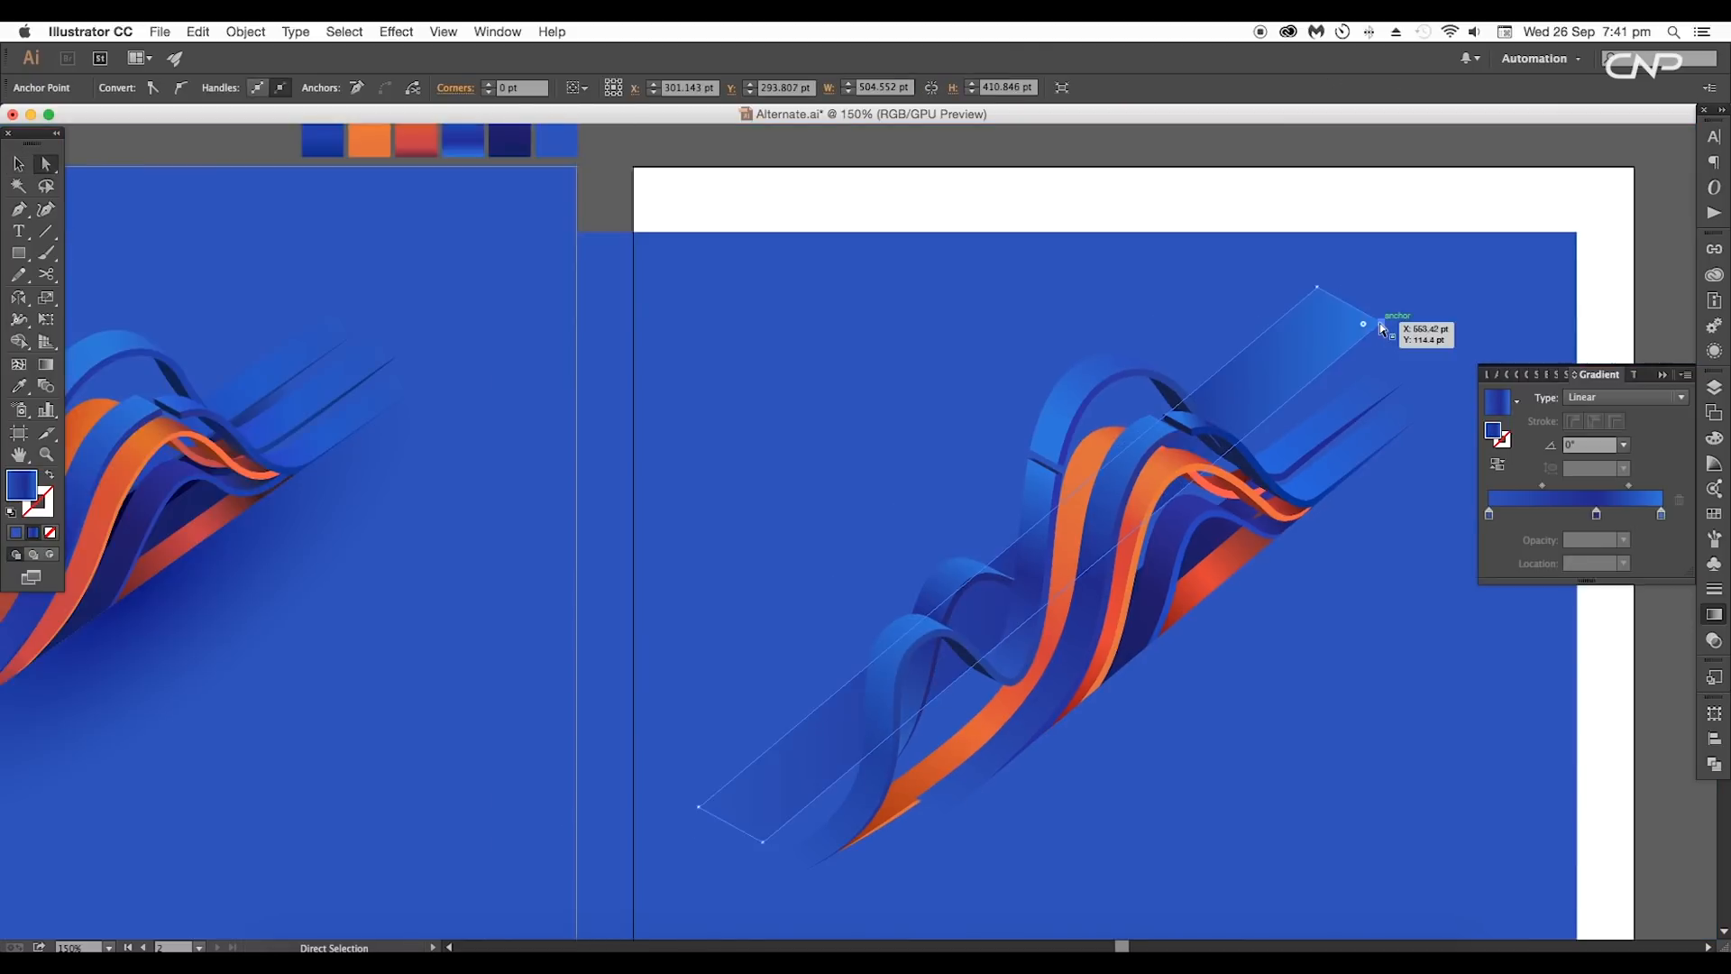
Step: Shorten and narrow the new blue gradient strip by moving its end corner points inward
drag(1380, 325, 1358, 361)
drag(1318, 287, 1297, 345)
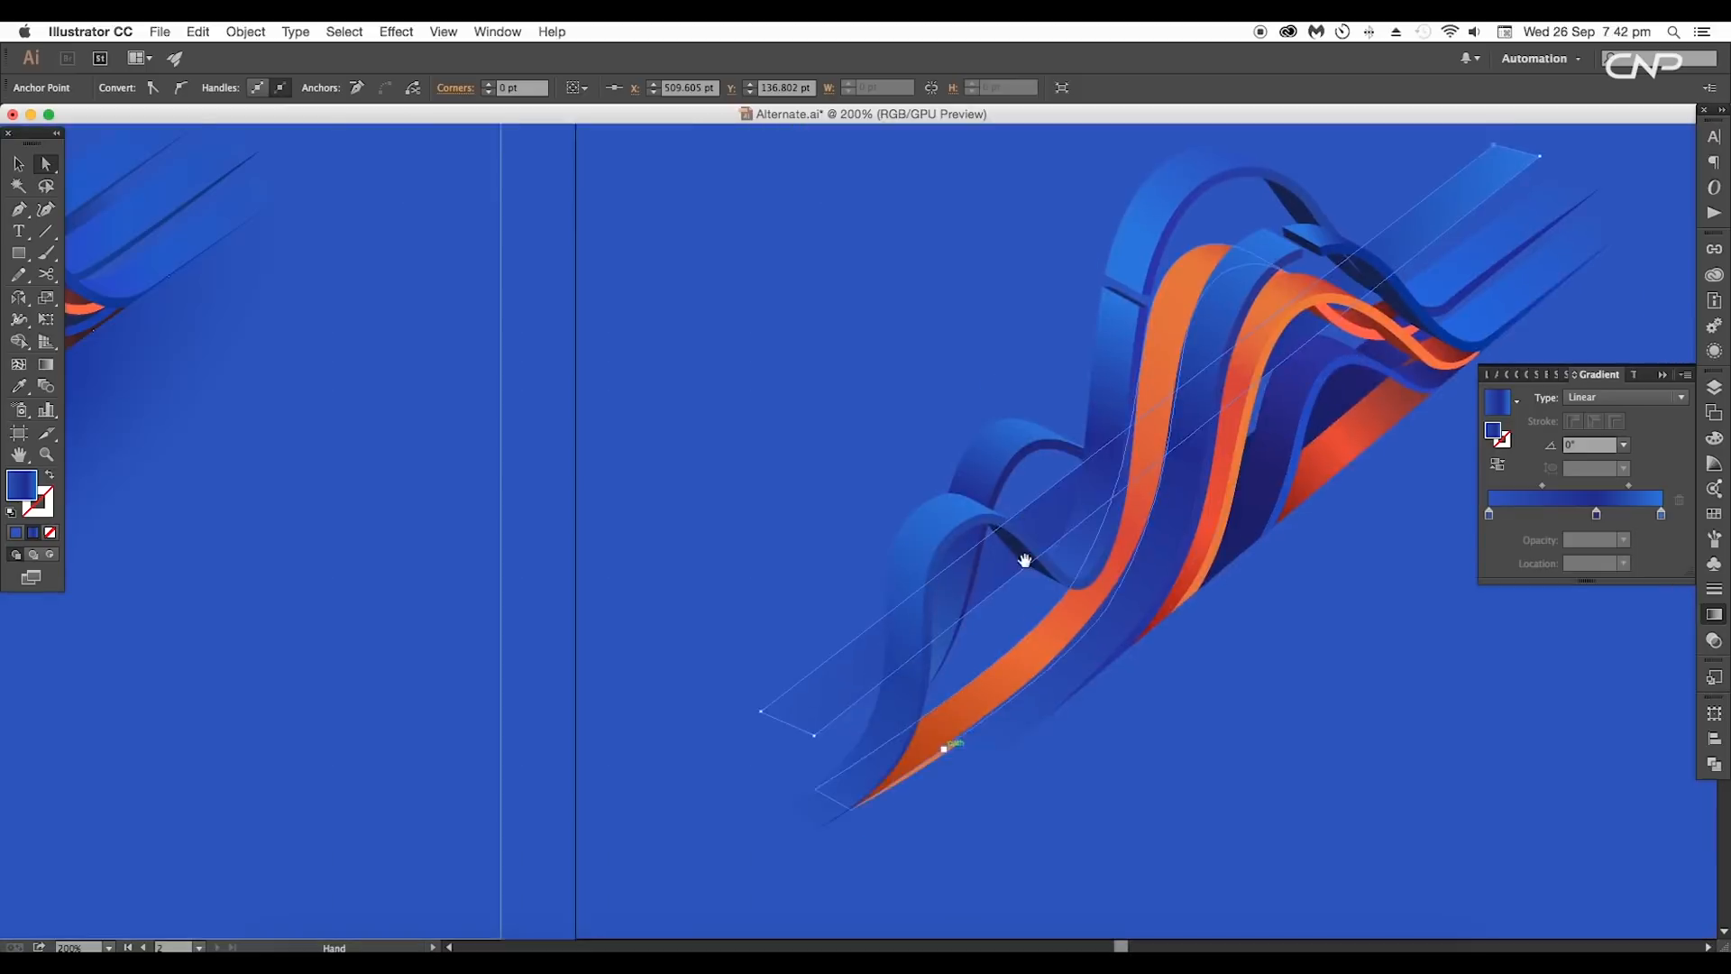
drag(1012, 549, 820, 718)
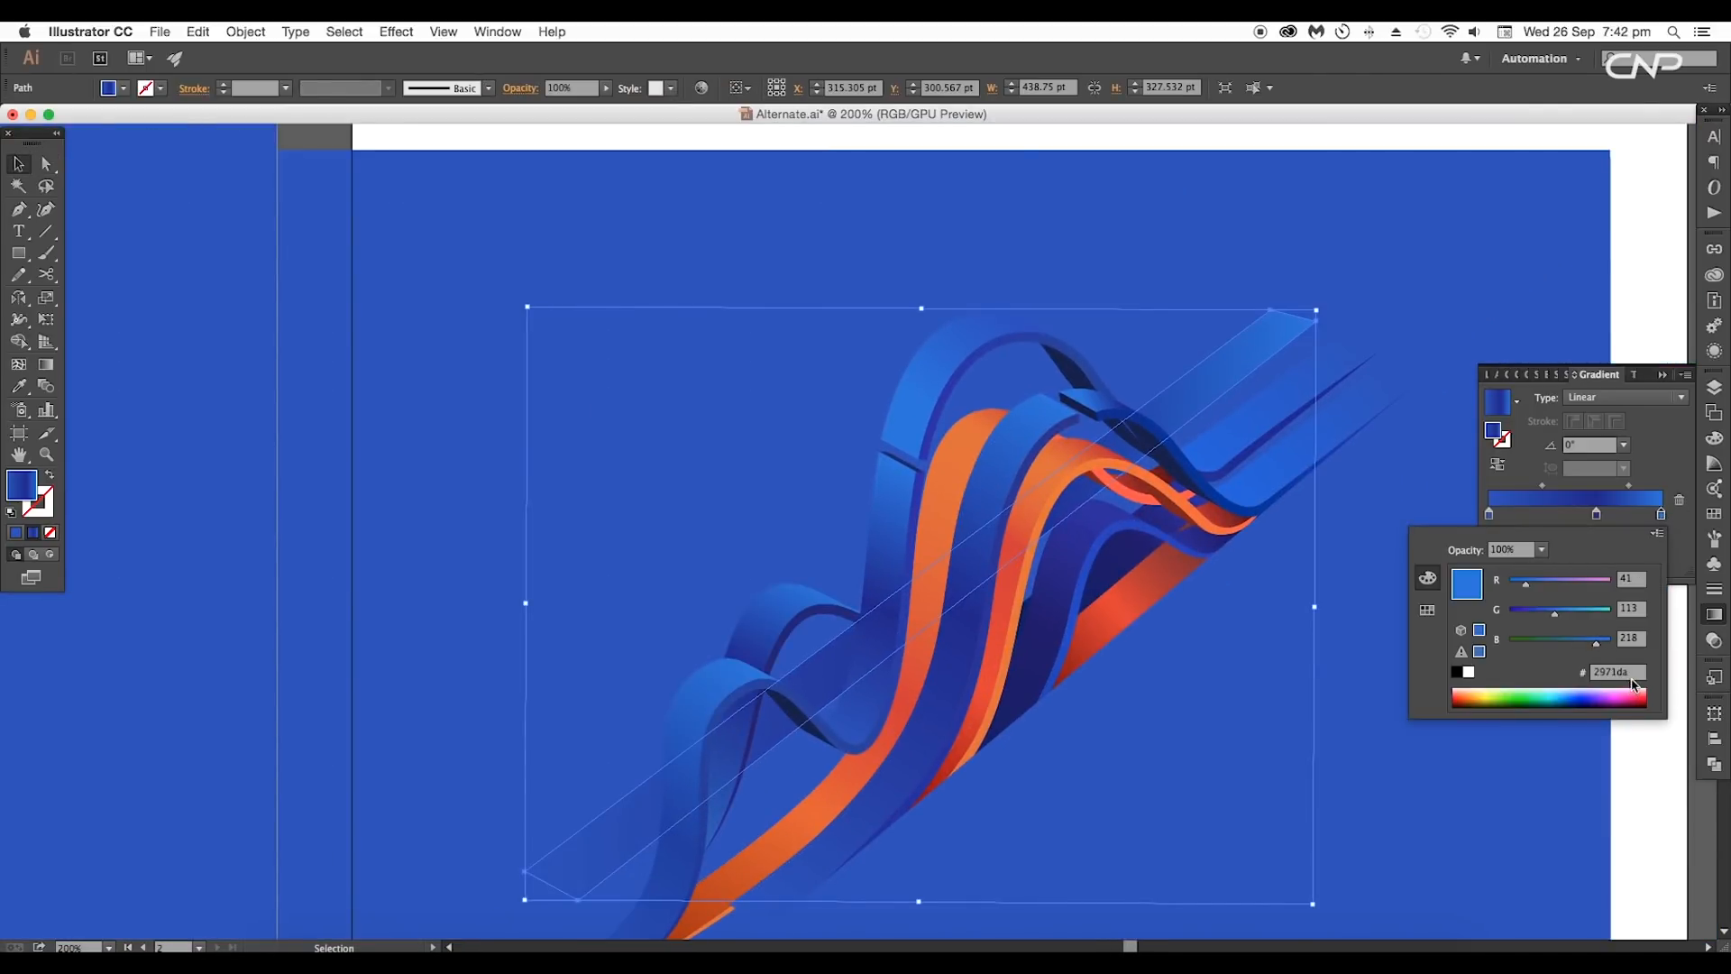
Step: Set the strip's light blue gradient end stop to the background blue and redraw the gradient along the strip at about -142.3°
key(Return)
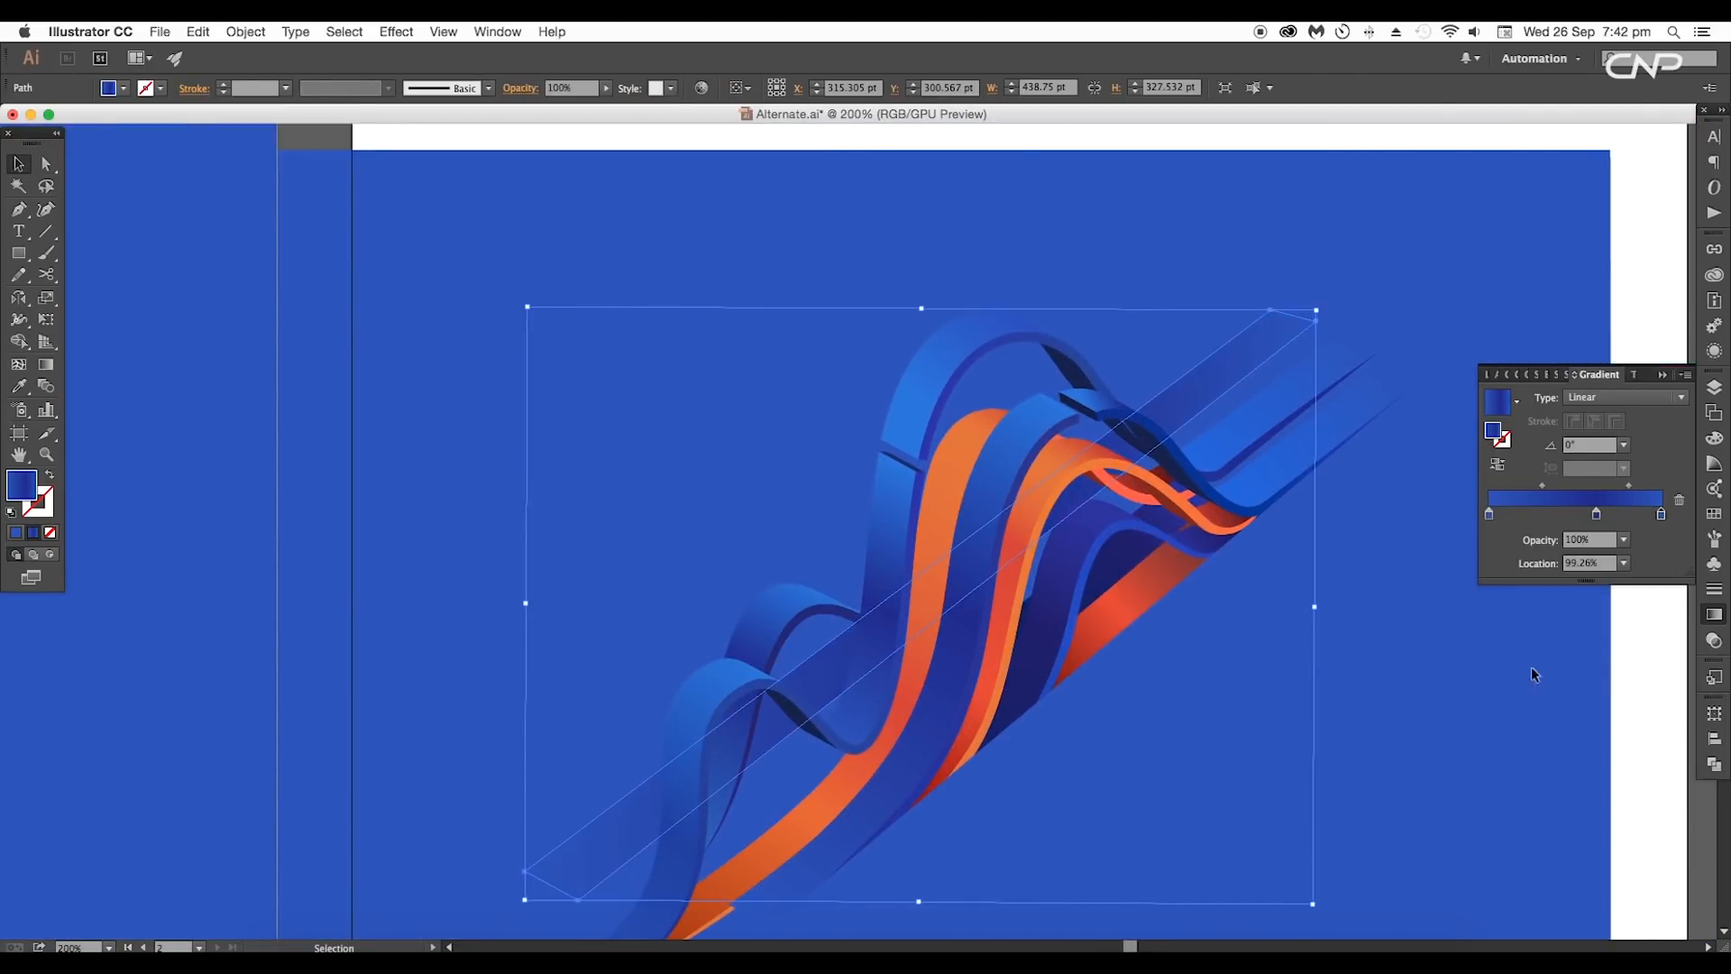
key(g)
drag(1278, 325, 591, 855)
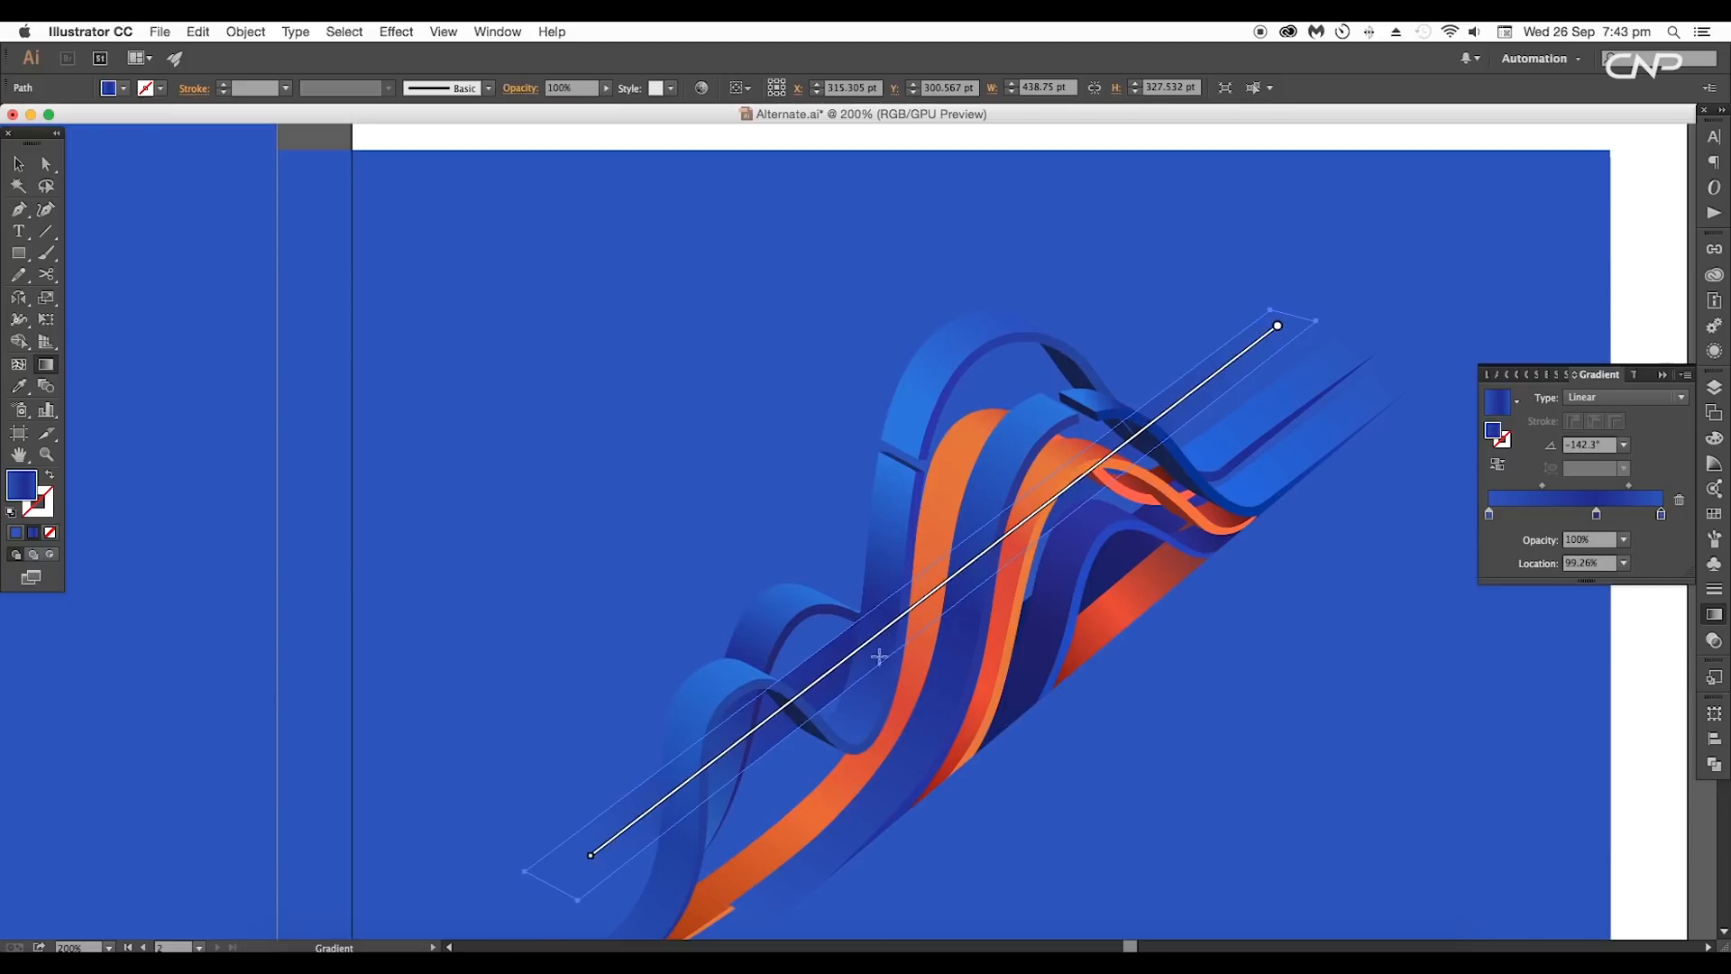
Step: Duplicate the dark purple strip to the orange ribbon's lower left end and fit its corner points along the ribbon's lower edge
key(v)
drag(1174, 469, 879, 729)
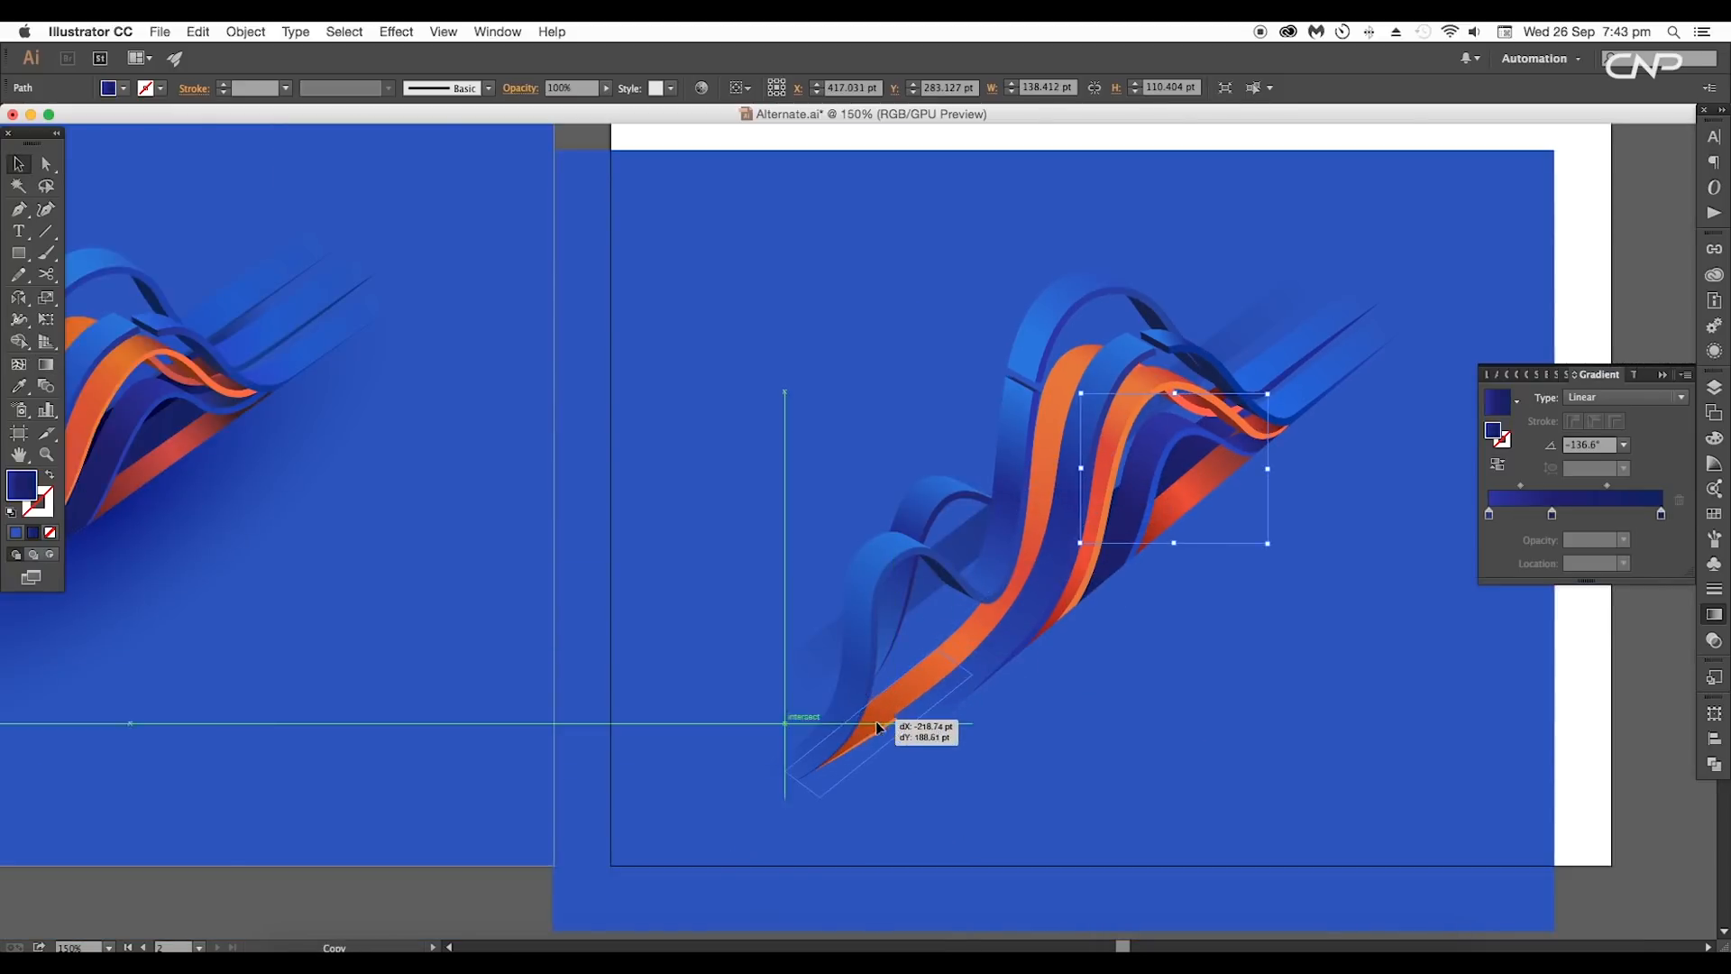
scroll(880, 729, up, 2)
key(a)
drag(678, 760, 707, 784)
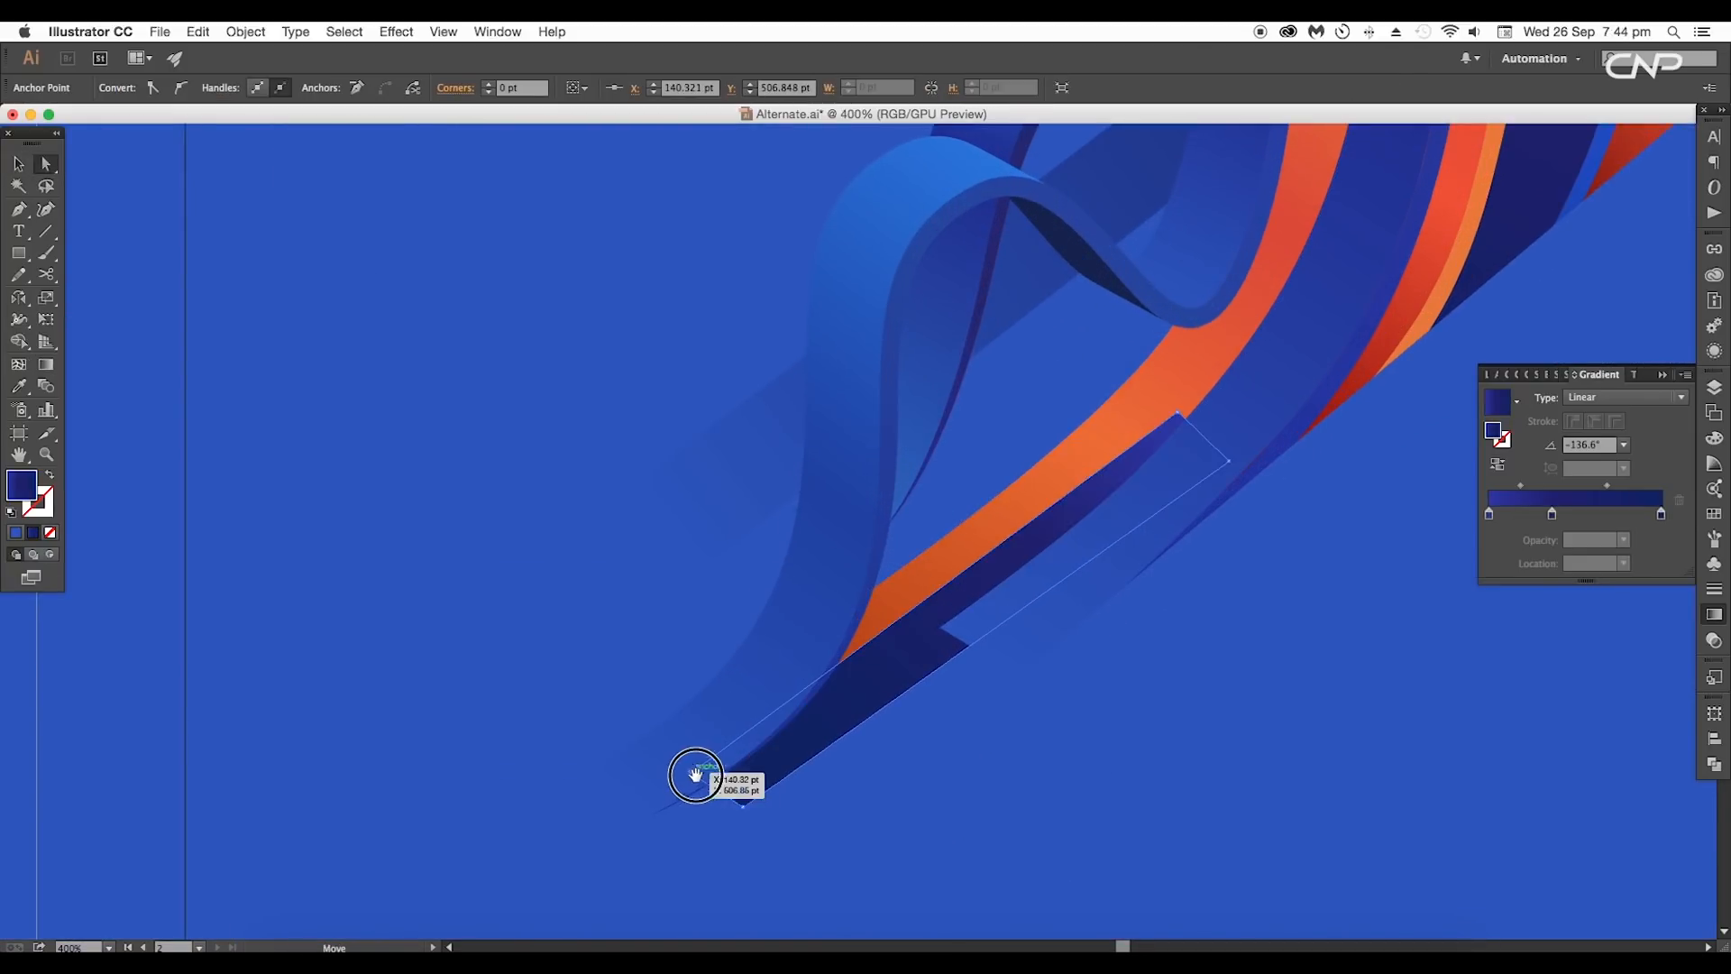
drag(1176, 413, 1083, 491)
drag(1084, 491, 1159, 435)
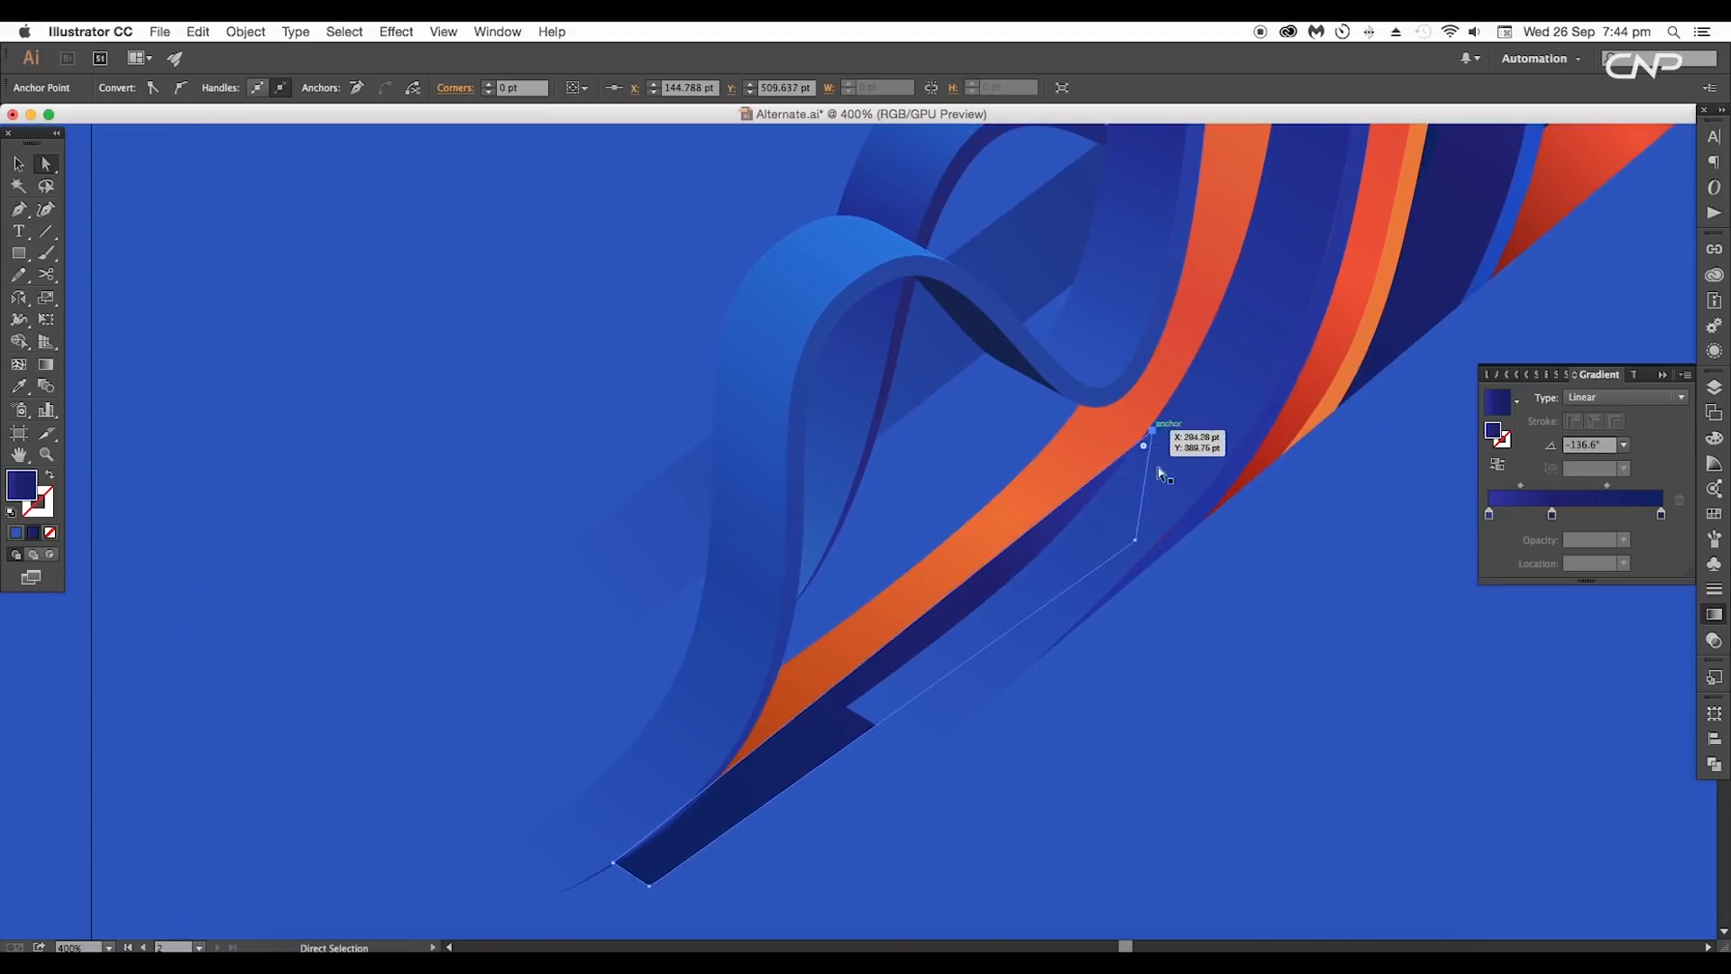
drag(1136, 540, 1099, 541)
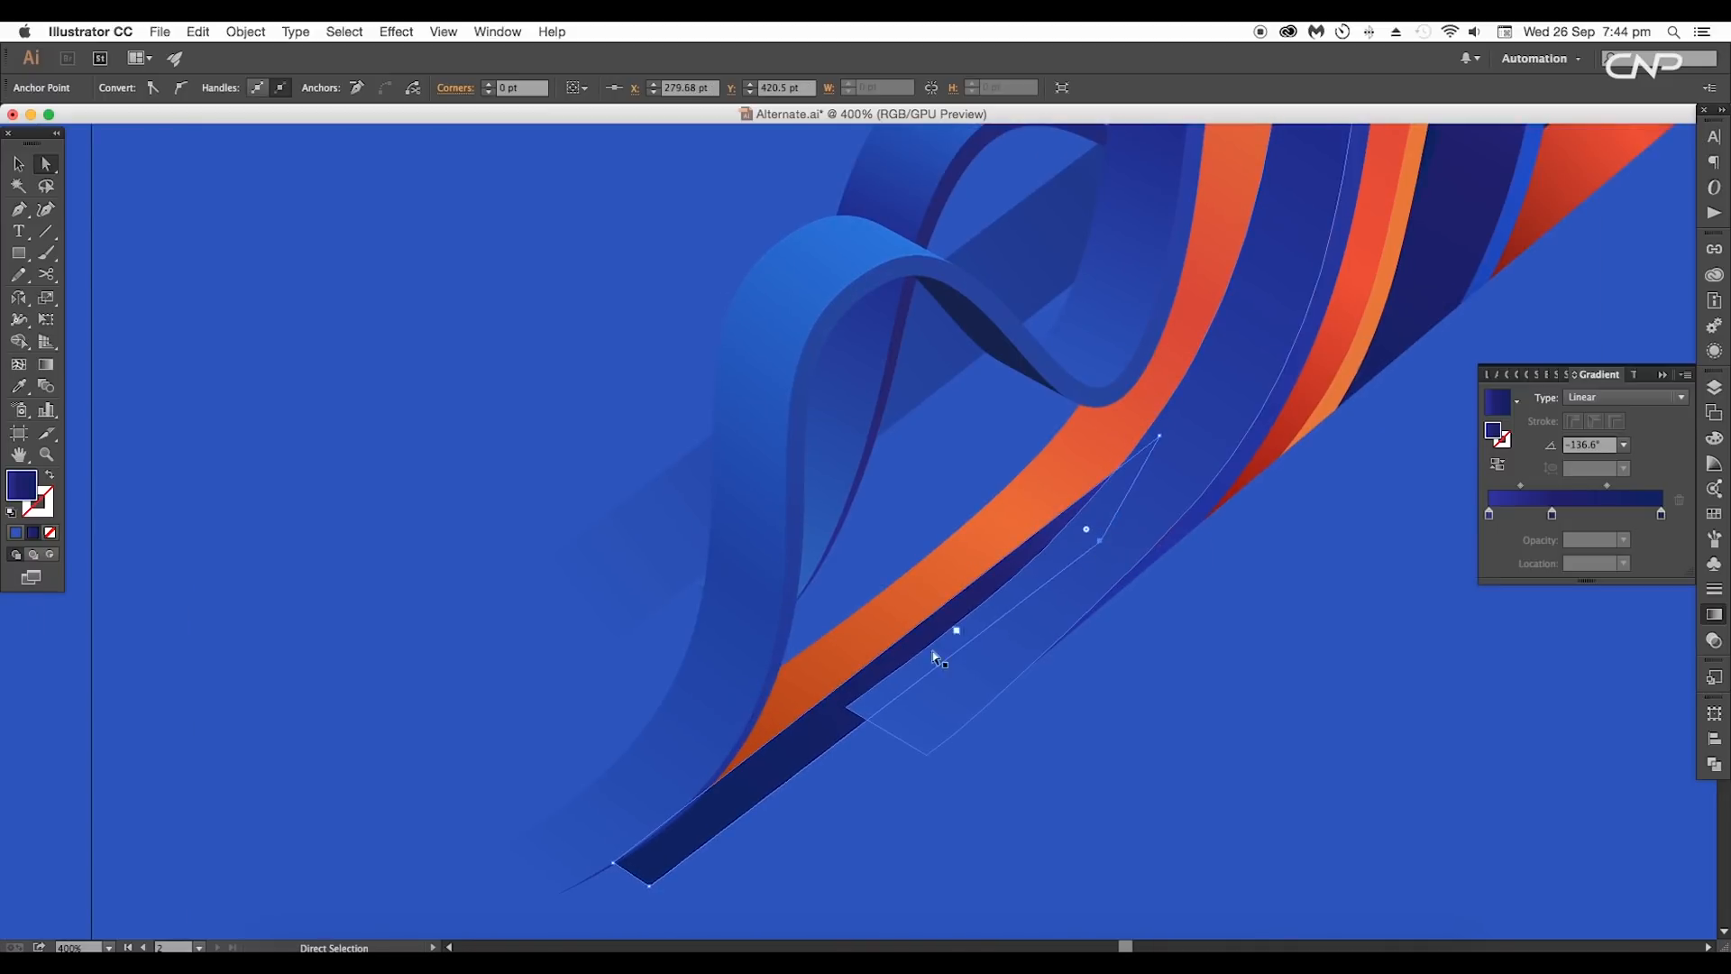
Step: Fill the reshaped copy with the flat background blue using the Eyedropper so it masks the orange ribbon's lower edge, then deselect it
key(i)
click(737, 737)
key(super+minus)
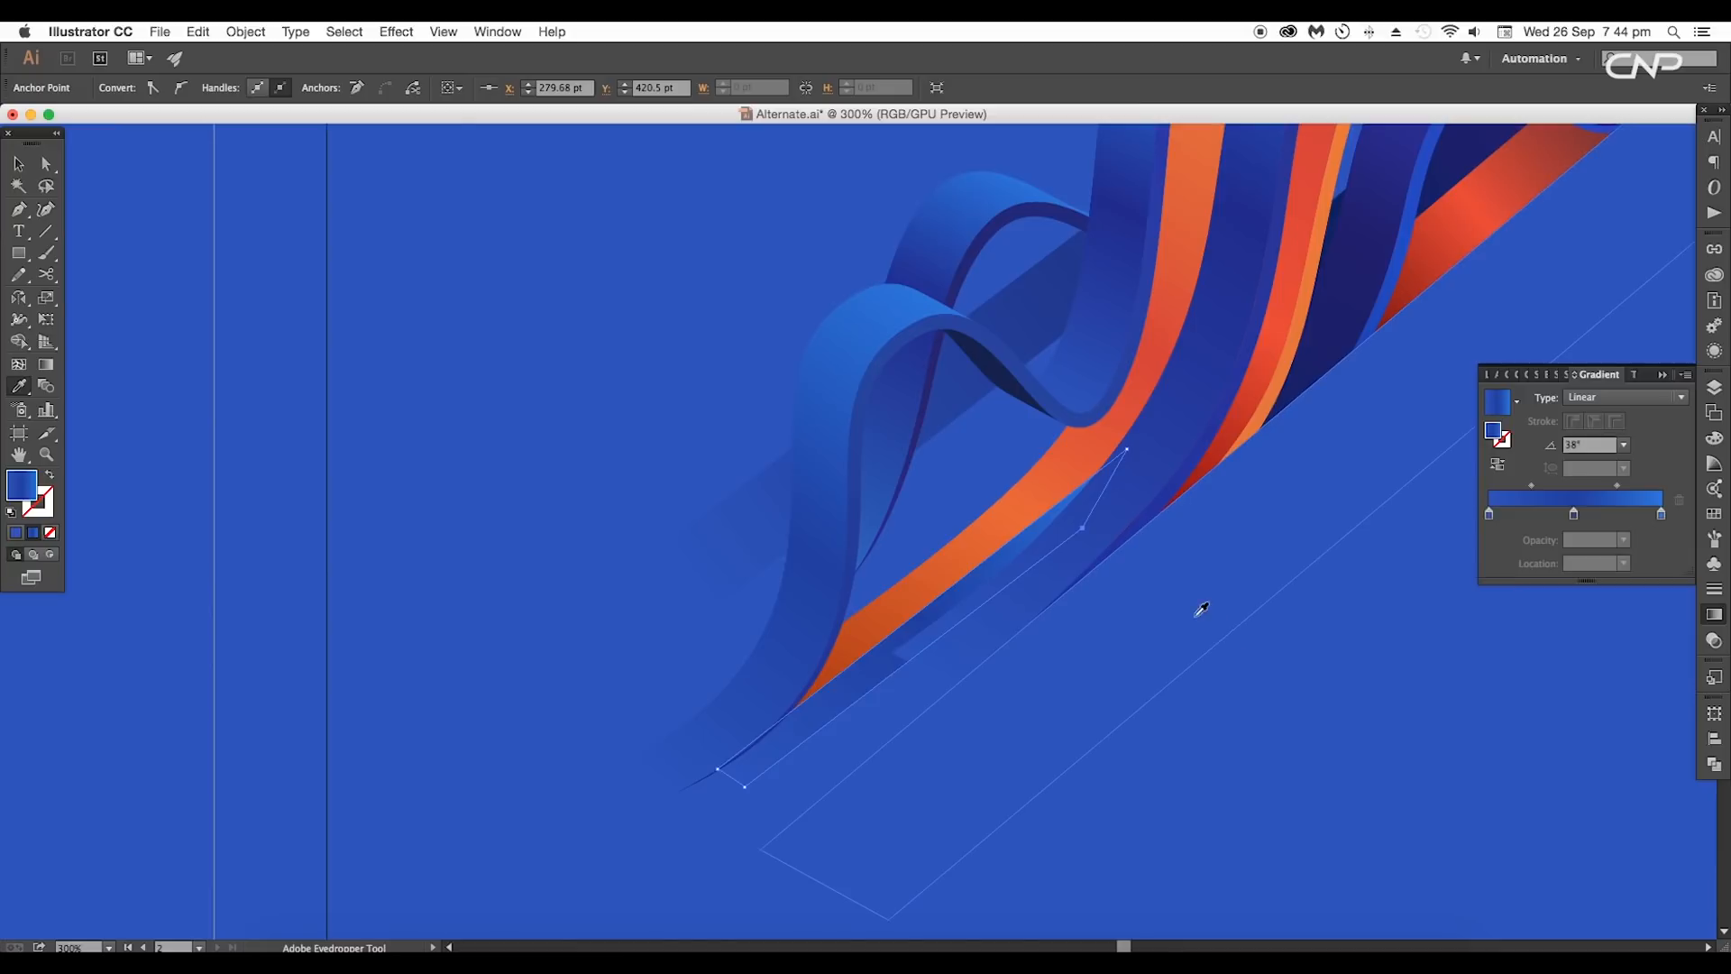
click(1197, 614)
drag(1037, 707, 1125, 705)
key(v)
click(541, 695)
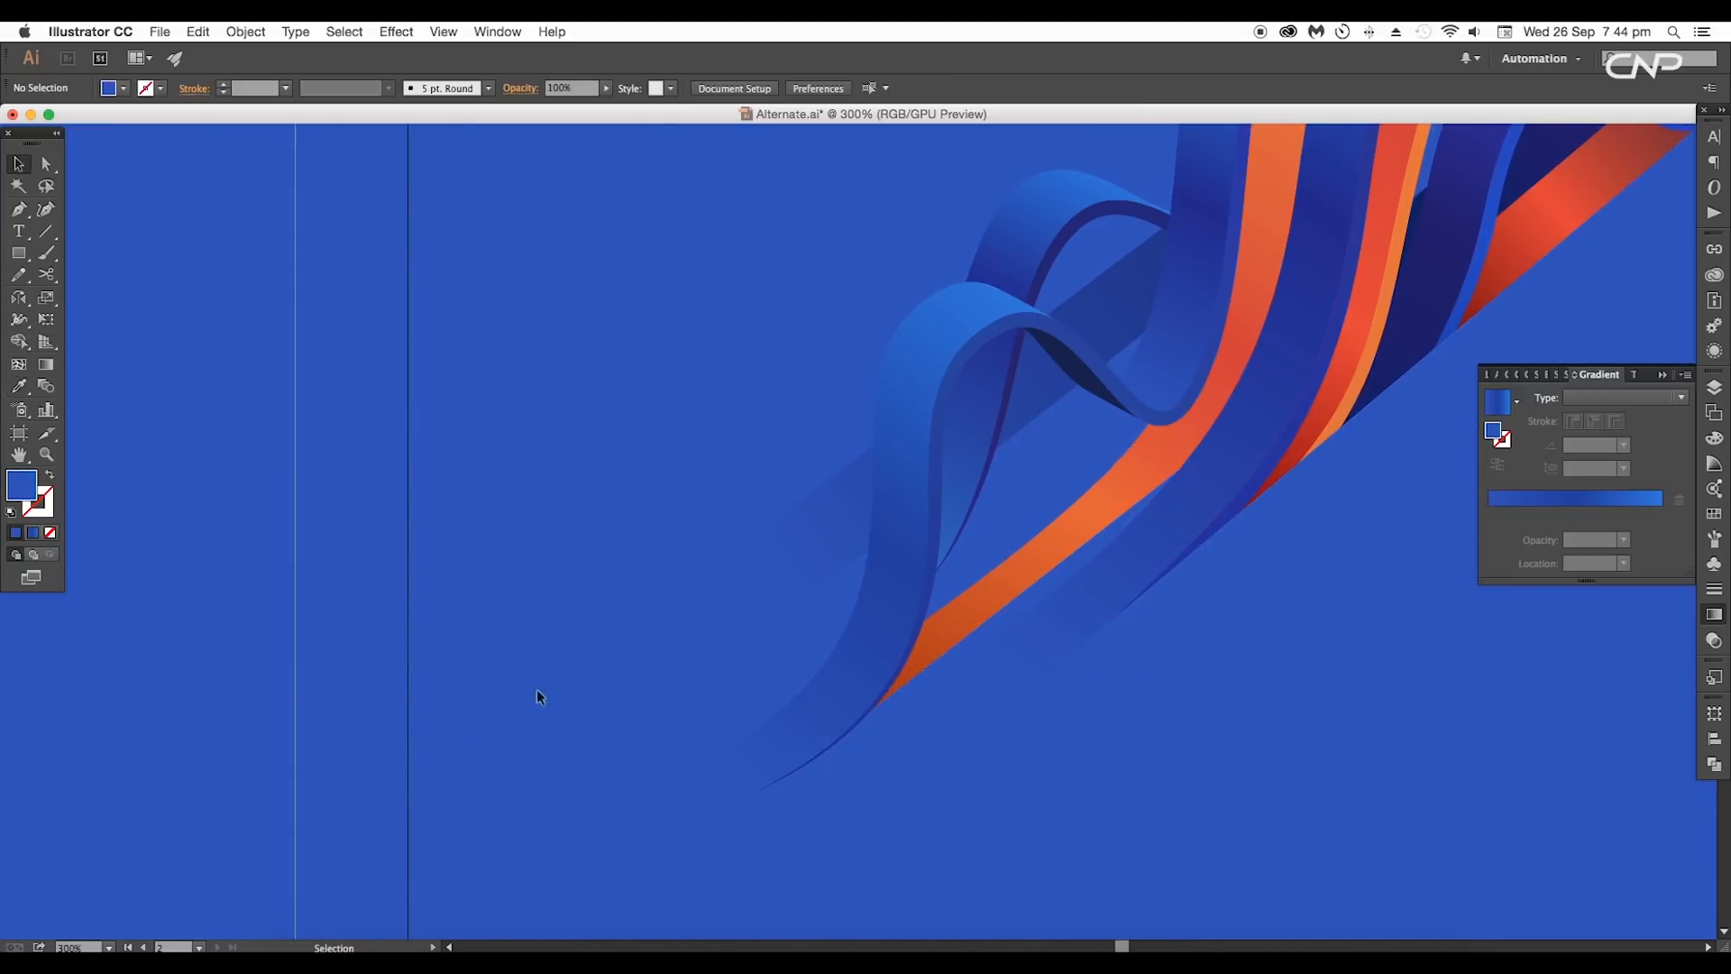
Step: Place a copy of the blue gradient strip slightly lower and fill it with the inner ribbon's dark purple gradient using the Eyedropper
scroll(1006, 620, down, 3)
drag(982, 664, 1030, 675)
key(super+plus)
drag(1214, 633, 1253, 669)
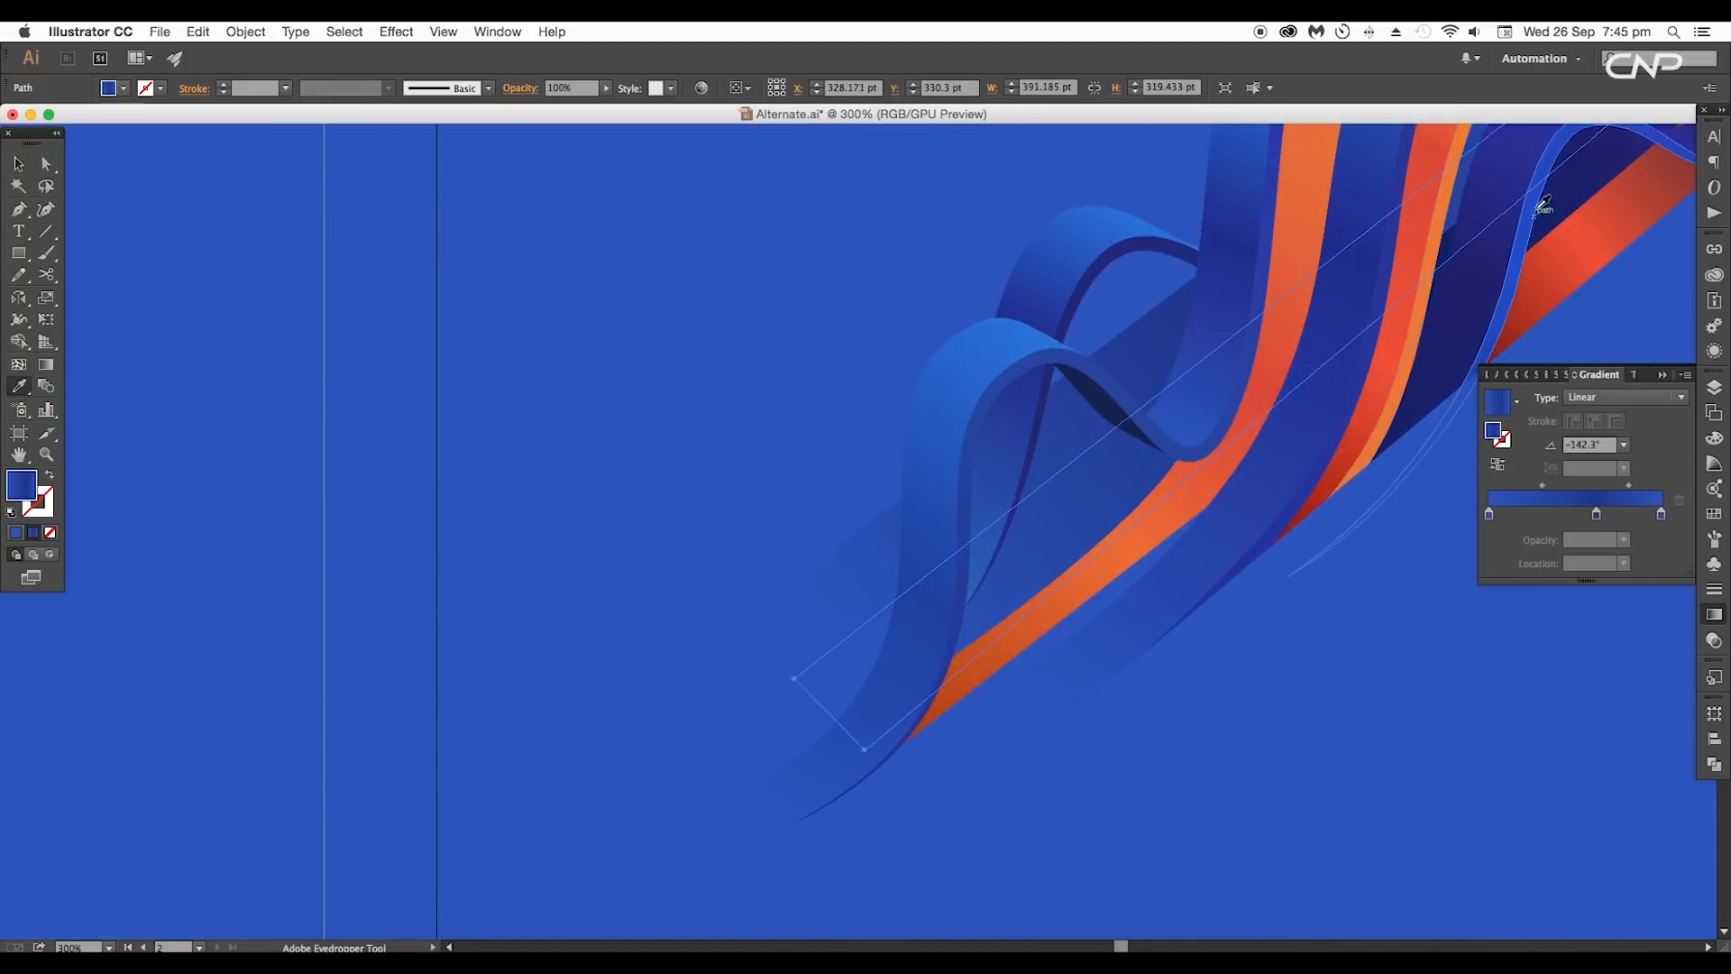
click(1538, 206)
key(super+minus)
Step: Set both end stops of the strip's purple gradient to the copied background blue and darken its inner stop
click(1490, 516)
double_click(1490, 516)
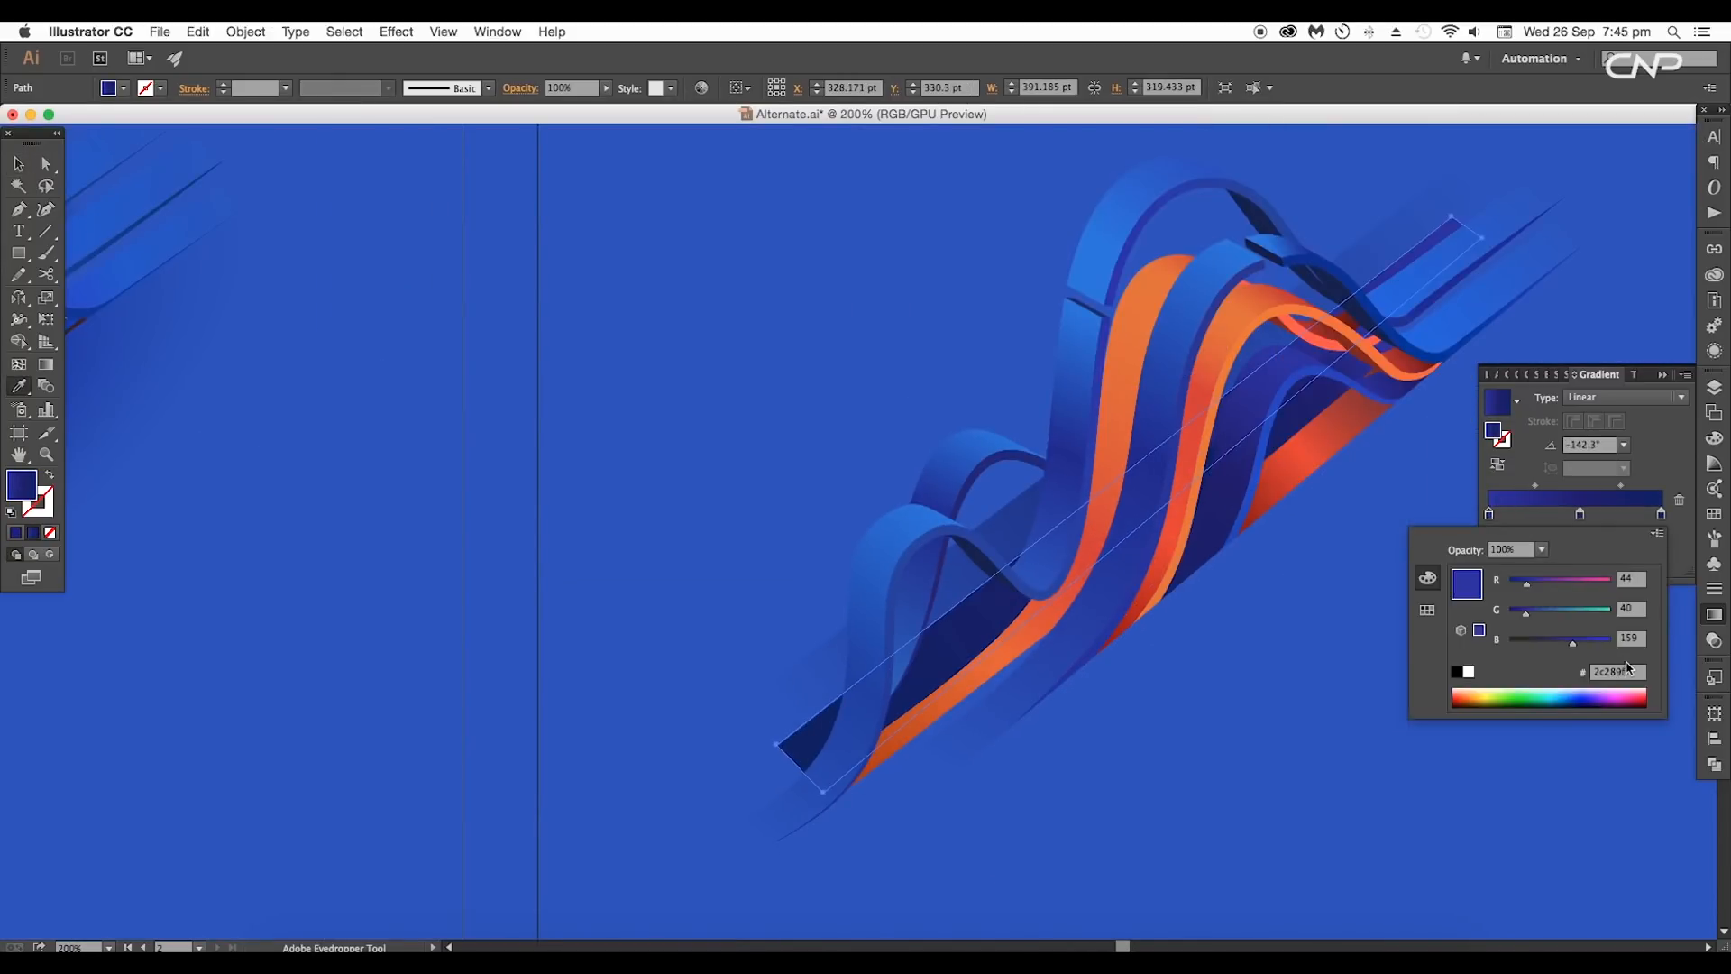
key(super+v)
key(Return)
key(g)
double_click(1661, 514)
drag(1631, 673, 1494, 677)
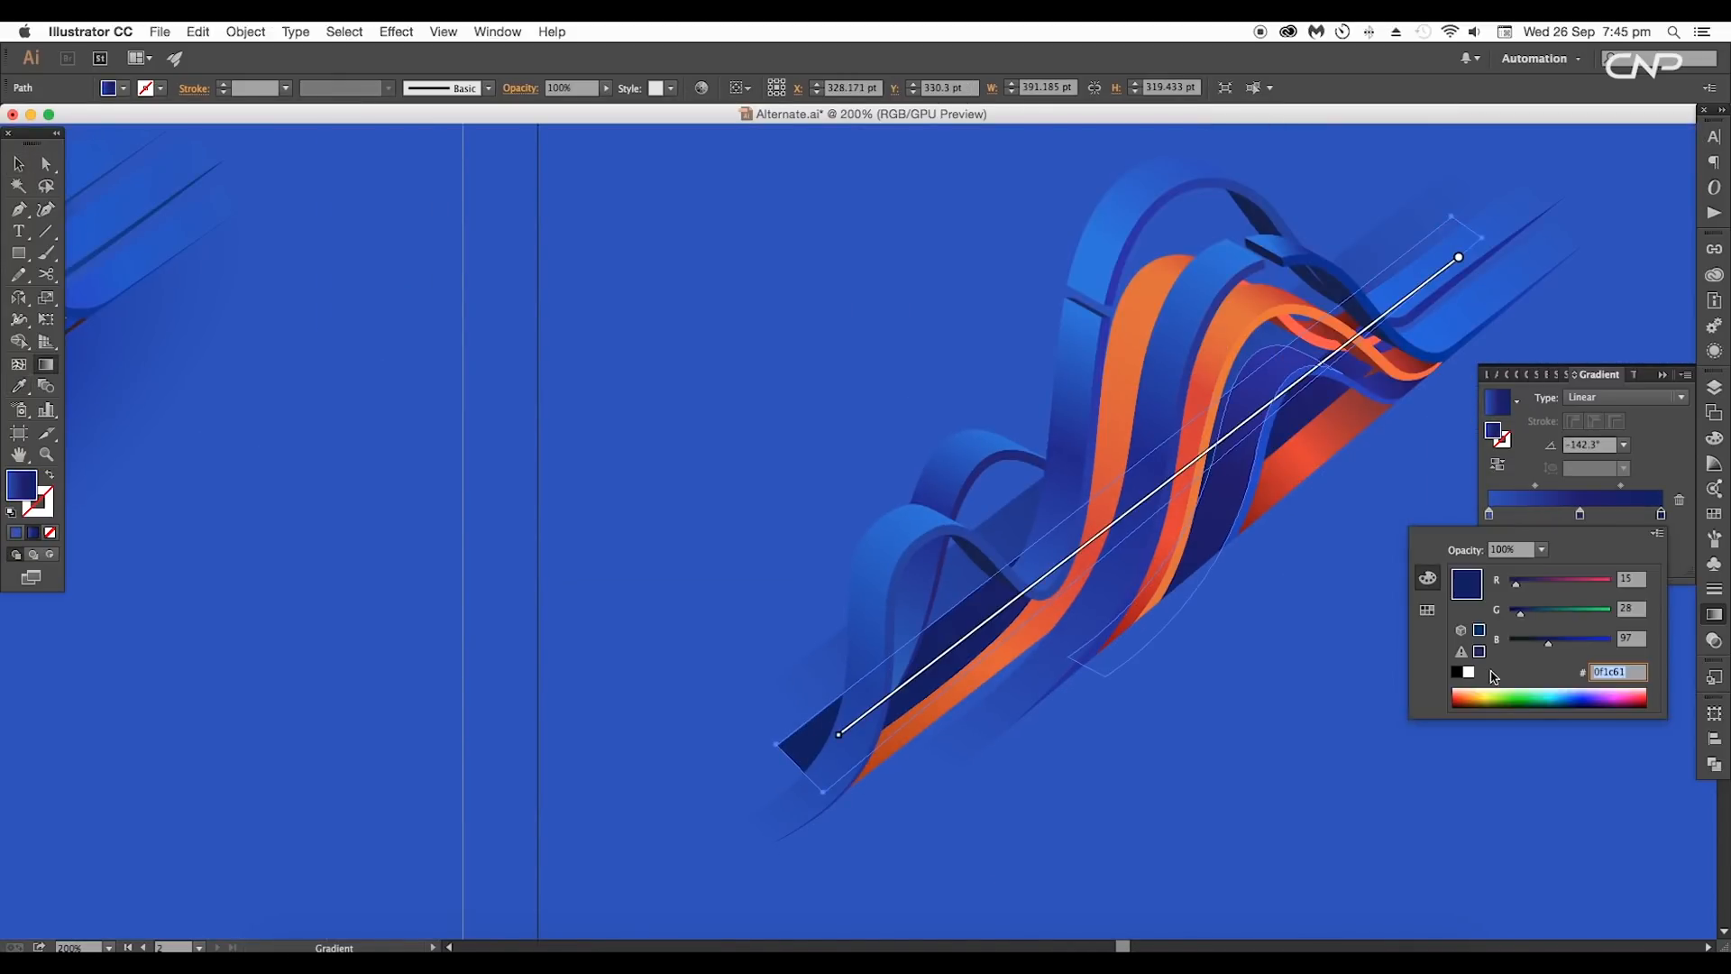
key(Return)
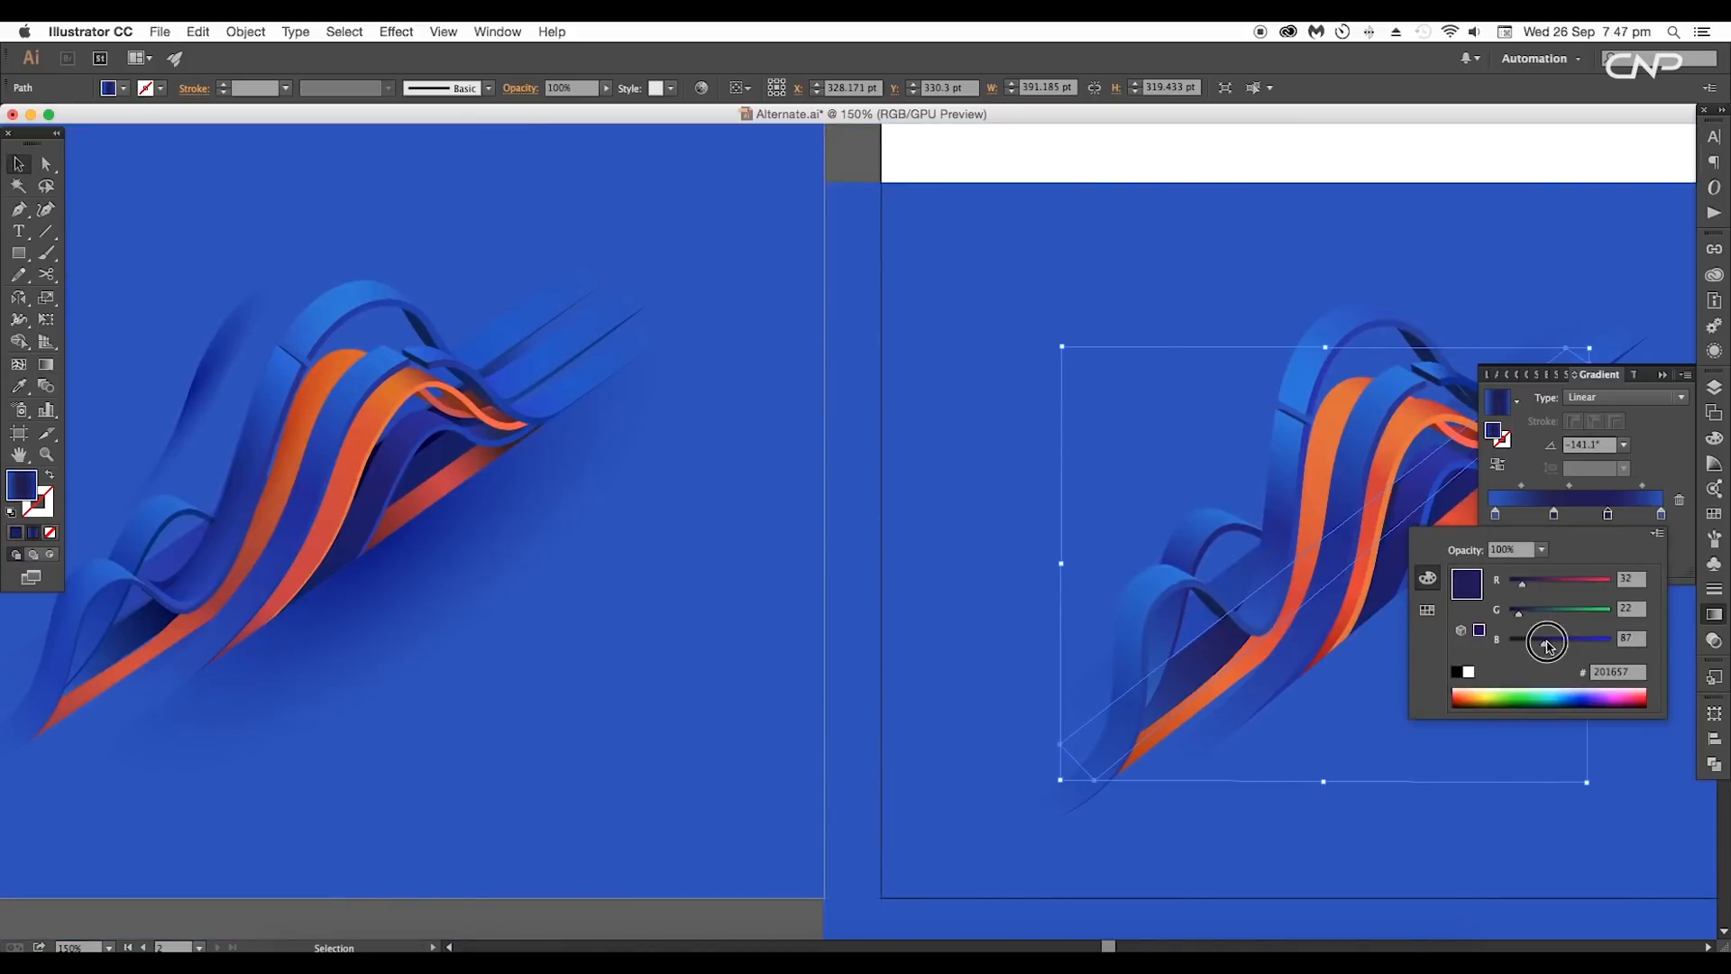
key(space)
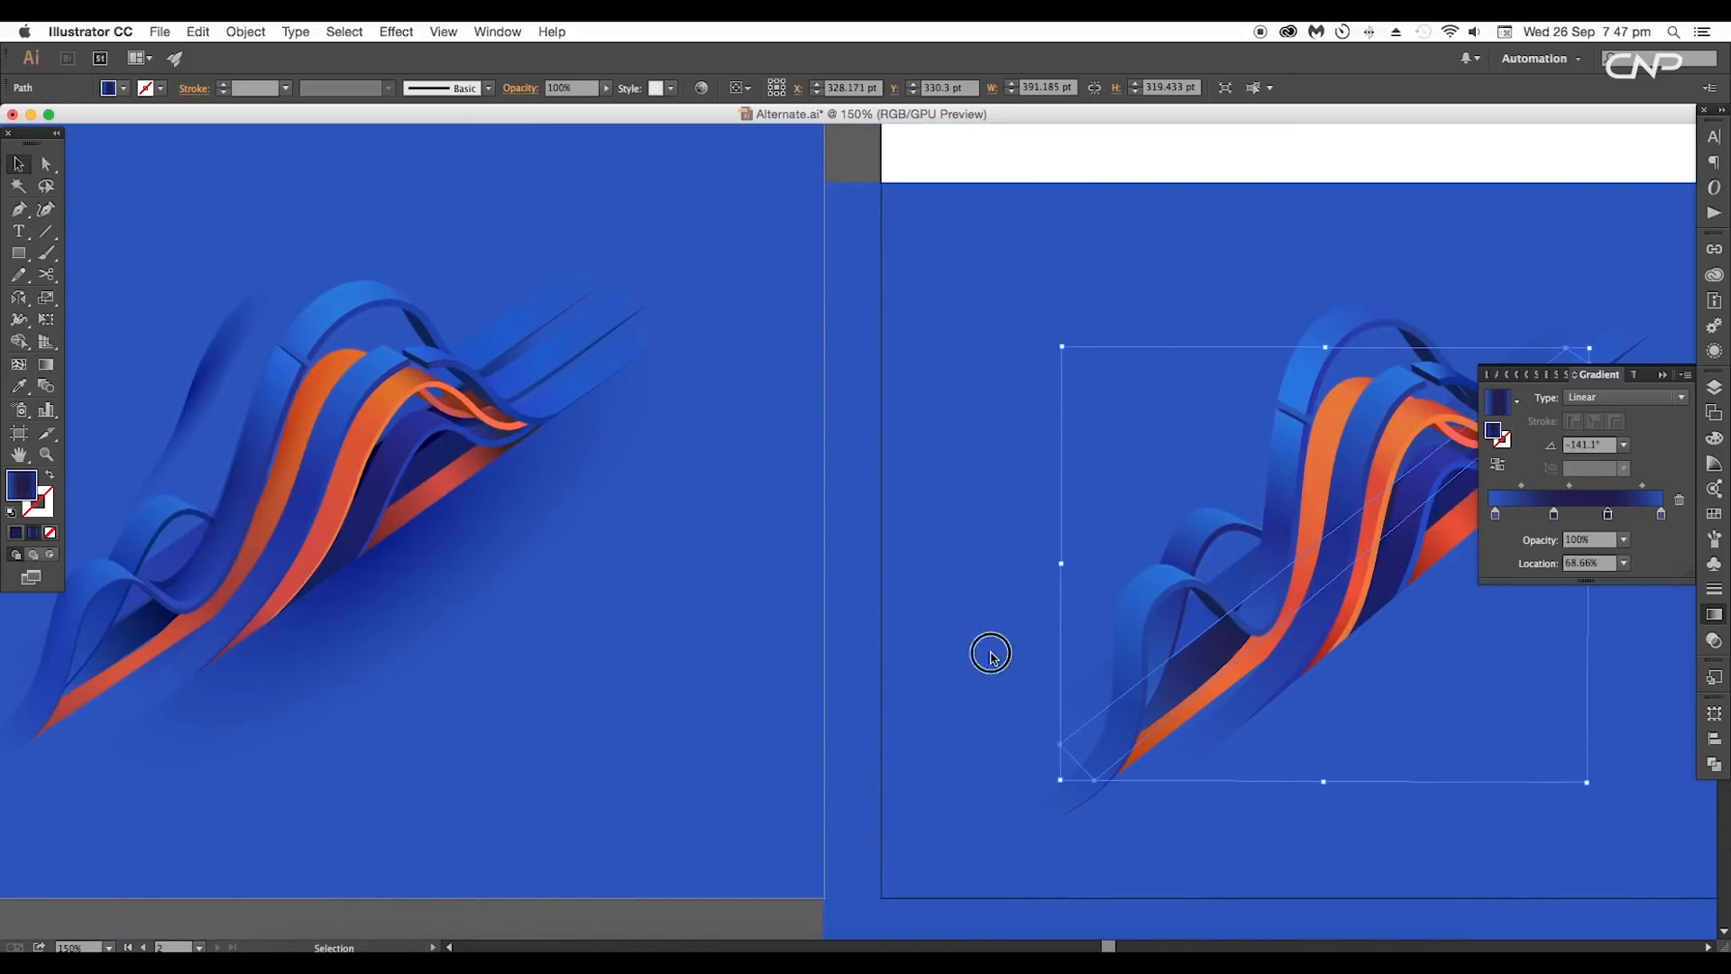
drag(989, 653, 858, 649)
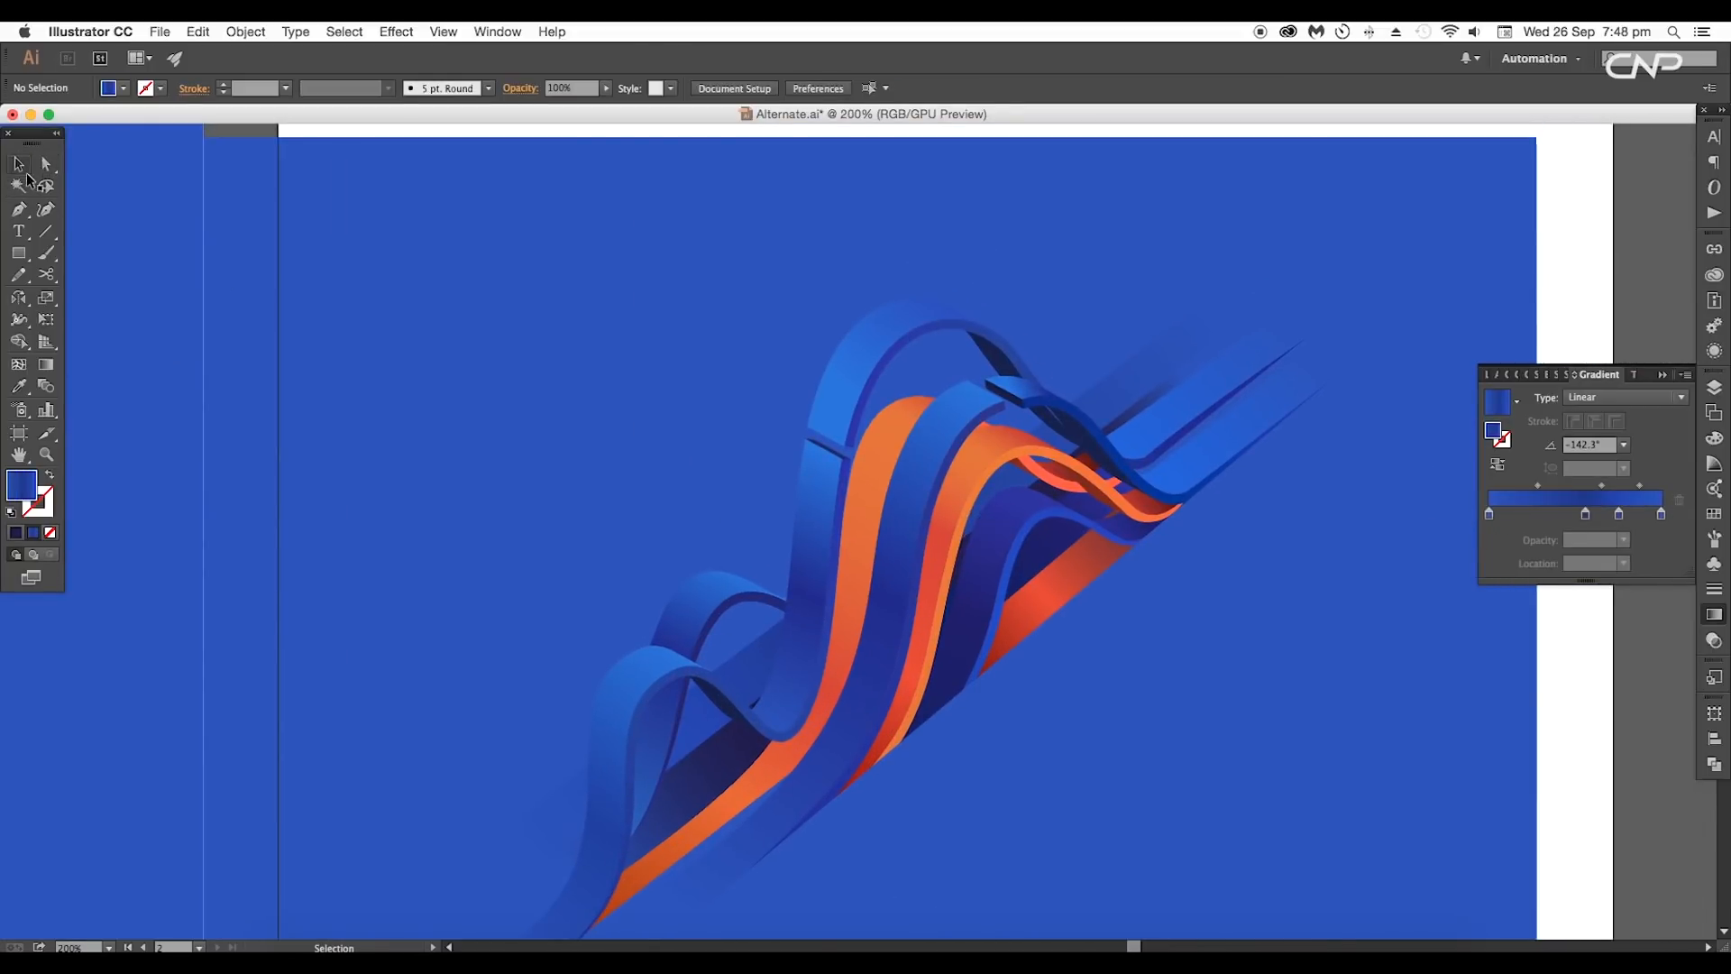
Step: Select the large plain blue strip beneath the ribbons and fill it with the Fading Sky gradient preset
click(27, 174)
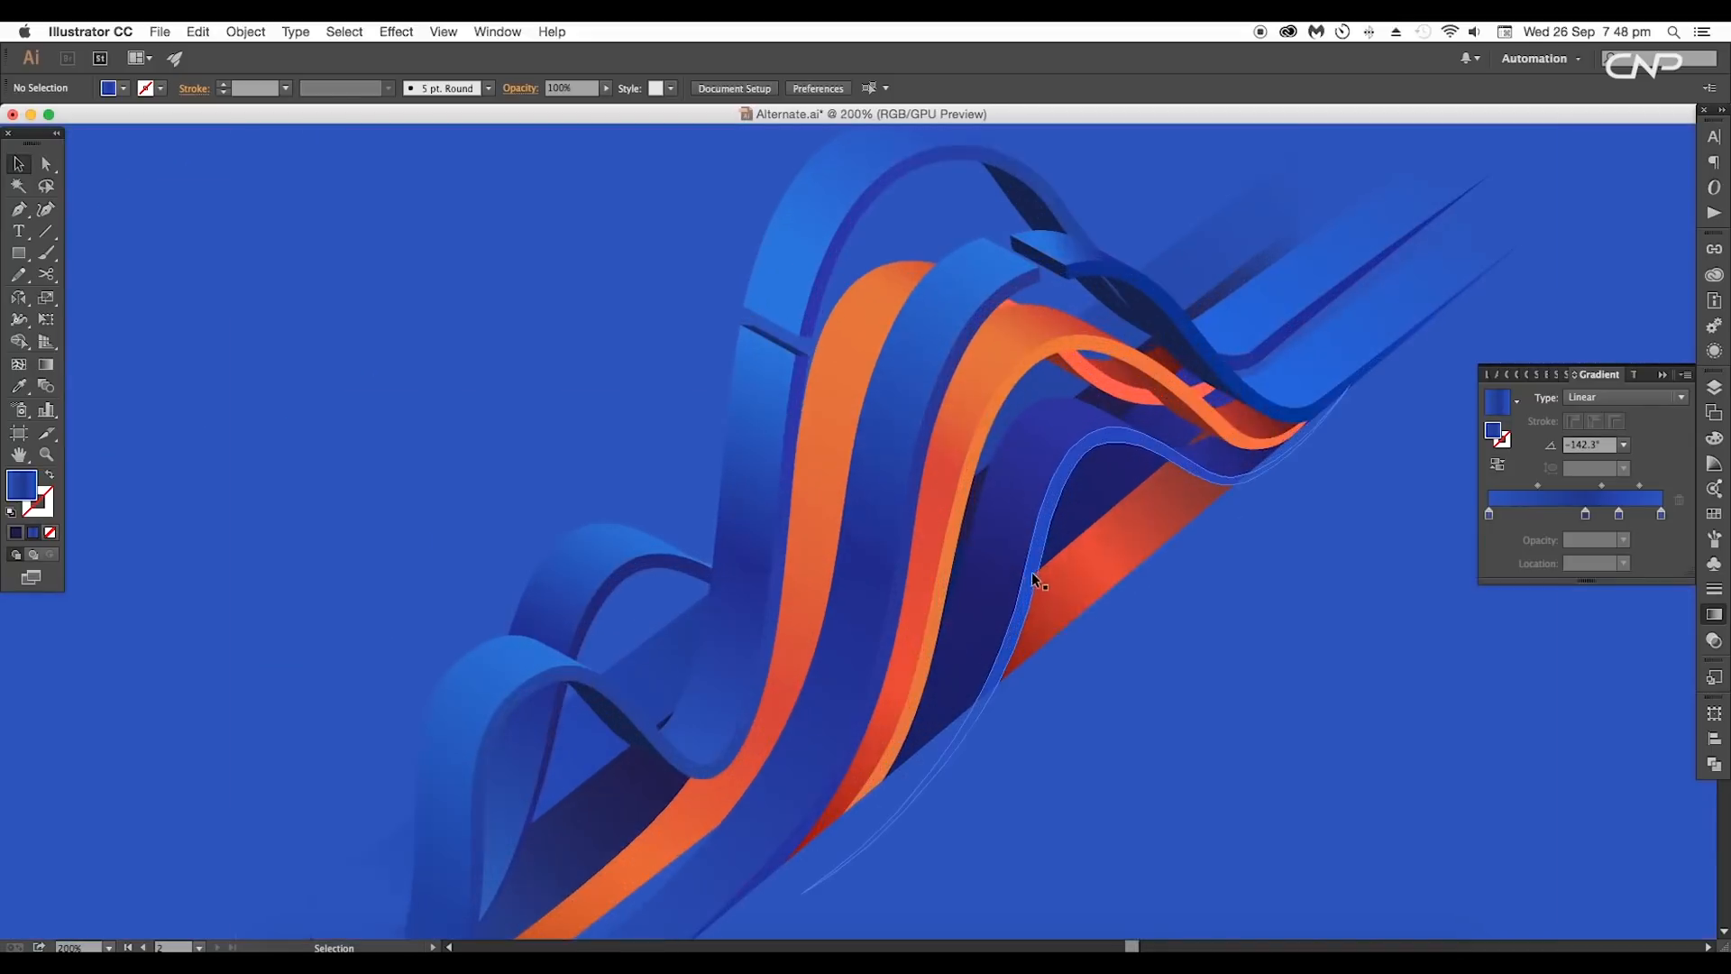
drag(1106, 666, 1036, 604)
scroll(1019, 600, down, 1)
click(1037, 628)
scroll(1034, 604, down, 1)
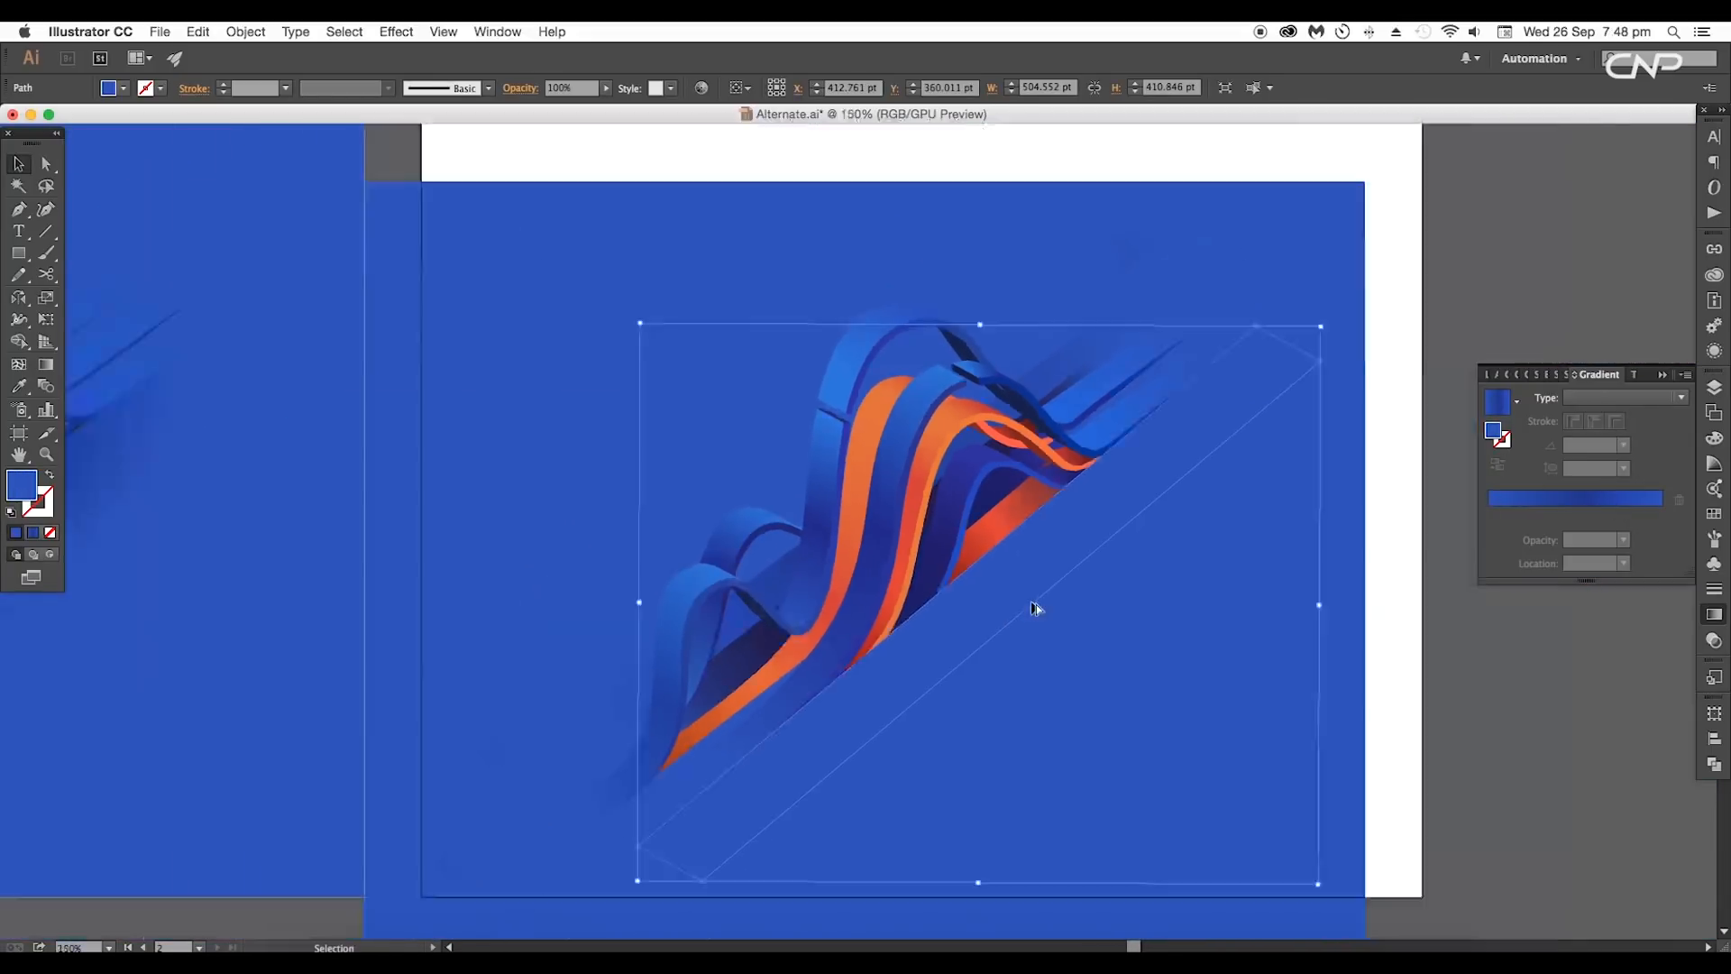
scroll(1036, 604, down, 1)
key(a)
key(v)
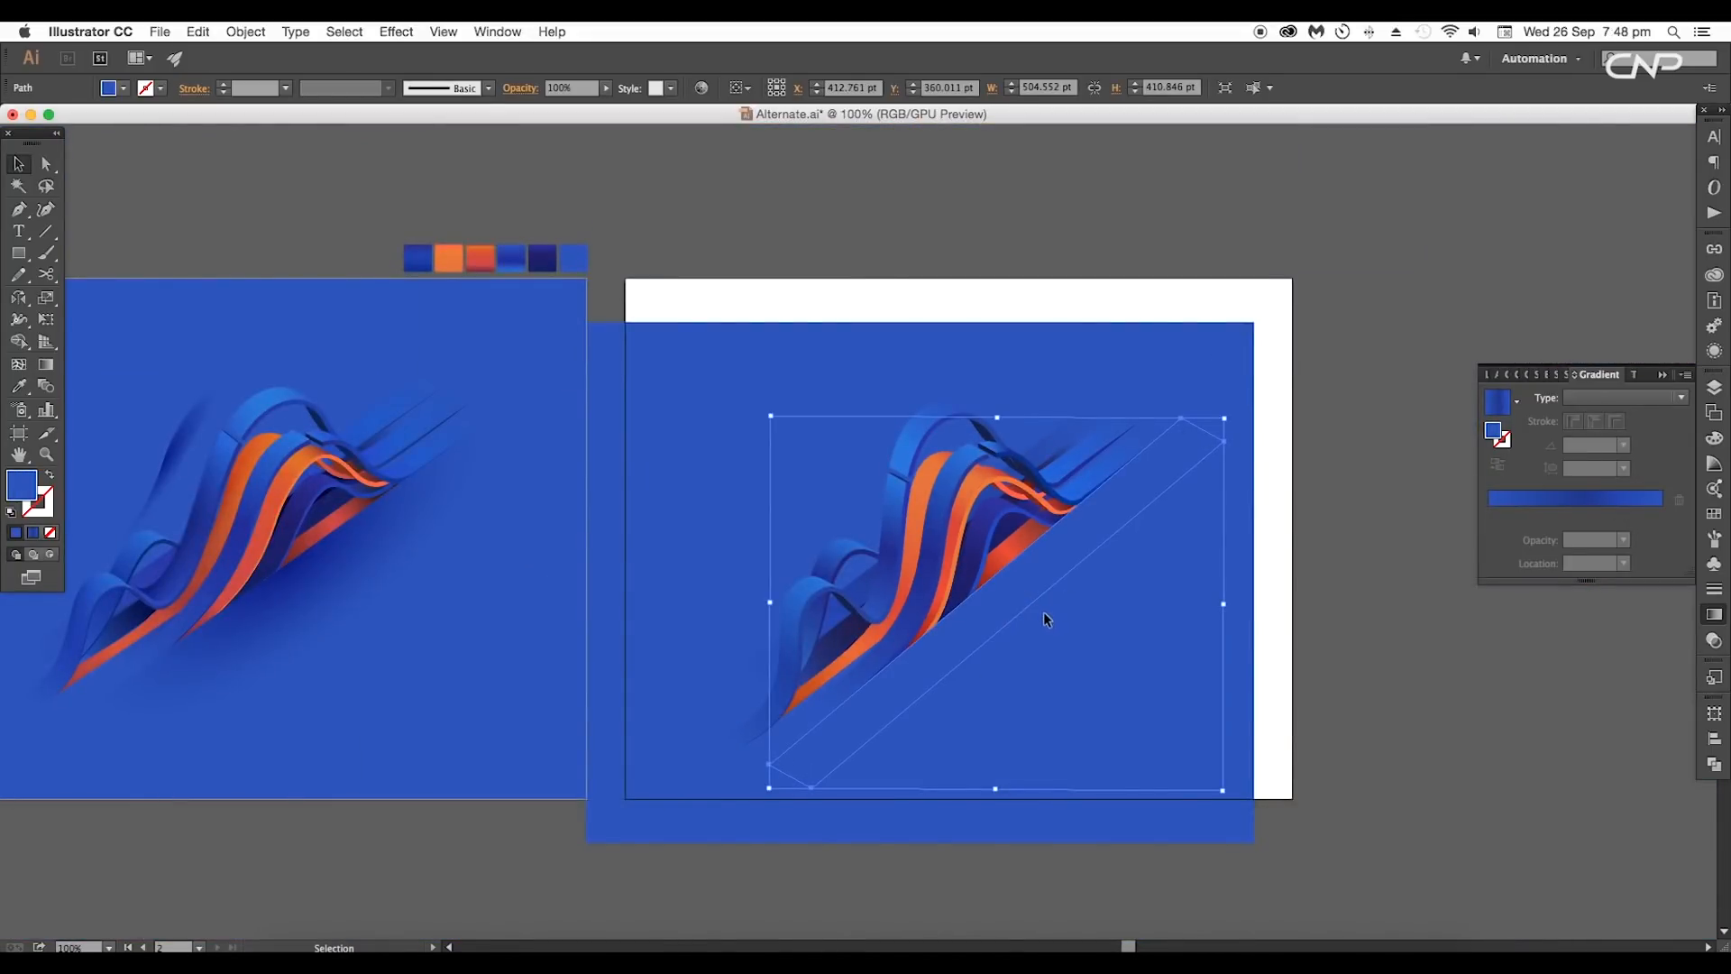
scroll(1024, 620, up, 2)
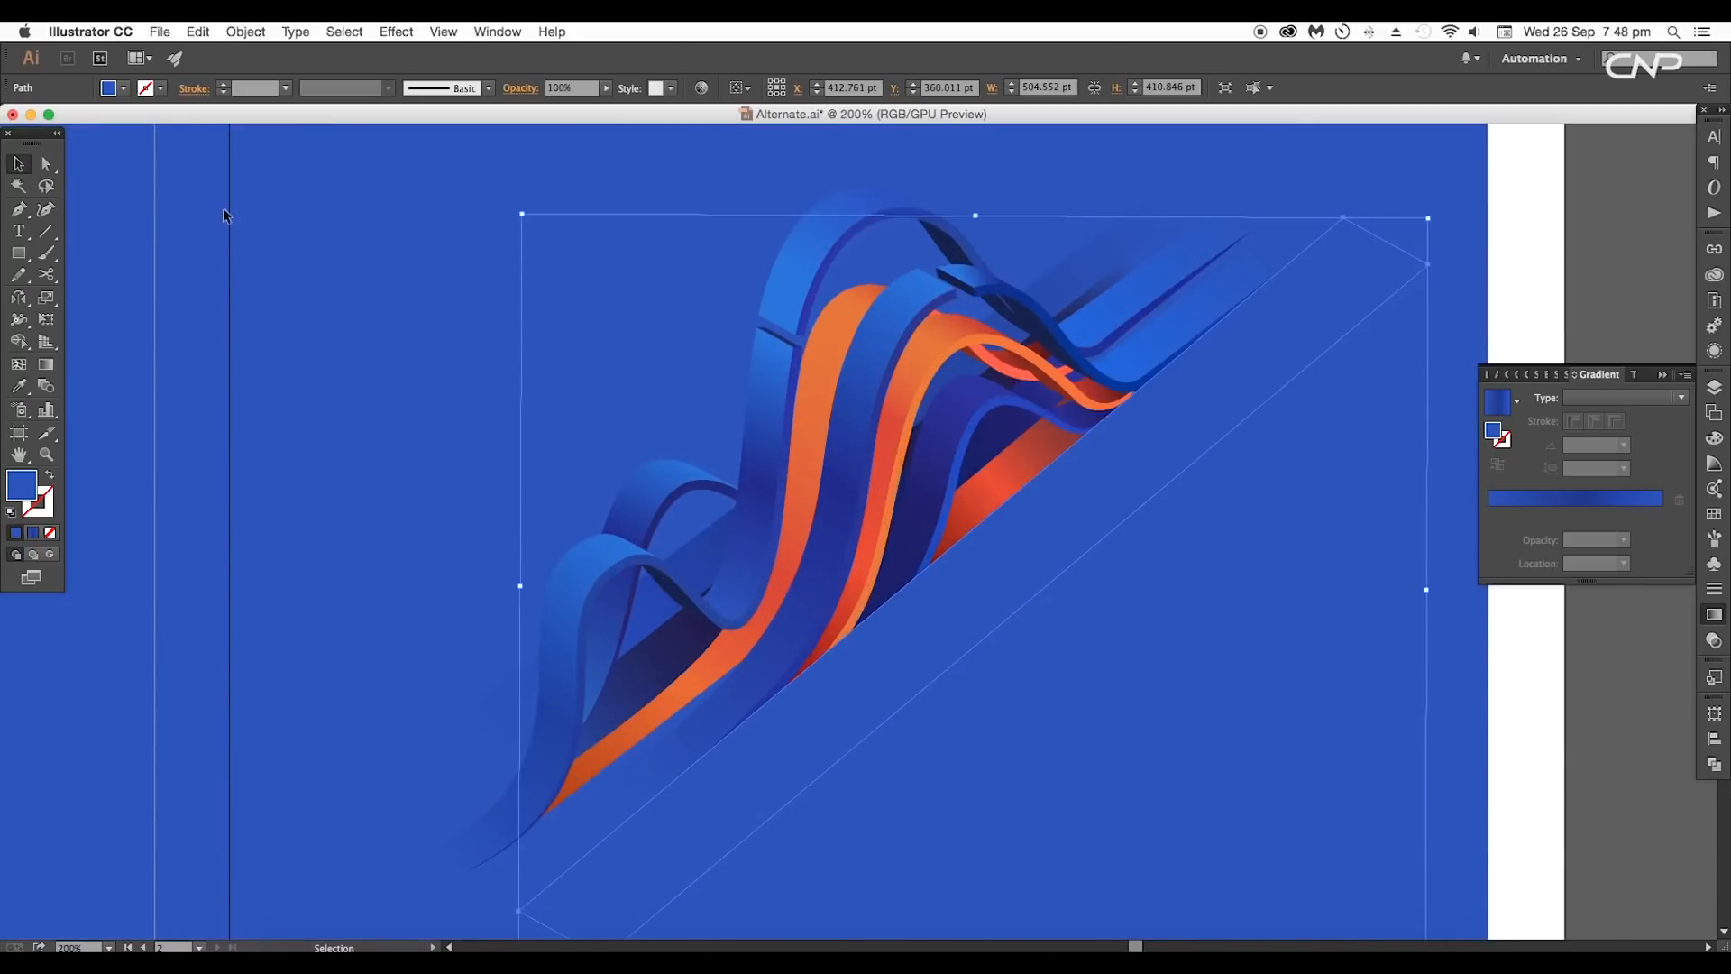
click(34, 533)
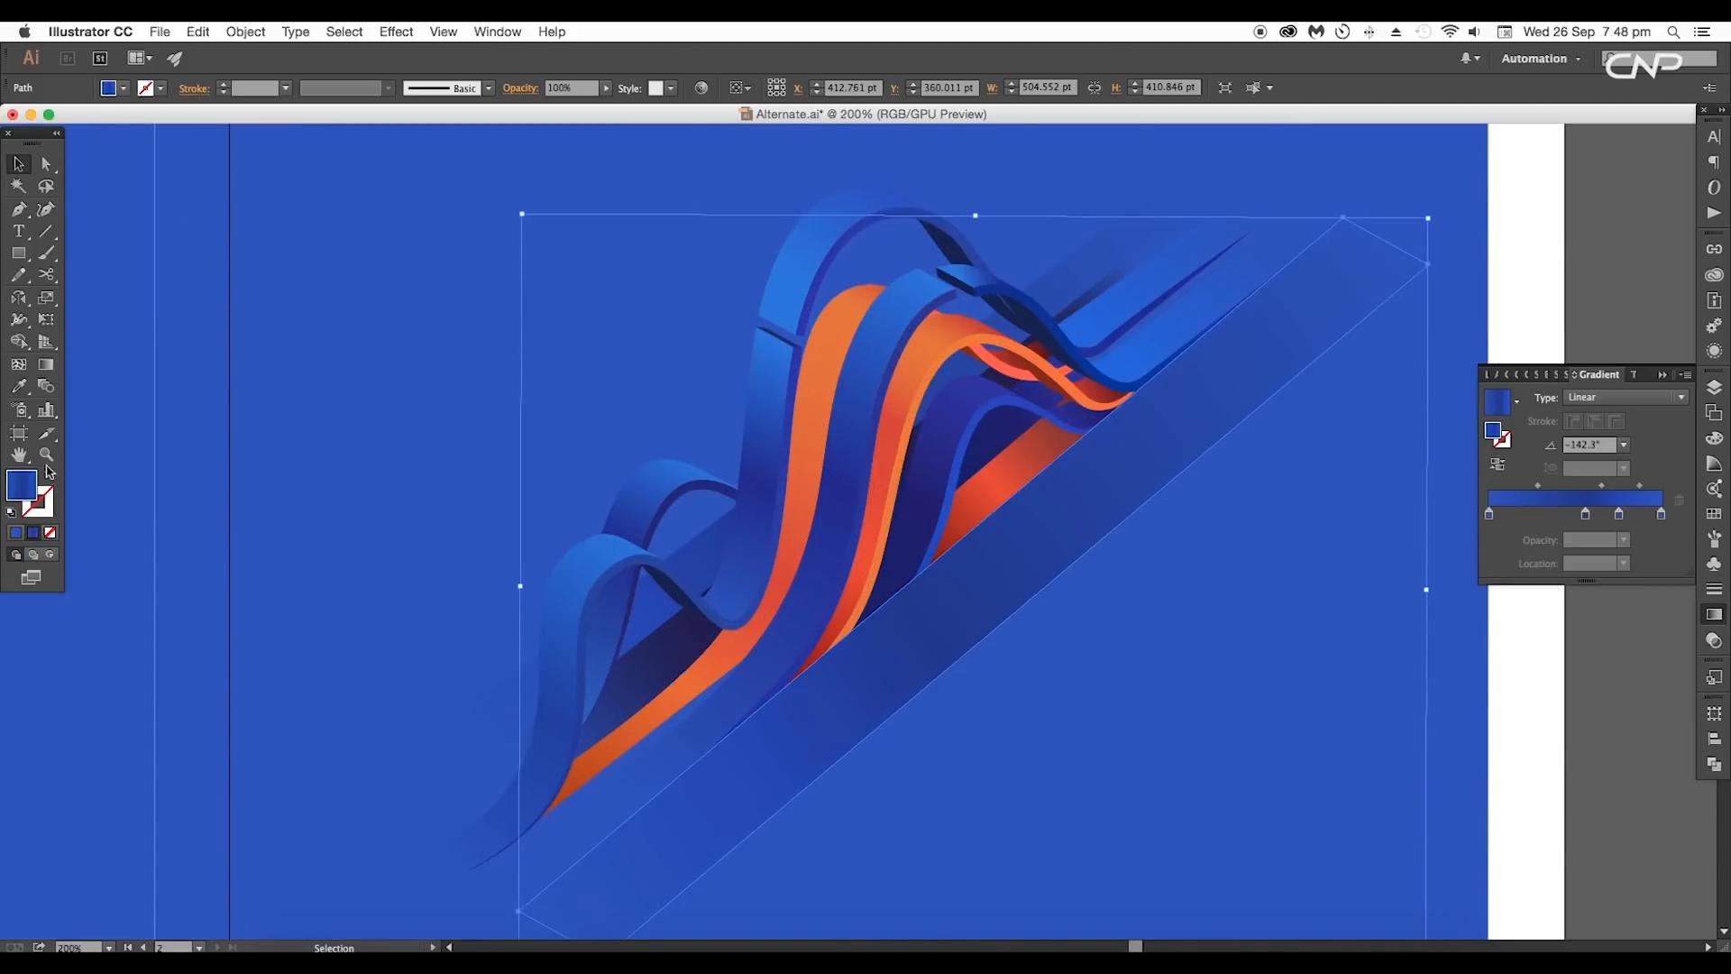
click(122, 89)
click(119, 92)
click(1516, 405)
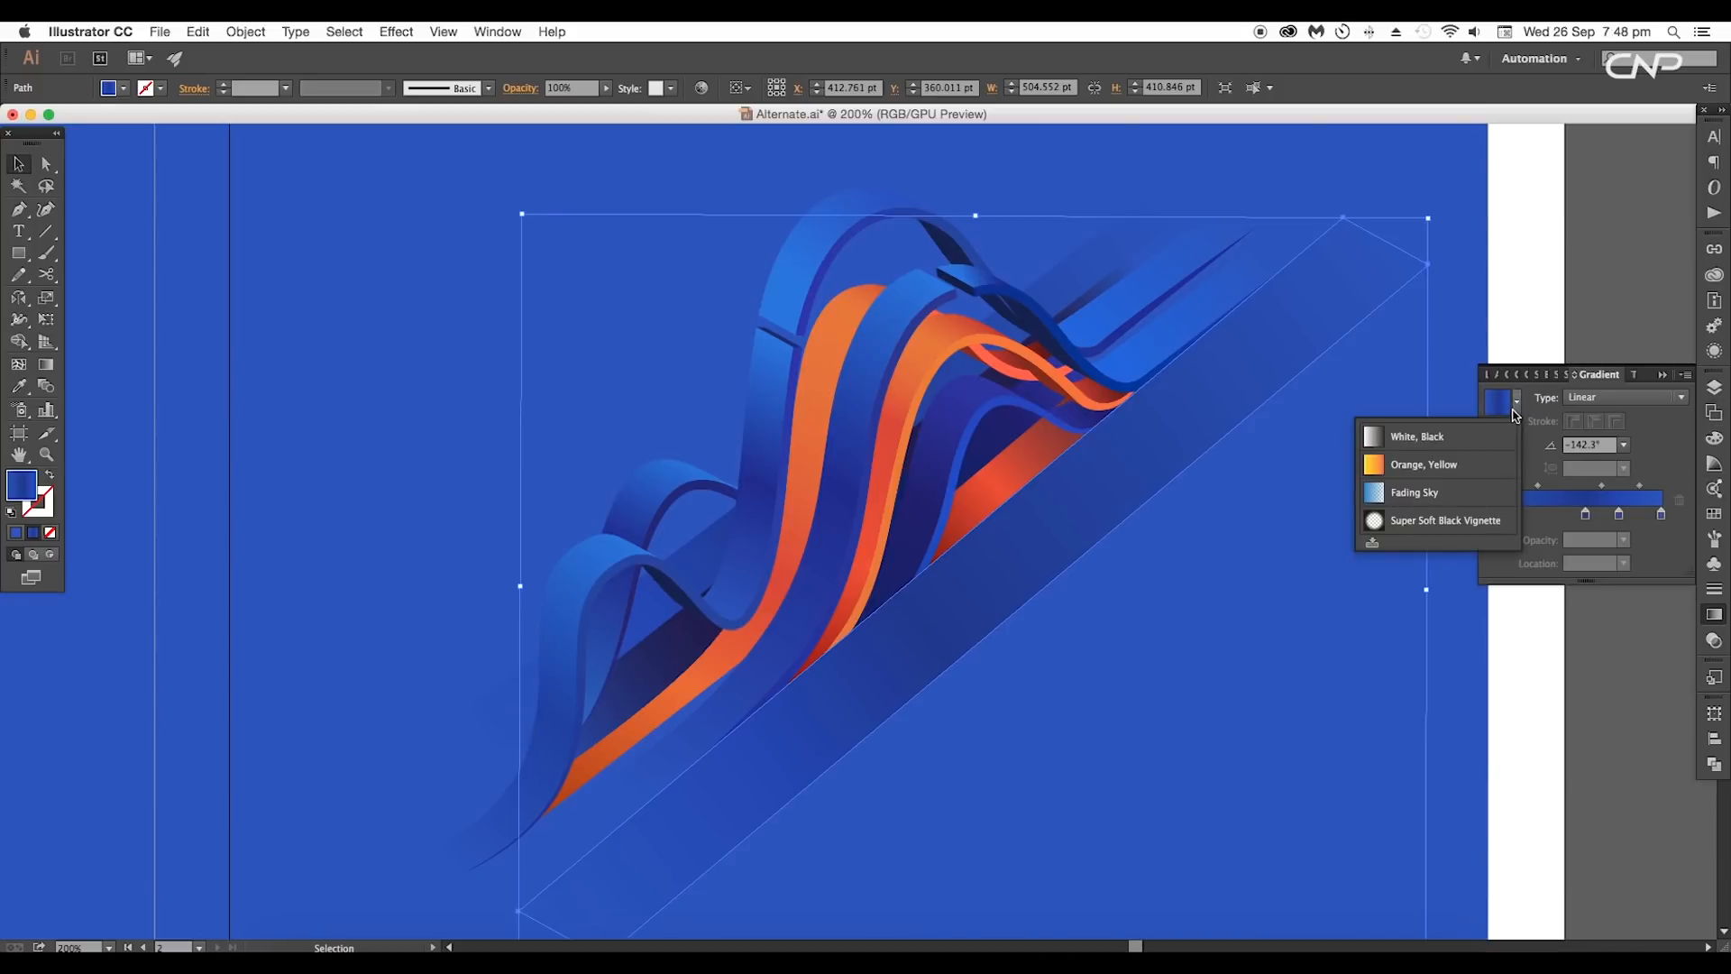
click(1387, 495)
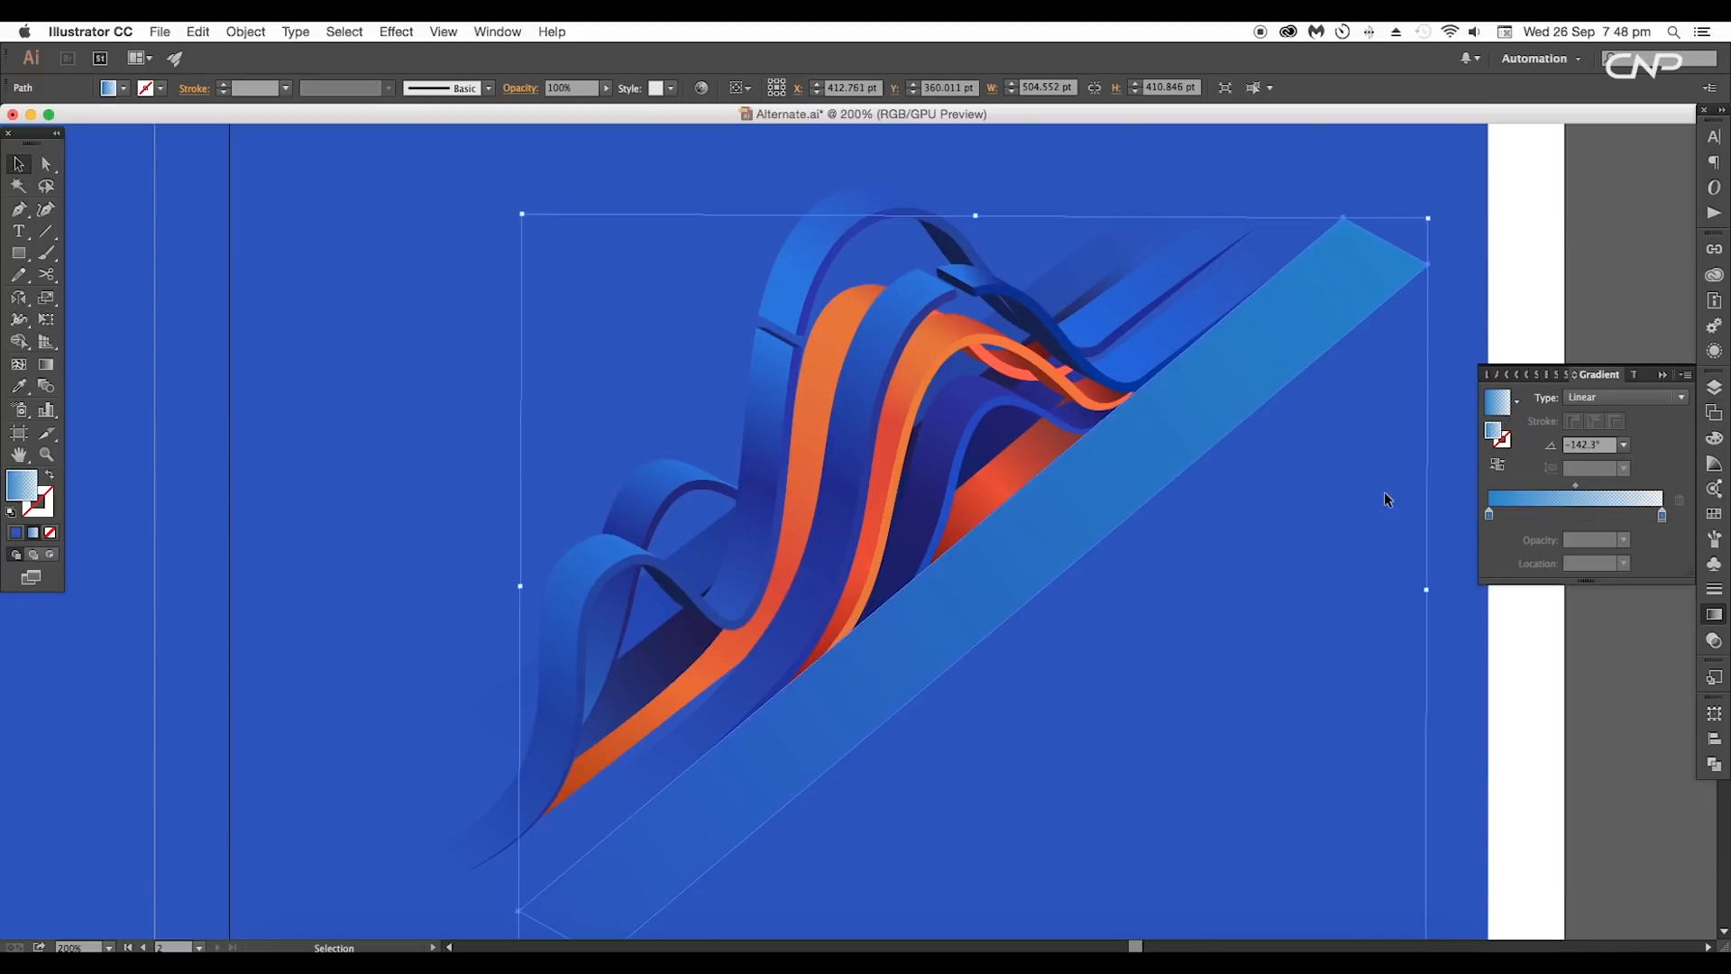
Step: Recolour the strip's linear gradient with black at the opaque end stop and white at the transparent end stop
double_click(1490, 515)
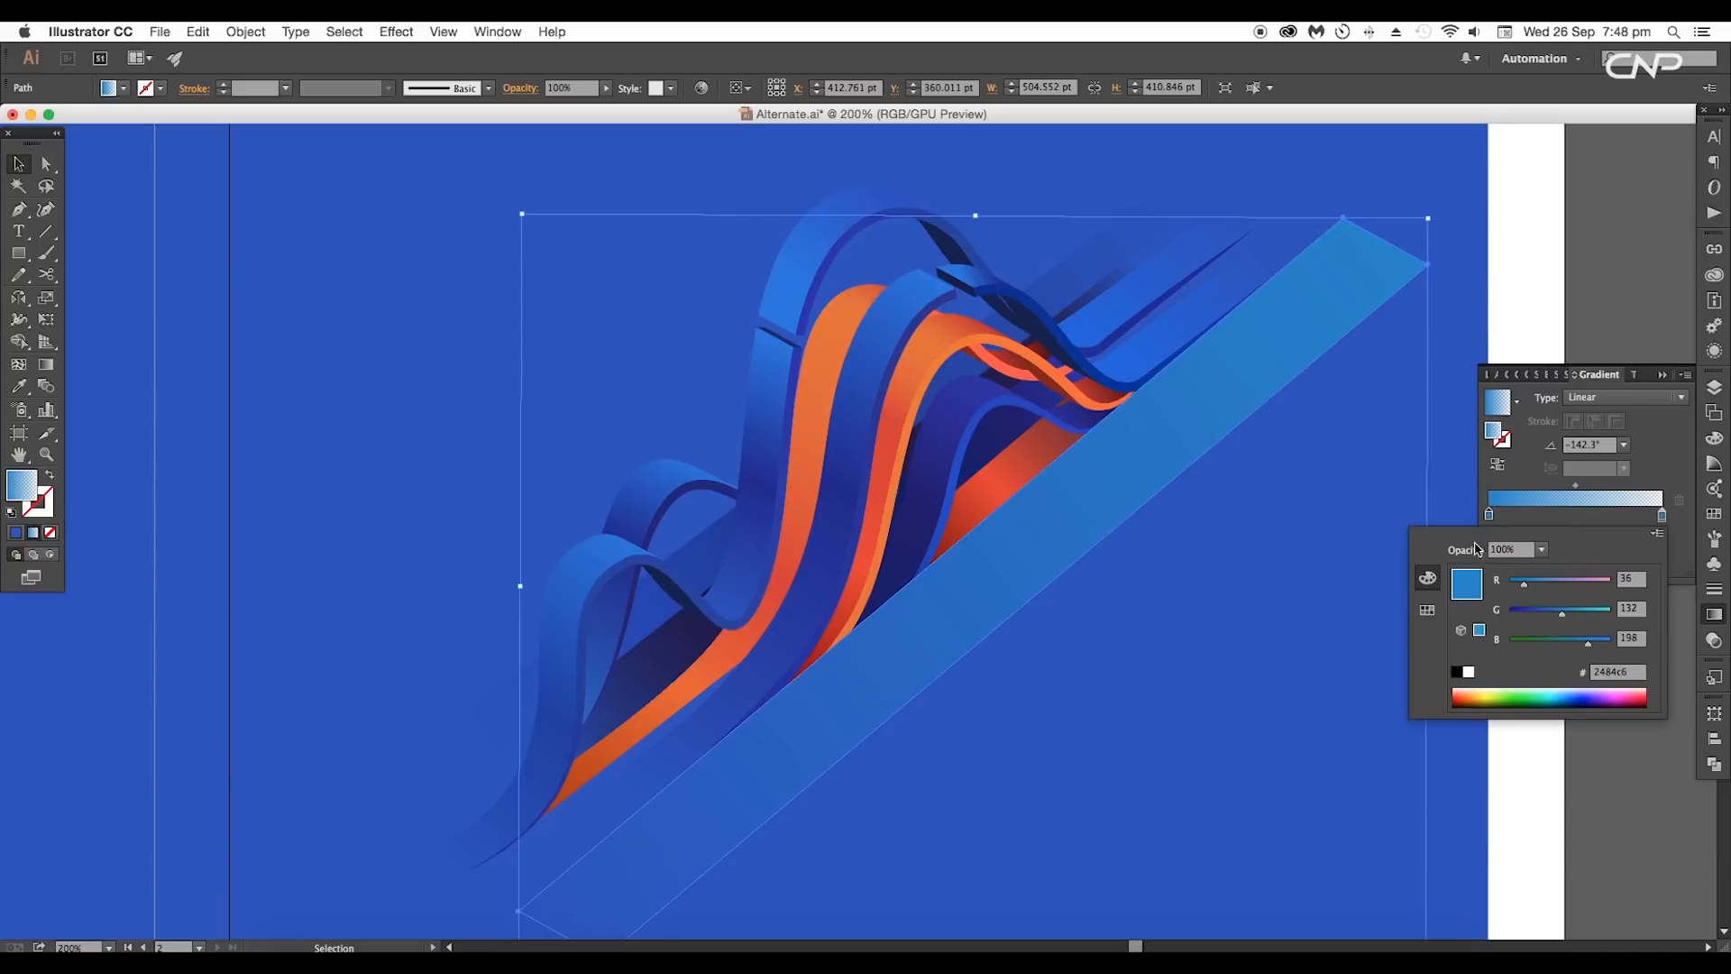
click(1458, 673)
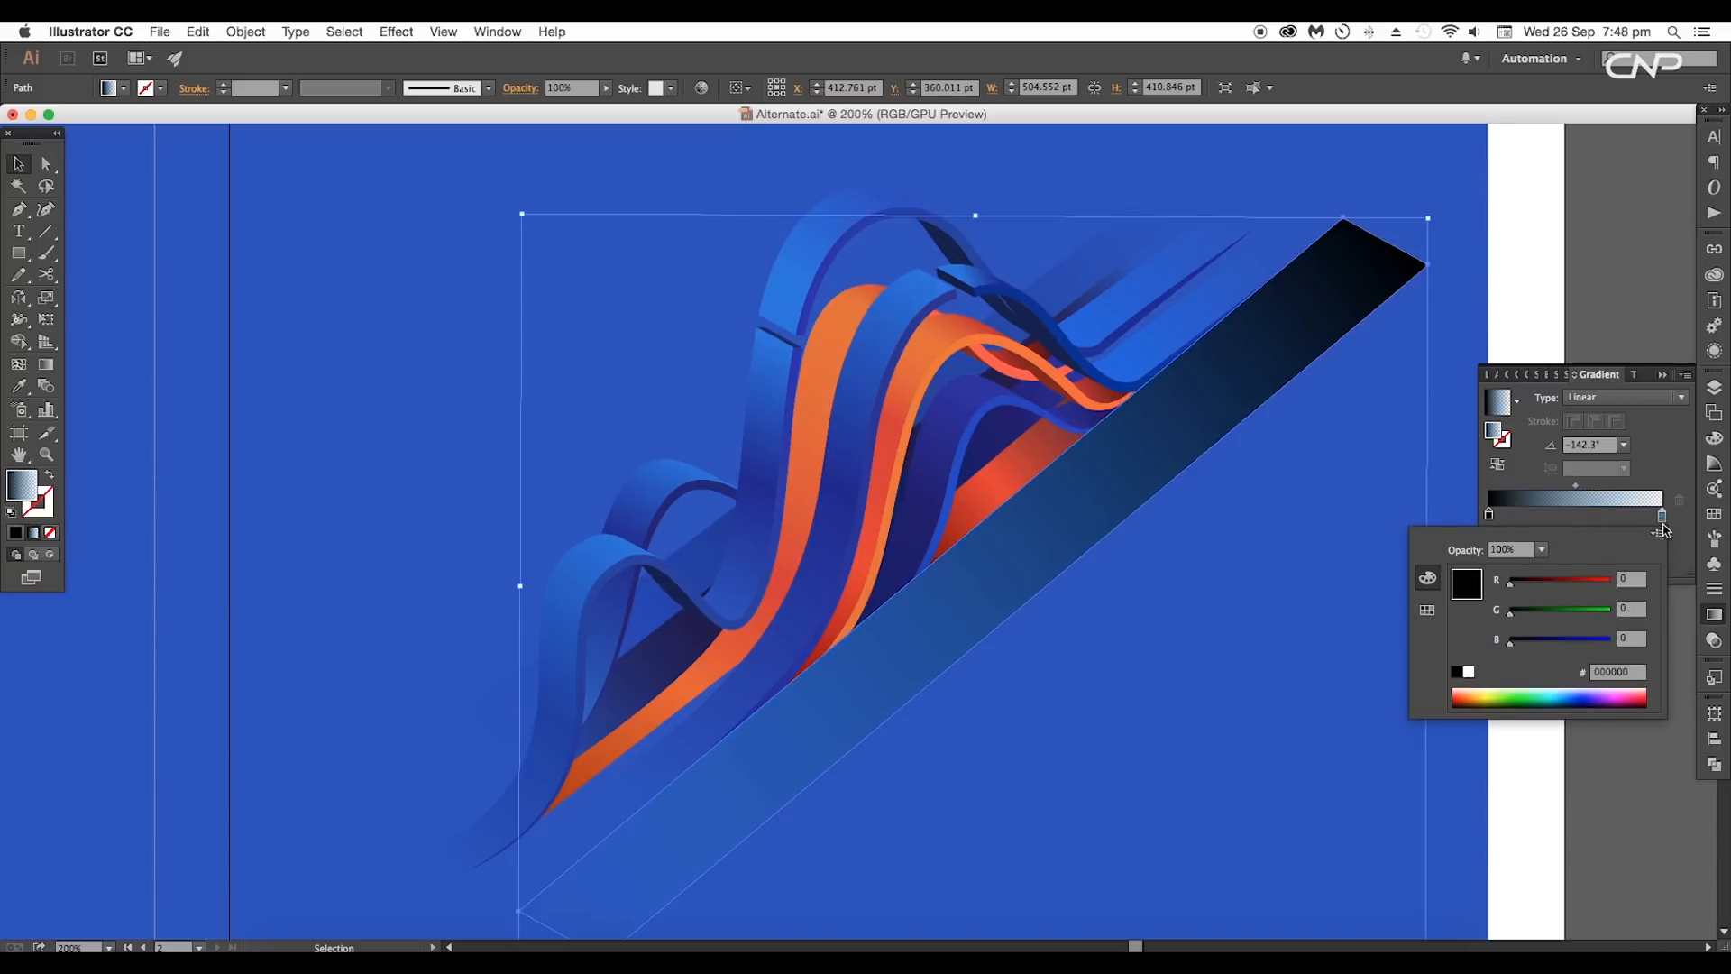
double_click(1663, 518)
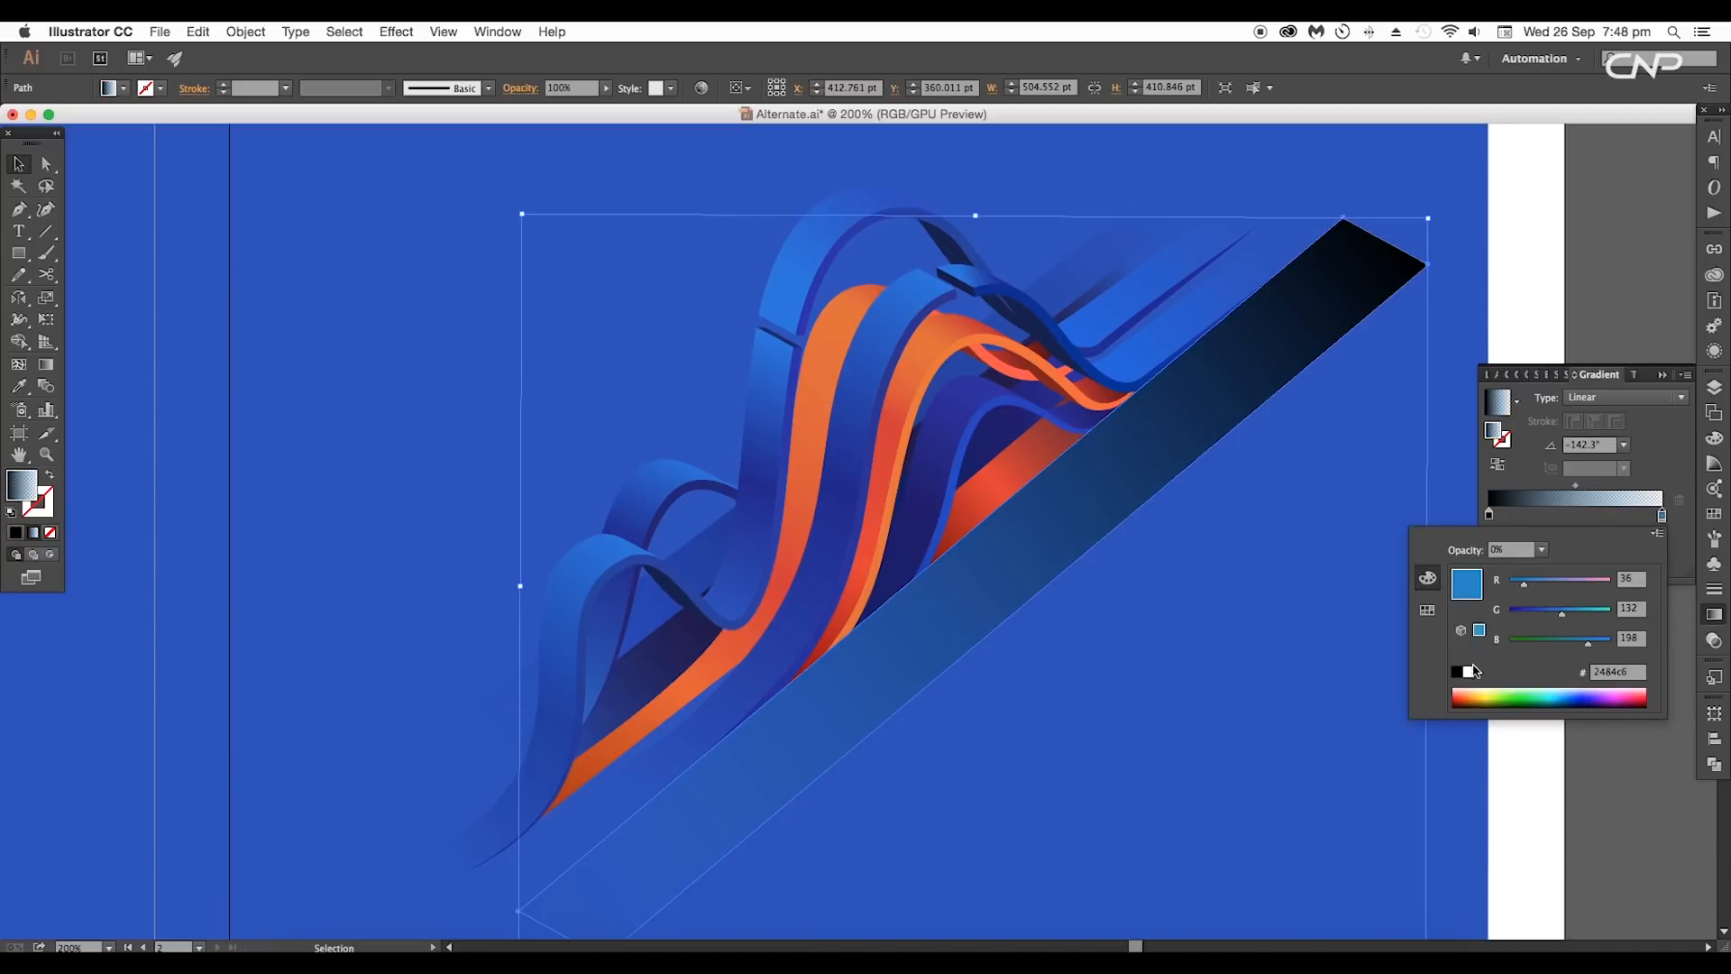
click(1474, 669)
Step: Set the blend mode of the strip's gradient fill to Overlay, leaving its stroke settings alone
click(1713, 354)
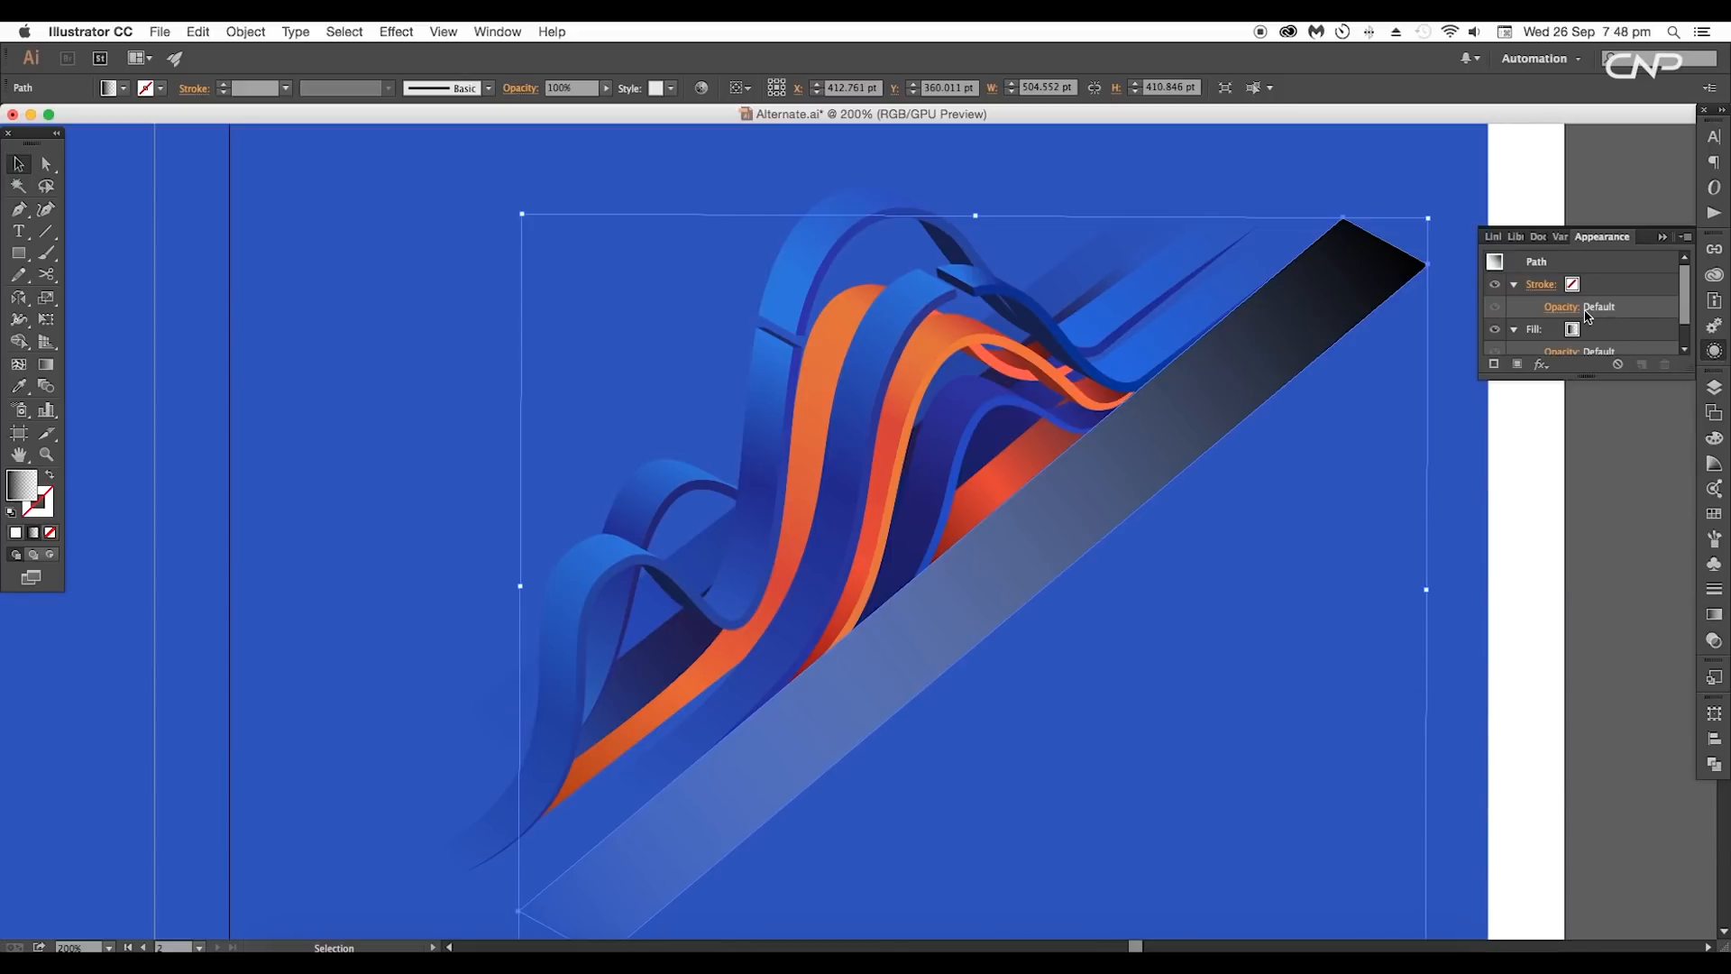
scroll(1588, 316, down, 2)
click(1550, 322)
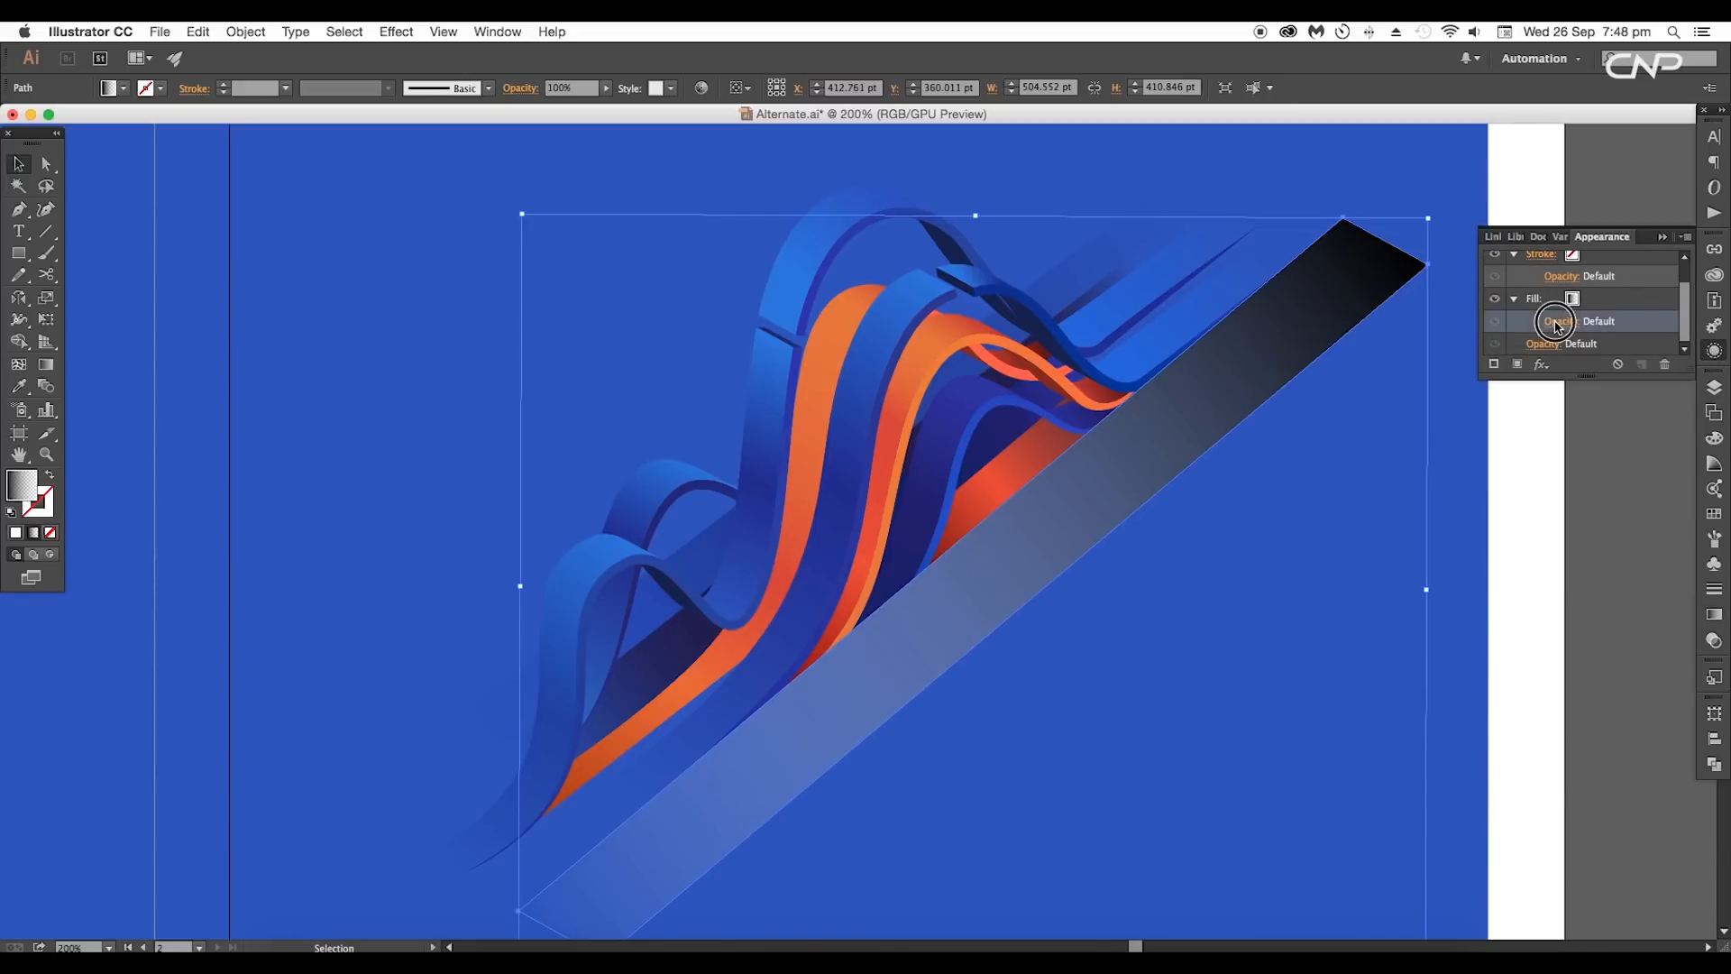
click(1450, 356)
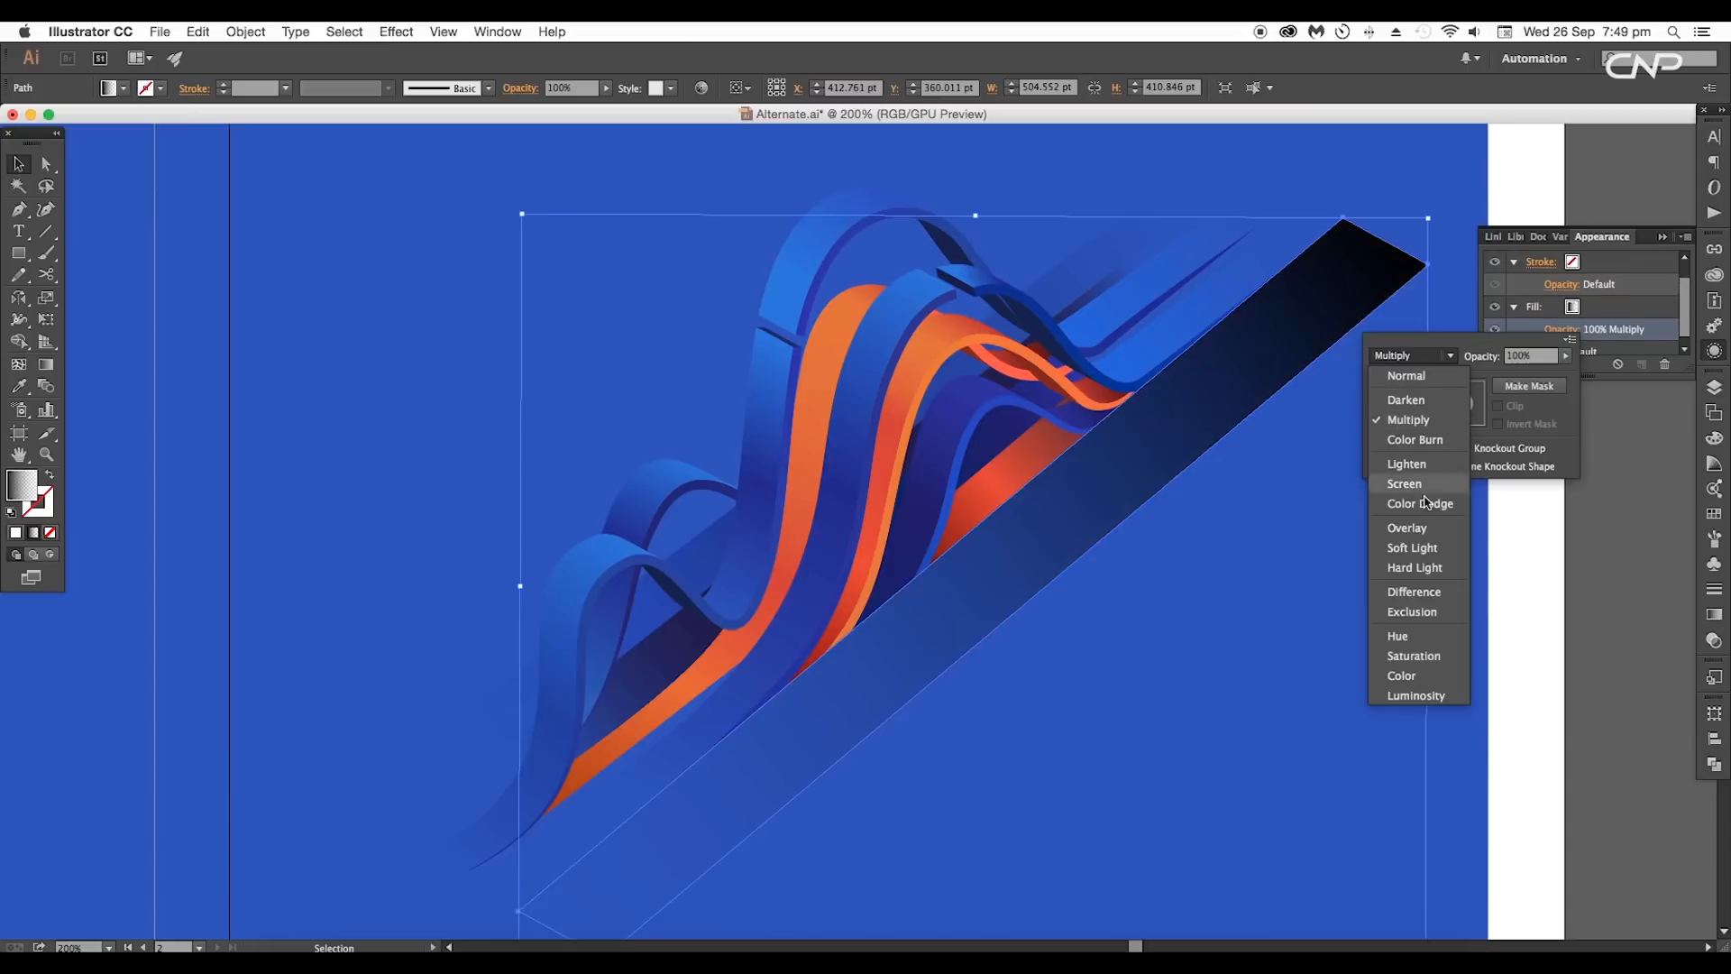
click(1425, 524)
Step: Change the strip's black-to-transparent gradient from linear to radial
key(super+1)
key(g)
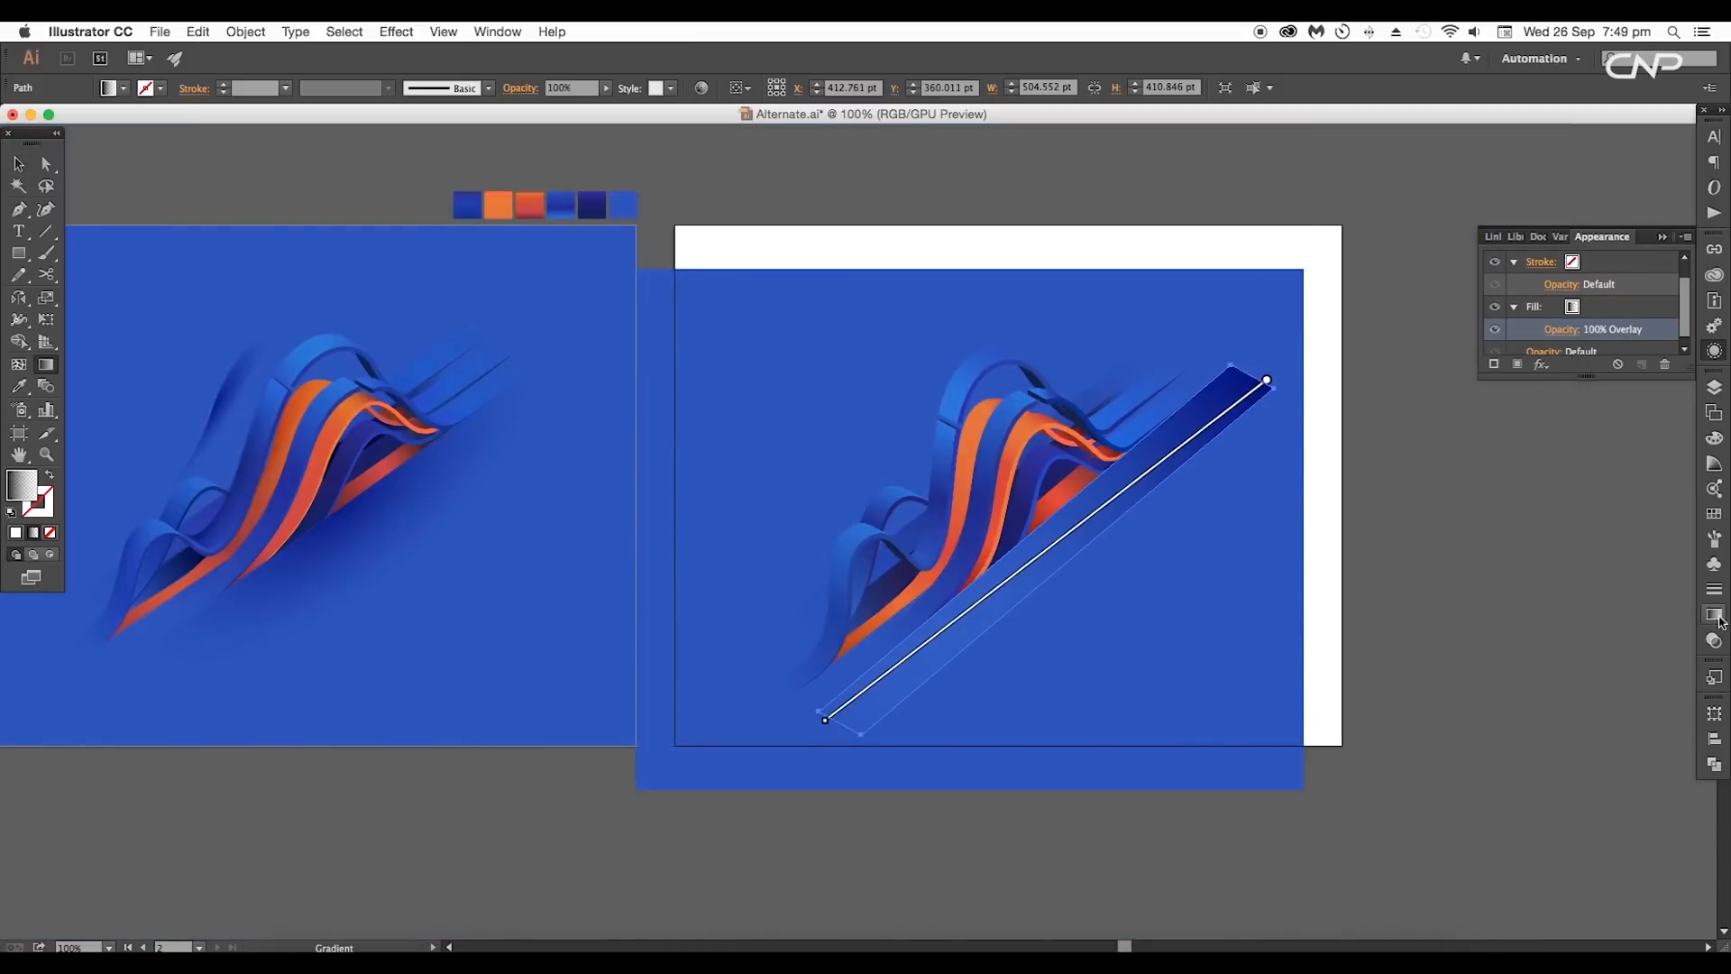
click(1714, 614)
click(1590, 397)
click(1597, 437)
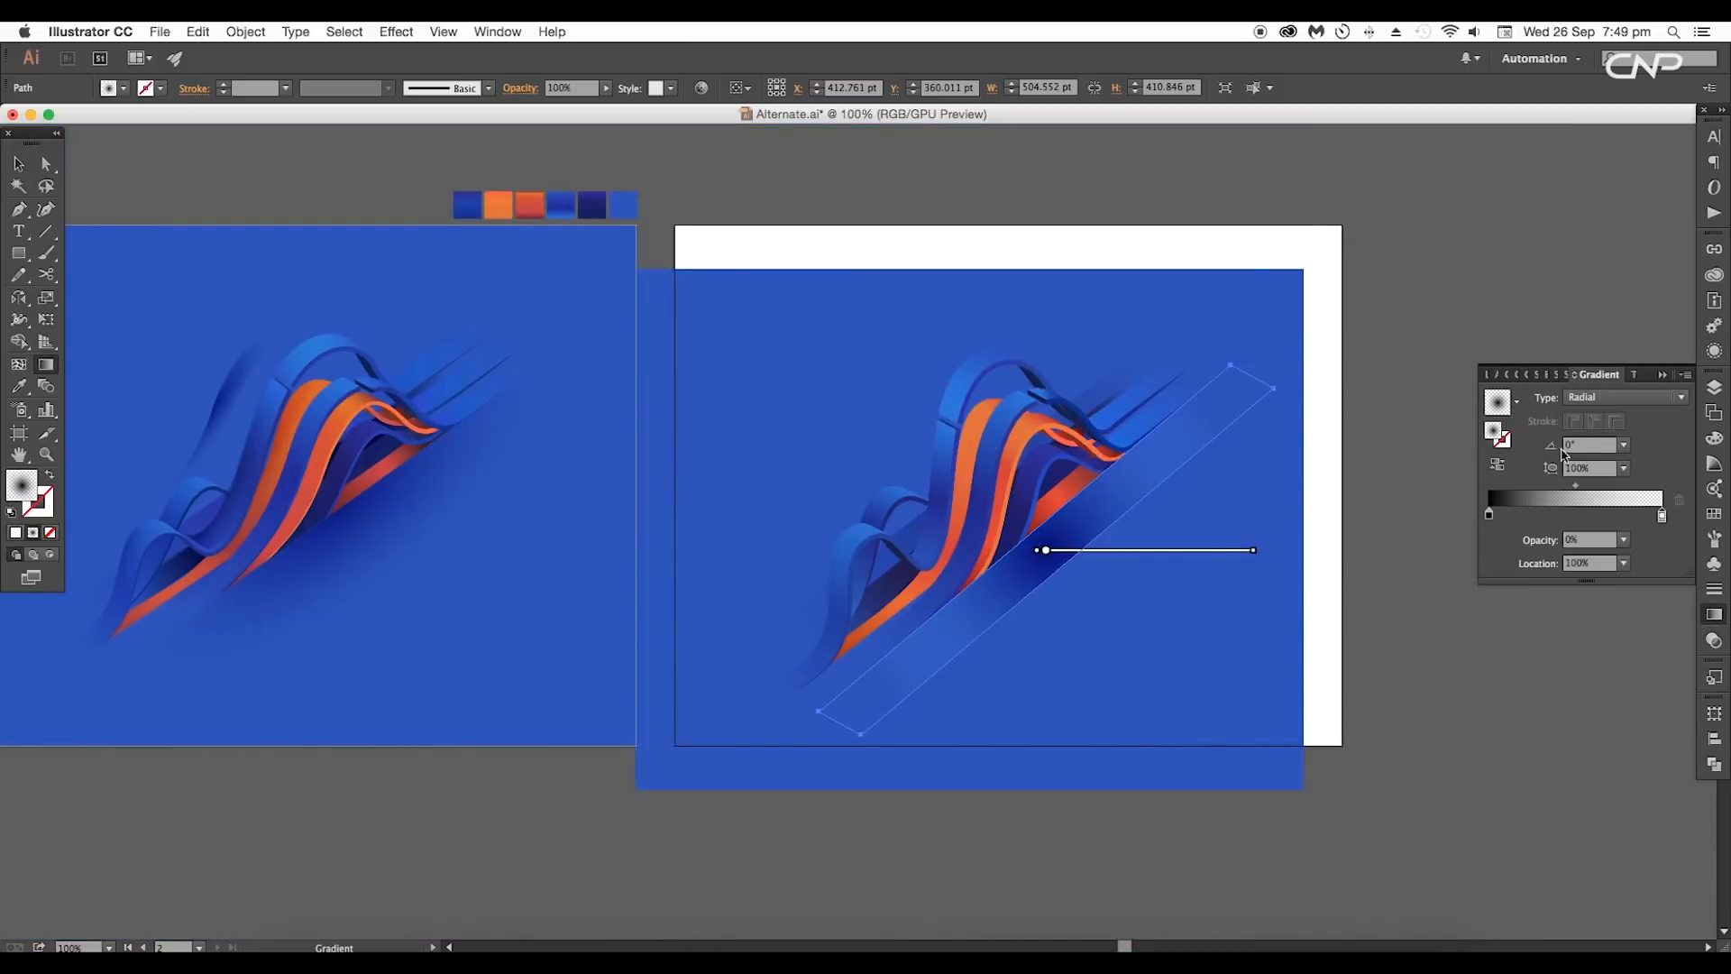
Step: Reshape the radial gradient into a diagonal ellipse at about -136° with a 45.6% aspect ratio, its dark centre beneath the orange ribbons
drag(1261, 551, 1238, 645)
drag(1047, 550, 978, 548)
drag(1071, 362, 993, 513)
mouse_move(796, 443)
mouse_down()
mouse_move(1236, 418)
mouse_move(1208, 358)
mouse_up()
drag(1004, 577, 1016, 539)
drag(1166, 396, 1241, 342)
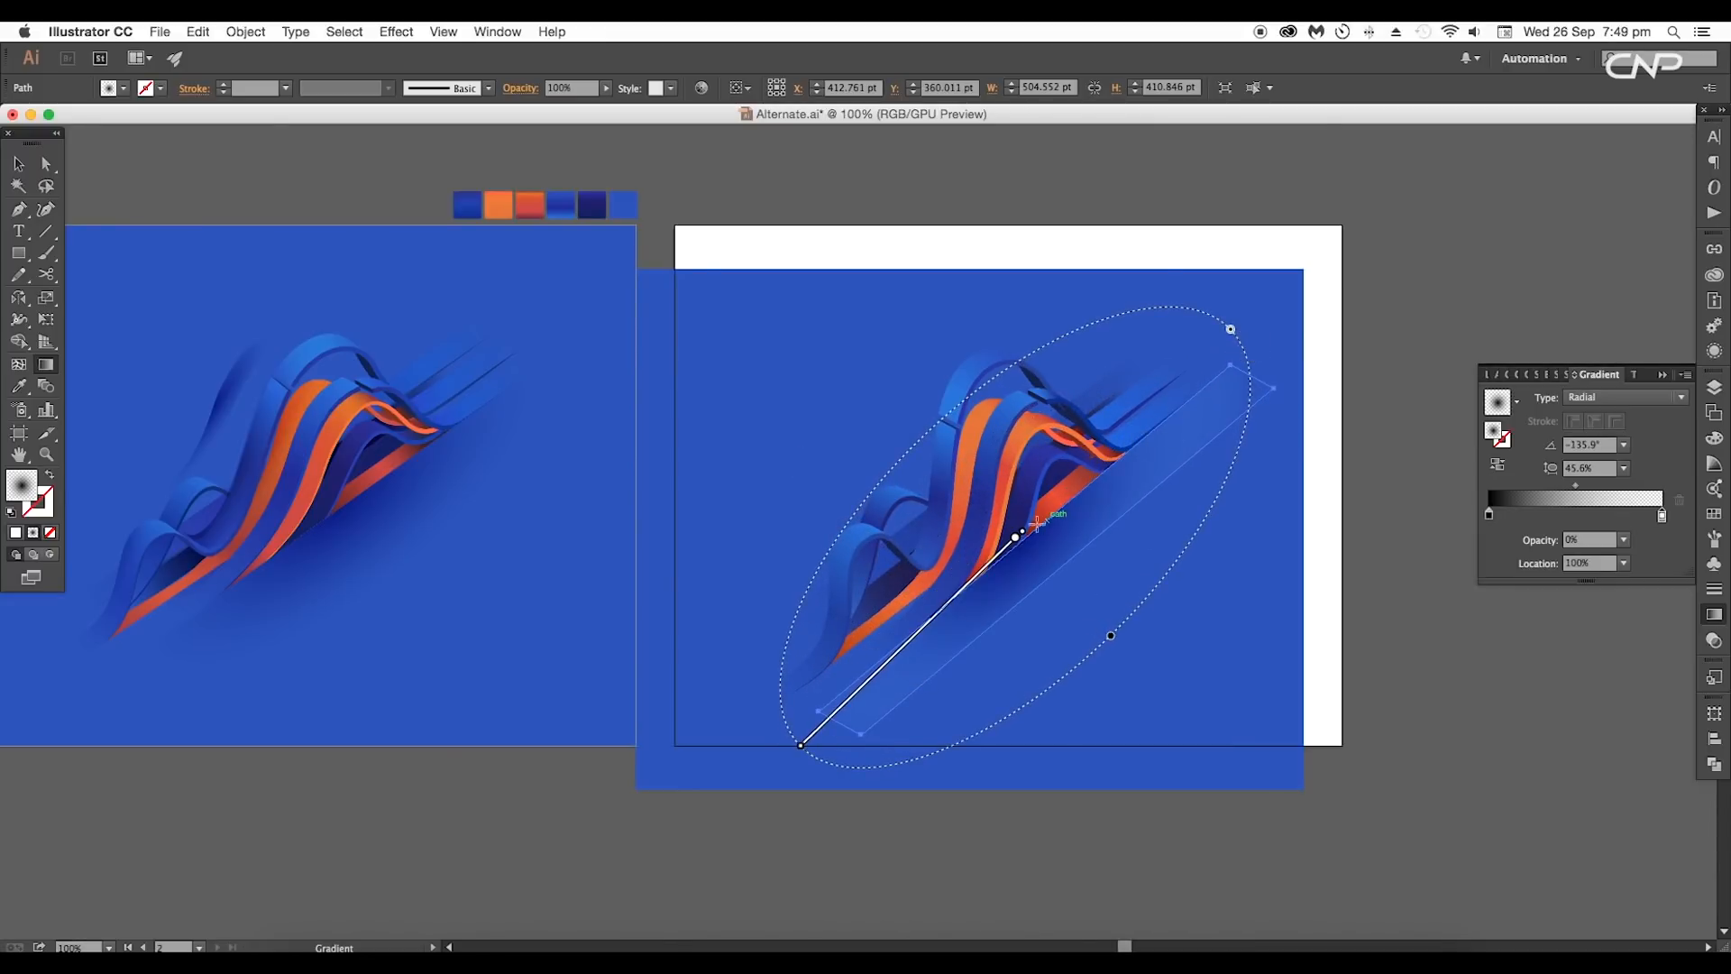
drag(1013, 530, 1018, 524)
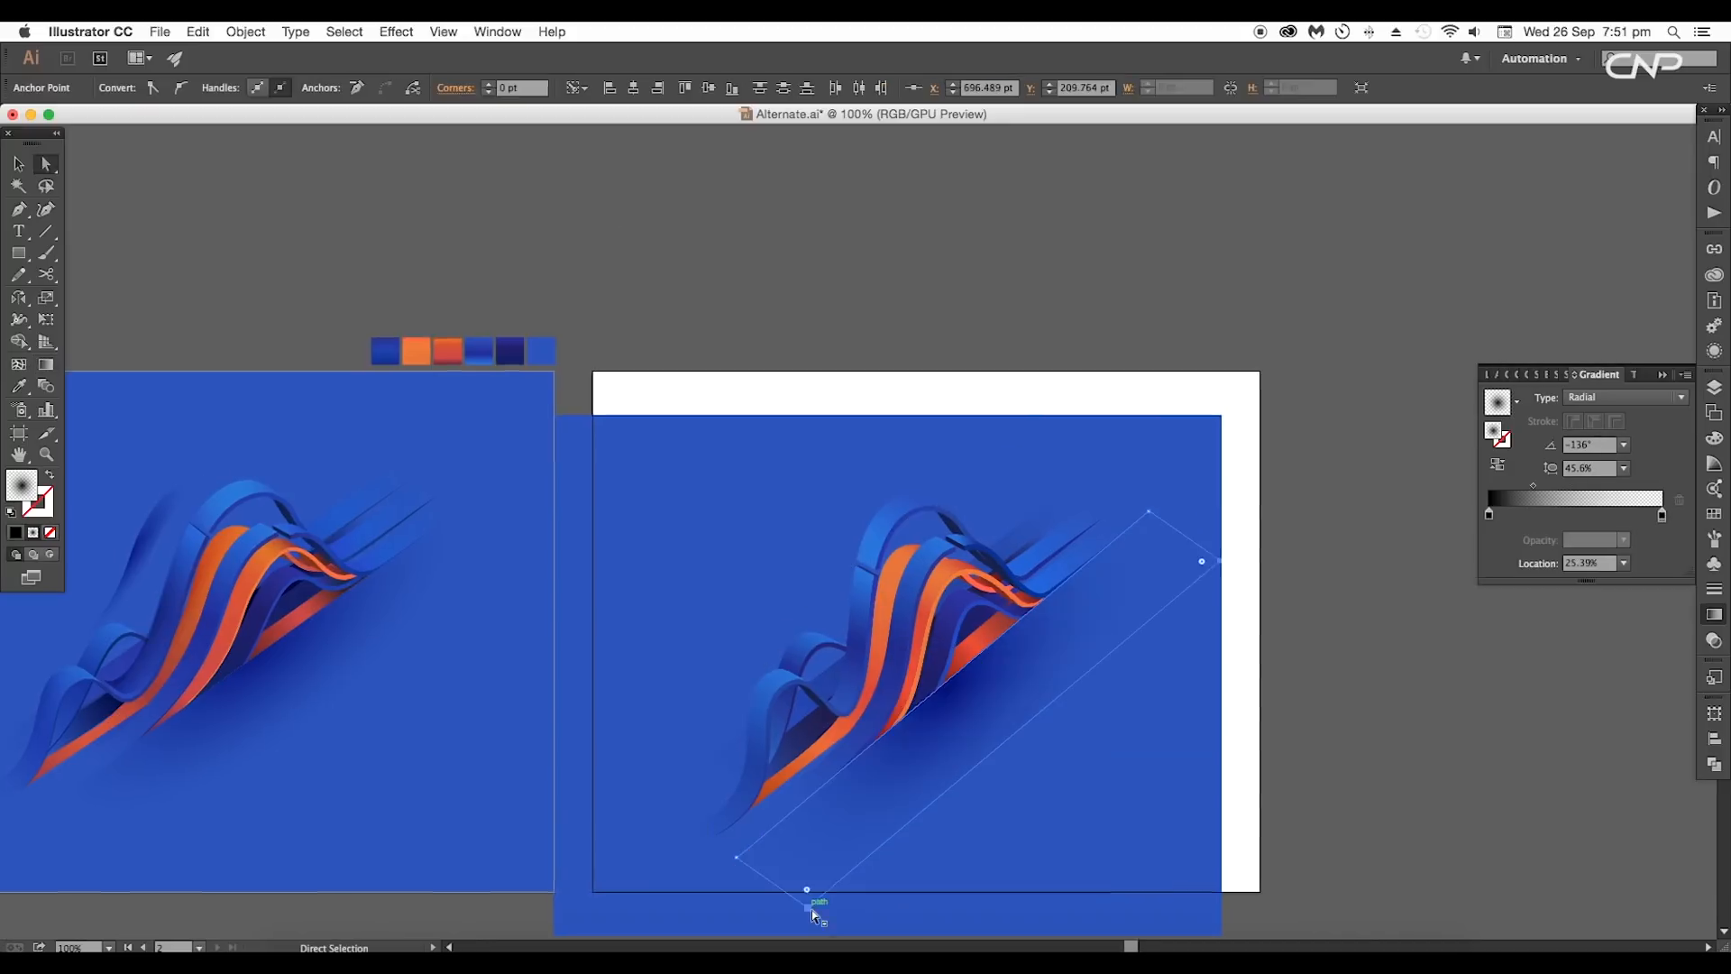
Step: Widen the shadow strip by moving its lowest corner outward, check the radial gradient's placement and deselect it
drag(814, 914, 893, 915)
key(g)
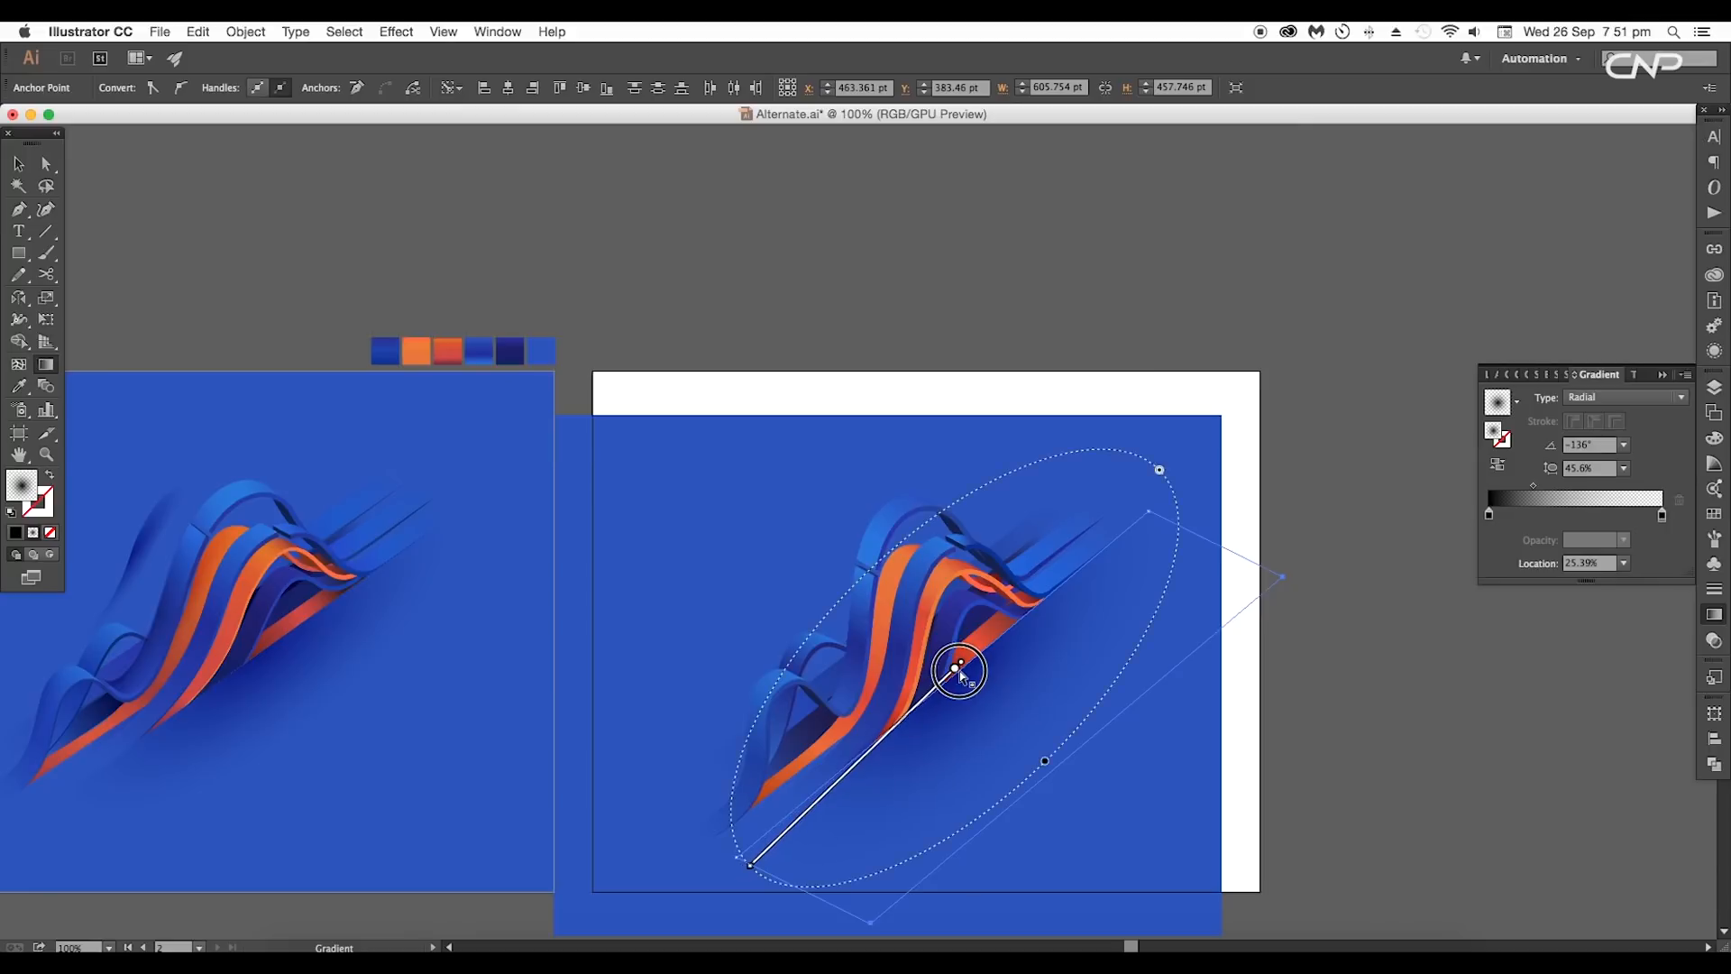
key(v)
key(super+shift+a)
scroll(1262, 748, left, 5)
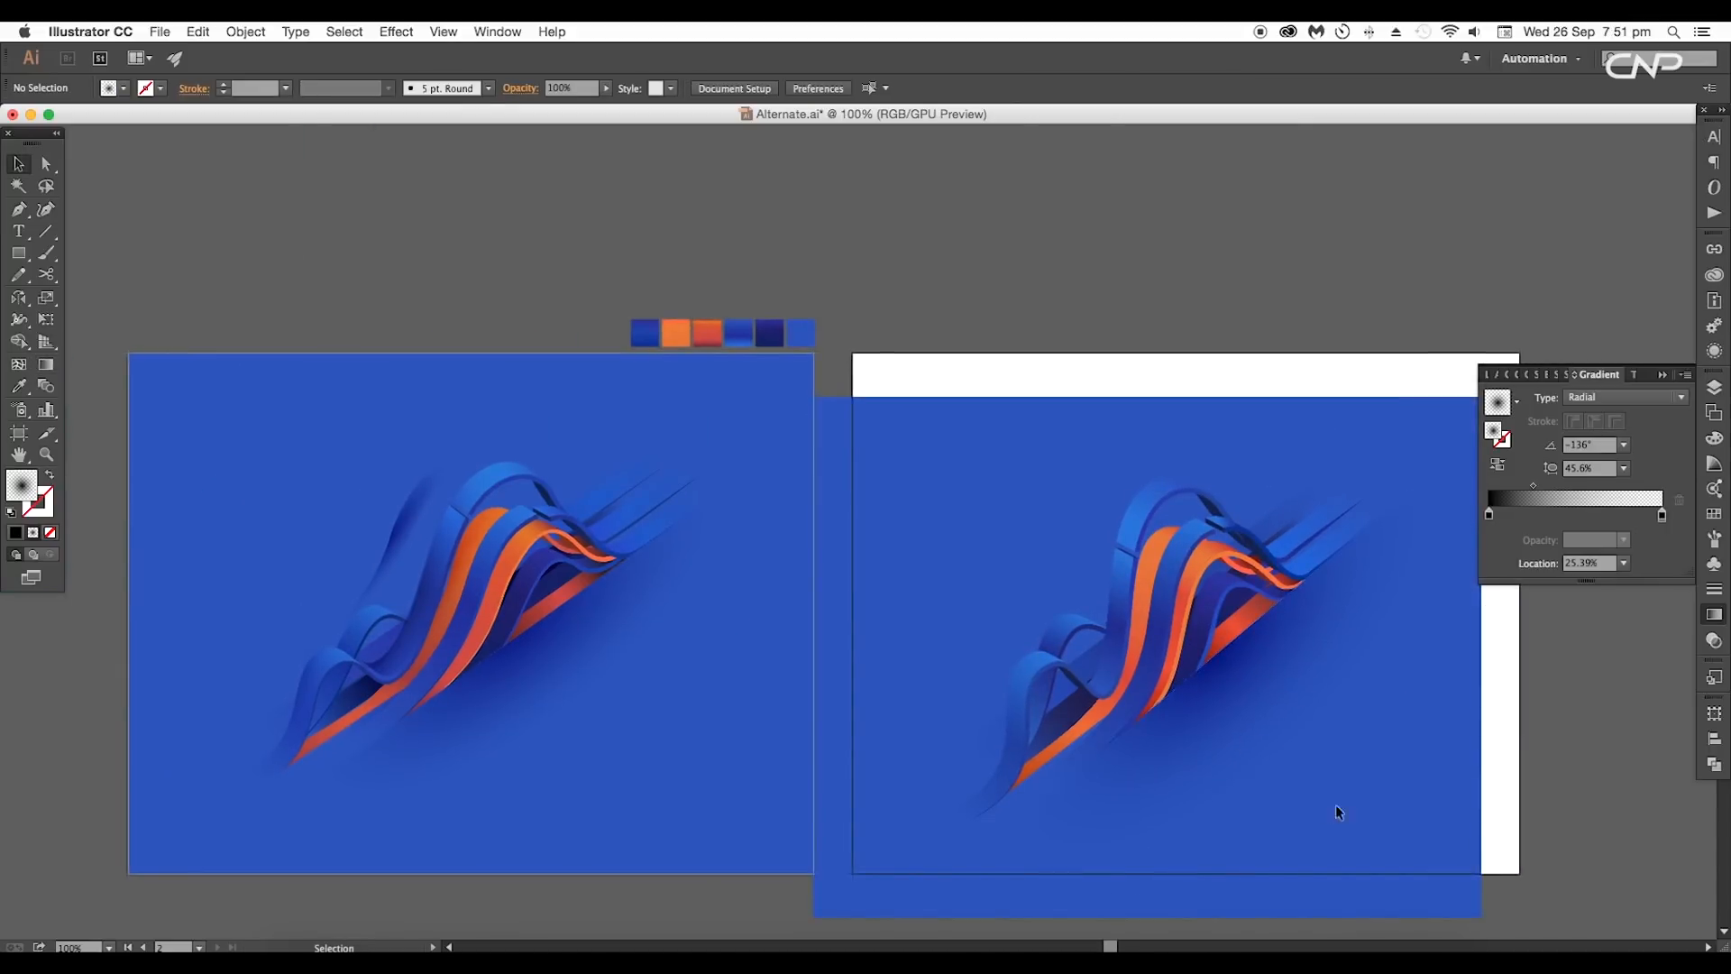
Step: Fill the central blue ribbon with the shadow strip's radial black-to-transparent gradient using the Eyedropper
click(989, 566)
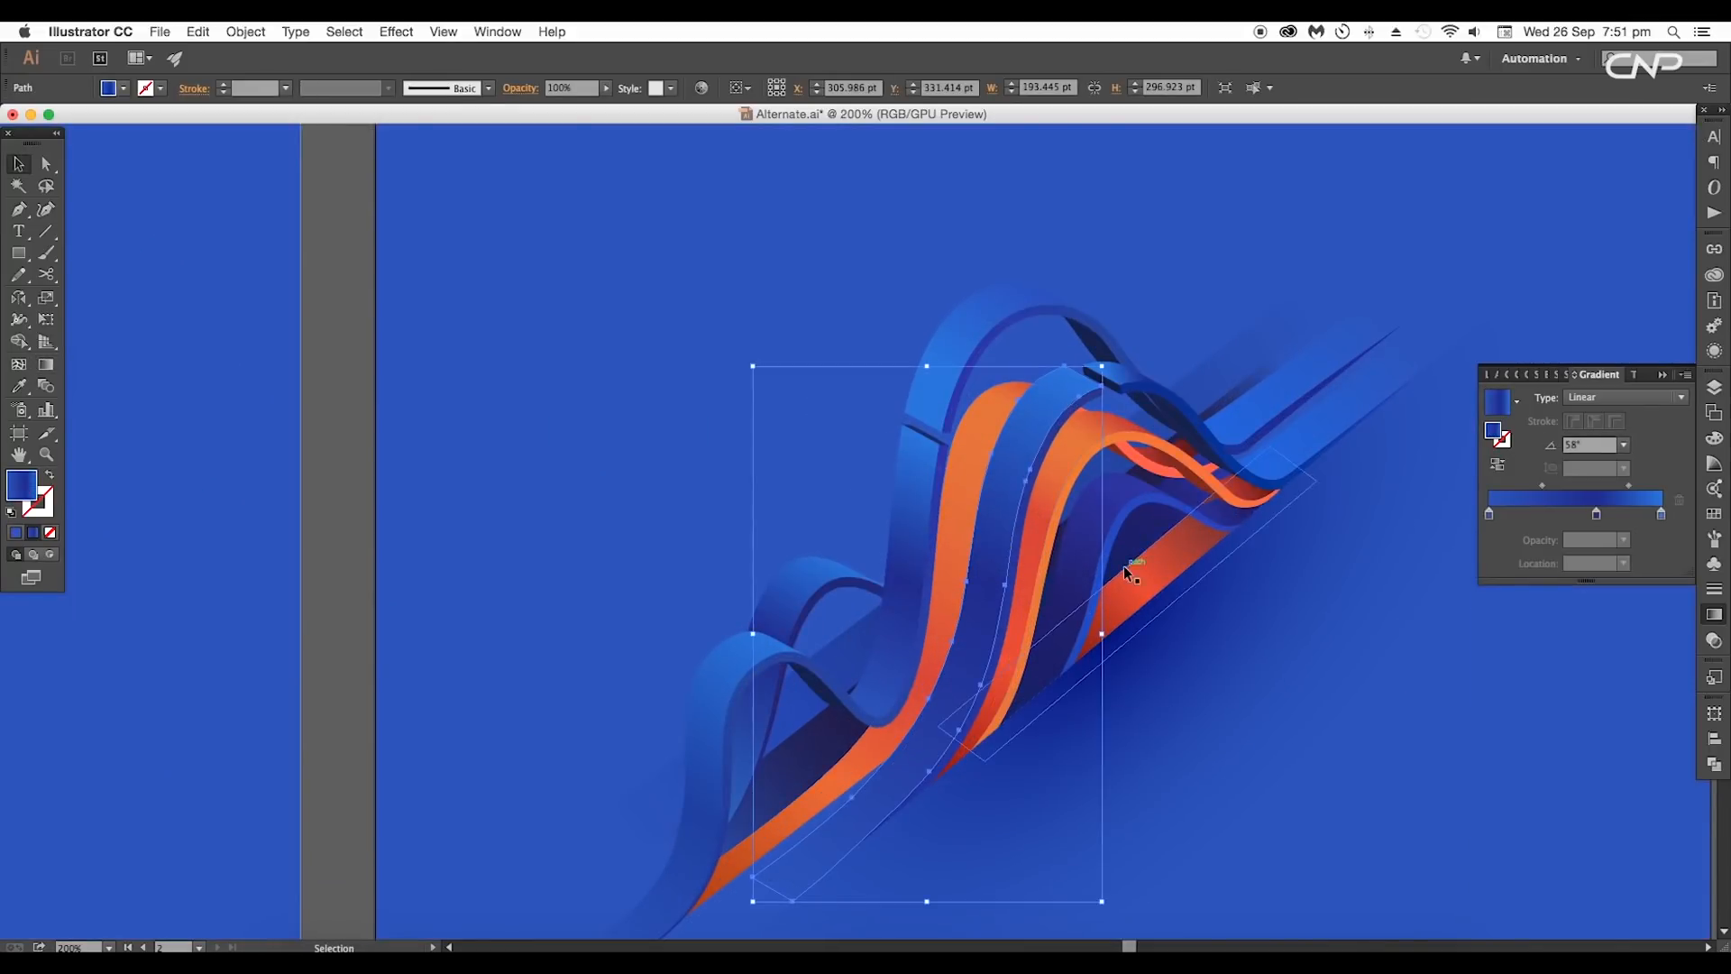
key(i)
click(1178, 638)
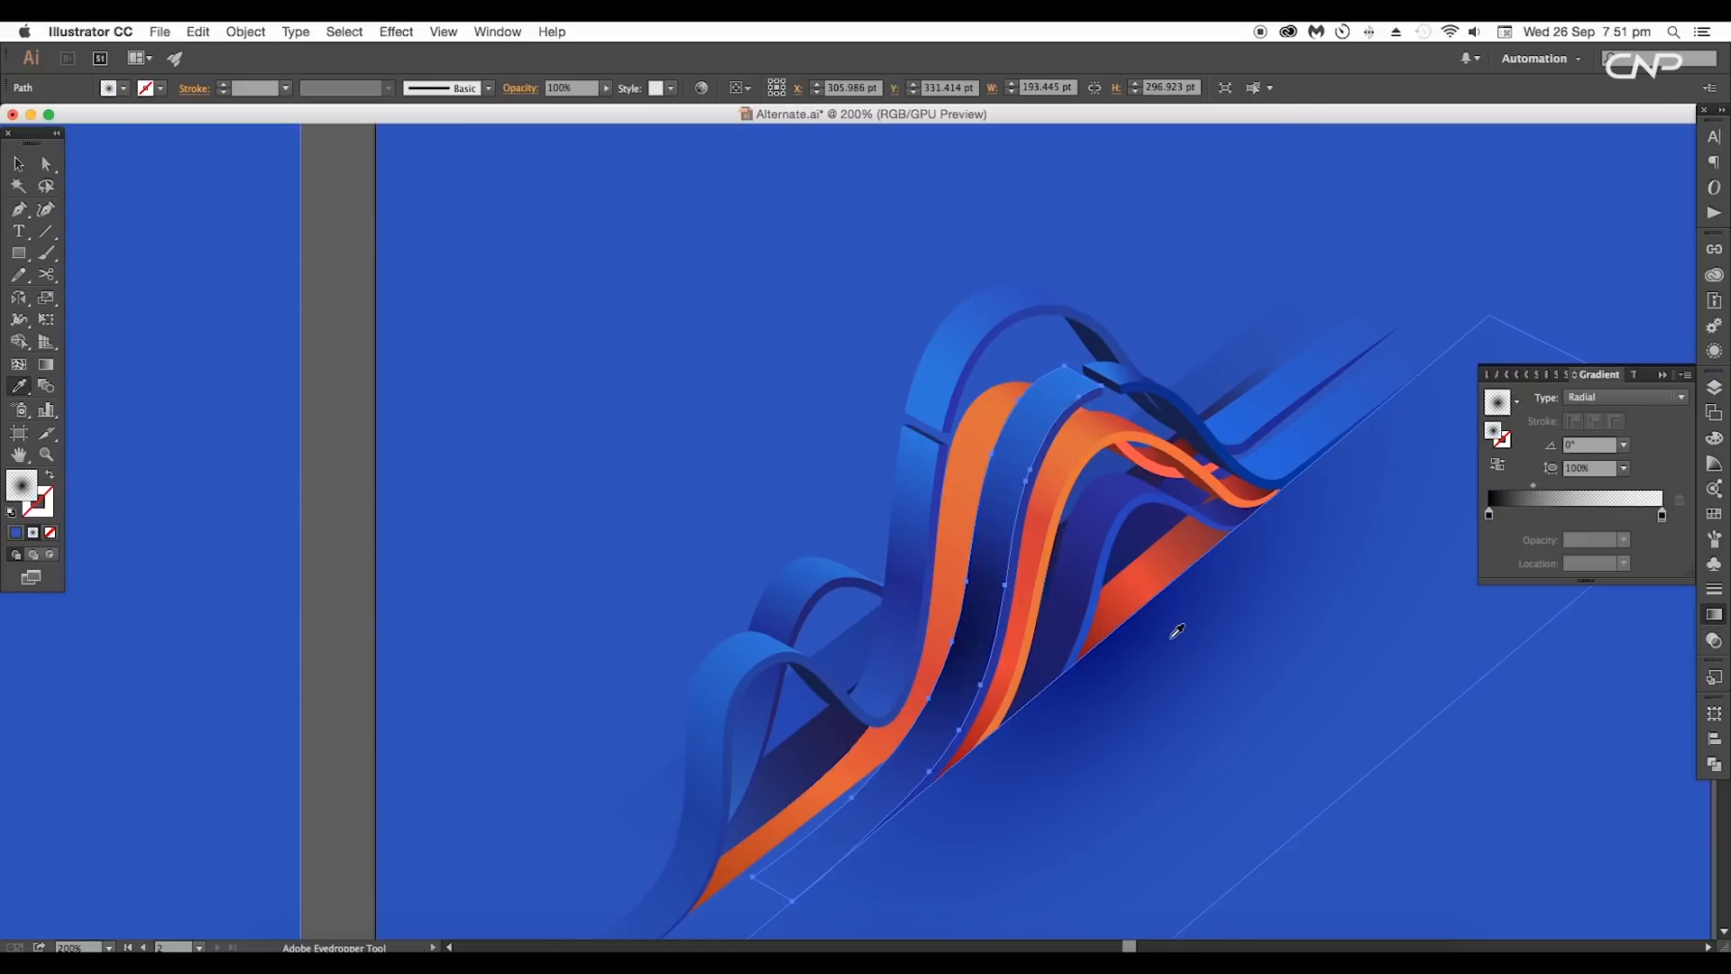
Step: Squash the central ribbon's radial shadow to a 42.2% aspect ratio, tilt it along the ribbon and reposition the front ribbon's shadow gradient
key(g)
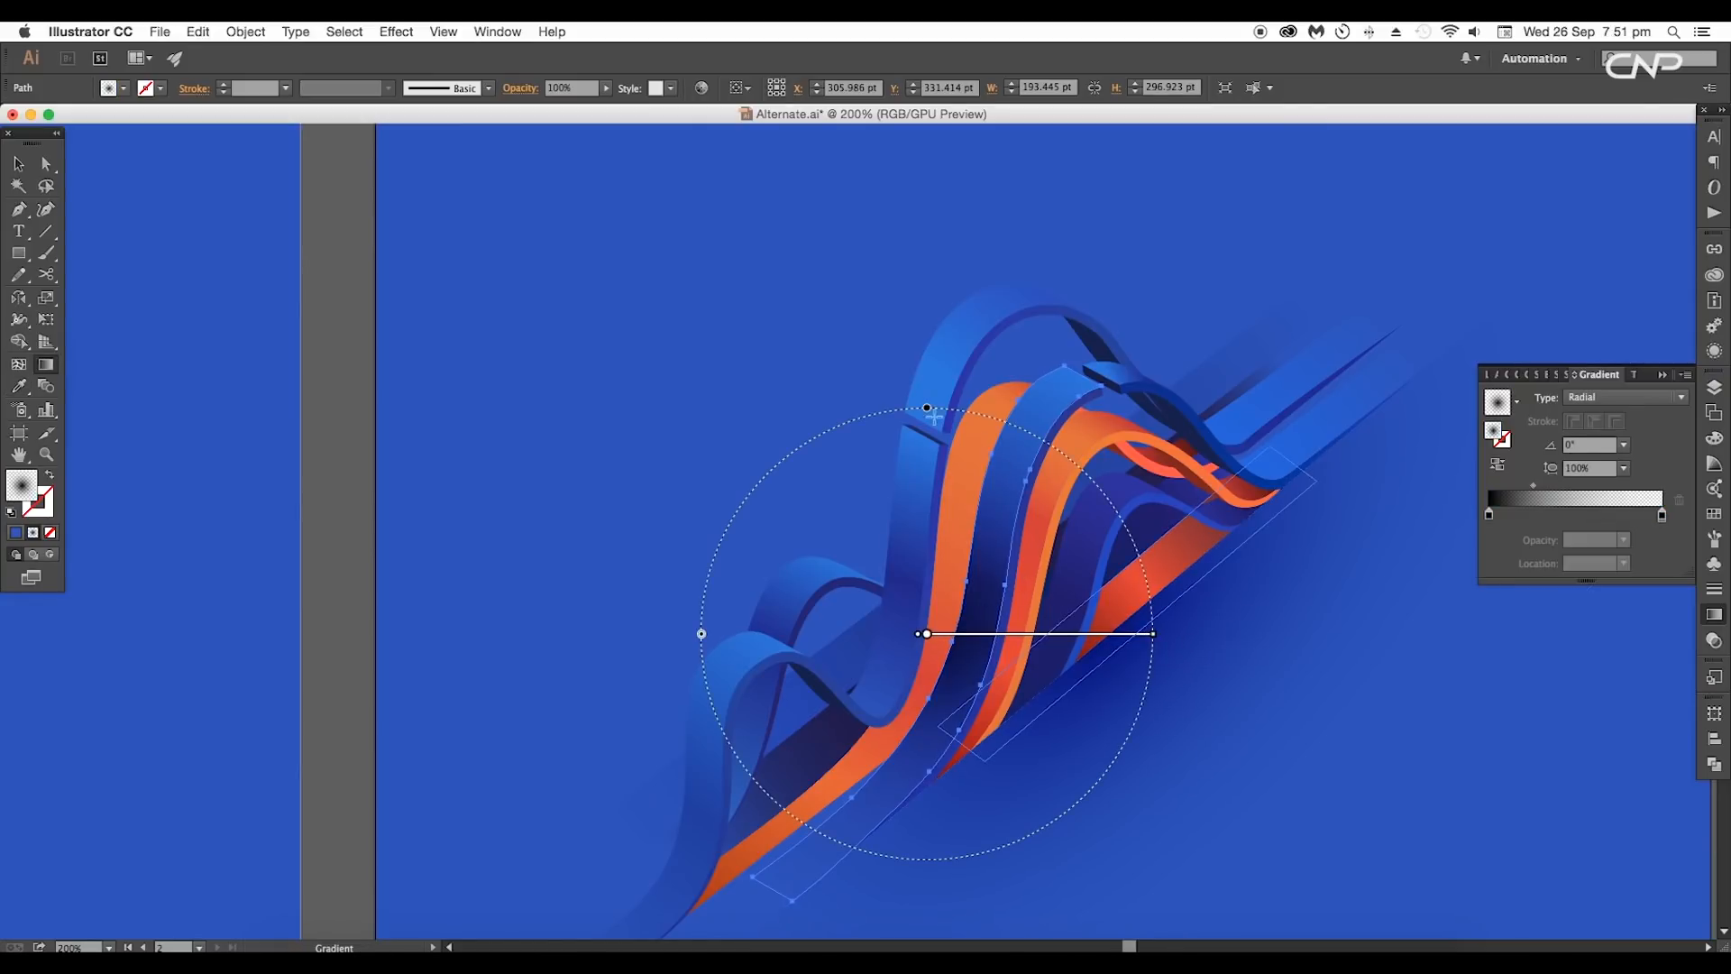
drag(934, 416, 931, 540)
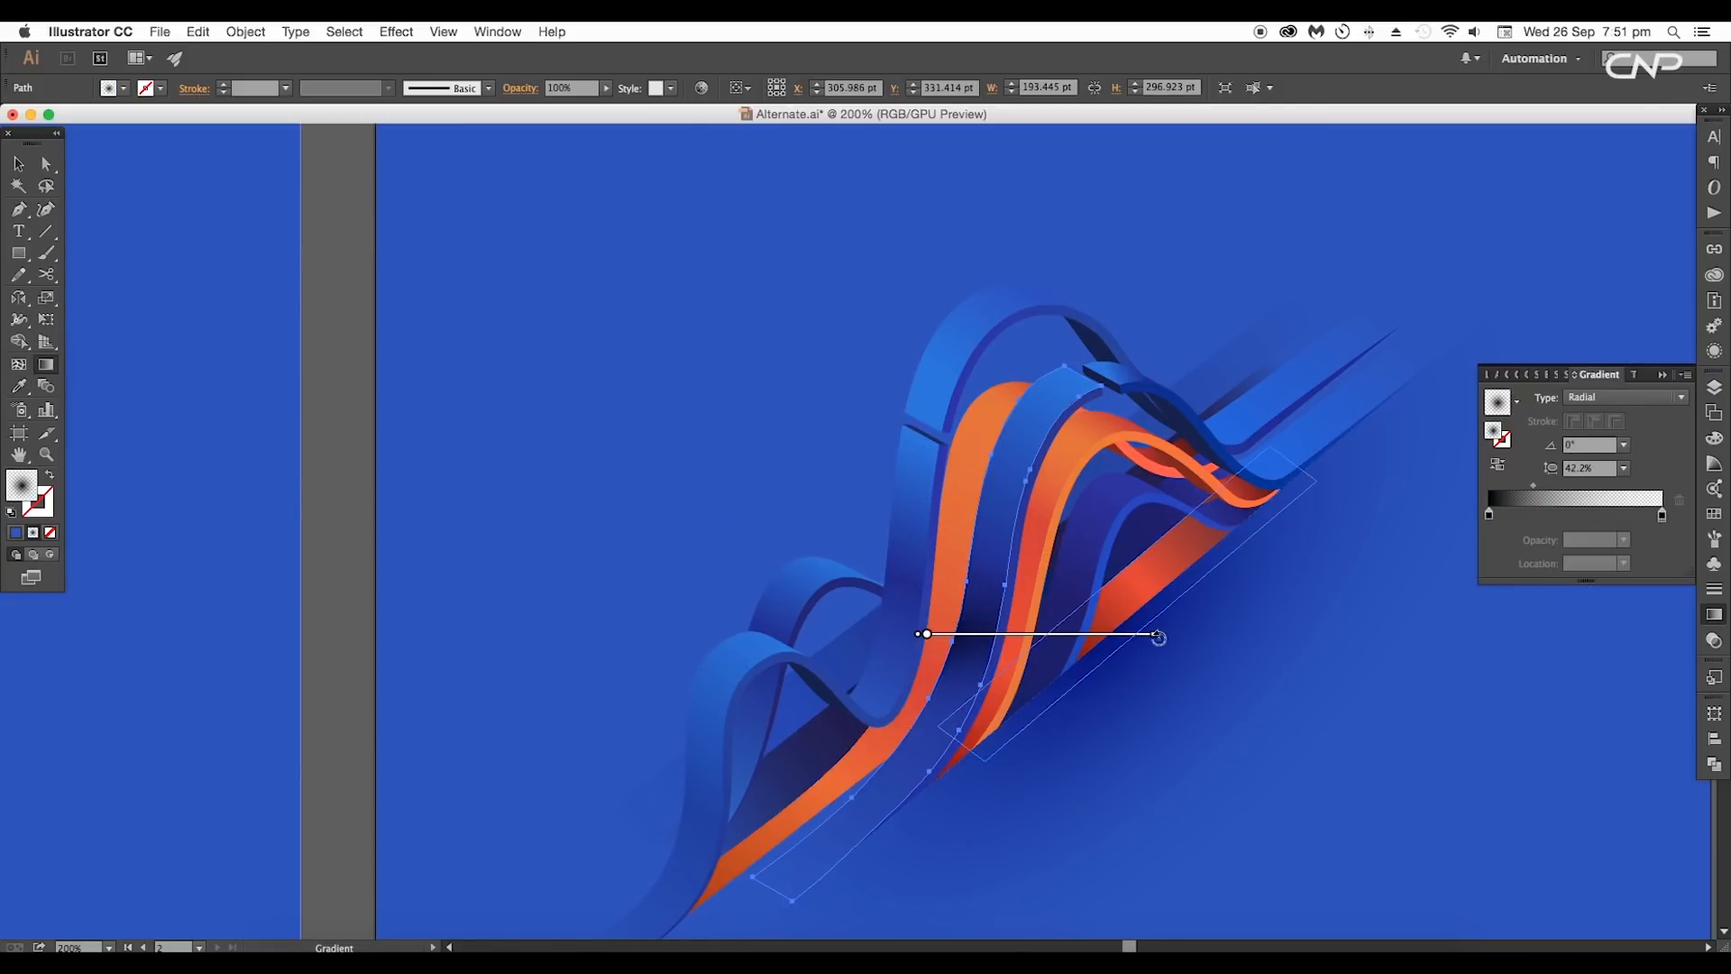
drag(1159, 638, 829, 837)
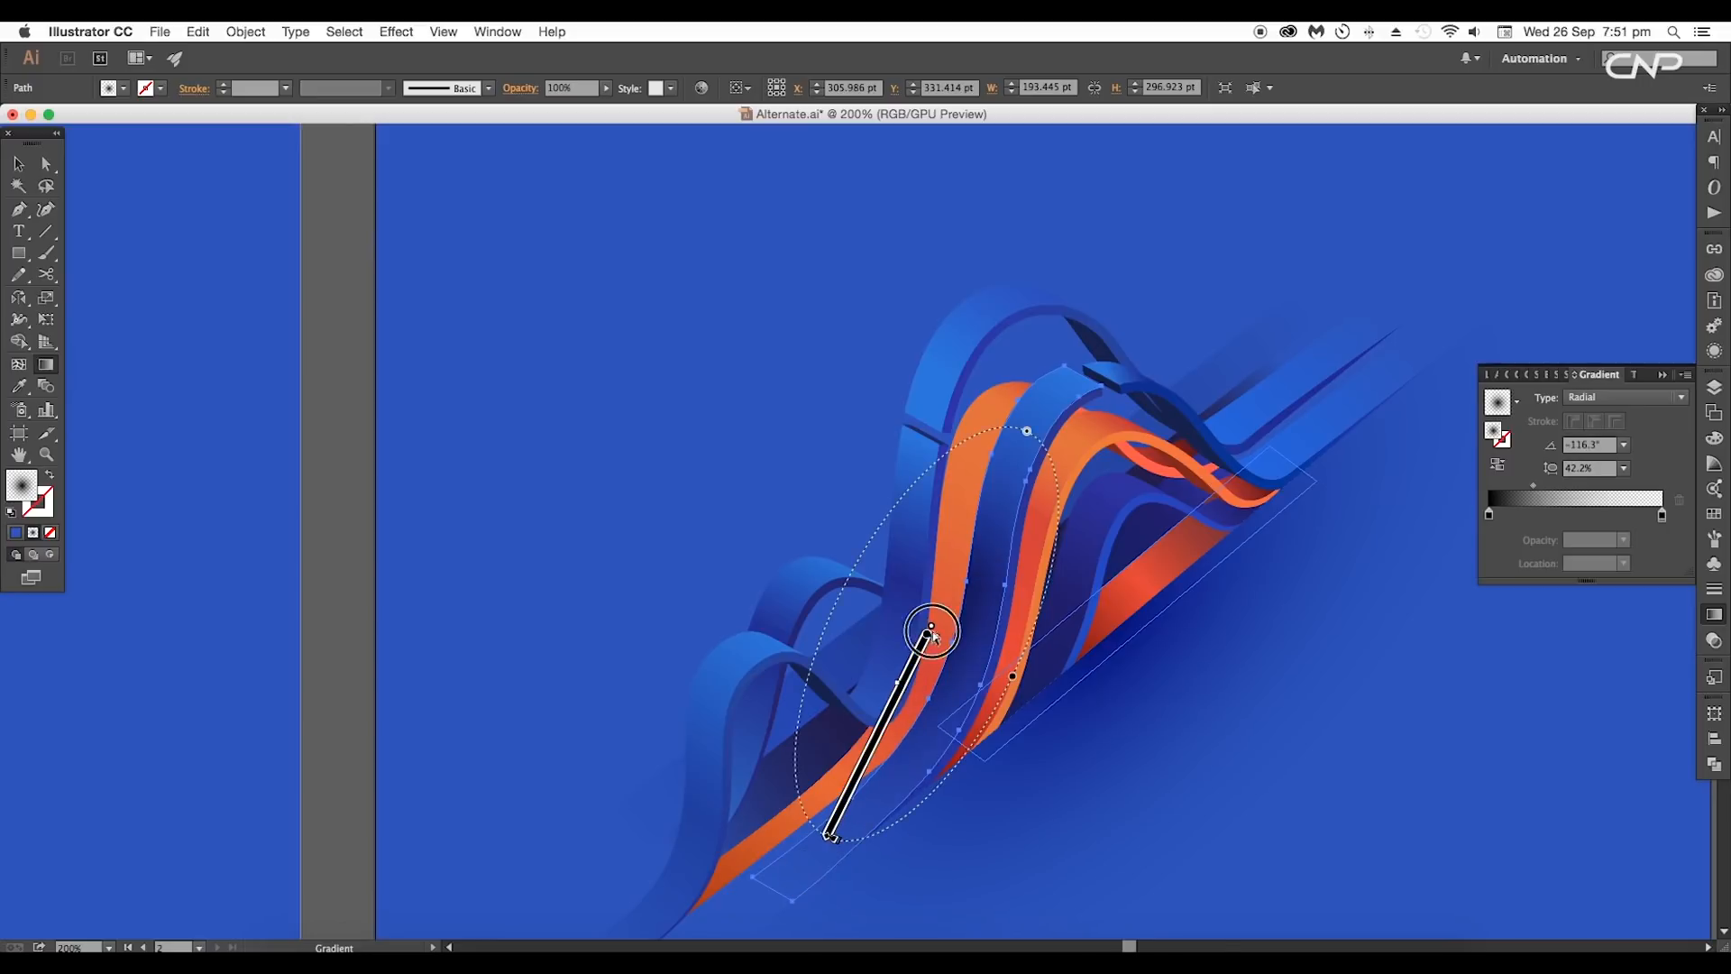
mouse_move(932, 631)
mouse_down()
mouse_move(921, 521)
mouse_move(904, 530)
mouse_move(926, 556)
mouse_up()
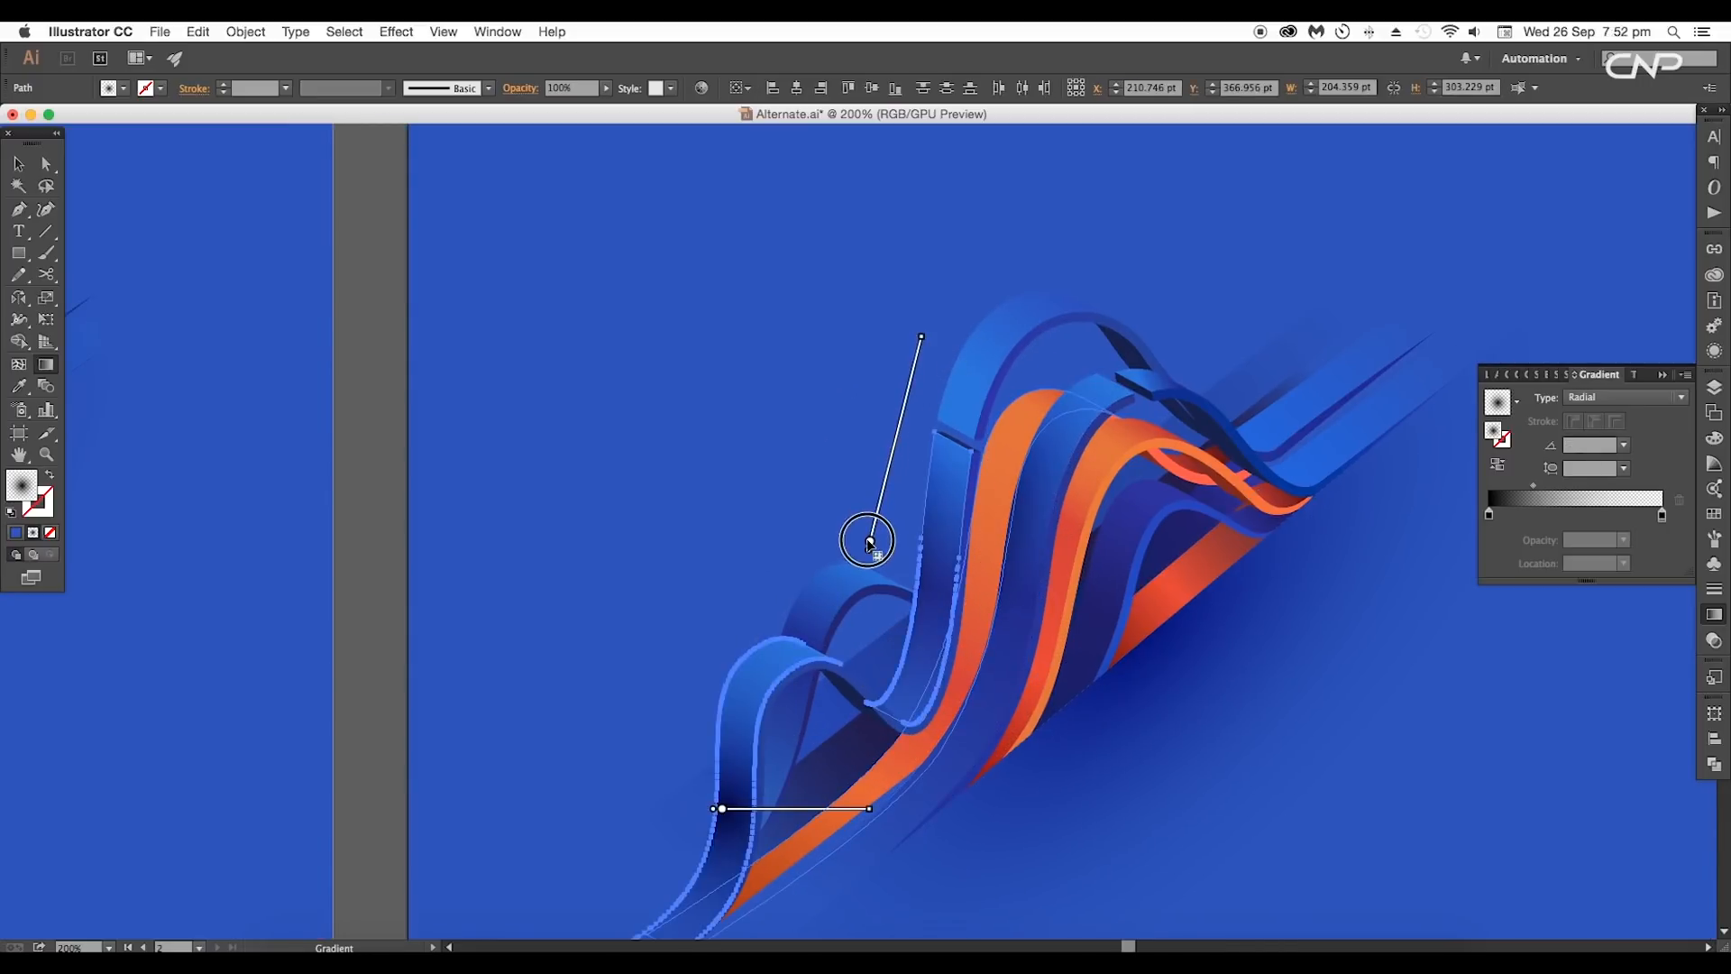
drag(873, 541, 869, 598)
mouse_move(799, 325)
mouse_down()
mouse_move(726, 584)
mouse_move(702, 593)
mouse_move(718, 598)
mouse_up()
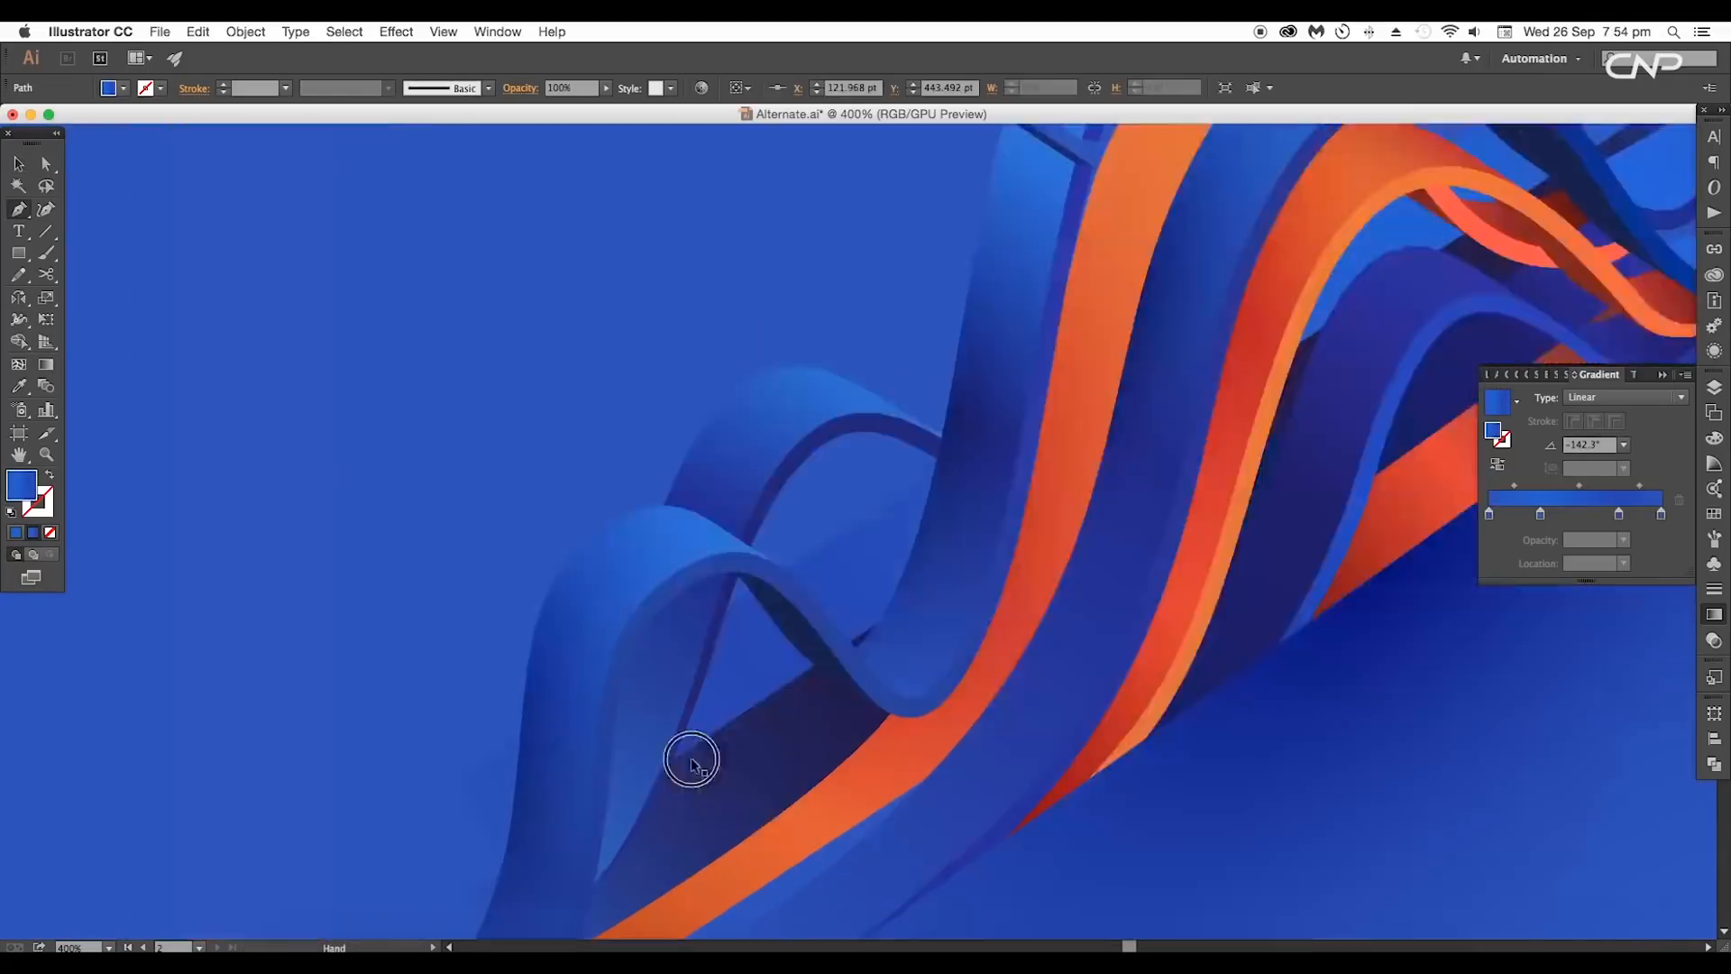
Step: Draw a long, thin diagonal strip across the ribbons with the Pen tool, parallel to the existing strips
drag(1308, 360, 541, 777)
click(1151, 350)
drag(918, 641, 1477, 241)
drag(1038, 420, 656, 671)
drag(213, 928, 819, 726)
click(734, 754)
drag(1443, 225, 586, 709)
Step: Fill the thin strip with the dark blue linear gradient using the Eyedropper and run the gradient along its length
key(i)
click(1271, 456)
drag(1074, 513, 1214, 441)
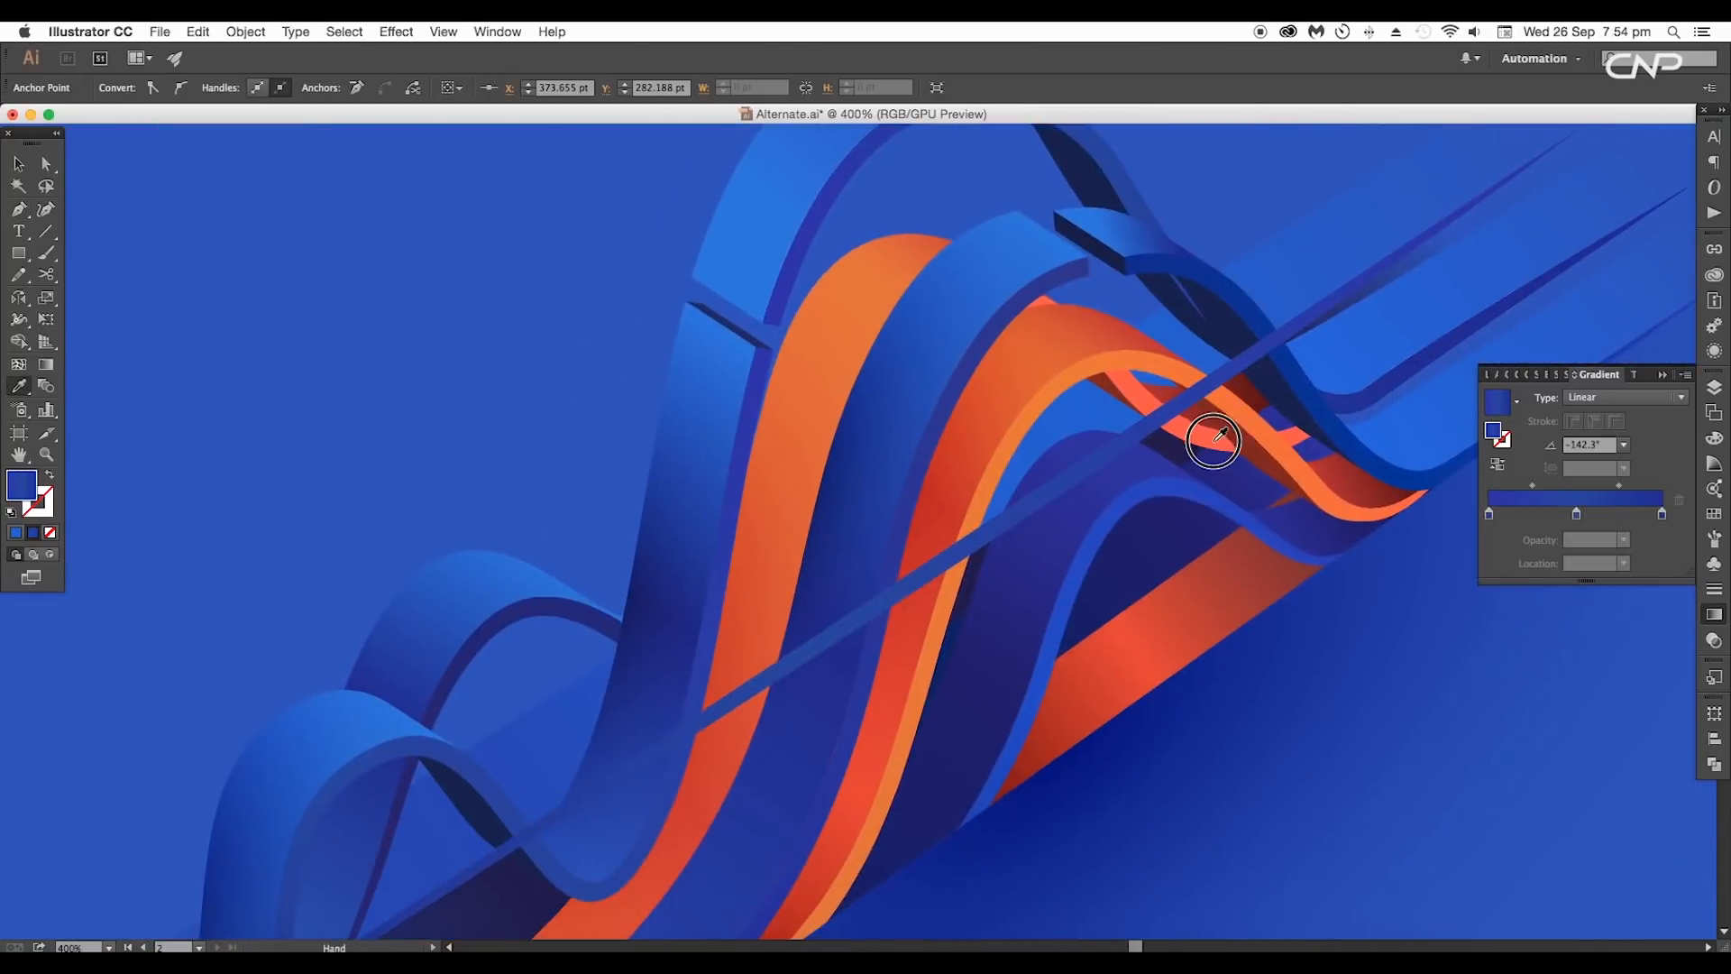
key(super+minus)
key(g)
drag(1350, 314, 666, 761)
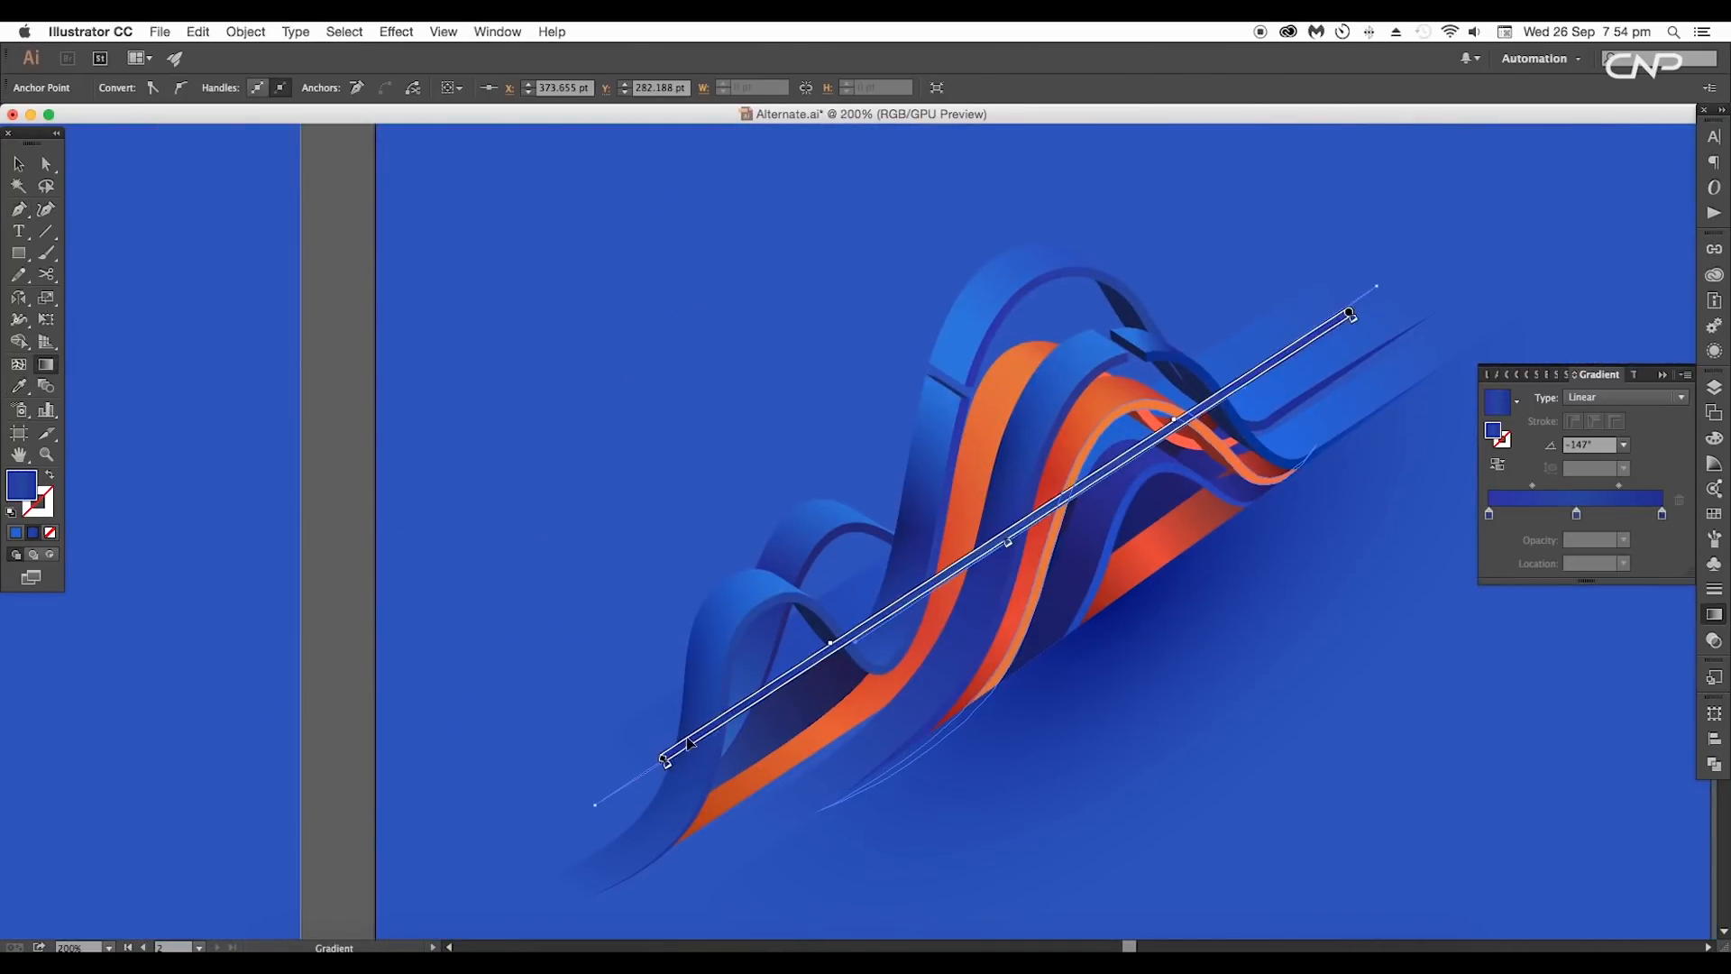
Step: Examine how the thin dark blue strip lines up behind the ribbons and along the dark purple strip's edge
key(super+plus)
key(super+plus)
key(super+plus)
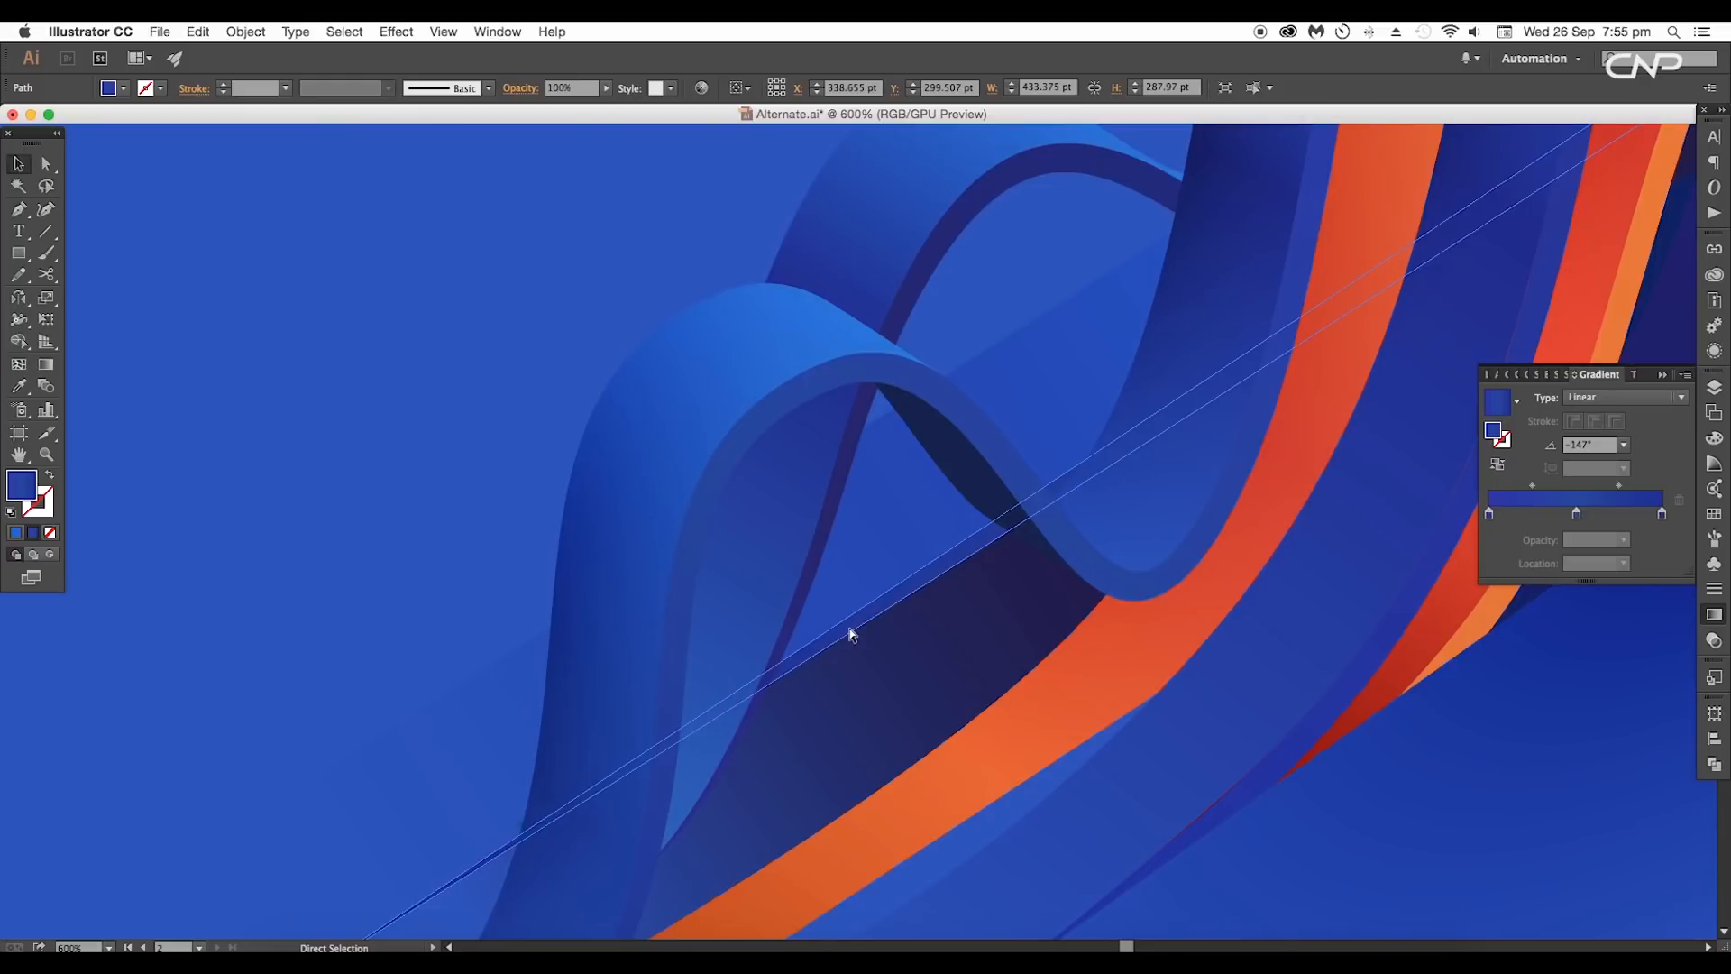
click(823, 529)
key(super+minus)
key(super+minus)
key(super+minus)
key(g)
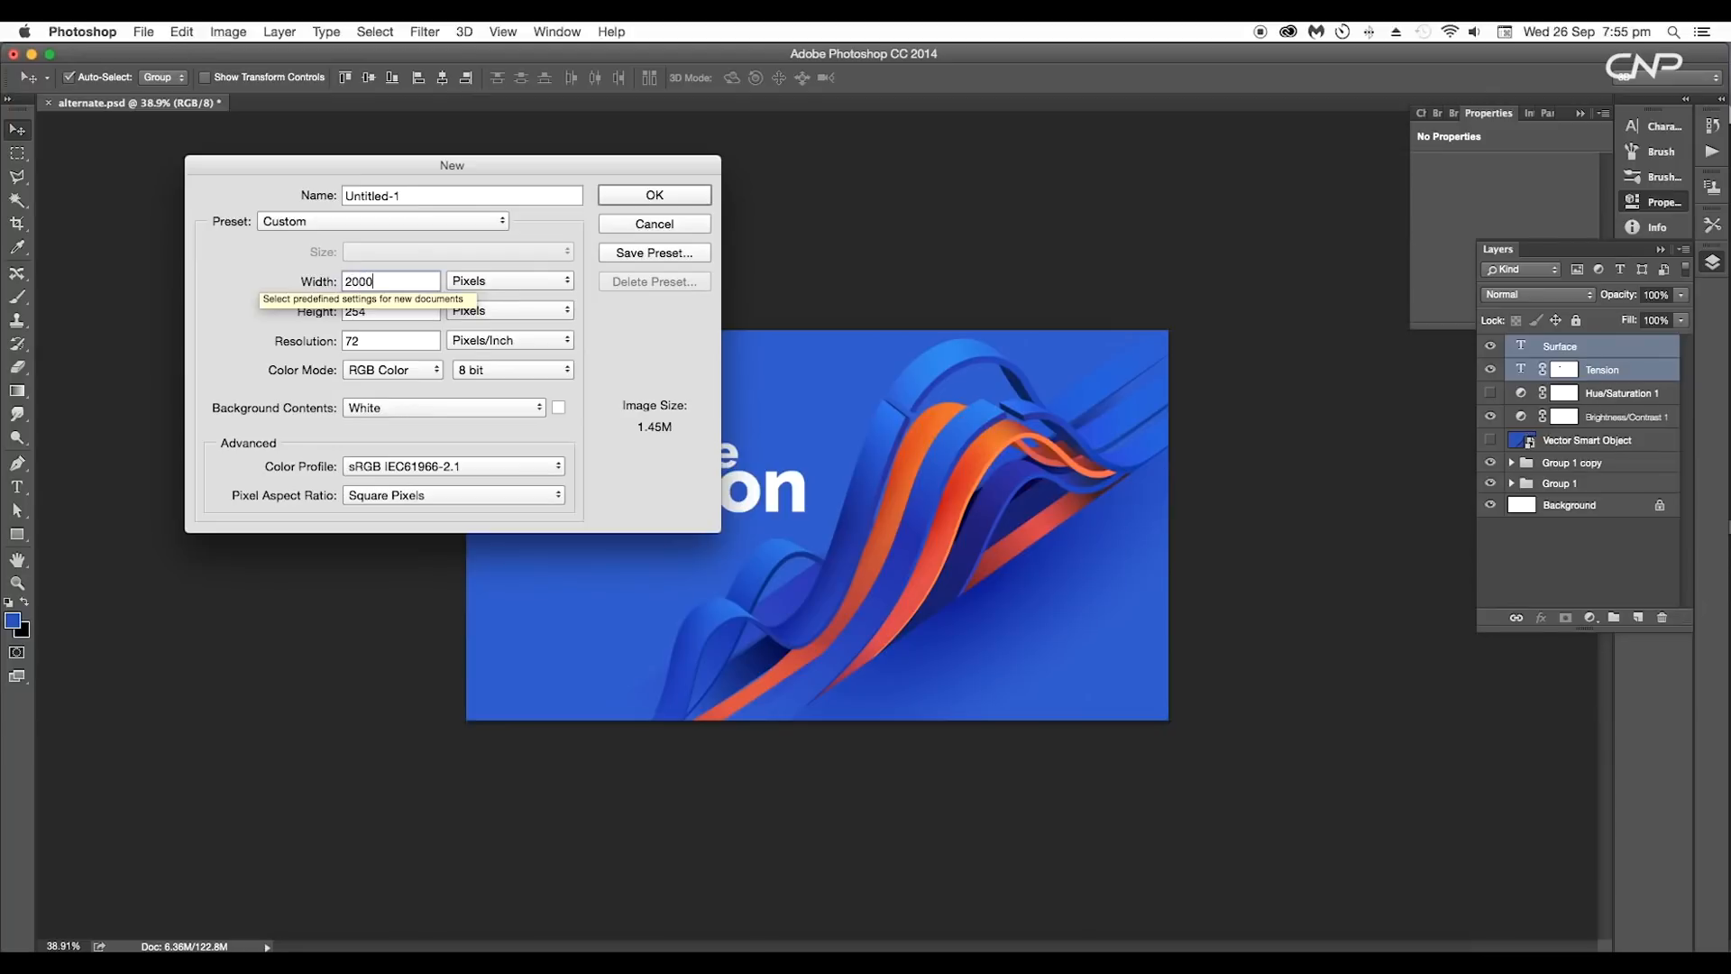
Step: Switch to Photoshop and create a new RGB document 2000 pixels wide and 1200 pixels high
key(Tab)
text(1500)
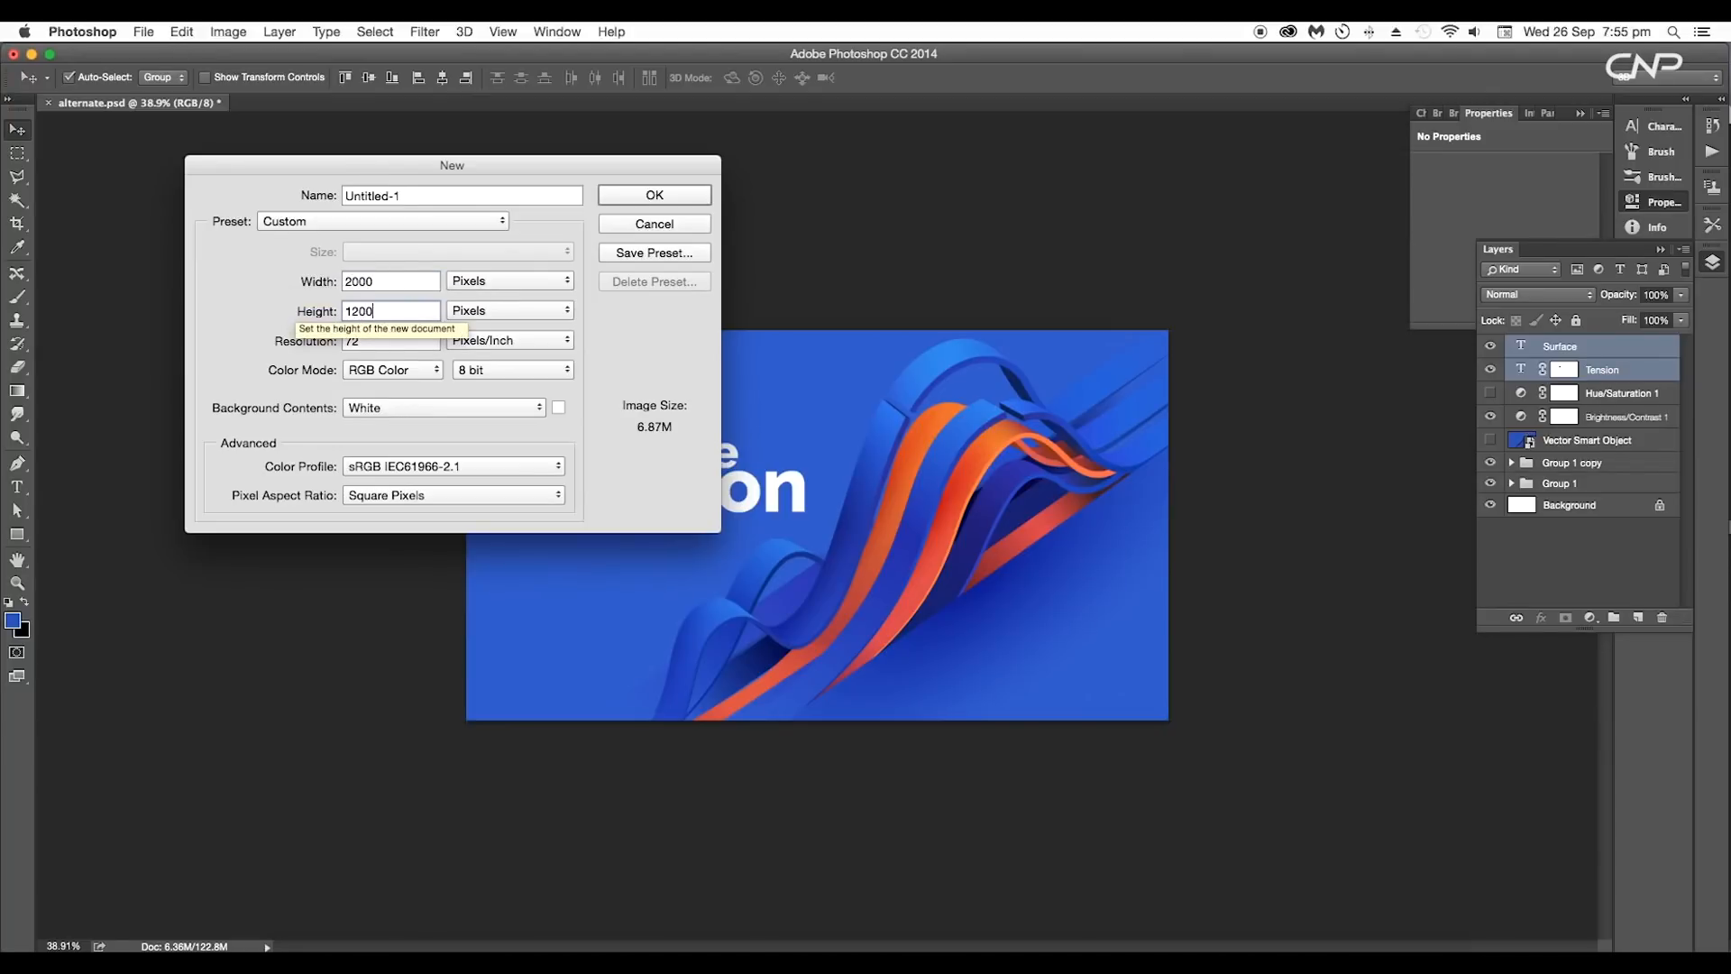
key(Return)
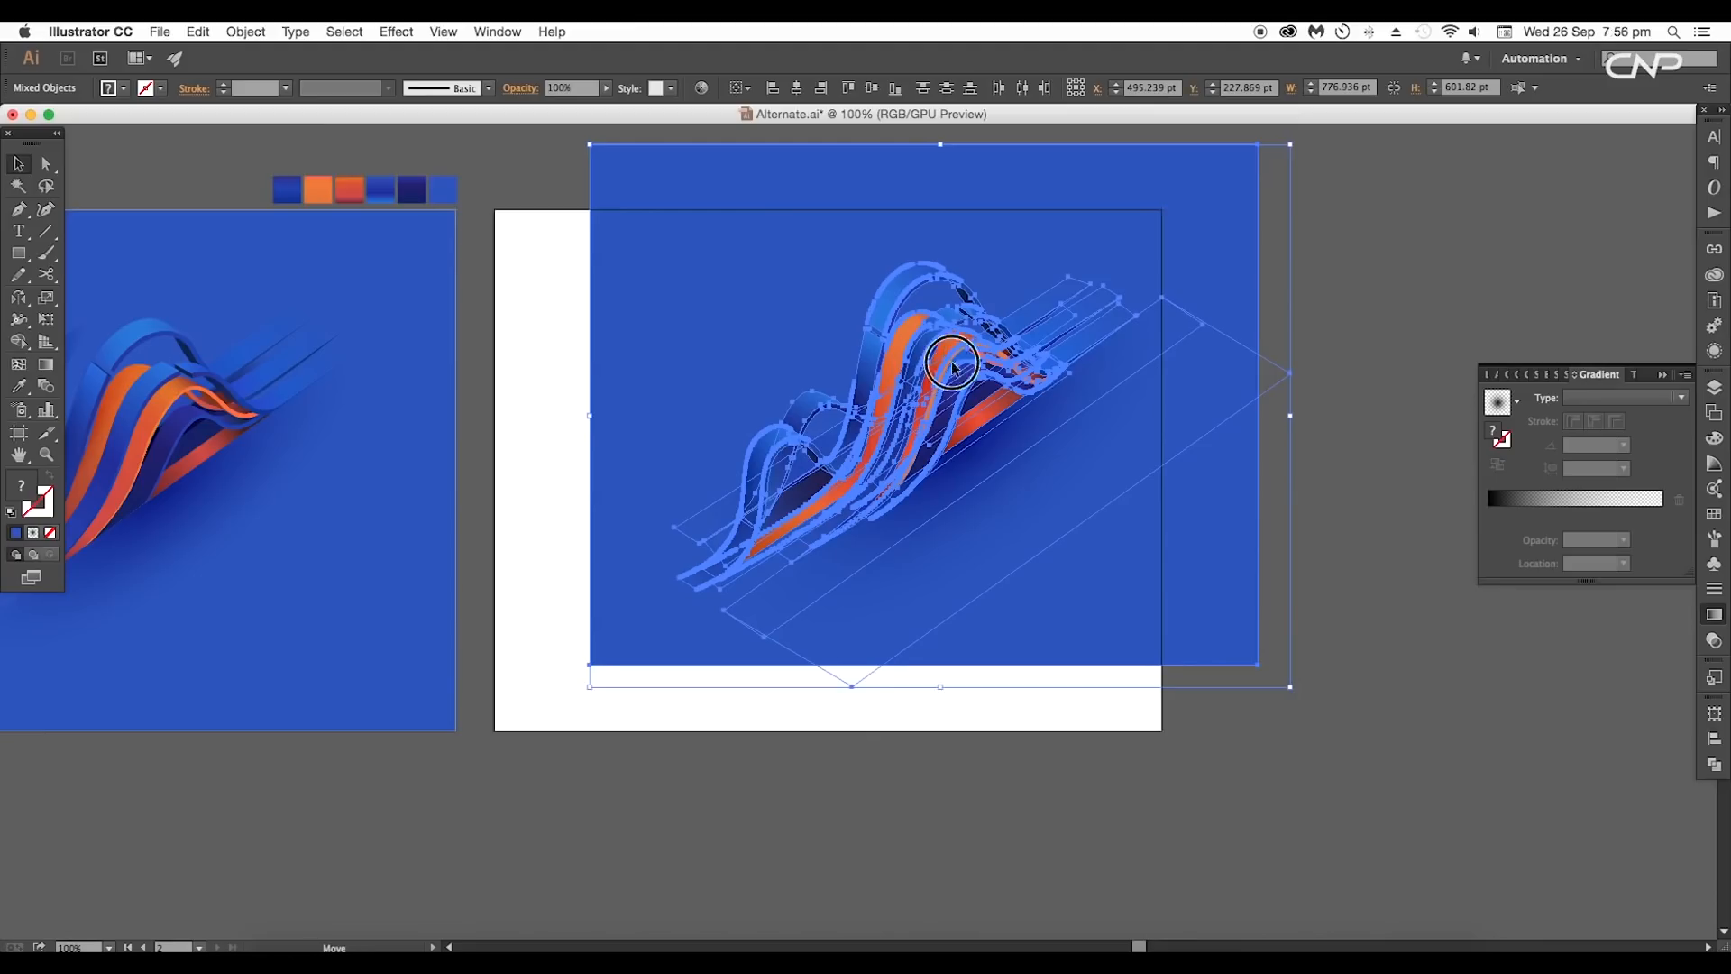
Step: Bring the complete ribbon artwork from Illustrator into the Photoshop document as a Smart Object, enlarge it and shift it up and right
drag(956, 483, 999, 742)
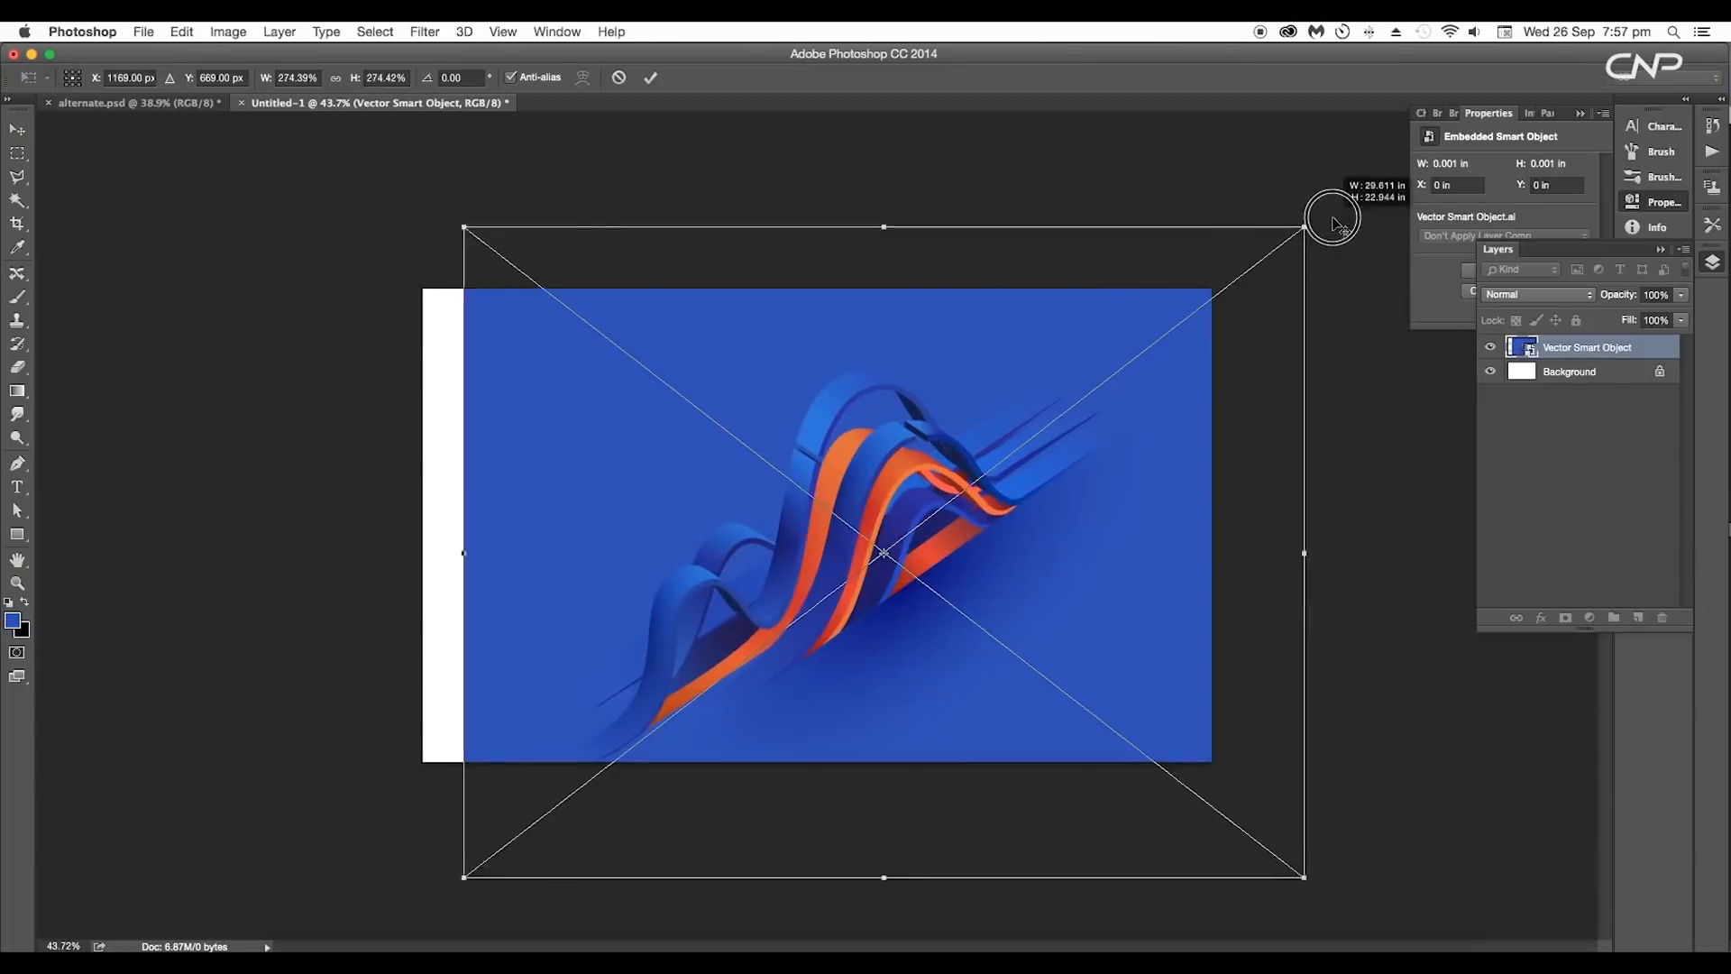
drag(1331, 203, 1372, 181)
key(Return)
drag(924, 534, 1023, 496)
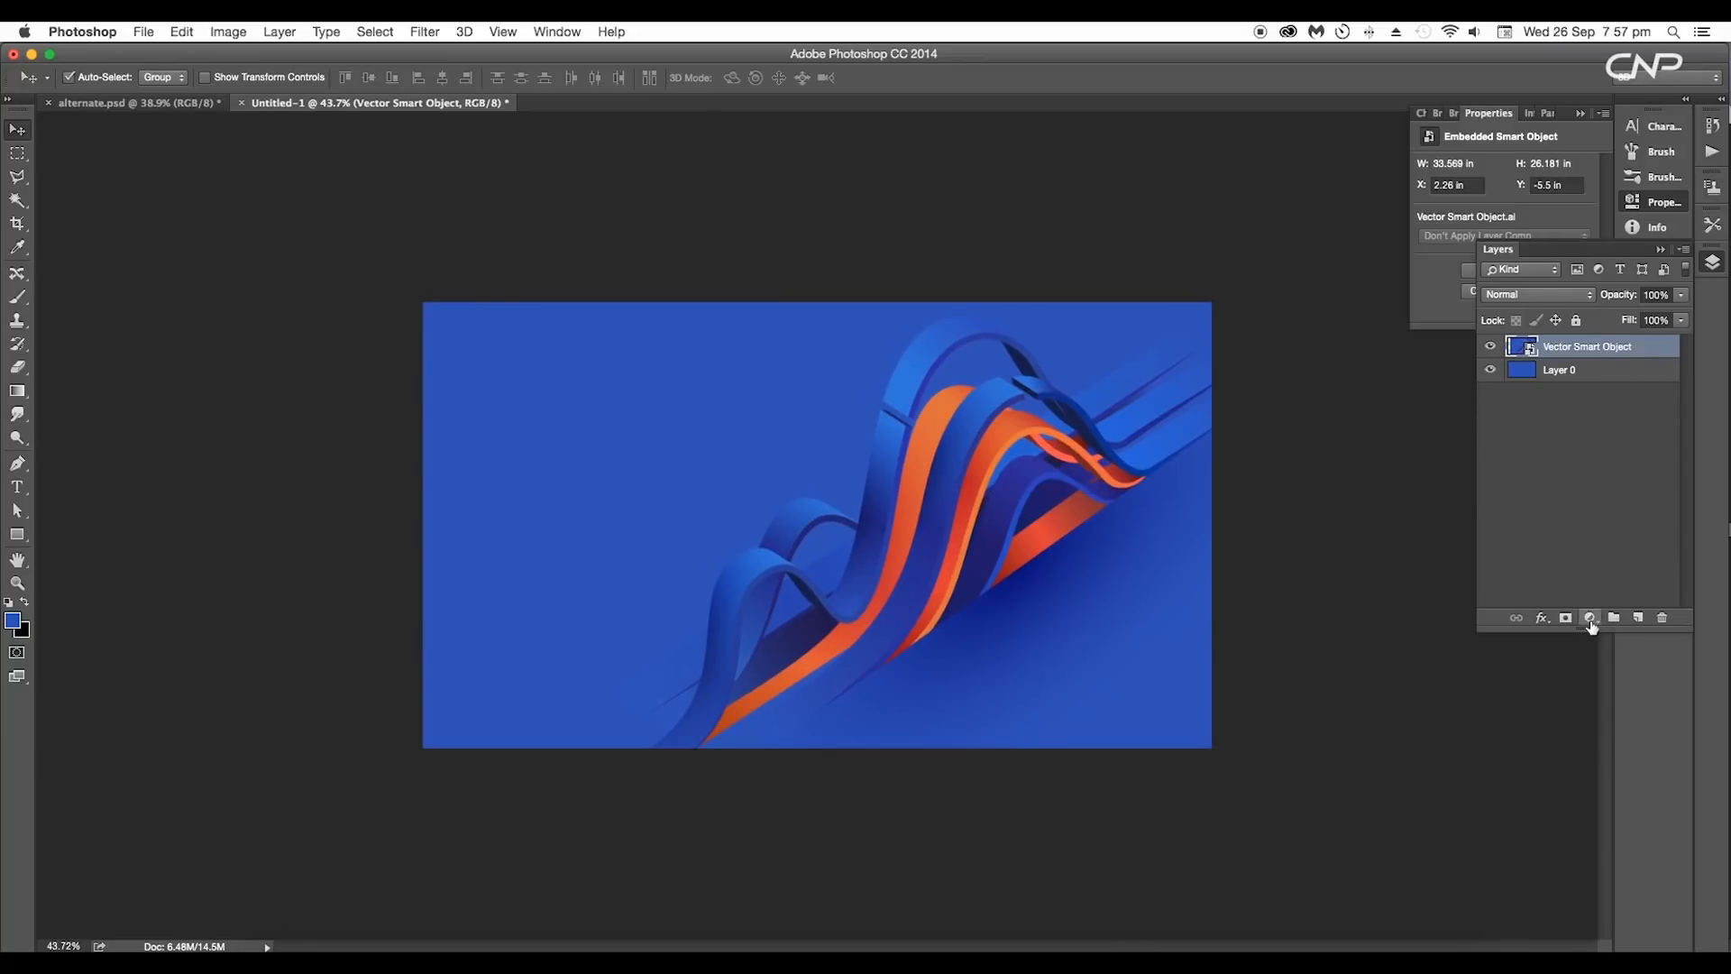
Step: Add a Brightness/Contrast adjustment layer with brightness 6 and contrast 8, and a Hue/Saturation adjustment layer above it
click(1590, 618)
click(1637, 684)
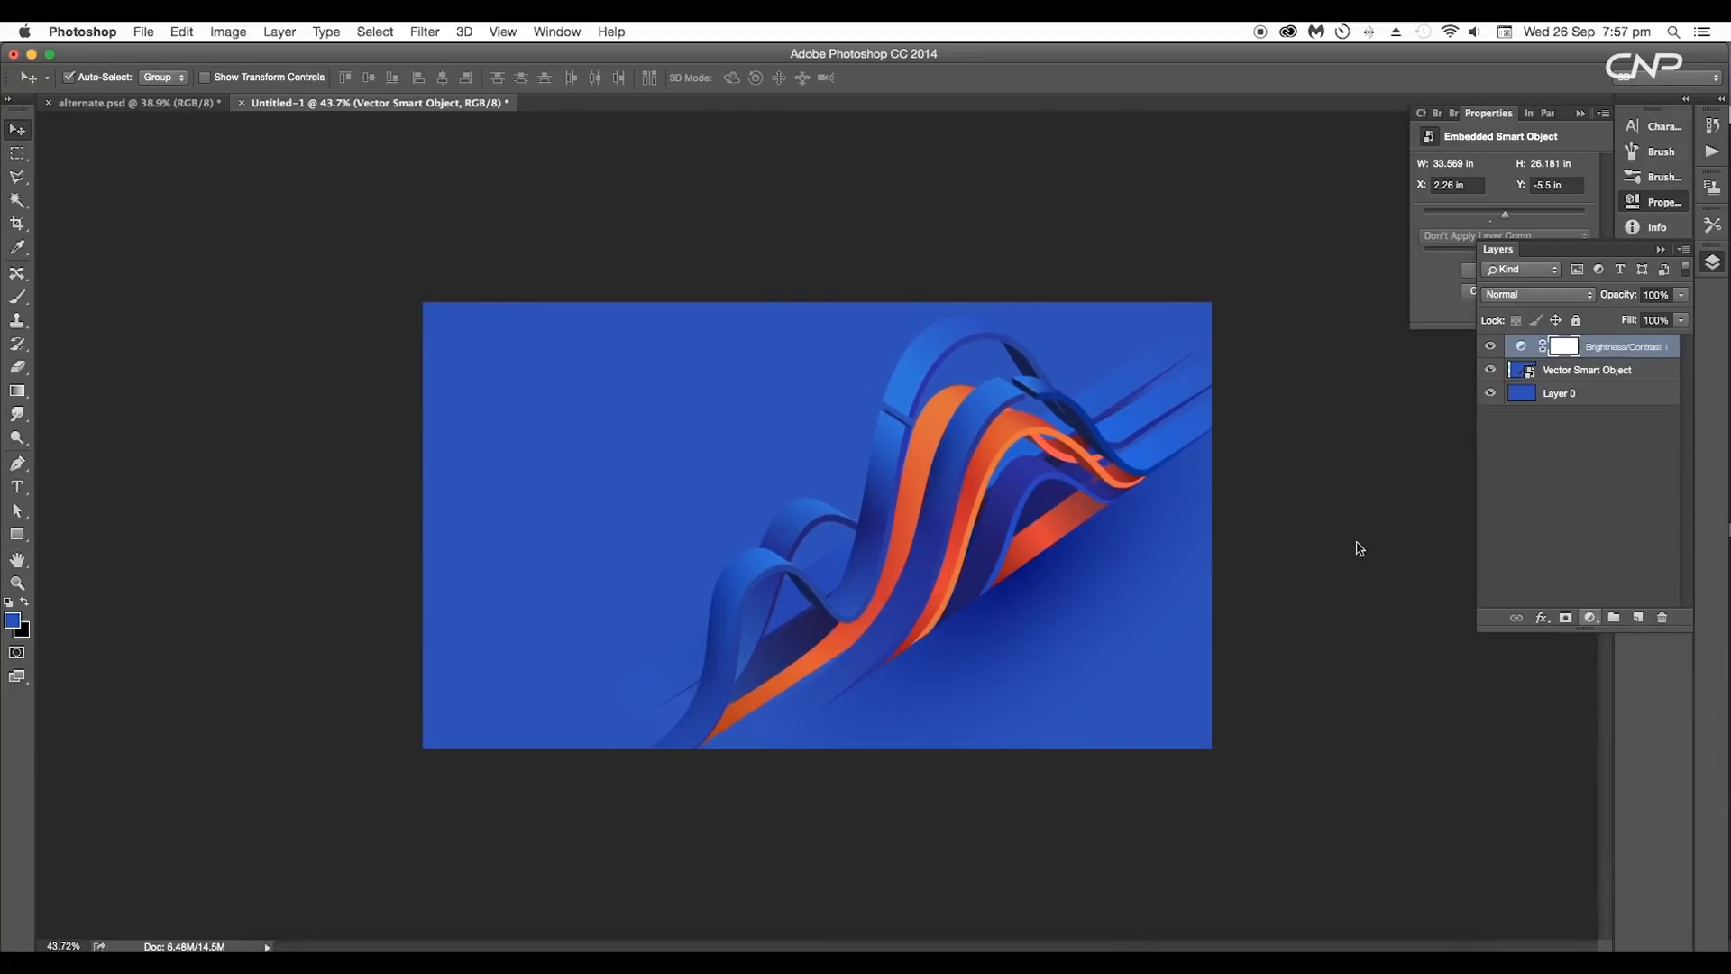
drag(1509, 259, 1503, 225)
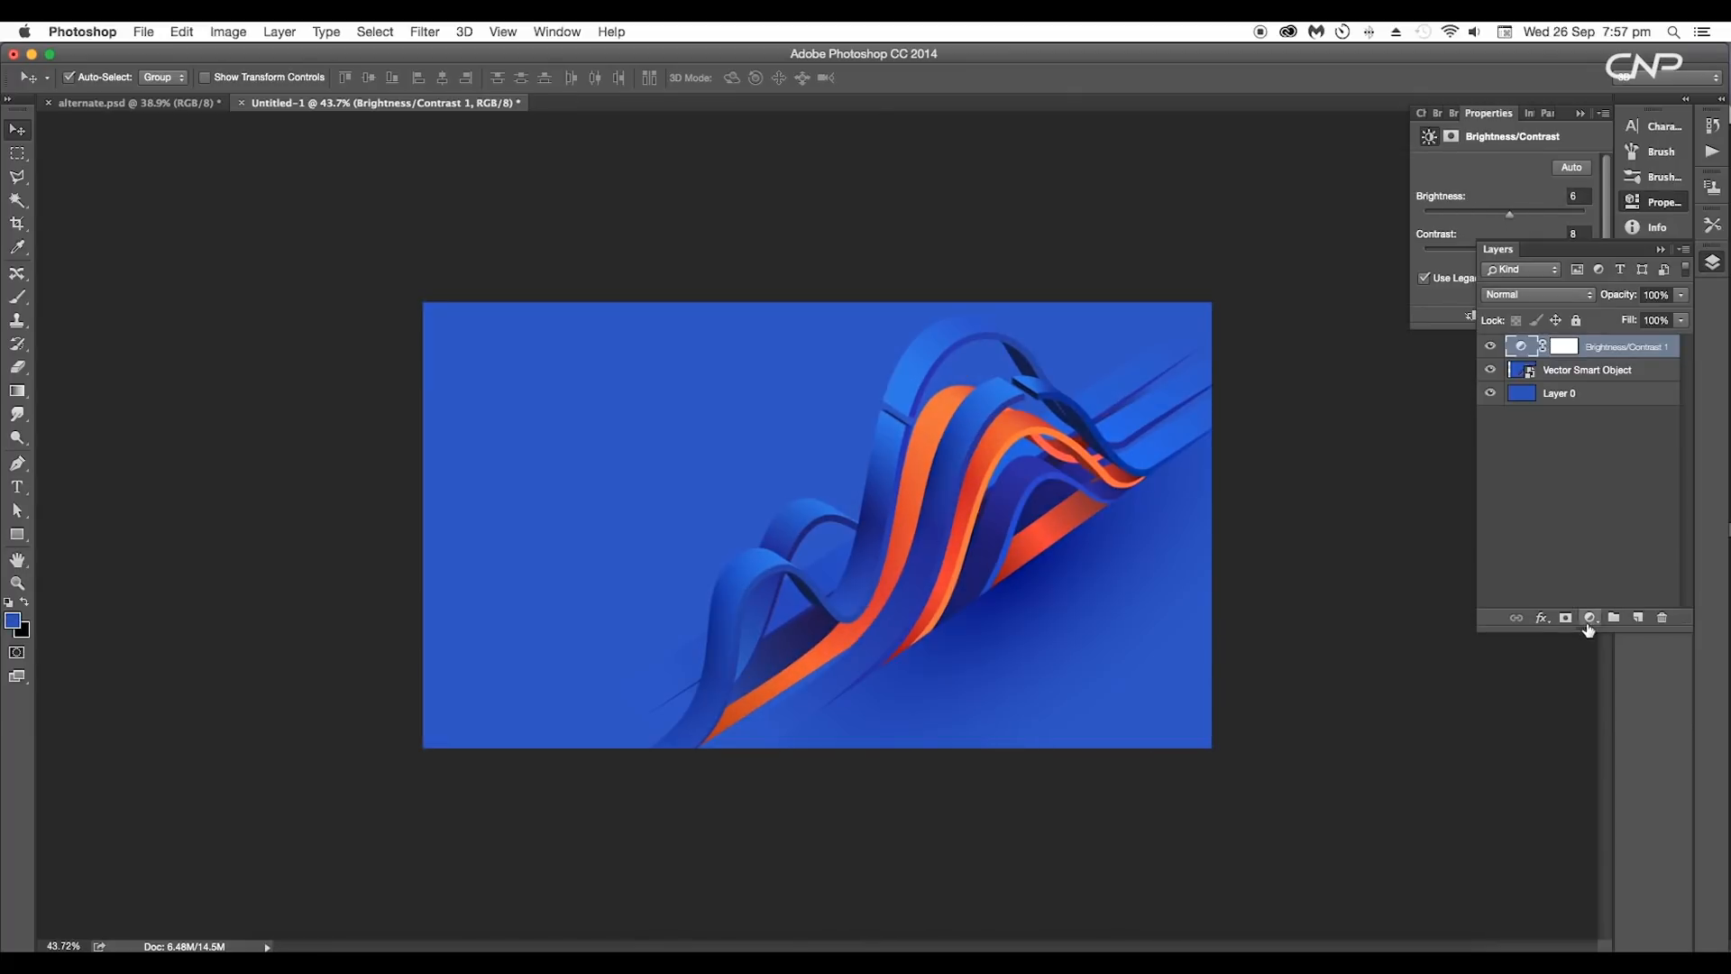
click(1590, 618)
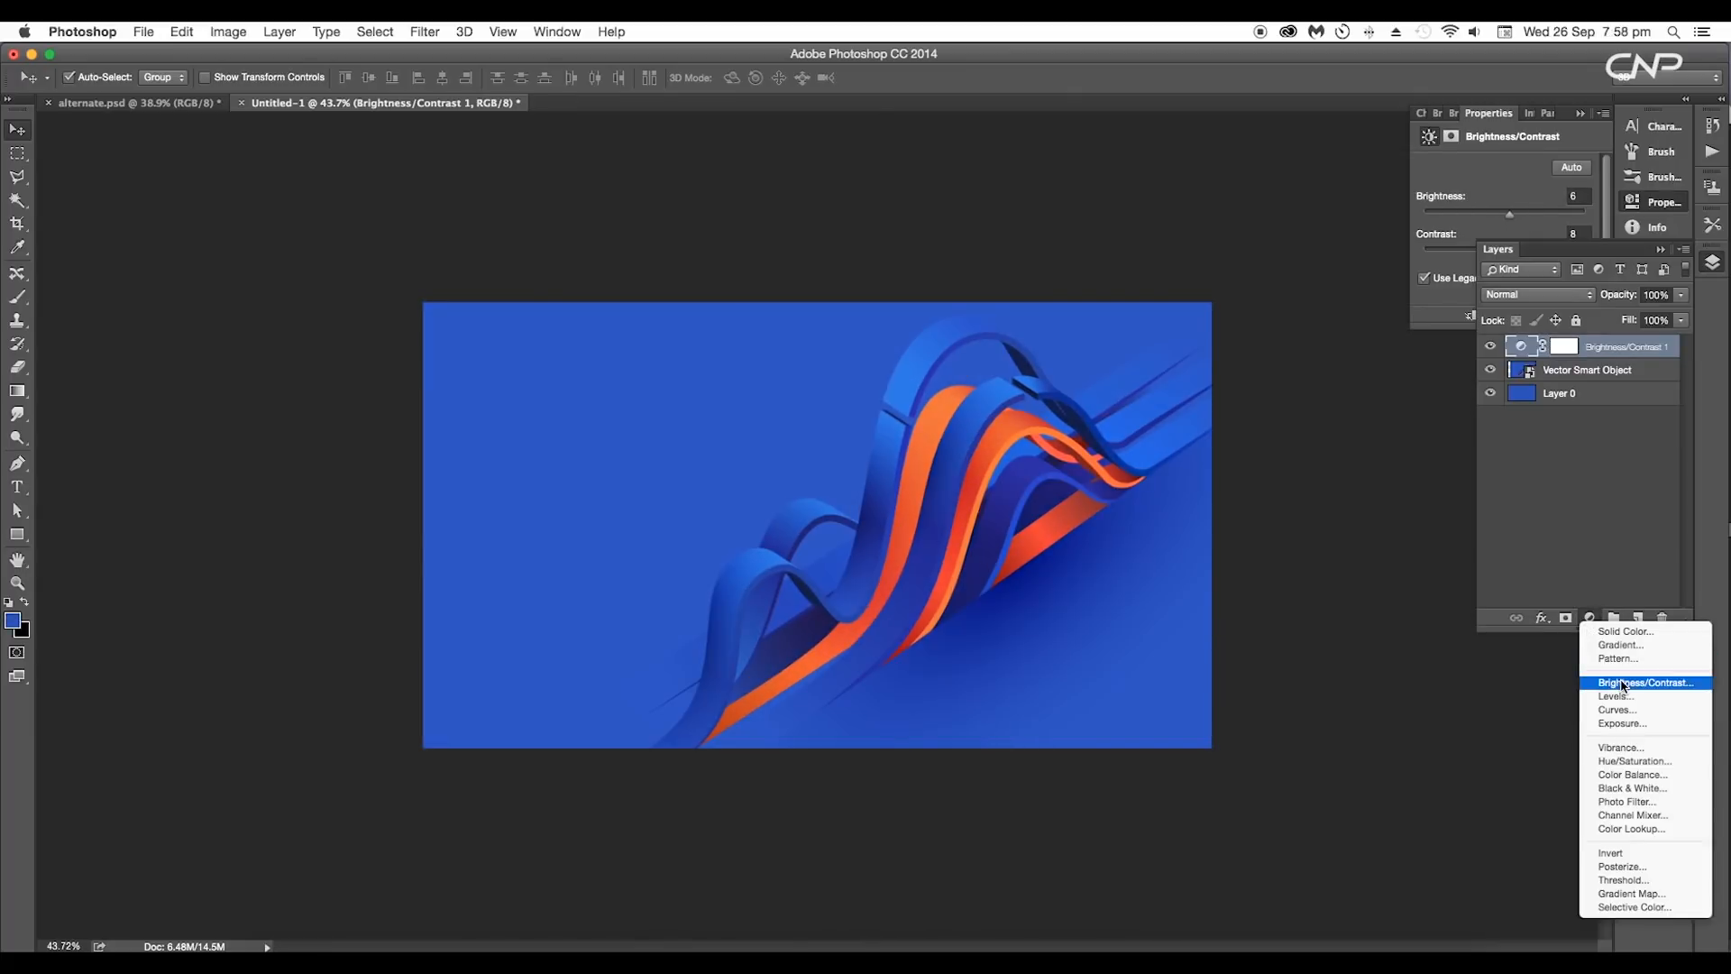
click(1622, 762)
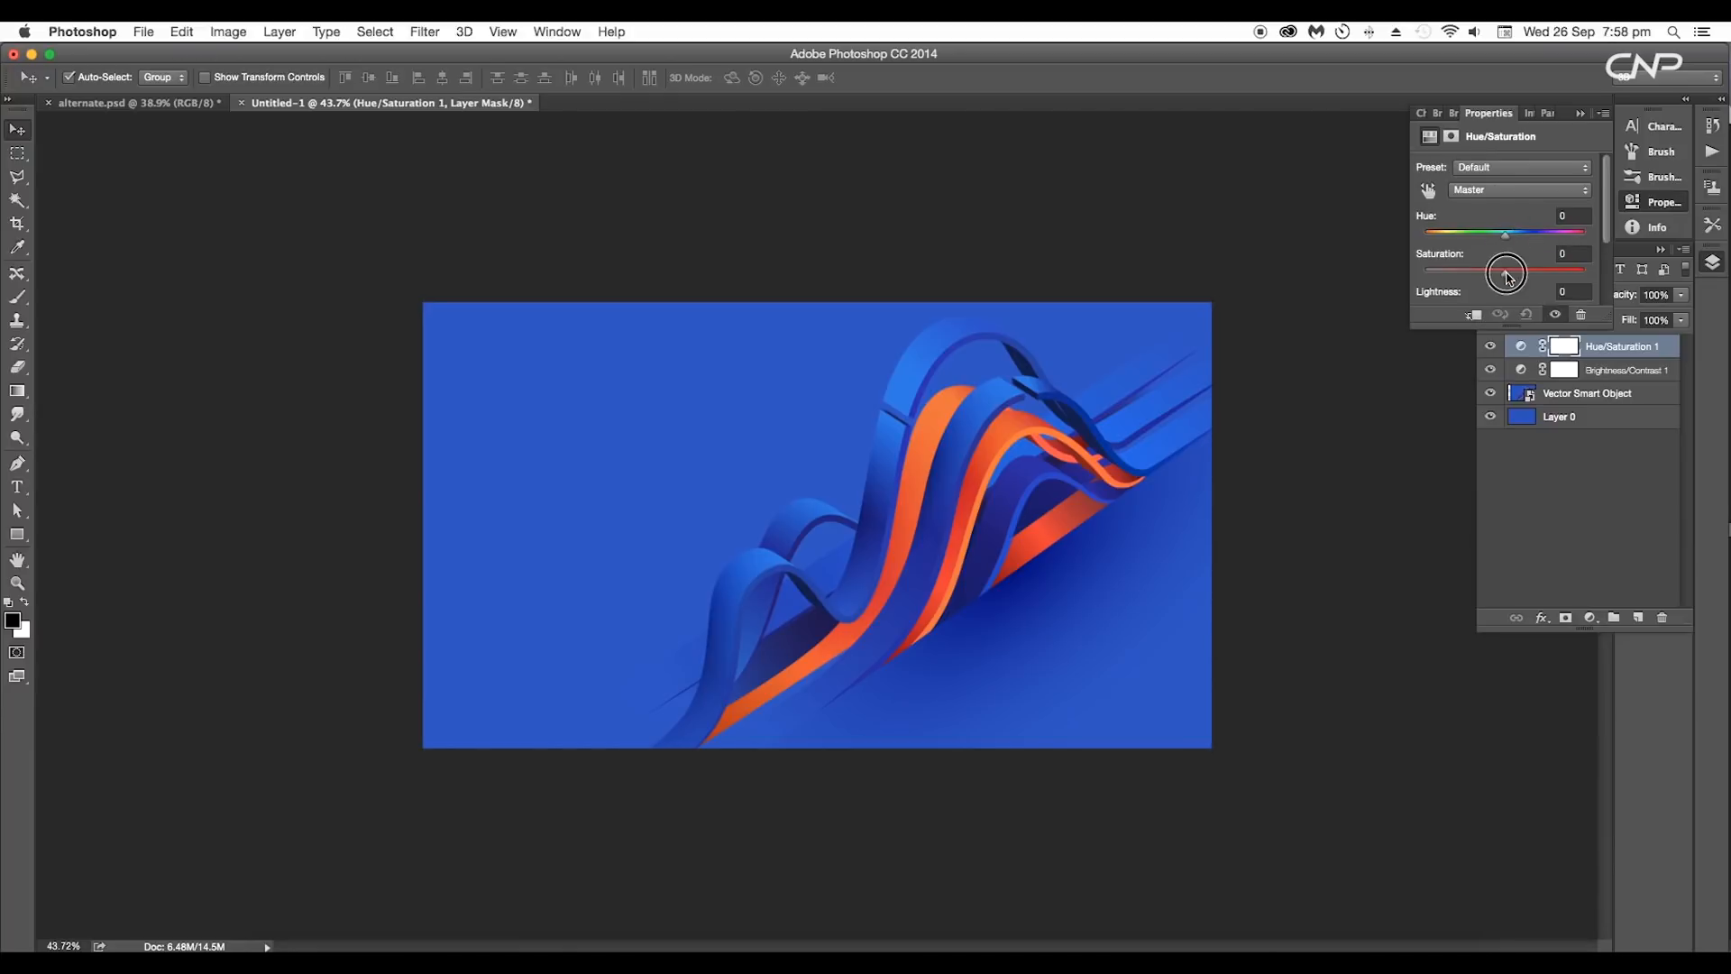
Step: Lower the Brightness/Contrast layer's contrast to 3 and select the artwork's Smart Object layer
click(1523, 370)
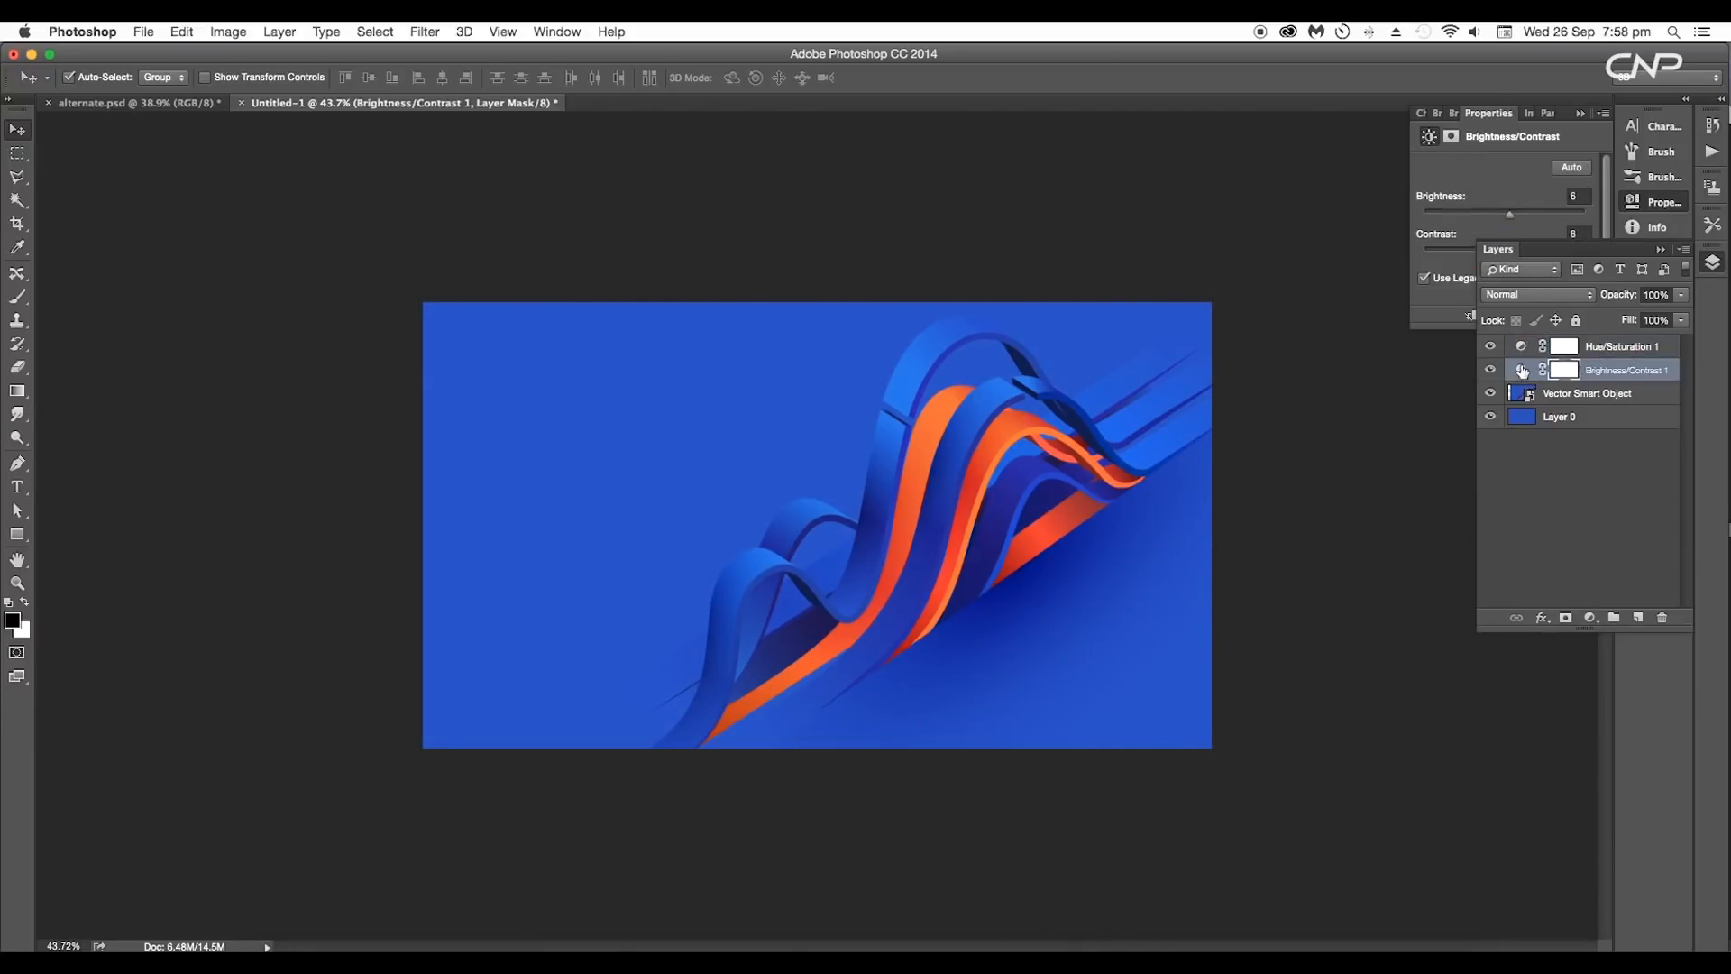
click(1527, 196)
drag(1511, 249, 1501, 259)
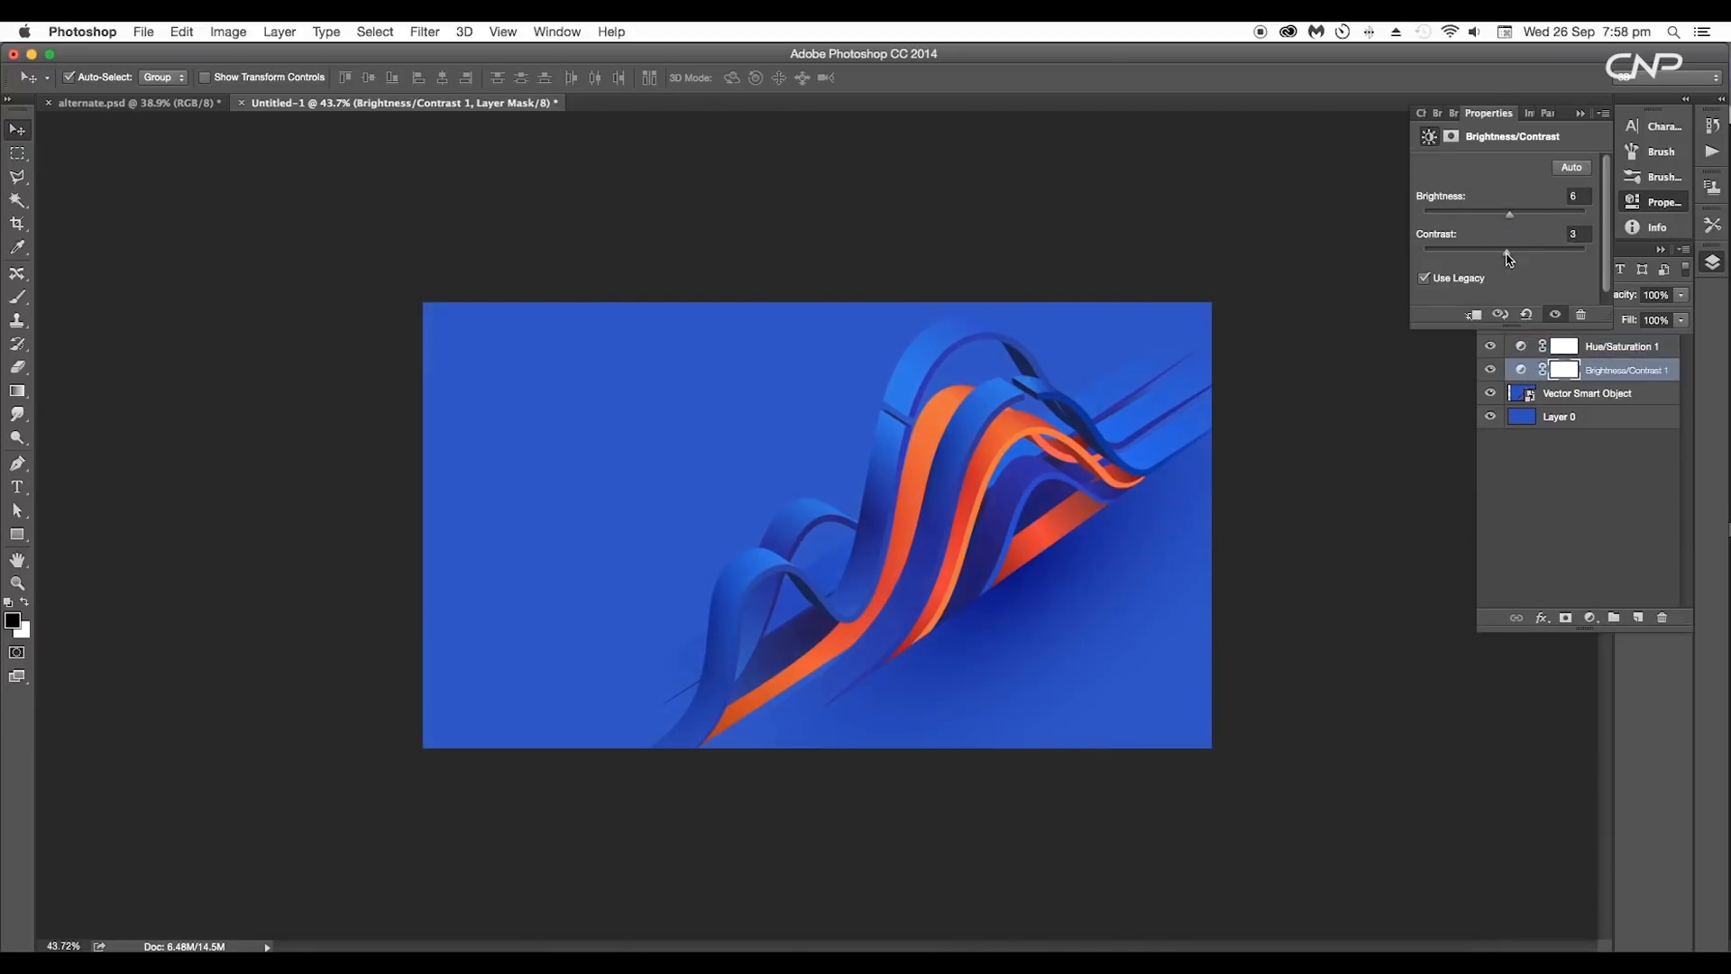
click(1587, 393)
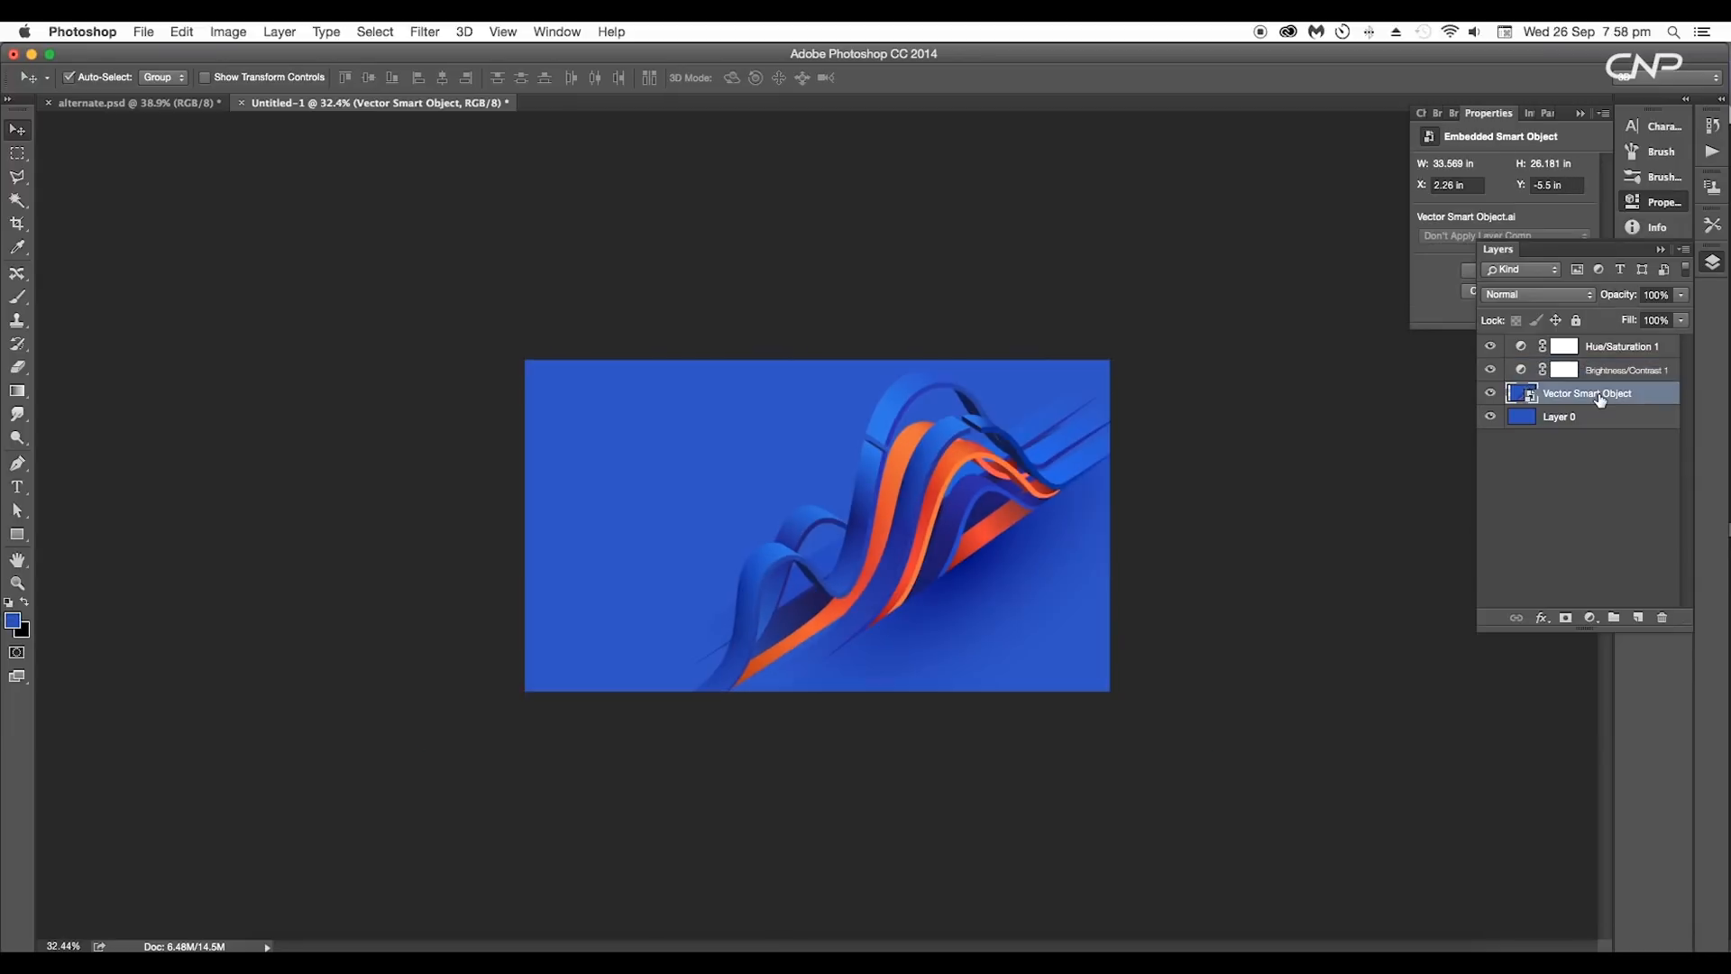
scroll(1034, 564, up, 4)
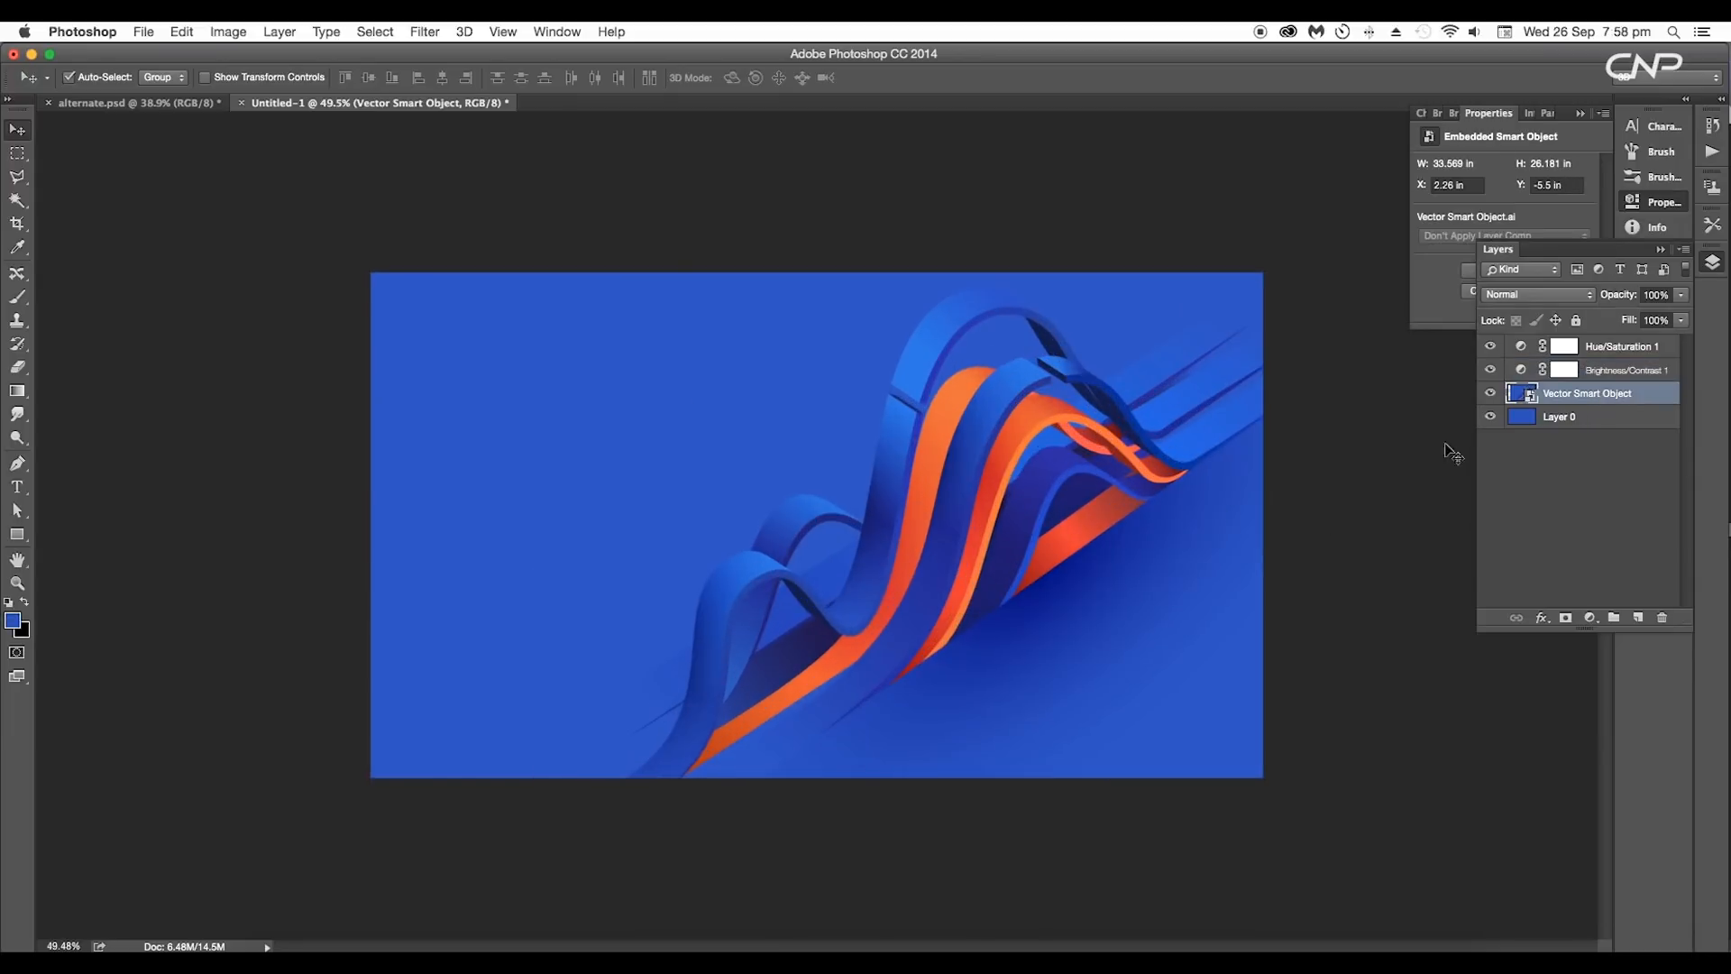
Step: Add a Pattern Overlay effect to the ribbon artwork's Smart Object layer and set its blend mode to Overlay
double_click(1655, 405)
click(996, 352)
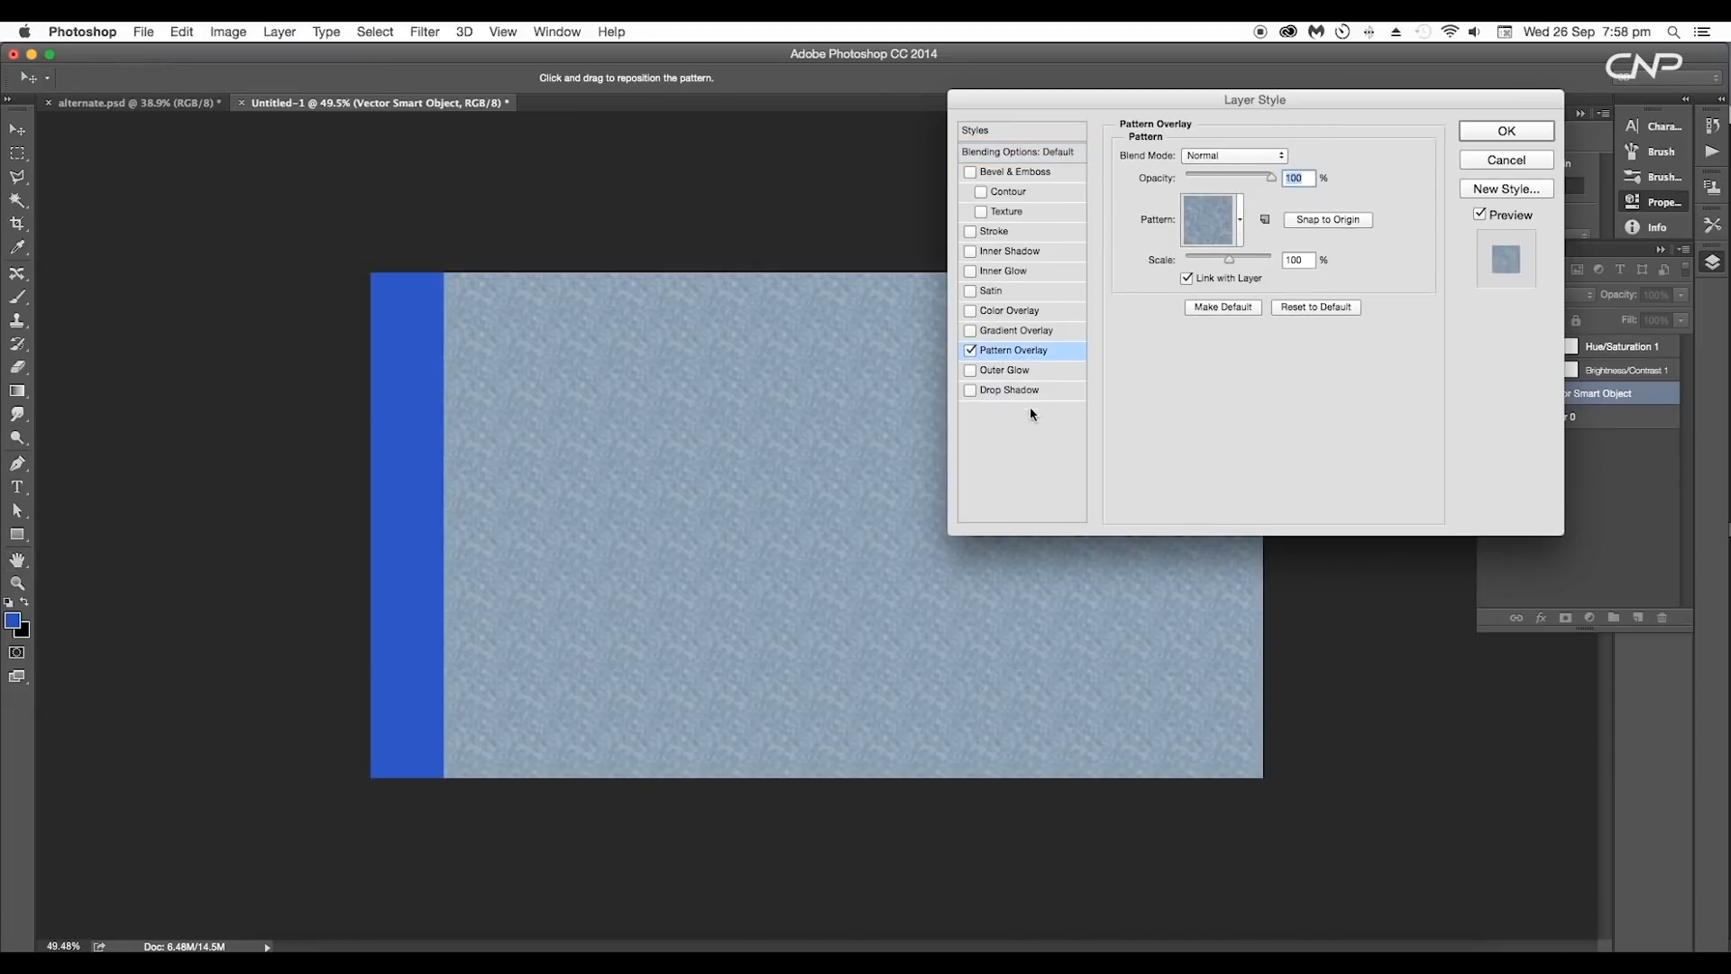
drag(1127, 100, 1295, 97)
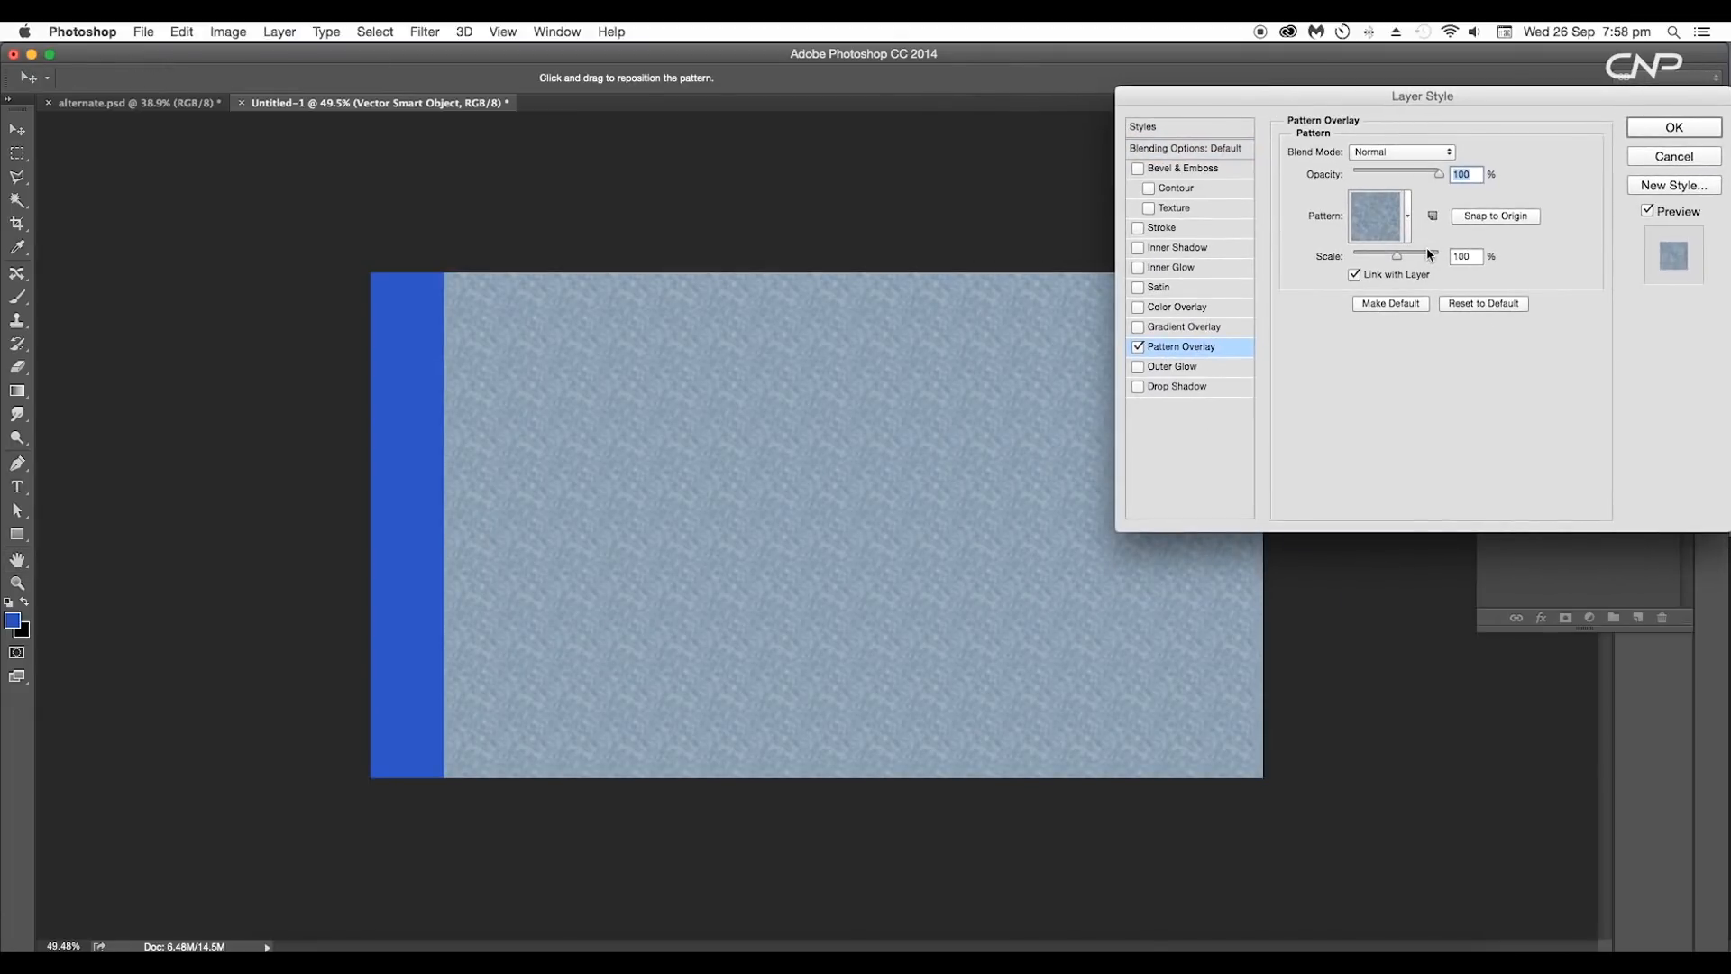
click(1402, 151)
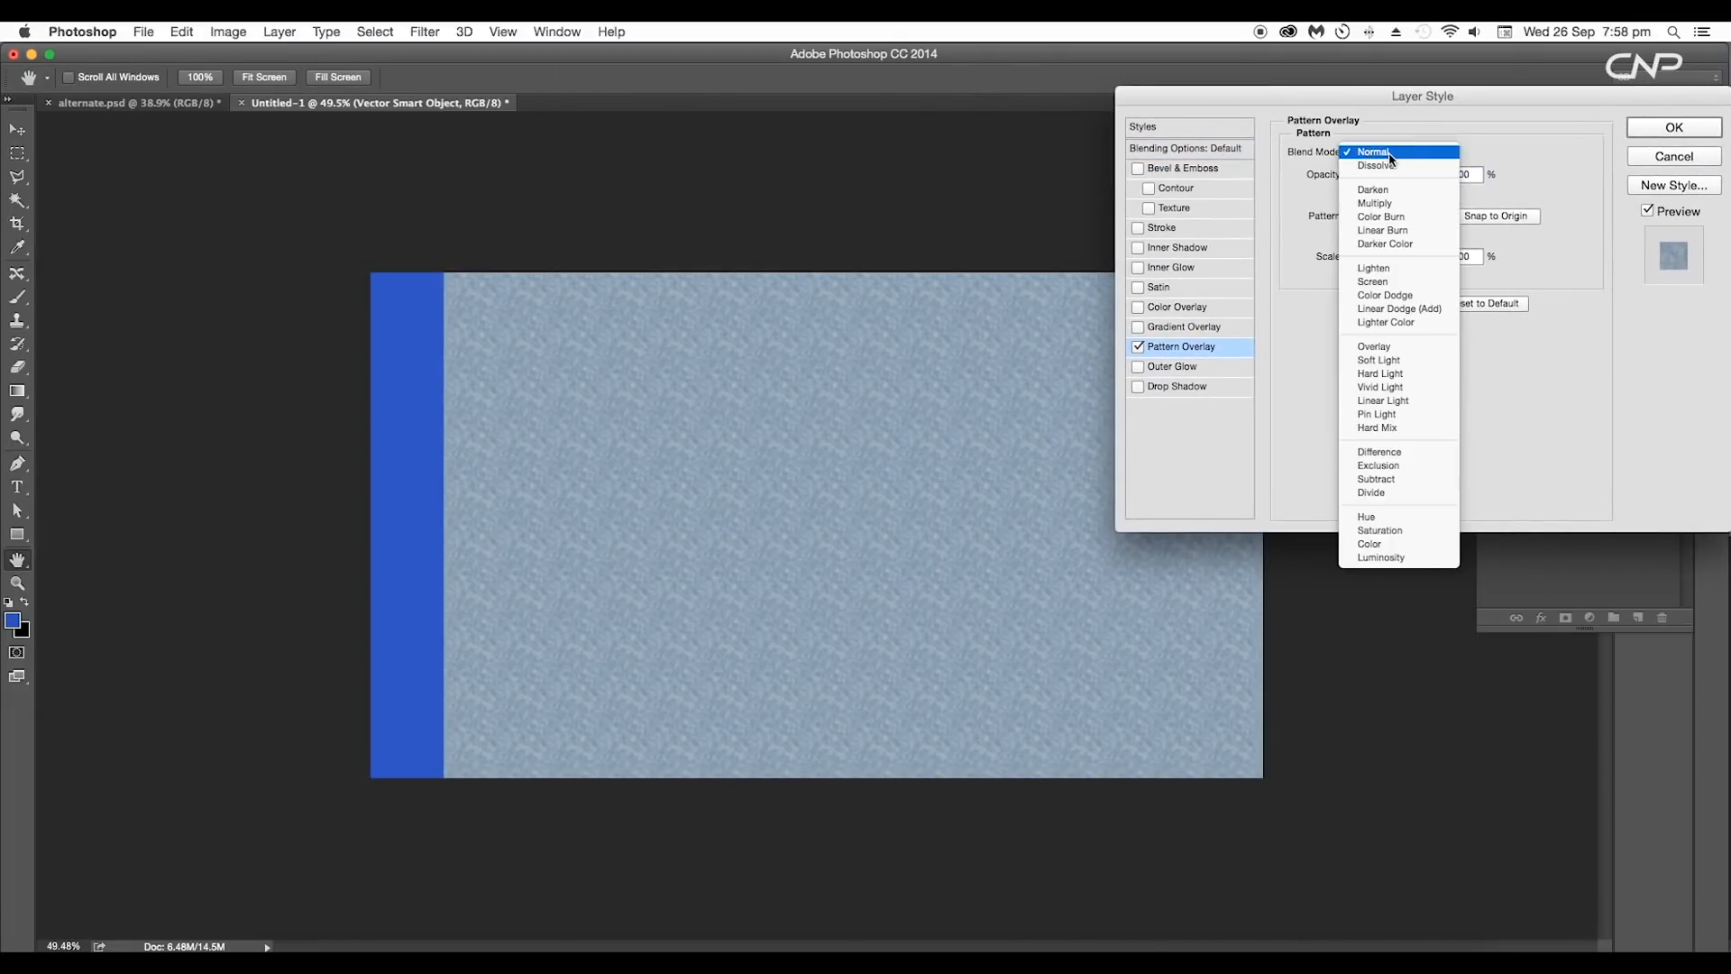
click(1375, 346)
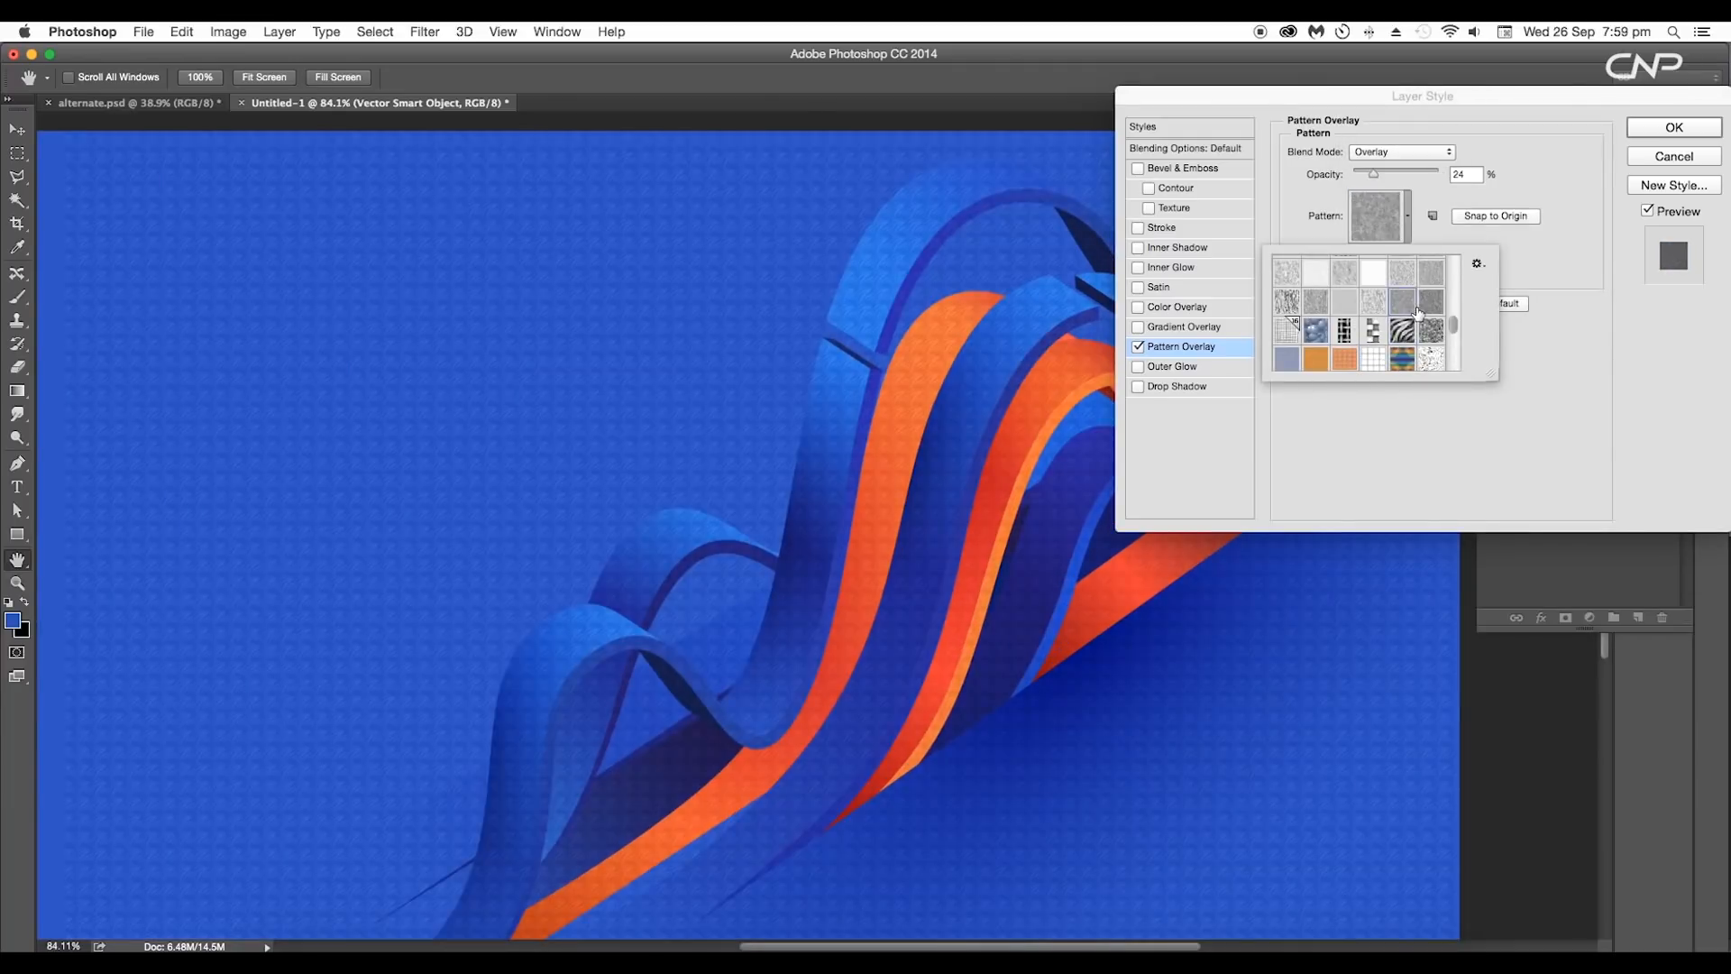
Step: Choose a grey grain pattern for the overlay, with 32% opacity and about 41% scale, and apply the layer style
click(1424, 311)
drag(1373, 173, 1382, 179)
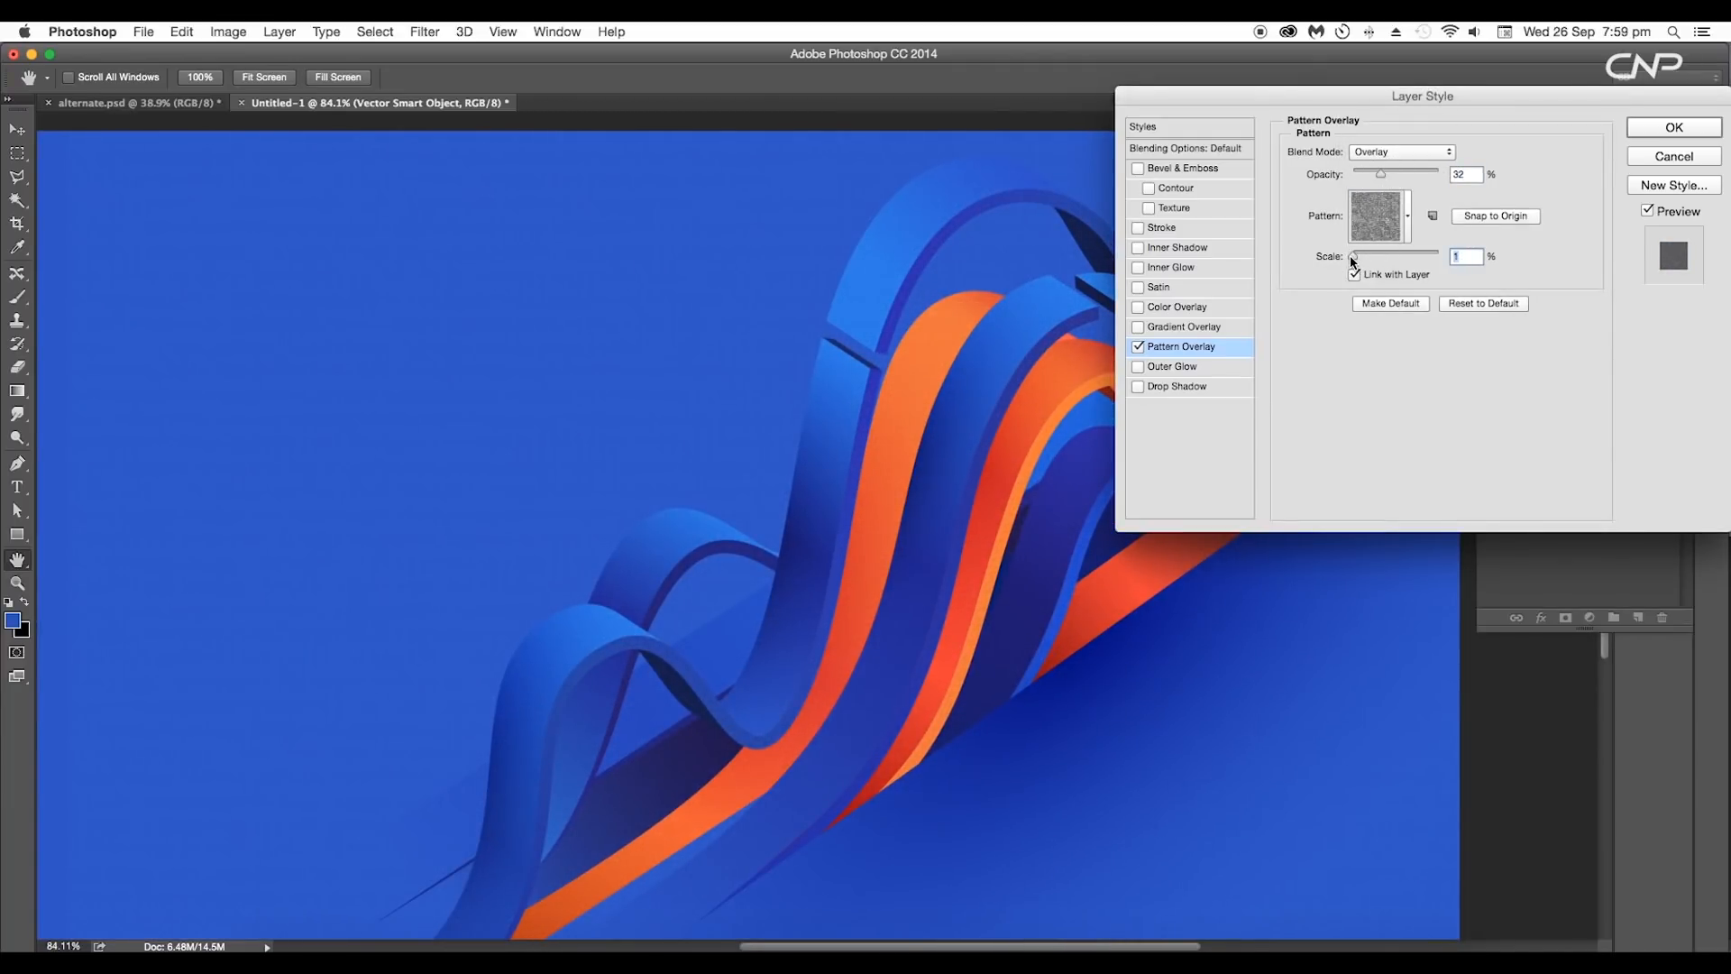
drag(1353, 261, 1373, 262)
click(1674, 127)
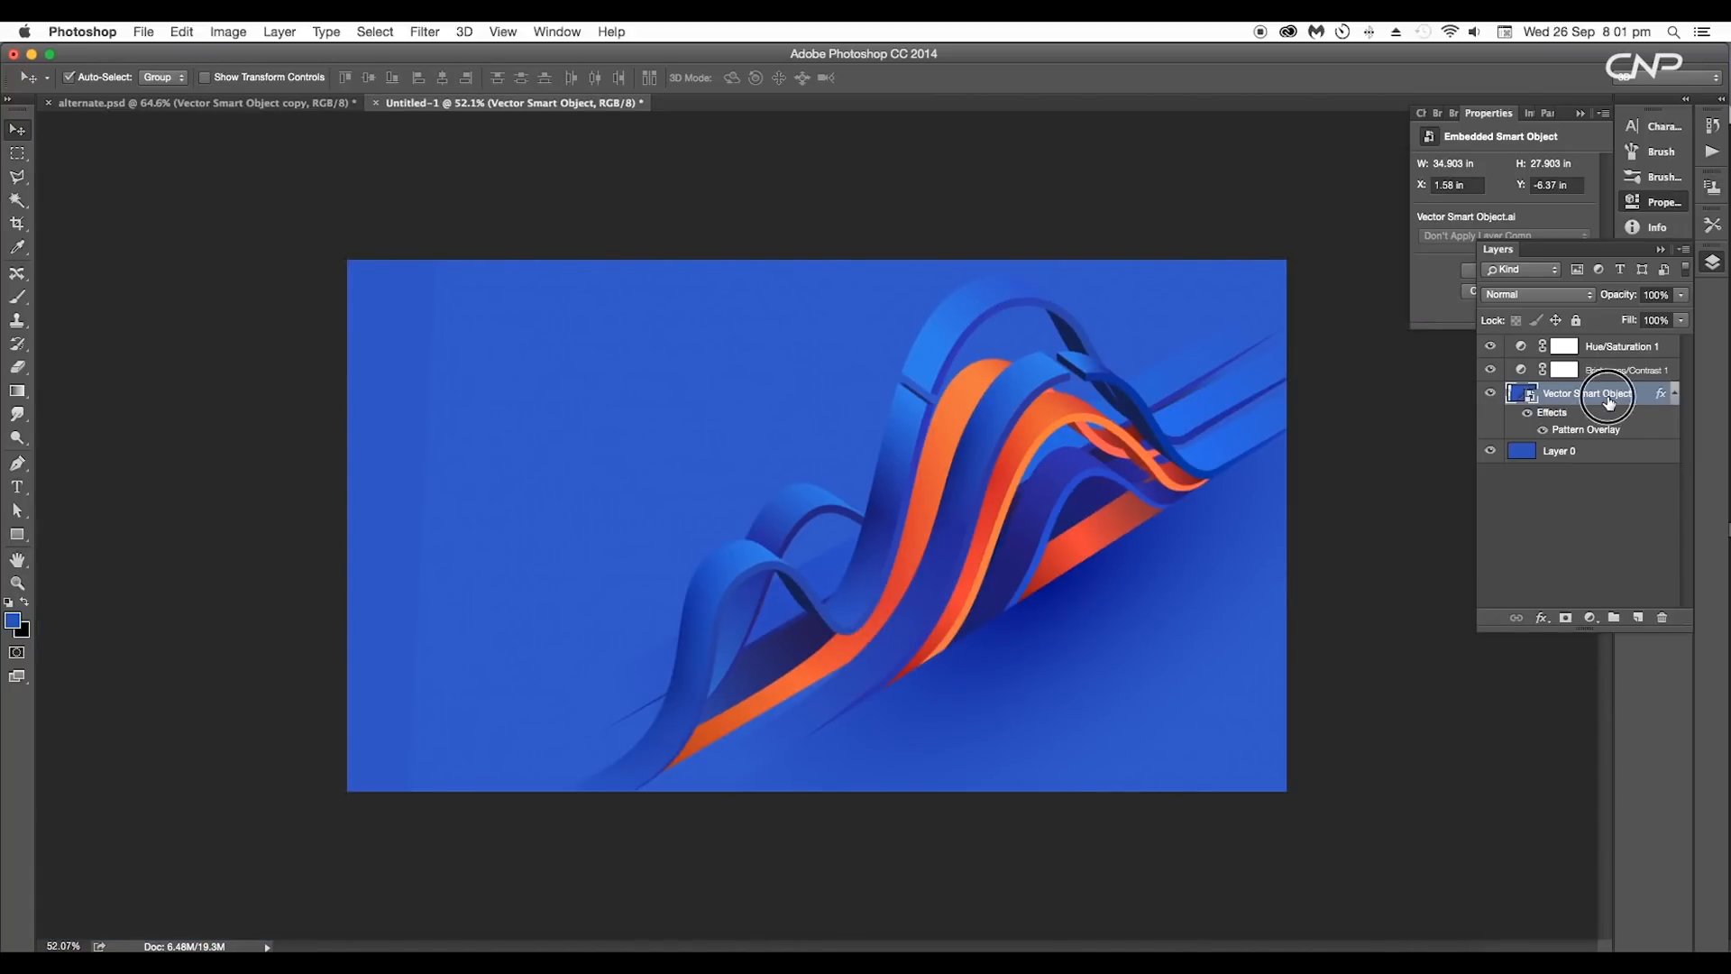
Step: Duplicate the Smart Object layer twice at 34% fill, blending the first copy with Multiply and the second with Screen
drag(1609, 402, 1637, 618)
click(1551, 297)
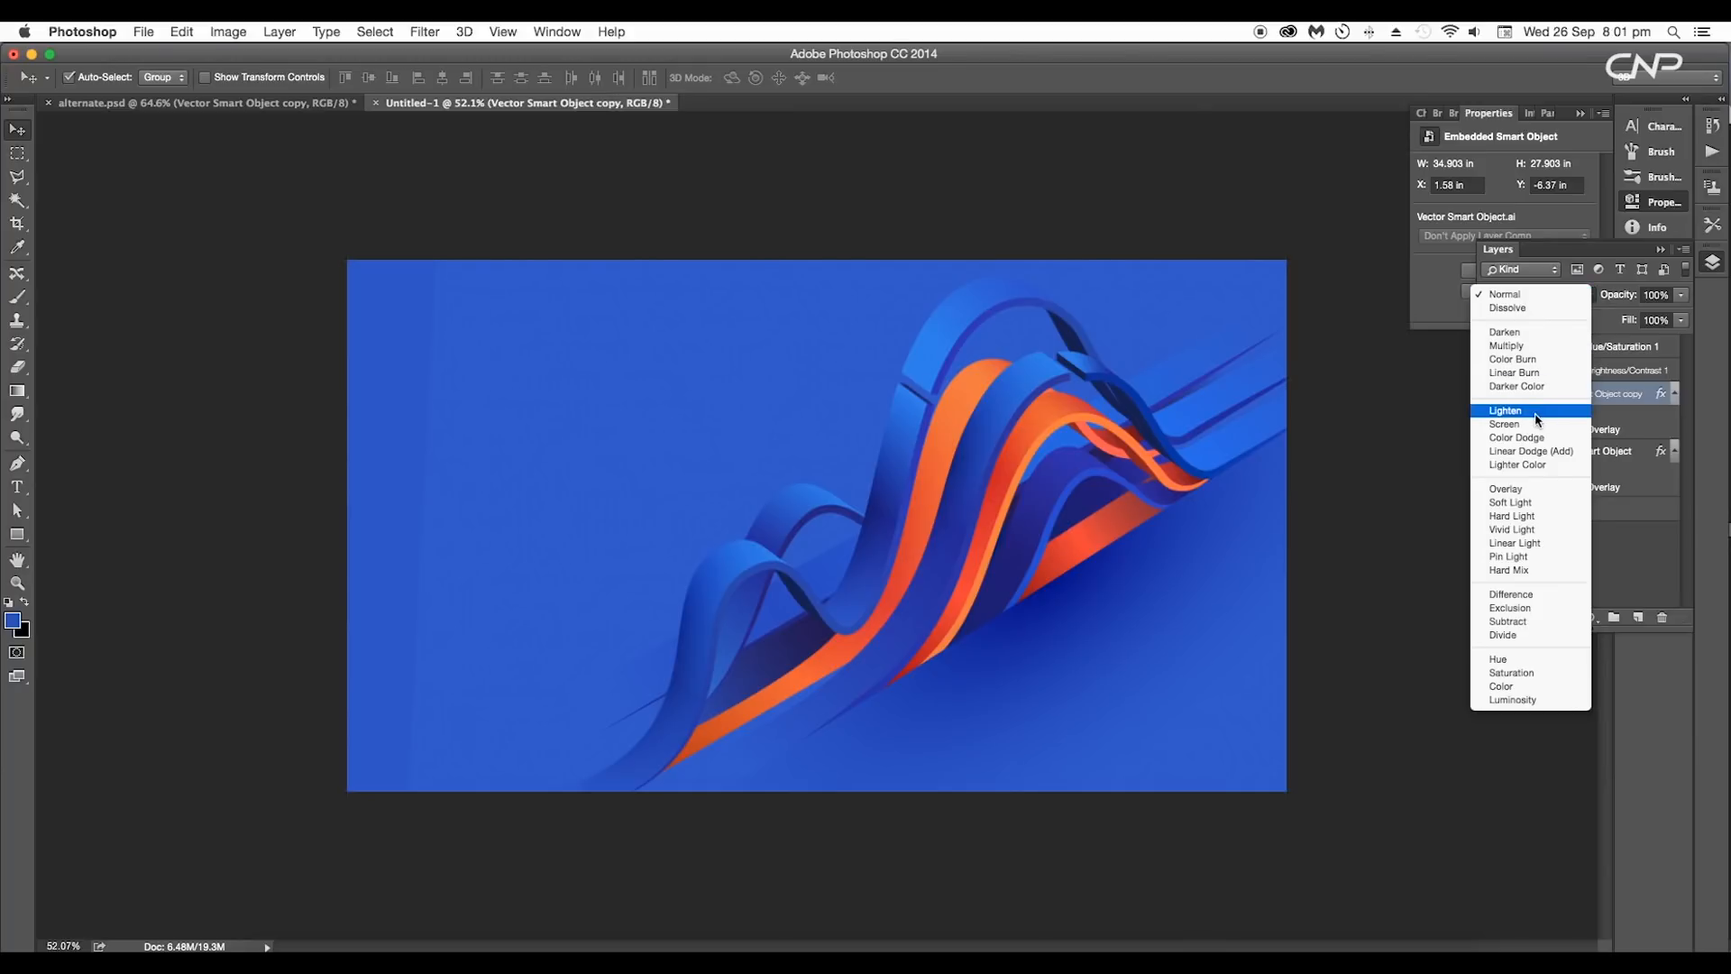
click(1535, 349)
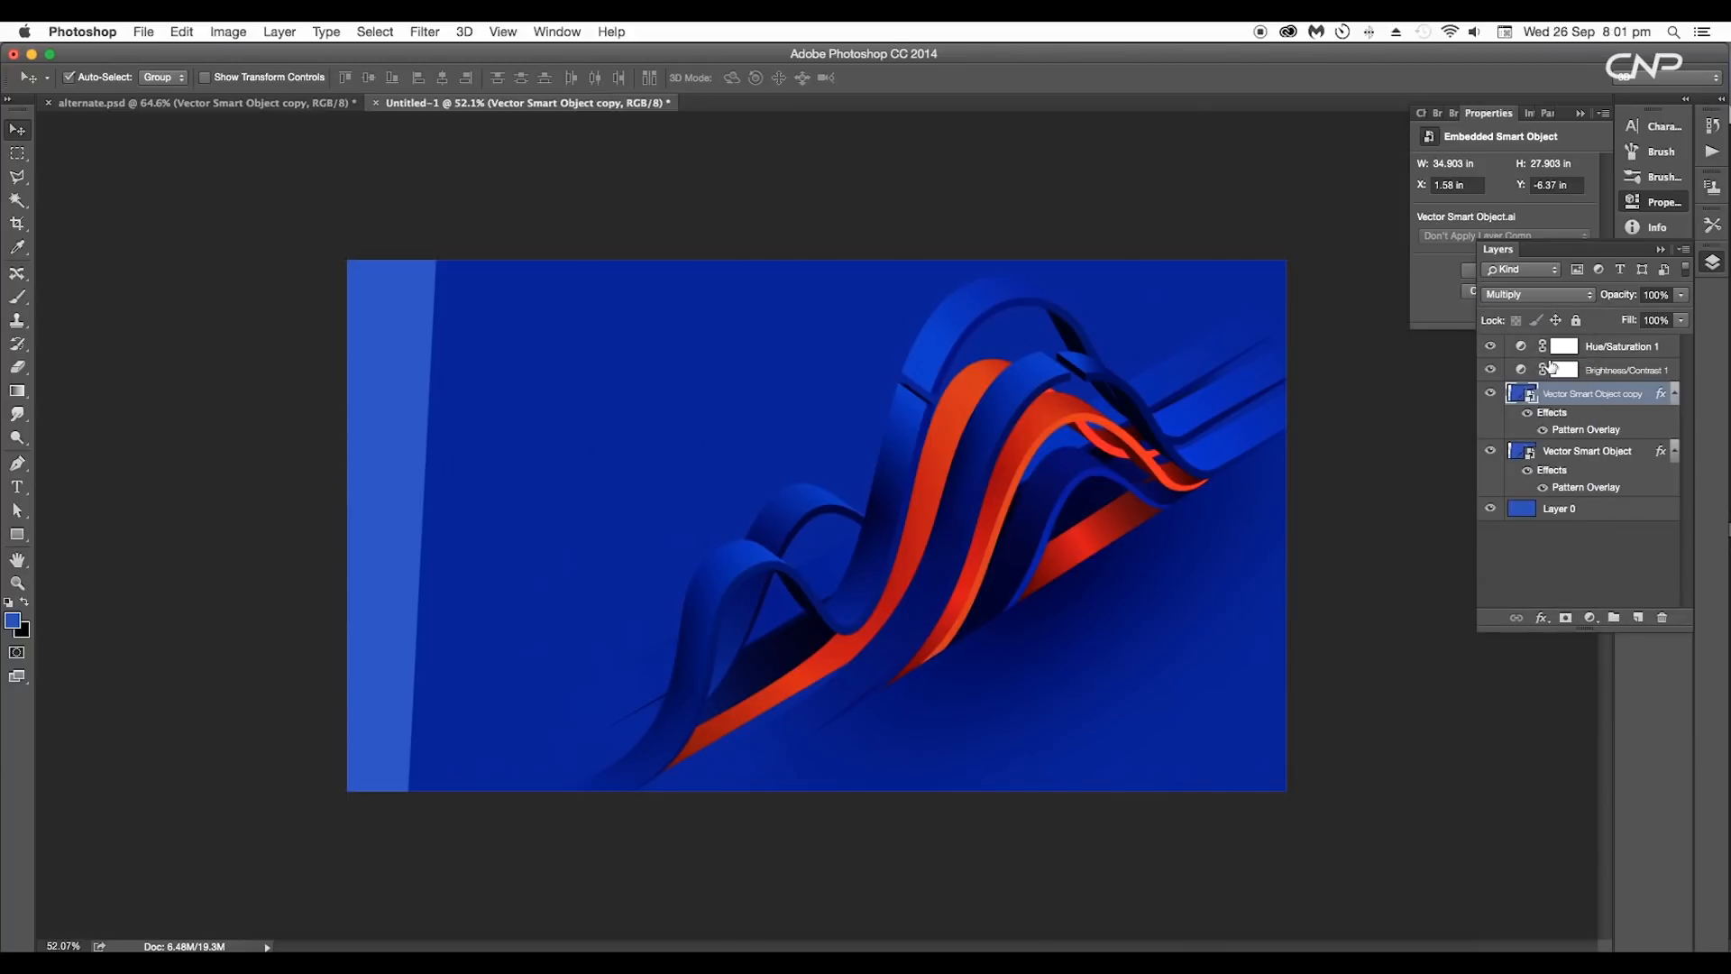
drag(1630, 343, 1639, 617)
click(1565, 301)
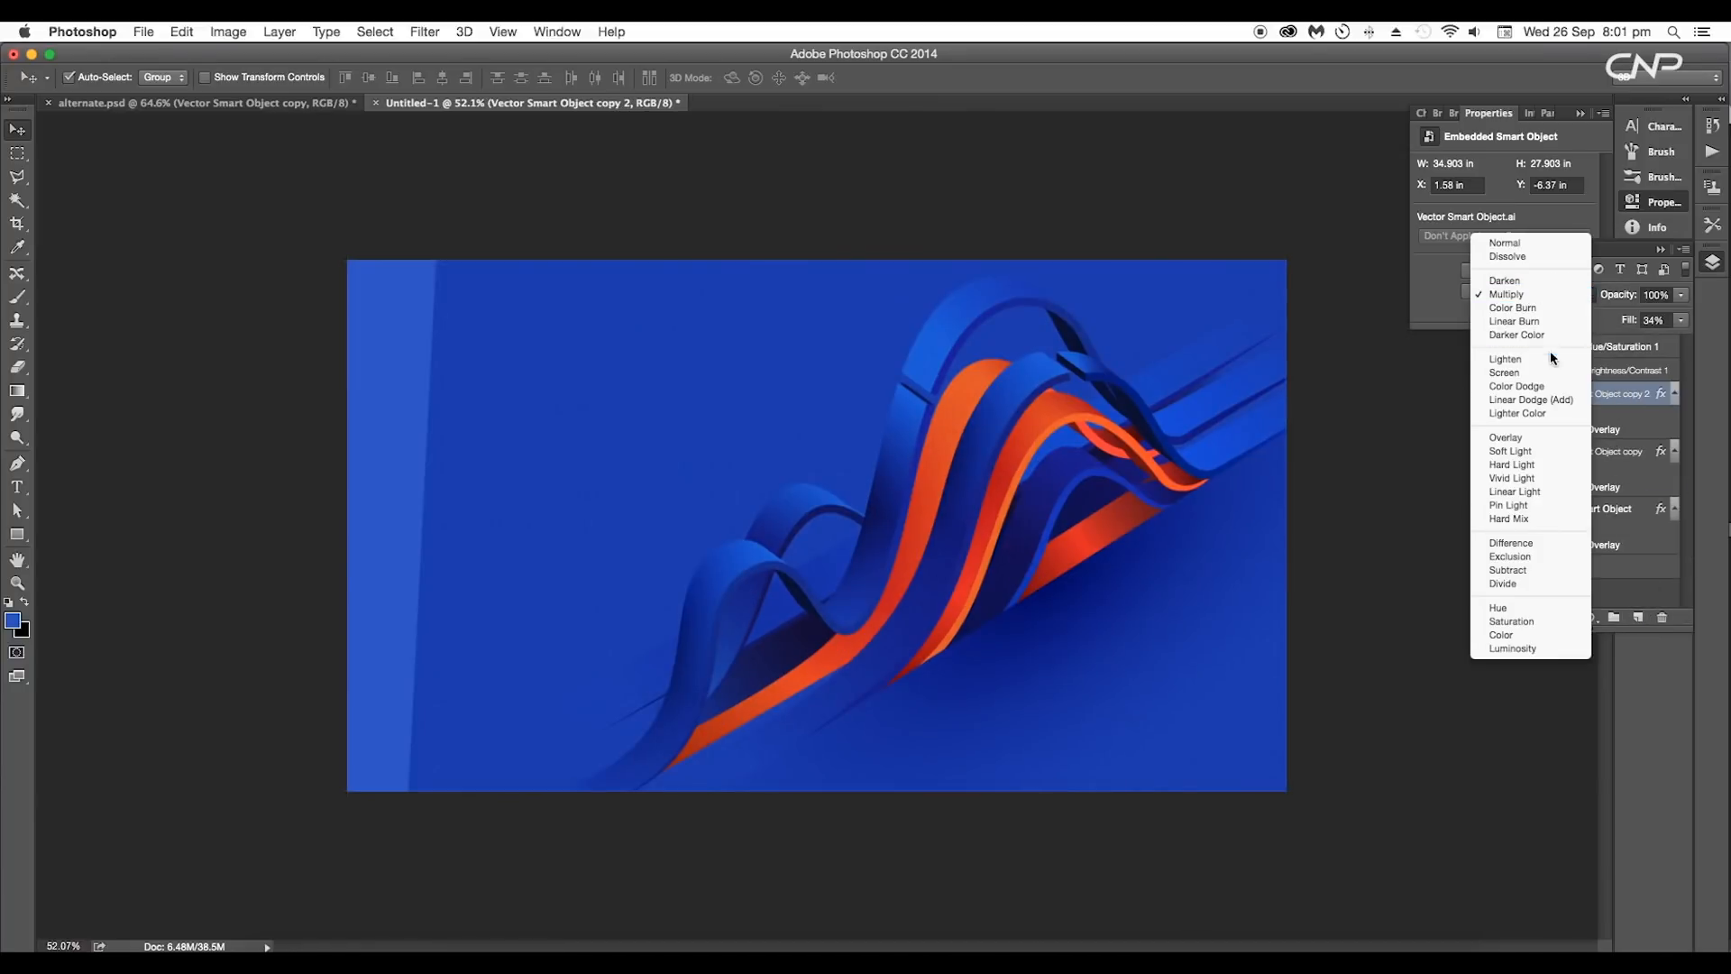
click(1544, 372)
Step: Remove the Pattern Overlay effects from both Smart Object copies and set the Screen copy's fill to 41%
drag(1661, 393, 1662, 617)
drag(1581, 452, 1662, 617)
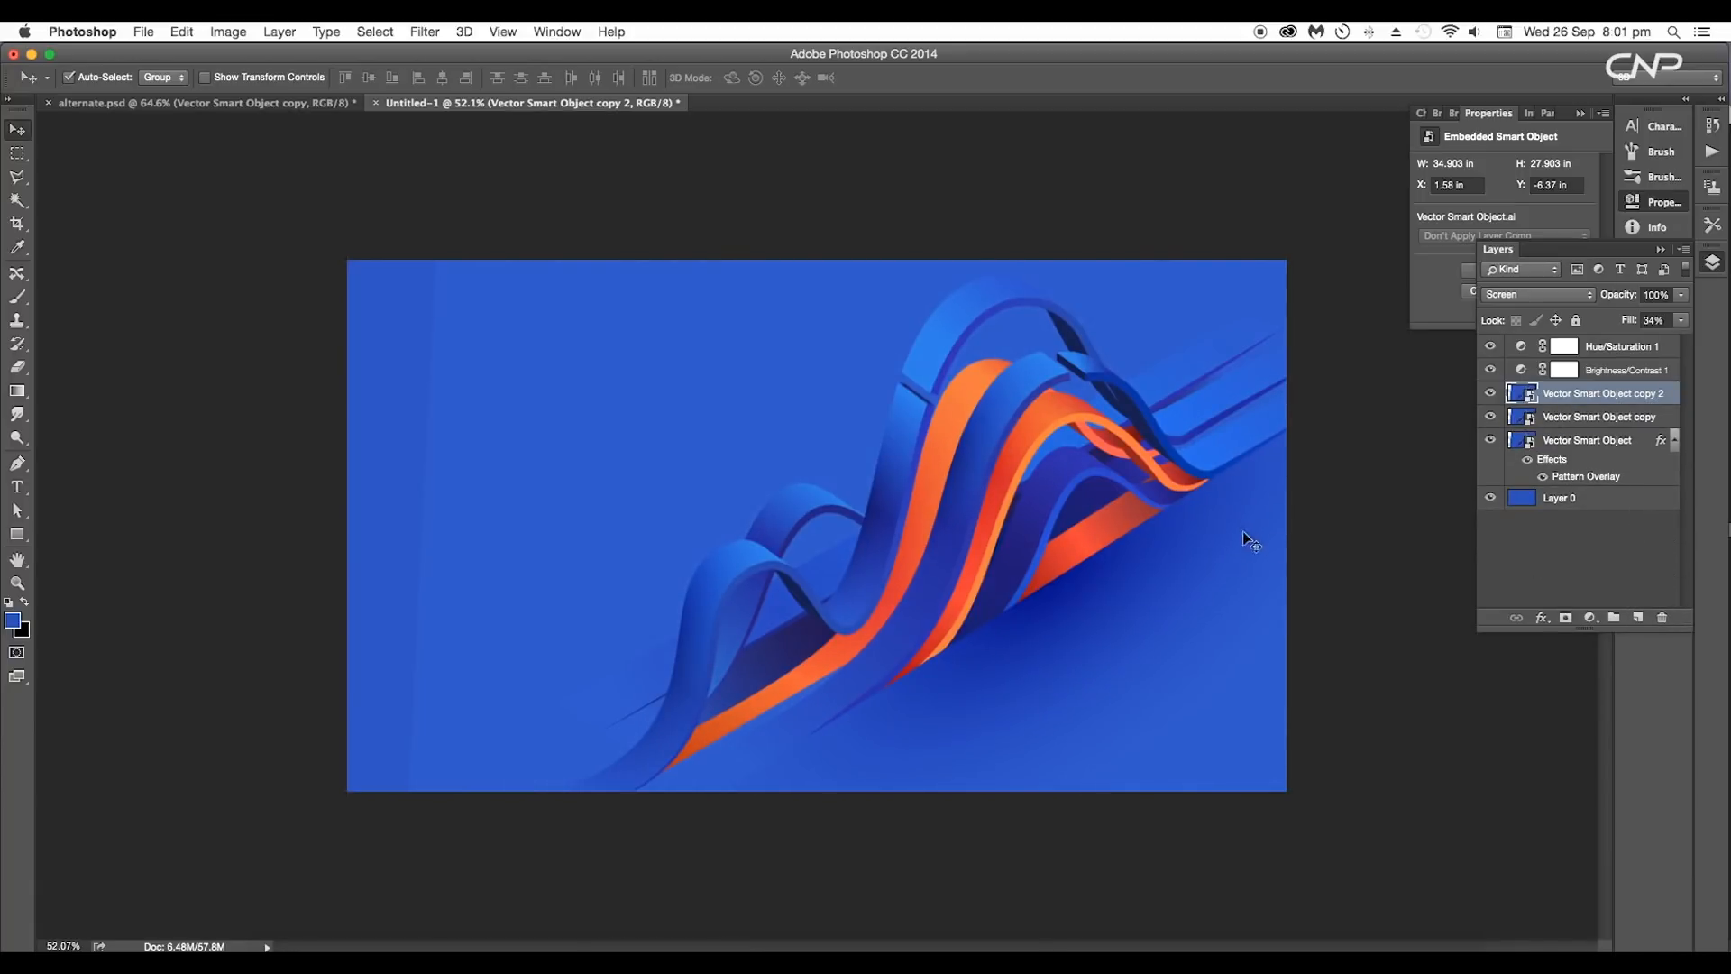
click(1569, 418)
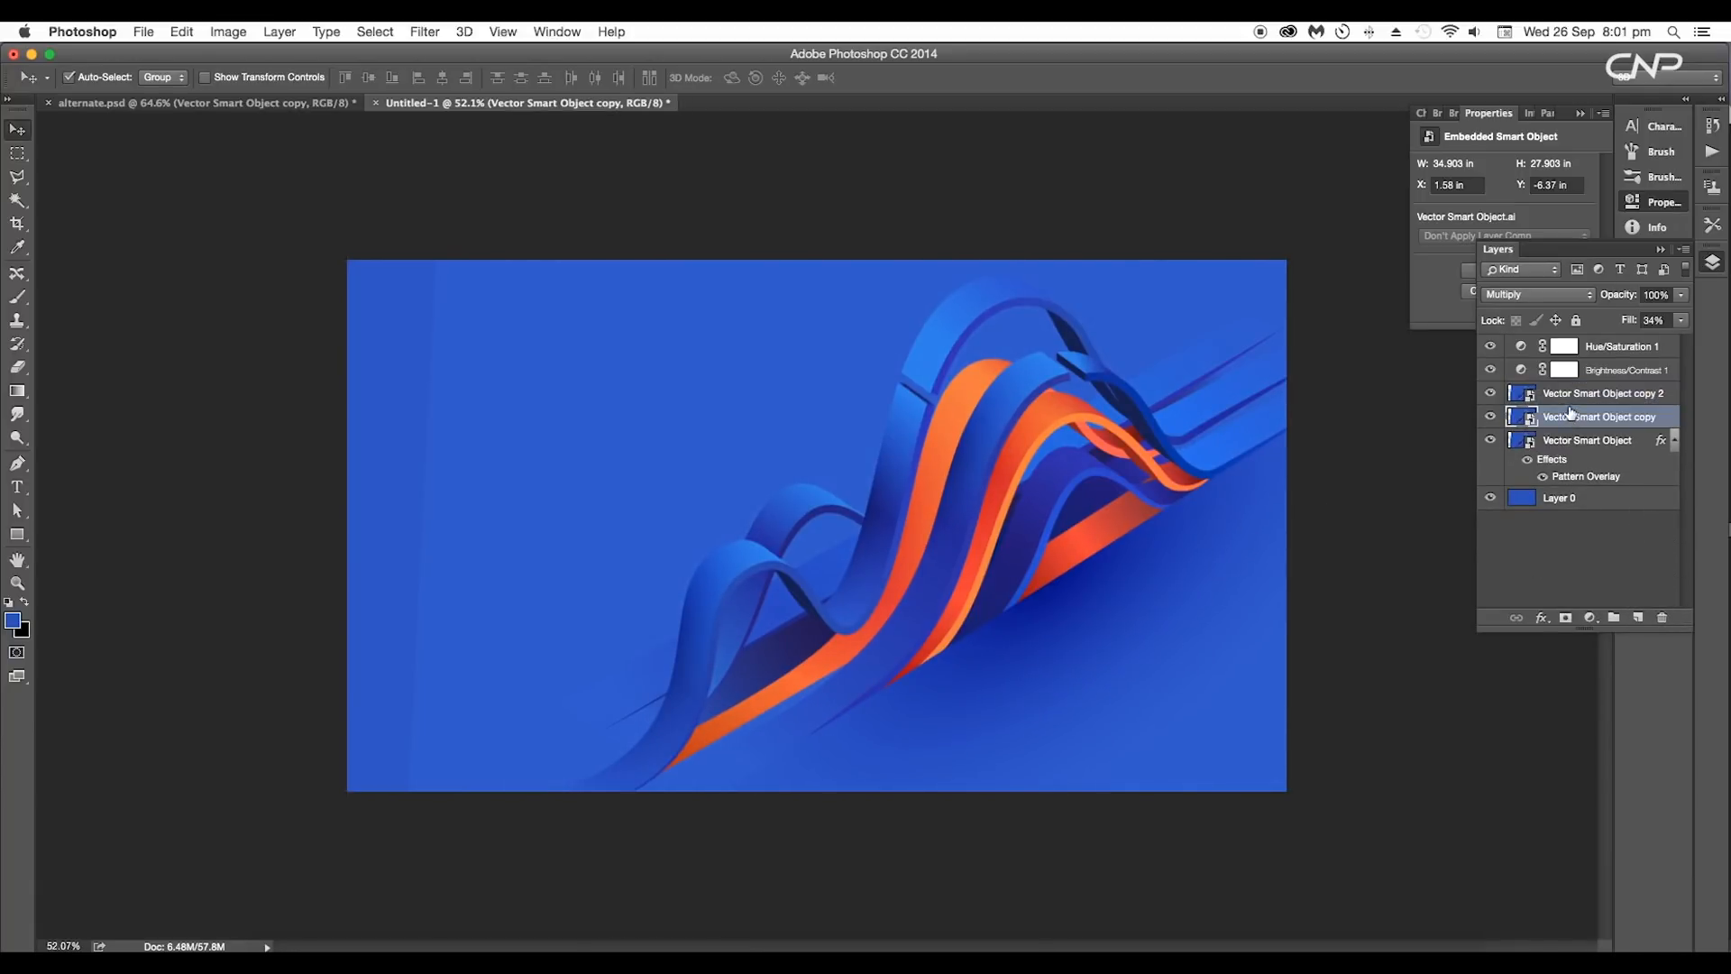
click(1686, 322)
mouse_move(1626, 341)
mouse_down()
mouse_move(1649, 348)
mouse_move(1627, 346)
mouse_up()
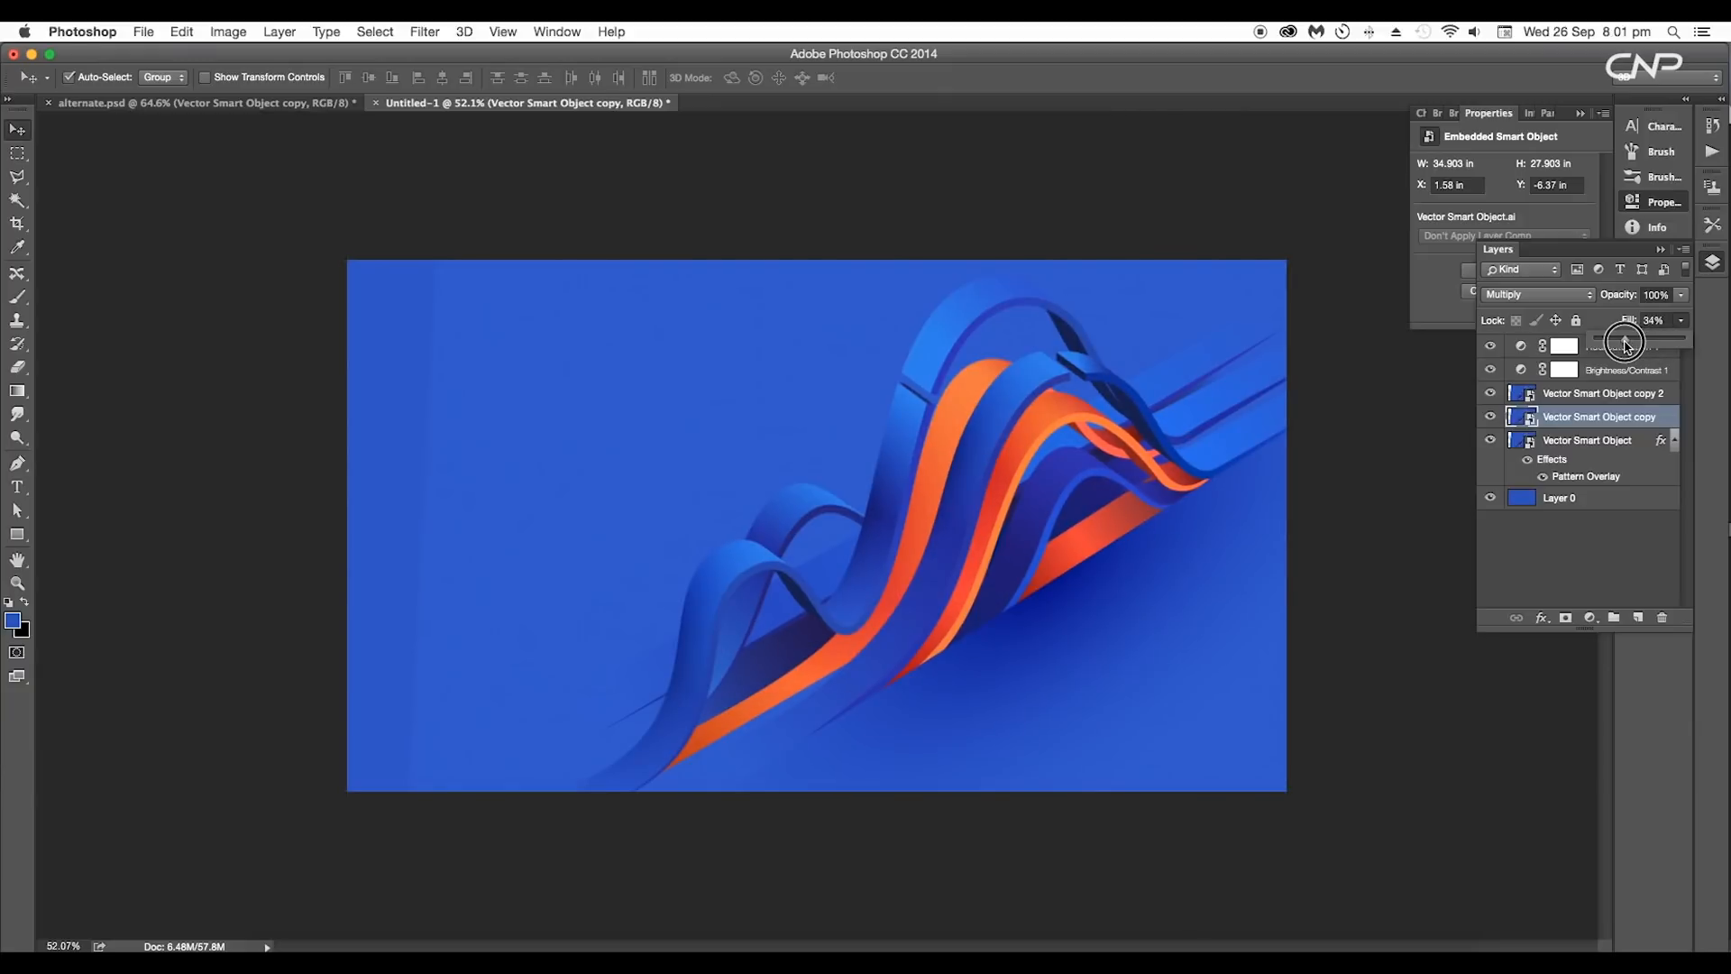
click(1600, 396)
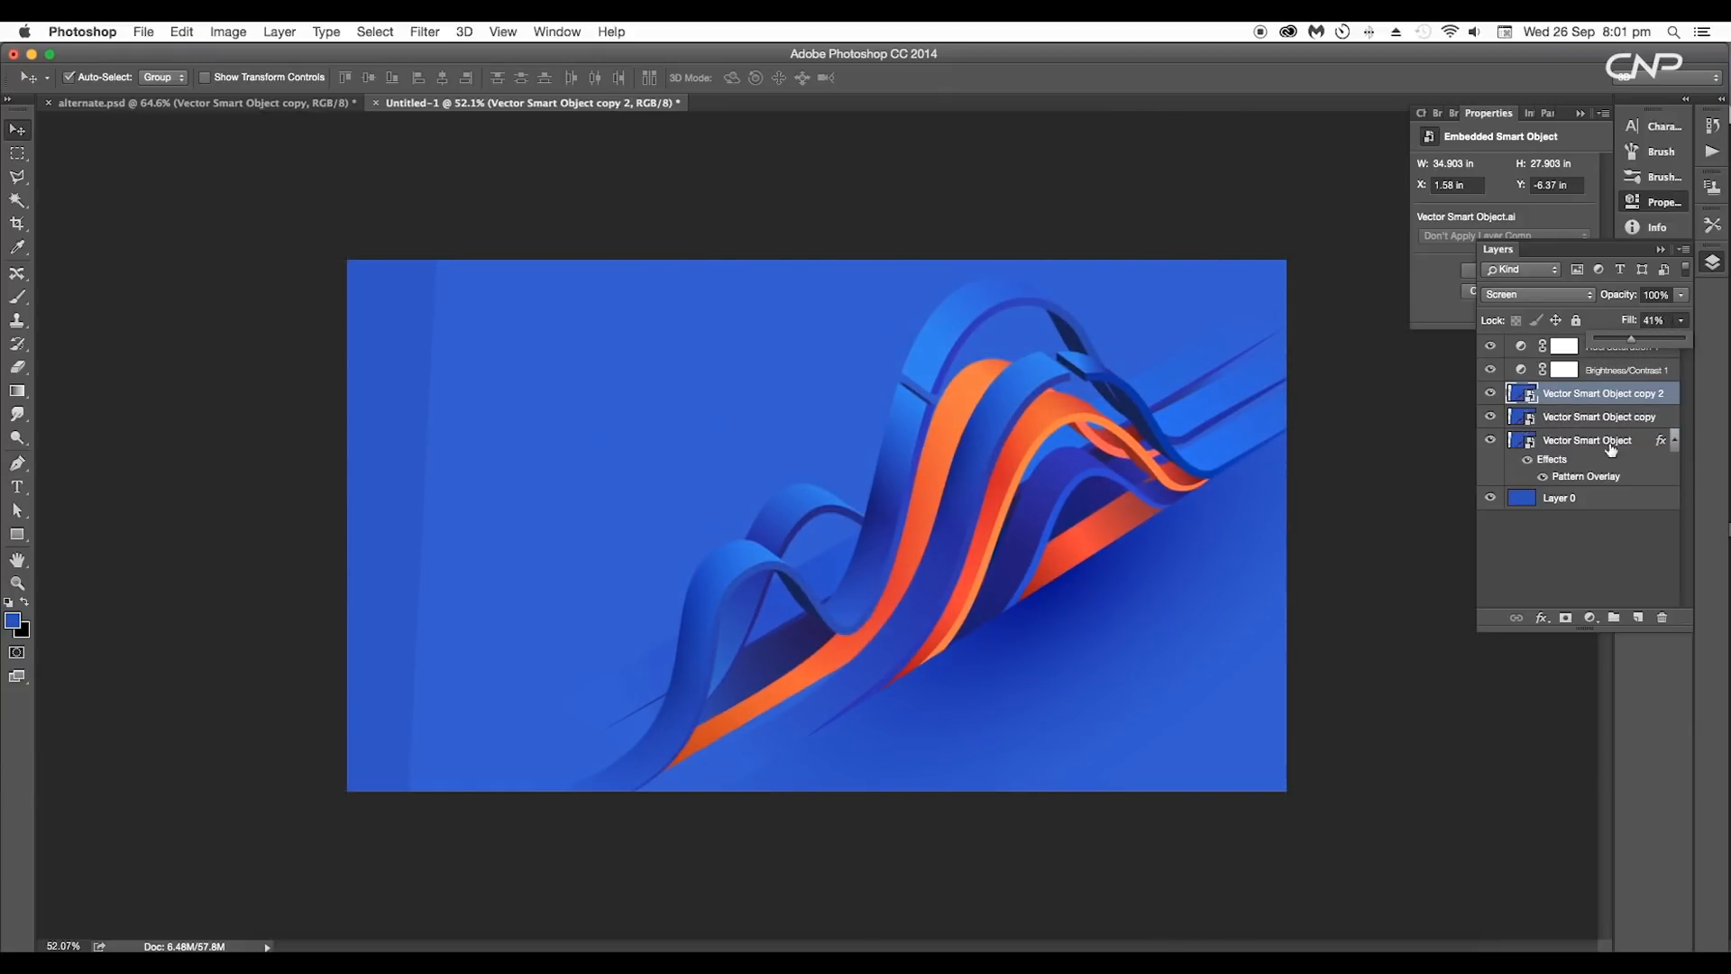
Step: In the original Smart Object layer's Pattern Overlay, raise the opacity to 55% and choose a different grey grain pattern
double_click(1587, 475)
drag(1180, 226, 1268, 219)
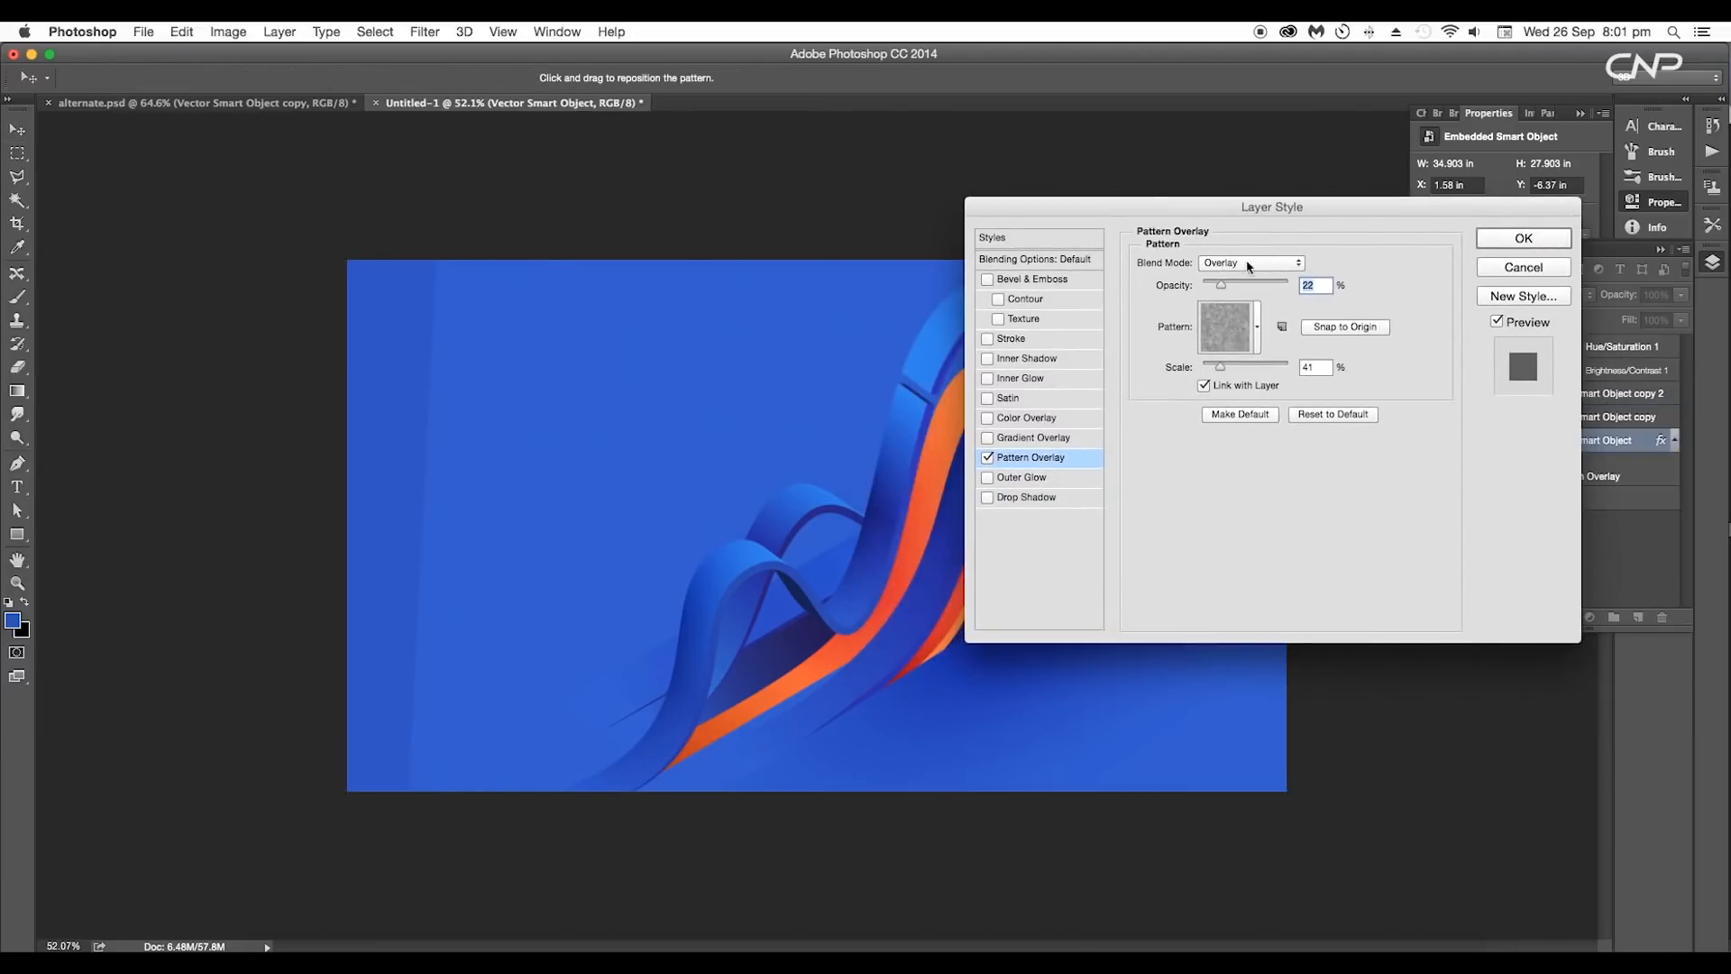
drag(1241, 286, 1250, 283)
click(1257, 327)
click(1252, 439)
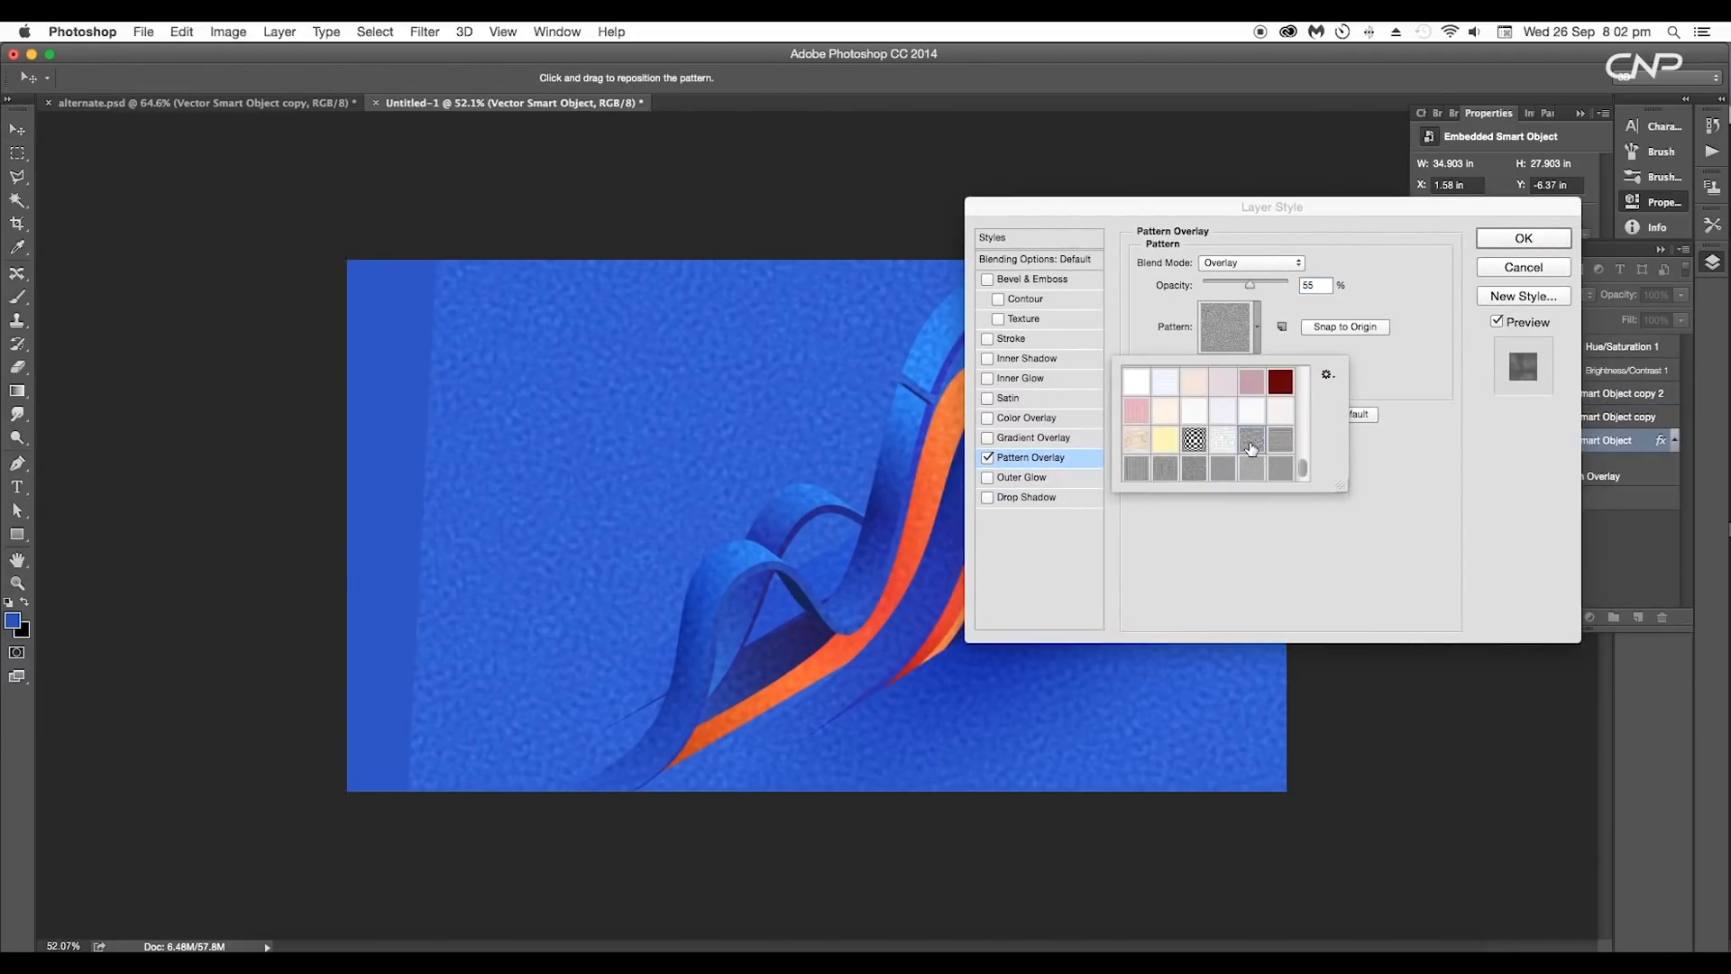
click(1276, 299)
Step: Set the grain pattern's scale to 33% and its opacity to 22%, and apply the layer style
drag(1248, 370, 1231, 373)
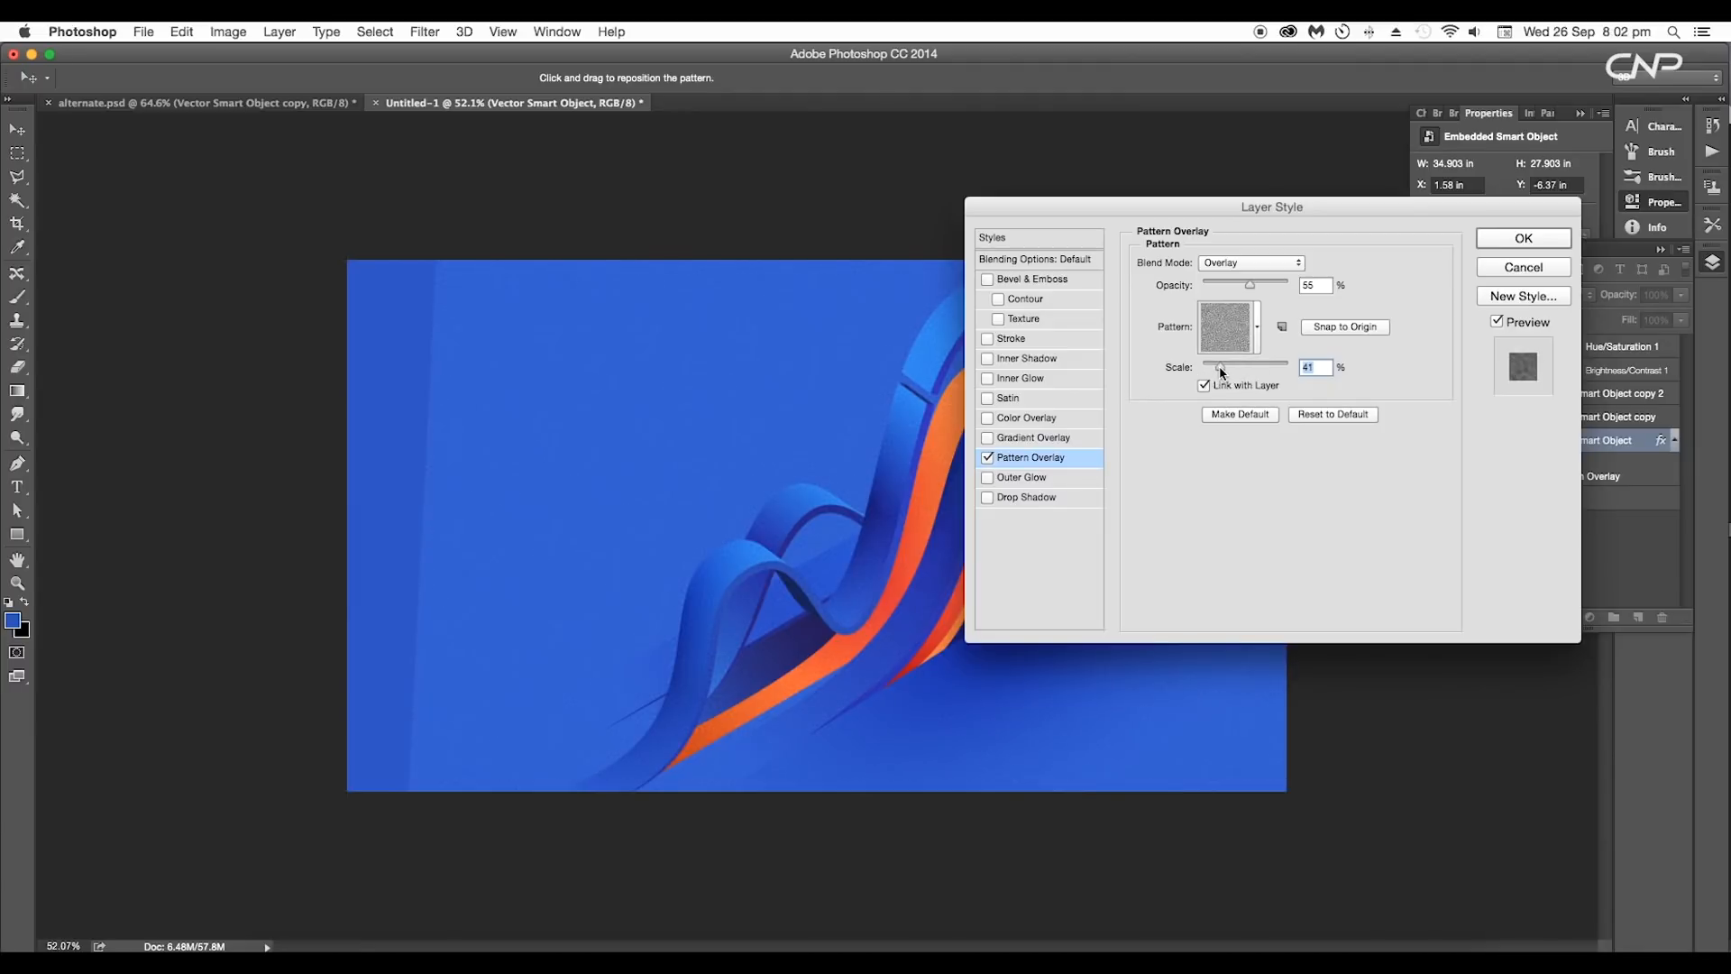
scroll(798, 518, up, 10)
drag(1250, 285, 1245, 287)
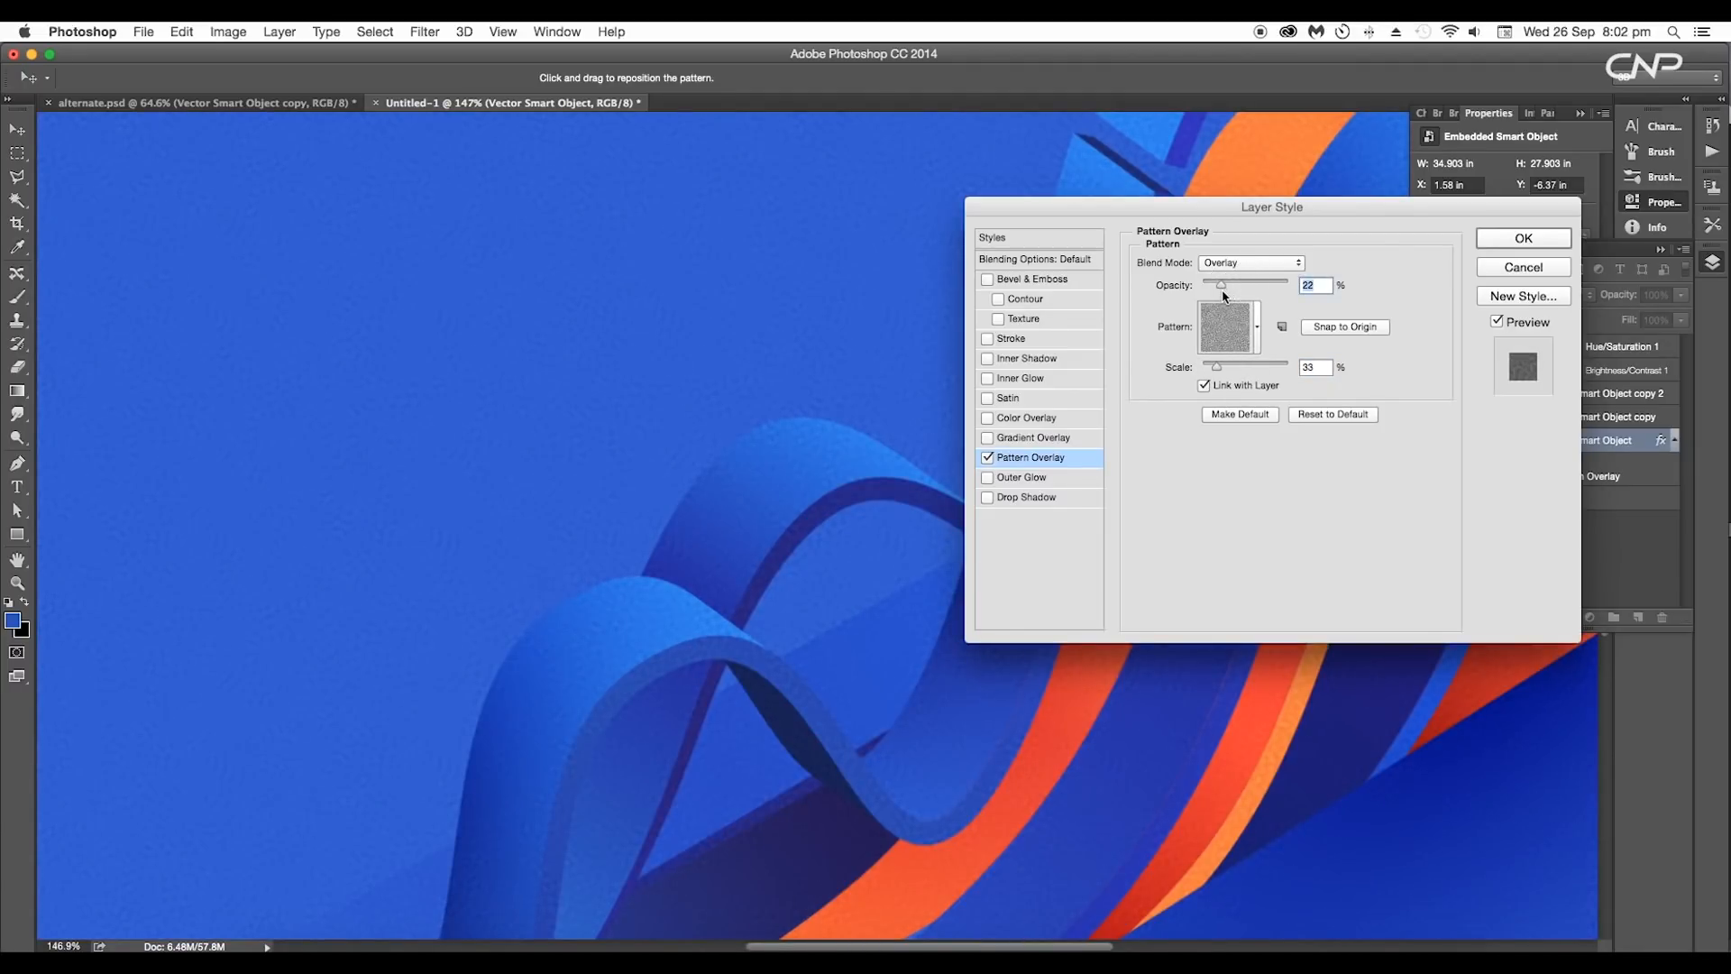
scroll(812, 523, down, 10)
click(1544, 238)
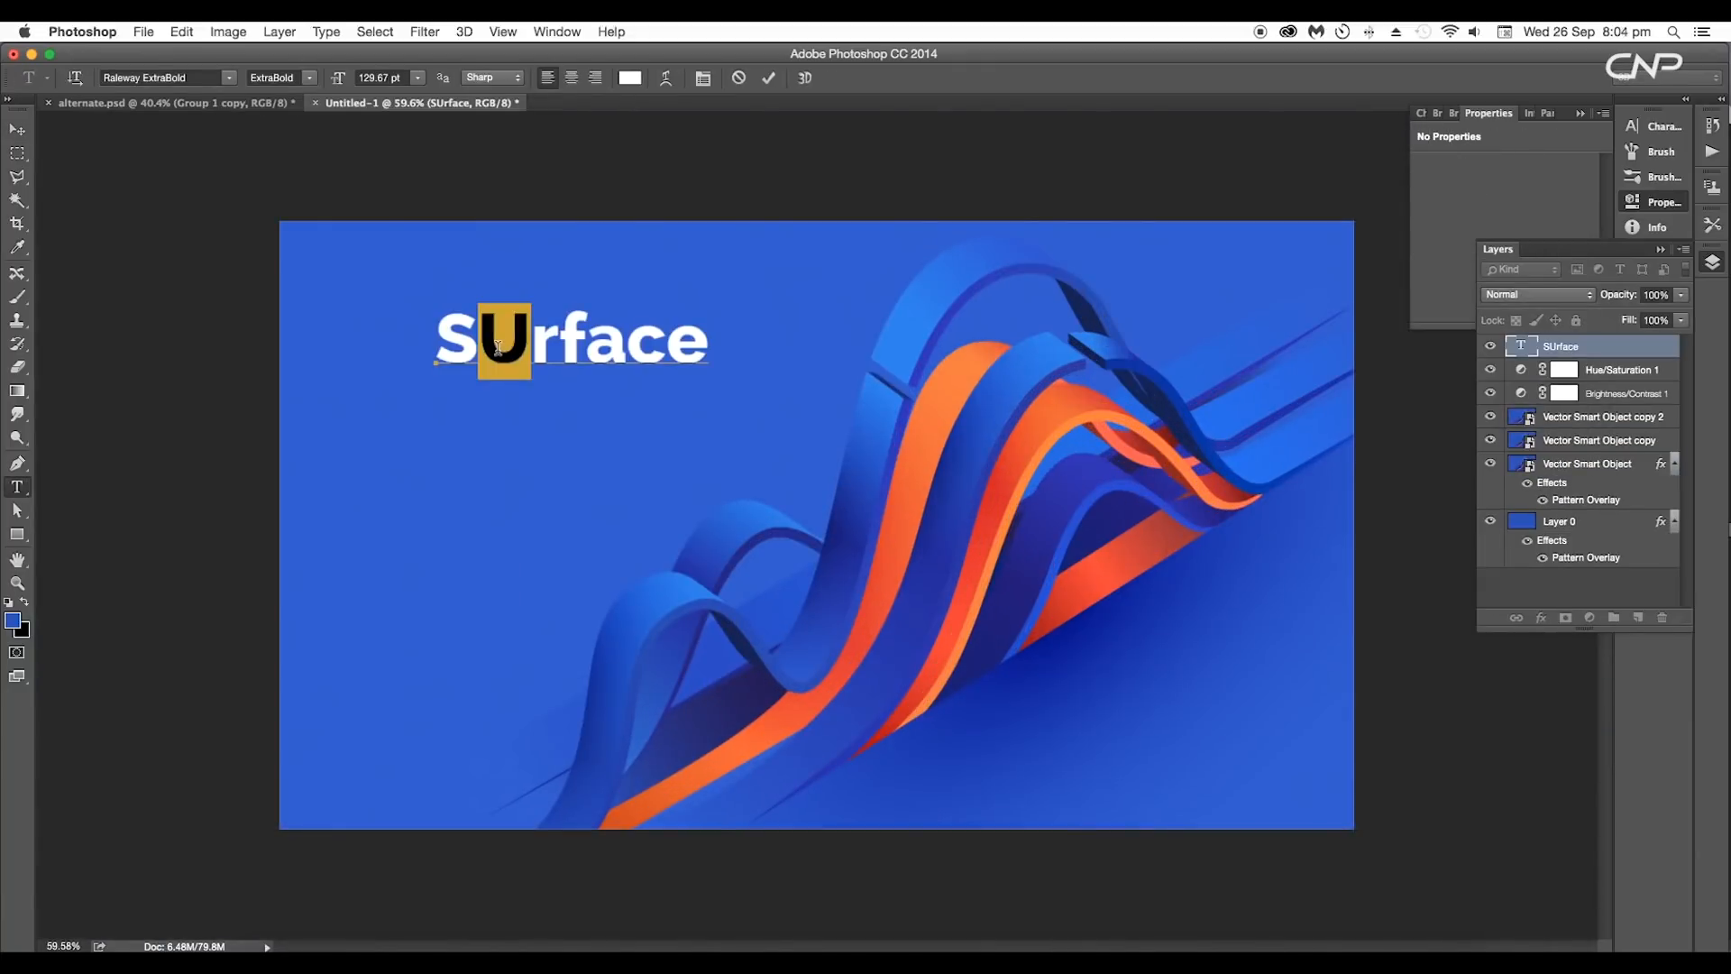
Step: Set the "Surface" title in Raleway ExtraBold and add a larger "Tension" text line tightly beneath it
click(230, 77)
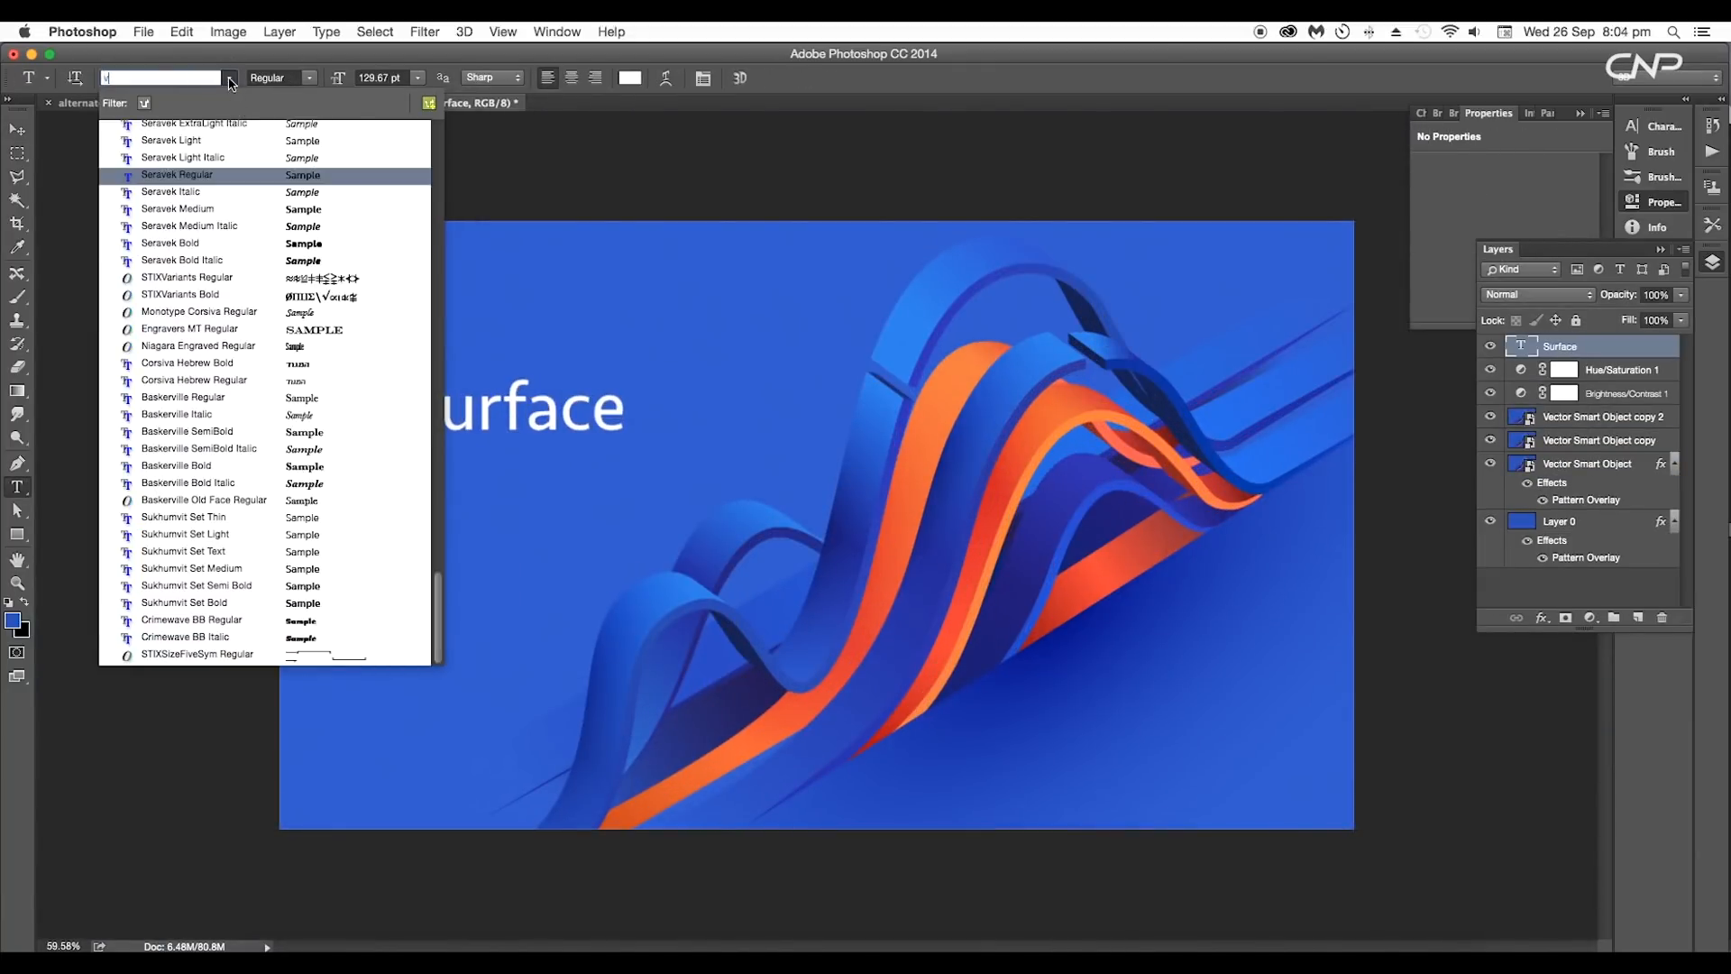
click(230, 79)
click(17, 130)
text(ion)
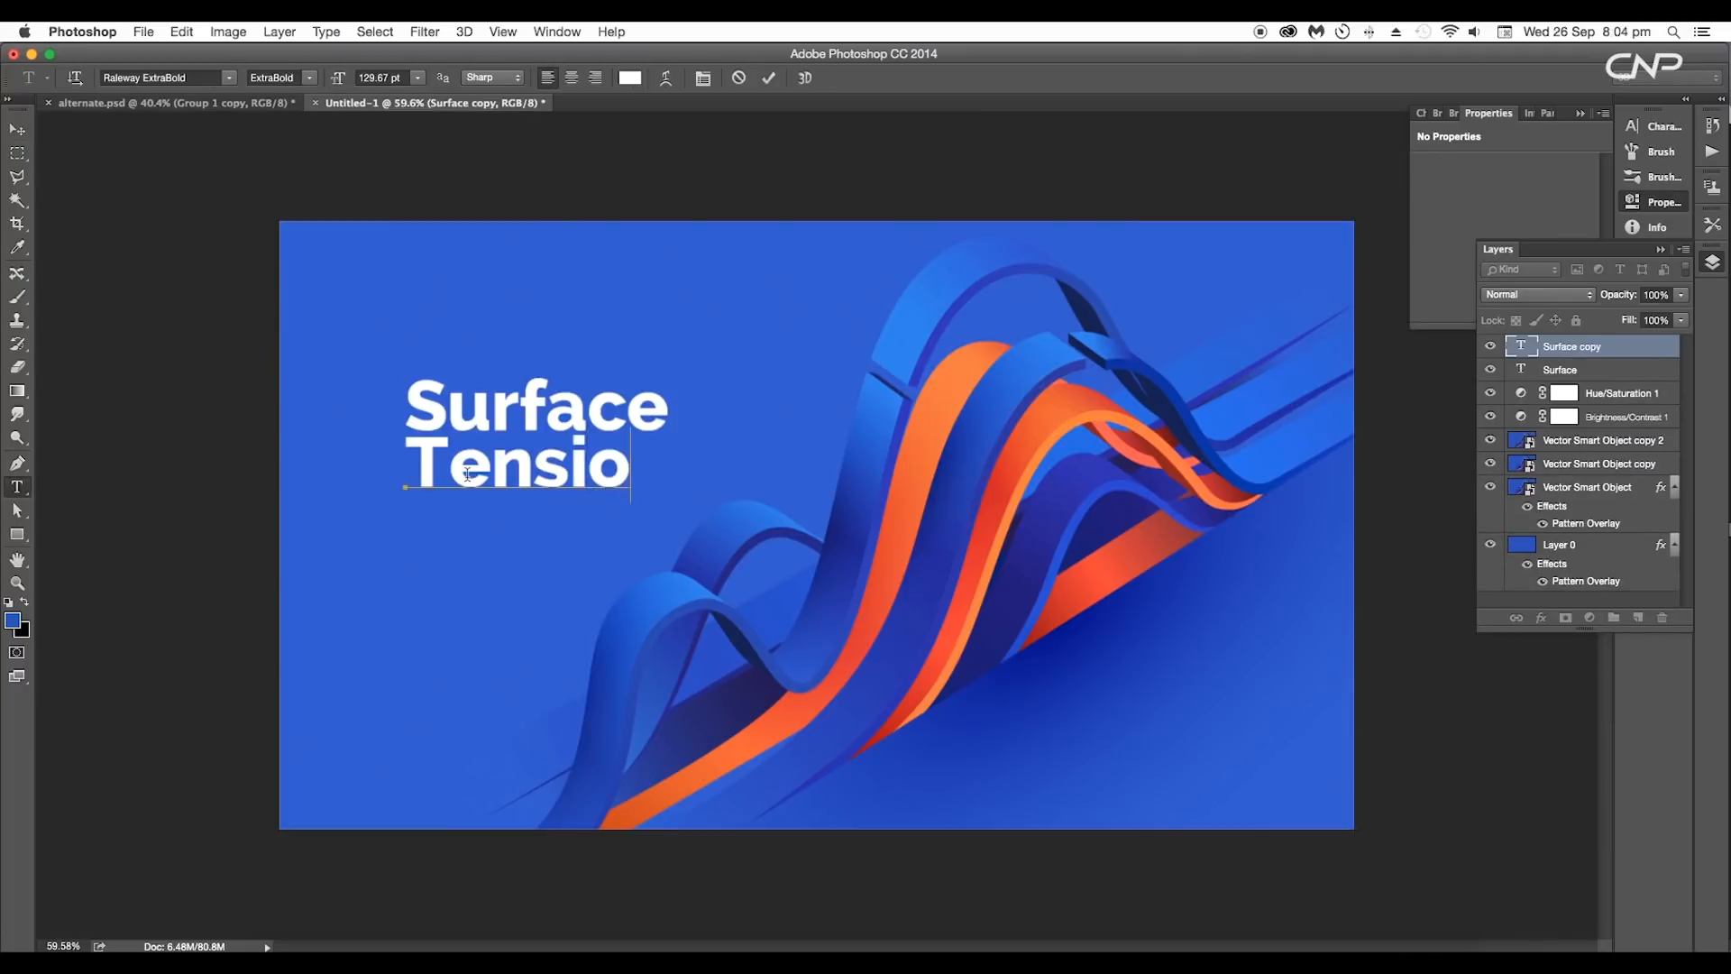
drag(649, 416, 619, 441)
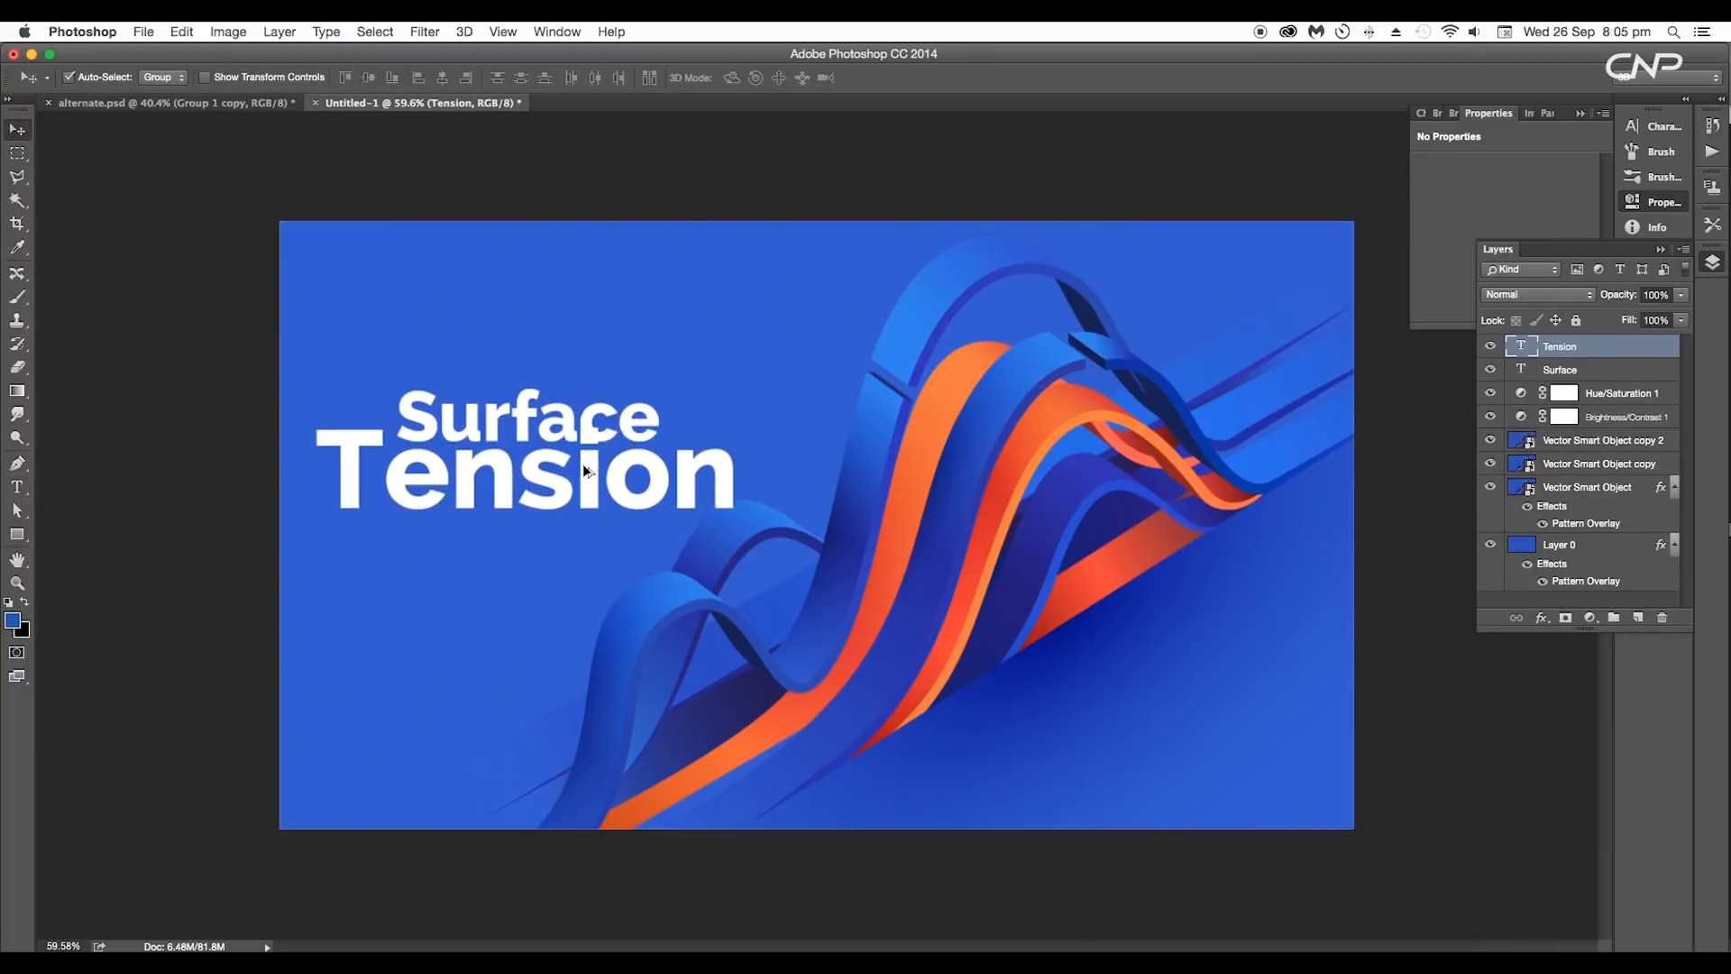
Step: Mask out the dot of the "i" in "Tension" with a black brush, hiding the "Surface" text while painting
scroll(591, 458, up, 10)
scroll(608, 465, down, 3)
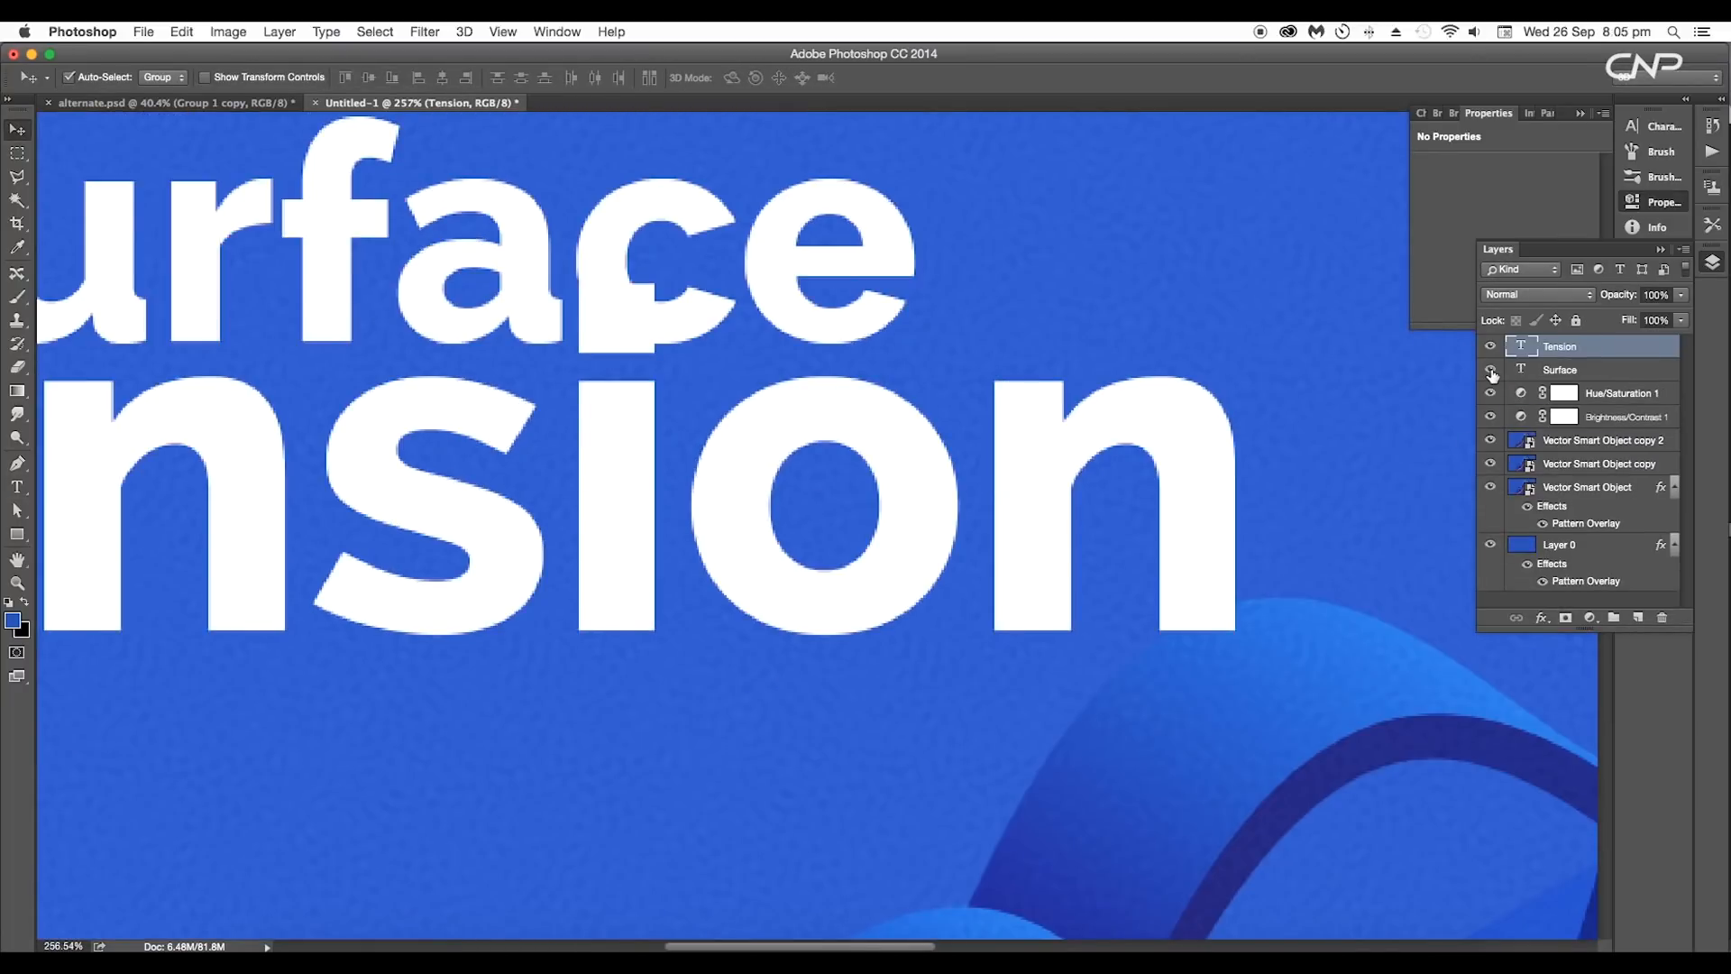
click(1492, 372)
click(1565, 618)
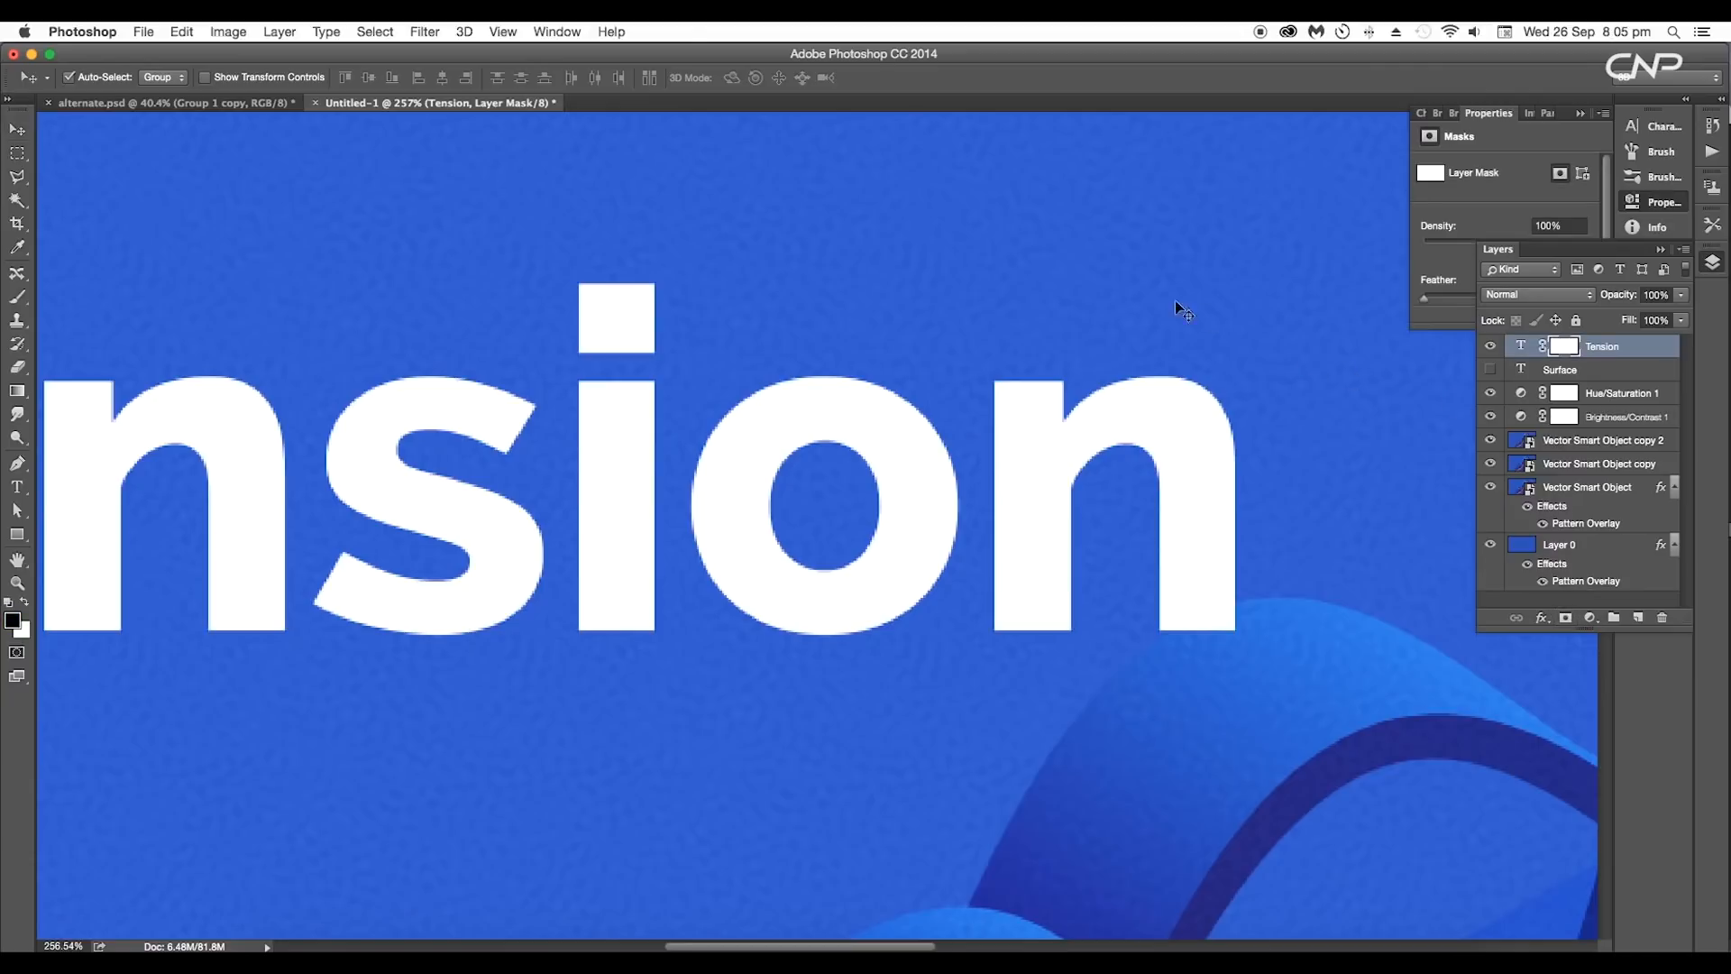
key(b)
mouse_move(657, 278)
mouse_down()
mouse_move(602, 288)
mouse_move(649, 308)
mouse_move(577, 314)
mouse_up()
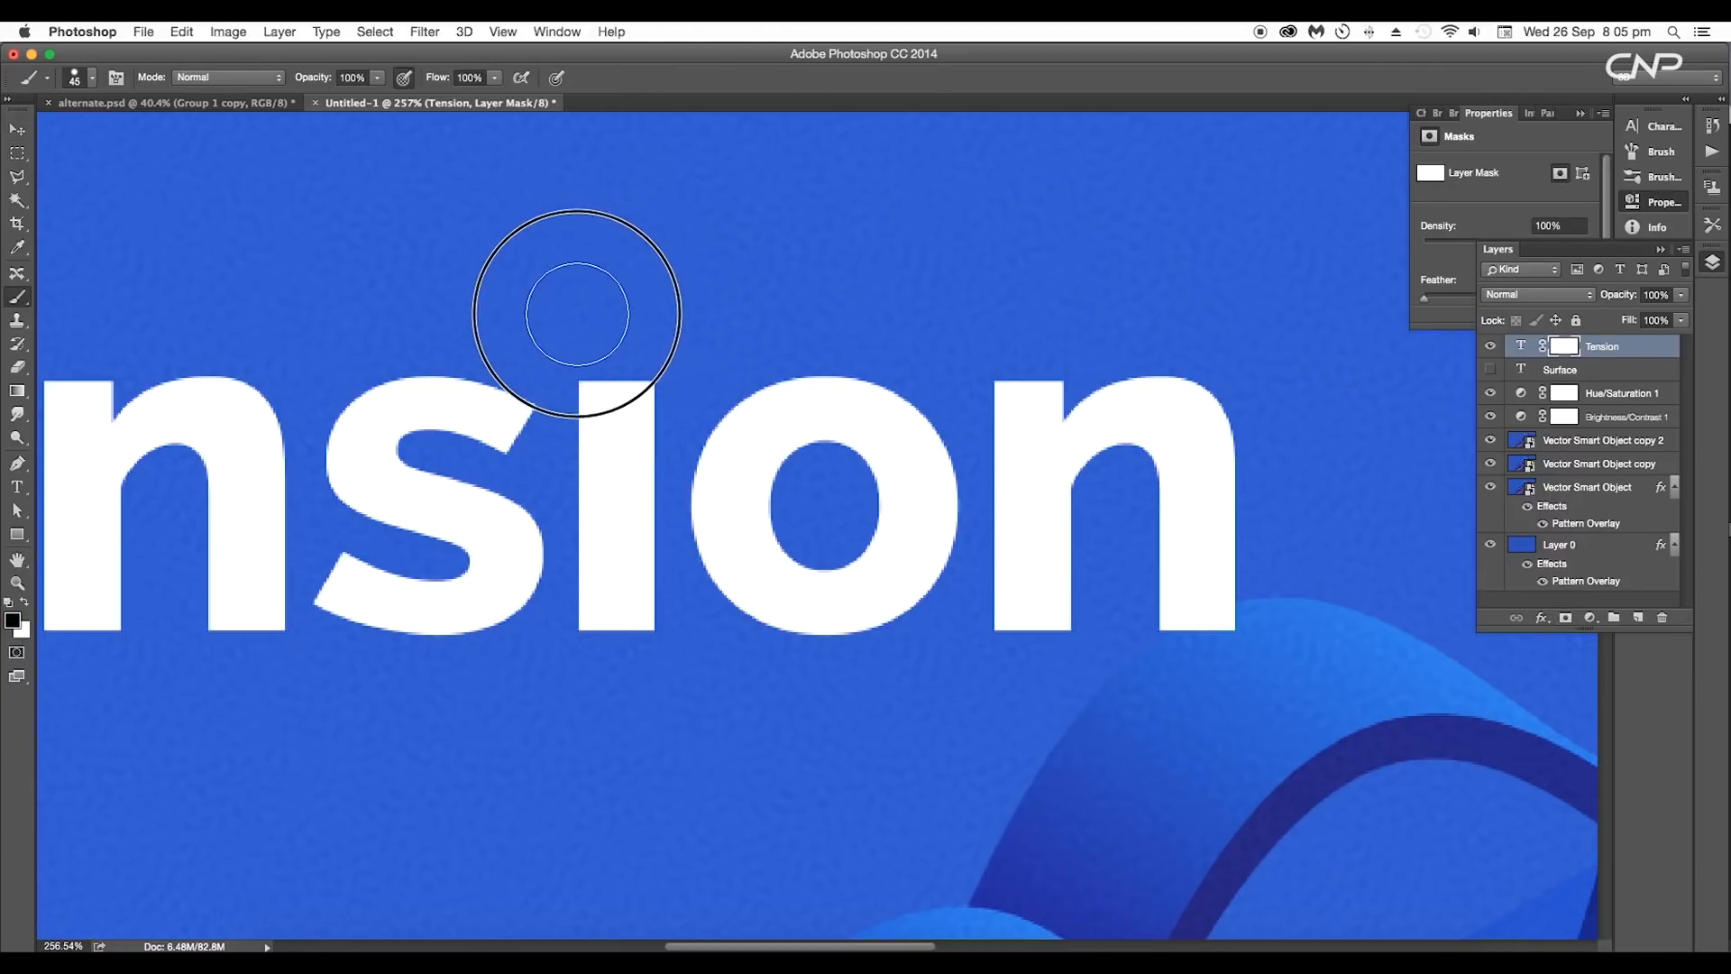
click(13, 135)
click(1491, 369)
key(super+0)
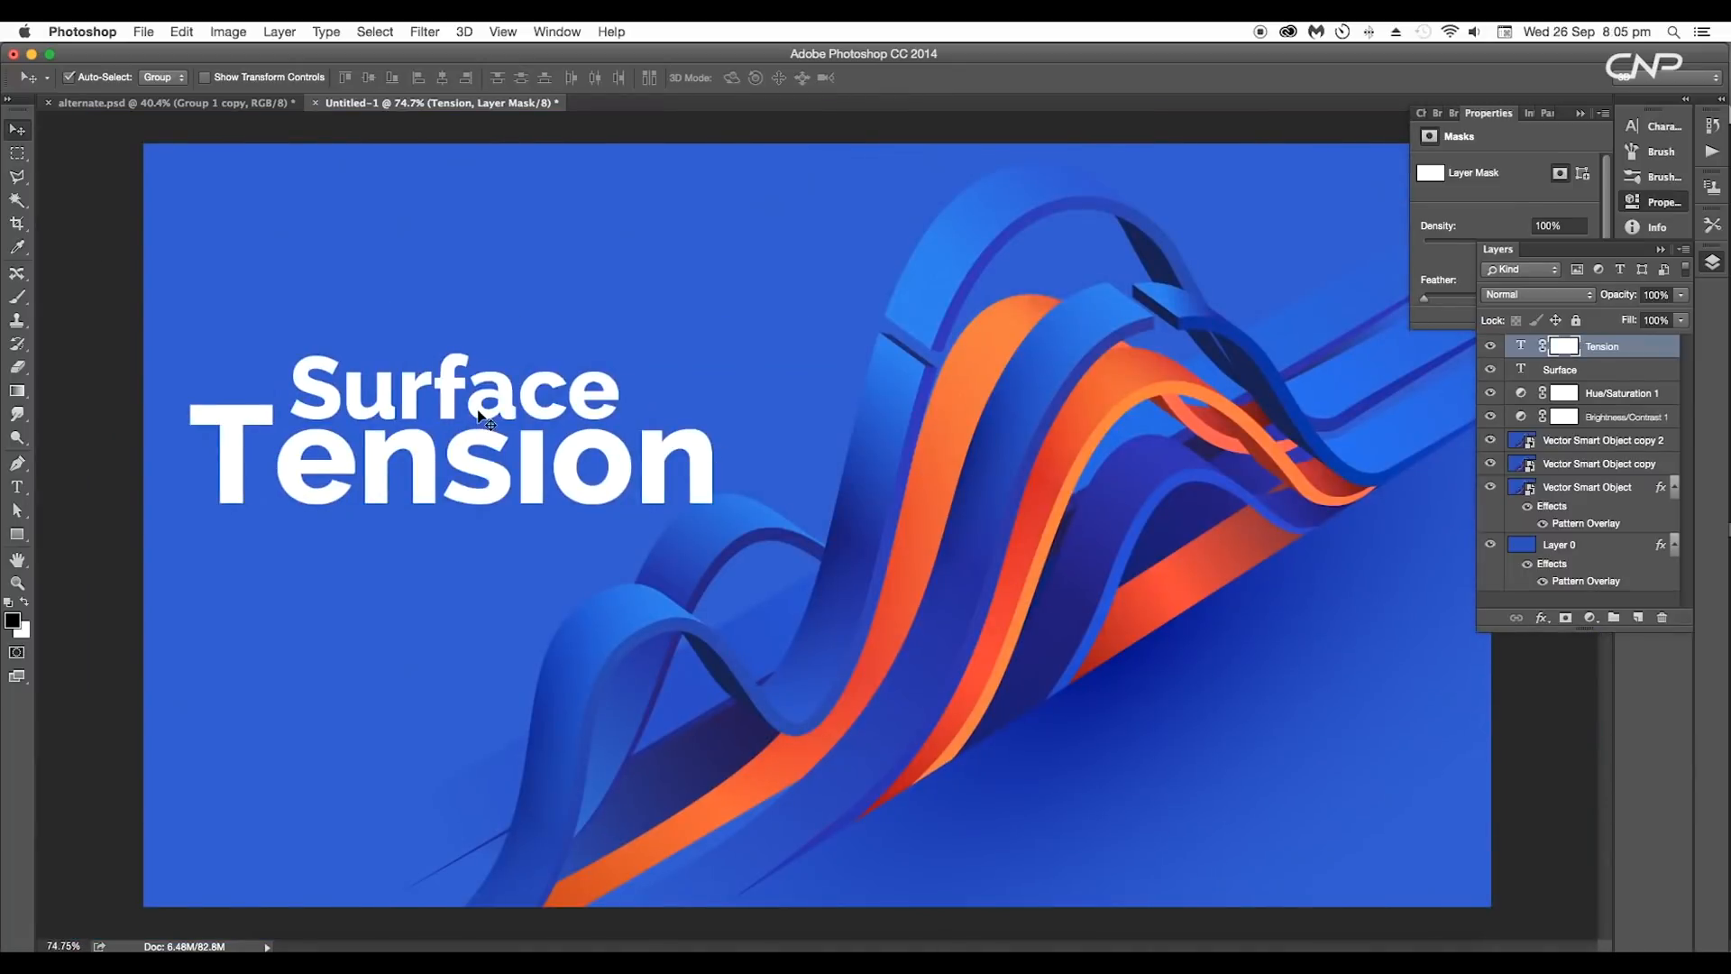
Step: Scale the word "Surface" down slightly and position it just after the "T" of "Tension"
scroll(498, 421, down, 5)
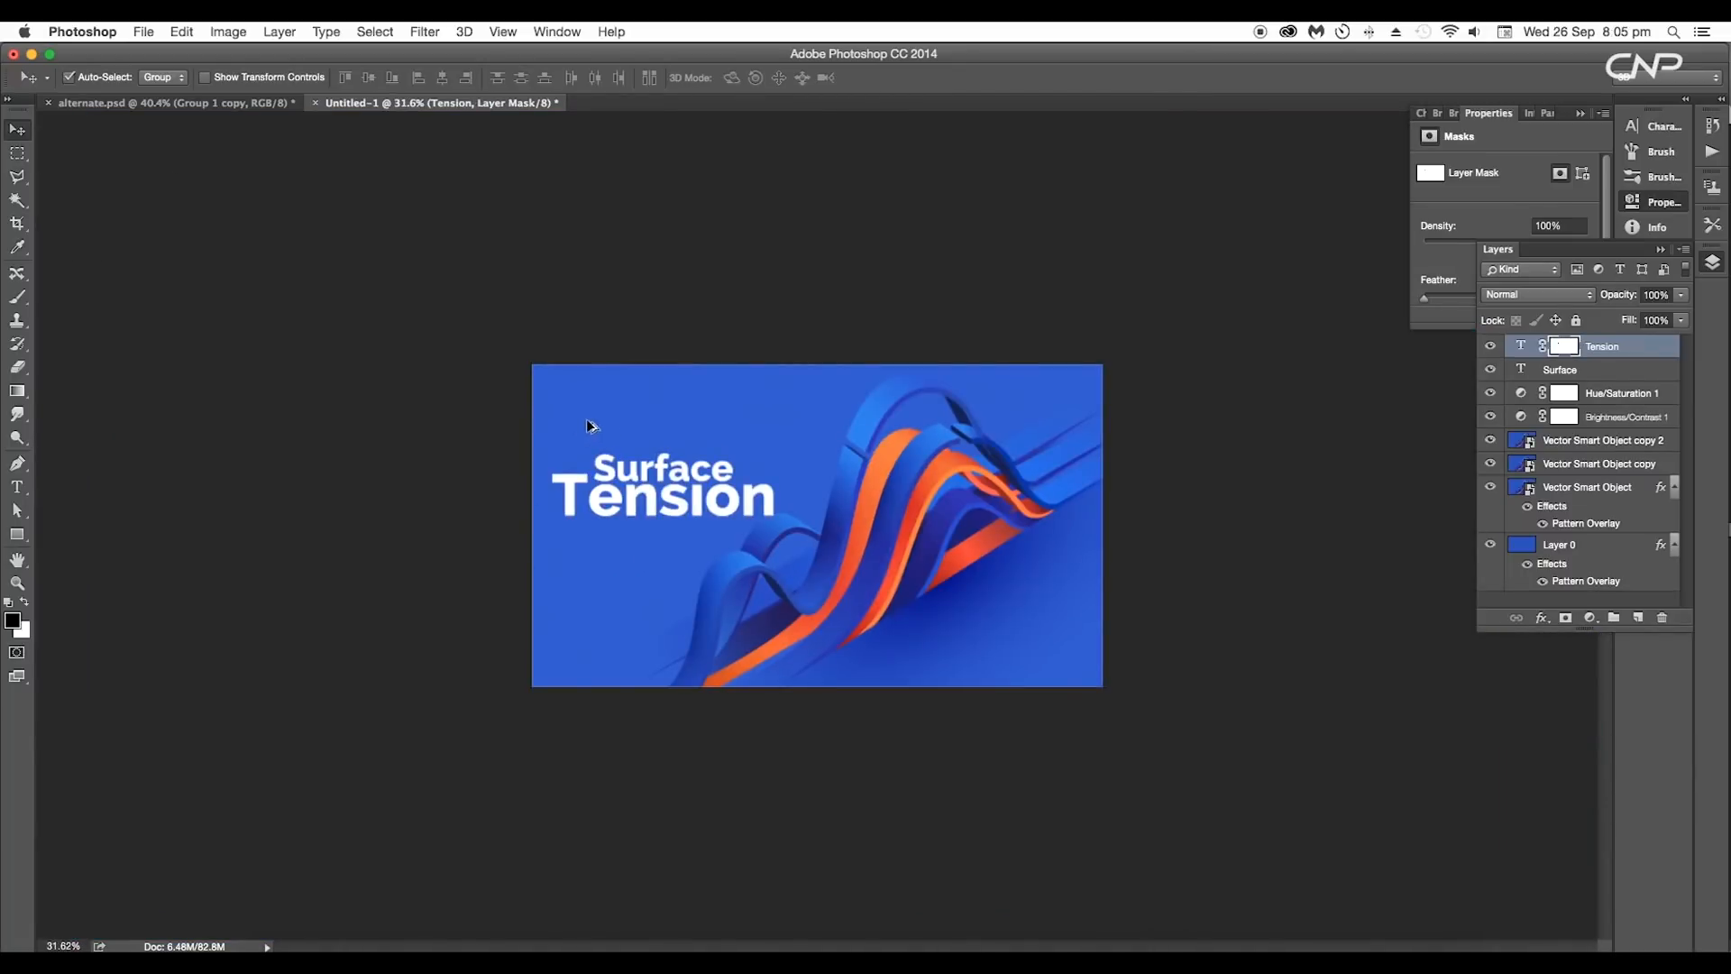
click(243, 107)
click(393, 106)
scroll(627, 428, up, 5)
click(626, 423)
key(super+t)
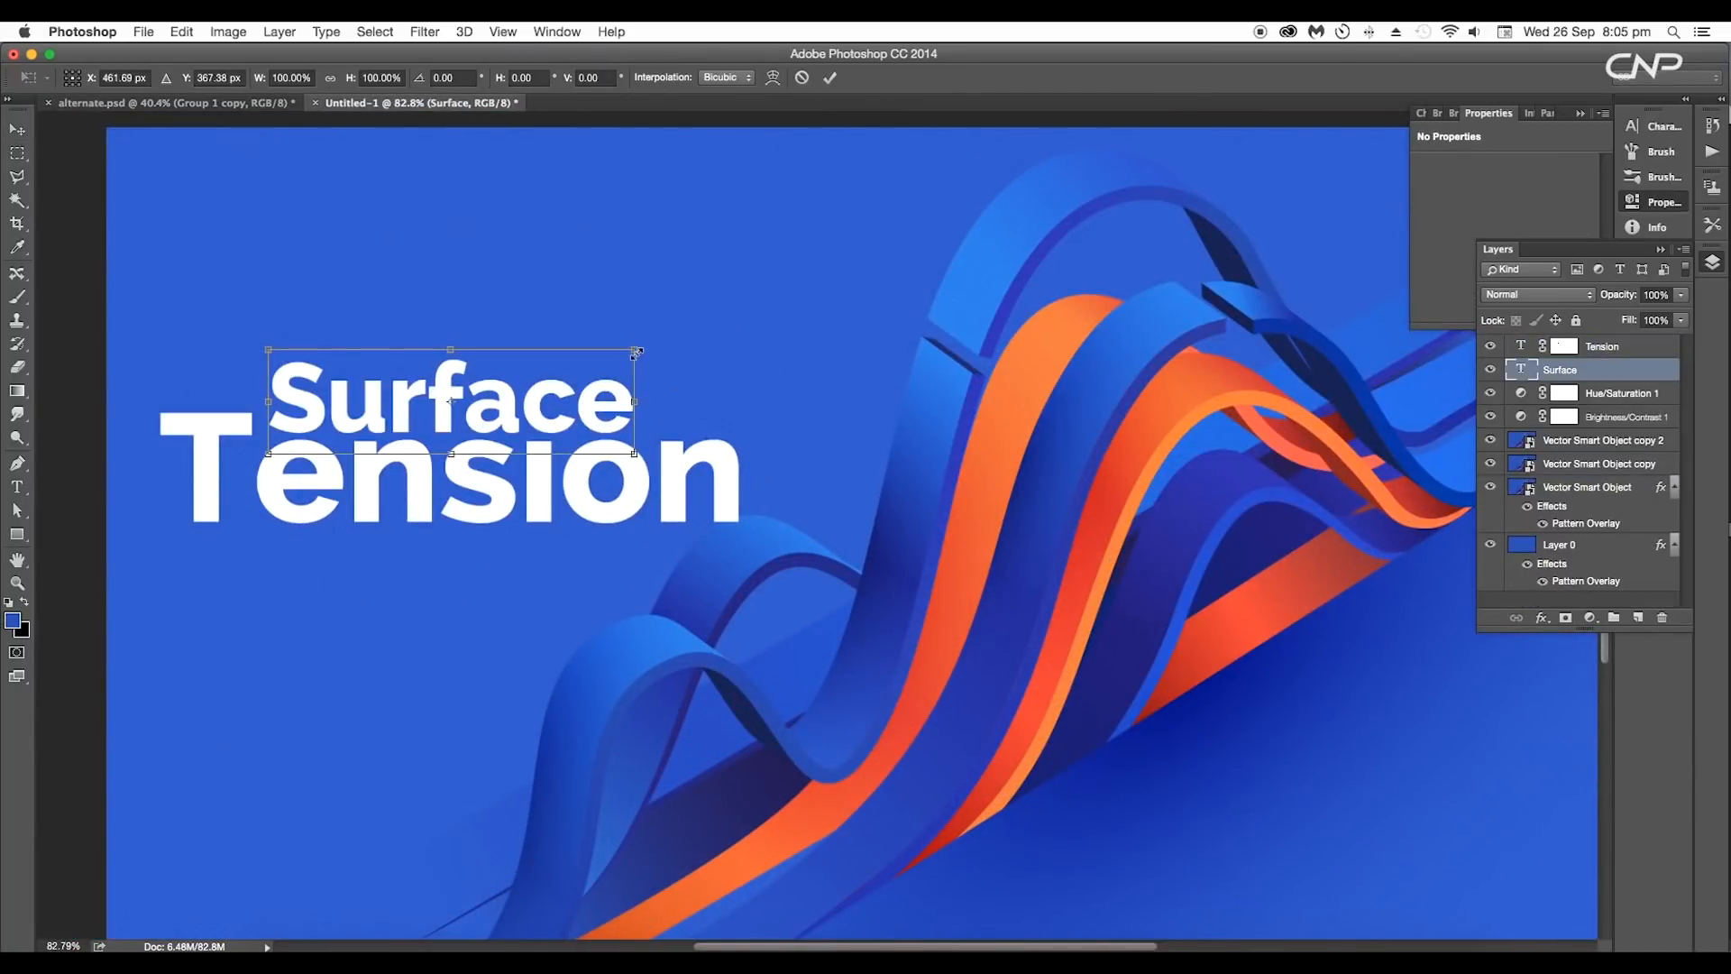
drag(638, 352, 605, 361)
key(Return)
drag(398, 435, 390, 434)
key(Right)
key(Right)
key(Right)
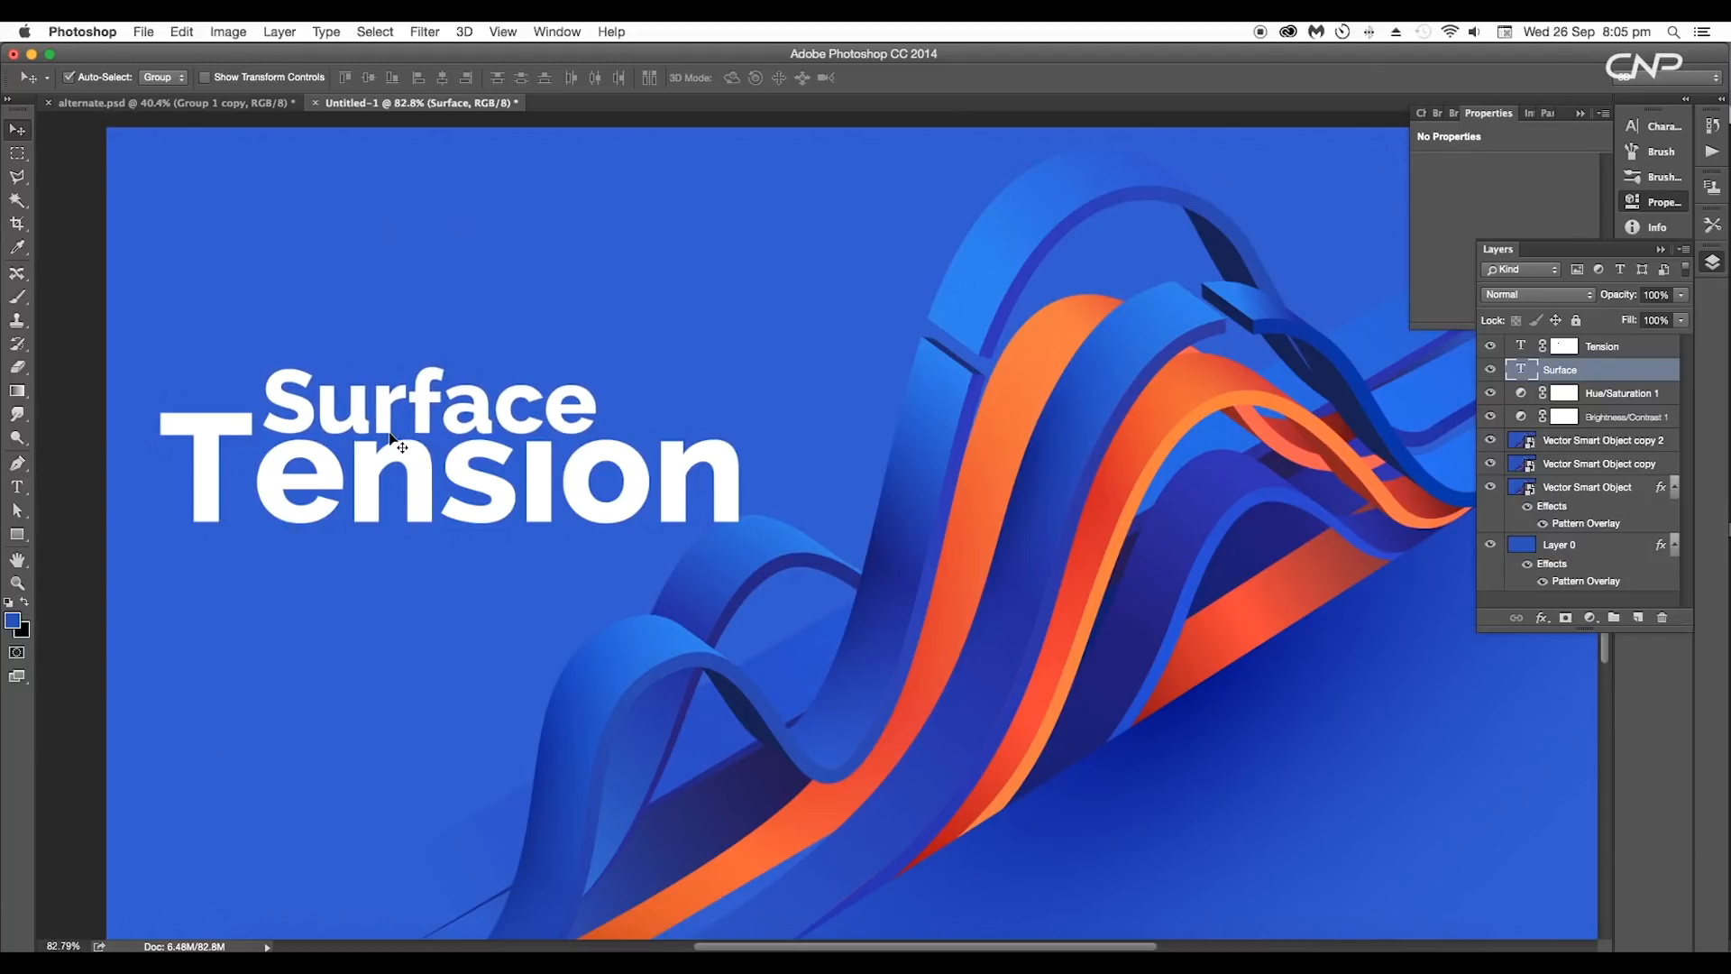
Step: Select both title words together, shift them up and right, and scale them down slightly
scroll(448, 439, down, 5)
shift+click(655, 499)
drag(656, 500, 673, 489)
key(super+t)
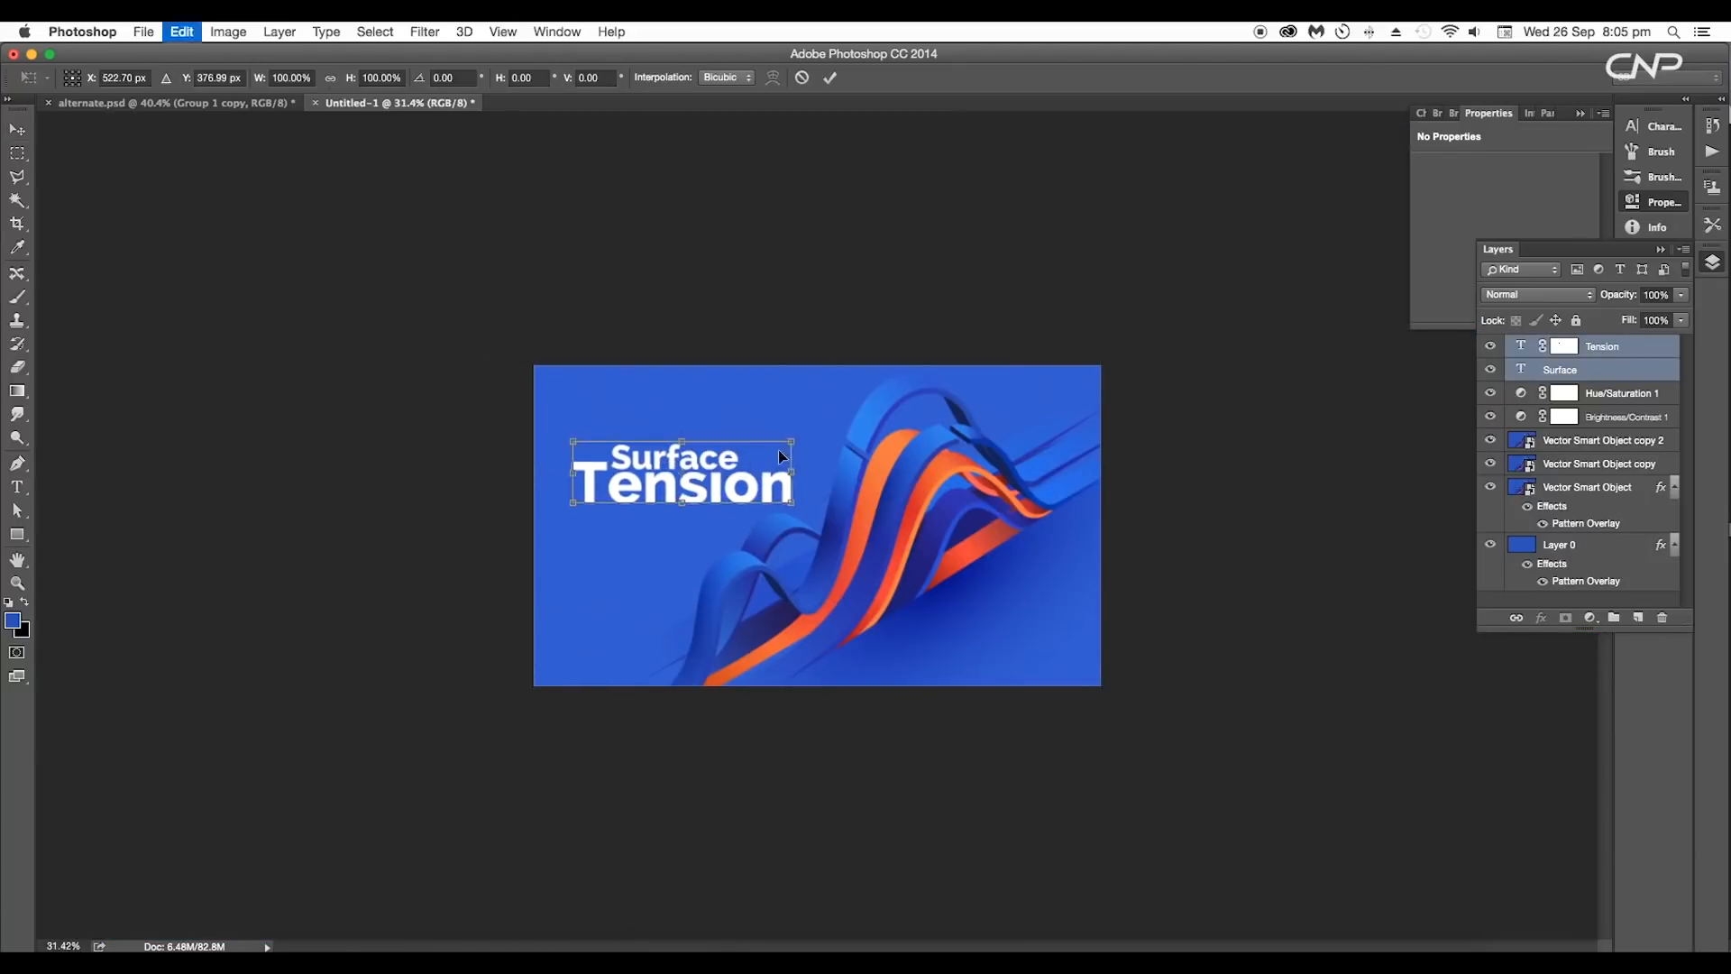
drag(792, 443, 769, 495)
key(Return)
Step: Fine-tune the Hue/Saturation adjustment layer and set the Brightness/Contrast layer's contrast to 7
scroll(874, 528, down, 5)
scroll(891, 533, up, 3)
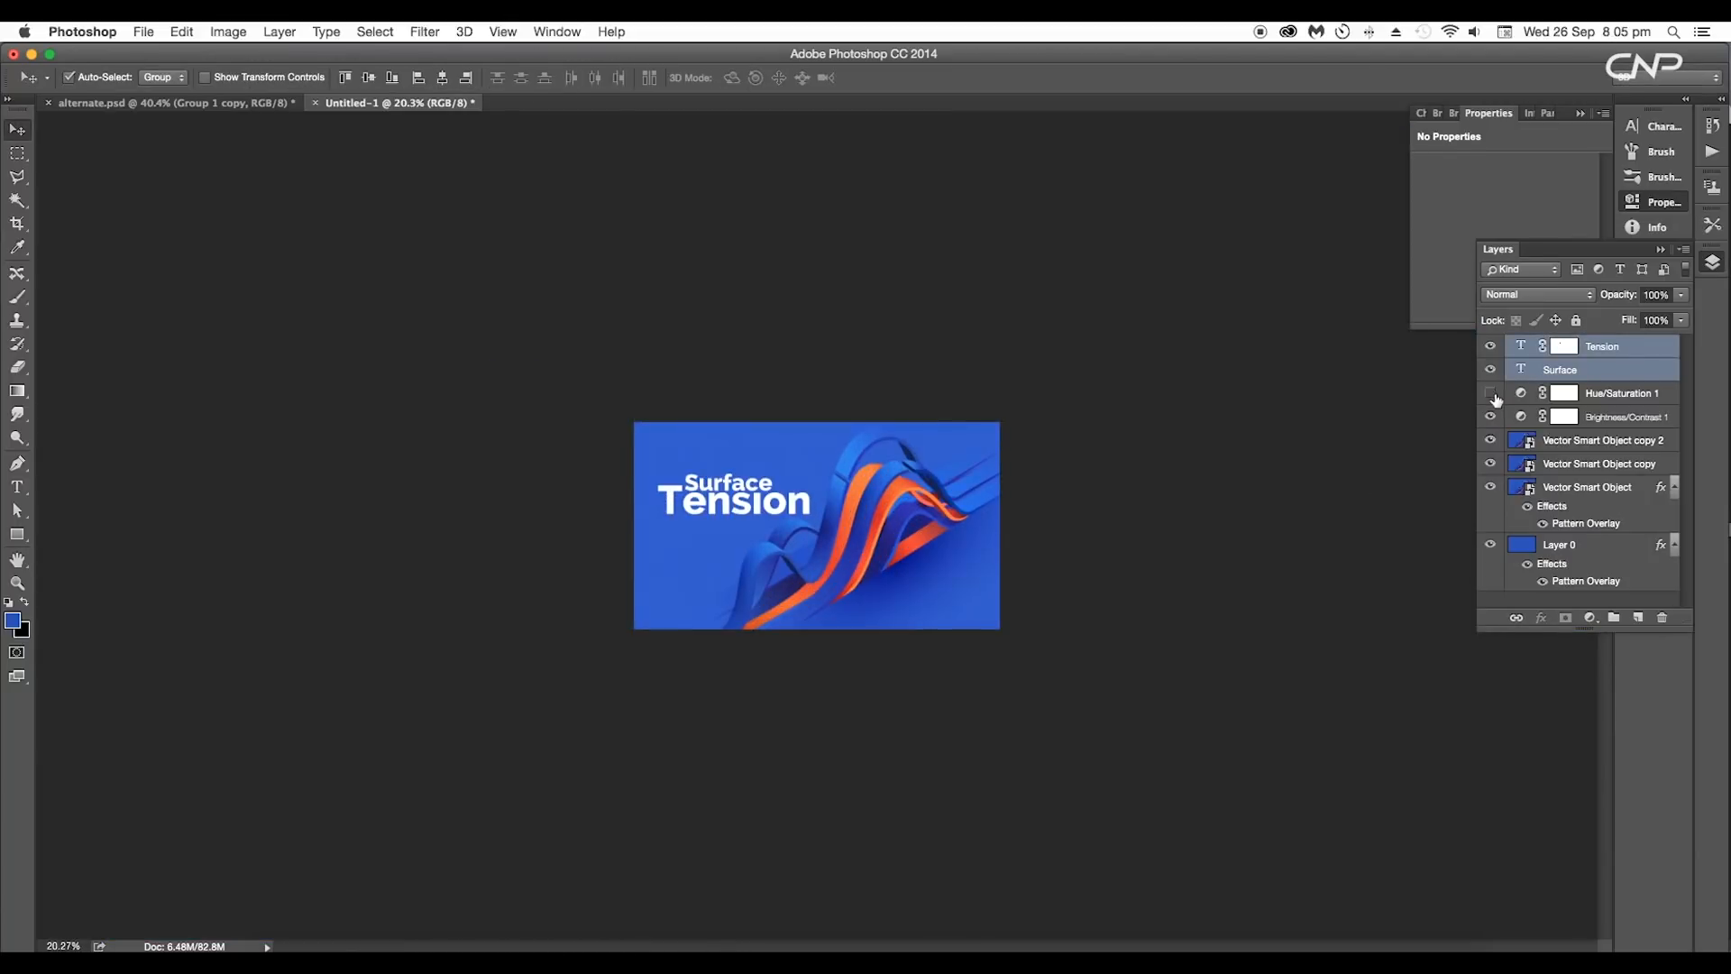
click(1524, 395)
click(1513, 225)
drag(1505, 272, 1515, 259)
scroll(1070, 514, down, 4)
scroll(1071, 514, up, 4)
scroll(1071, 514, up, 3)
click(1524, 416)
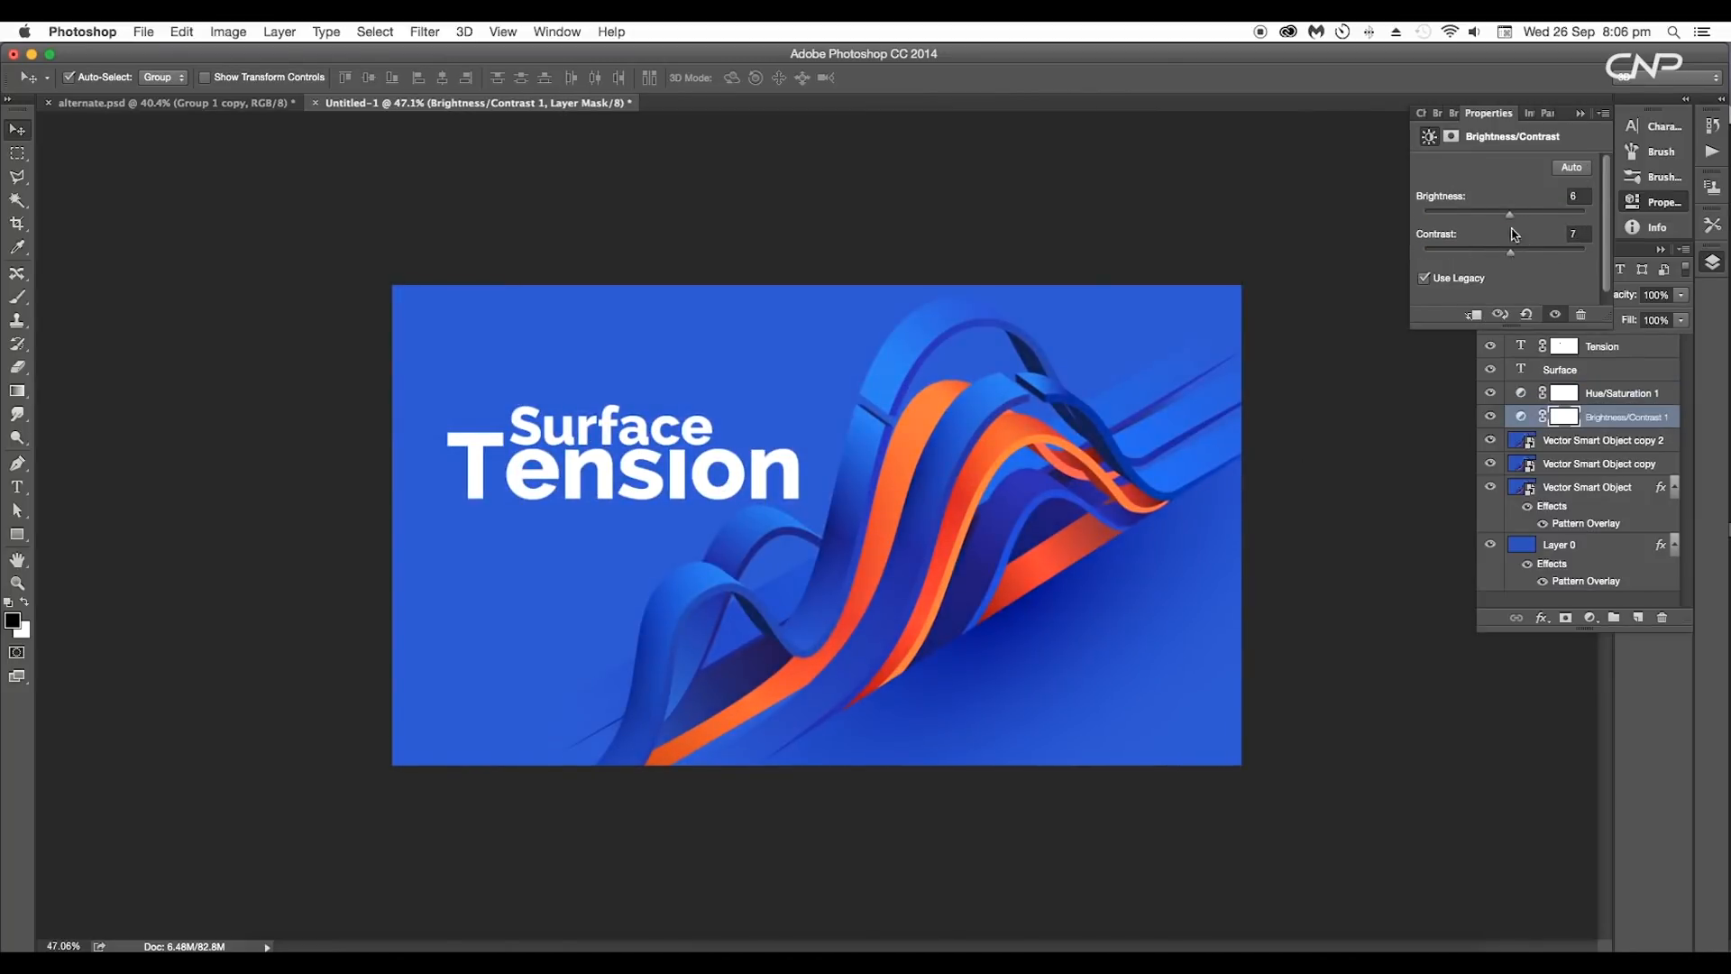
scroll(1052, 468, up, 2)
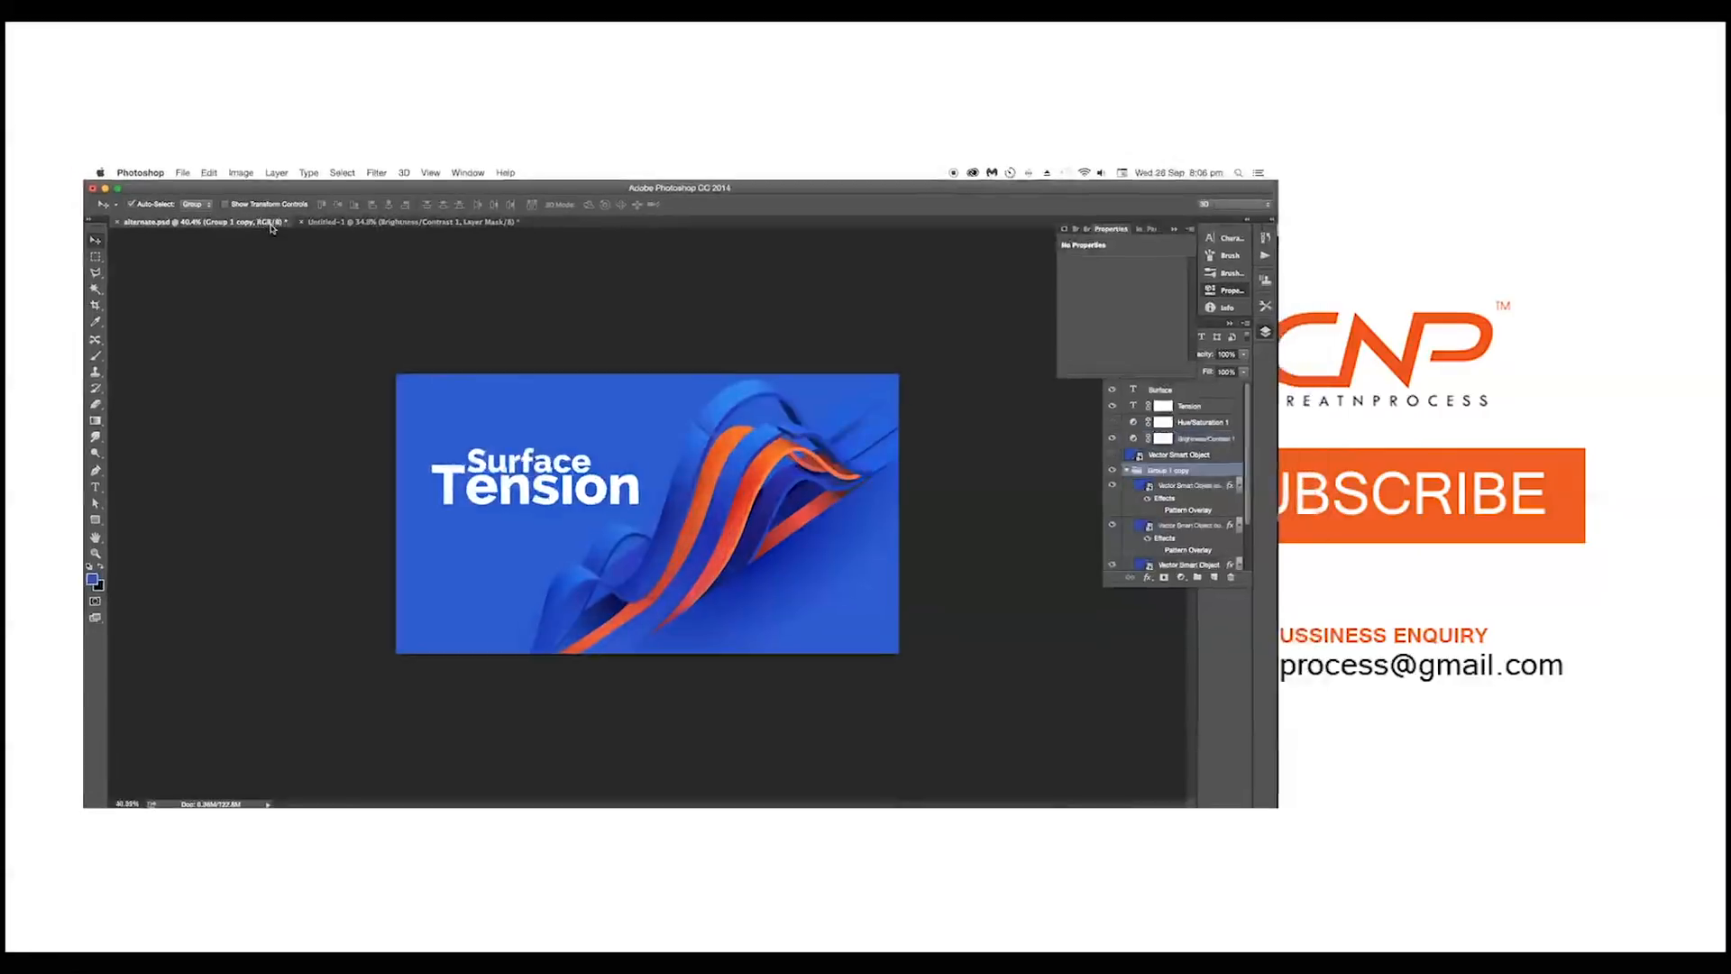